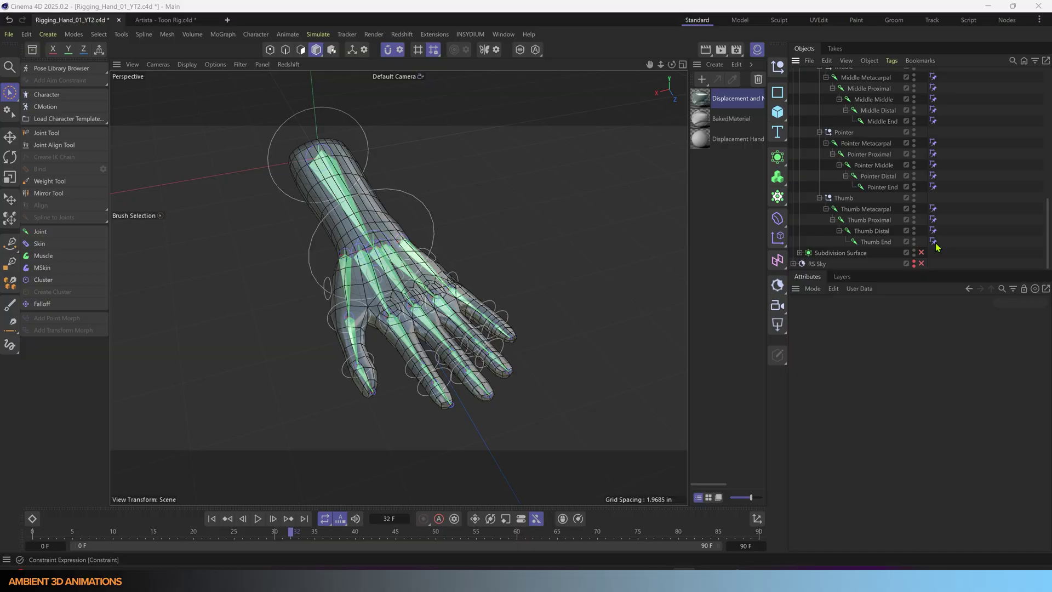
- Delete the constraint tags from the Thumb End, Pointer End and Middle End joints
left_click(934, 243)
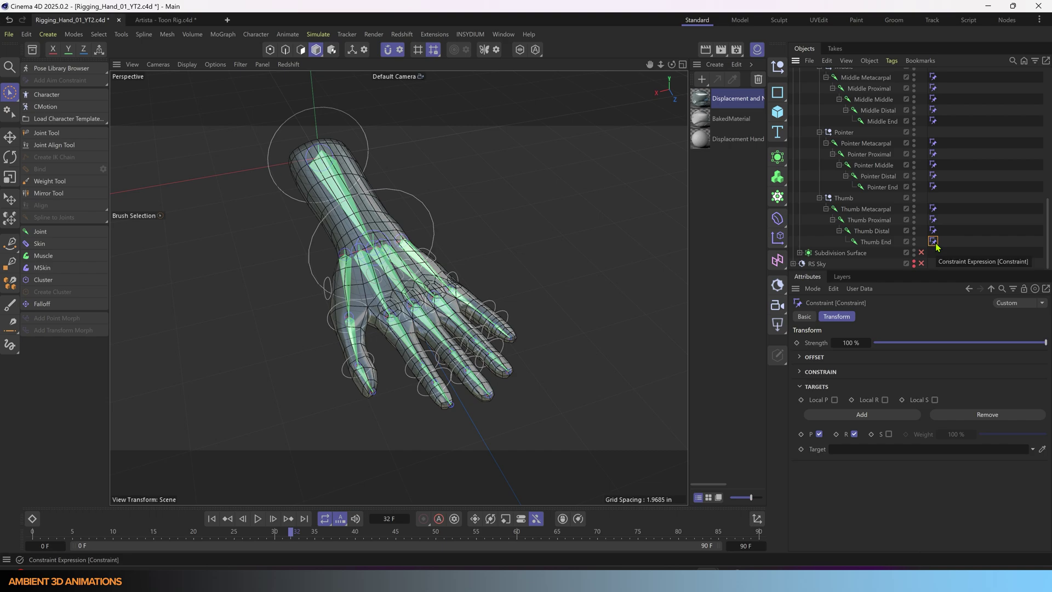
key("Delete")
left_click(934, 187)
key("Delete")
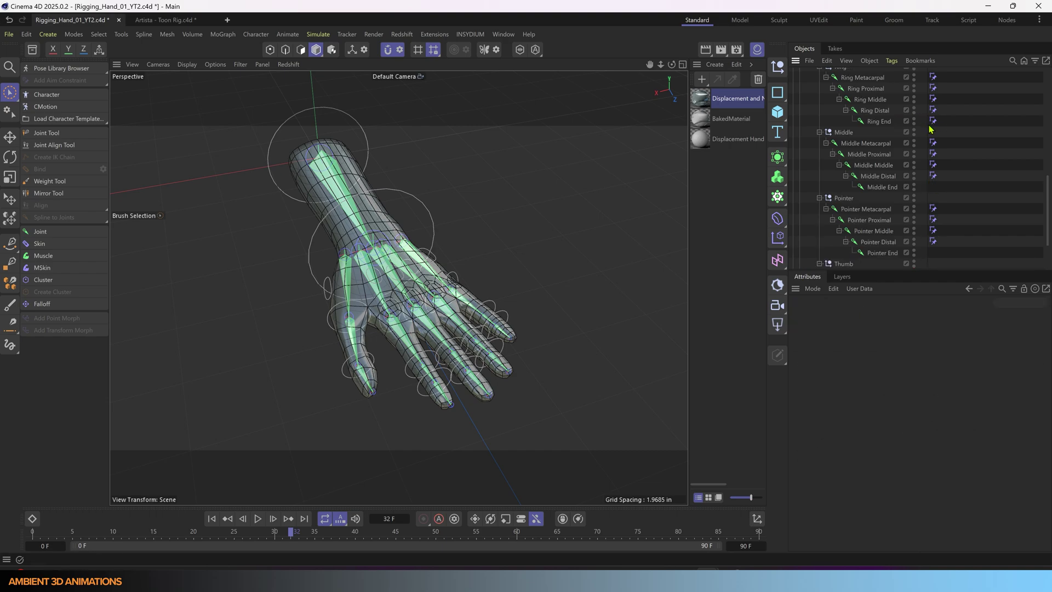
scroll(947, 170, "up", 6)
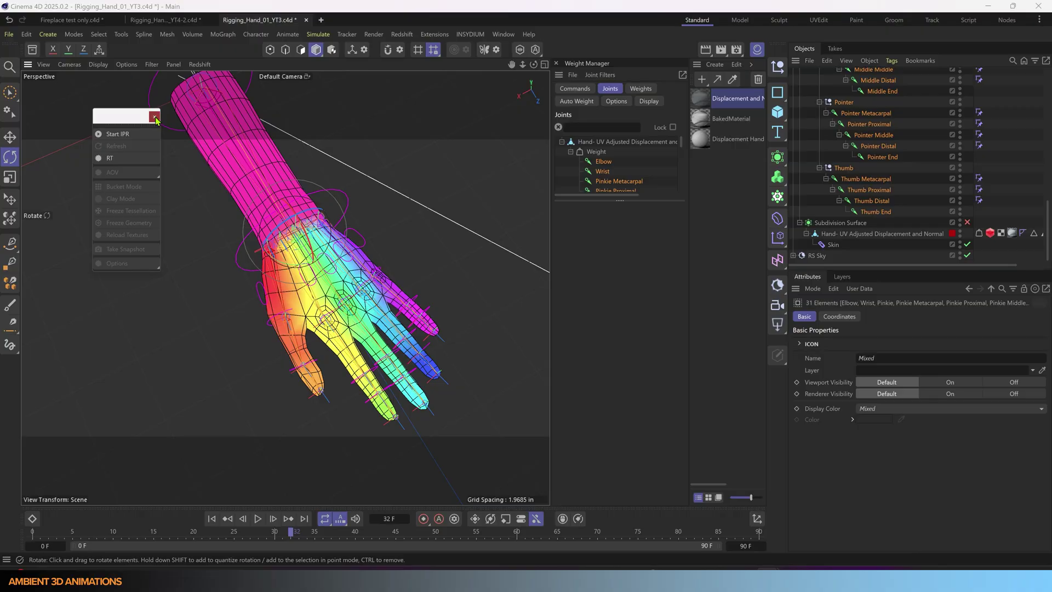
- Close the floating IPR render palette and examine the colored joint weights across the hand and forearm
left_click(155, 118)
scroll(279, 296, "down", 5)
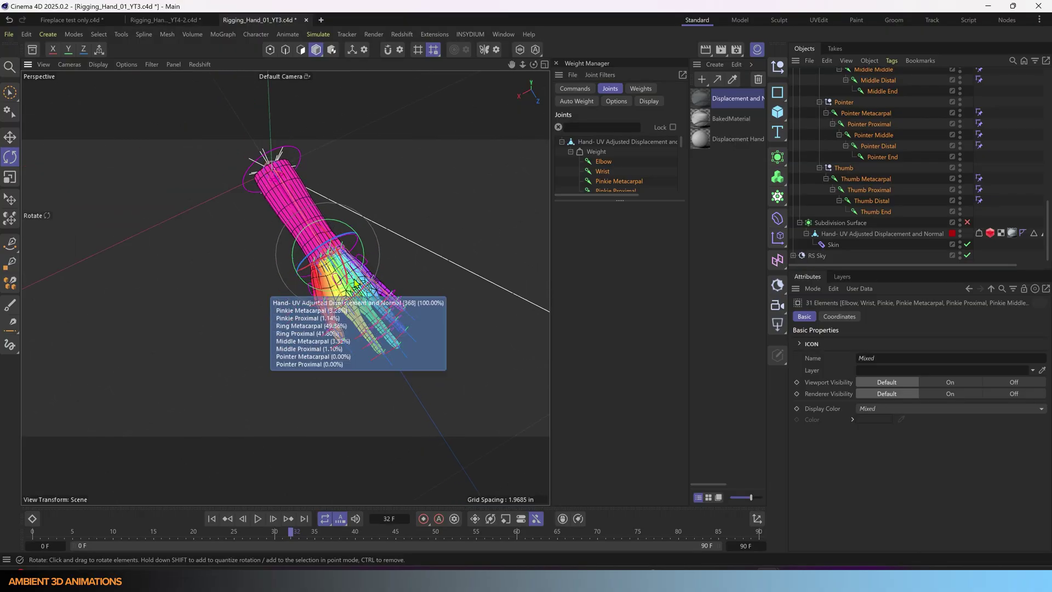
middle_click_drag(331, 277, 284, 272, "alt")
scroll(213, 307, "up", 5)
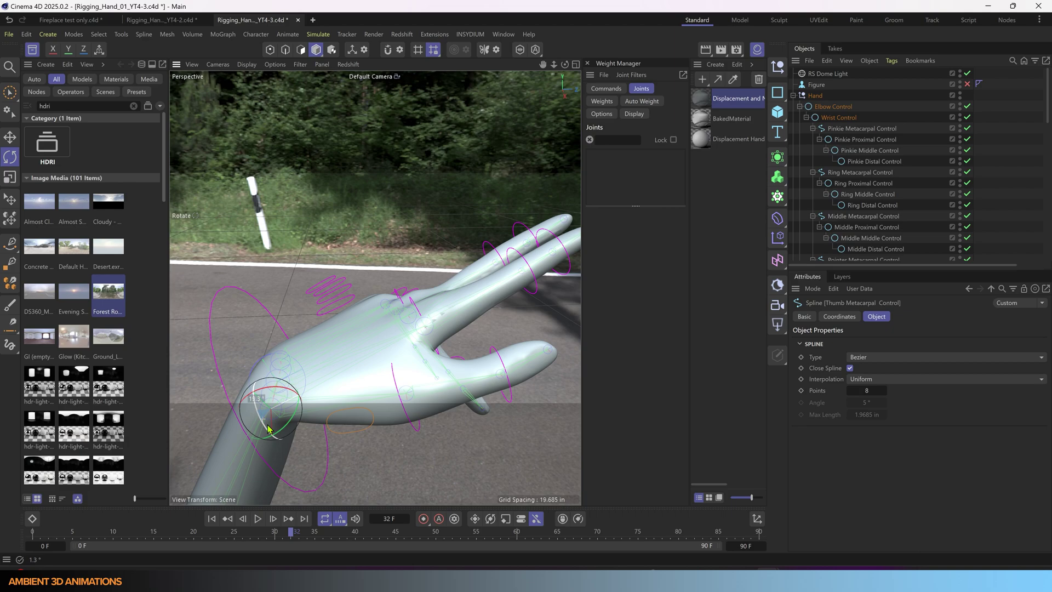
- Rotate the Ring Middle Control to bend the ring finger at its middle joint
left_click_drag(361, 329, 315, 301, "alt")
left_click(416, 290)
left_click(416, 289)
left_click(328, 263)
left_click(346, 280)
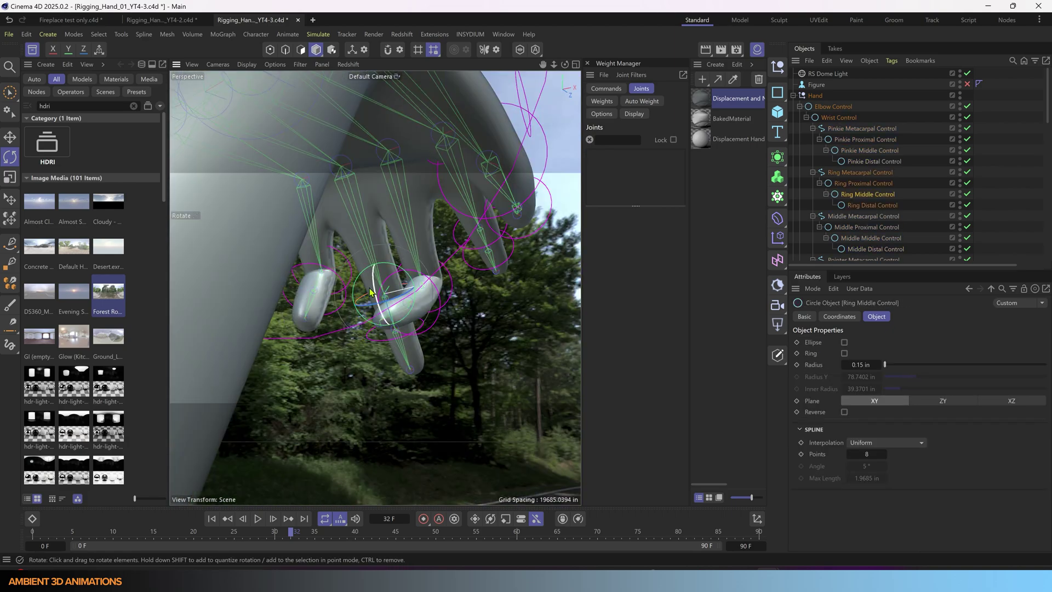
left_click_drag(379, 306, 379, 283)
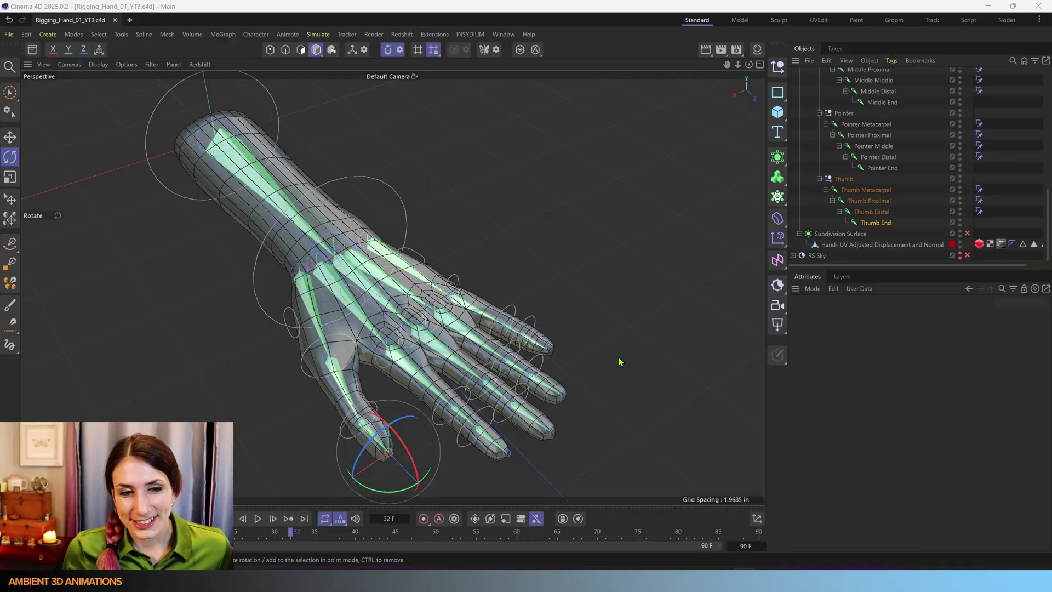
- Set the display color to Custom for the listed controls from Elbow Control through Thumb Metacarpal Control
left_click(623, 341)
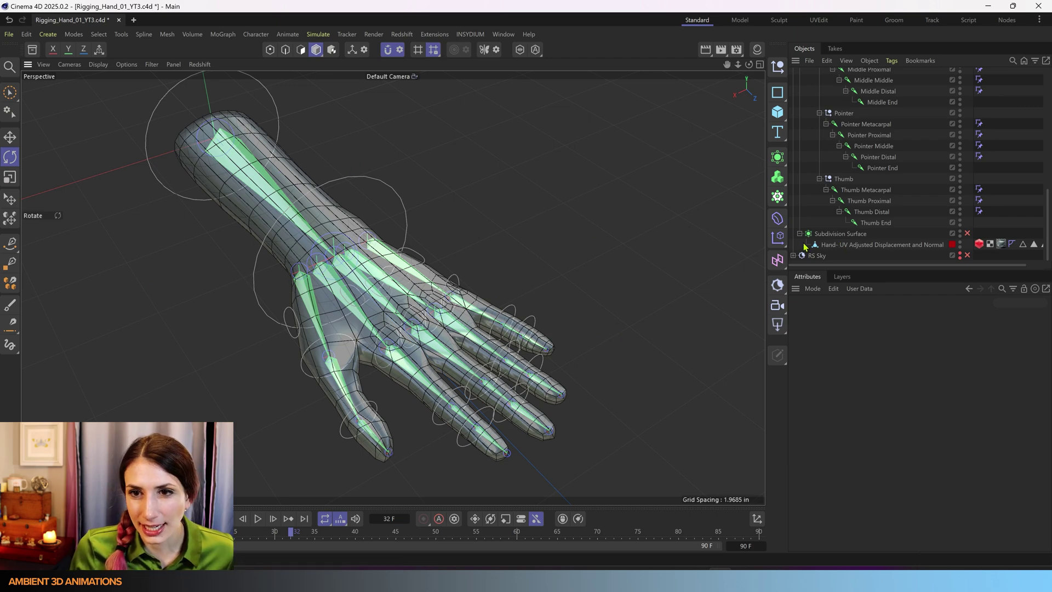
scroll(838, 164, "up", 8)
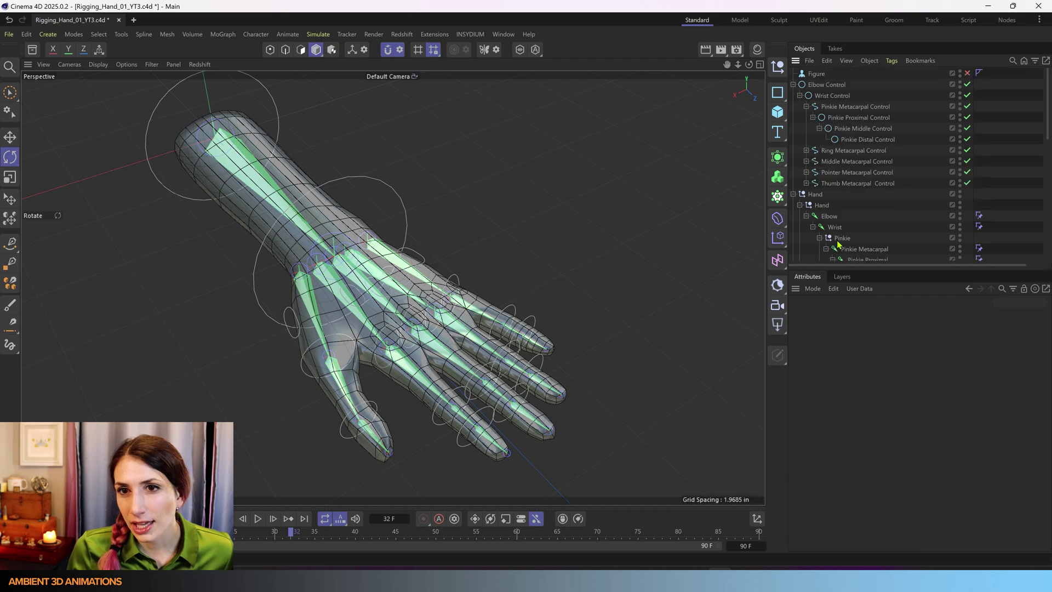
left_click(833, 87)
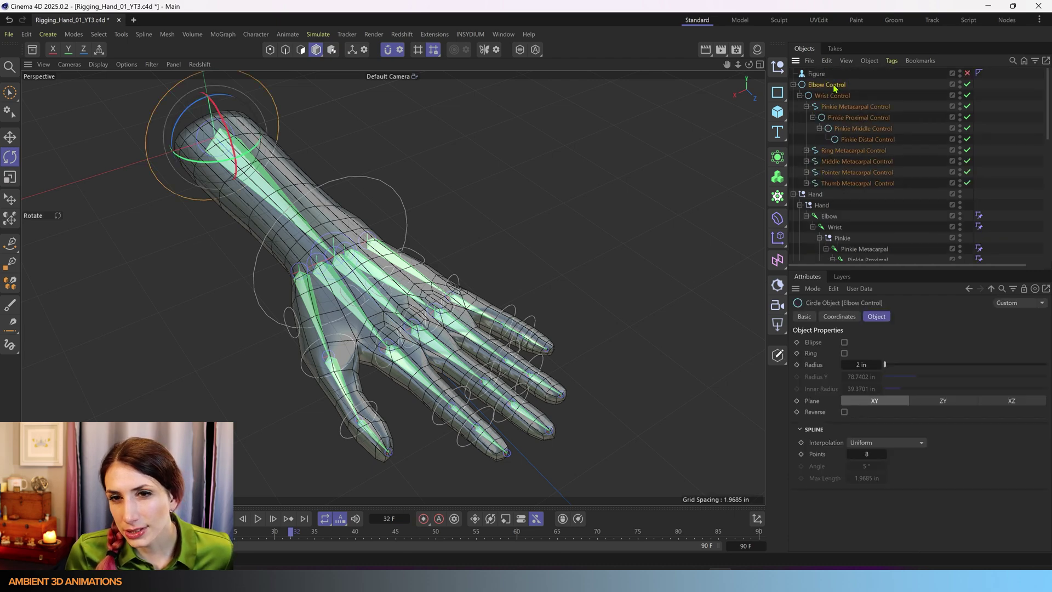
left_click(833, 184, "shift")
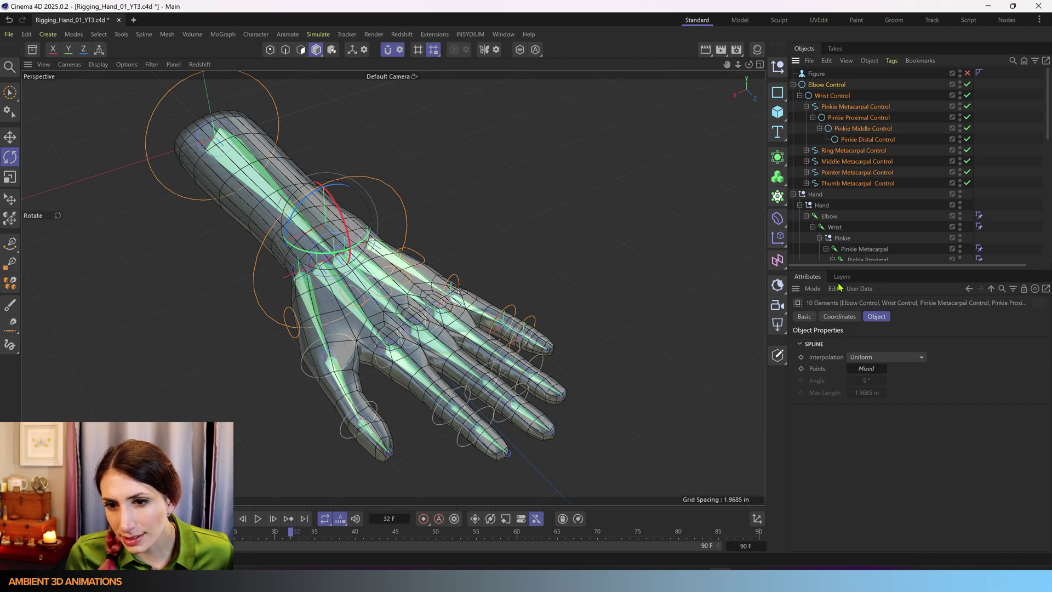
left_click(805, 316)
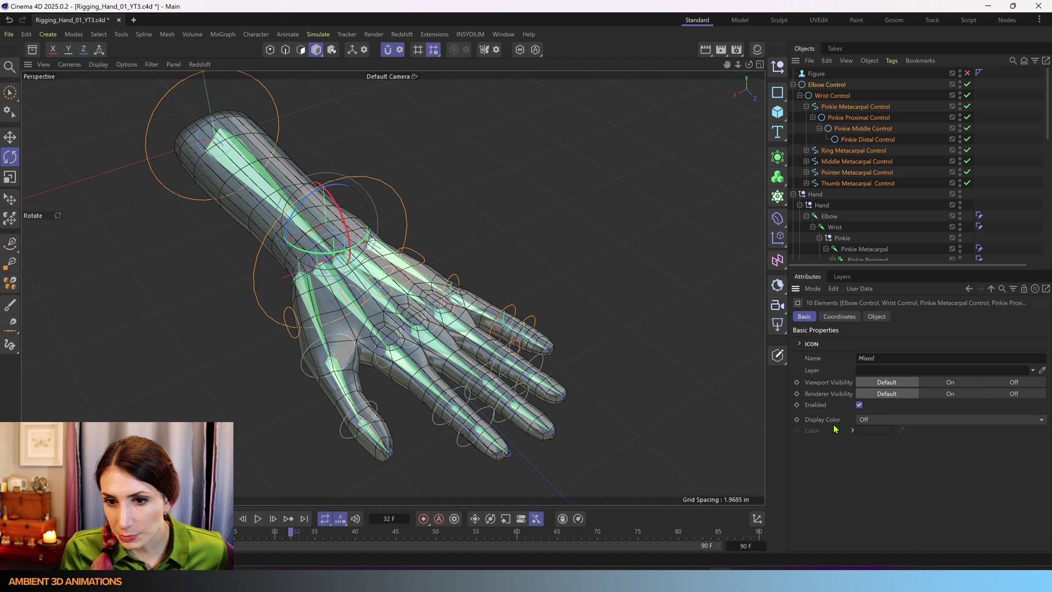
left_click(872, 421)
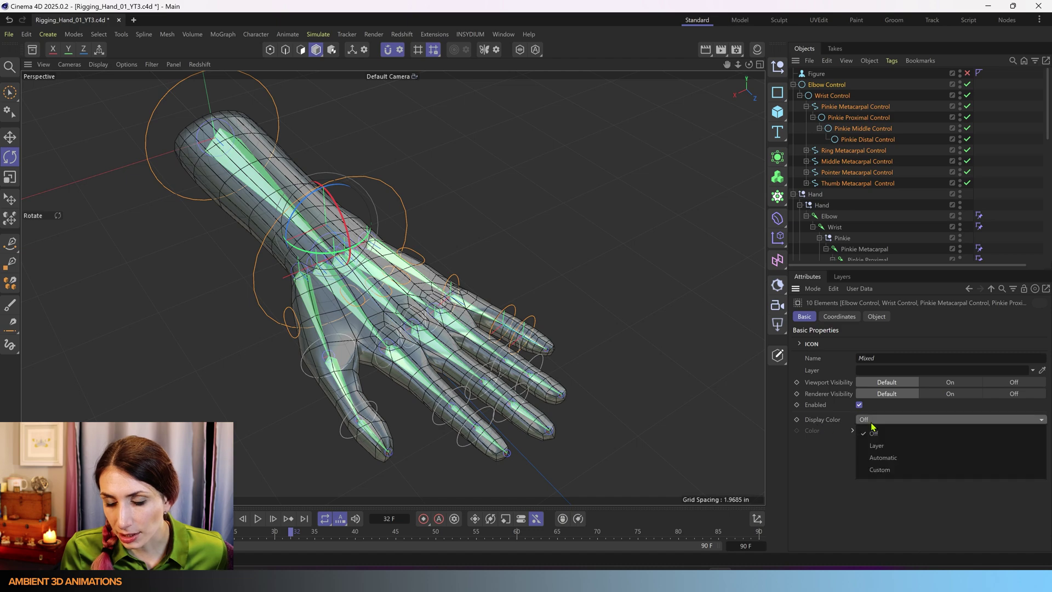
left_click(878, 470)
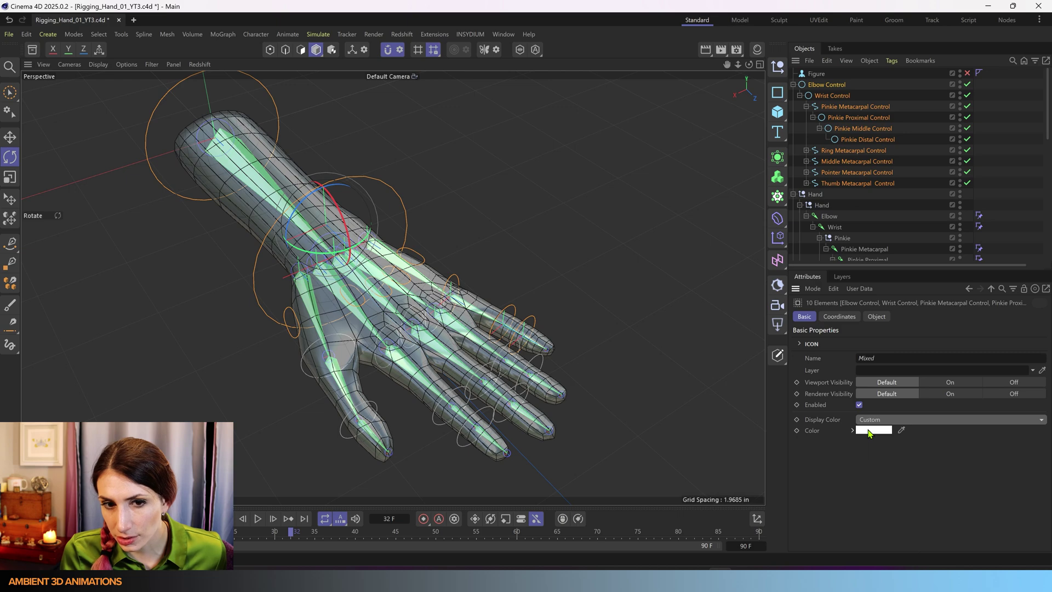
- Select Elbow Control with all of its children and set their display color to Custom
left_click(839, 89)
right_click(844, 89)
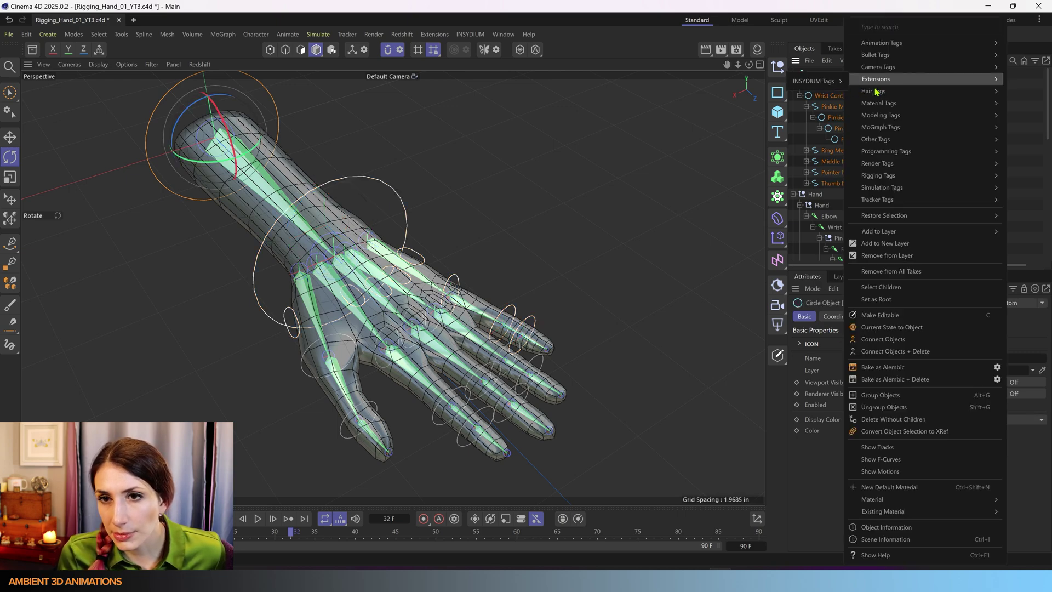
left_click(889, 288)
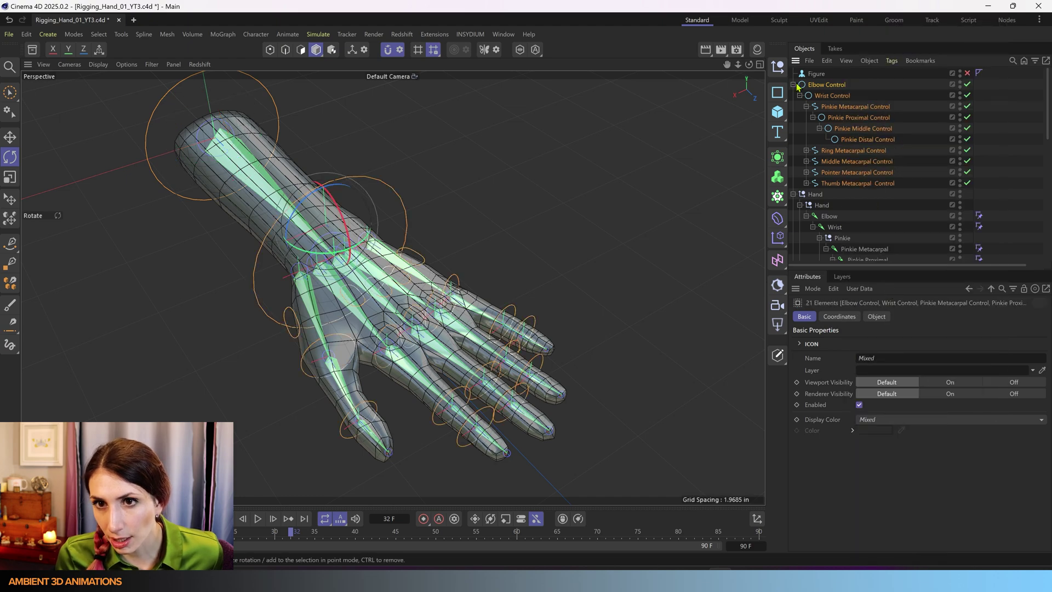
left_click(893, 421)
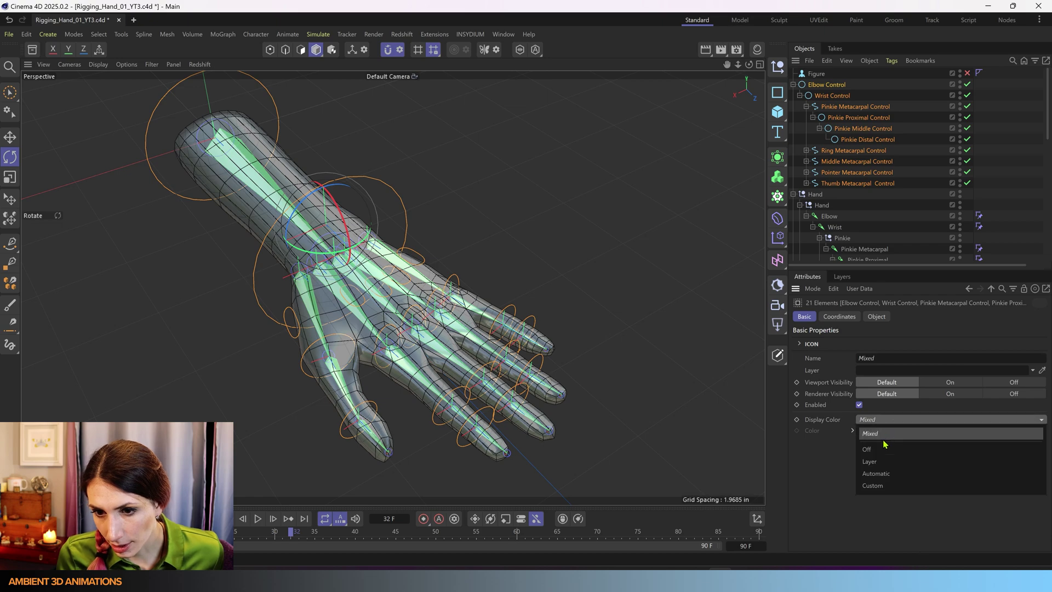
left_click(879, 486)
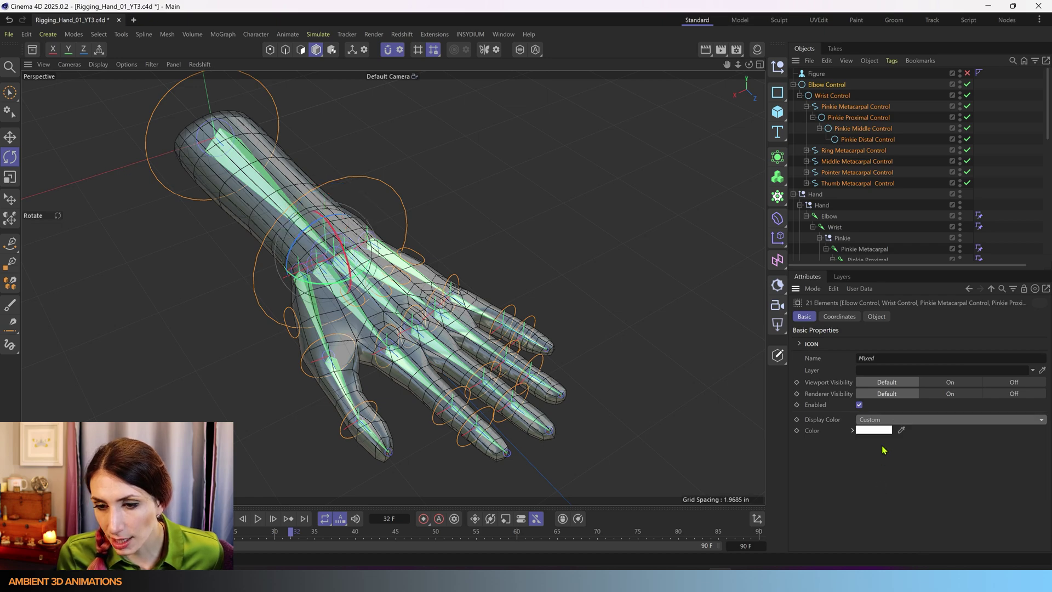
- Color all the selected hand controls magenta (RGB 255, 0, 255) and clear the selection
left_click(884, 431)
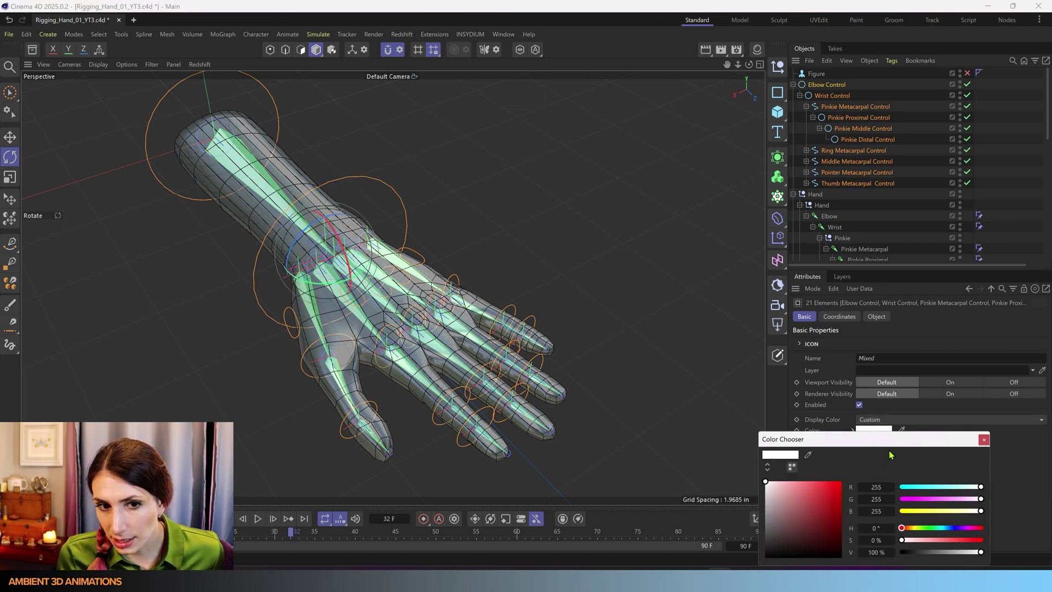
left_click_drag(964, 499, 883, 508)
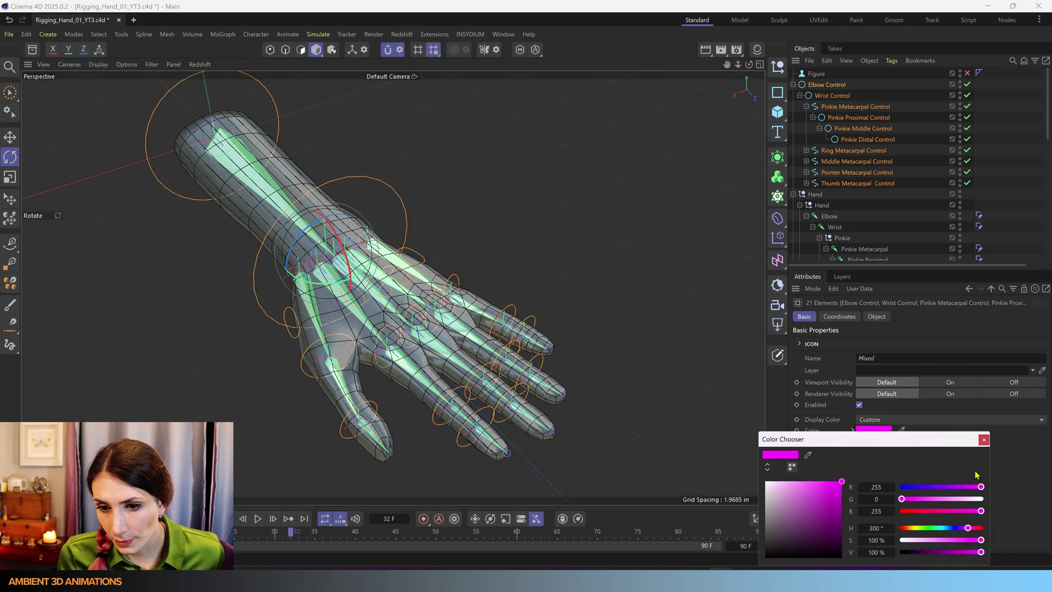
left_click(984, 440)
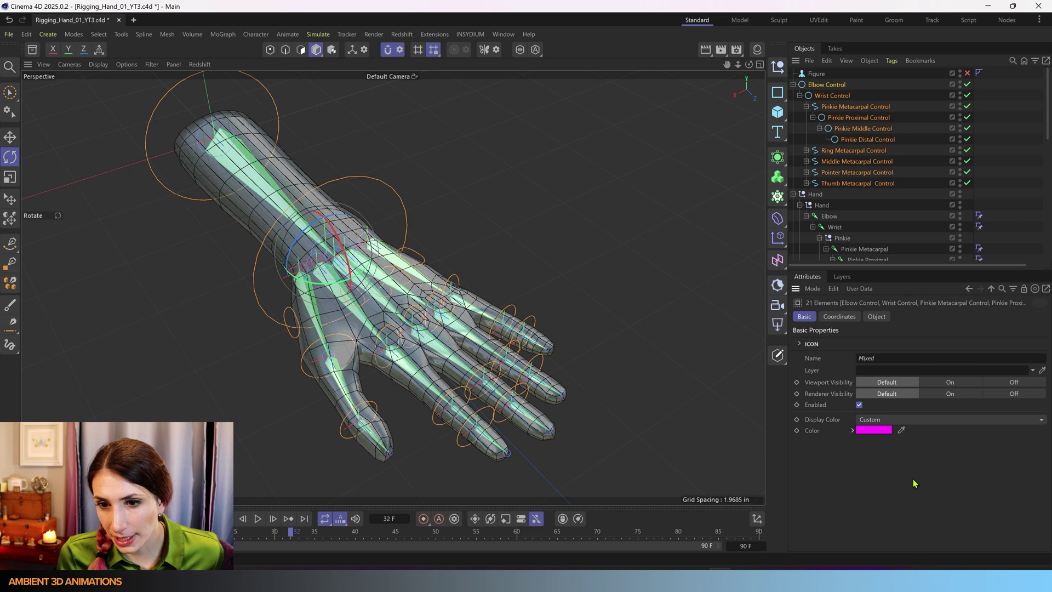
left_click(705, 418)
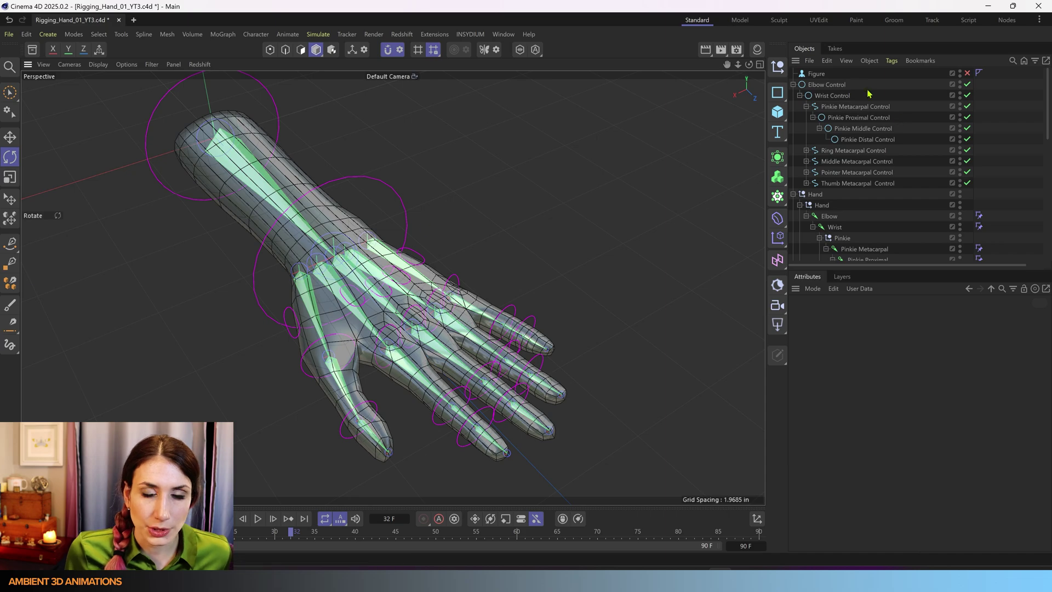
- Examine the recolored controls around the hand and the contents of the Hand null's hierarchy
scroll(375, 414, "up", 2)
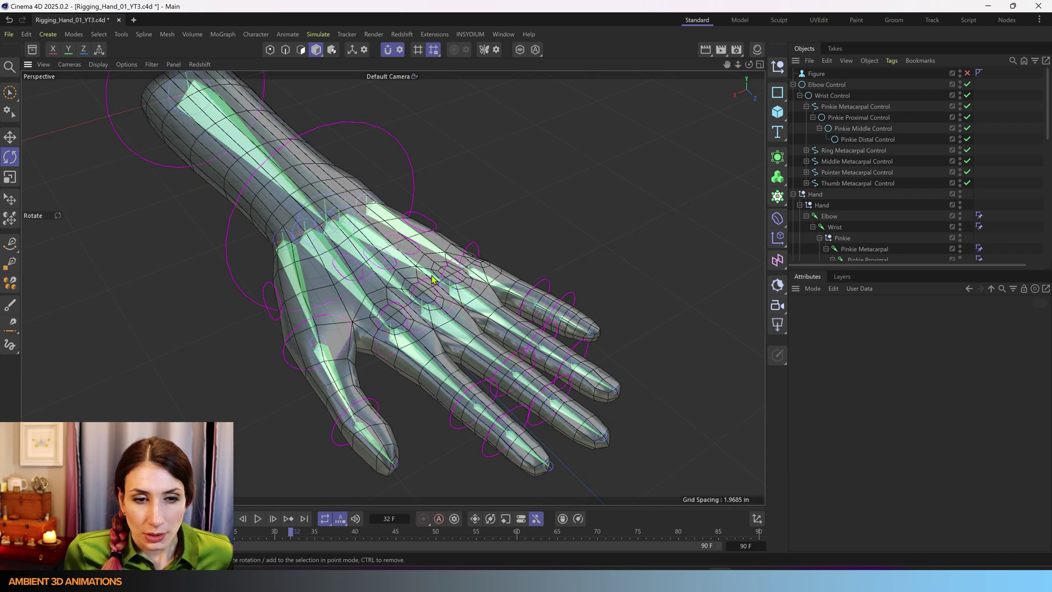
left_click_drag(460, 369, 634, 458, "alt")
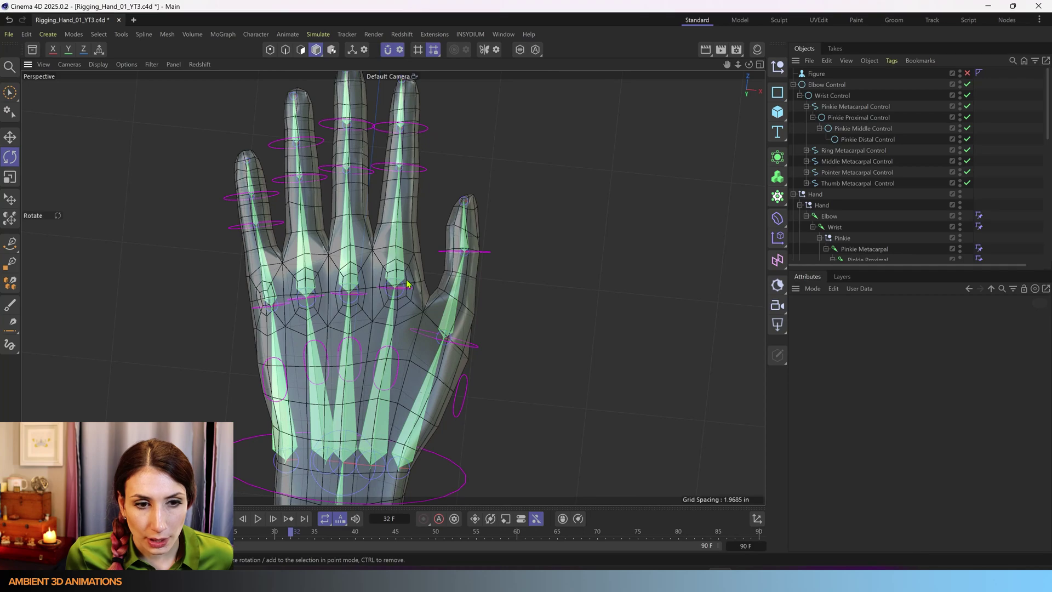
left_click(793, 195)
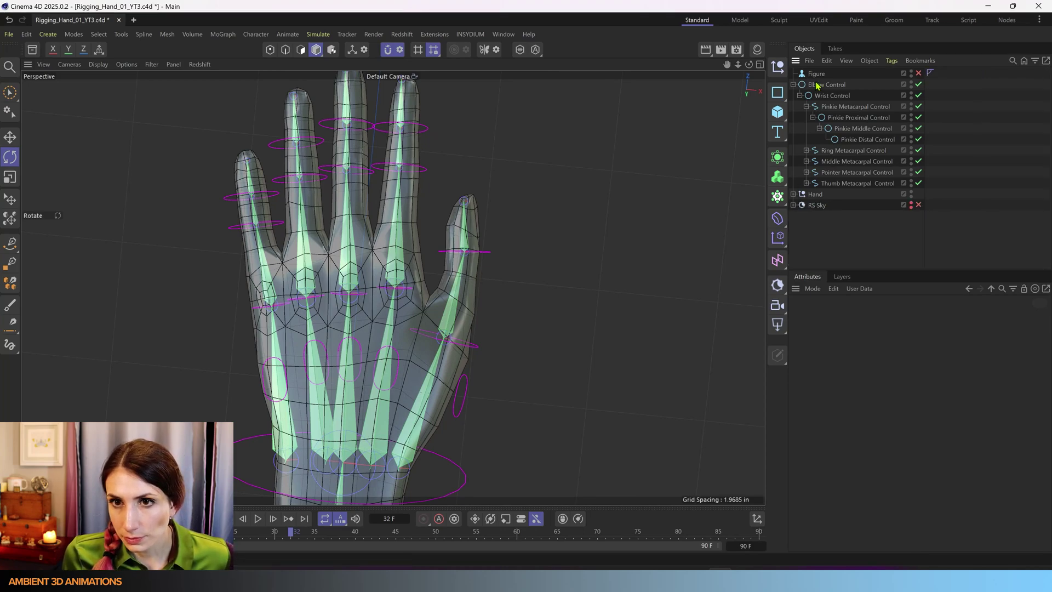
left_click(817, 86)
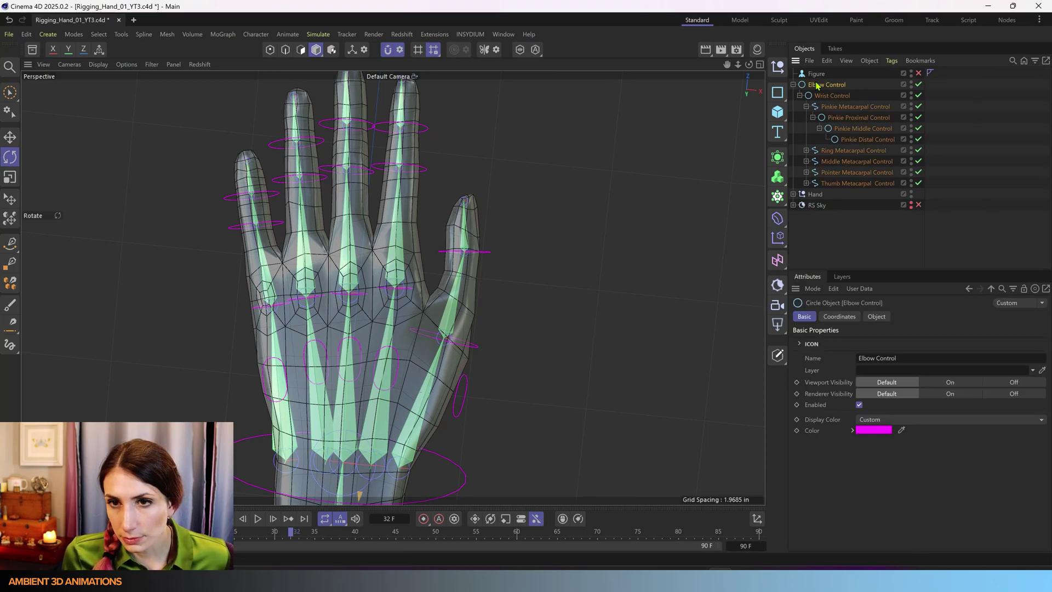
left_click(815, 194, "shift")
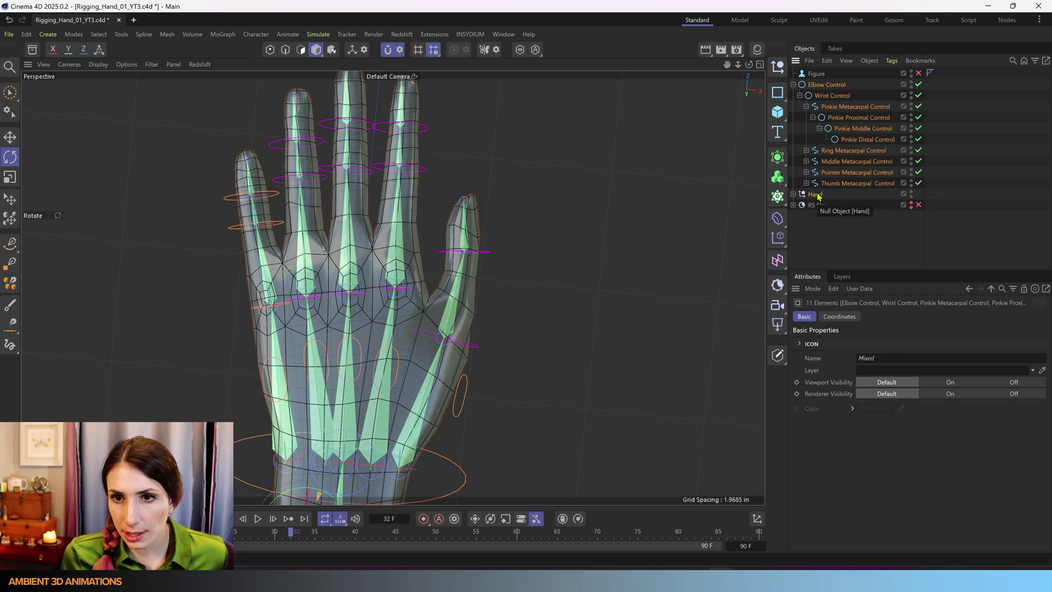
left_click(815, 194)
left_click(793, 194)
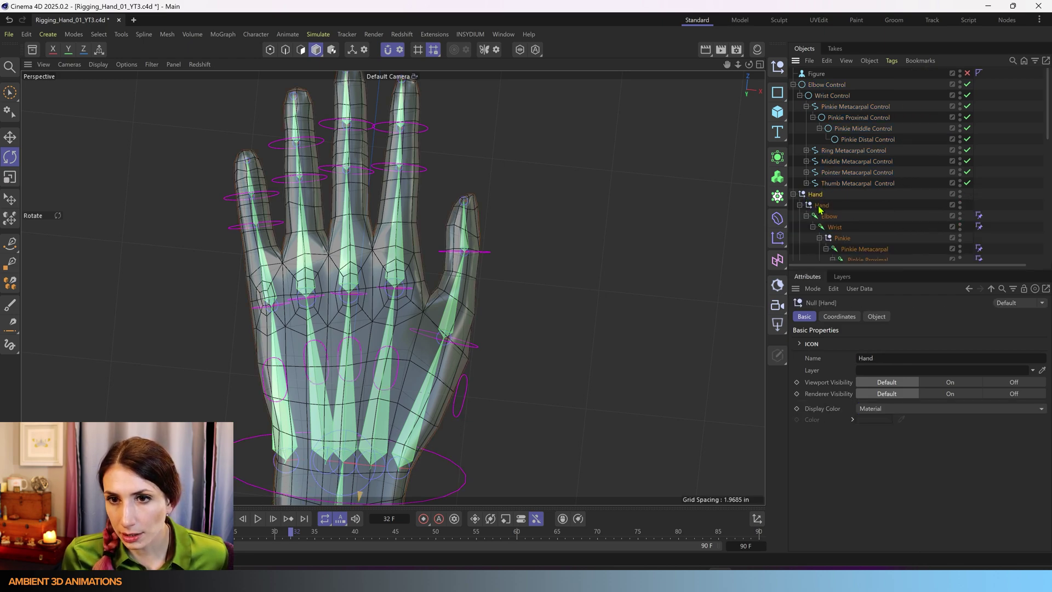
left_click(799, 206)
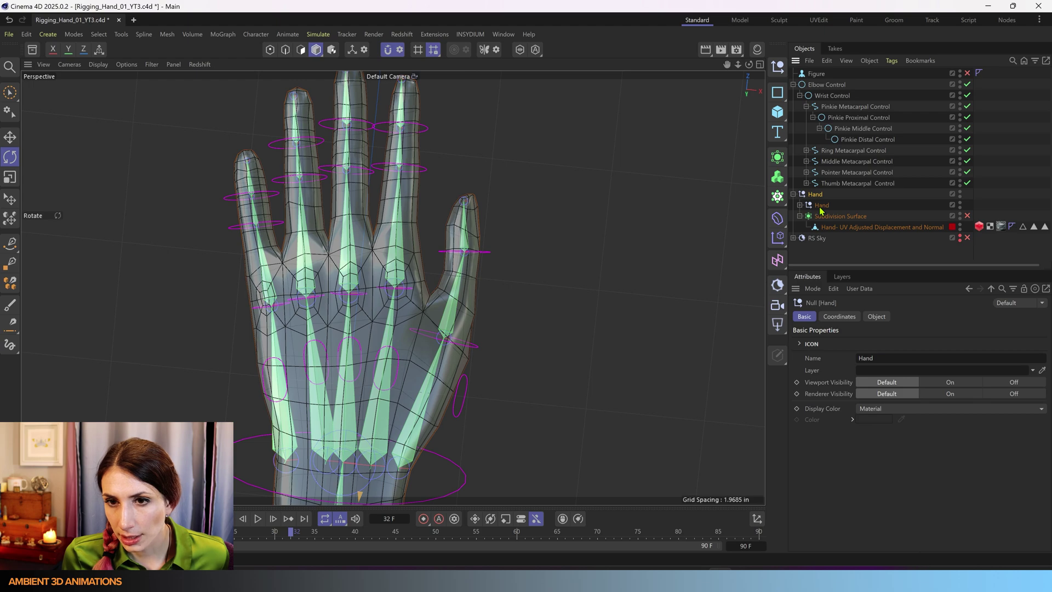
left_click(800, 205)
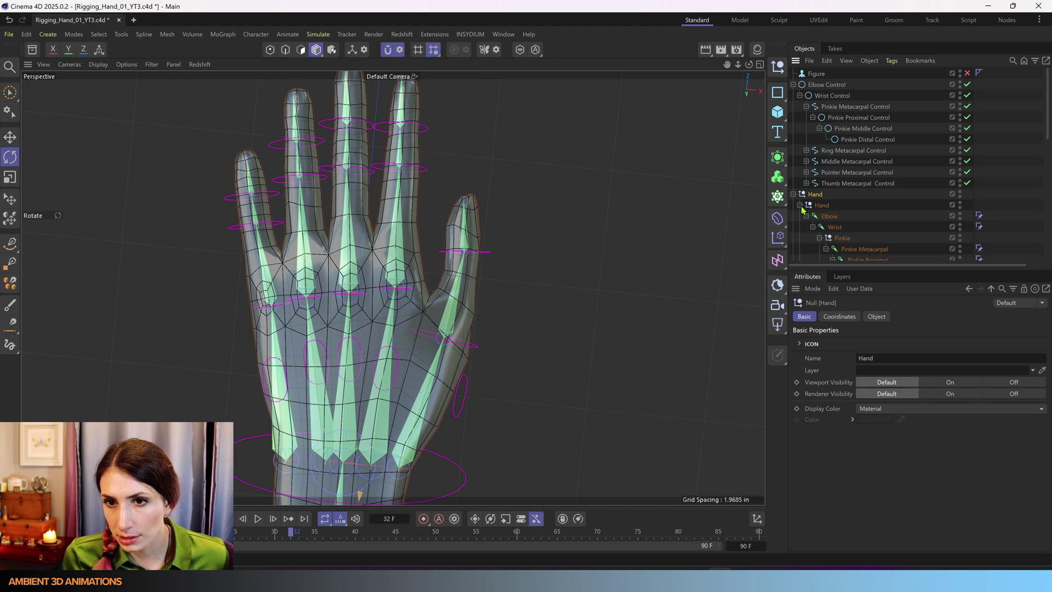
scroll(844, 205, "down", 10)
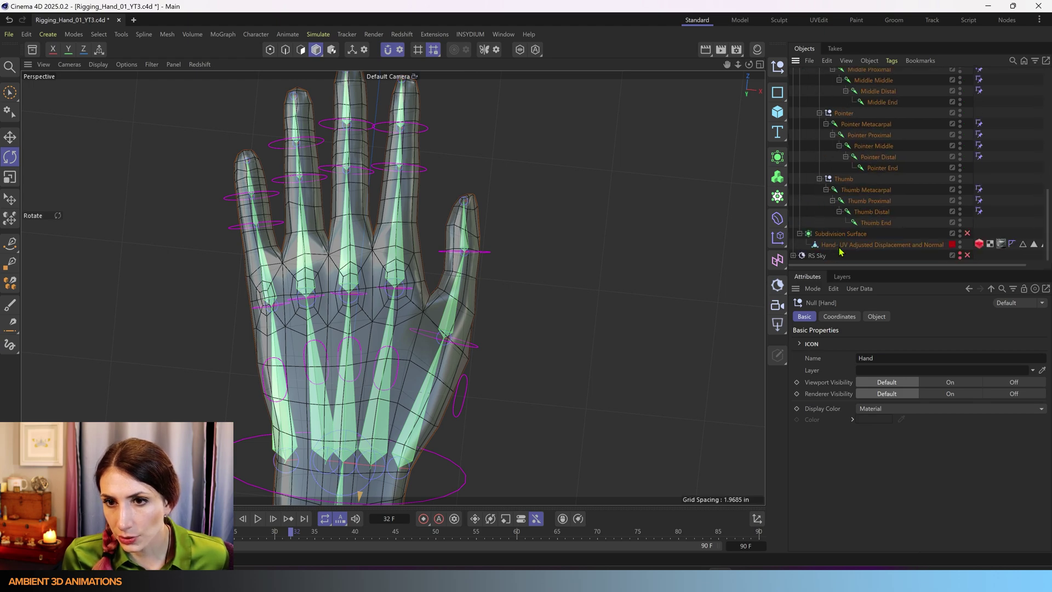
scroll(842, 251, "up", 10)
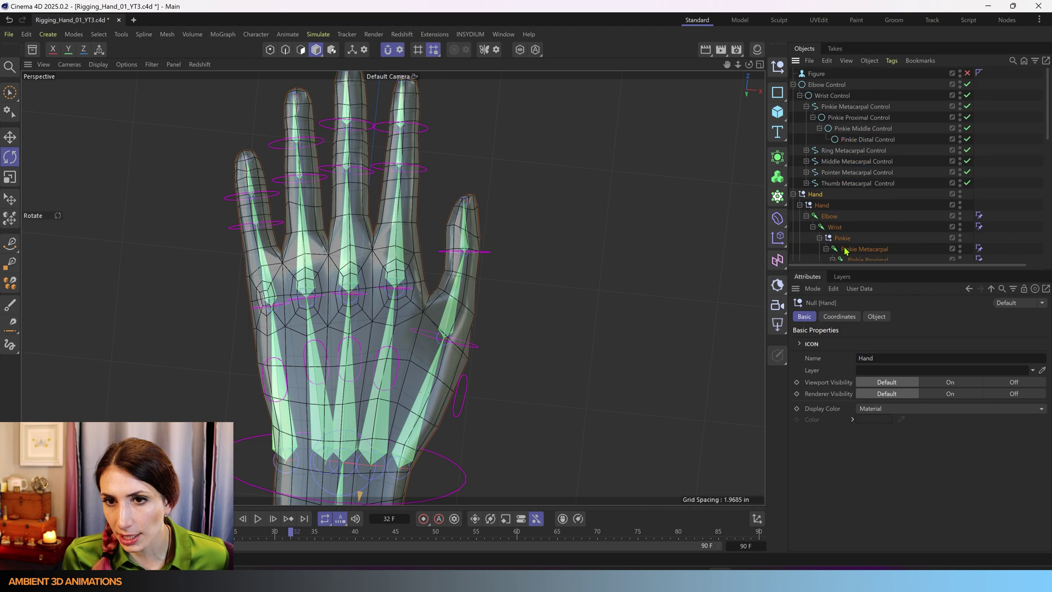
- Move the Elbow Control hierarchy into the top-level Hand null, above the nested joint null, and collapse it
left_click(799, 205)
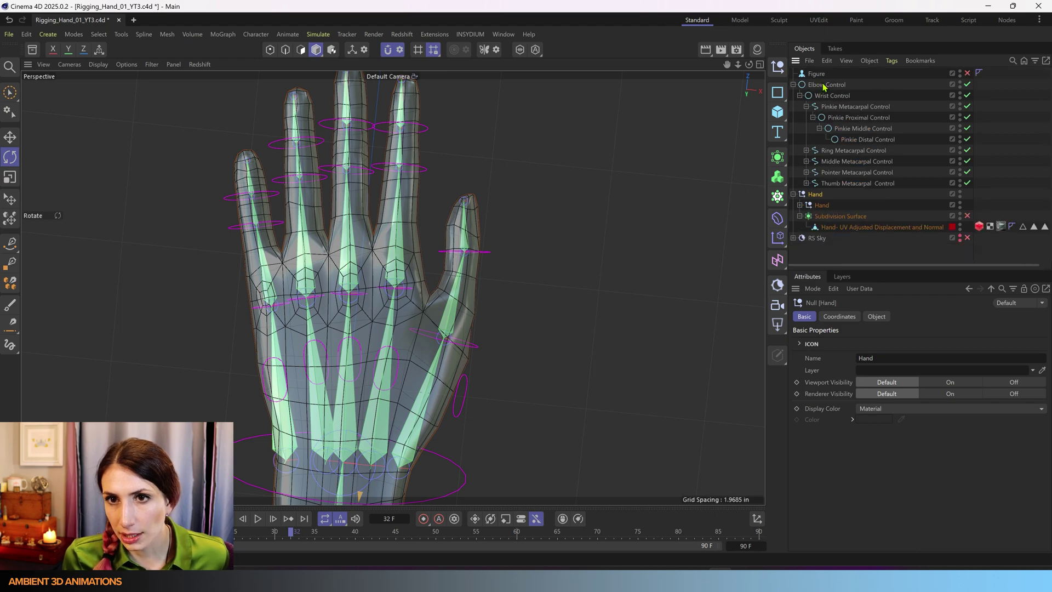
left_click_drag(823, 86, 824, 203)
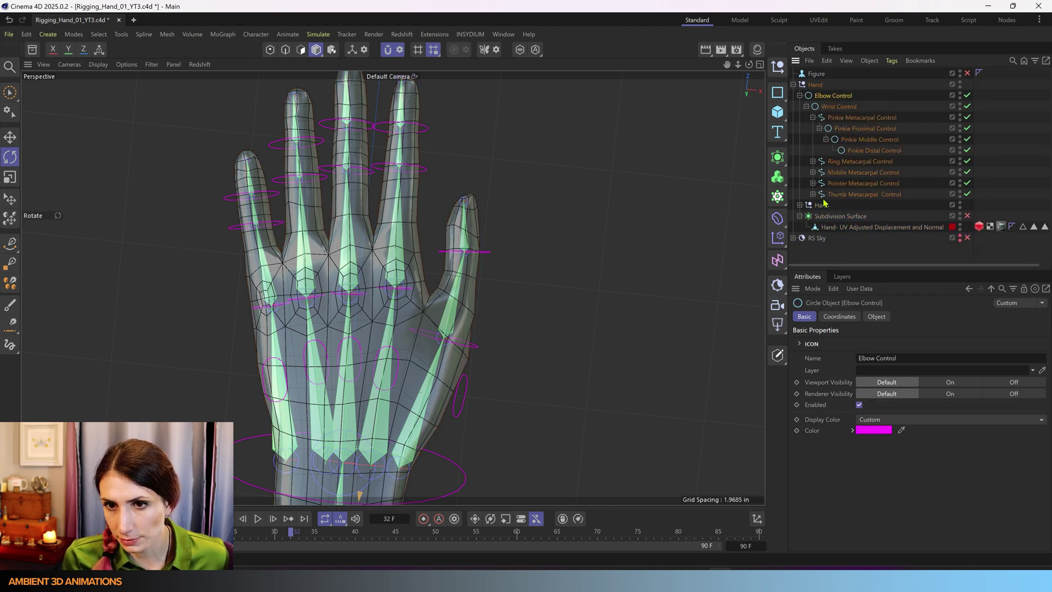
left_click(799, 96)
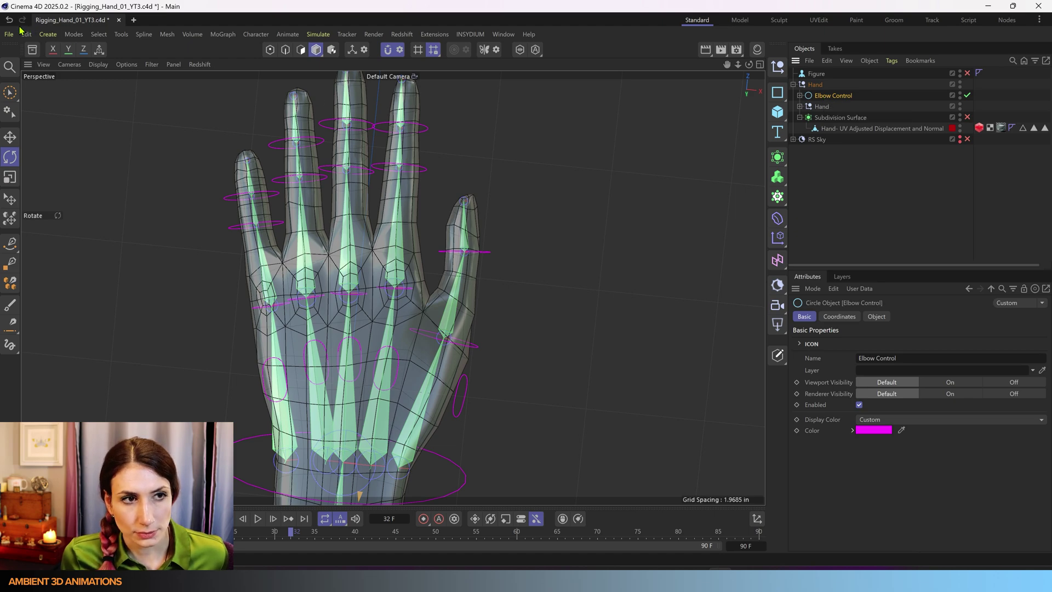
- Select the Hand- UV Adjusted Displacement and Normal mesh and dock the Character commands as a palette beside the viewport
left_click(838, 118)
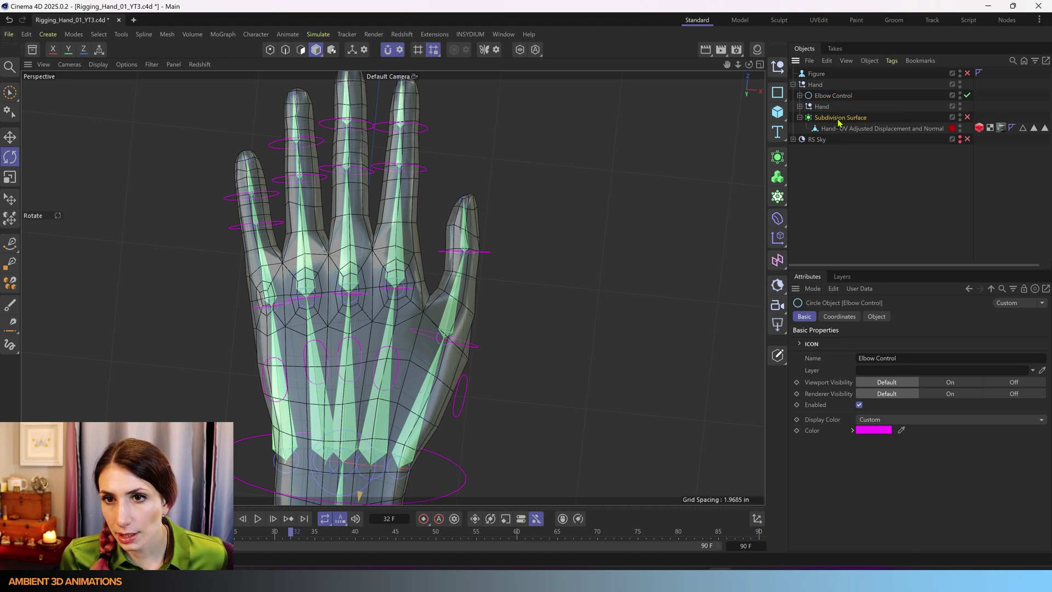
left_click(925, 130)
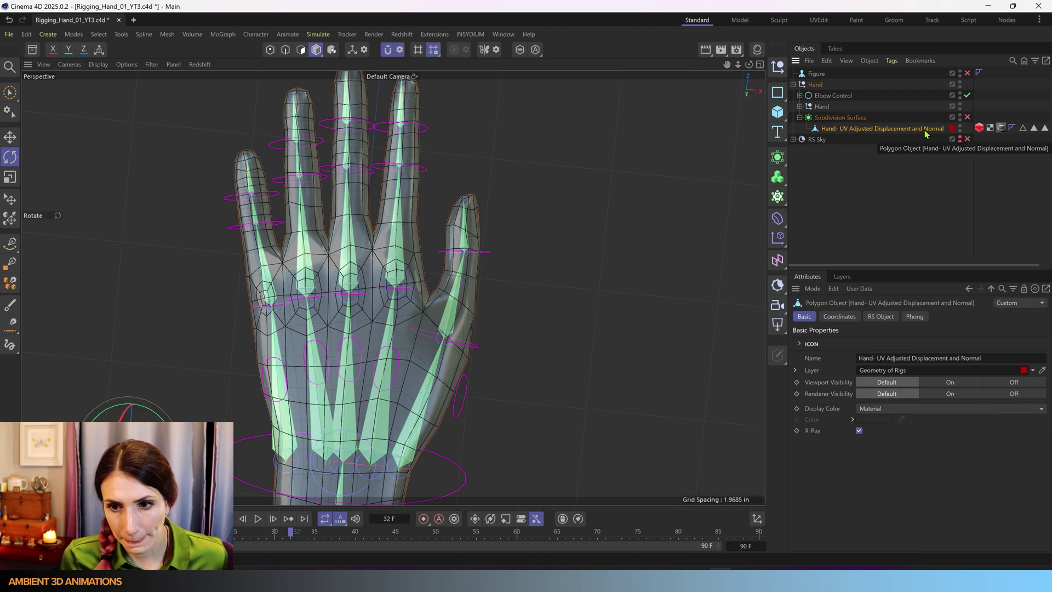
left_click(255, 35)
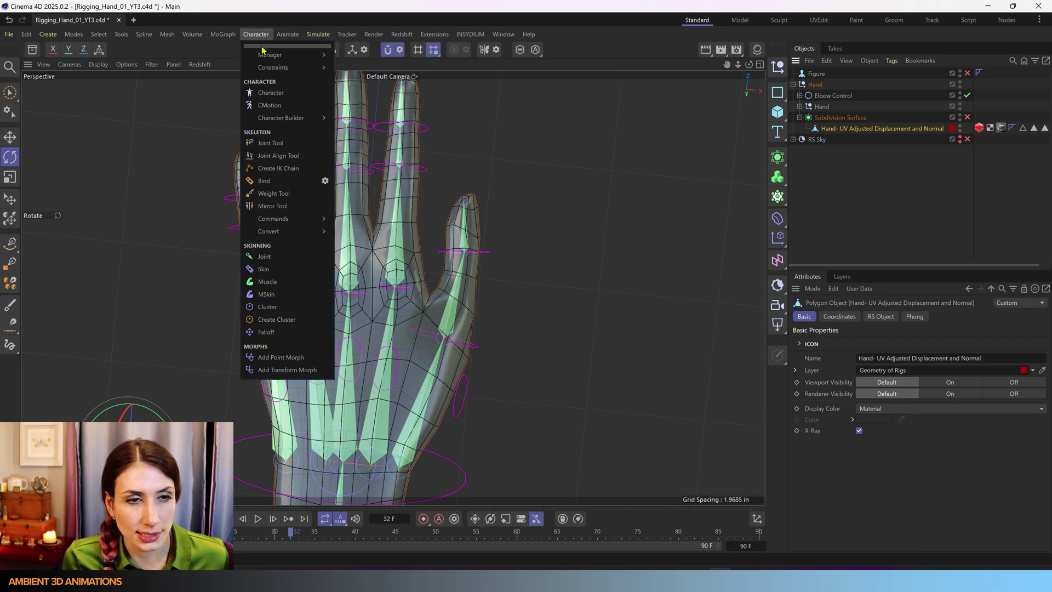
left_click(262, 46)
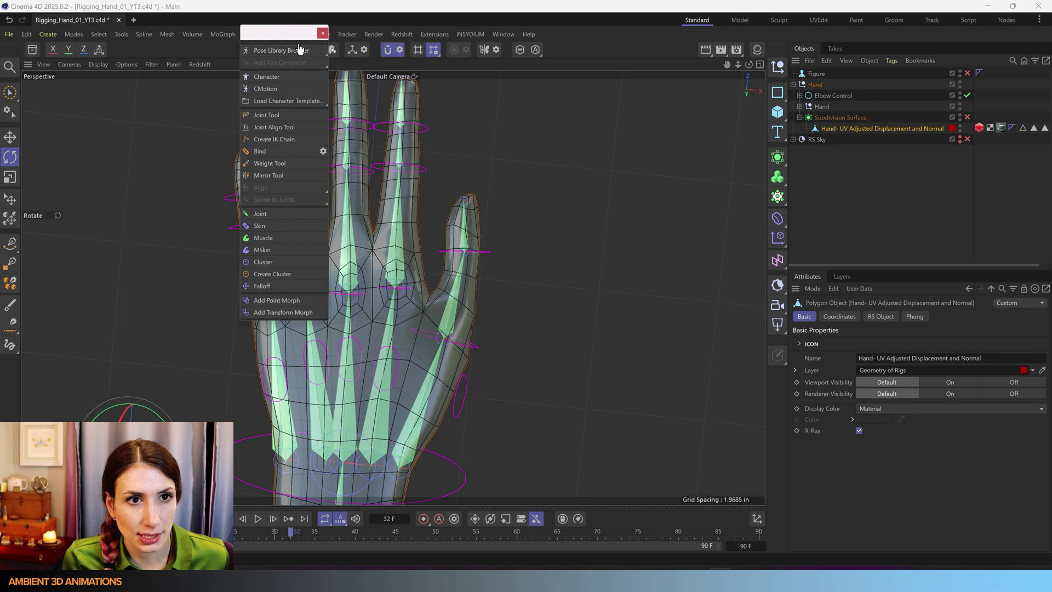
left_click_drag(299, 42, 62, 184)
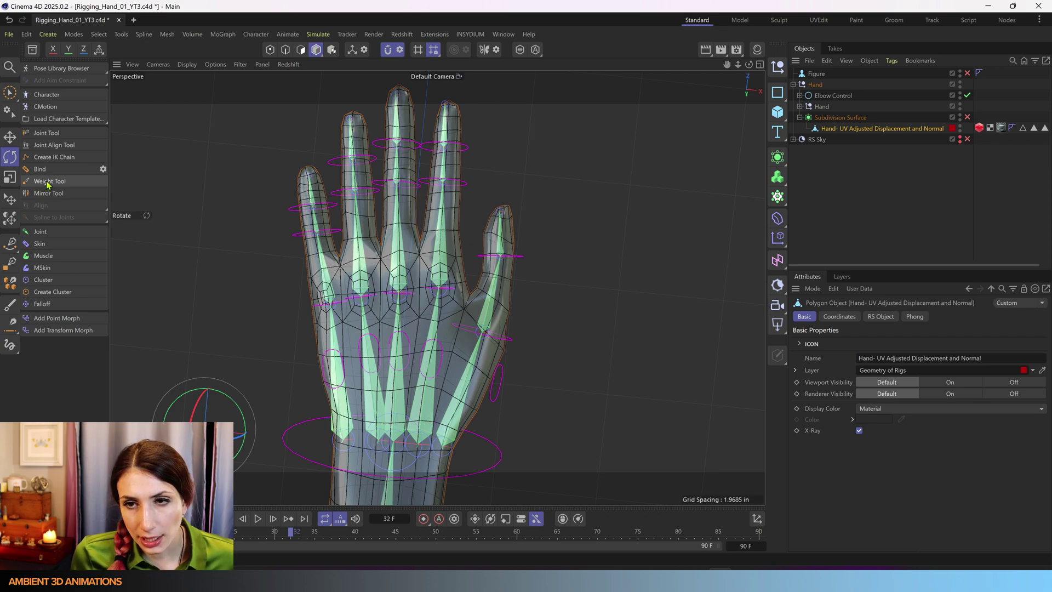
mouse_move(609, 419)
left_mouse_down("alt")
mouse_move(626, 415)
mouse_move(537, 418)
mouse_move(611, 418)
left_mouse_up("alt")
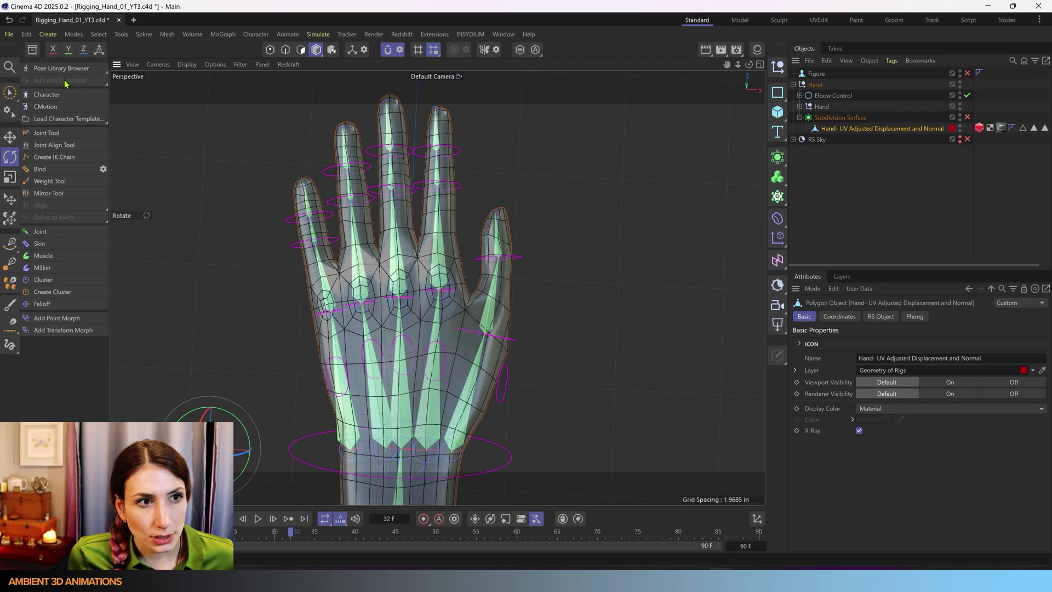
- Open the Weight Manager, size it to fit beside the hand, and expand the nested Hand null's joint hierarchy
left_click(257, 34)
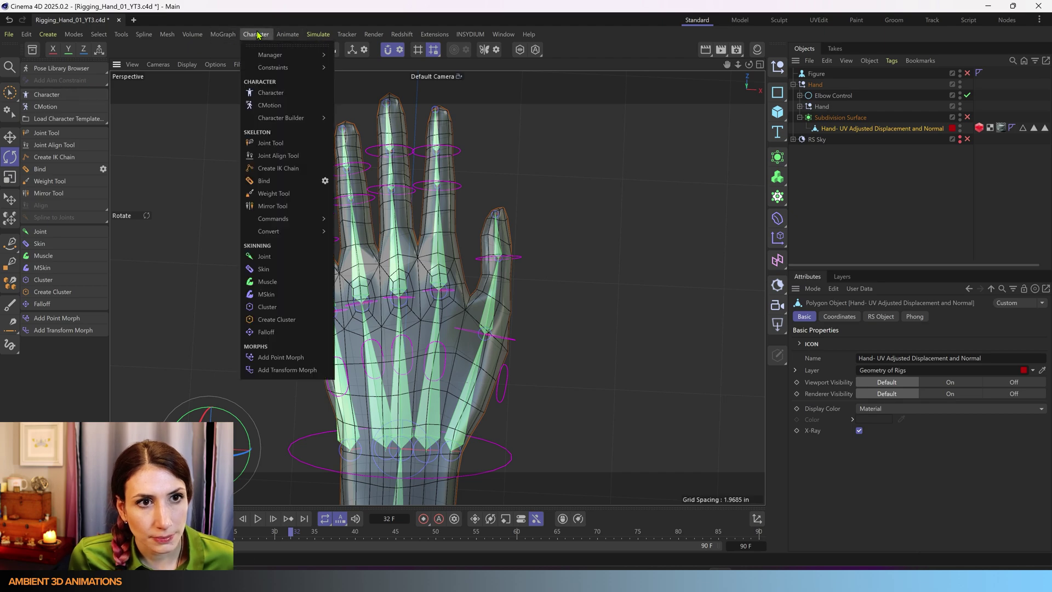
mouse_move(271, 56)
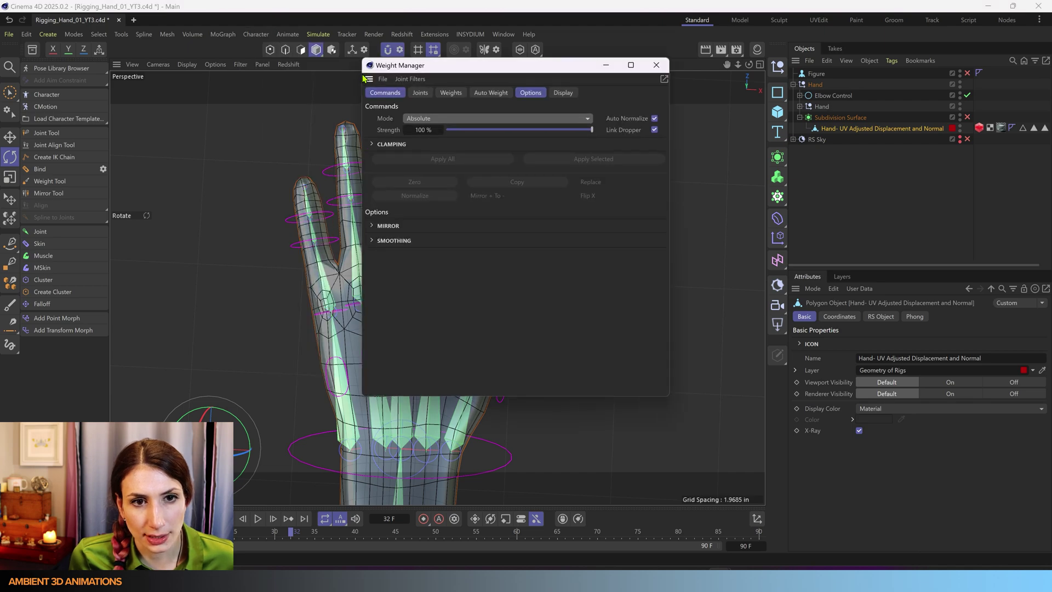
left_click_drag(540, 73, 773, 91)
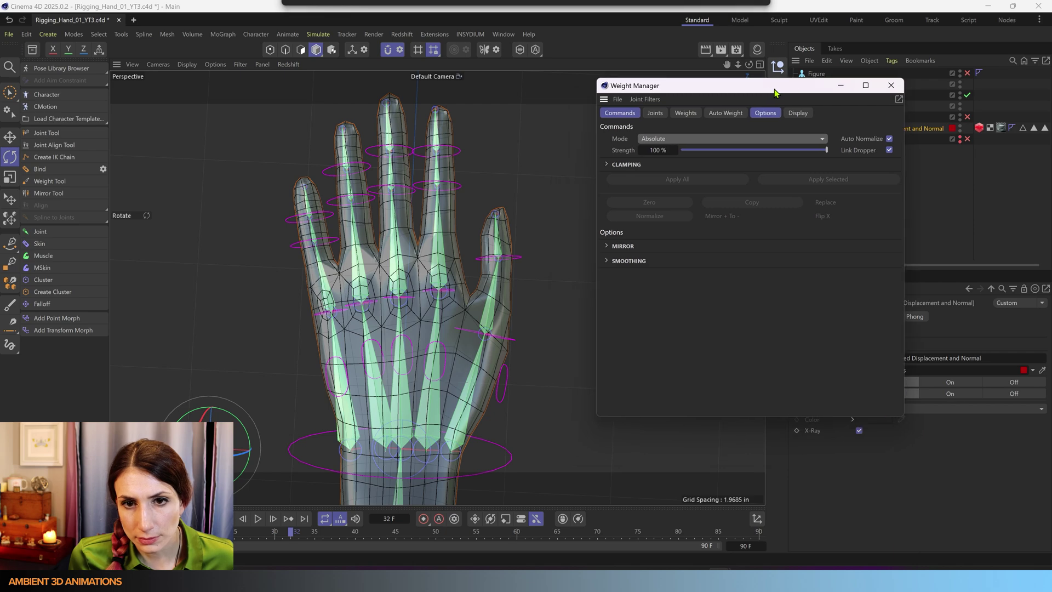
left_click_drag(677, 416, 680, 505)
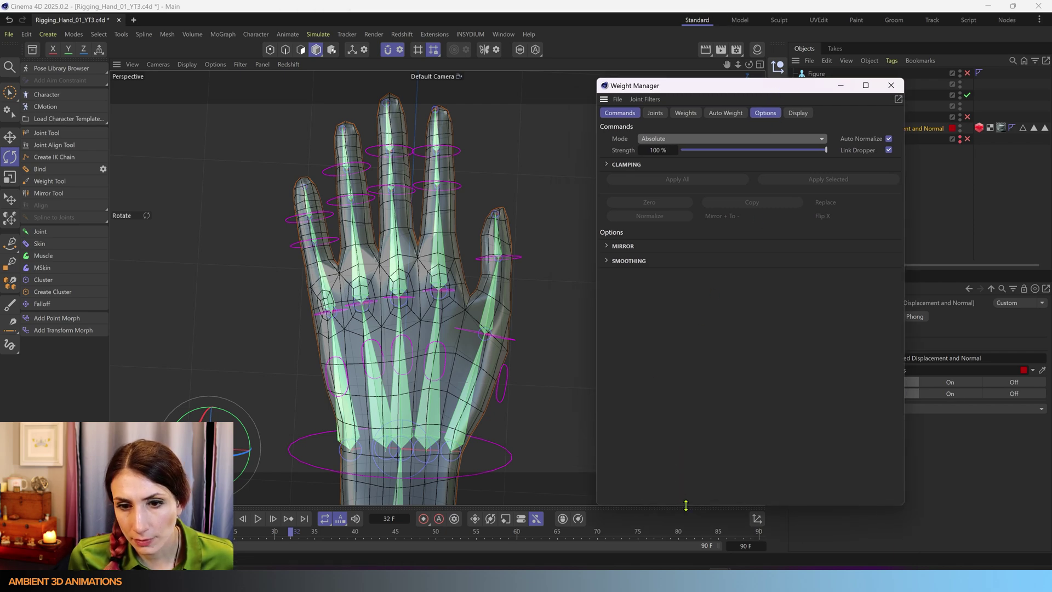
left_click(656, 114)
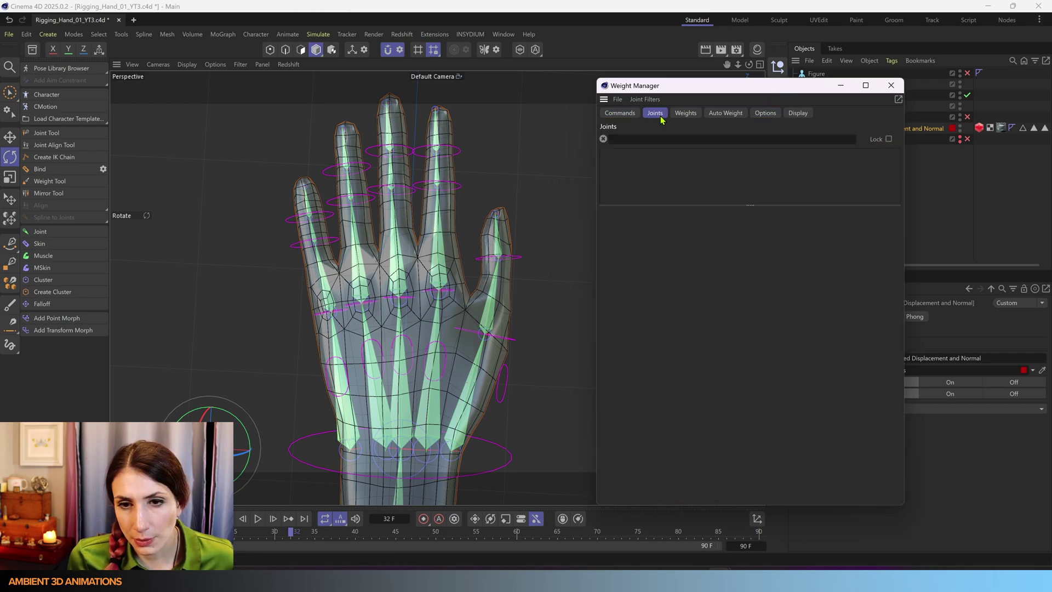
left_click_drag(712, 86, 535, 77)
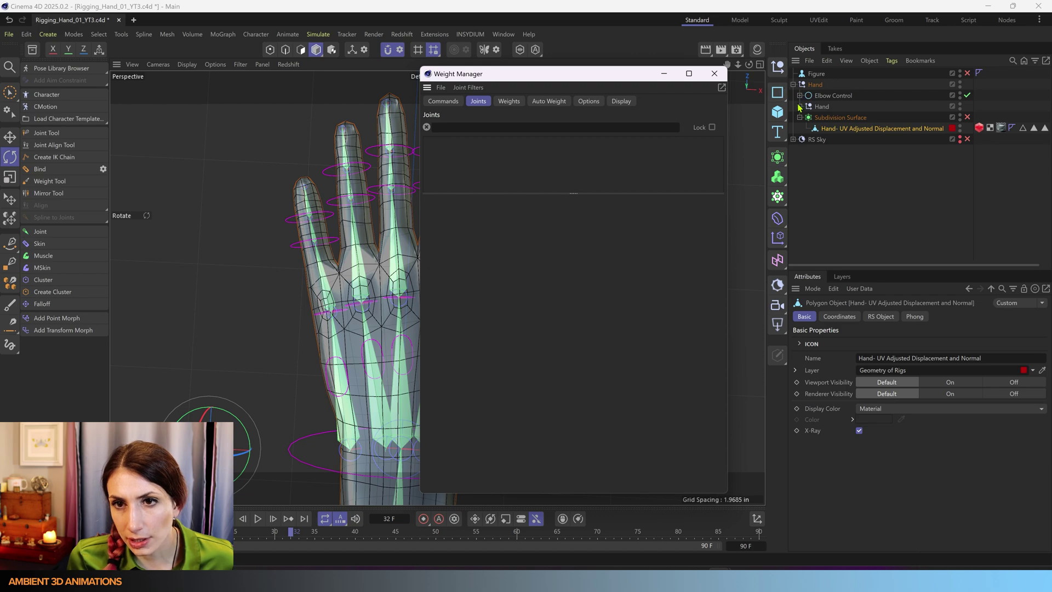
left_click(800, 107)
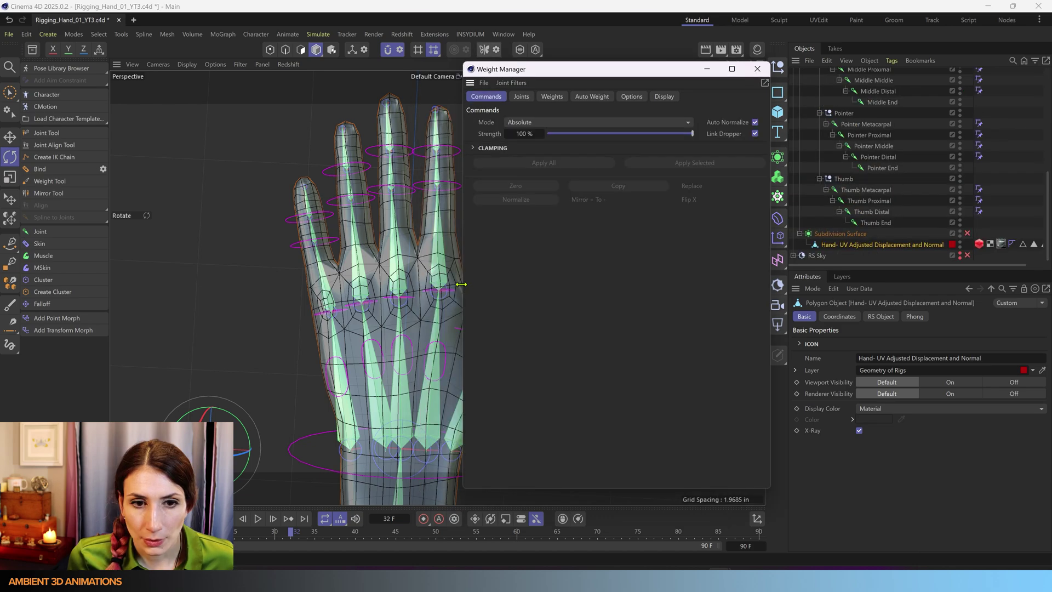
left_click_drag(461, 285, 535, 284)
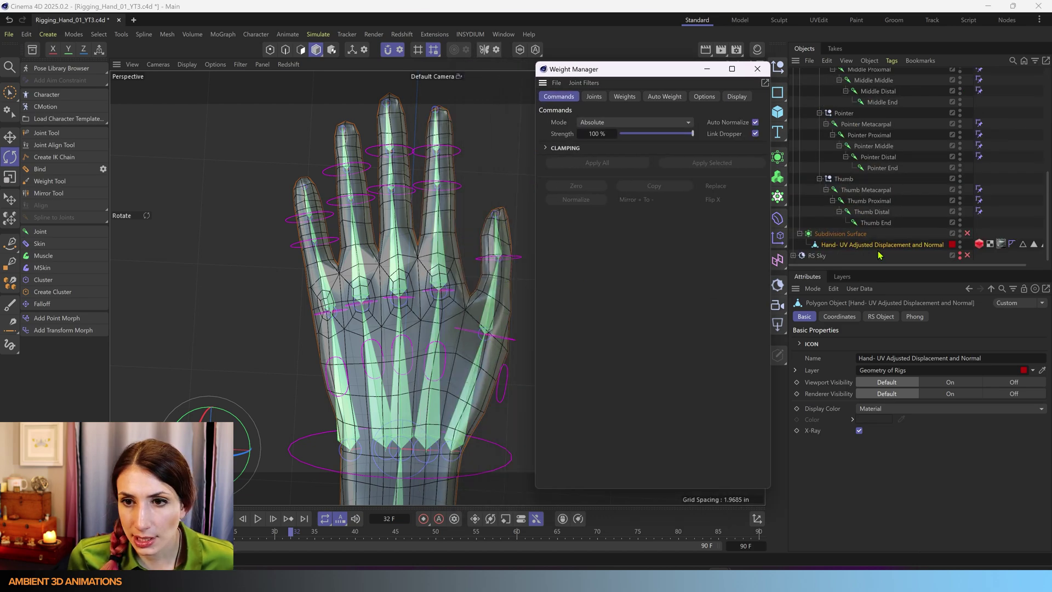
- Add a Weight rigging tag to the hand mesh and lock the tag's properties in view
right_click(922, 245)
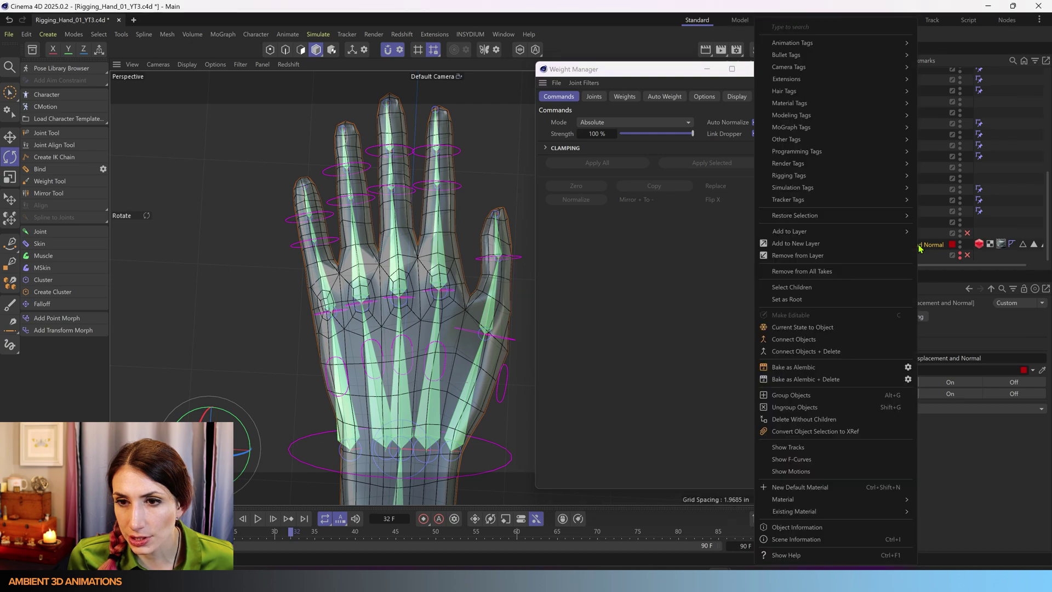
mouse_move(796, 163)
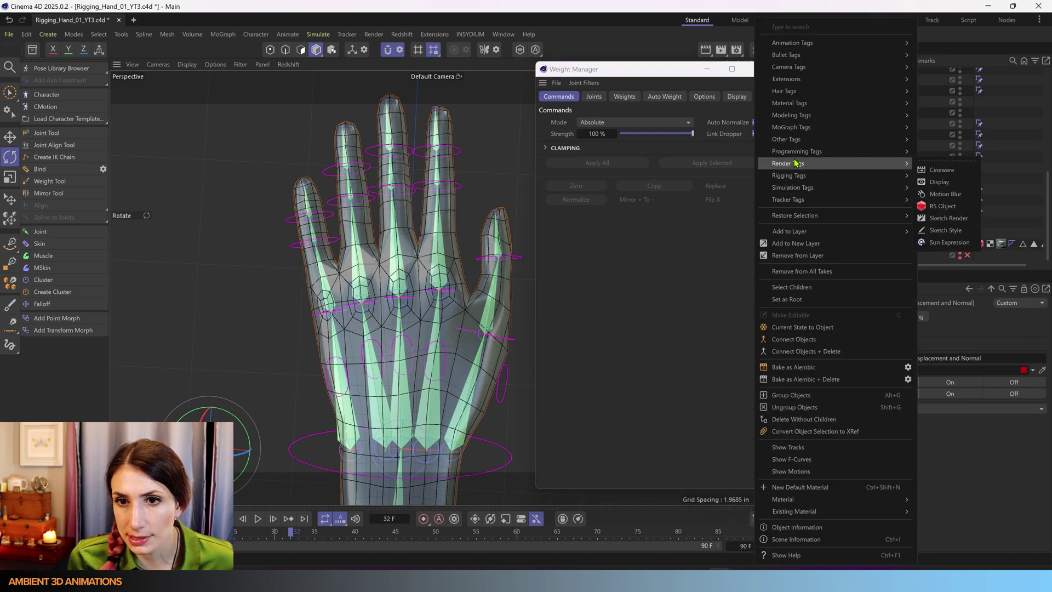
mouse_move(788, 182)
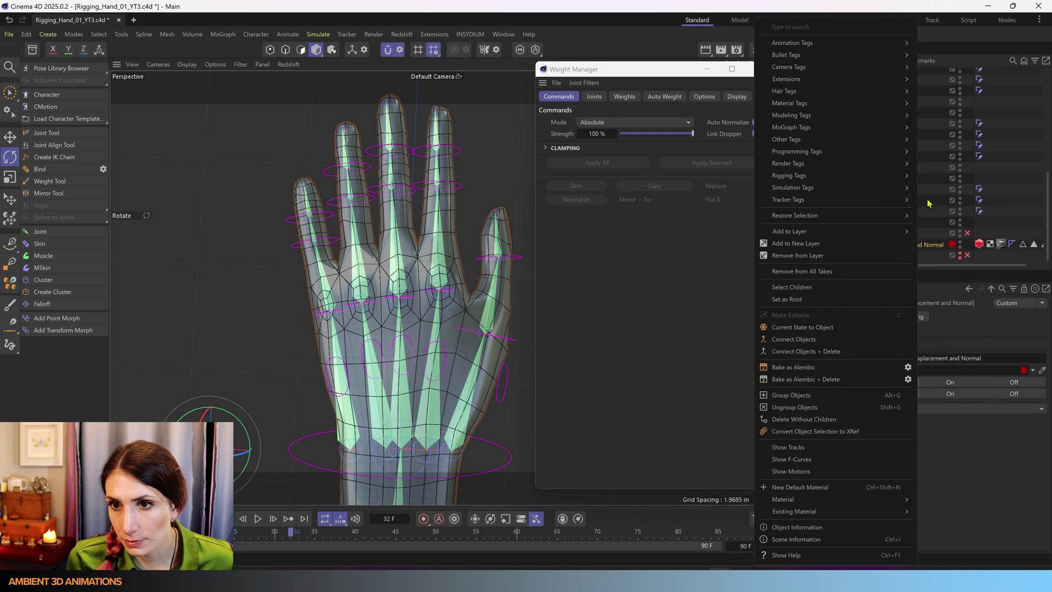
mouse_move(875, 205)
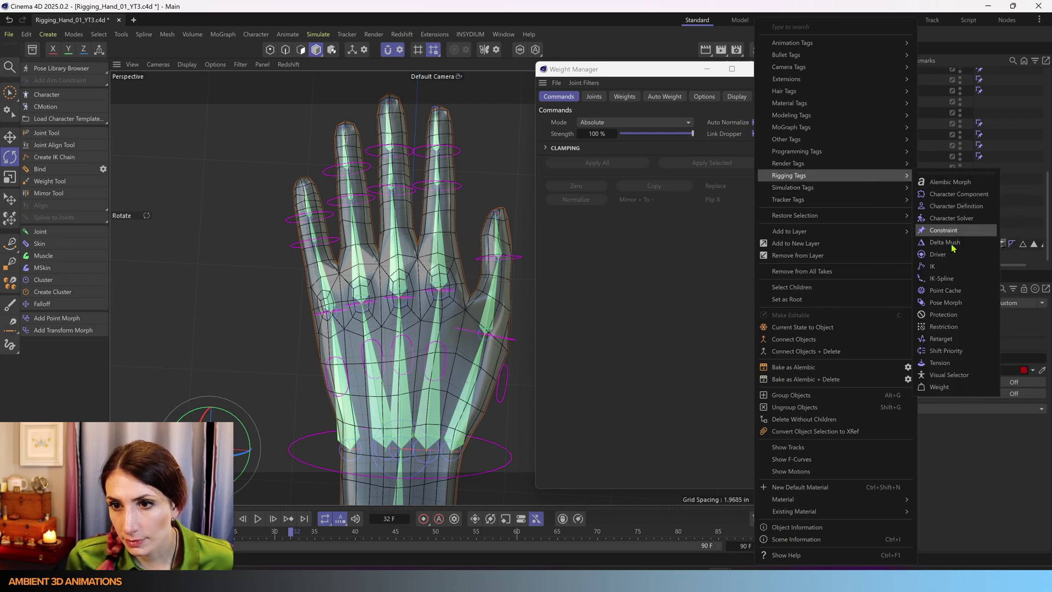
left_click(940, 387)
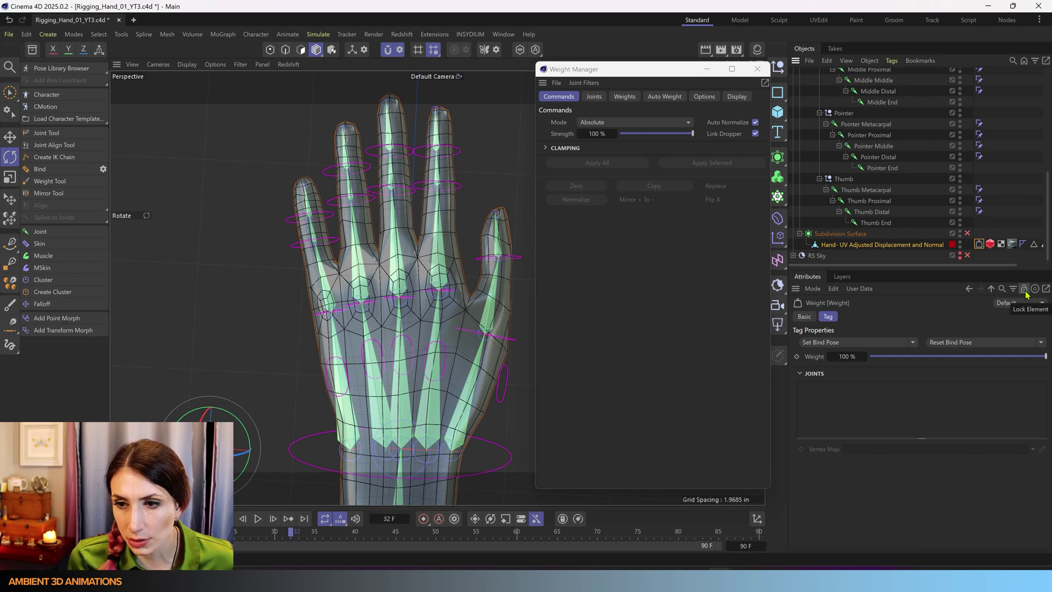
- Show the Weight Manager's joint list and add the Thumb Metacarpal through Thumb End joints to the Weight tag
left_click(594, 97)
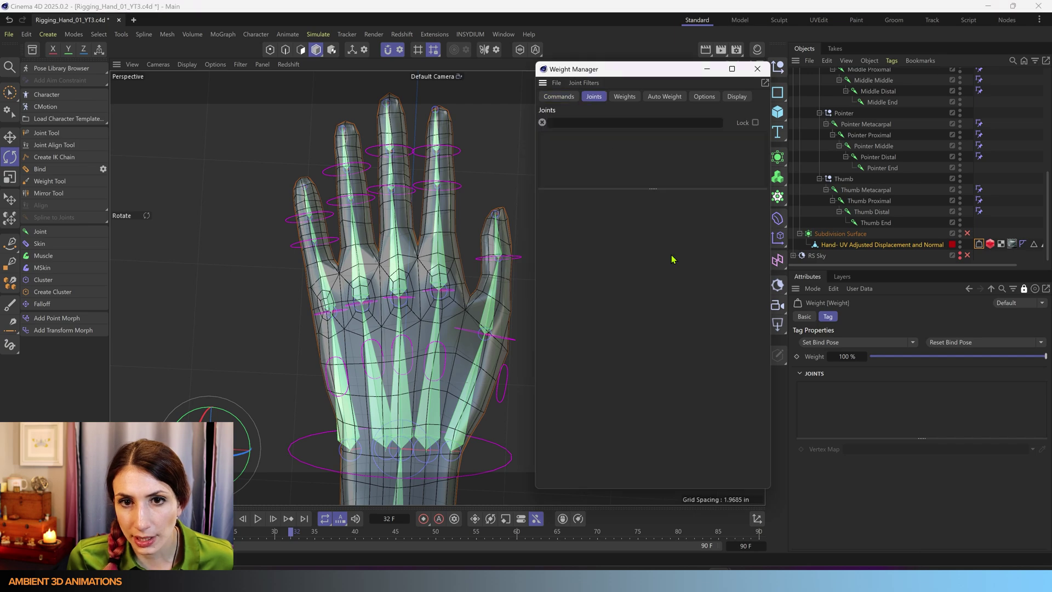
left_click(870, 223)
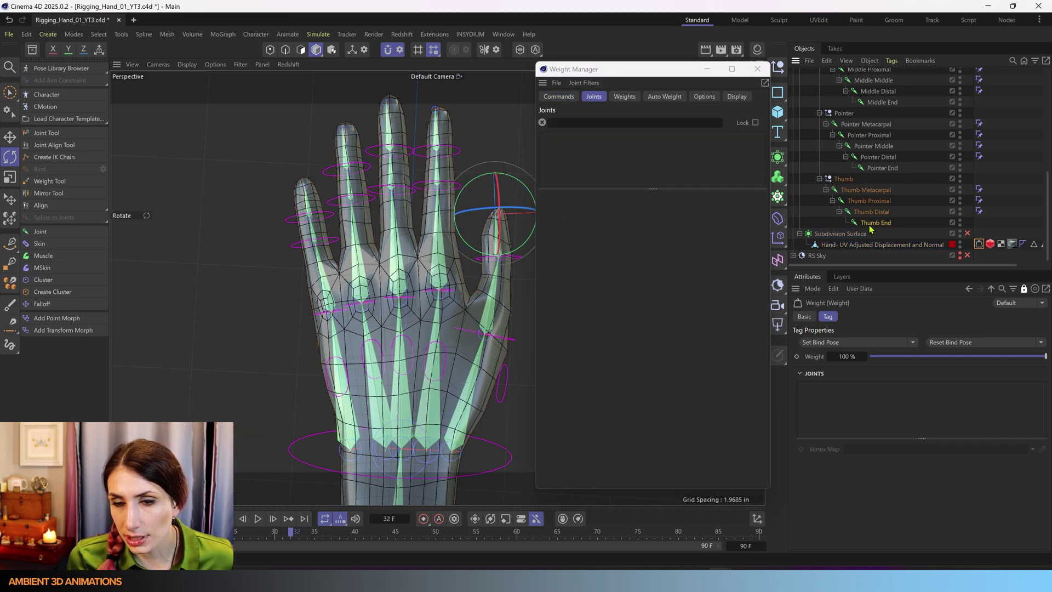
left_click(873, 192)
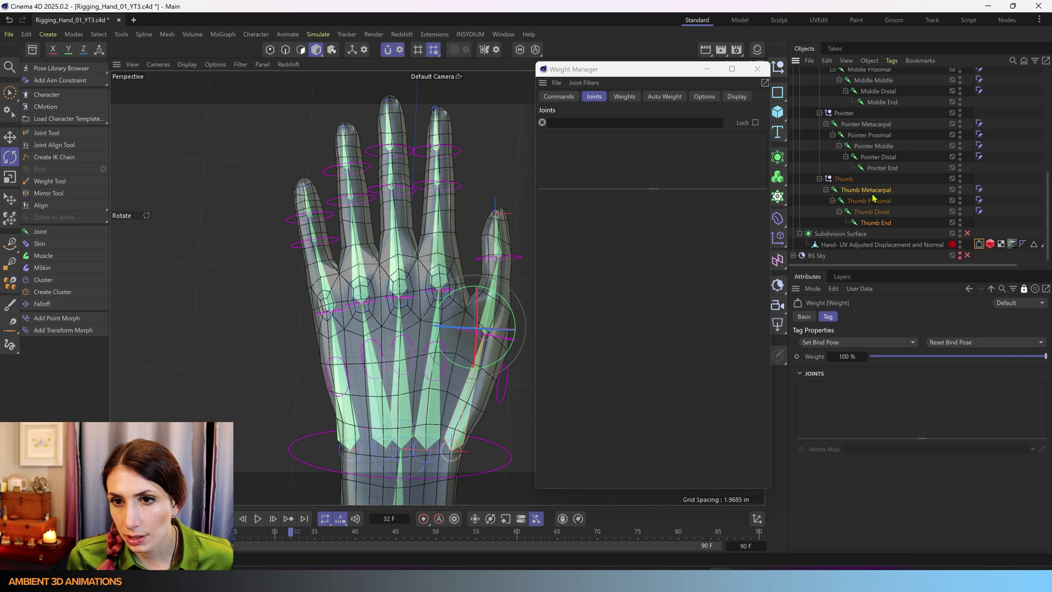
left_click(872, 194)
left_click(877, 223)
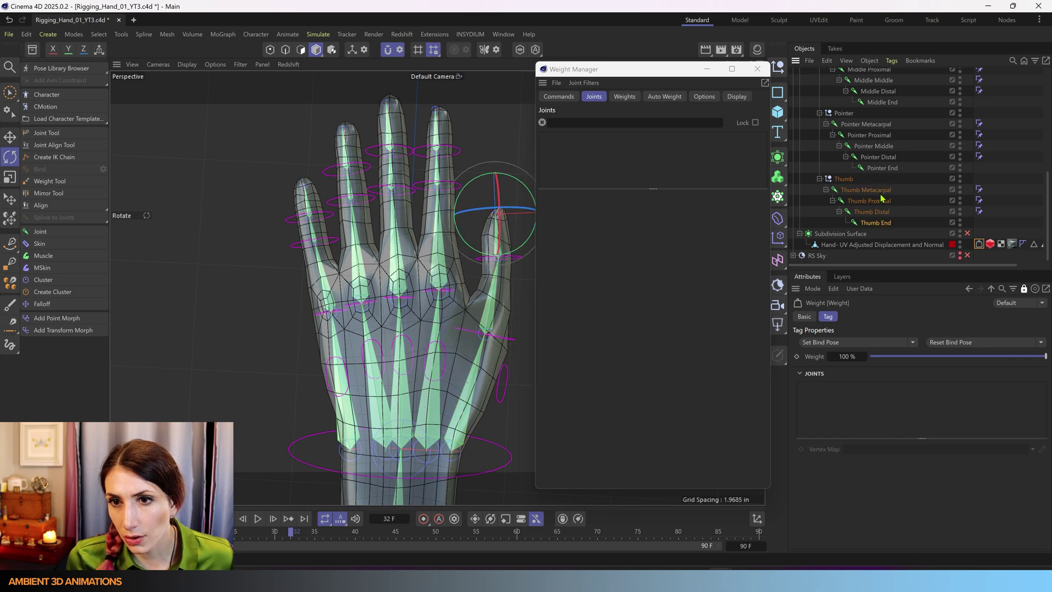
left_click_drag(881, 197, 882, 402)
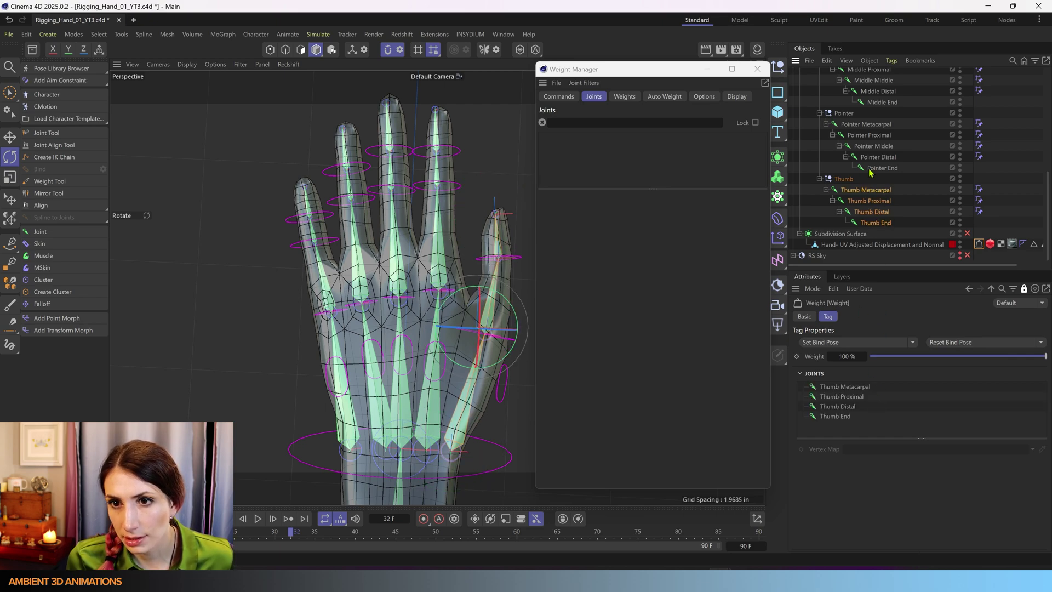
- Add the Pointer Metacarpal through Pointer End joints to the Weight tag's joints
left_click(870, 168)
left_click(870, 126, "shift")
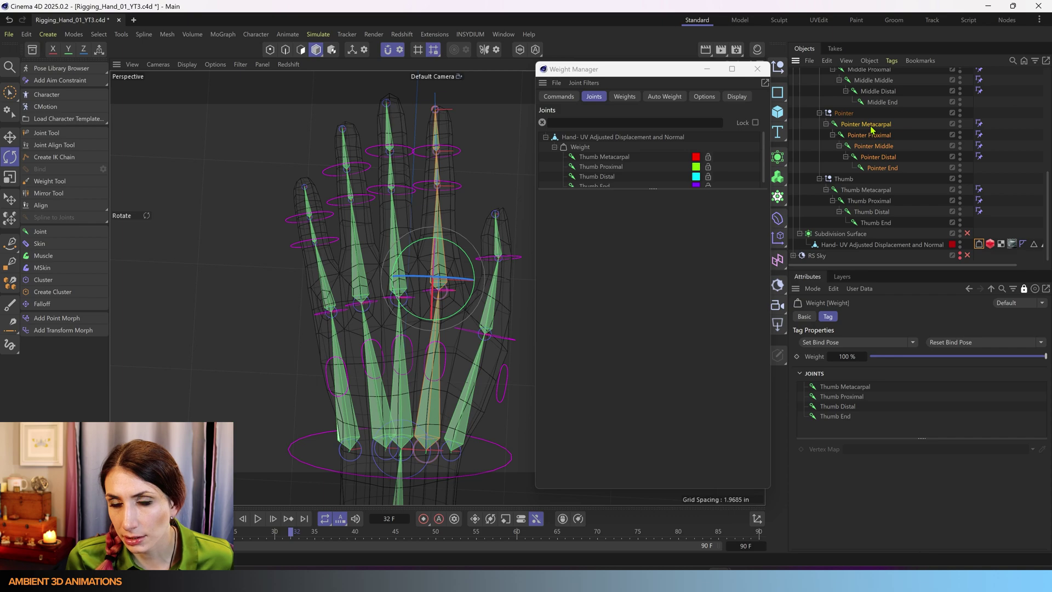
left_click_drag(870, 129, 853, 421)
- Add the Middle Metacarpal through Middle End joints to the Weight tag's joints
scroll(876, 165, "up", 3)
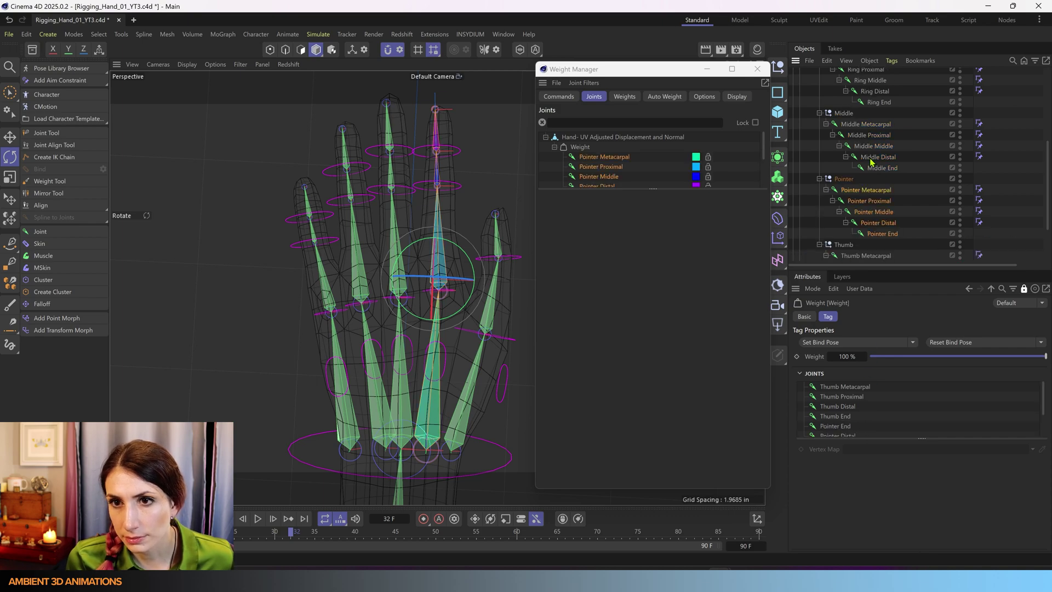
left_click(880, 168)
left_click(874, 124, "shift")
left_click_drag(874, 125, 874, 383)
- Add the Ring Metacarpal through Ring End joints to the Weight tag's joints
scroll(879, 219, "up", 4)
left_click(880, 234)
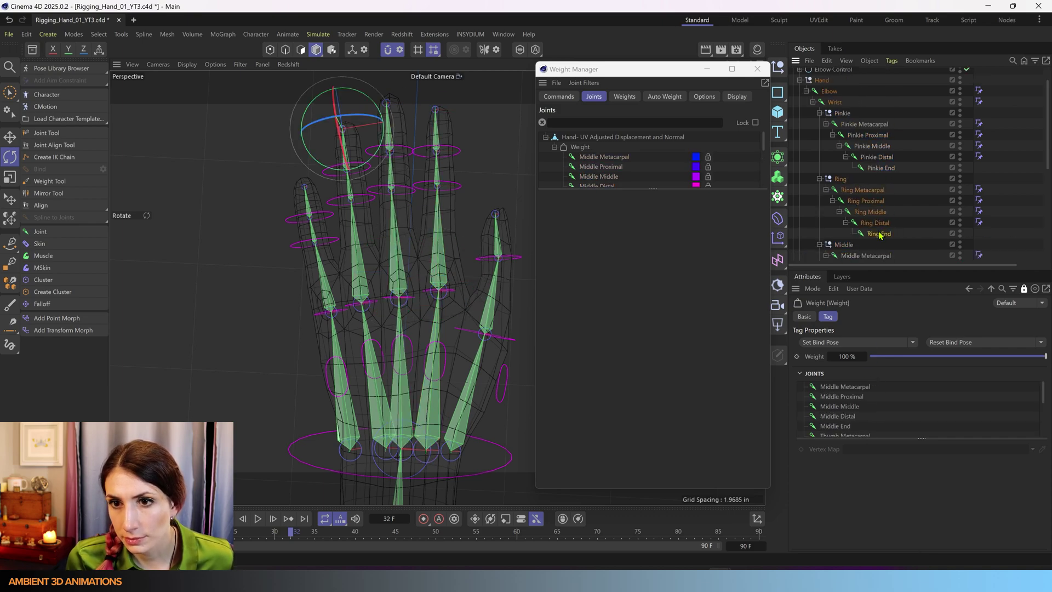
left_click(867, 192, "shift")
left_click_drag(867, 192, 841, 385)
- Add the Pinkie Metacarpal through Pinkie End joints to the Weight tag's joints
left_click(881, 168)
left_click(865, 124, "shift")
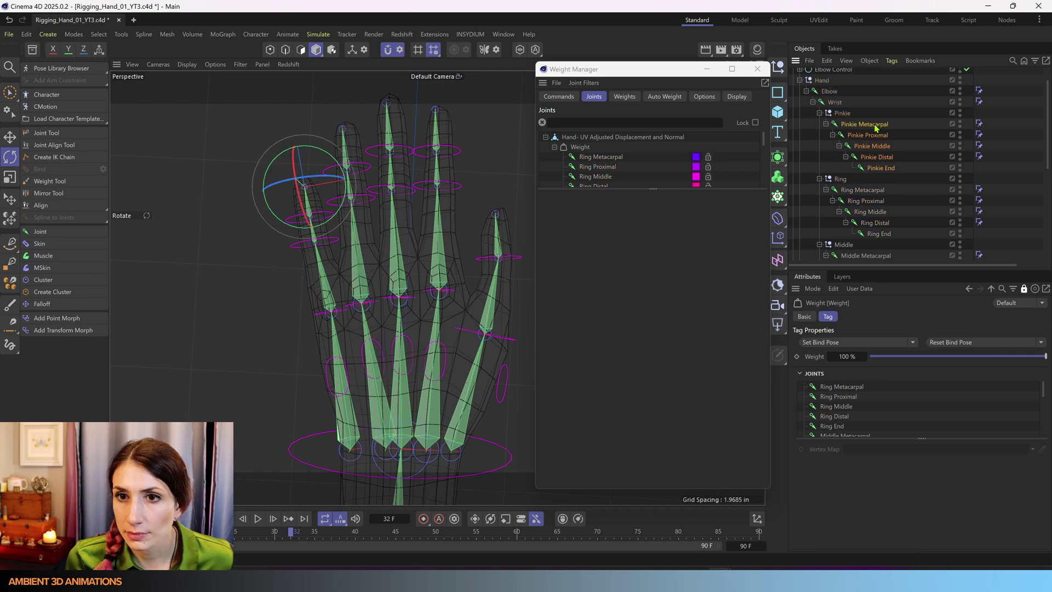
left_click_drag(864, 124, 844, 386)
- Add the Elbow and Wrist joints to the Weight tag and reselect both joints
left_click(834, 102)
left_click(829, 92, "shift")
left_click_drag(829, 92, 871, 384)
left_click(835, 103)
left_click(832, 93, "shift")
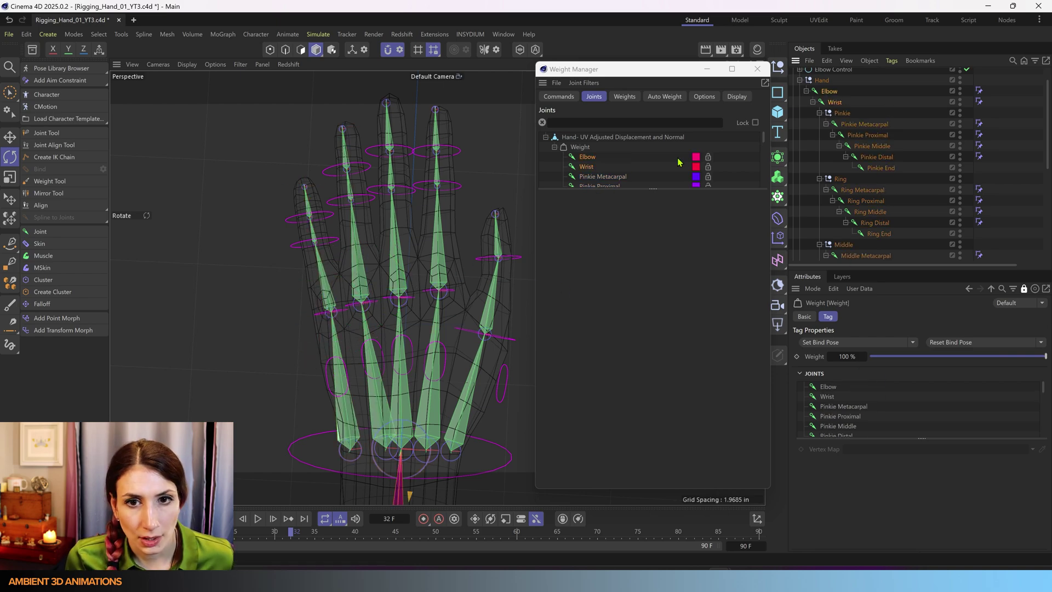
- Enlarge the Weight Manager's joint list to show every joint and inspect the forearm and wrist joints on the model
left_click_drag(653, 189, 648, 446)
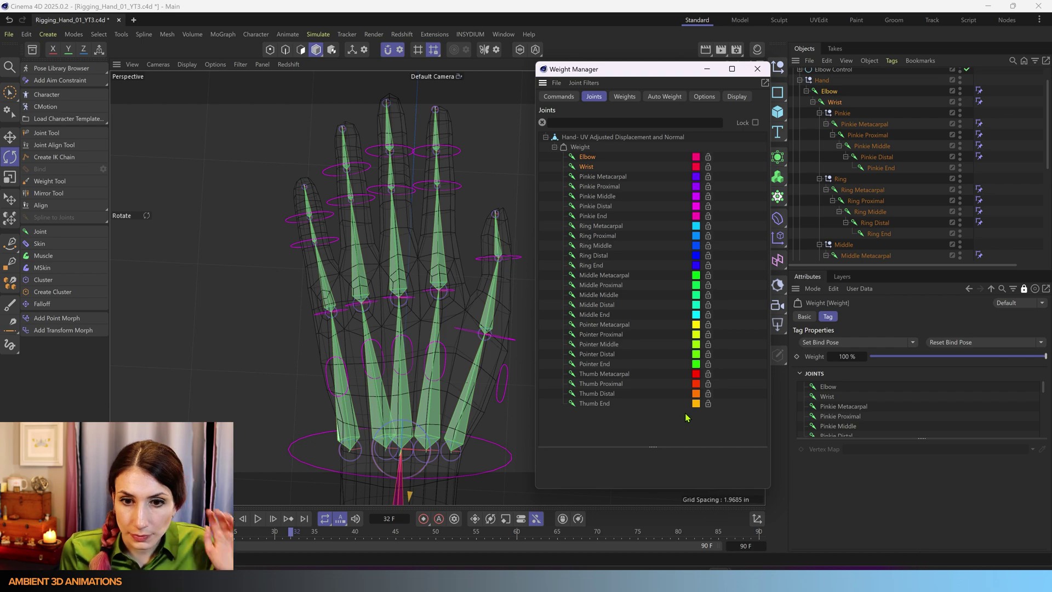
scroll(429, 412, "down", 4)
middle_click_drag(431, 408, 451, 215, "alt")
mouse_move(430, 345)
left_mouse_down("alt")
mouse_move(435, 338)
mouse_move(430, 348)
left_mouse_up("alt")
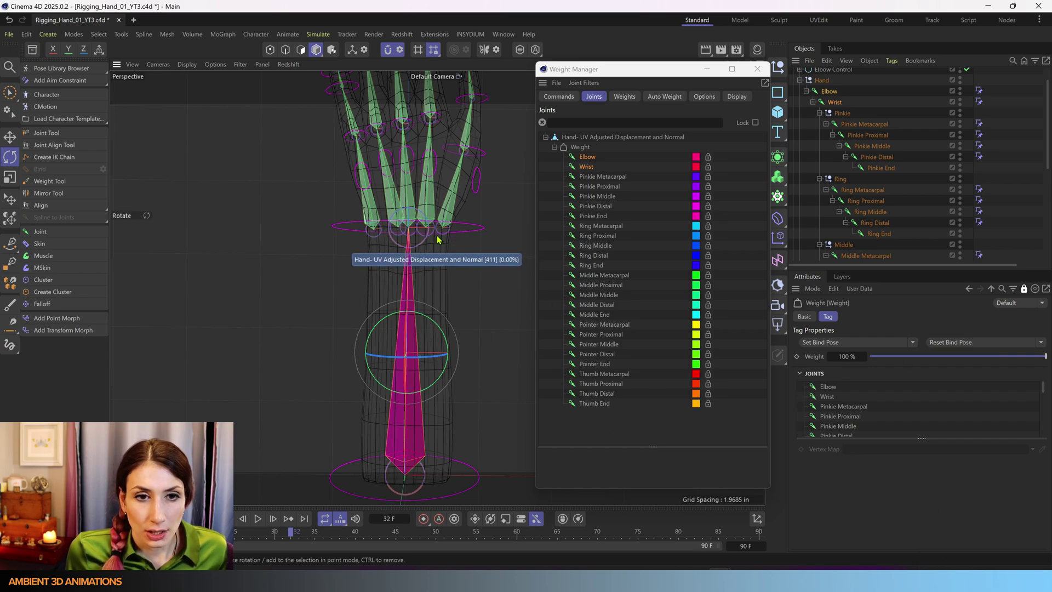
middle_click_drag(438, 239, 446, 352, "alt")
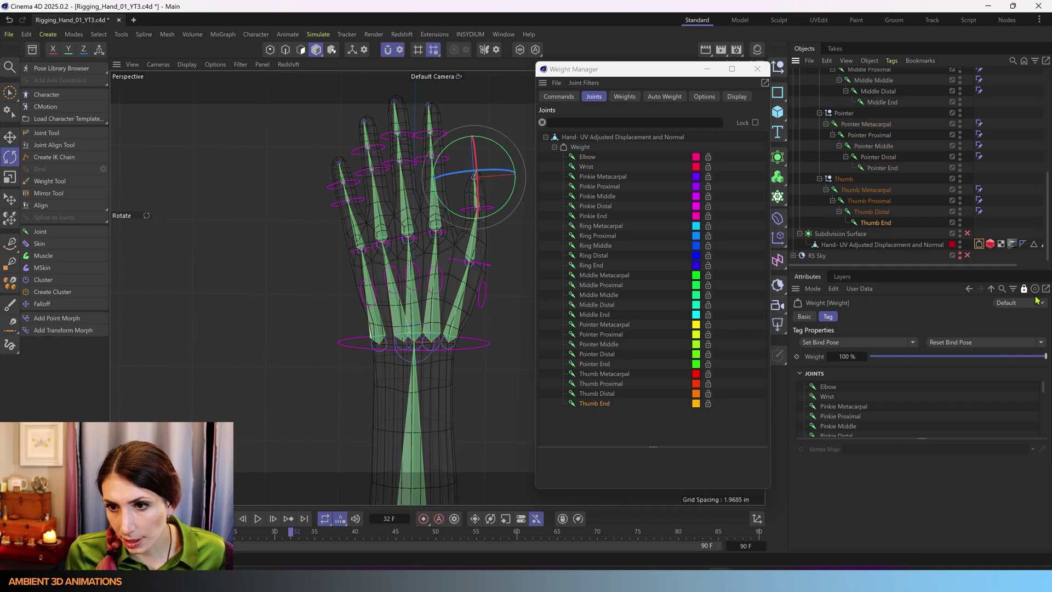
- Unlock the attribute view with the Thumb End joint selected and expand the Elbow Control hierarchy
left_click(1023, 288)
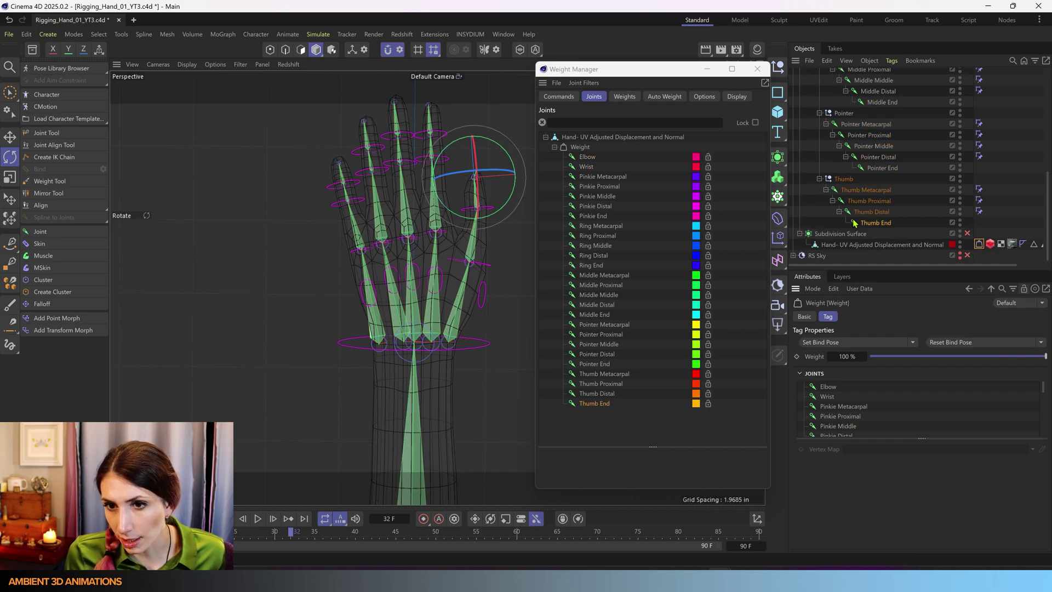
left_click(875, 224)
scroll(875, 219, "up", 5)
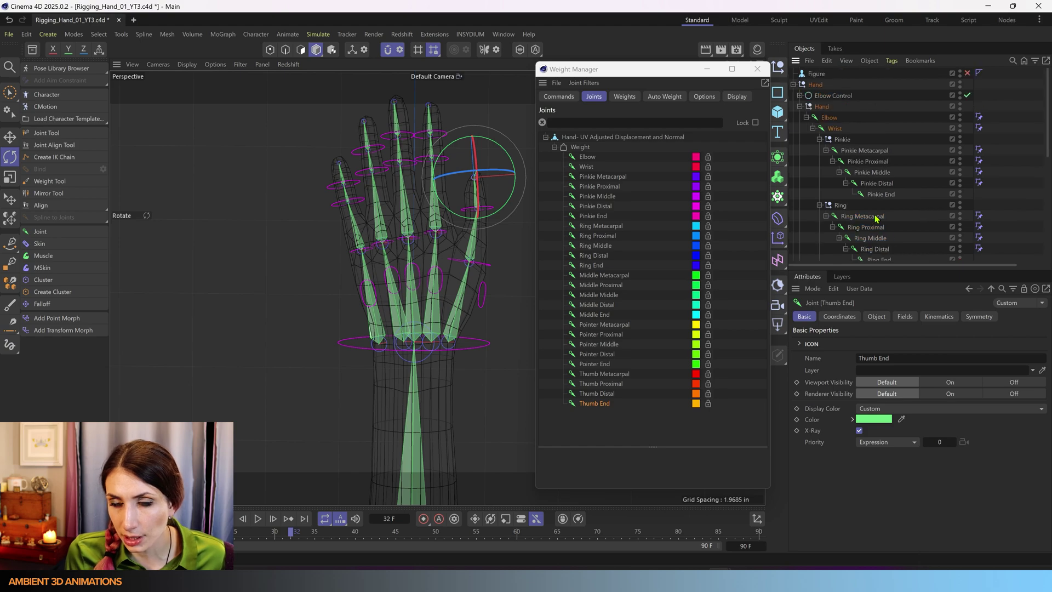
left_click(799, 95)
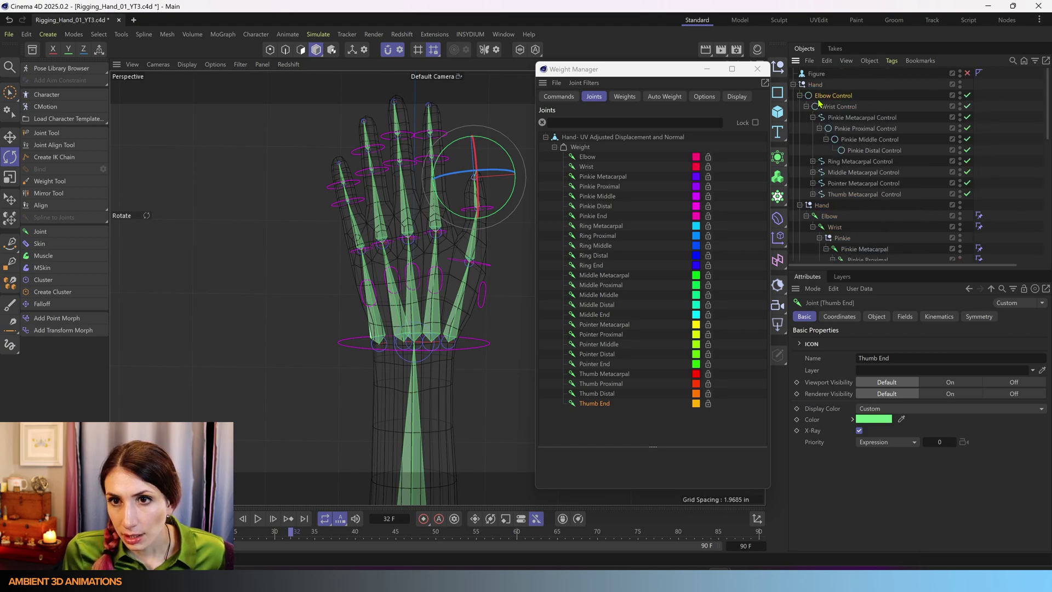
- Select the Elbow Control with all its child controls and freeze all of their transforms
left_click(820, 97)
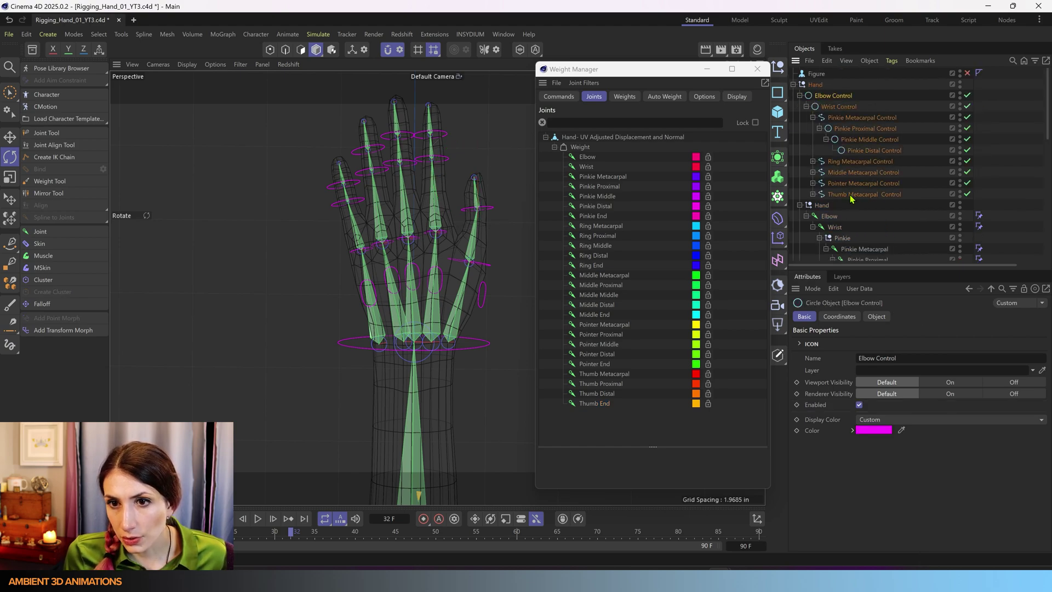
right_click(830, 97)
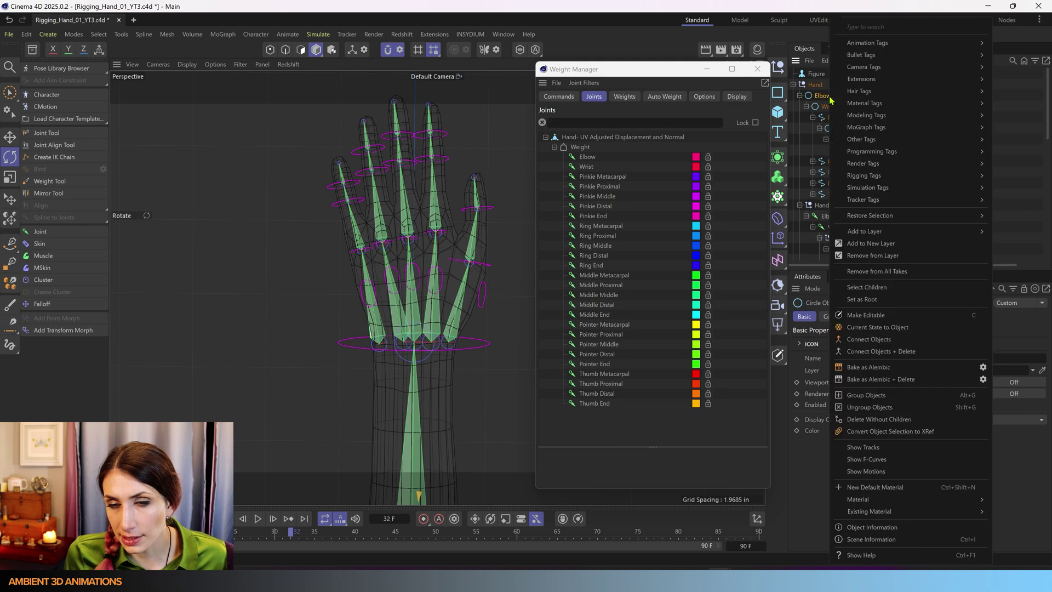
left_click(867, 287)
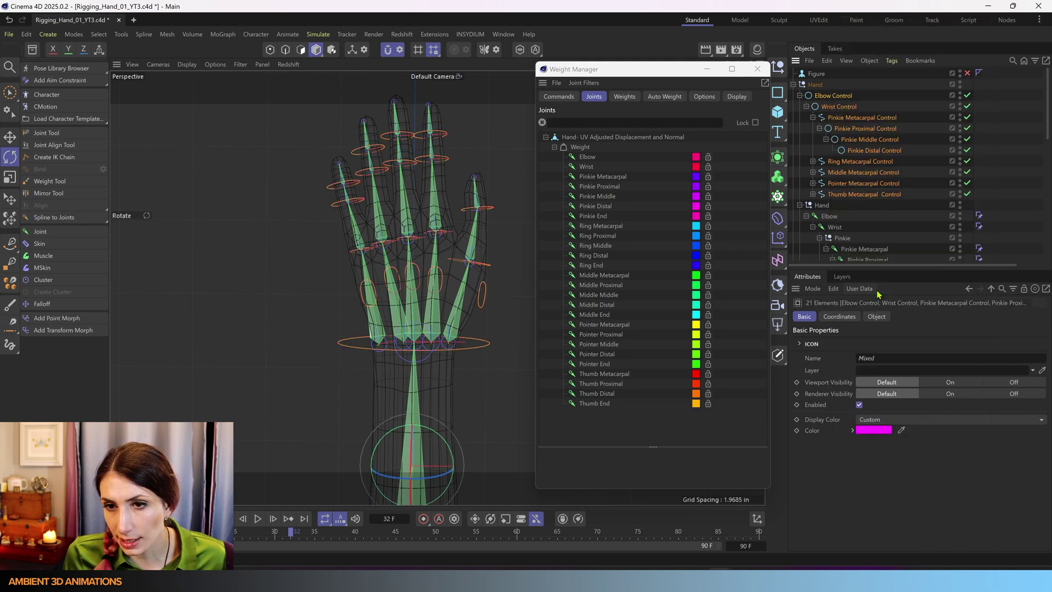
left_click(838, 317)
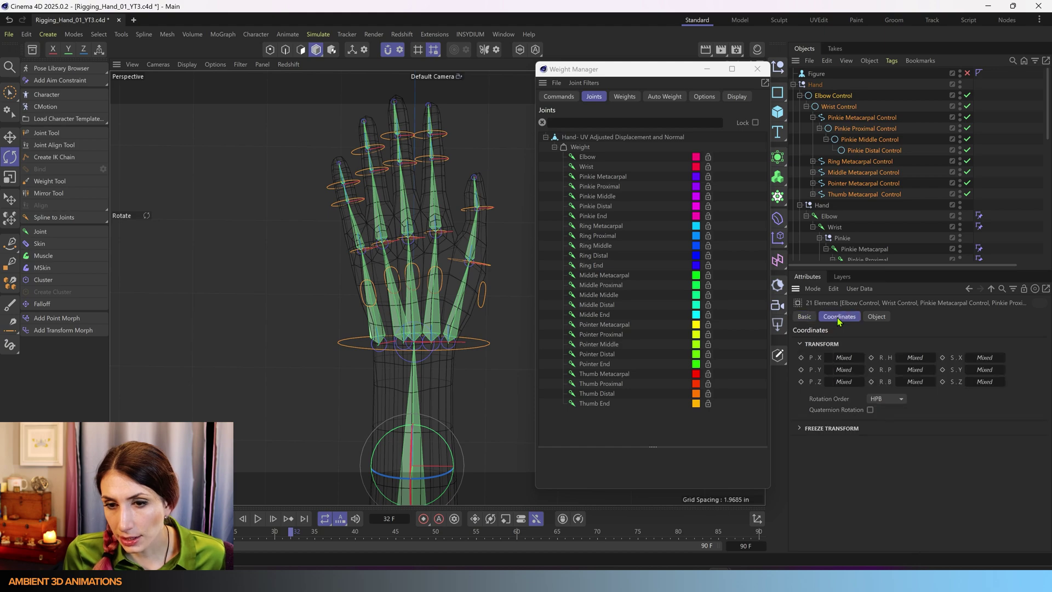
left_click(802, 428)
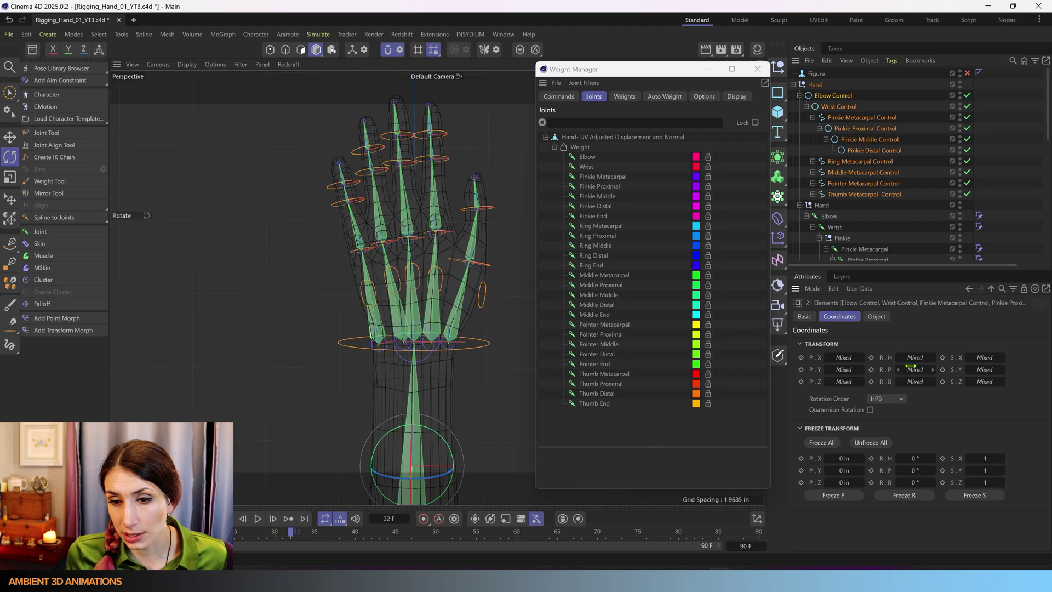
left_click(828, 448)
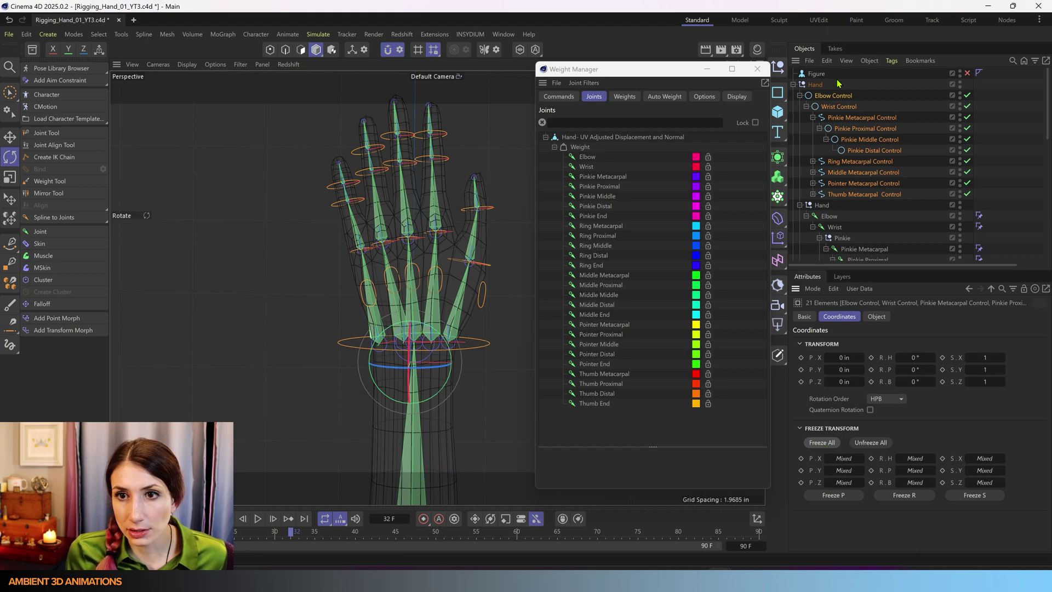
- Check the transform and frozen coordinates of the wrist, pinkie, pointer and elbow controls and the parent Hand null
left_click(830, 107)
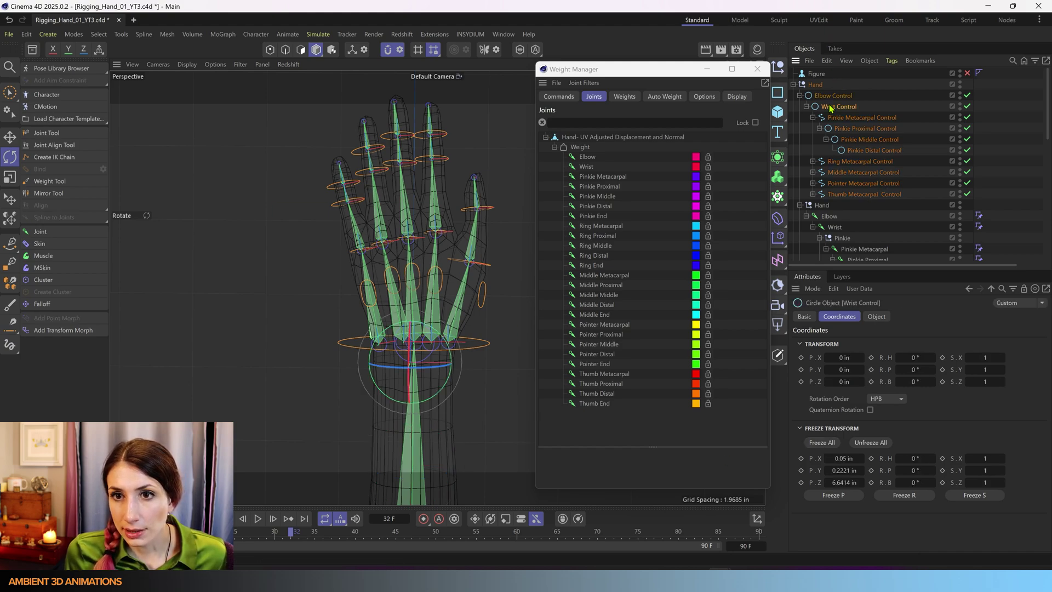
left_click(843, 129)
left_click(847, 150)
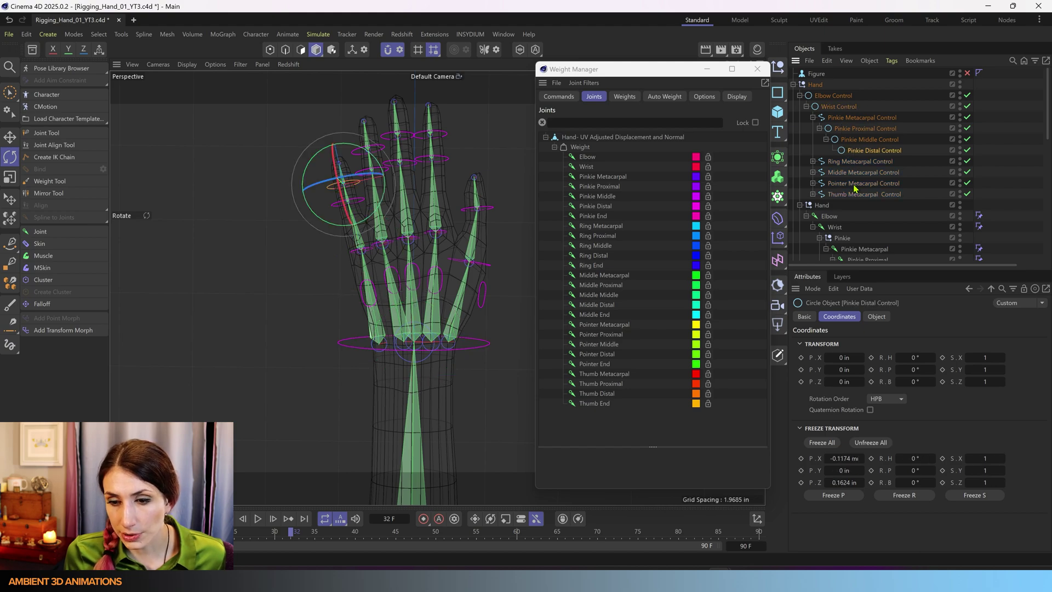
left_click(856, 184)
left_click(855, 131)
left_click(825, 96)
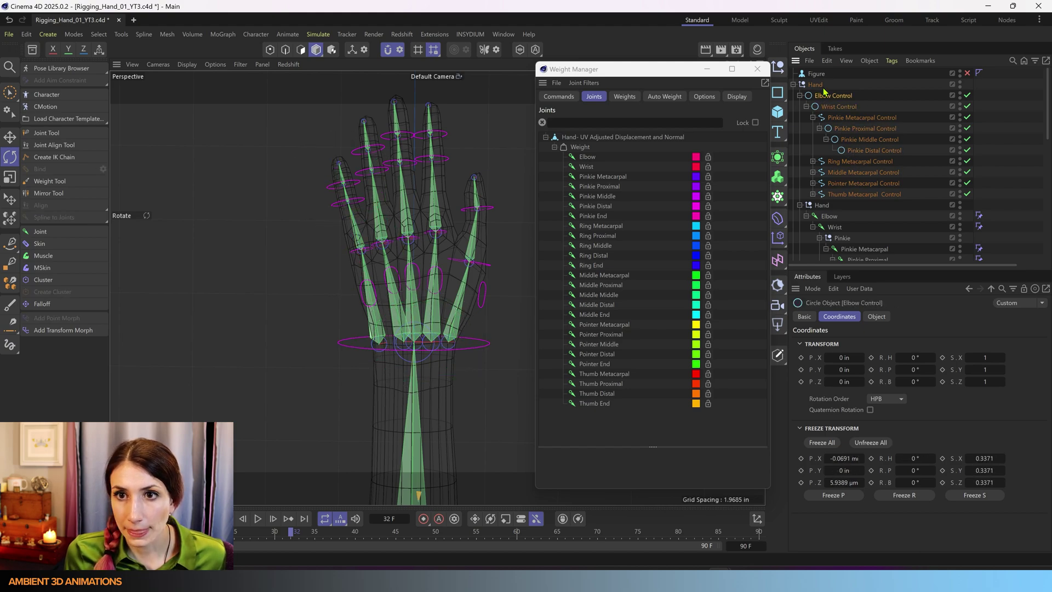
left_click(821, 86)
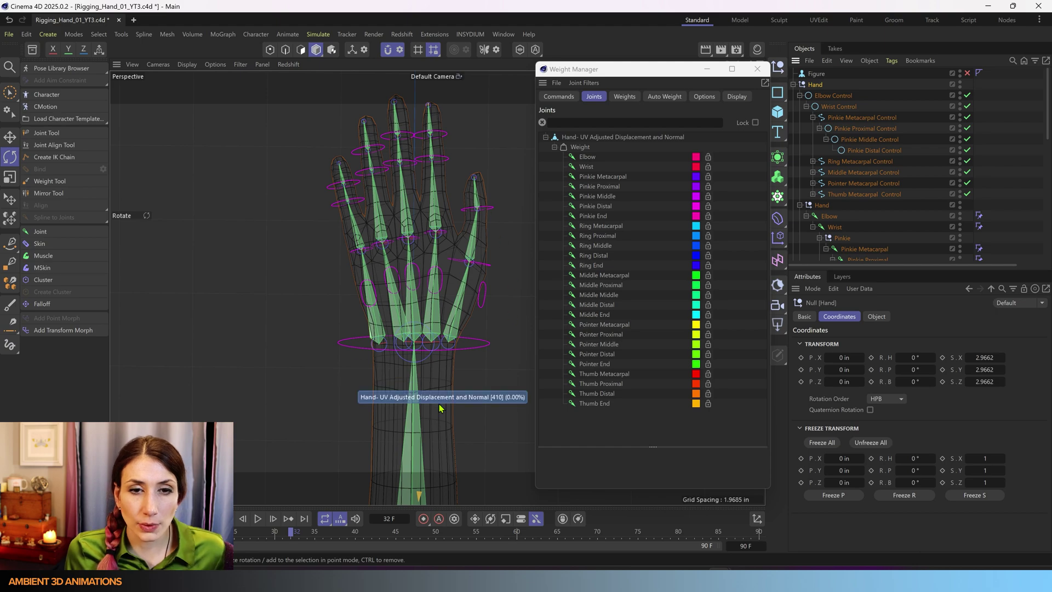
- Select the Wrist Control circle in the viewport and rotate it freely to test the frozen control
left_click_drag(420, 397, 229, 259, "alt")
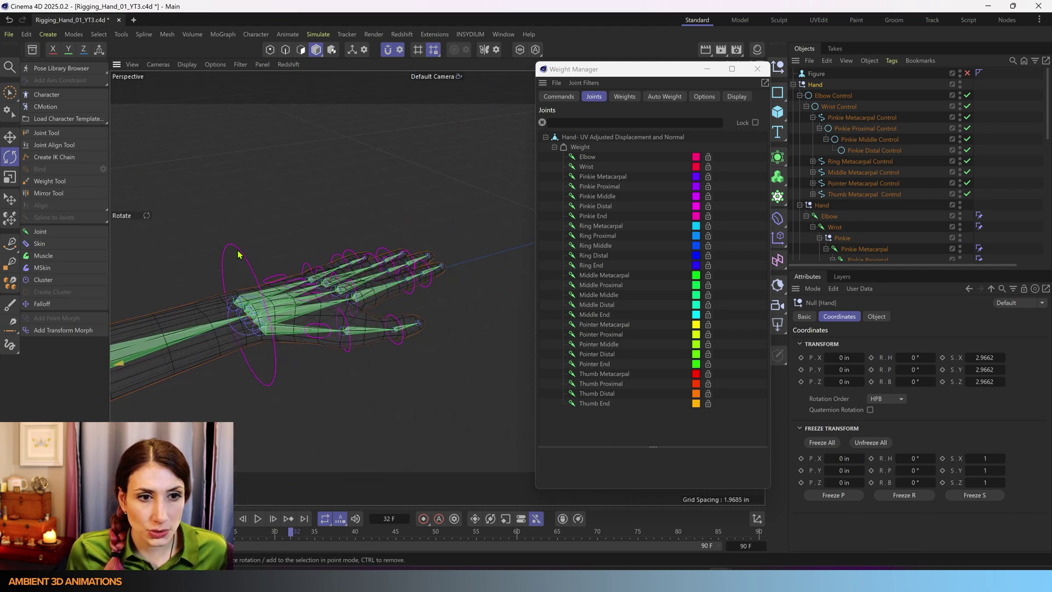
left_click(238, 255)
key("r")
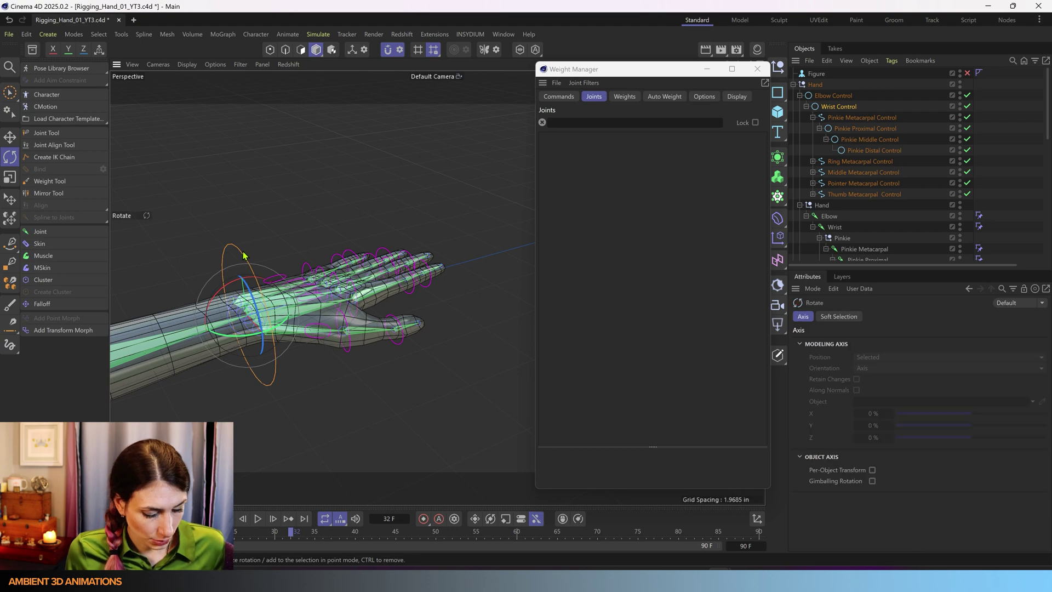
left_click_drag(230, 287, 246, 176)
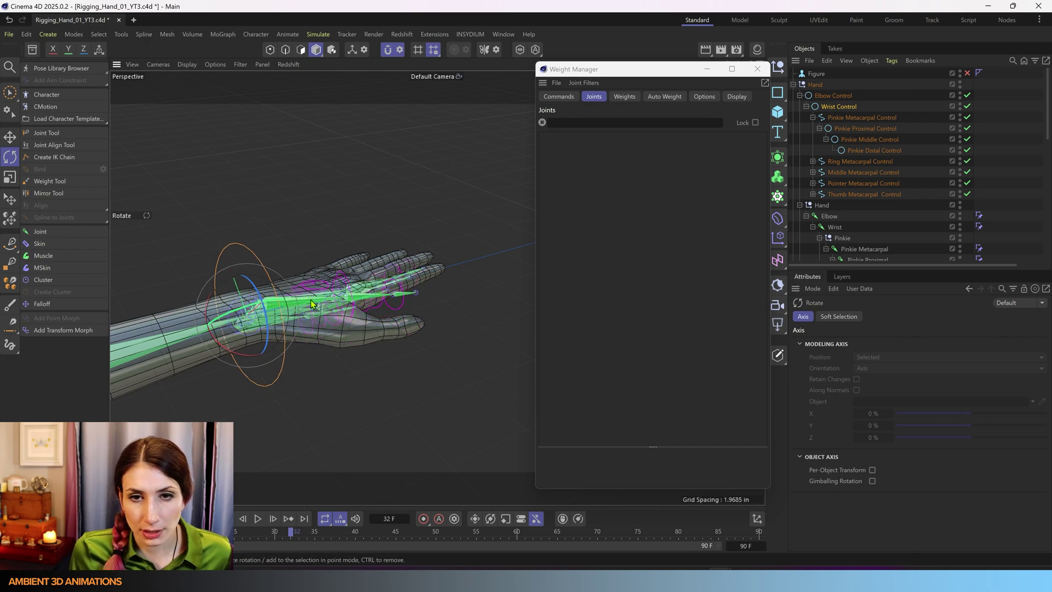
- Find the Reset Transform (Reset PSR) command and apply it to the Wrist Control
key("shift+c")
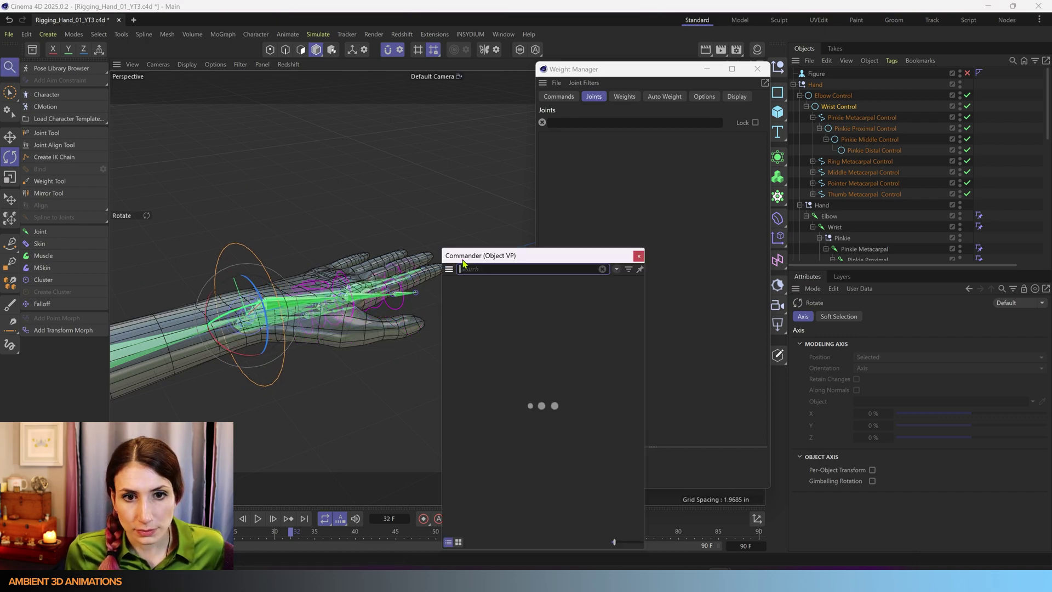
type("psr")
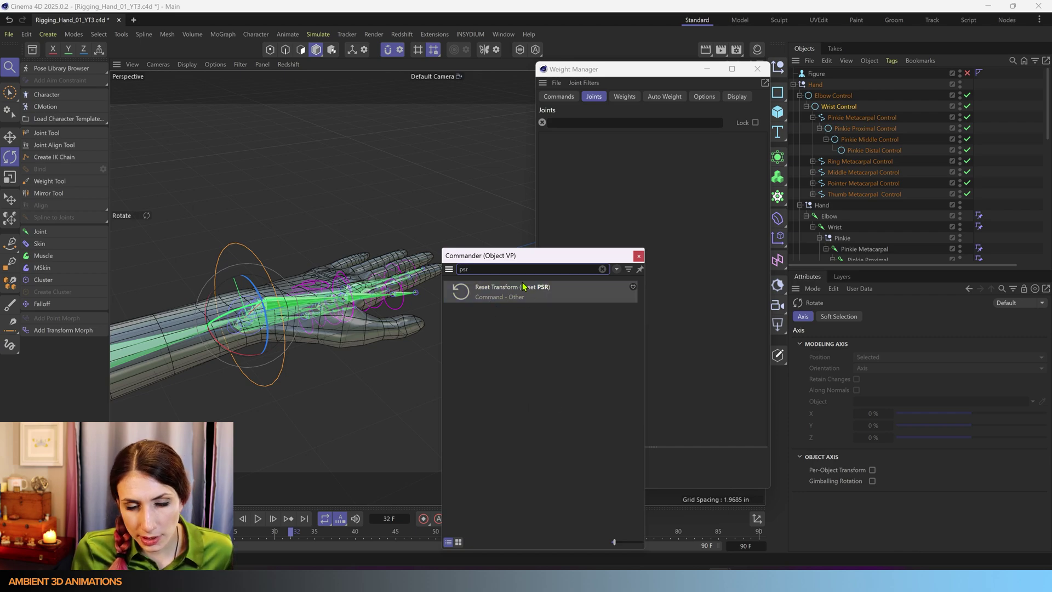
left_click(485, 297)
left_click(485, 297)
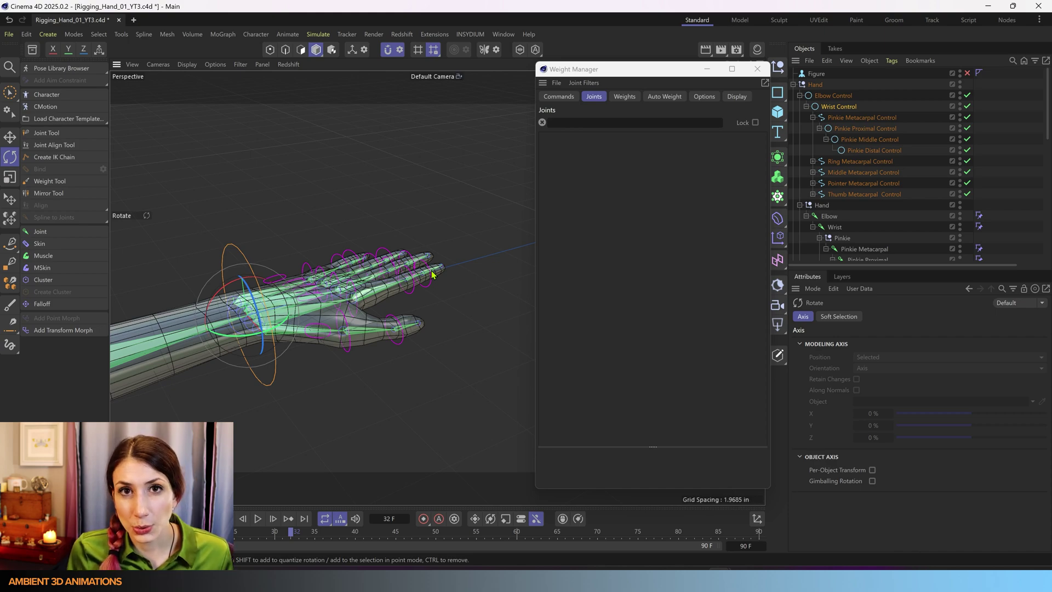
- Save the hand rig project and minimize the Weight Manager window
left_click(8, 34)
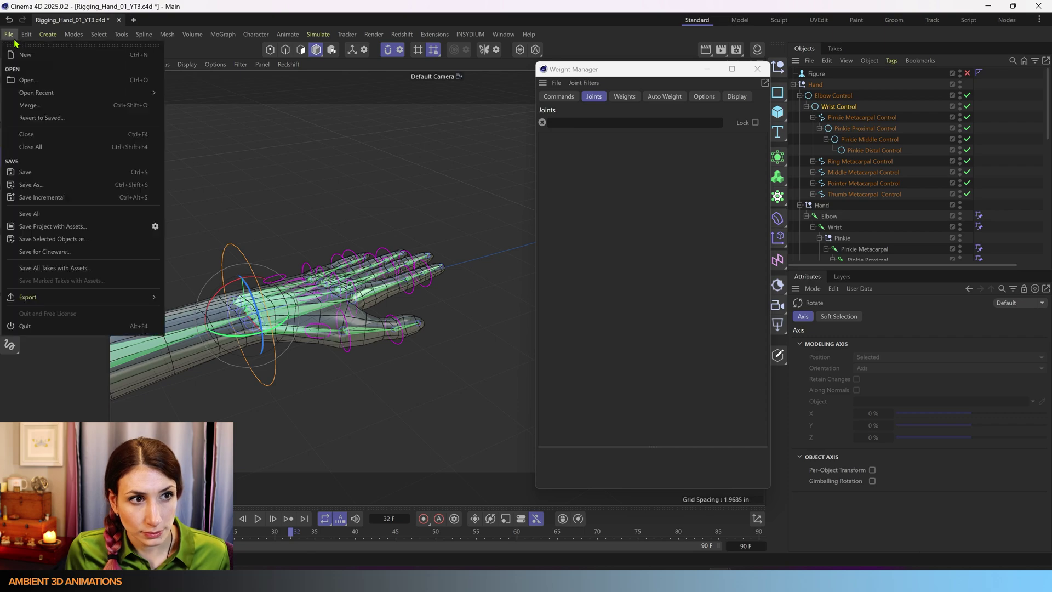
left_click(16, 172)
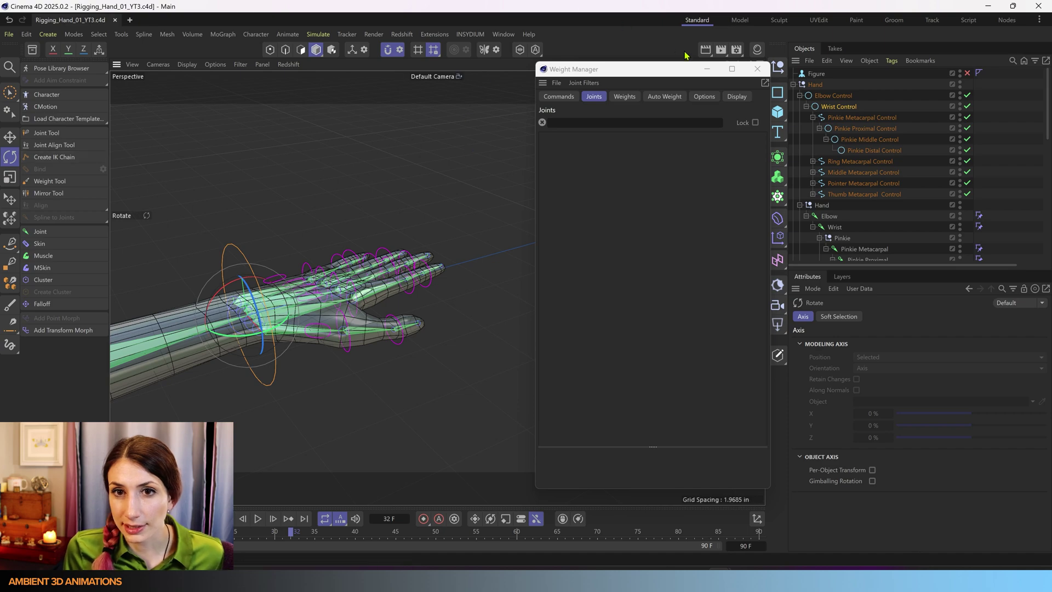
left_click(708, 69)
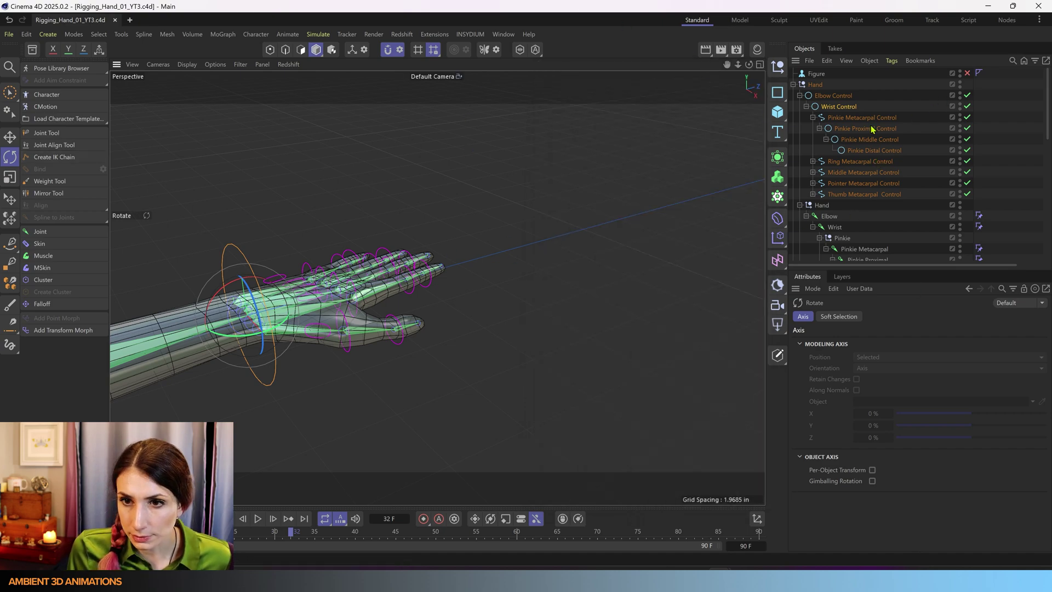
- Open the hand mesh's Weight tag and enlarge its joint list to review the assigned joints
scroll(877, 126, "down", 10)
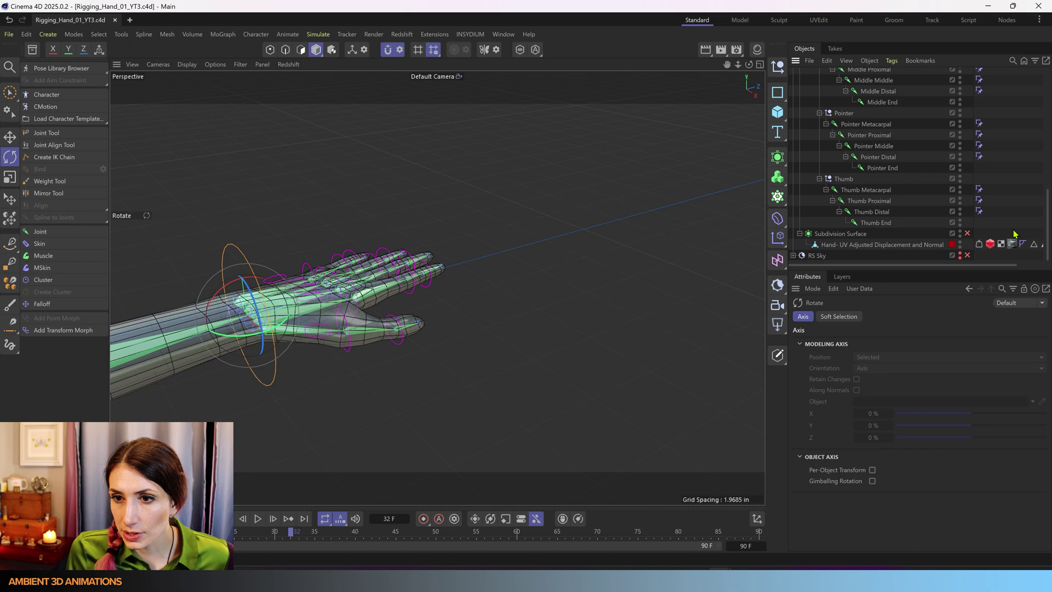
left_click(979, 244)
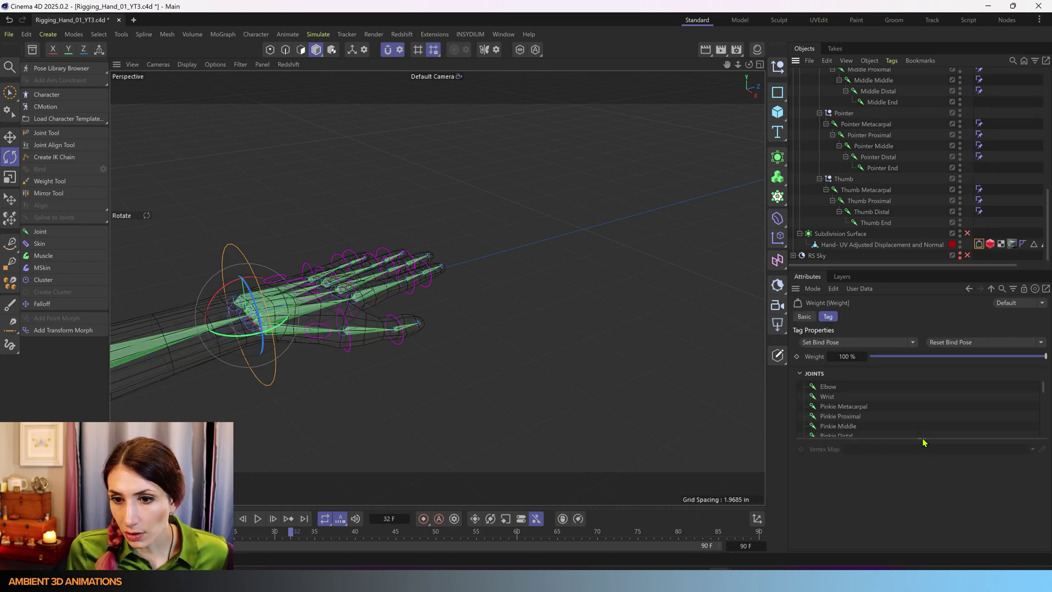
left_click_drag(923, 442, 933, 534)
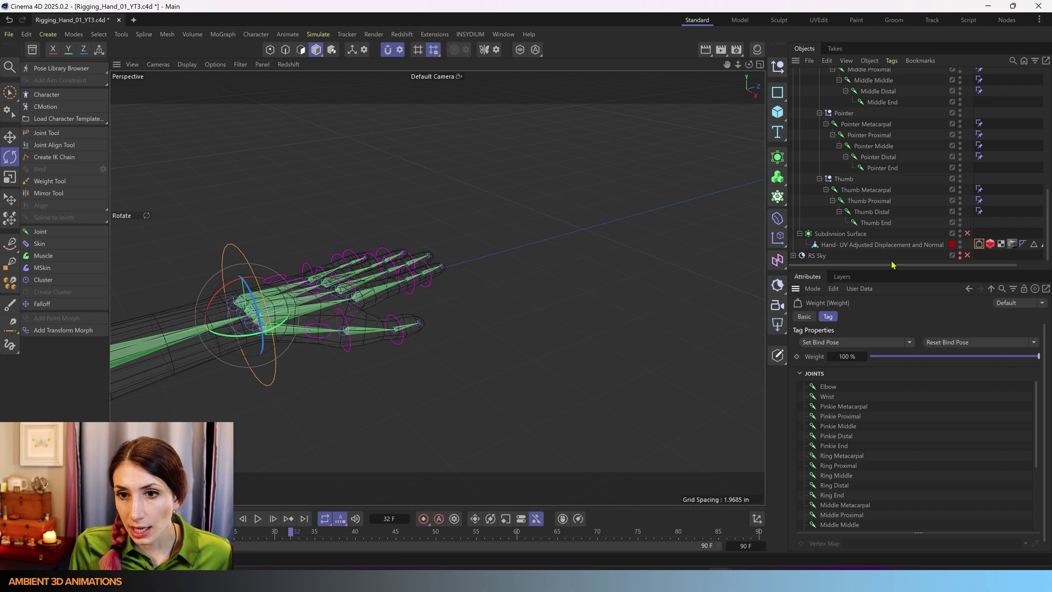
- Add a Skin object and make it a child of the Hand- UV Adjusted Displacement and Normal mesh
left_click(910, 248)
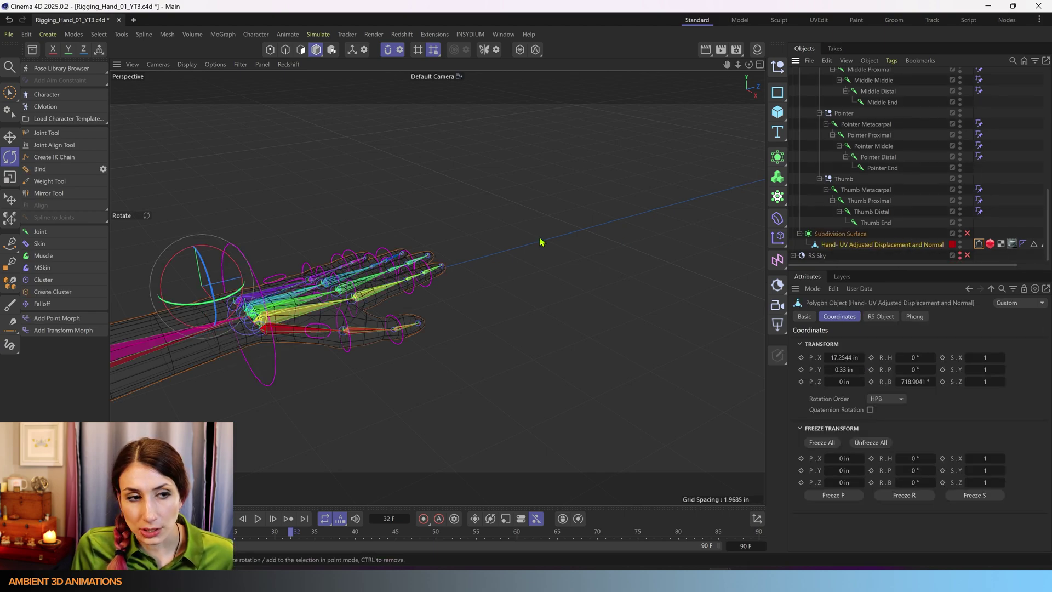
left_click(38, 244)
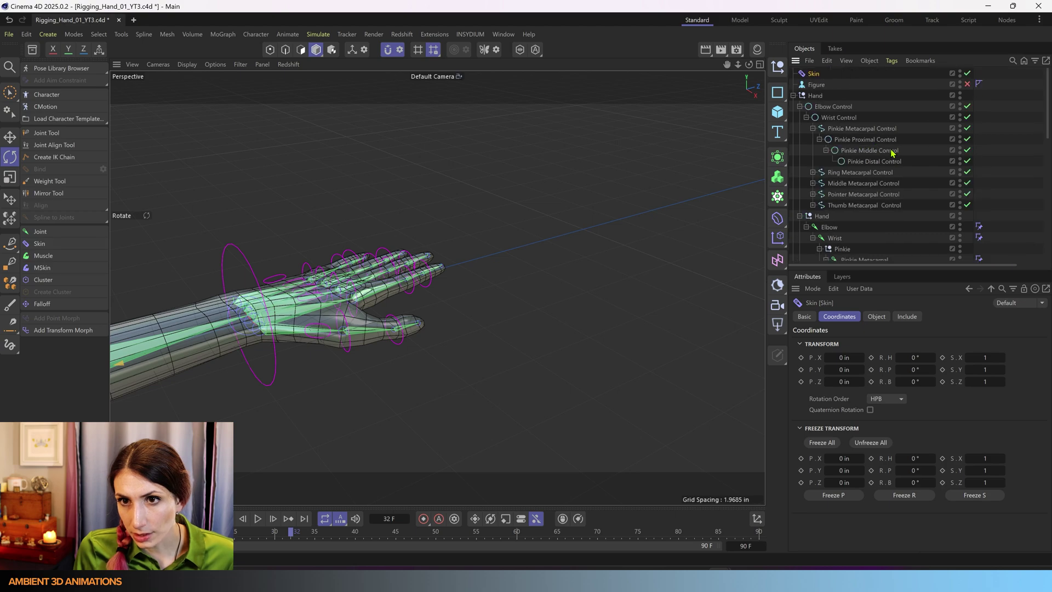
left_click_drag(817, 75, 873, 242)
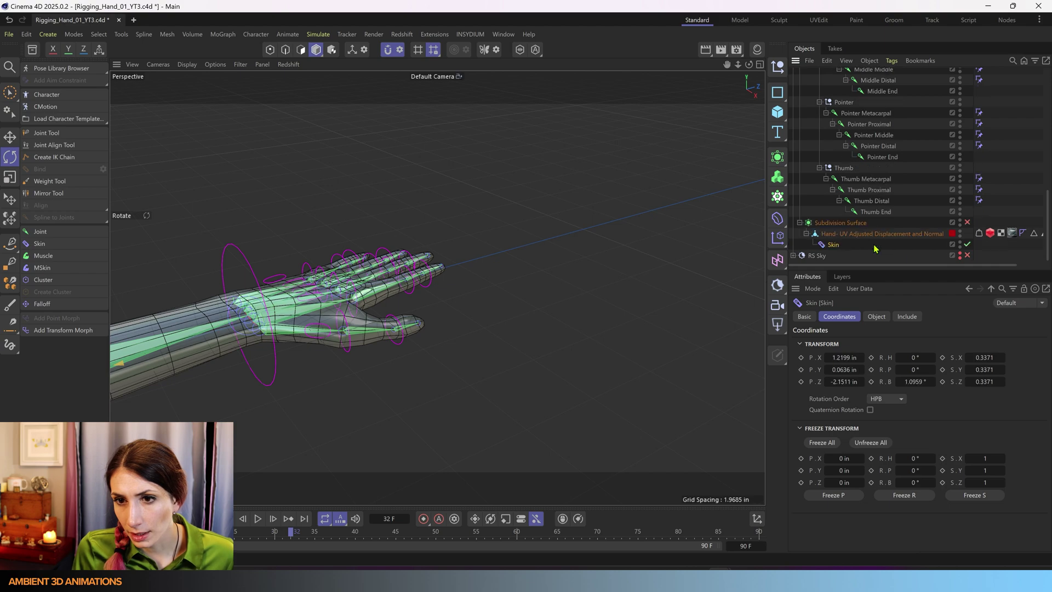
- Review the hand mesh, its Weight tag and the child Skin object, finishing with the mesh selected
left_click(856, 237)
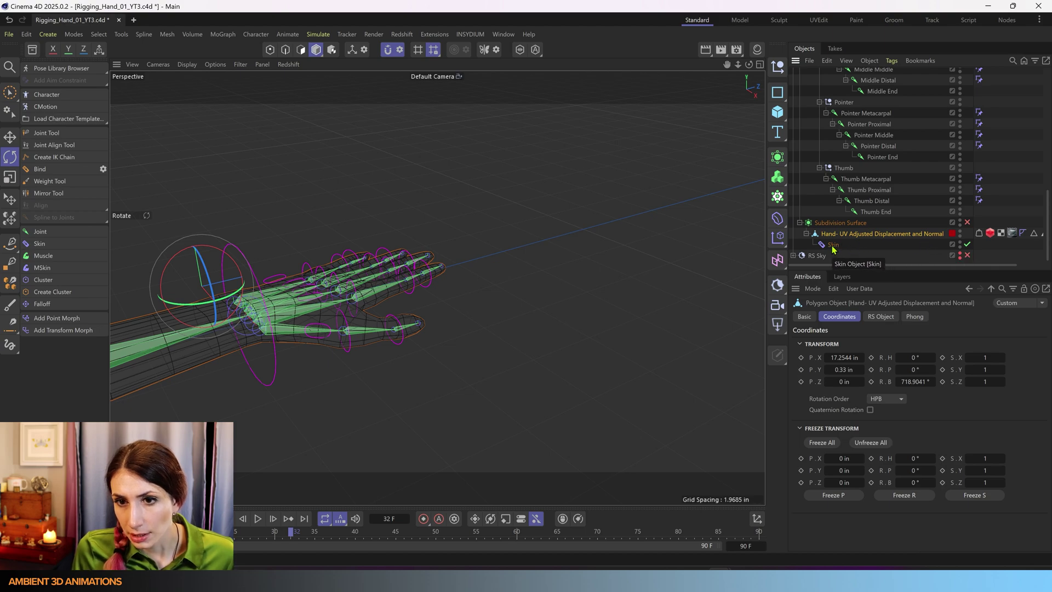
left_click(980, 233)
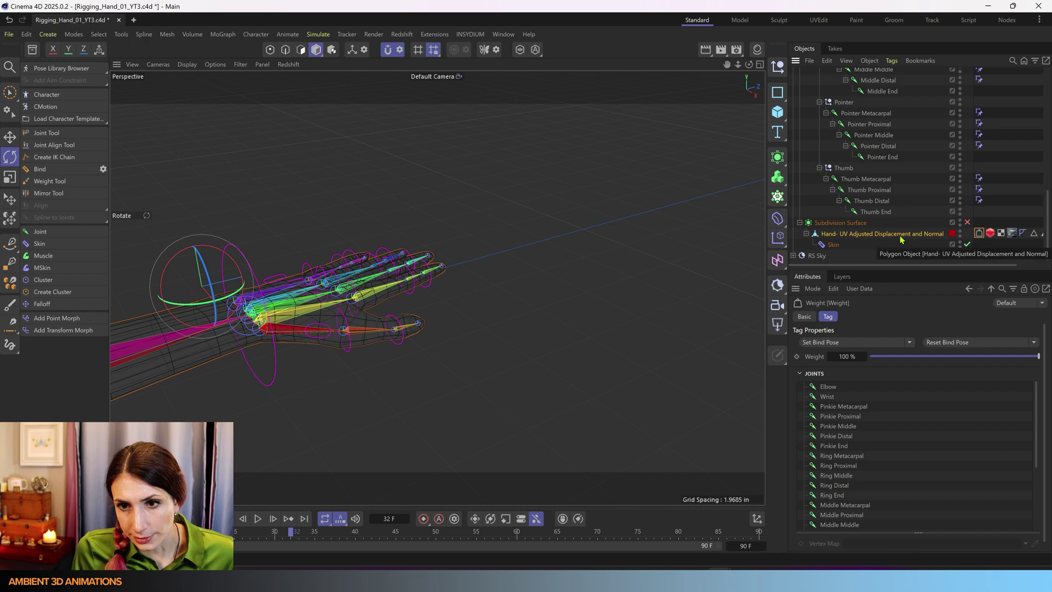
left_click(825, 245)
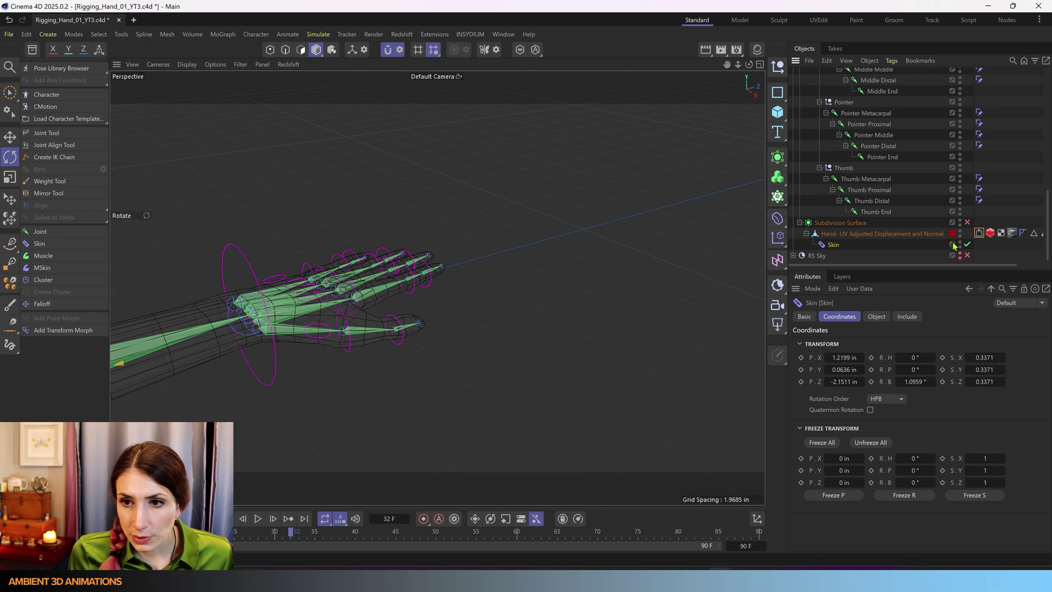
left_click(901, 235)
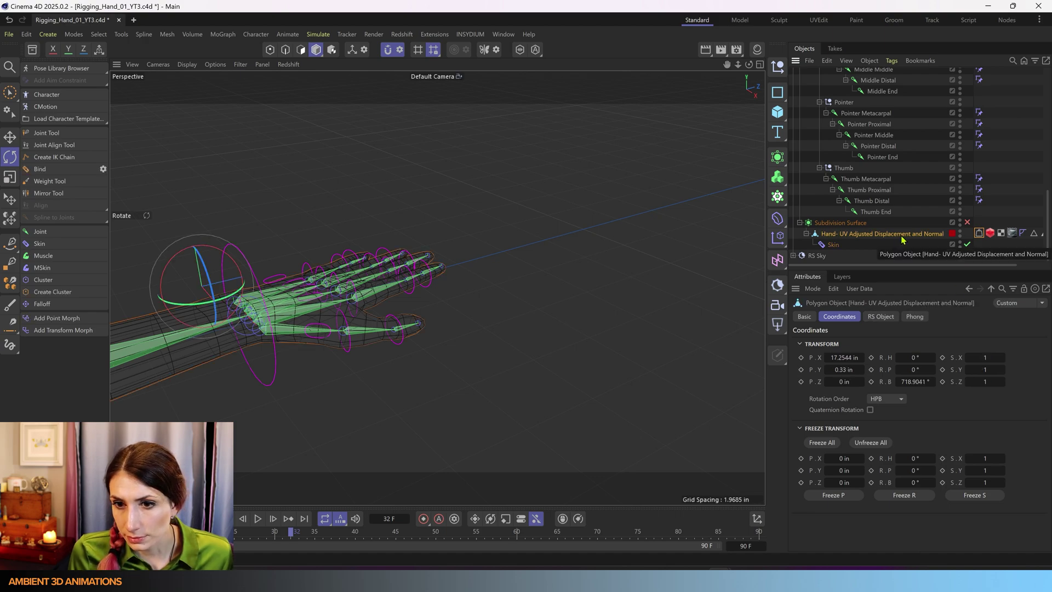
- Dock the Weight Manager beside the viewport and narrow it to give the hand model more room
left_click_drag(399, 383, 410, 406, "alt")
middle_click_drag(409, 406, 564, 265, "alt")
left_click_drag(554, 399, 601, 409, "alt")
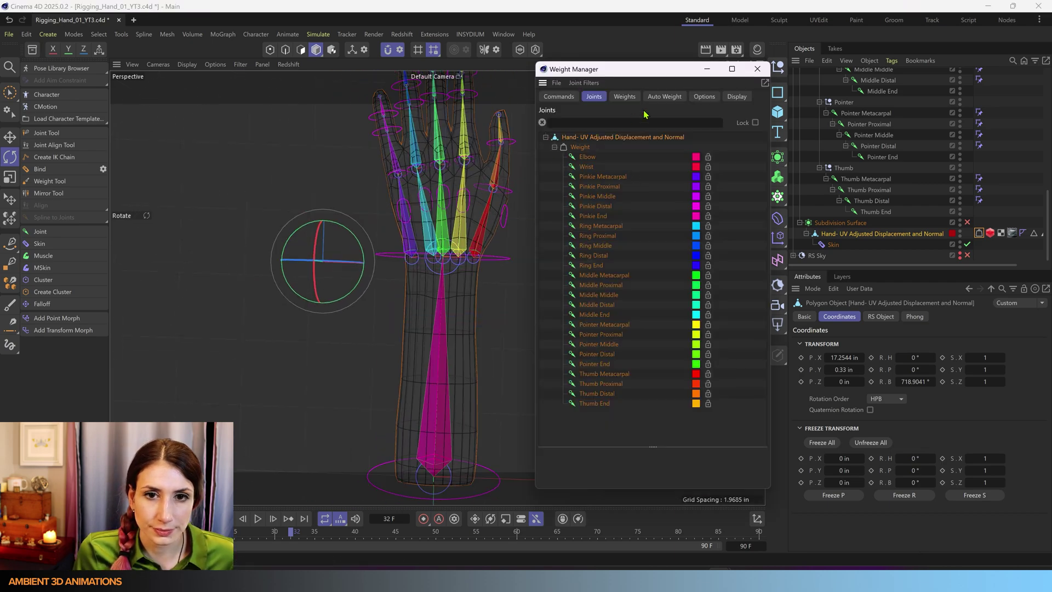
left_click_drag(630, 74, 616, 117)
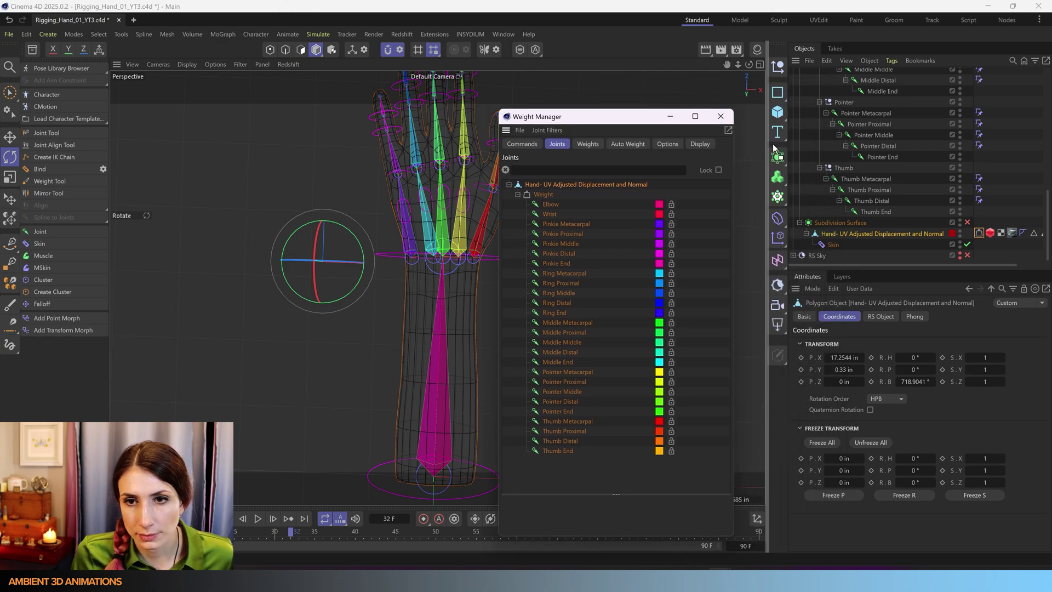
left_click_drag(773, 149, 773, 149)
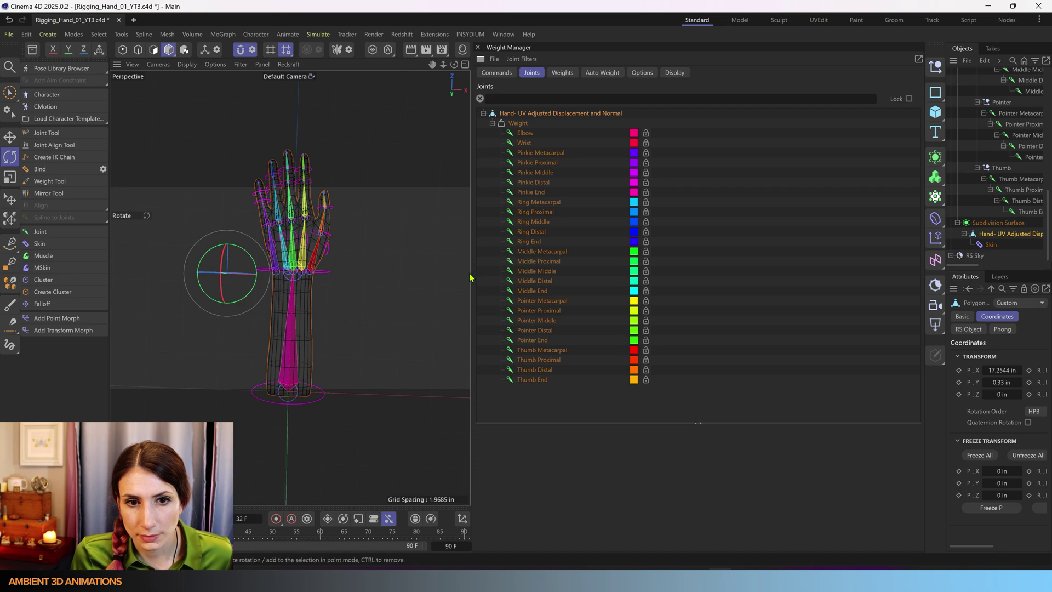
left_click_drag(474, 278, 713, 273)
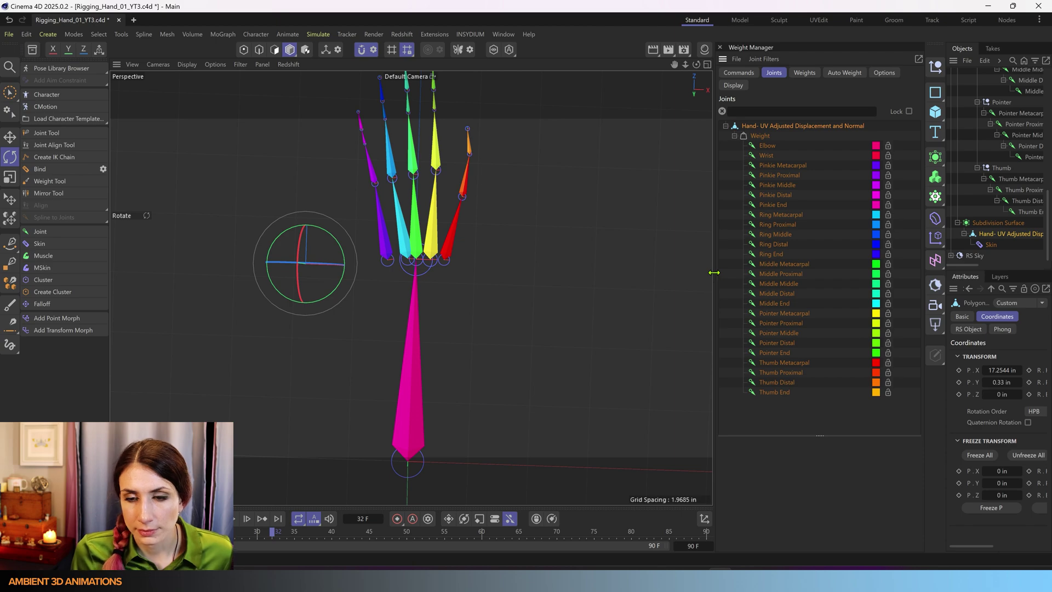
- Switch the hand mesh to point mode and activate the Weight Tool
left_click(244, 50)
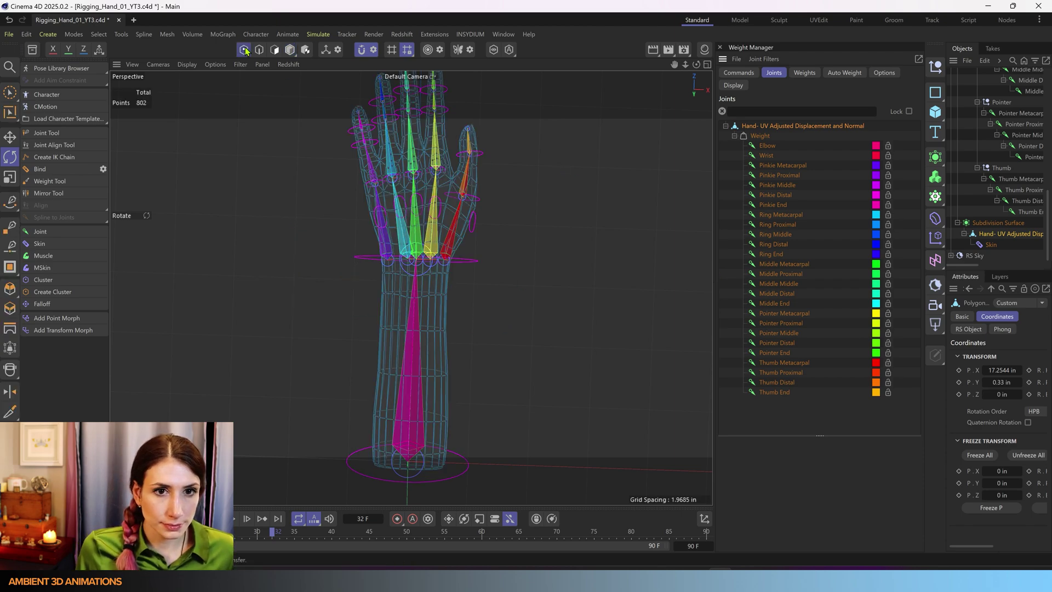
left_click(40, 182)
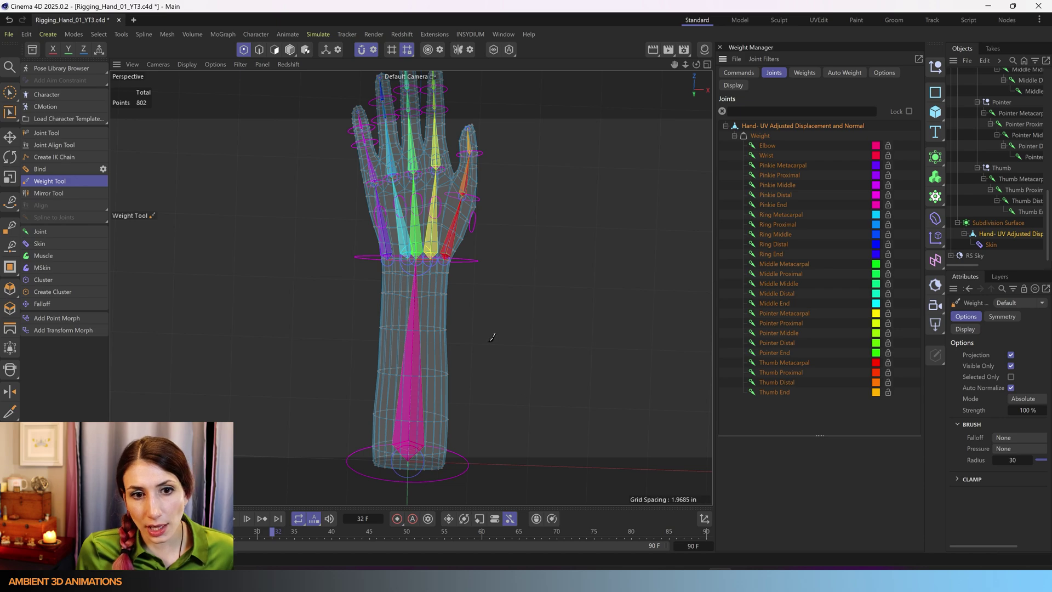
- Select the Elbow joint for weighting, widen the Weight Manager and check its weighting modes, keeping Absolute
left_click(769, 146)
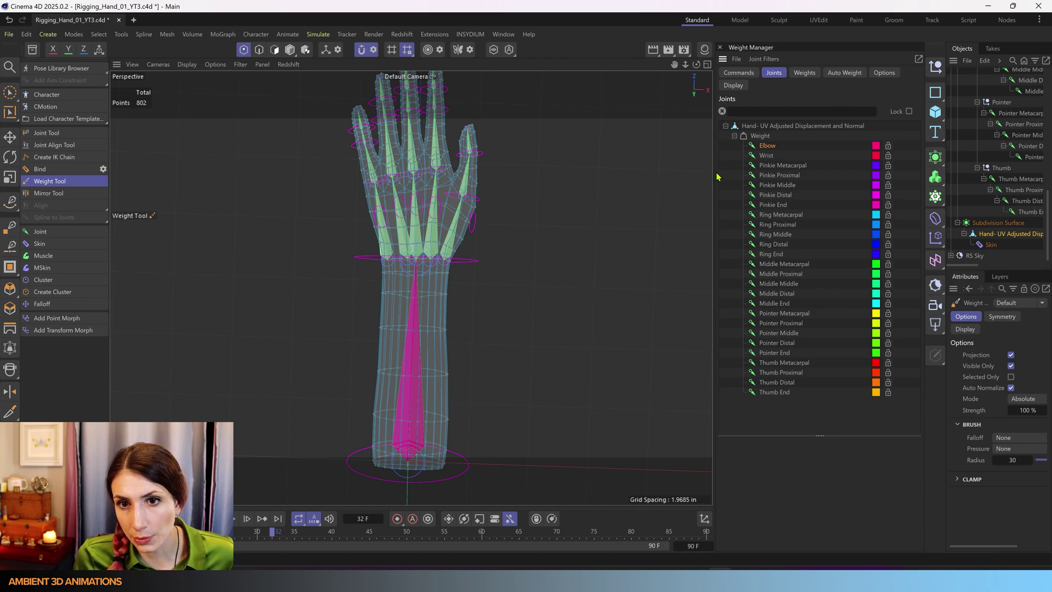
left_click_drag(718, 172, 672, 175)
left_click(694, 73)
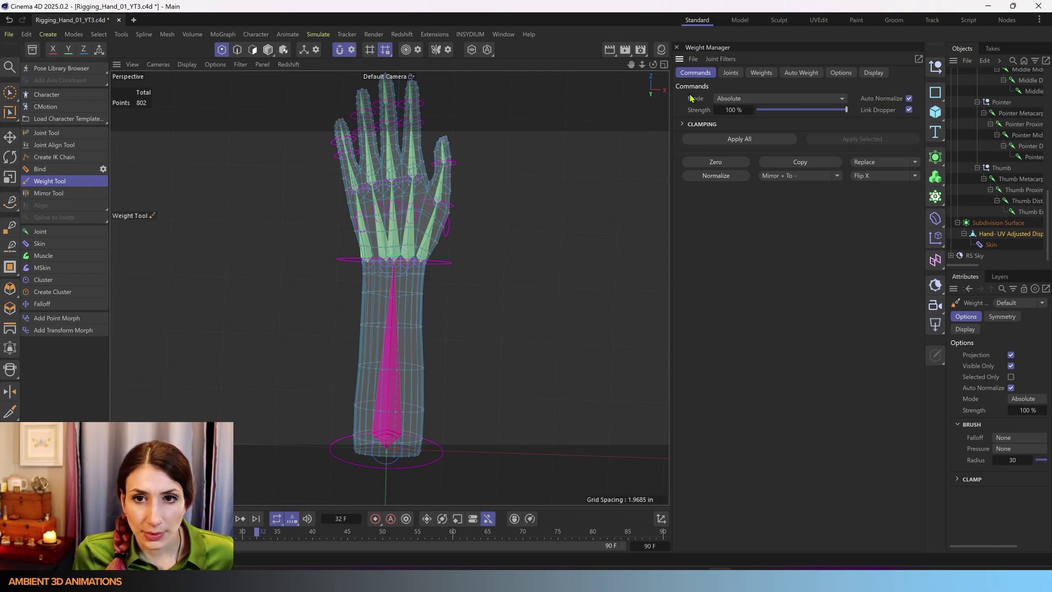
left_click(798, 101)
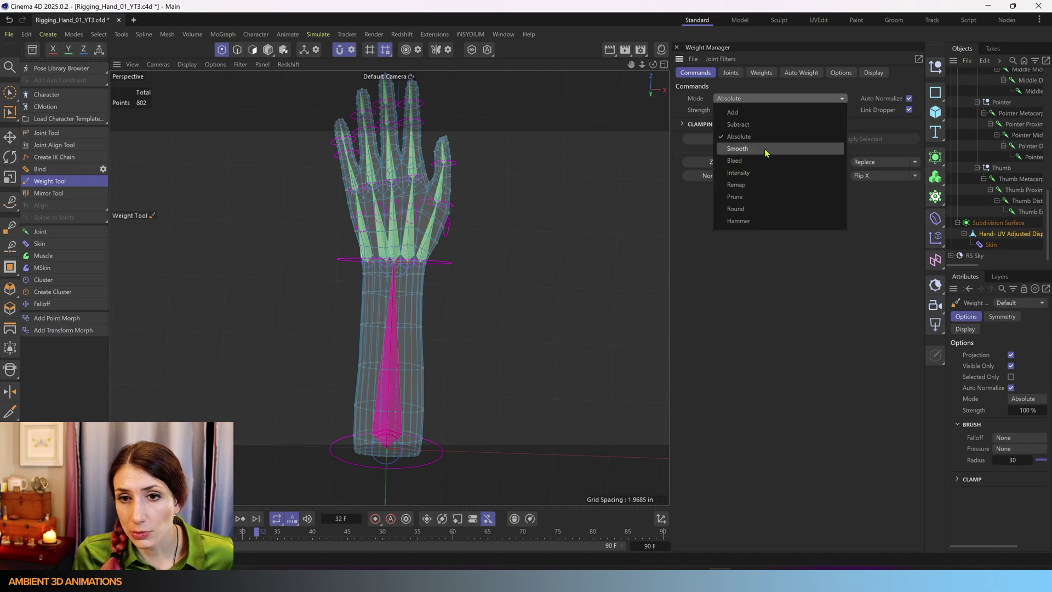
left_click(694, 99)
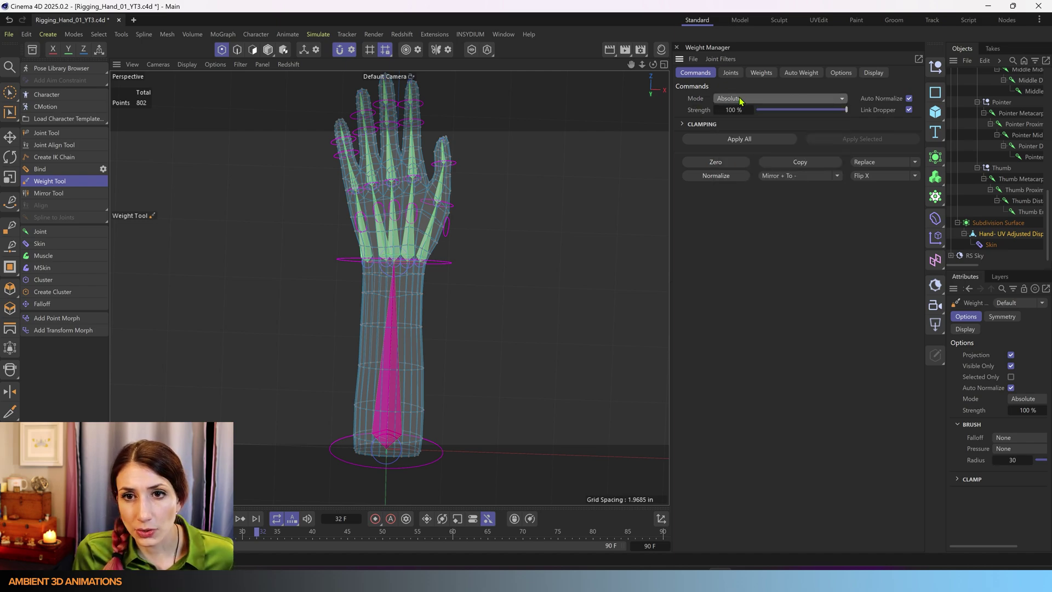
scroll(491, 326, "down", 1)
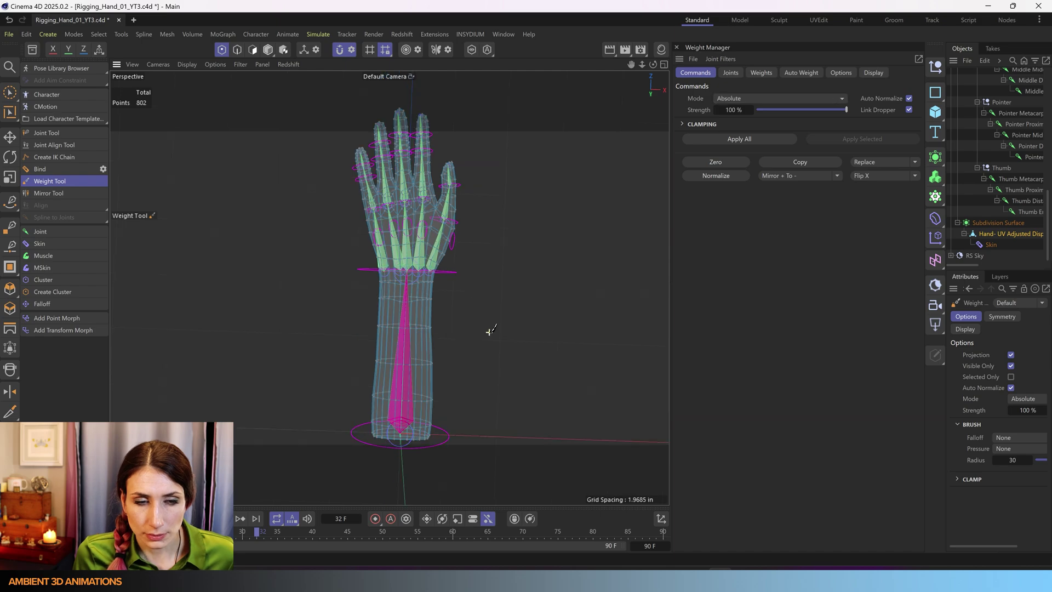
- In the Top view, select all forearm points from the elbow up to just below the wrist with Rectangle Selection
left_click(10, 92)
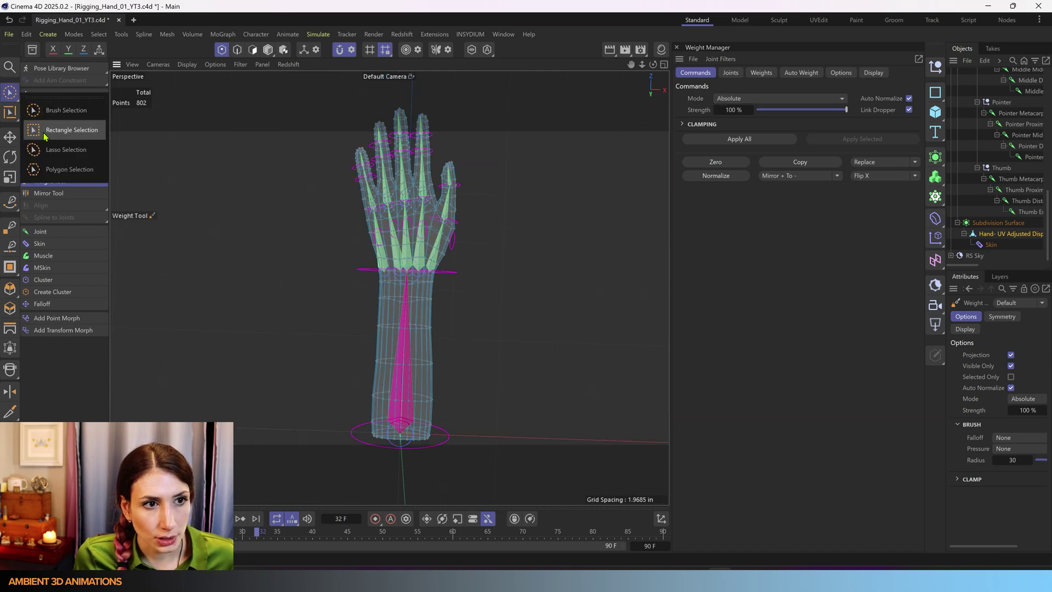
left_click(46, 134)
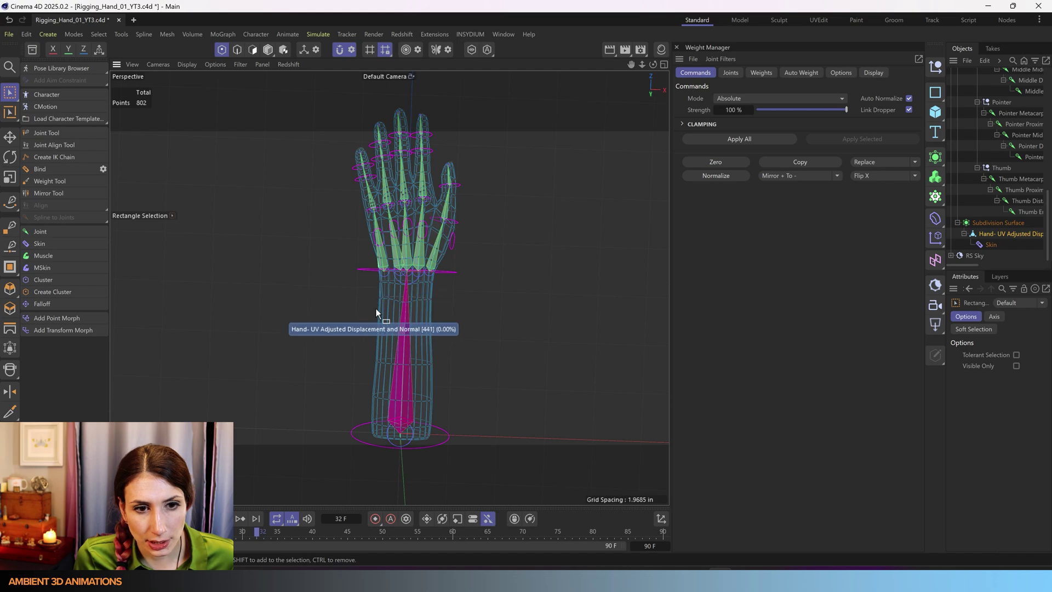
scroll(377, 310, "up", 3)
middle_click(511, 402)
middle_click(544, 182)
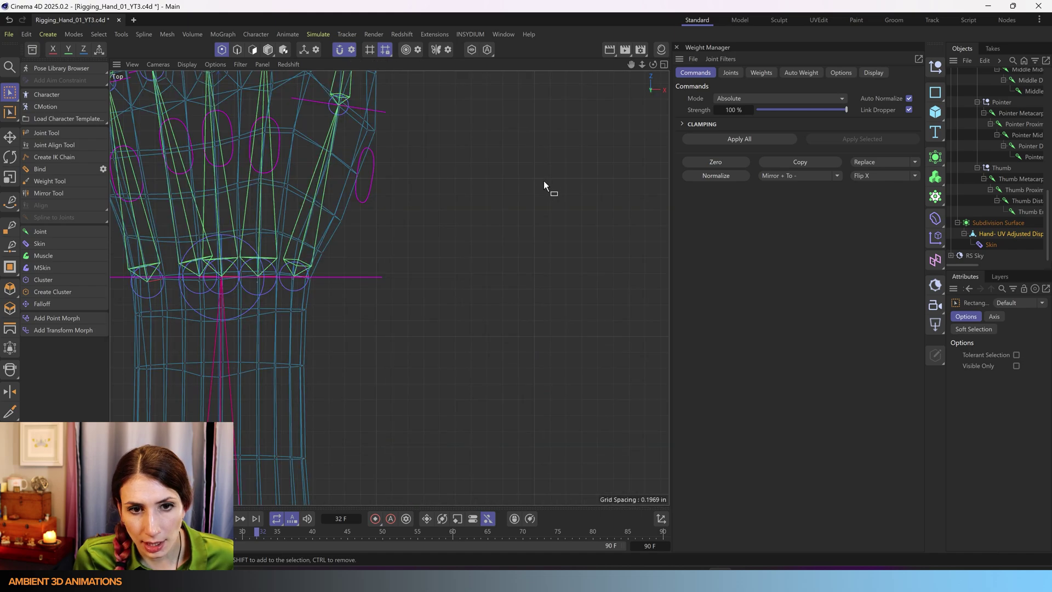
scroll(476, 335, "down", 3)
middle_click_drag(461, 297, 472, 166, "alt")
scroll(467, 276, "down", 5)
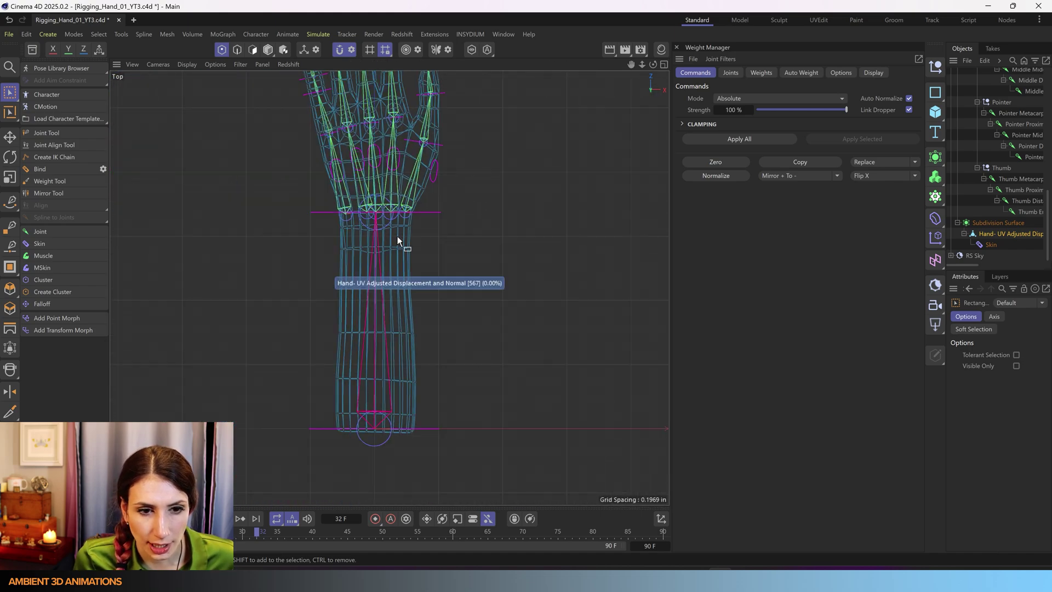
middle_click_drag(456, 258, 503, 266, "alt")
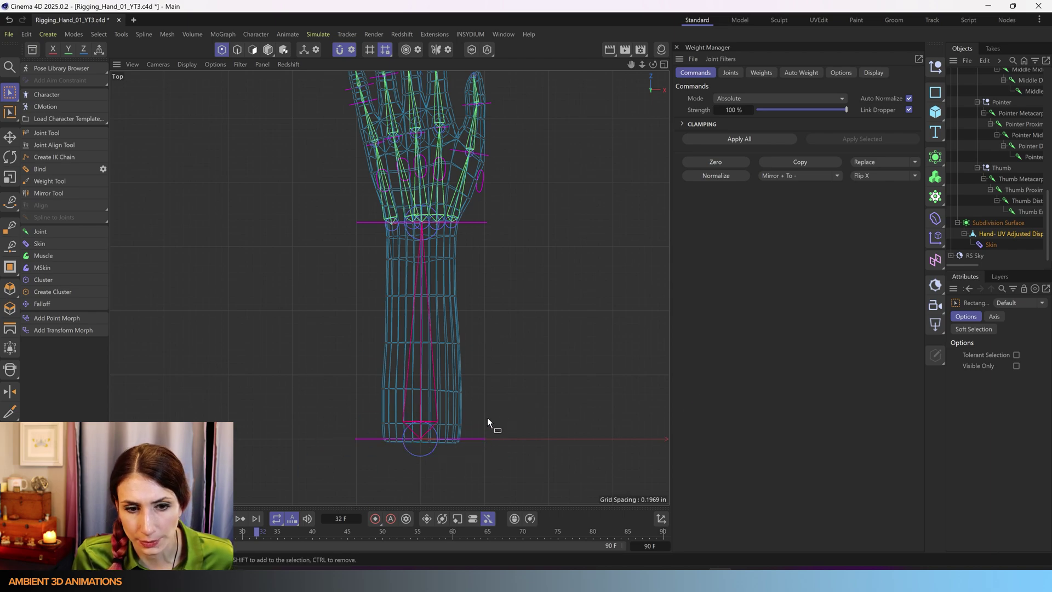
left_click(731, 73)
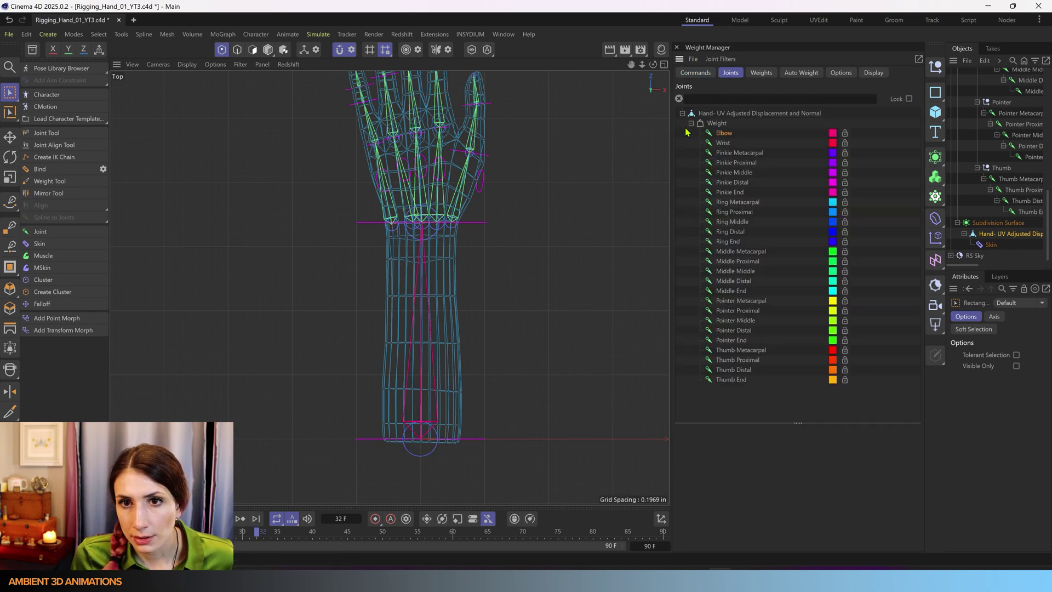
left_click_drag(332, 463, 522, 231)
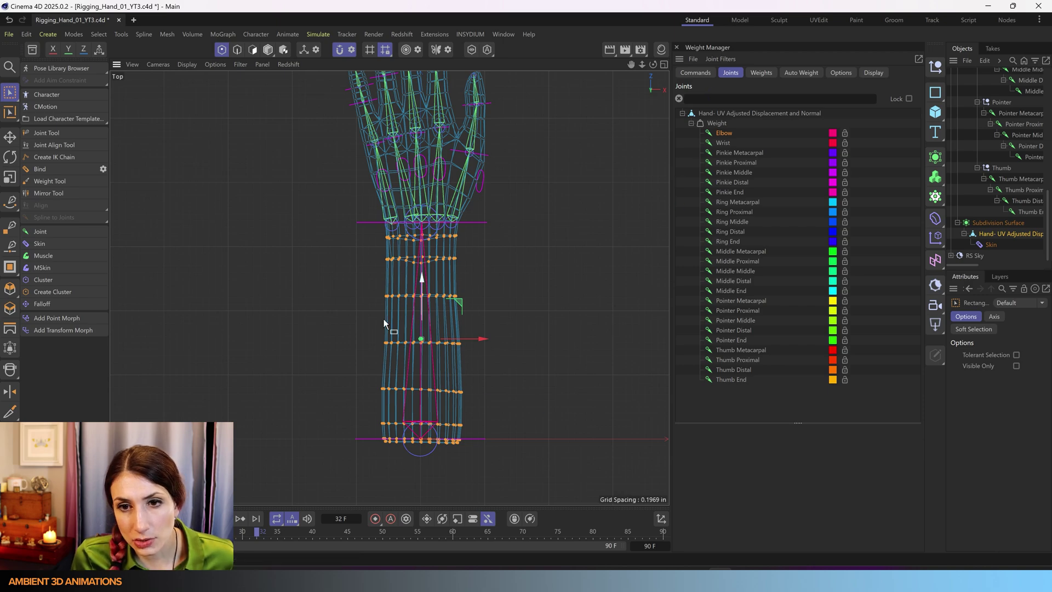
- Apply the Elbow joint's weight to the selected forearm points in Absolute mode at 100% strength
left_click(705, 73)
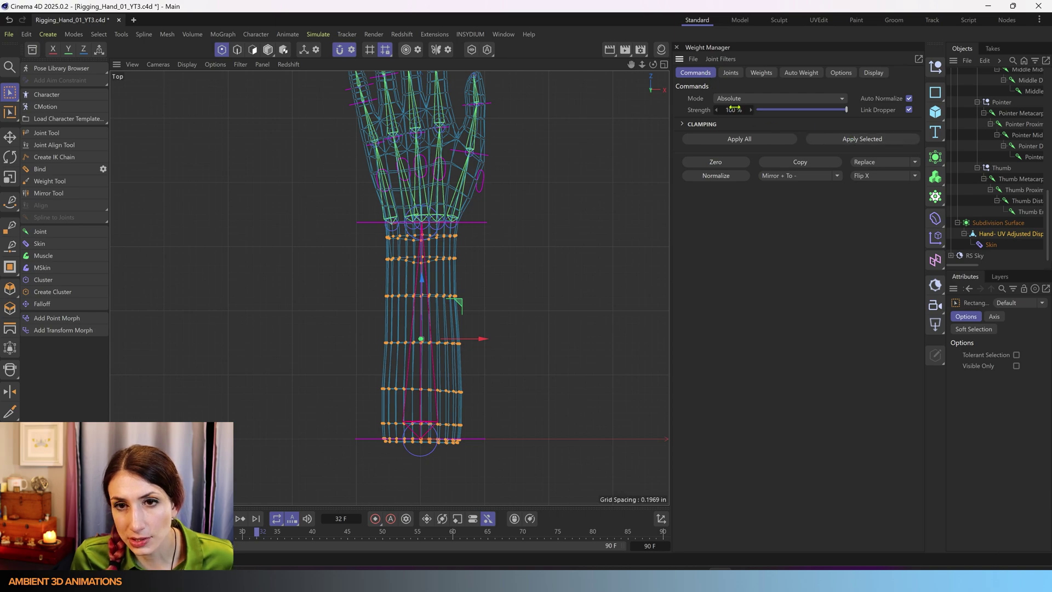
left_click(730, 72)
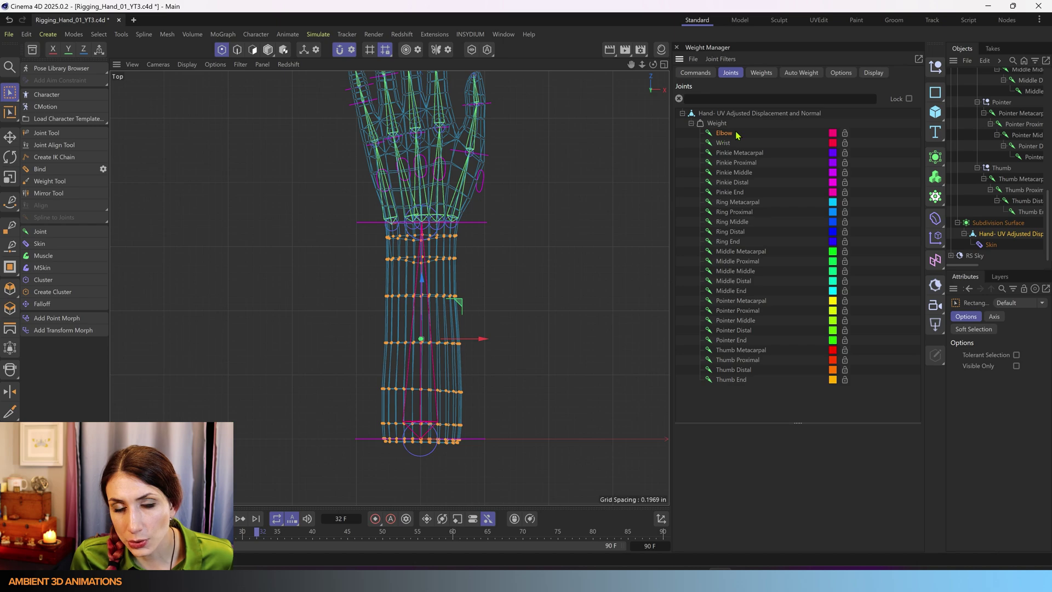
left_click(704, 73)
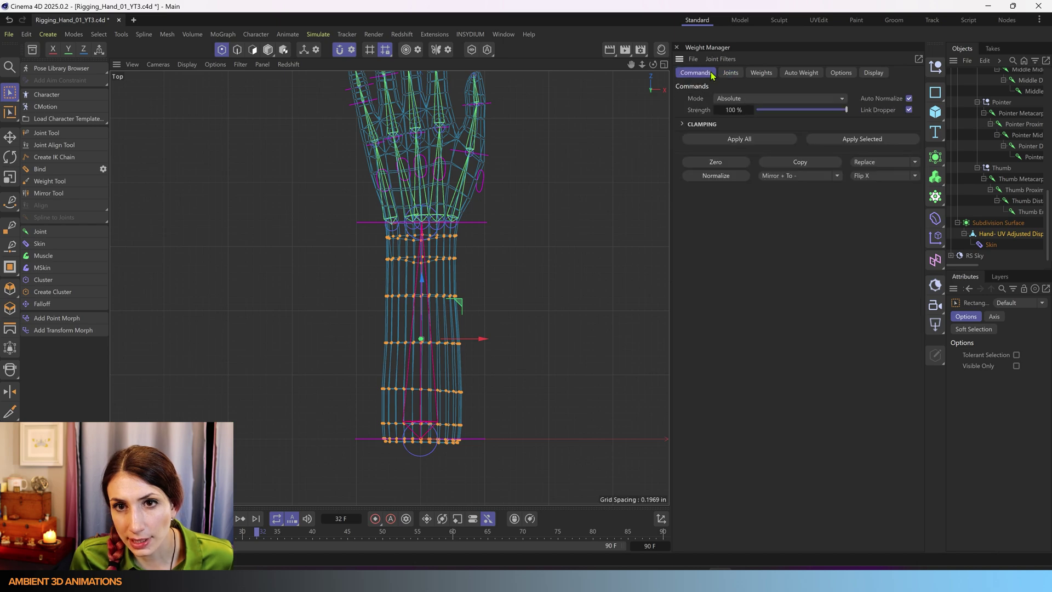
left_click(848, 140)
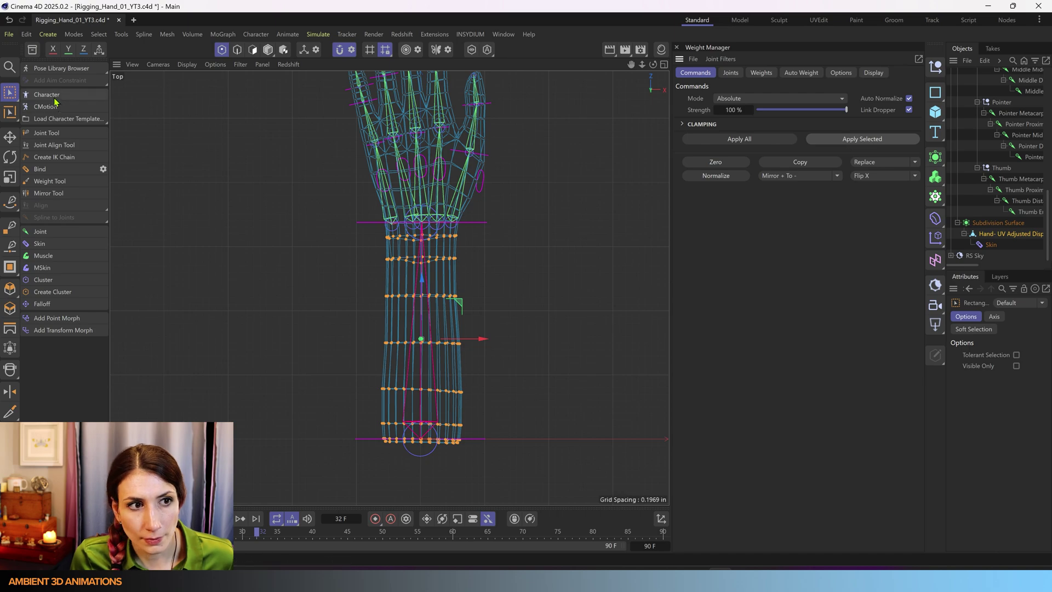
- Clear the forearm point selection and return to the Weight Tool on the hand mesh
mouse_move(453, 300)
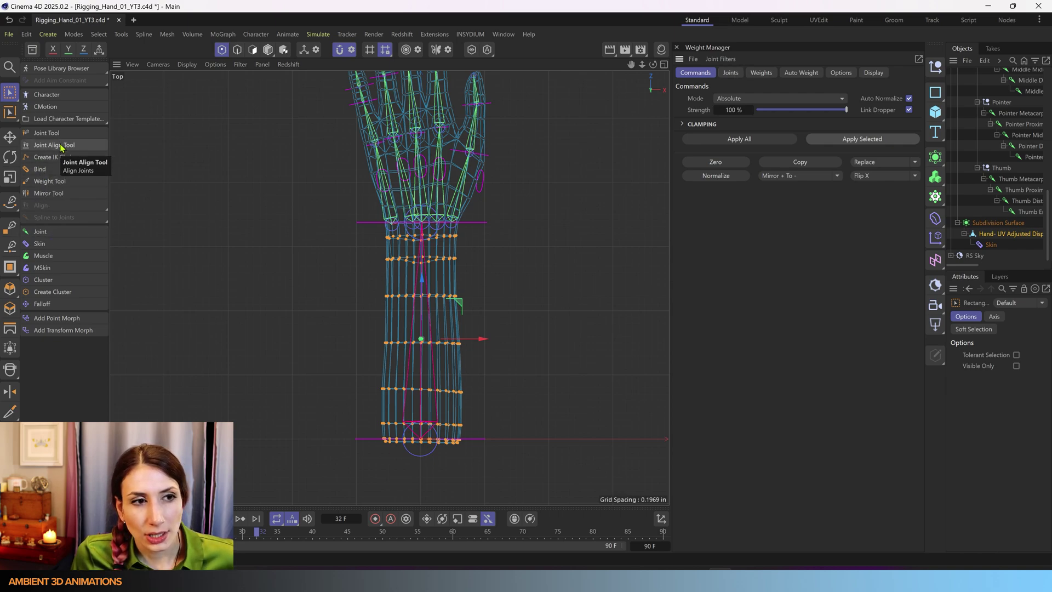
left_click(53, 181)
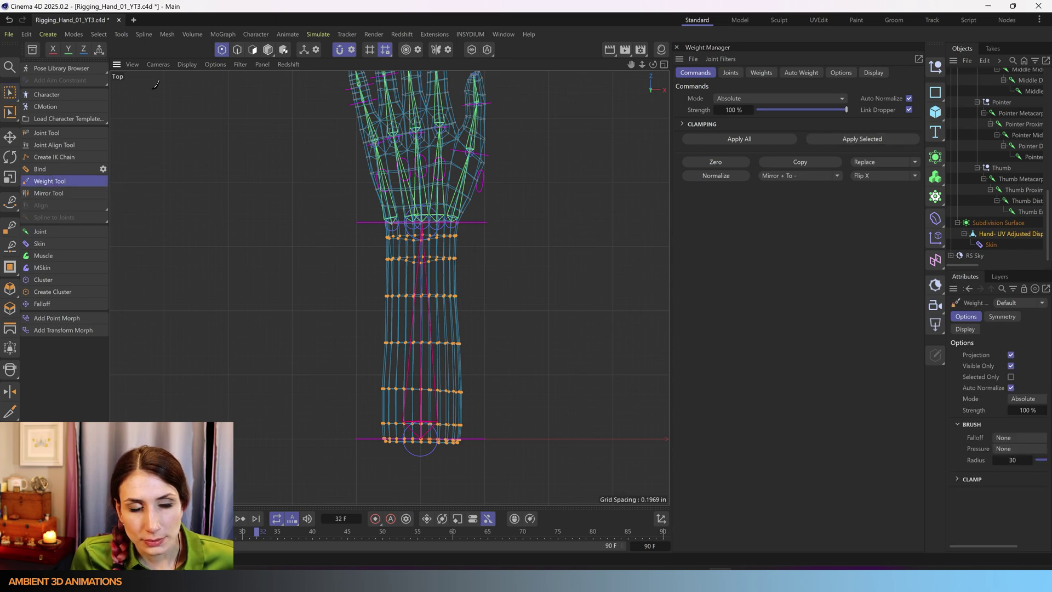
left_click(10, 94)
left_click(38, 110)
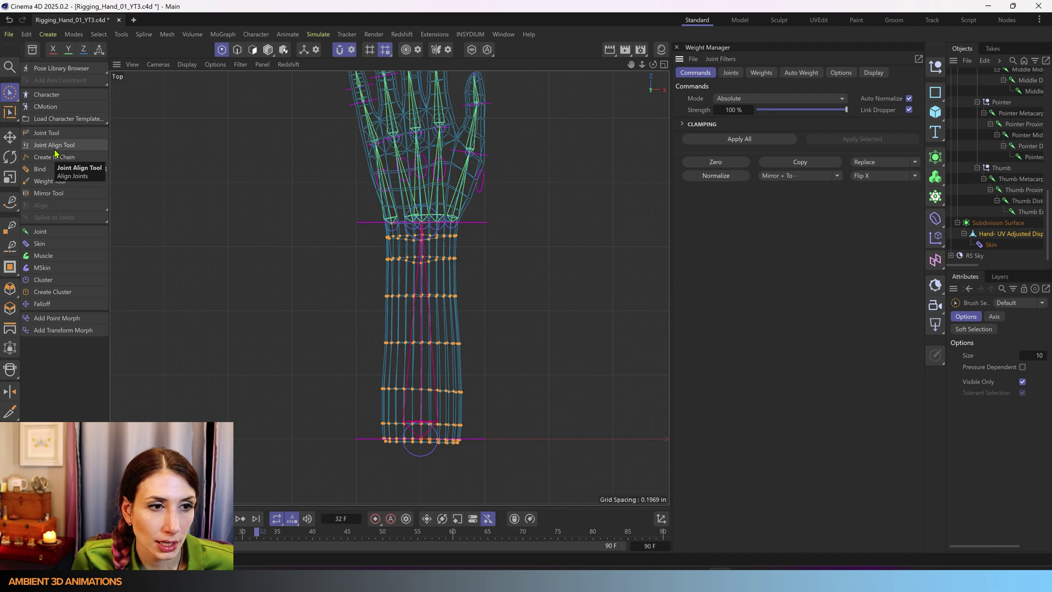
left_click(49, 181)
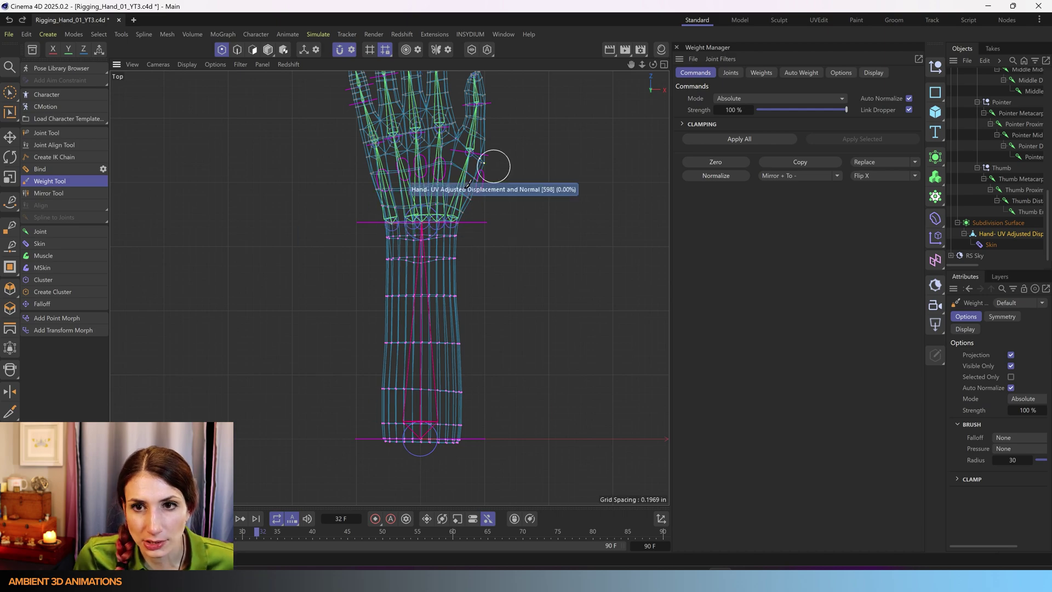
- Make the Wrist joint active and select only the ring of points just below the wrist with Rectangle Selection
scroll(405, 162, "up", 3)
scroll(497, 323, "up", 2)
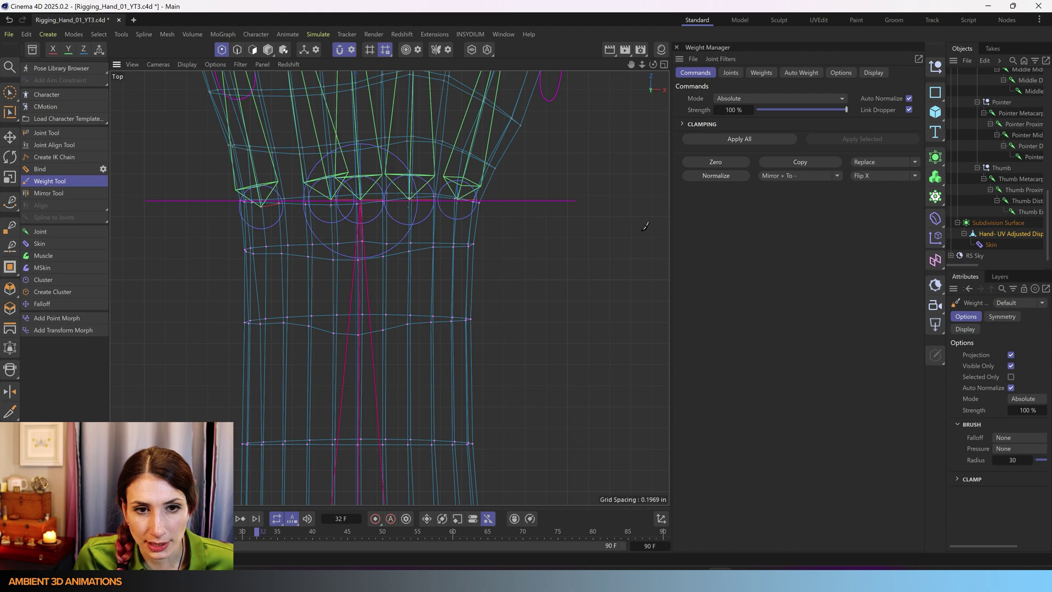
left_click(731, 73)
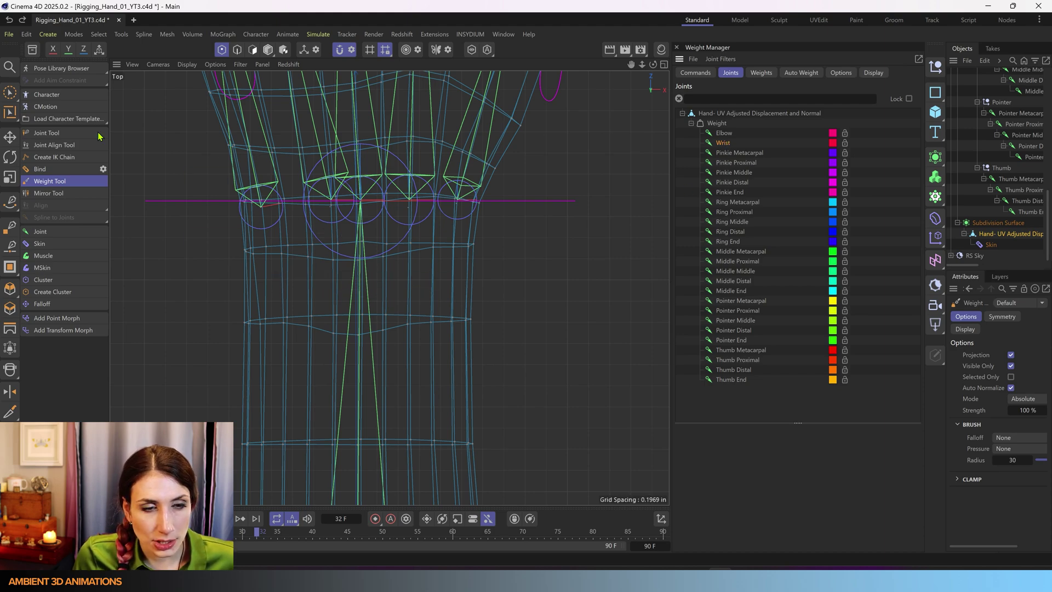
left_click_drag(11, 97, 61, 137)
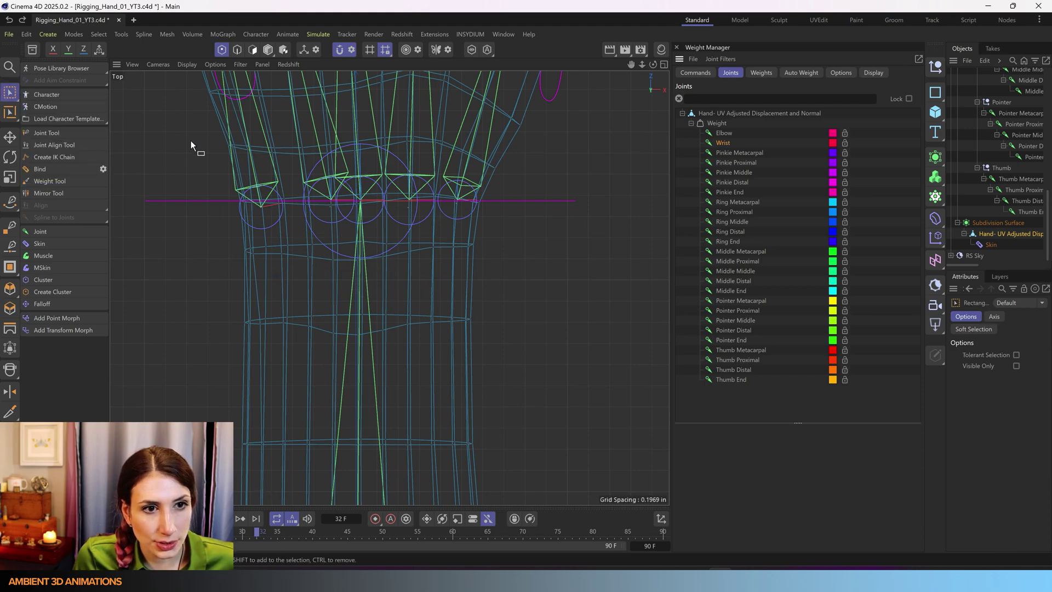
left_click_drag(192, 130, 201, 166)
left_click_drag(203, 268, 521, 137)
scroll(469, 169, "down", 3)
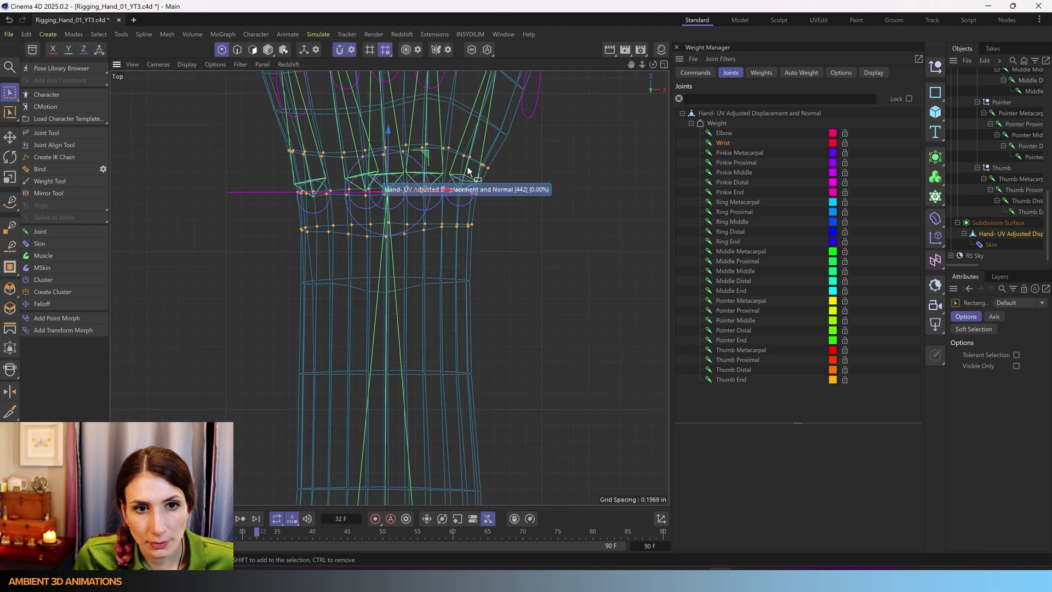
middle_click_drag(468, 170, 432, 228, "alt")
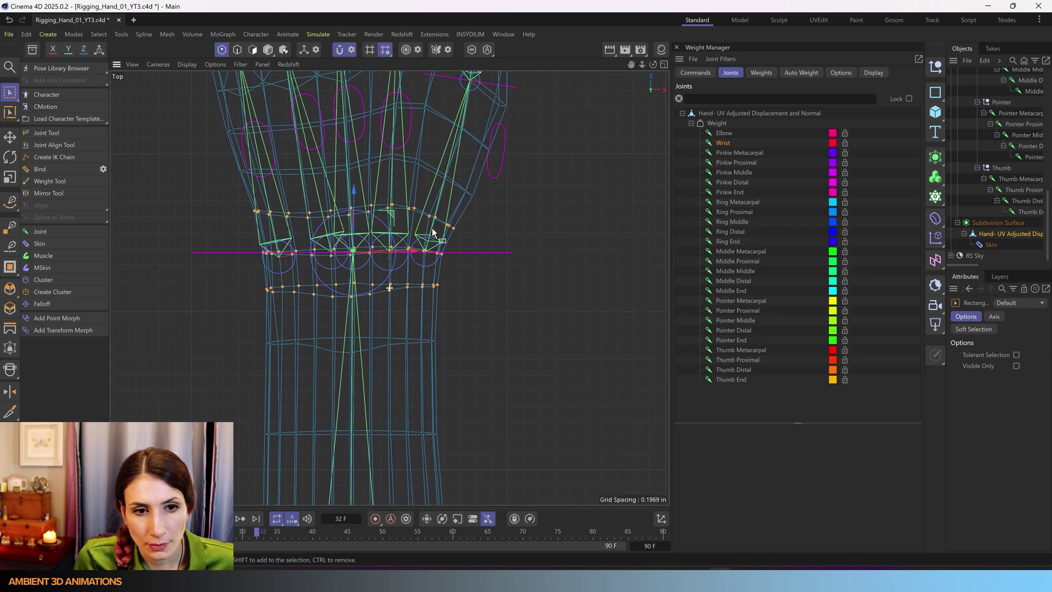
left_click_drag(222, 317, 487, 275)
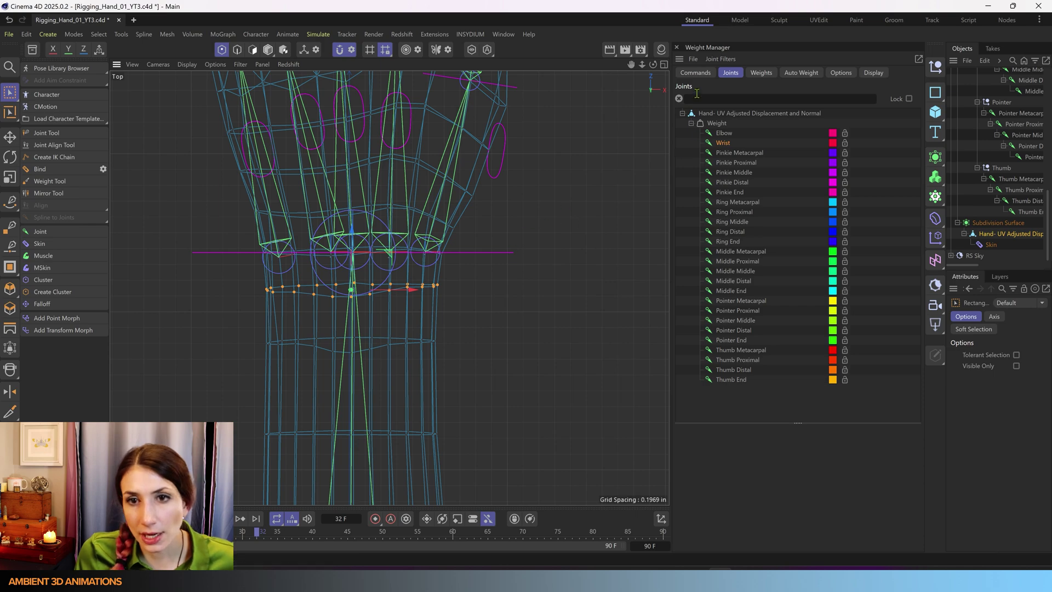
- Apply the Wrist joint's weight to the selected ring in Absolute mode at 100% strength
left_click(695, 73)
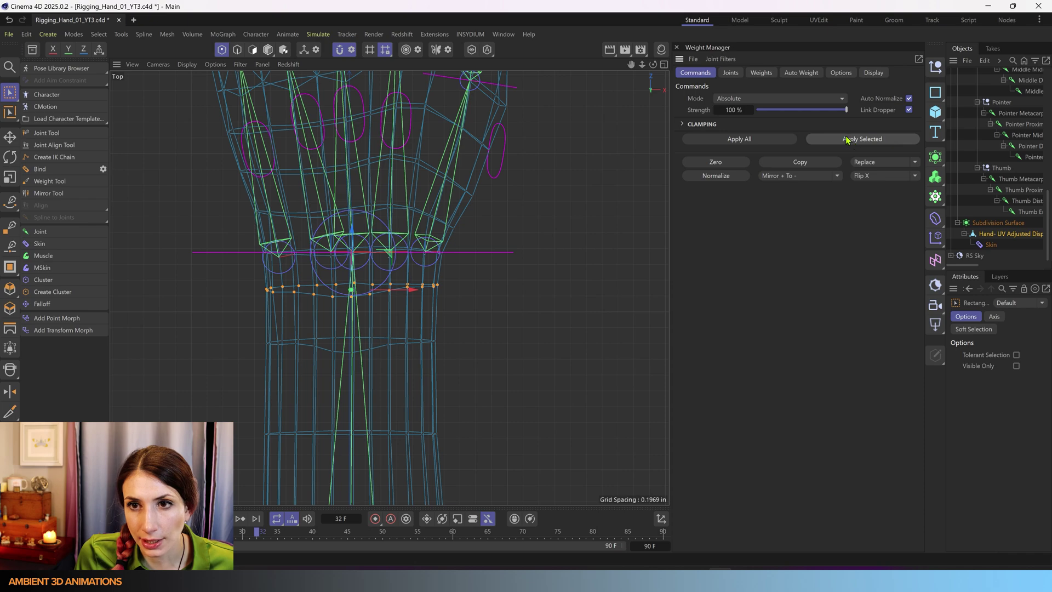
left_click(730, 72)
left_click(695, 72)
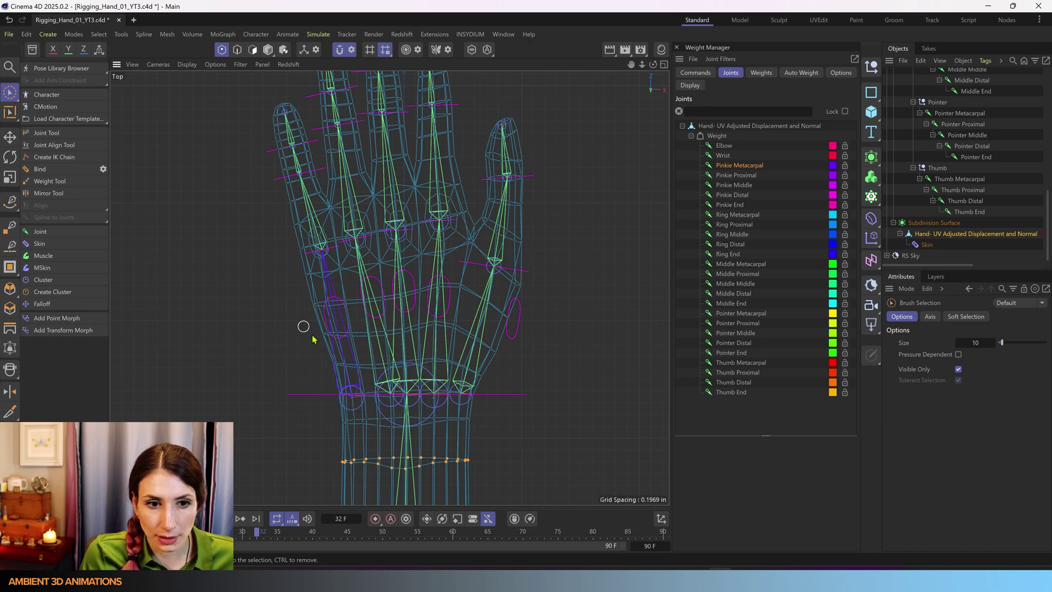
- Reselect the ring of points just below the wrist line with Rectangle Selection and apply the Wrist joint's weight to it at 100%
scroll(357, 386, "up", 2)
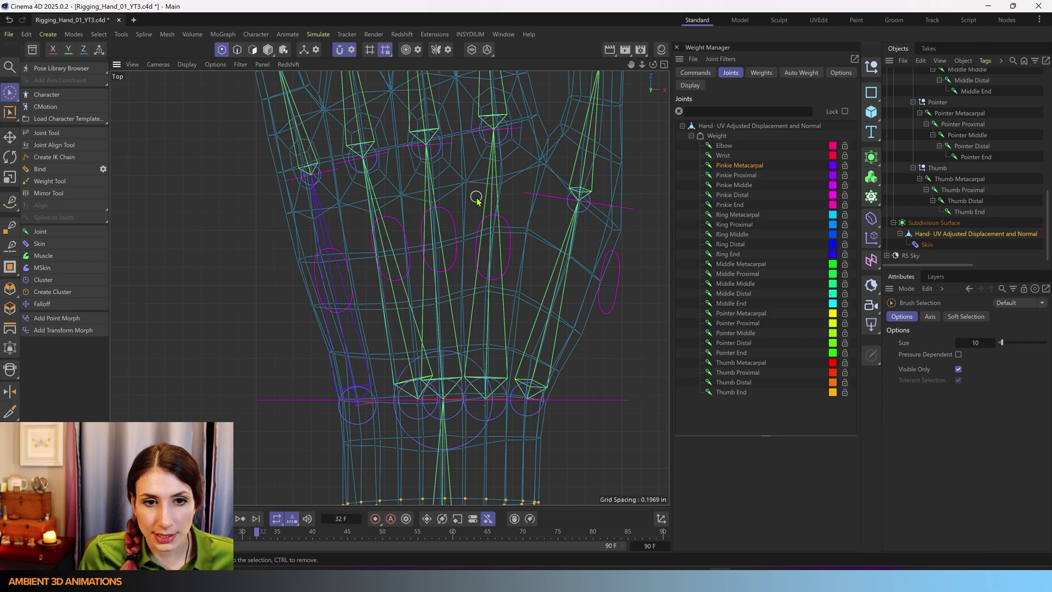
scroll(446, 404, "down", 6)
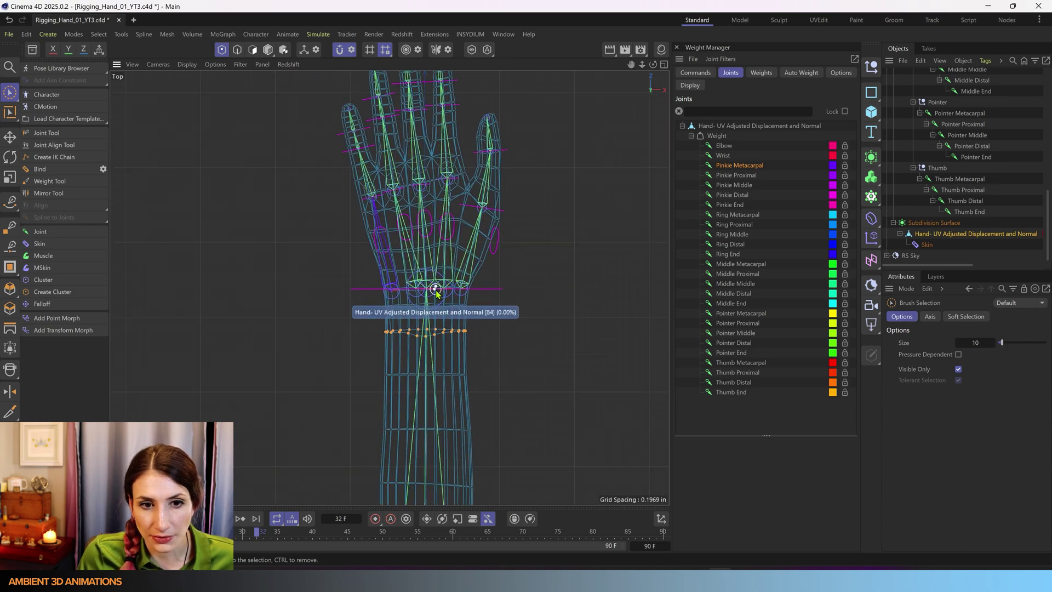
scroll(433, 290, "up", 5)
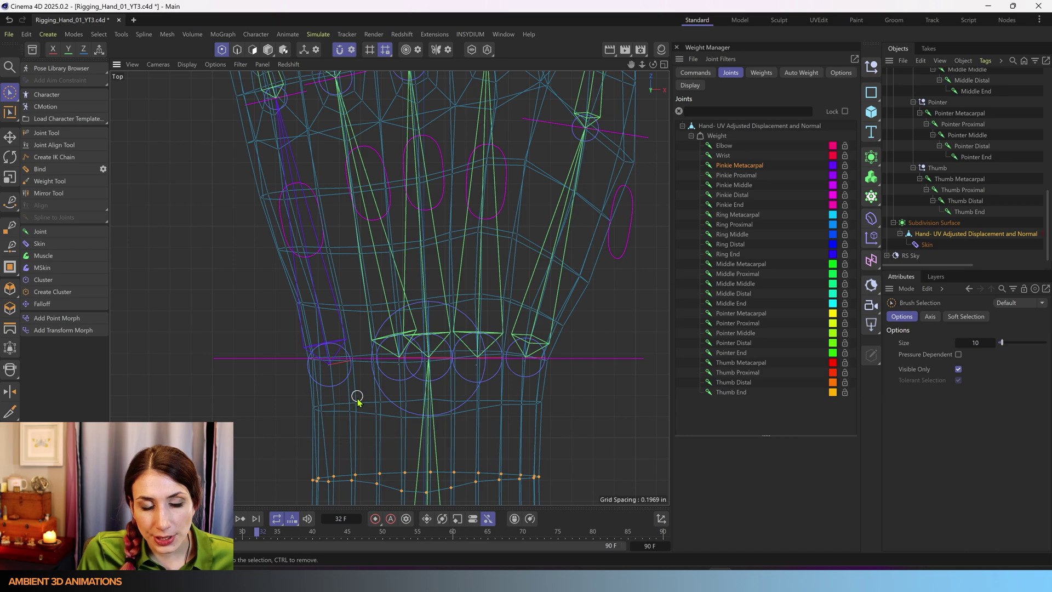
left_click(10, 94)
left_click(49, 129)
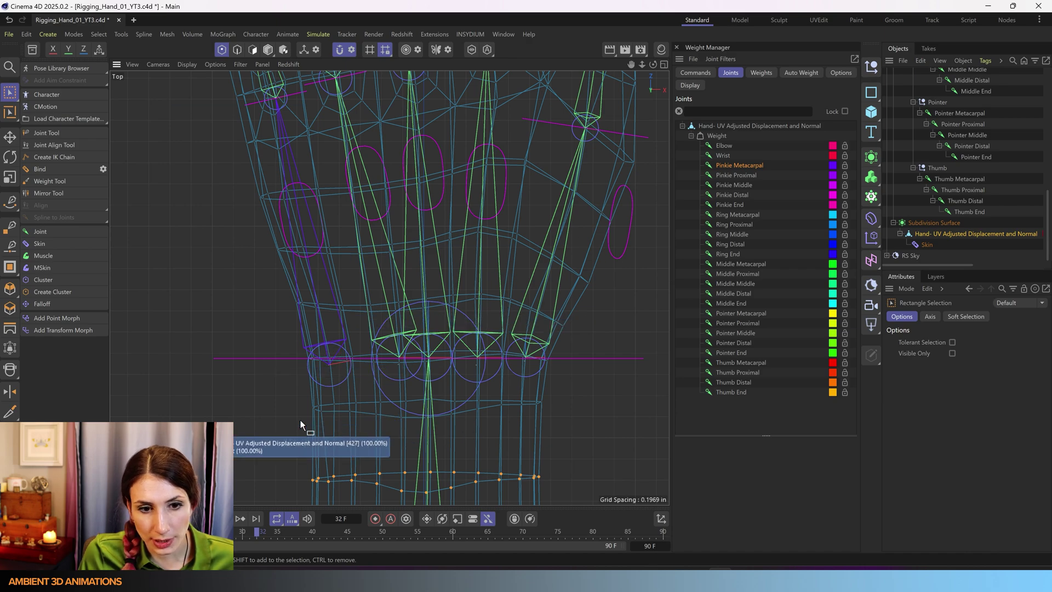
left_click_drag(279, 429, 579, 384)
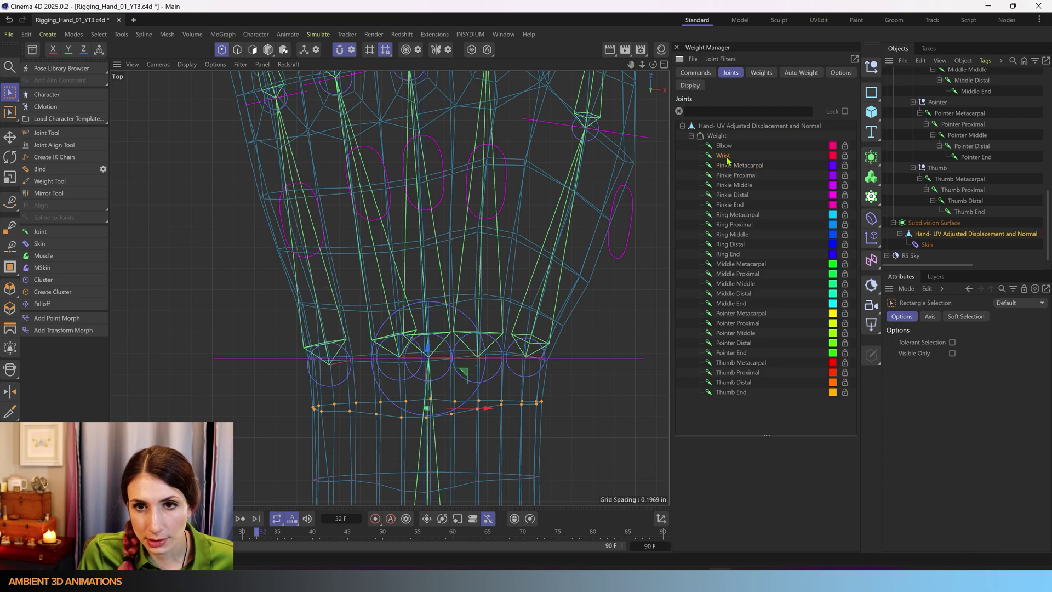
left_click(695, 72)
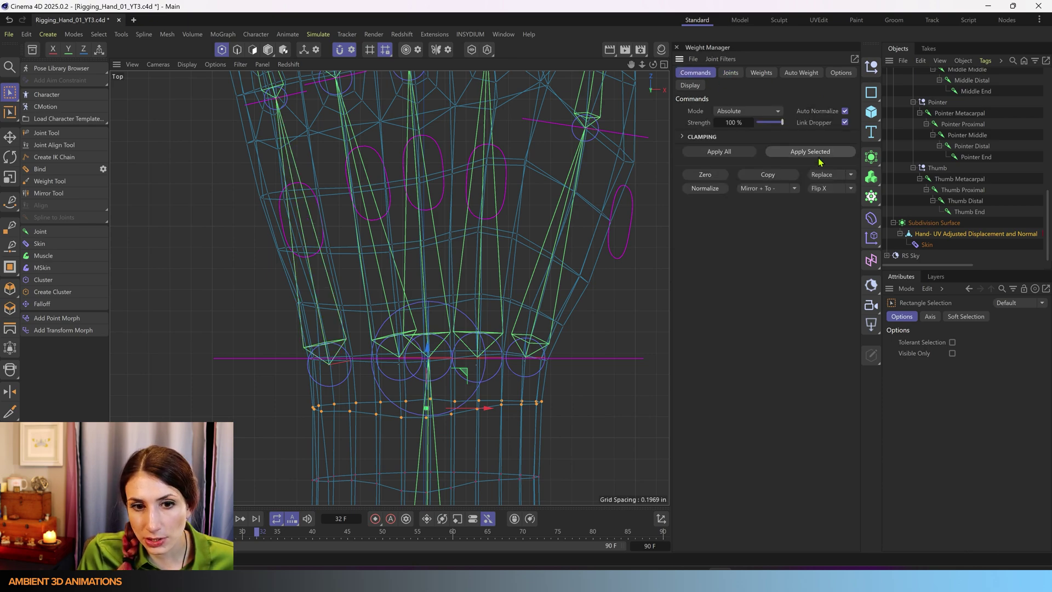
scroll(324, 355, "up", 3)
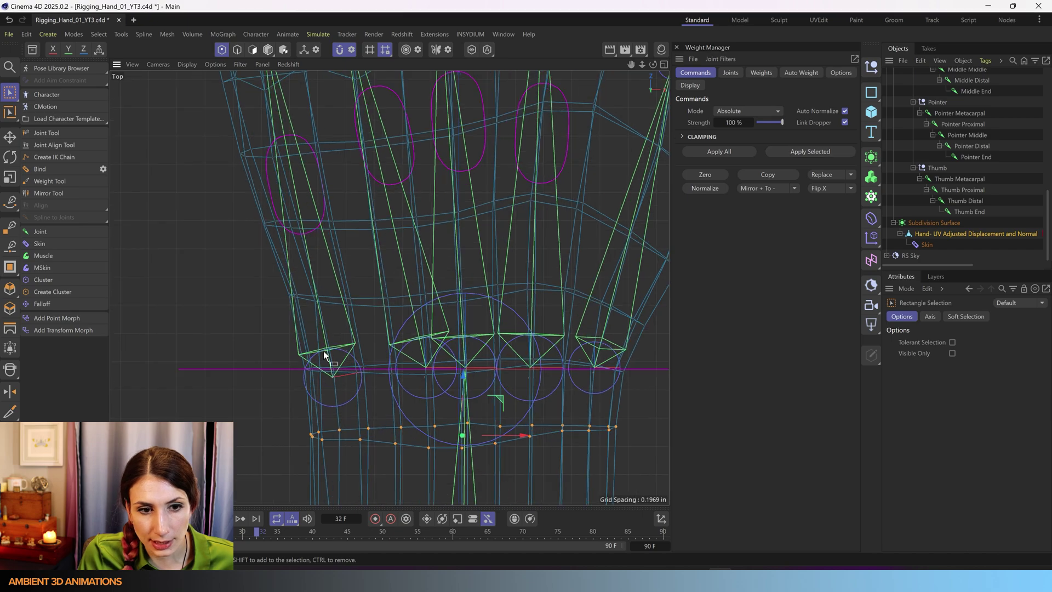
- Select the points at the pinkie metacarpal's base and extend the selection up the hand's outer edge with Brush Selection at size 50
left_click_drag(286, 411, 347, 349)
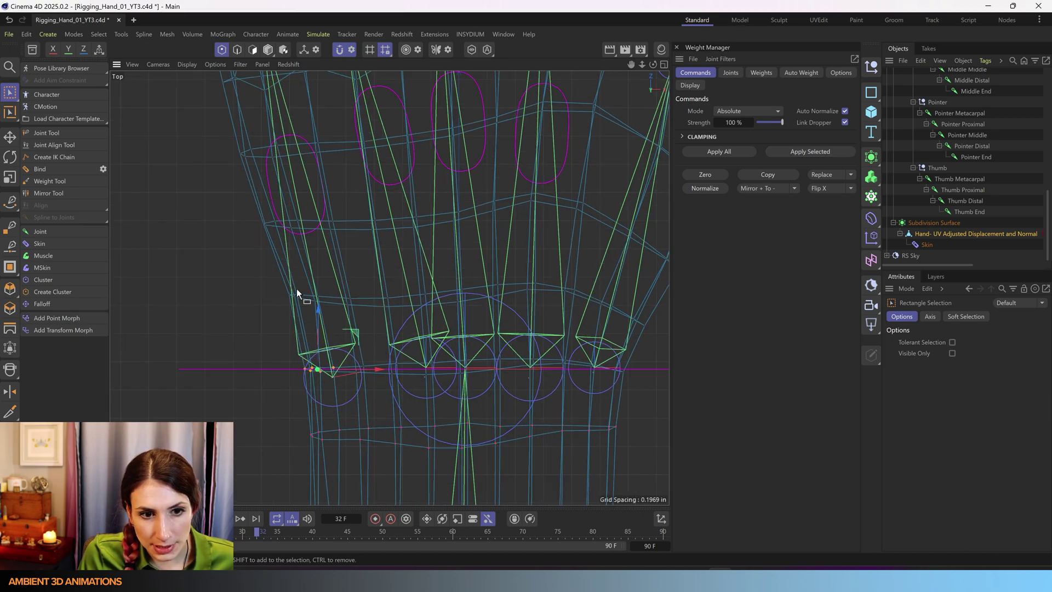
left_click(5, 94)
left_click(37, 111)
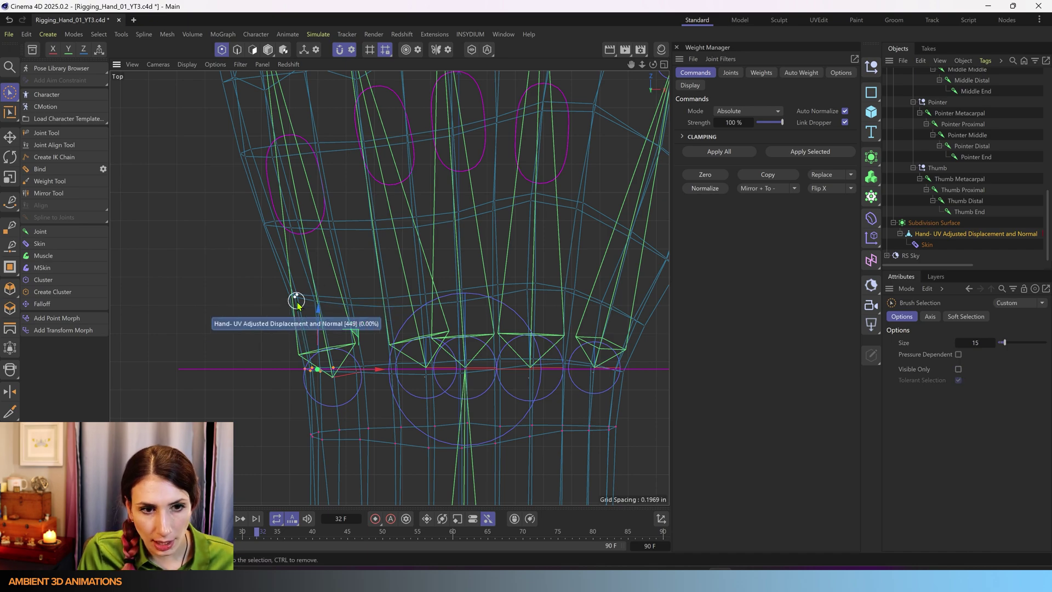
key("bracketright")
key("bracketright")
key("bracketright")
key("bracketright")
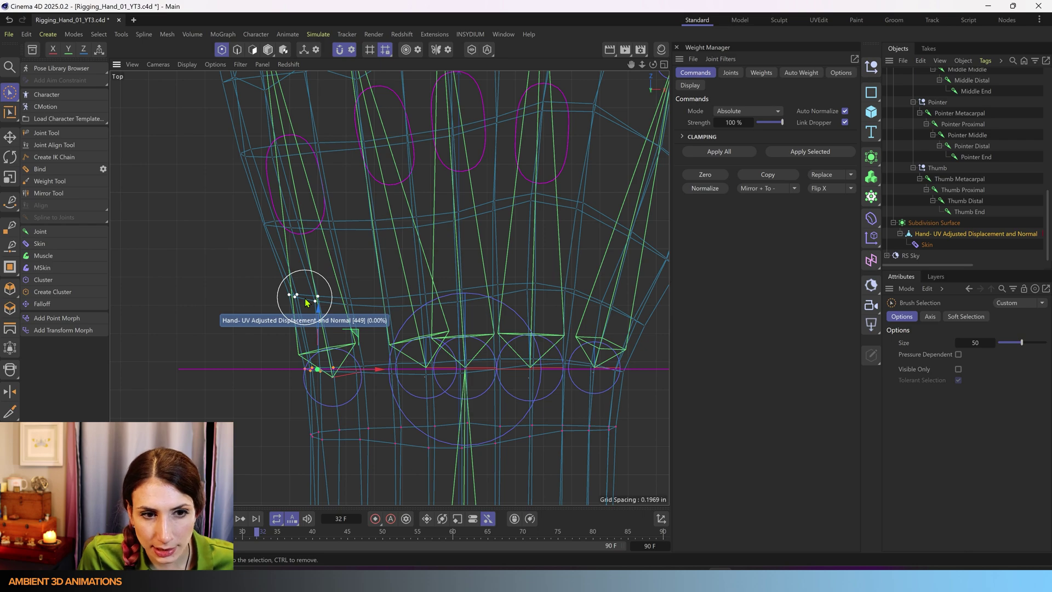
mouse_move(305, 301)
left_mouse_down()
mouse_move(243, 127)
mouse_move(246, 148)
left_mouse_up()
- Check the selected pinkie metacarpal points from several views and add the missed point near the top of the selection
middle_click(246, 147)
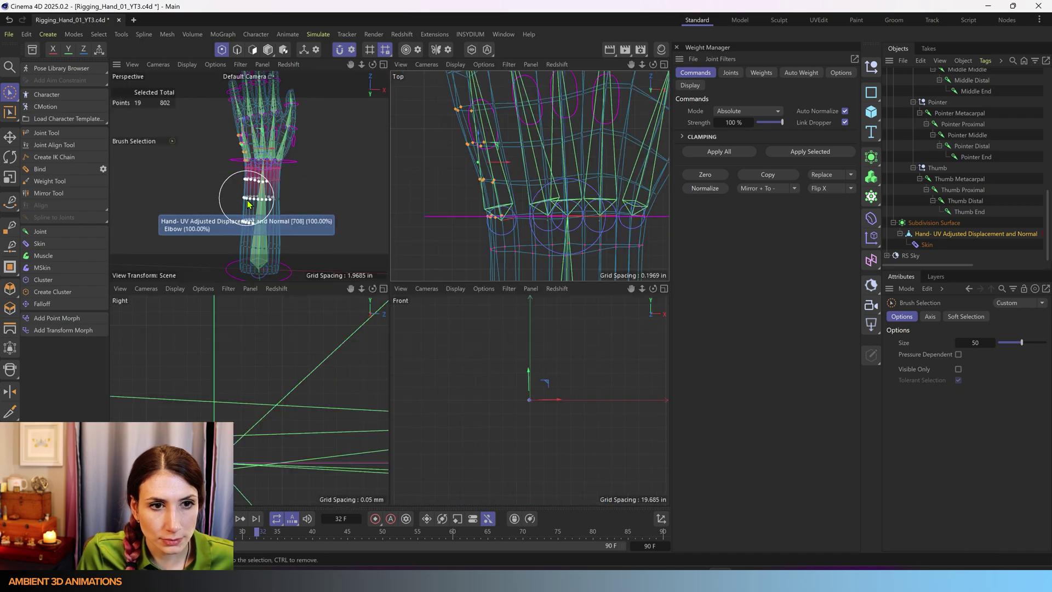
middle_click(202, 189)
scroll(385, 249, "up", 5)
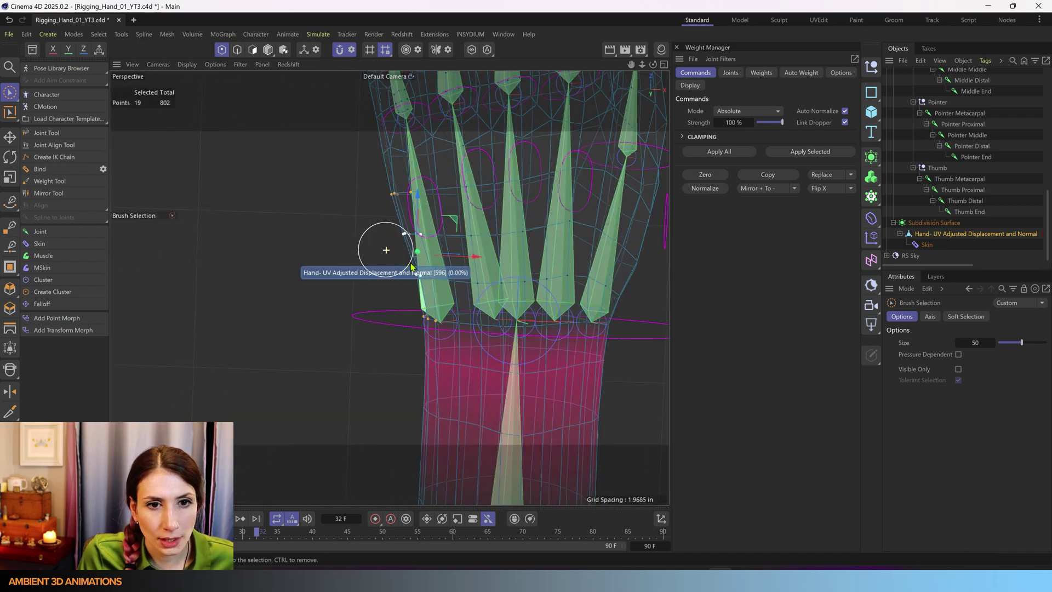
mouse_move(355, 319)
left_mouse_down("alt")
mouse_move(406, 267)
mouse_move(282, 159)
mouse_move(268, 236)
mouse_move(284, 291)
mouse_move(309, 194)
mouse_move(307, 87)
mouse_move(322, 221)
mouse_move(332, 181)
left_mouse_up("alt")
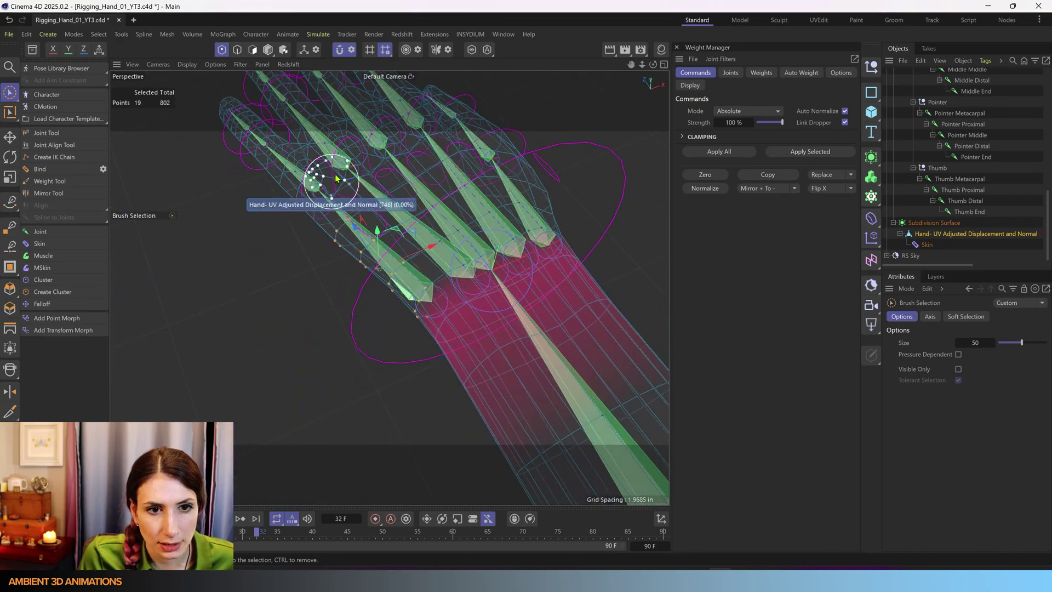
middle_click_drag(332, 181, 425, 343, "alt")
scroll(441, 443, "up", 4)
middle_click(383, 370)
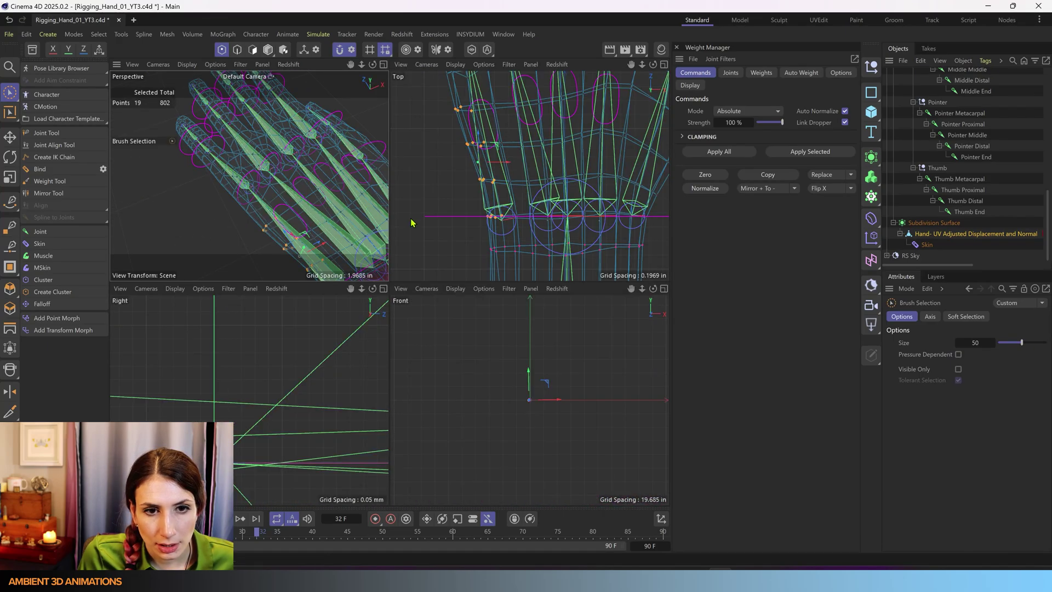
middle_click_drag(440, 141, 451, 211, "alt")
scroll(452, 211, "up", 4)
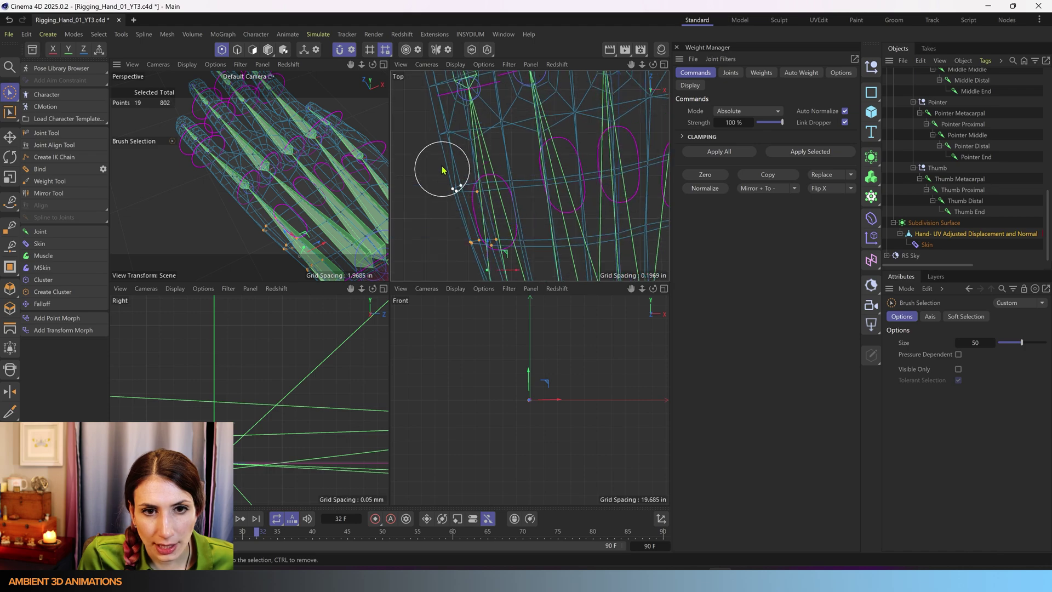
middle_click_drag(442, 168, 439, 206, "alt")
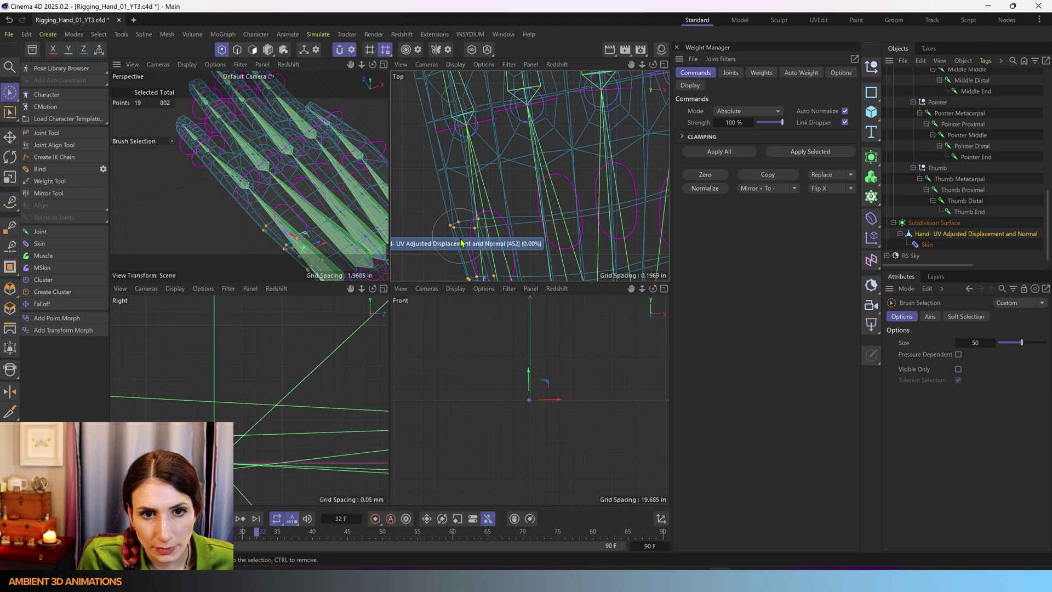
left_click(463, 236)
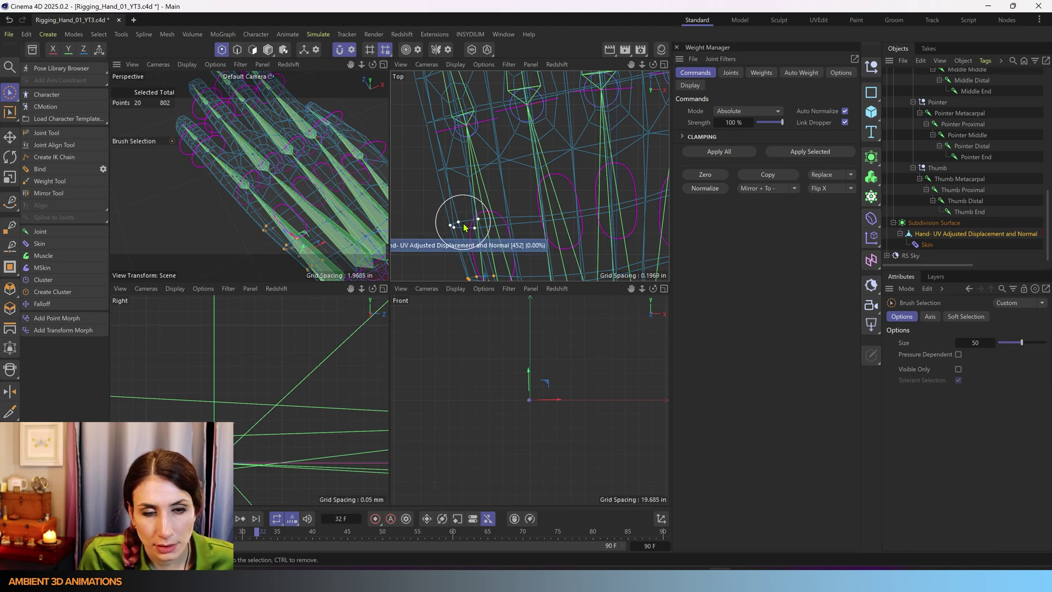
scroll(480, 220, "down", 2)
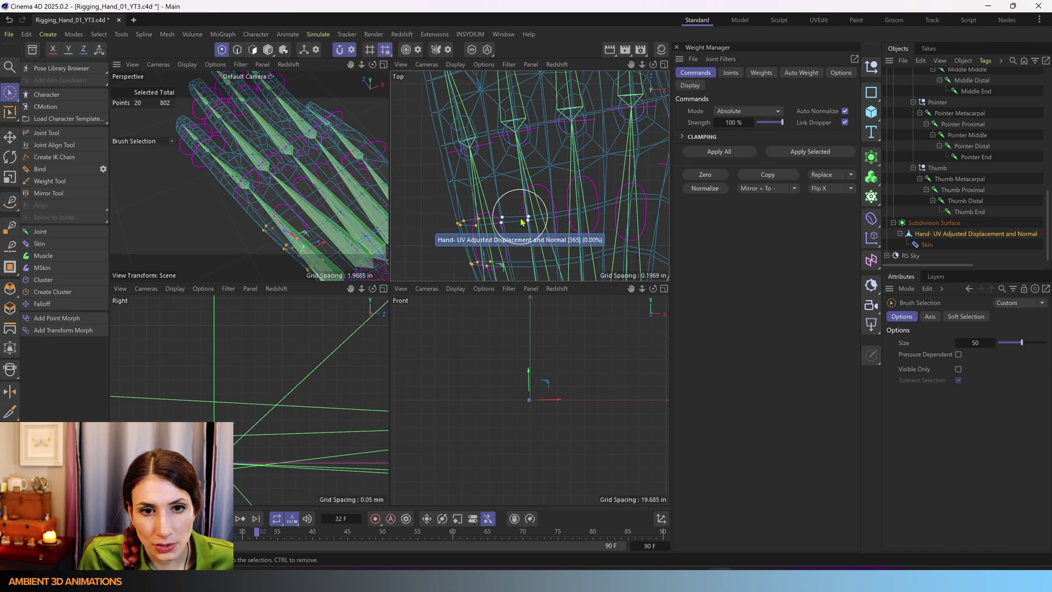
middle_click_drag(522, 220, 490, 103, "alt")
middle_click_drag(498, 176, 525, 216, "alt")
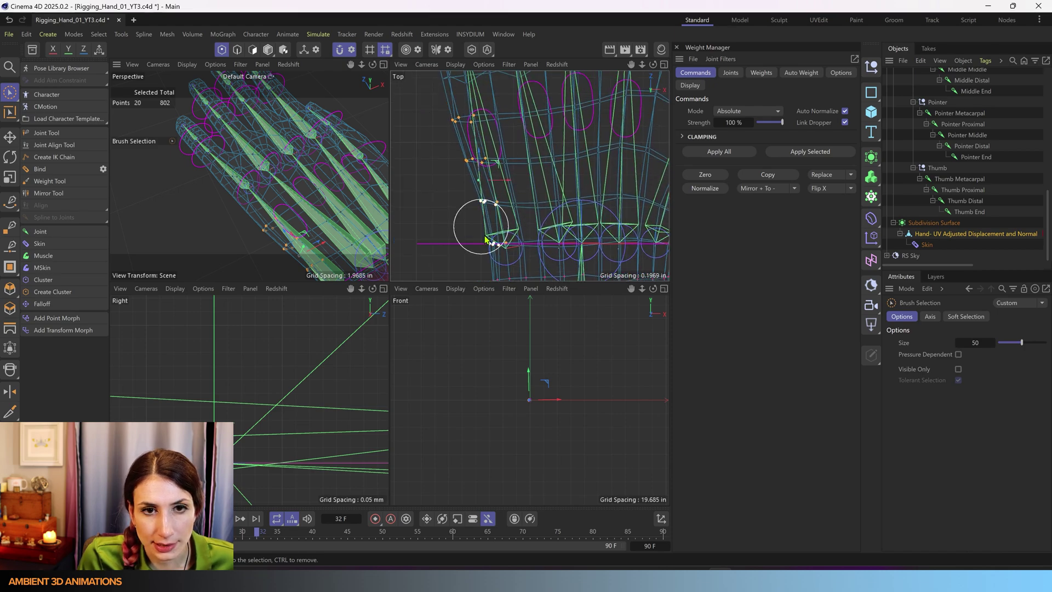
- Apply the Pinkie Metacarpal joint's weight to the selected outer-edge points in Absolute mode at 100% strength
left_click(731, 73)
left_click(745, 166)
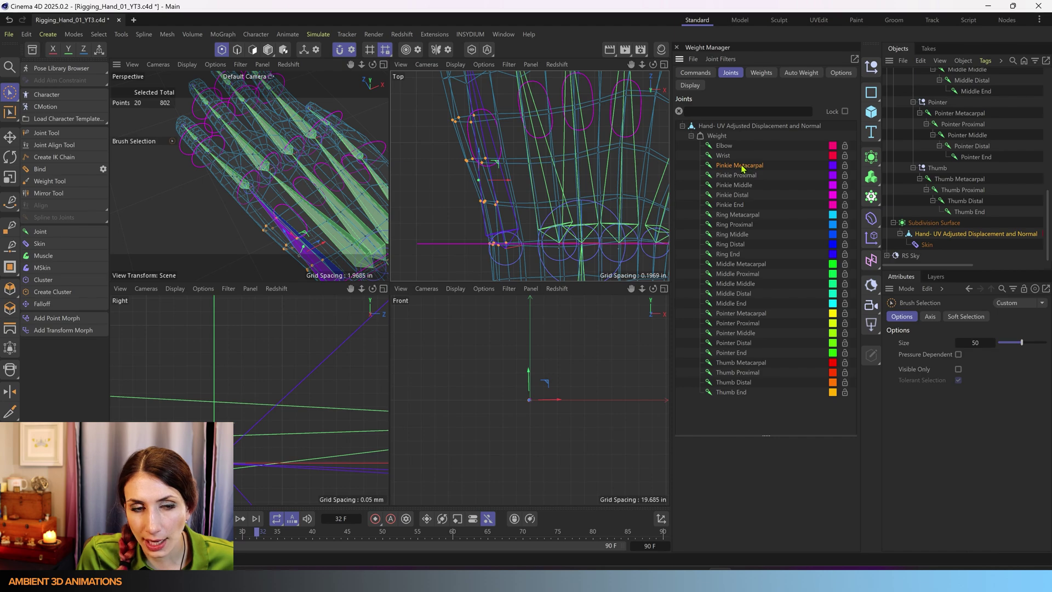
left_click(696, 73)
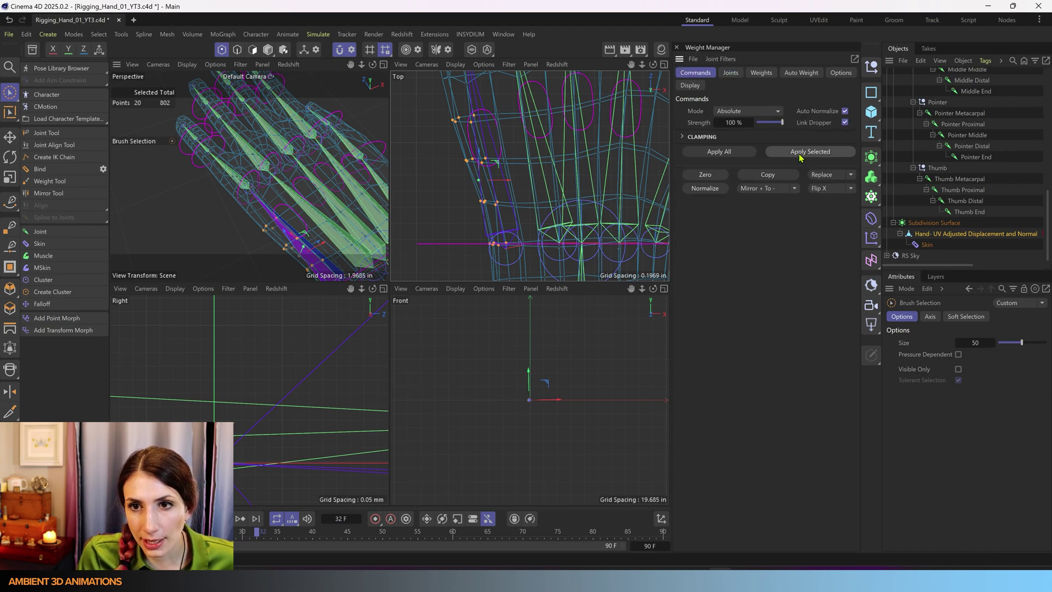
left_click(800, 158)
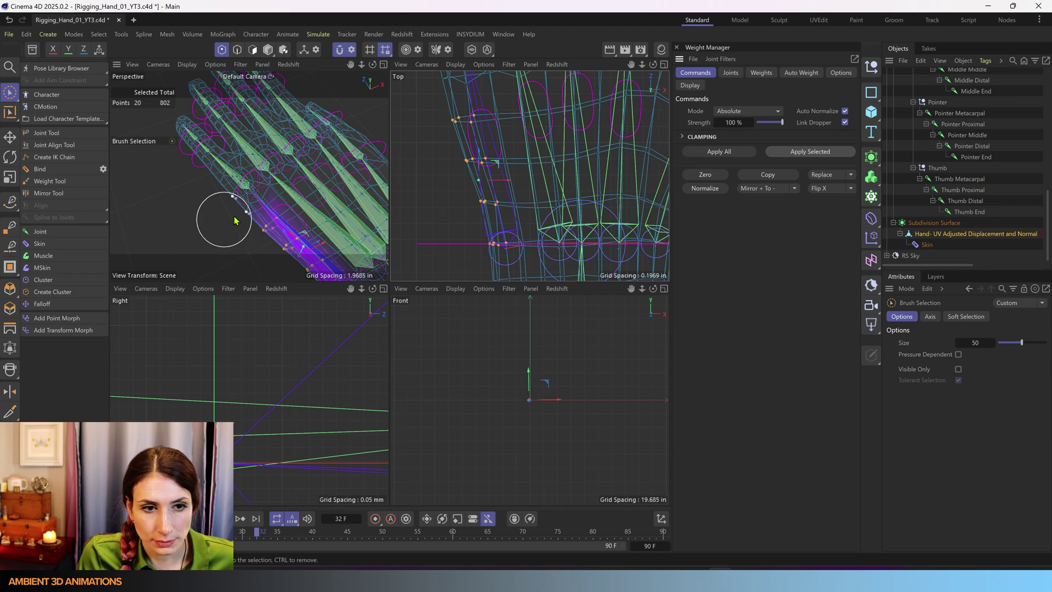
- Make the Ring Metacarpal joint active together with the Pinkie Metacarpal joint
middle_click_drag(304, 203, 224, 122, "alt")
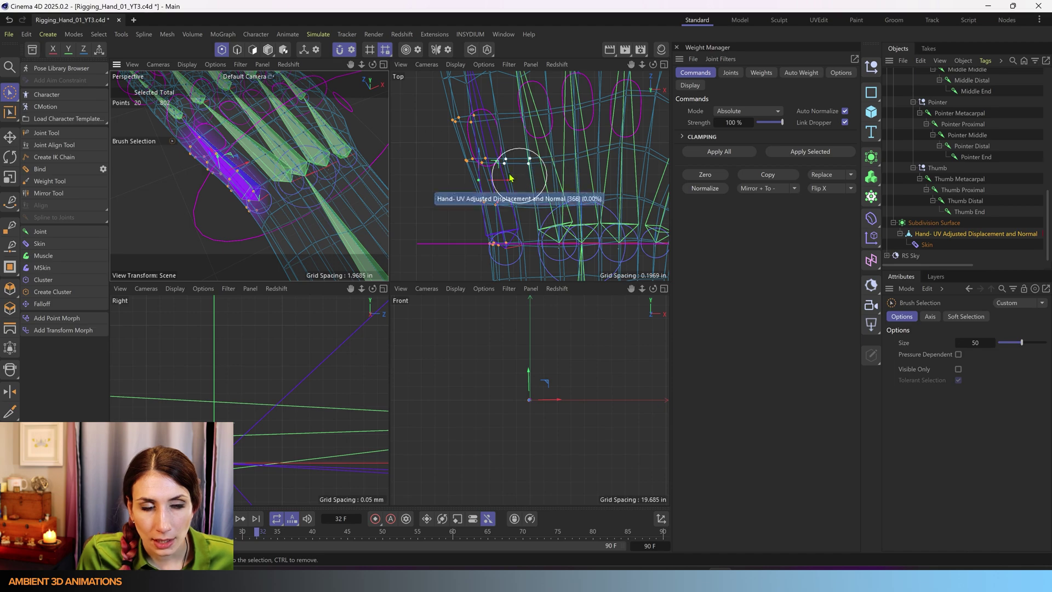
scroll(521, 213, "up", 3)
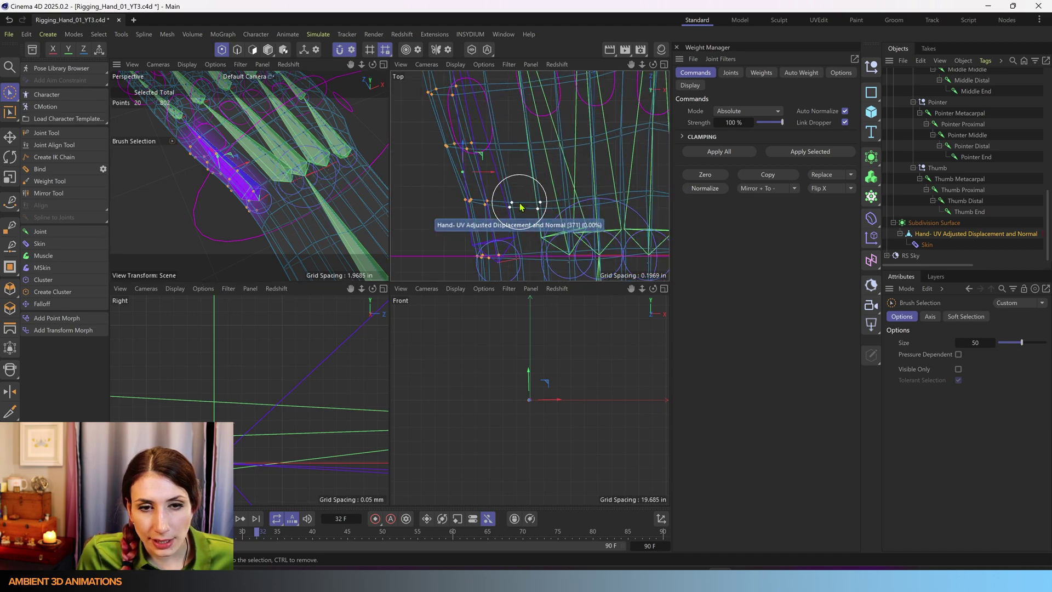
scroll(510, 217, "down", 4)
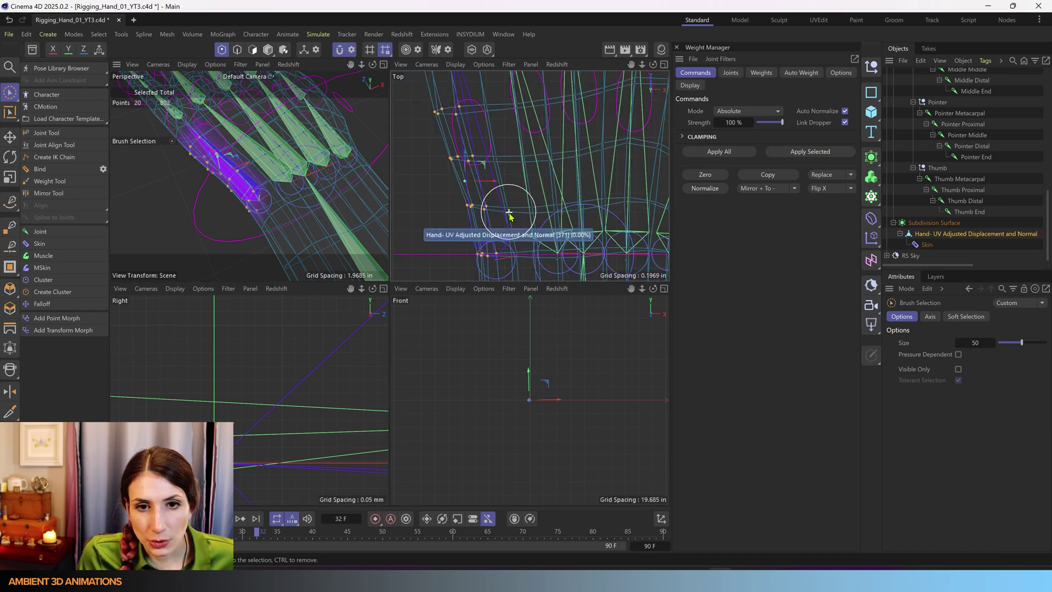
middle_click_drag(516, 201, 518, 235, "alt")
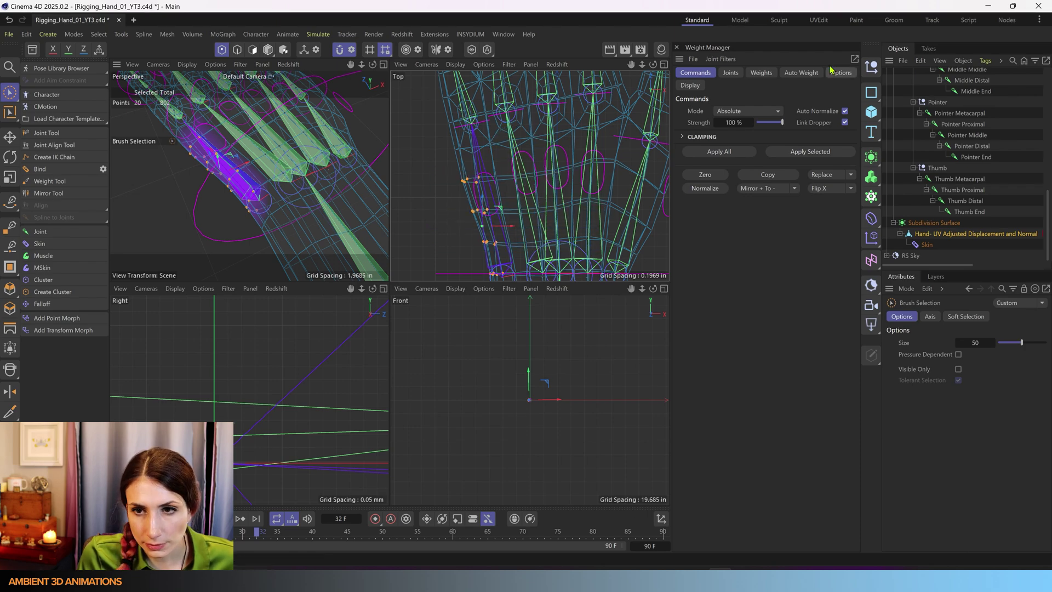
scroll(568, 155, "down", 4)
middle_click_drag(567, 155, 538, 163, "alt")
left_click(730, 72)
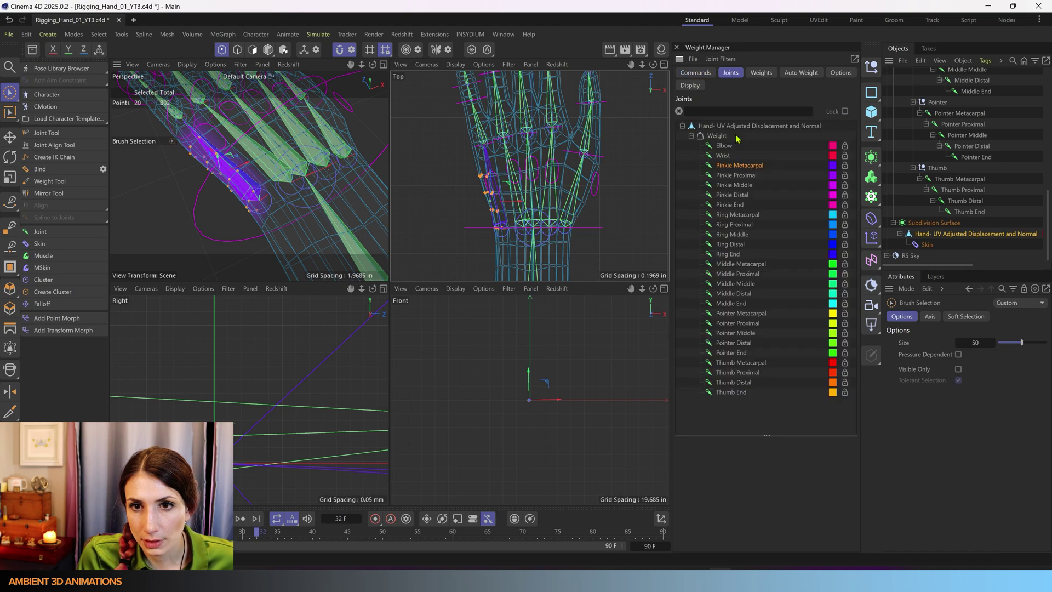
left_click(732, 218, "ctrl")
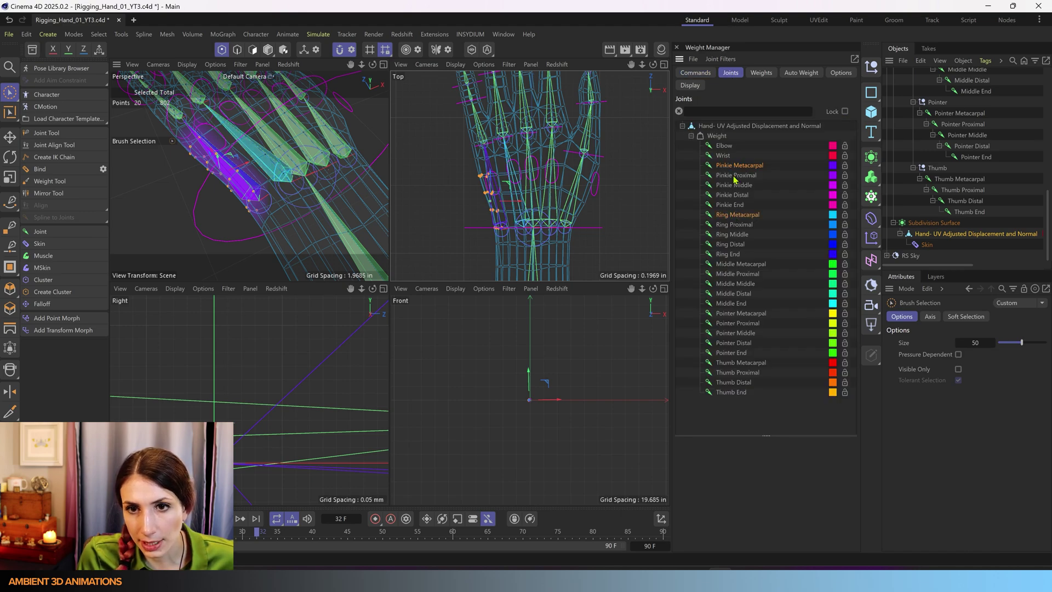
- Select the column of points between the pinkie and ring metacarpals with a size 38 selection brush and apply both active joints' weights at 100%
scroll(500, 197, "up", 4)
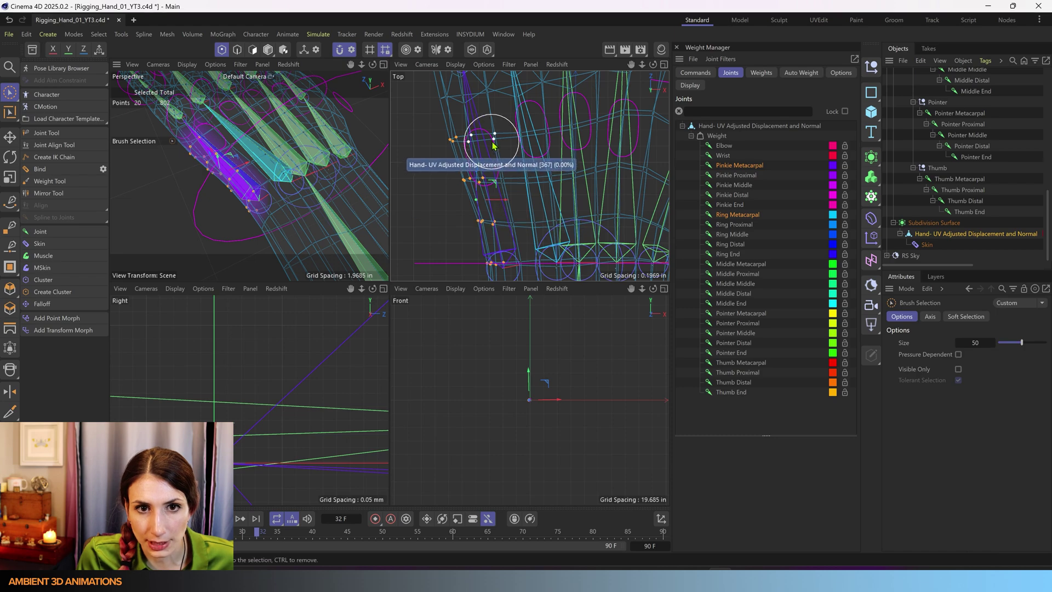
scroll(496, 143, "up", 3)
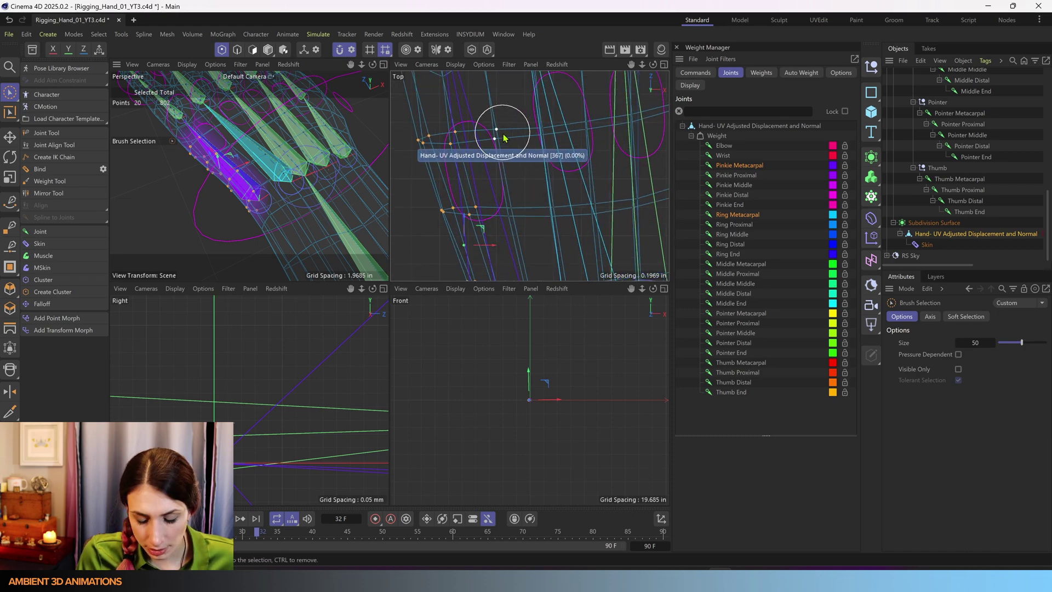
middle_click_drag(503, 135, 496, 132)
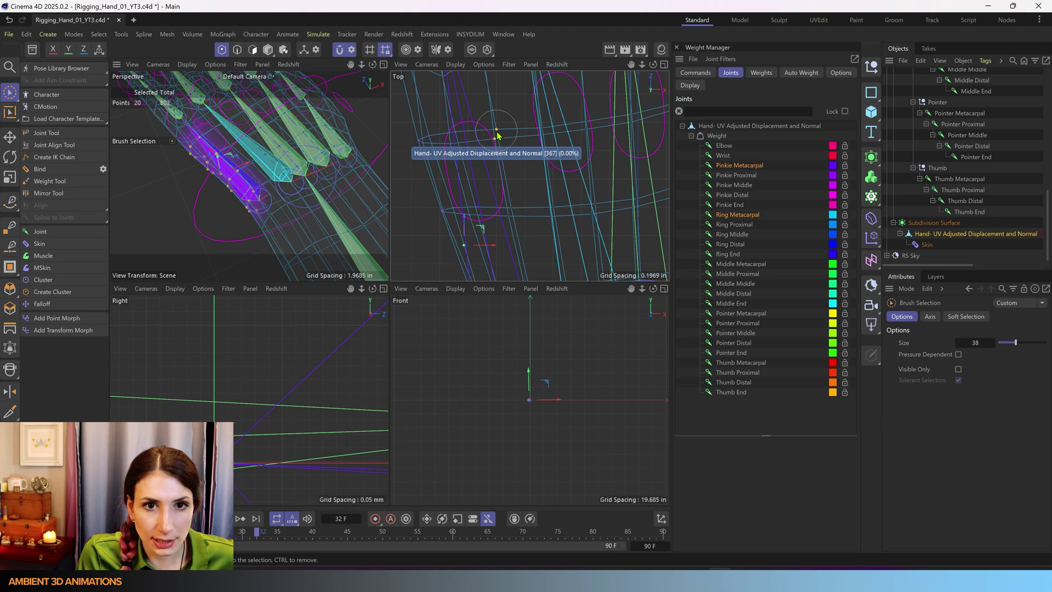
left_click_drag(517, 207, 517, 208)
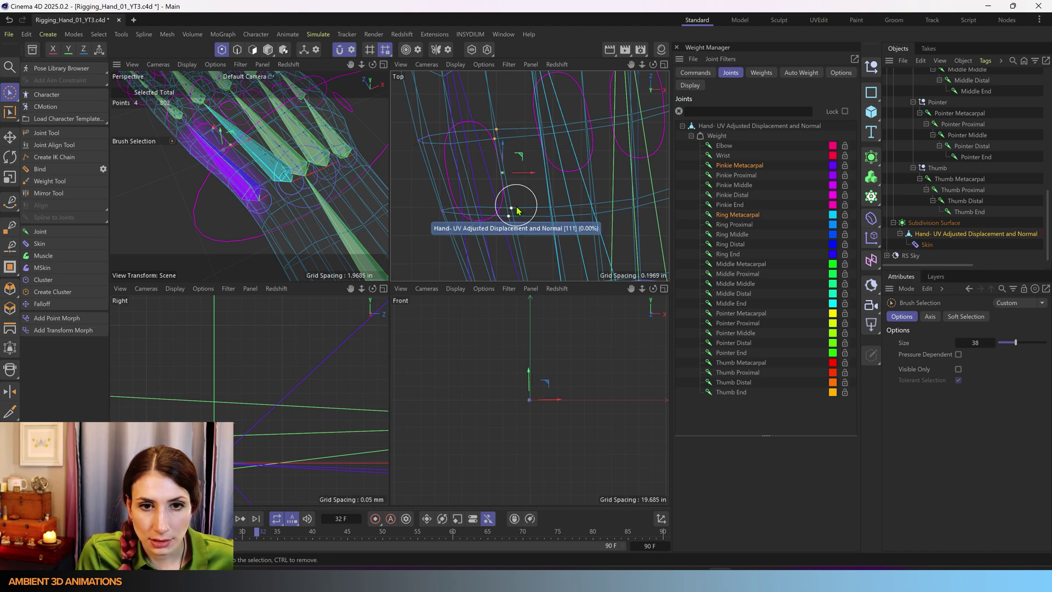
middle_click_drag(517, 208, 445, 96, "alt")
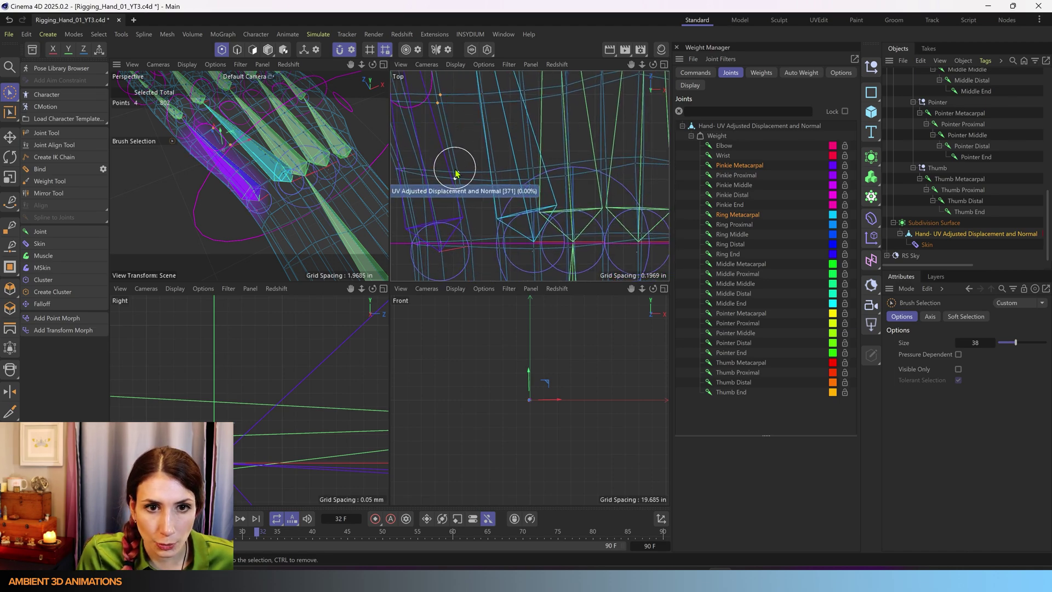
left_click_drag(453, 169, 477, 207)
mouse_move(477, 215)
middle_mouse_down("alt")
mouse_move(492, 144)
mouse_move(486, 153)
middle_mouse_up("alt")
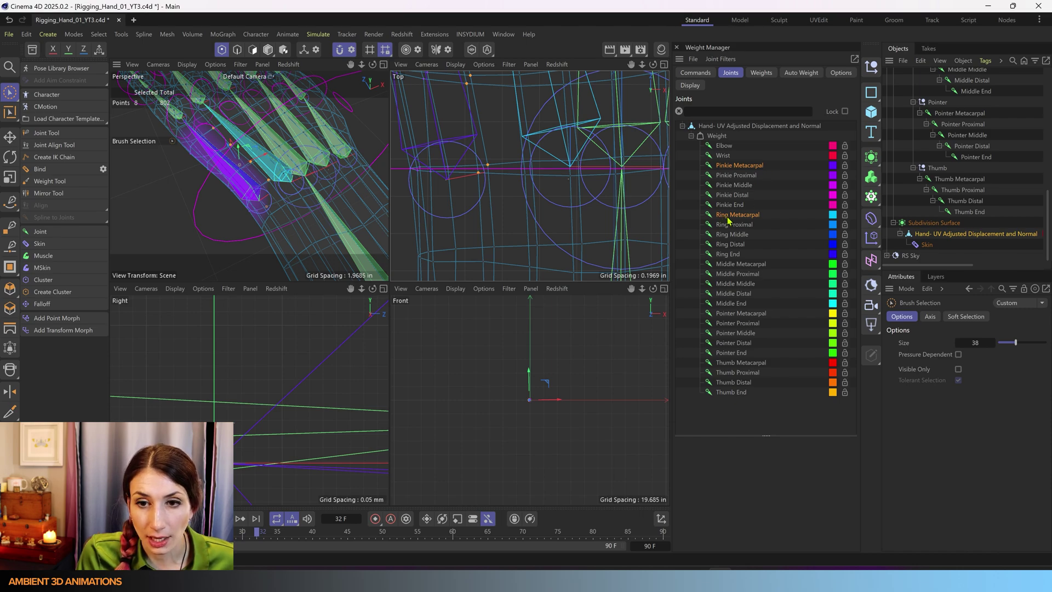
left_click(695, 73)
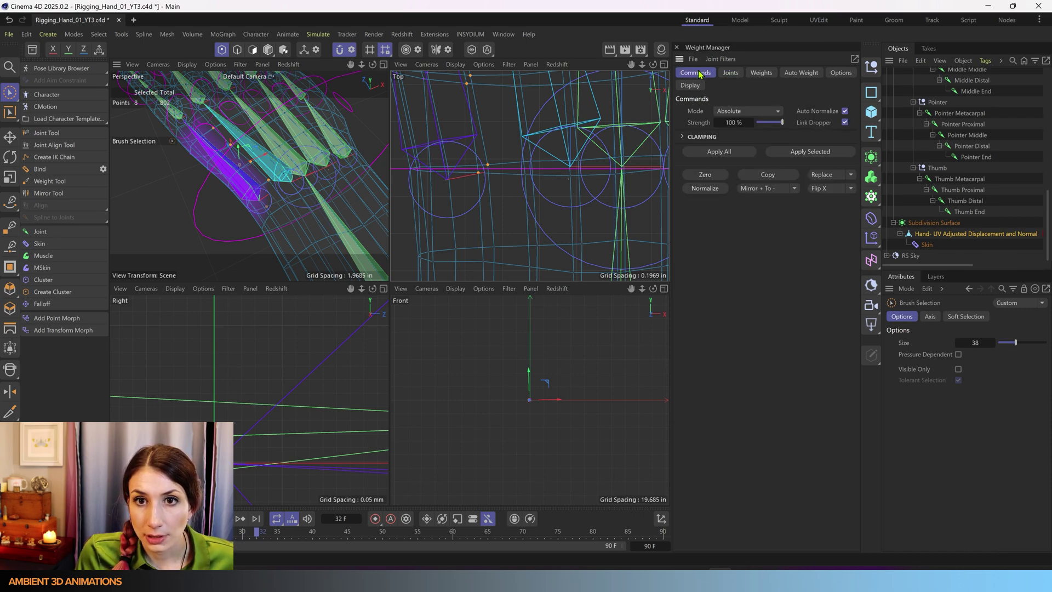
left_click(801, 152)
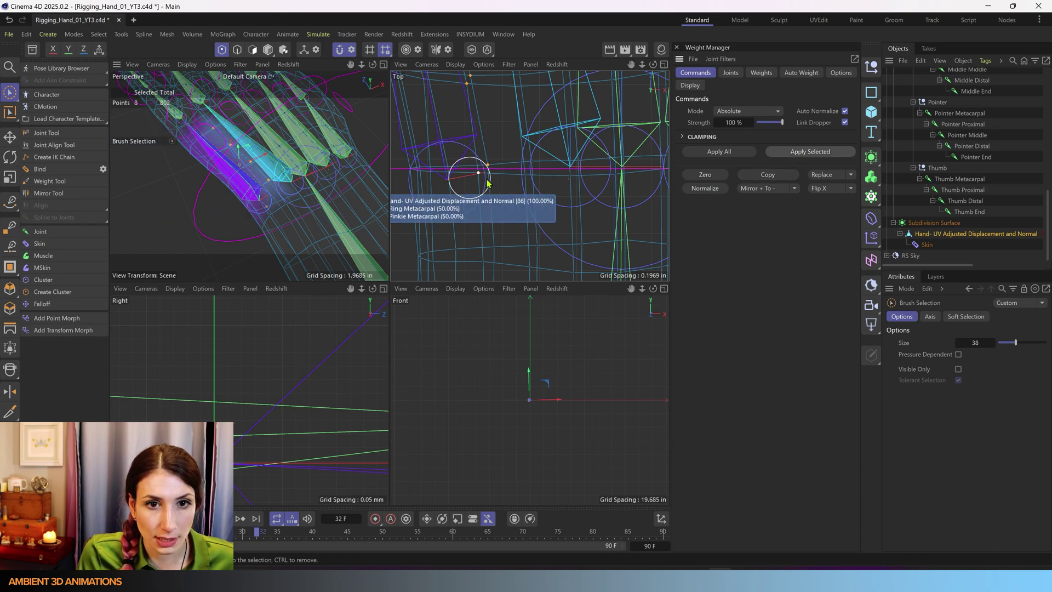
- Select only the next column of points, running from the wrist line up the pinkie side of the ring metacarpal, with Brush Selection
middle_click_drag(548, 169, 500, 235)
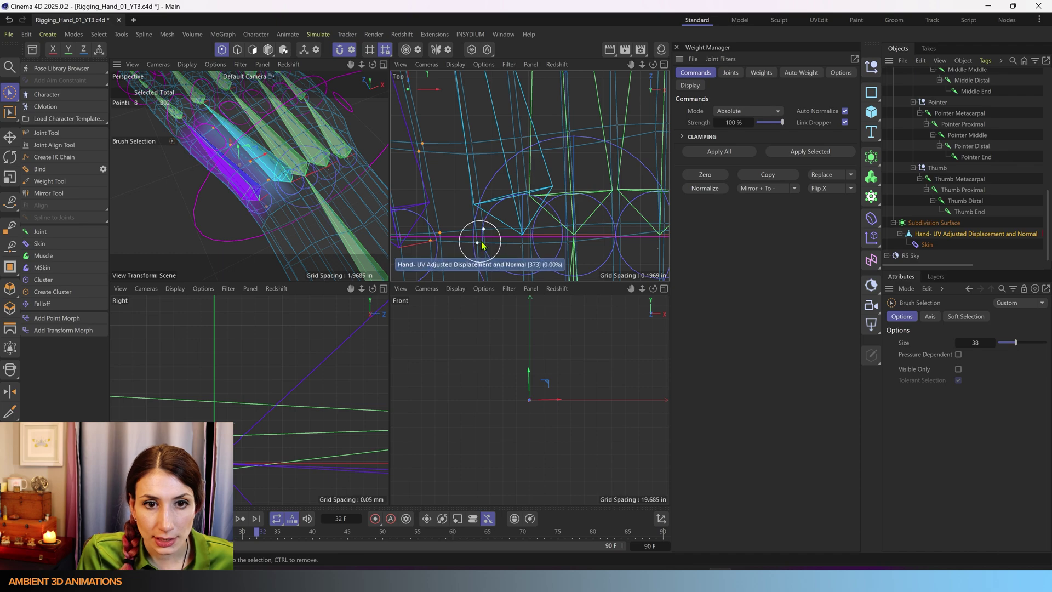
left_click_drag(514, 239, 507, 131)
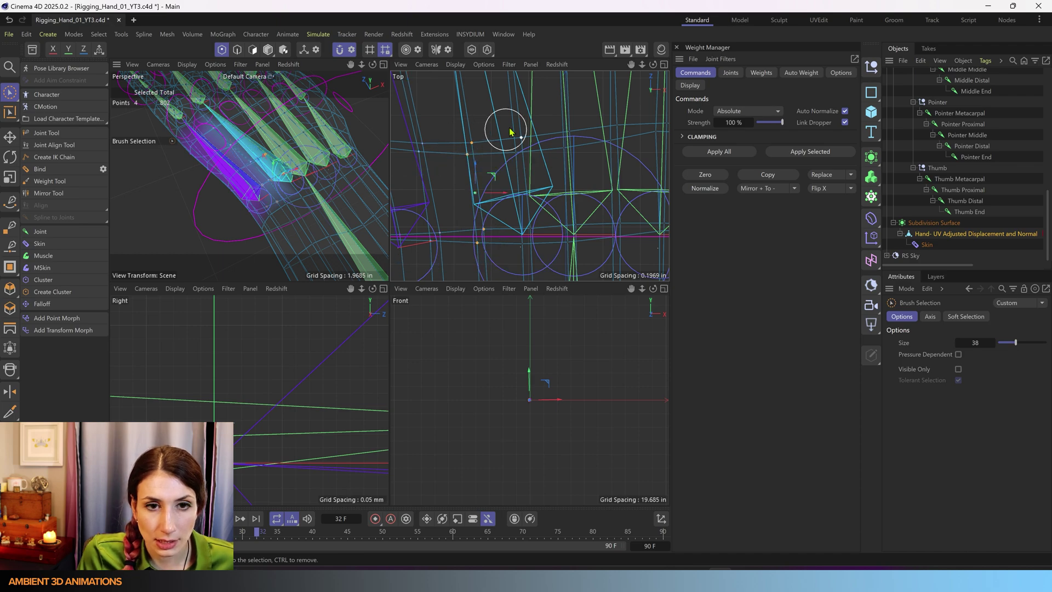
middle_click_drag(507, 131, 575, 282, "alt")
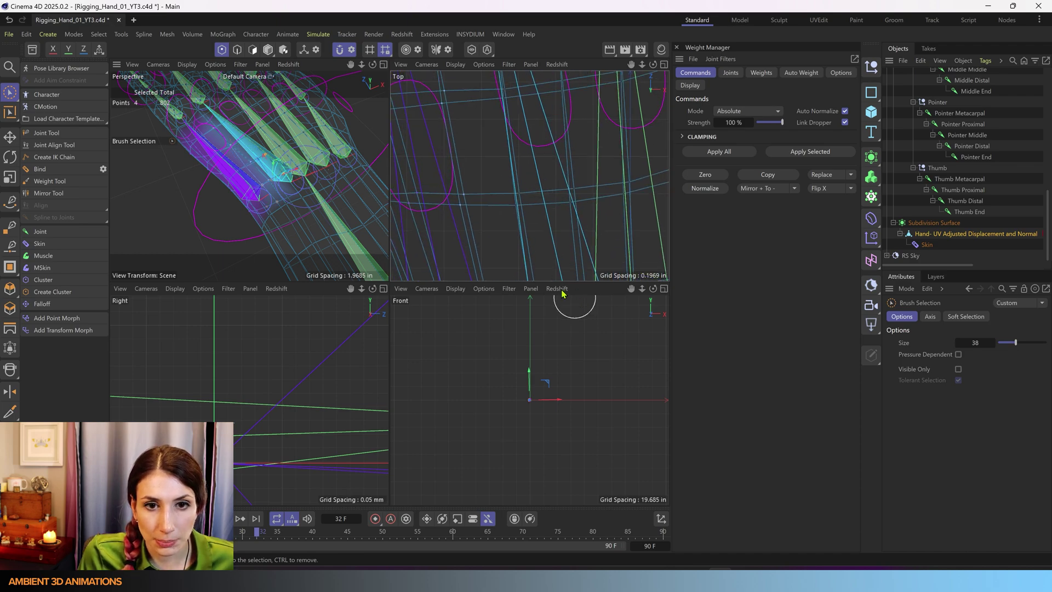
left_click(520, 203, "shift")
middle_click_drag(534, 135, 560, 215, "alt")
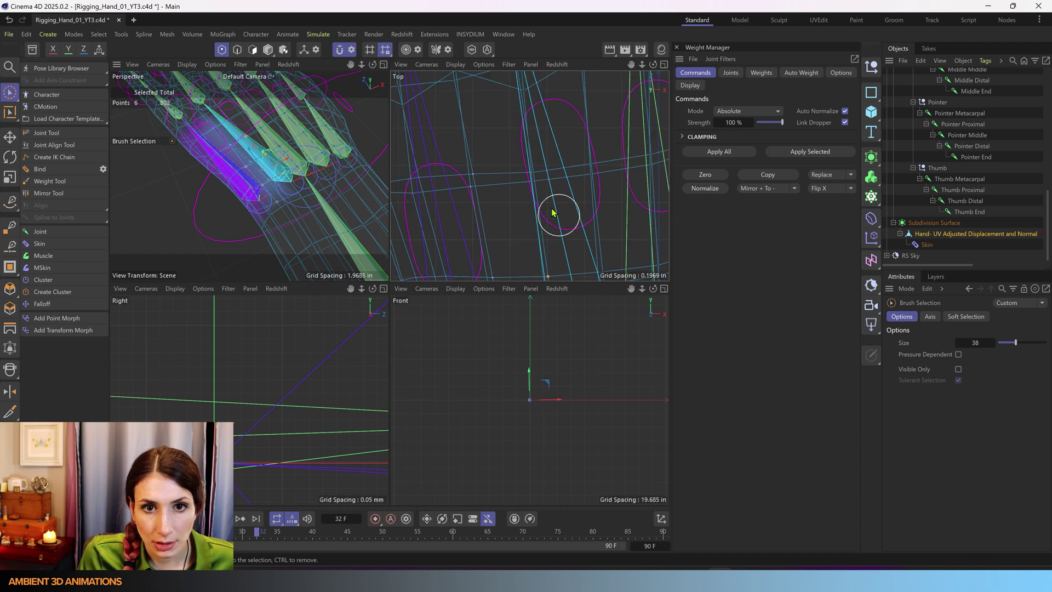
left_click(528, 174, "shift")
mouse_move(553, 145)
middle_mouse_down("alt")
mouse_move(569, 207)
mouse_move(488, 136)
middle_mouse_up("alt")
scroll(557, 218, "down", 4)
scroll(557, 217, "down", 4)
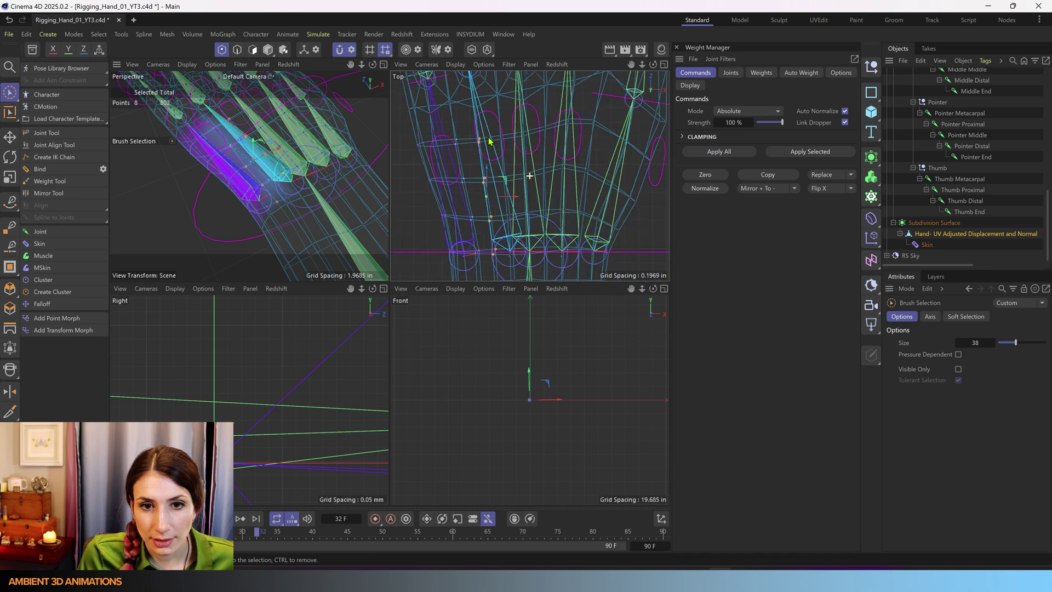
- Make only the Ring Metacarpal joint active and apply its weight to the selected points in Absolute mode at 100% strength
left_click(730, 73)
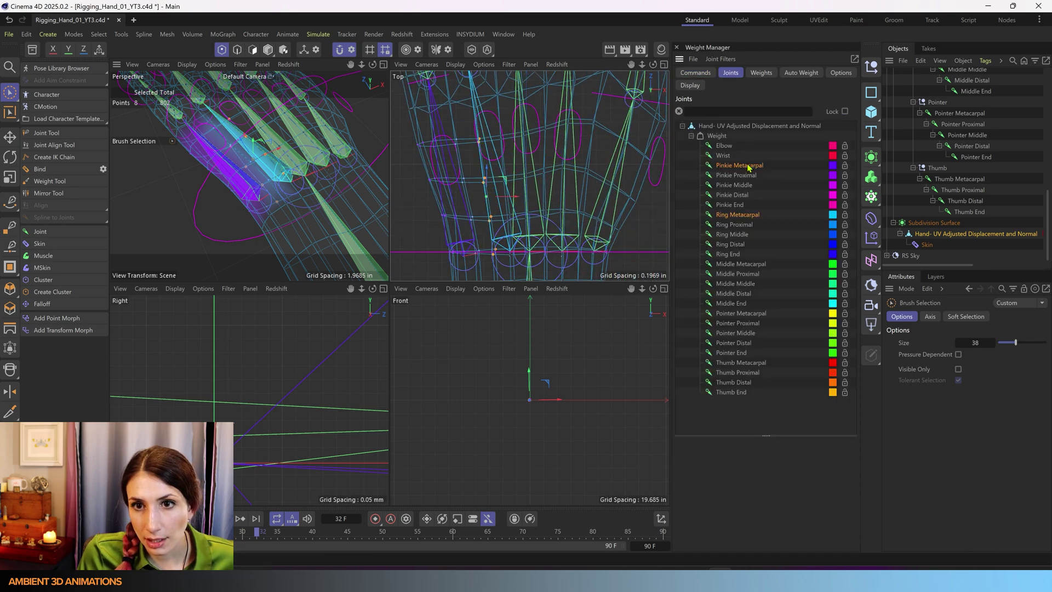
left_click(737, 217)
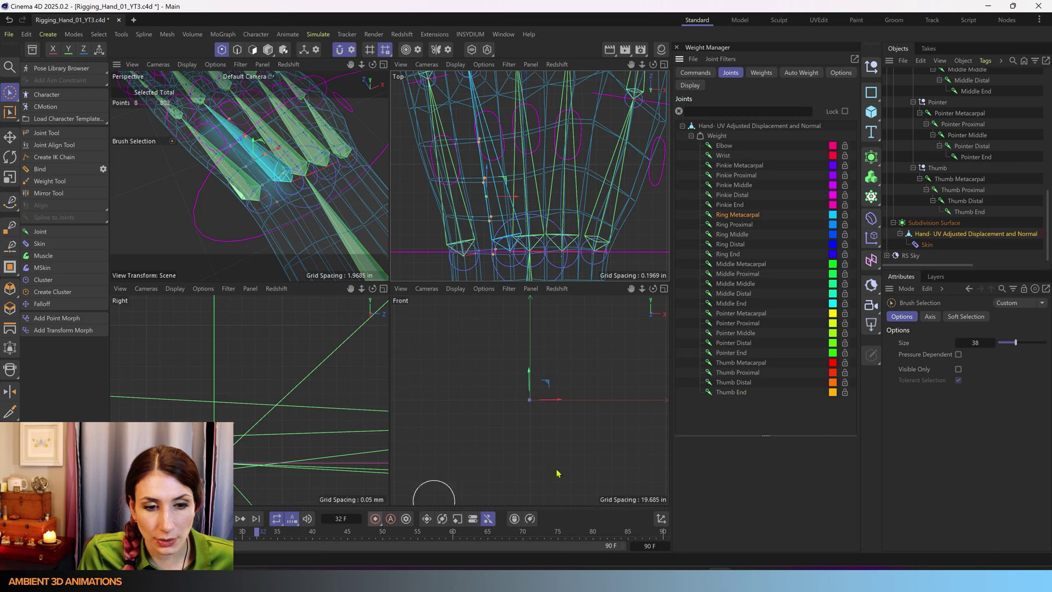
left_click(691, 73)
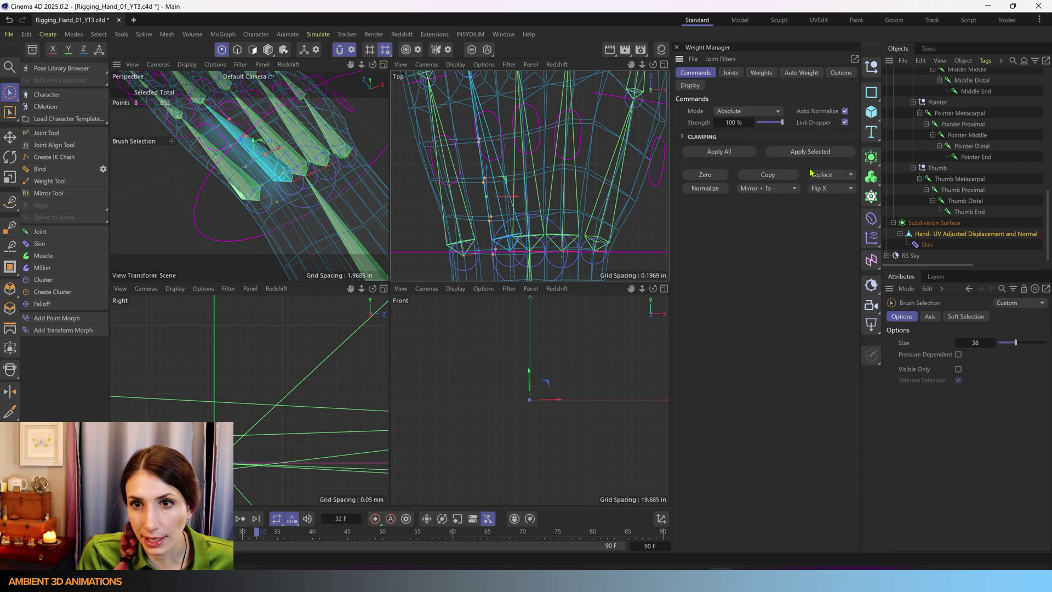
left_click(810, 151)
- Shrink the selection brush to size 27 and select only the wrist-line points at the base of the ring metacarpal in the Top view
scroll(541, 214, "up", 3)
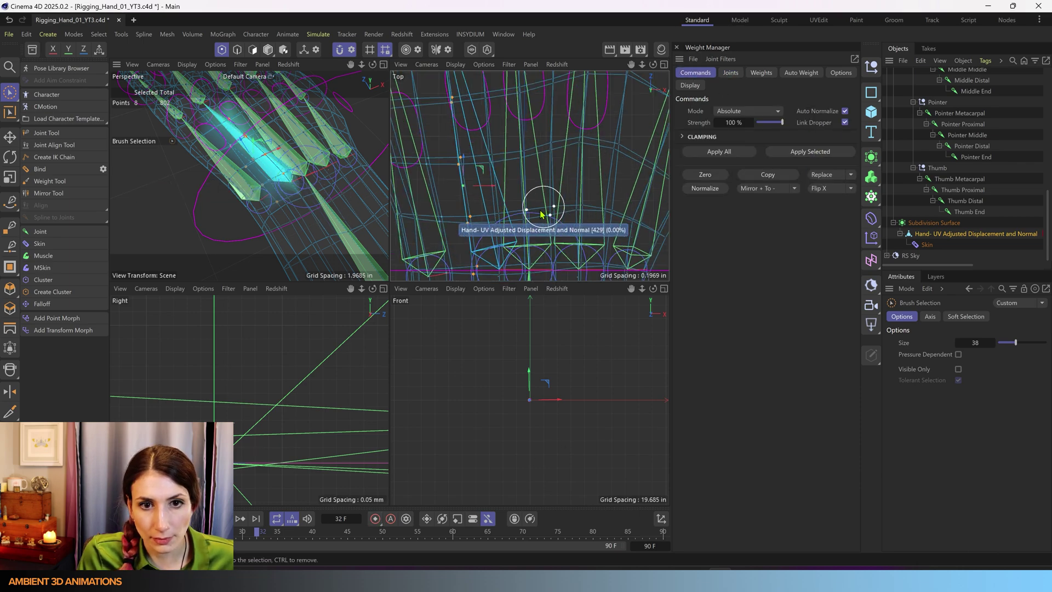
scroll(500, 250, "up", 3)
middle_click_drag(505, 228, 499, 167, "alt")
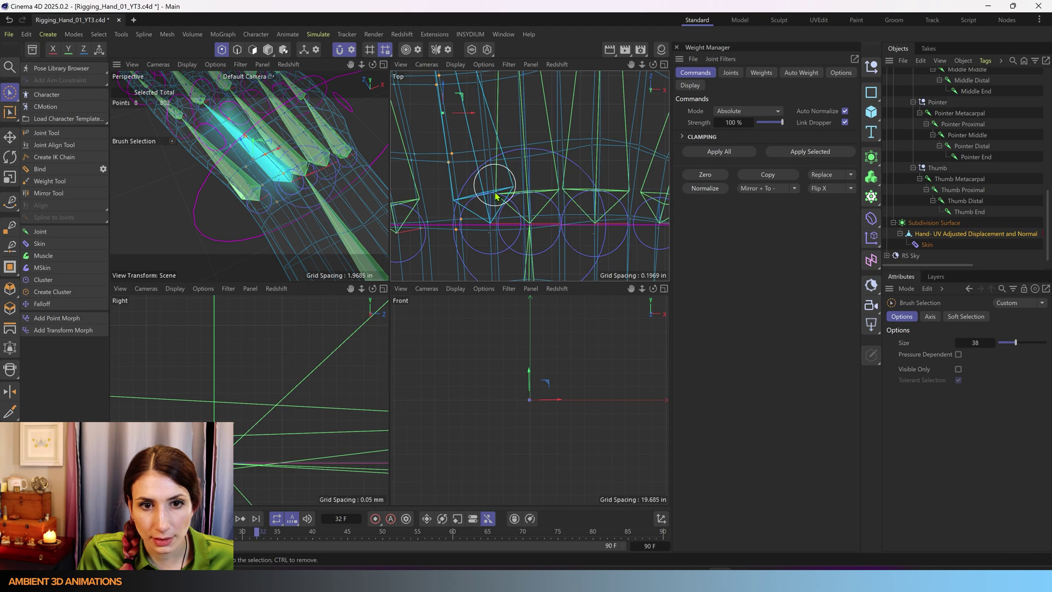
key("bracketleft")
key("bracketleft")
key("bracketleft")
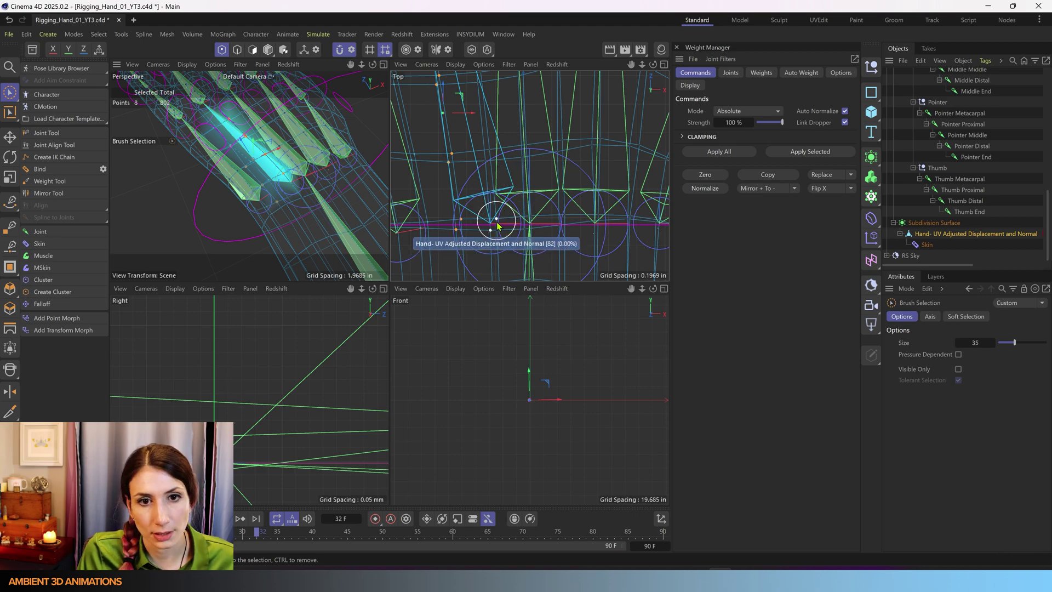
key("bracketleft")
key("bracketleft")
key("bracketleft")
key("bracketleft")
key("bracketleft")
key("bracketleft")
key("bracketleft")
key("bracketleft")
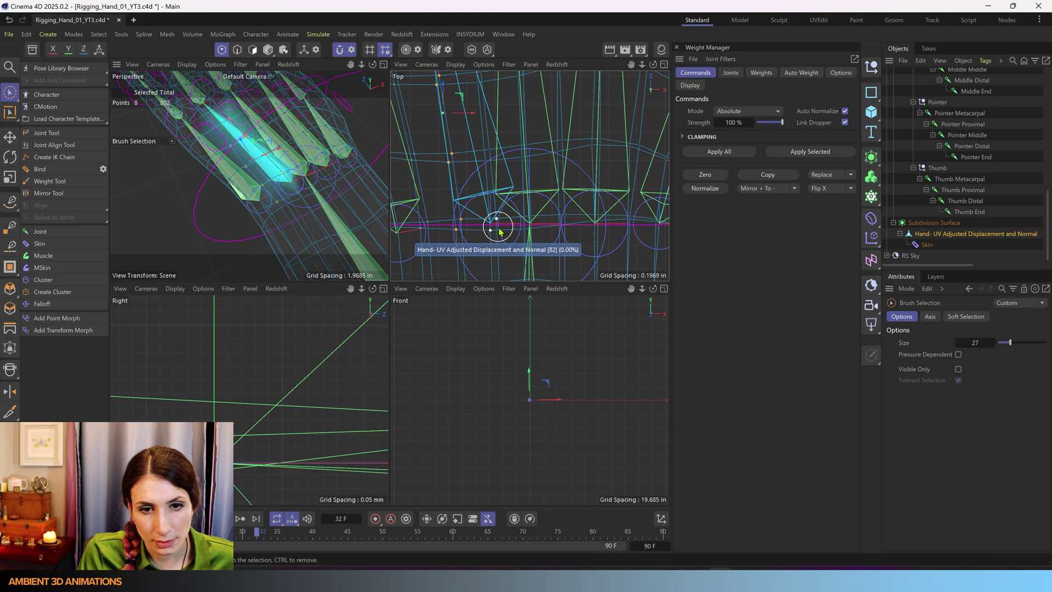
left_click(499, 232)
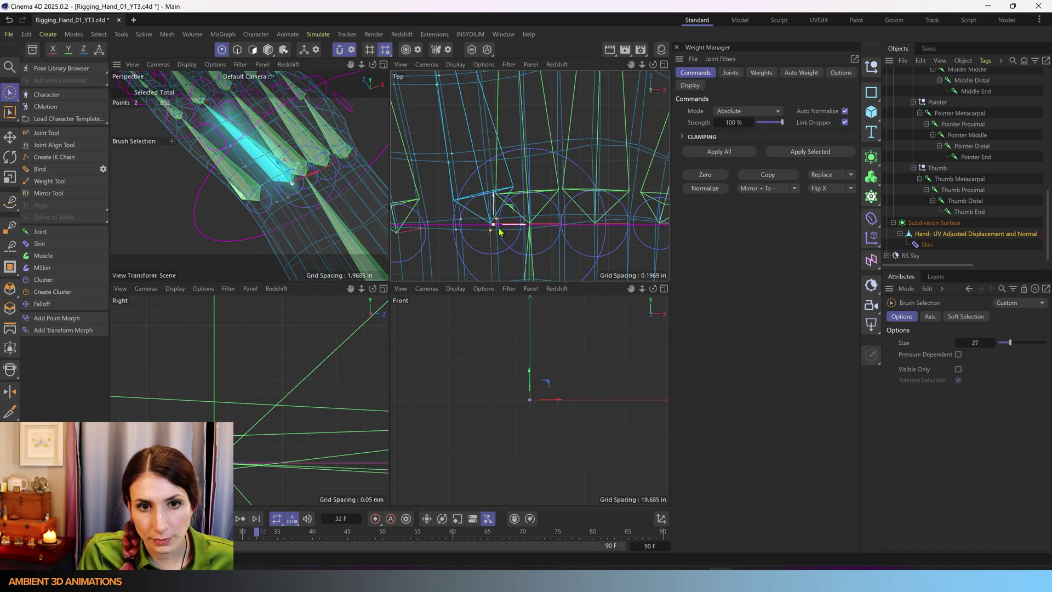
- Extend the point selection up the column of points on the middle-finger side of the ring metacarpal, as far as the knuckle area
left_click(491, 152, "shift")
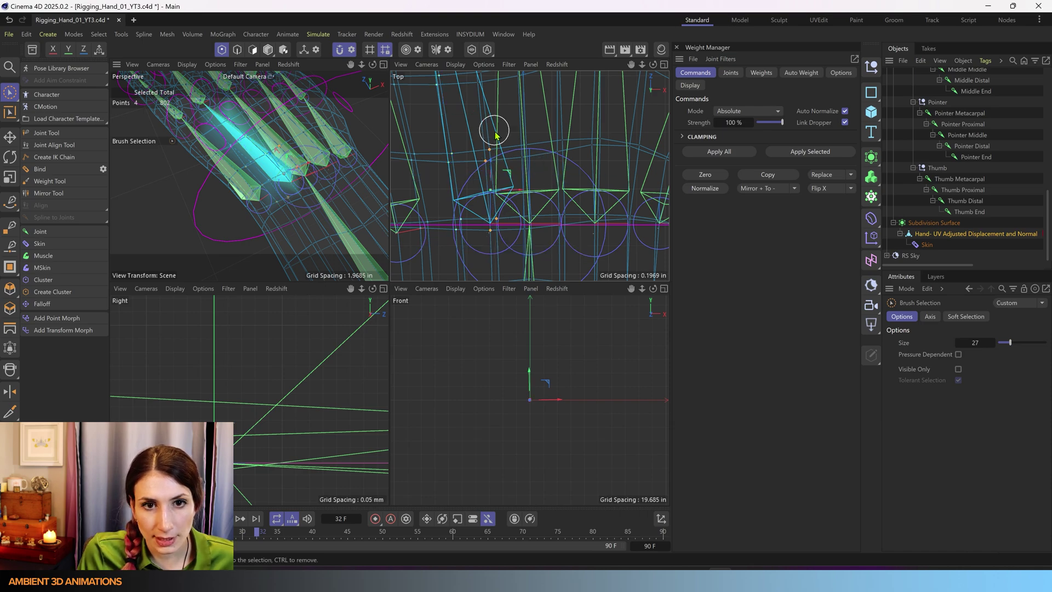
middle_click_drag(496, 136, 542, 260, "alt")
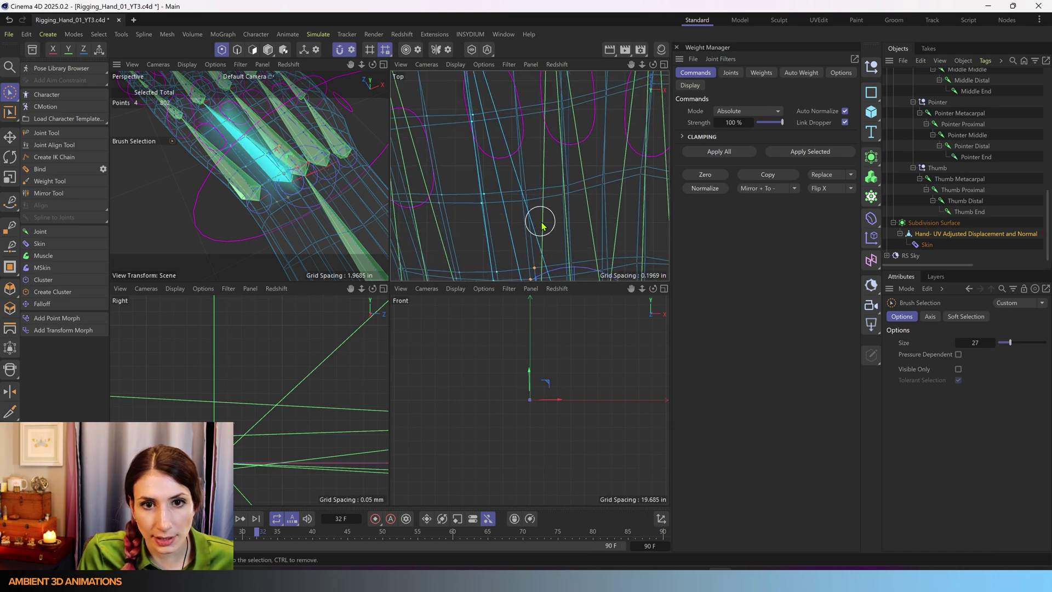
left_click(524, 197, "shift")
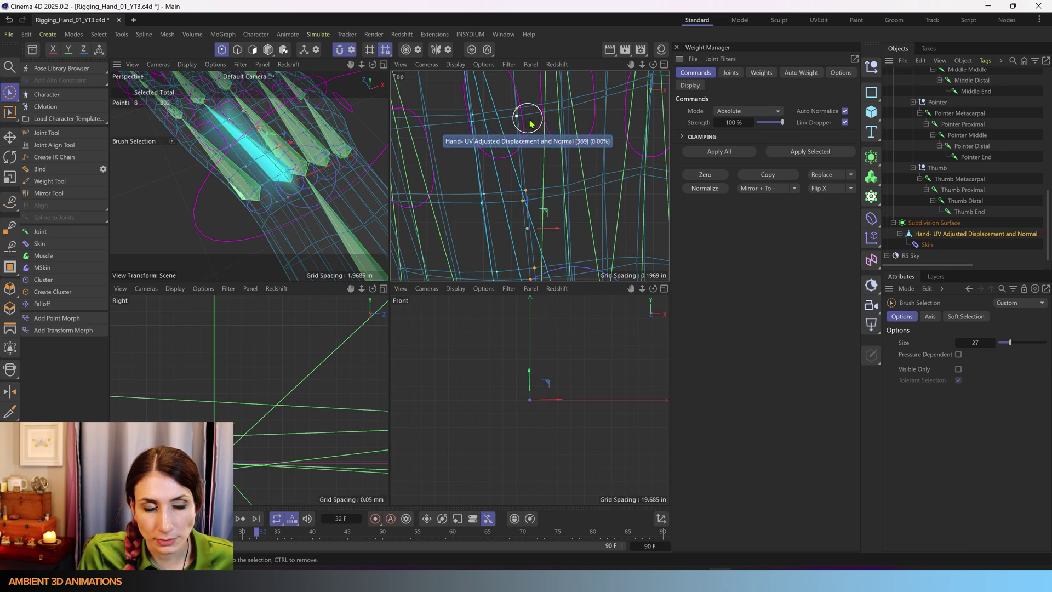
middle_click_drag(529, 124, 555, 223, "alt")
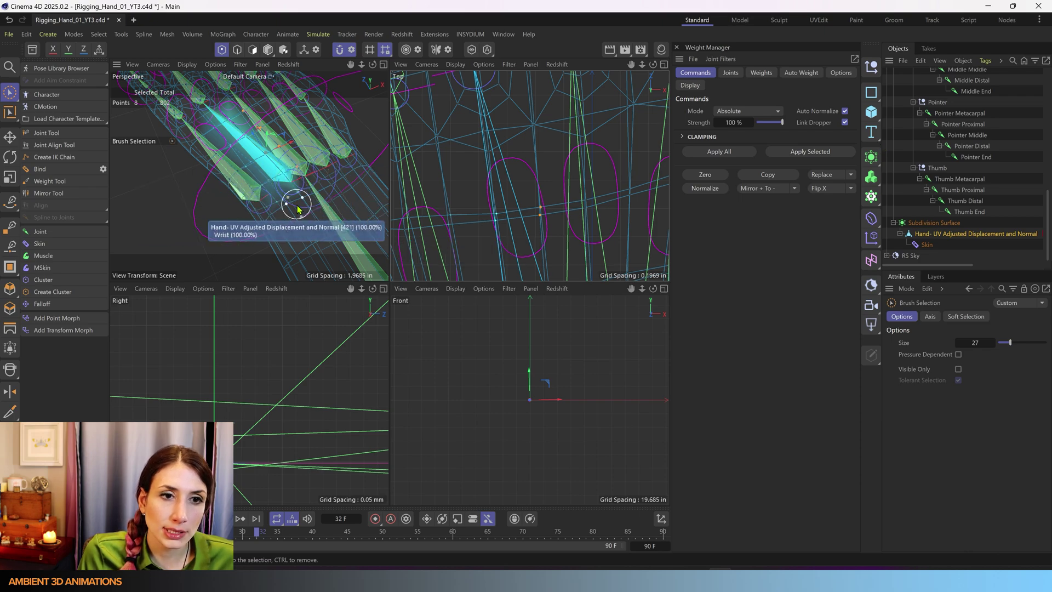
- Disable the Skin deformer under the hand mesh and select the mesh's Weight tag
left_click_drag(939, 265, 968, 261)
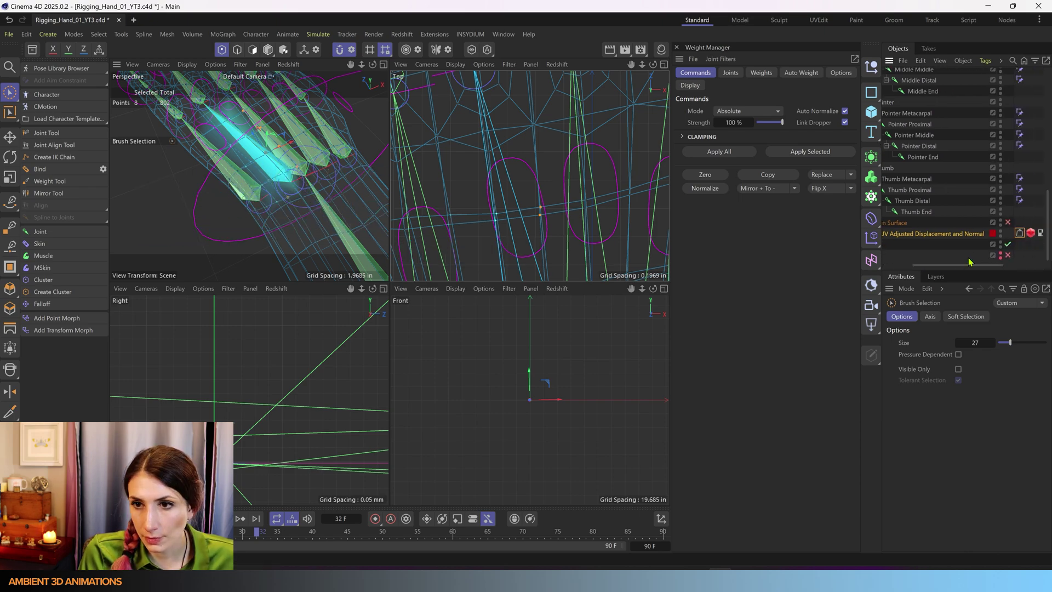
left_click(1007, 244)
left_click(1018, 234)
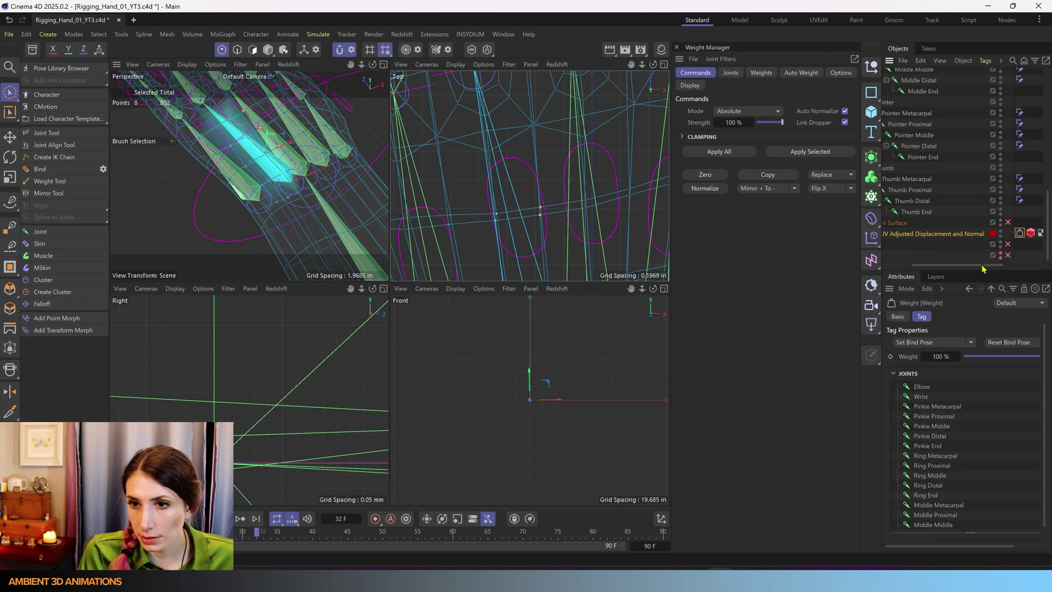
left_click_drag(982, 268, 973, 268)
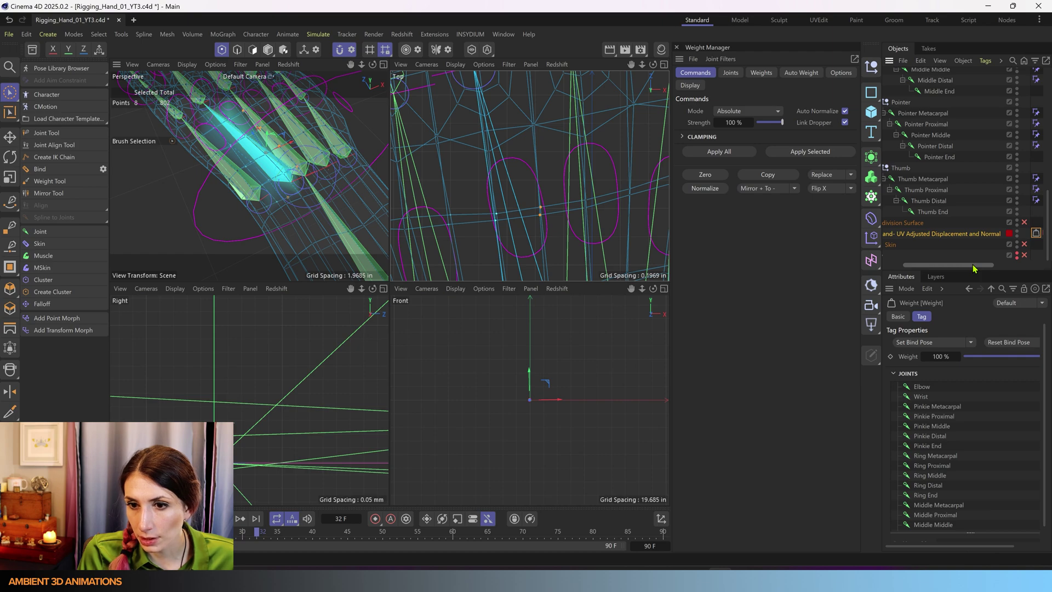
left_click_drag(973, 268, 951, 266)
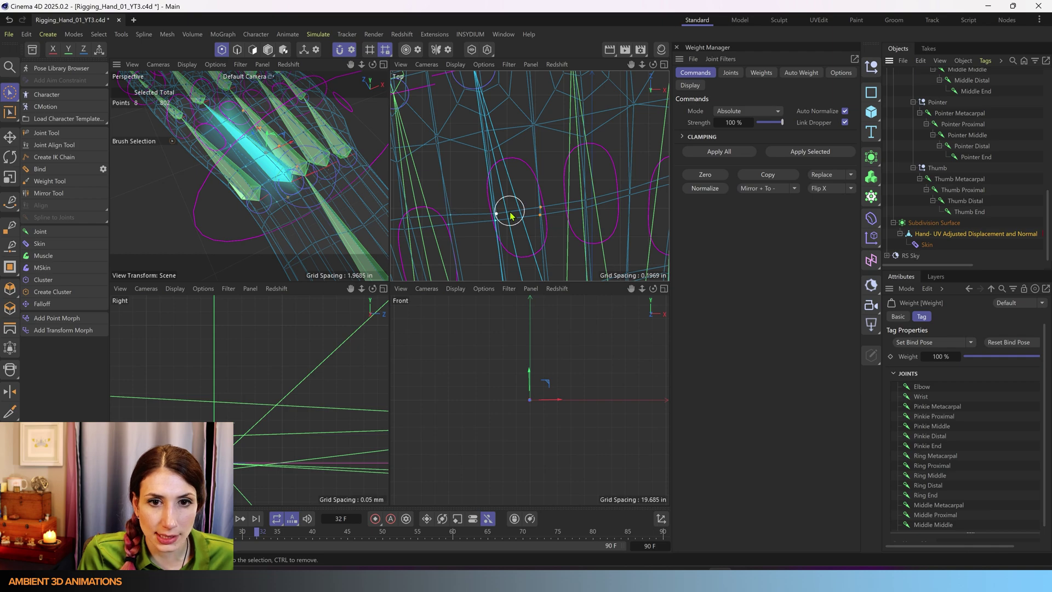
- Select the Pinkie Metacarpal, Proximal, Middle and Distal joints one after another to examine them in the hierarchy and views
scroll(512, 218, "down", 2)
middle_click_drag(522, 225, 505, 134, "alt")
middle_click_drag(524, 203, 518, 97, "alt")
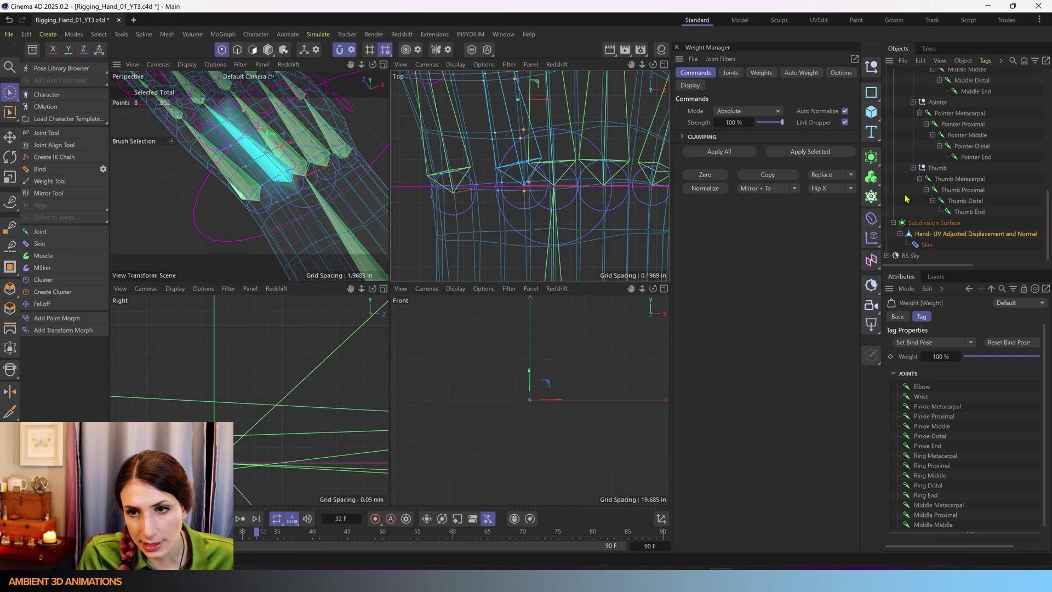
scroll(900, 157, "up", 6)
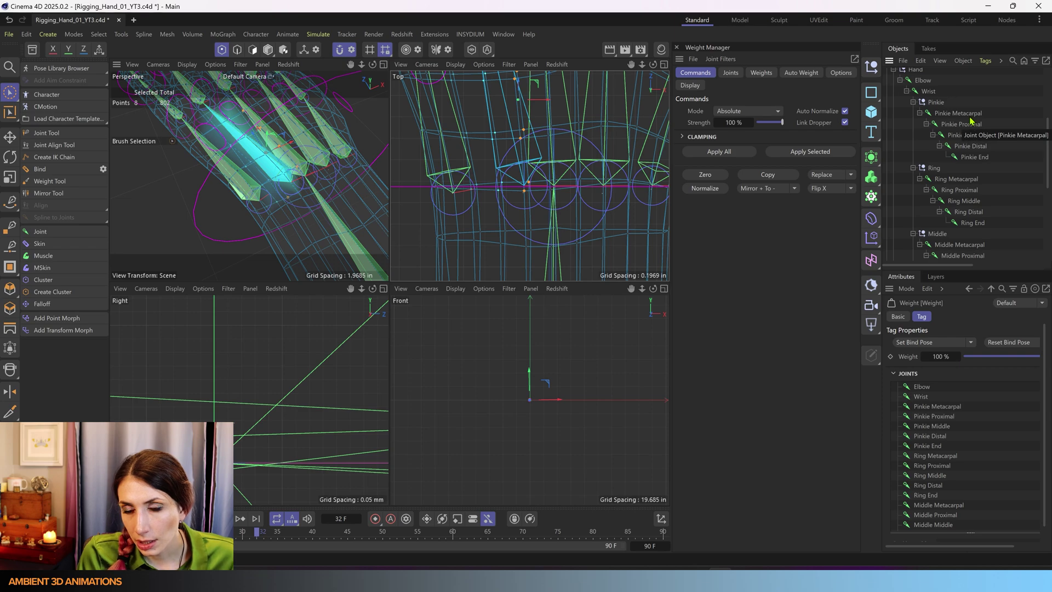
left_click(957, 113)
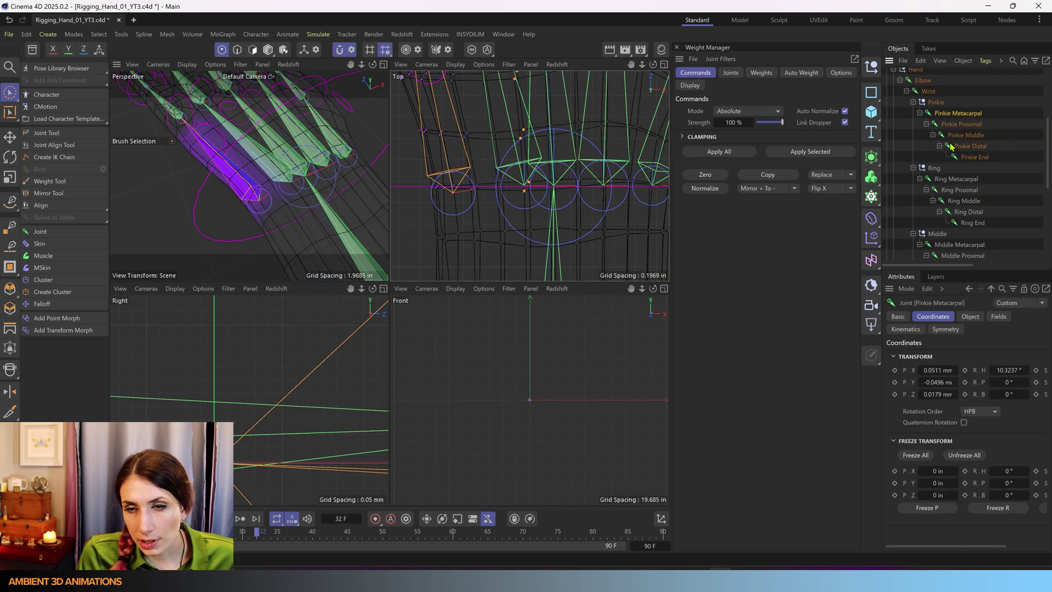
left_click(955, 127)
left_click(958, 137)
left_click(963, 148)
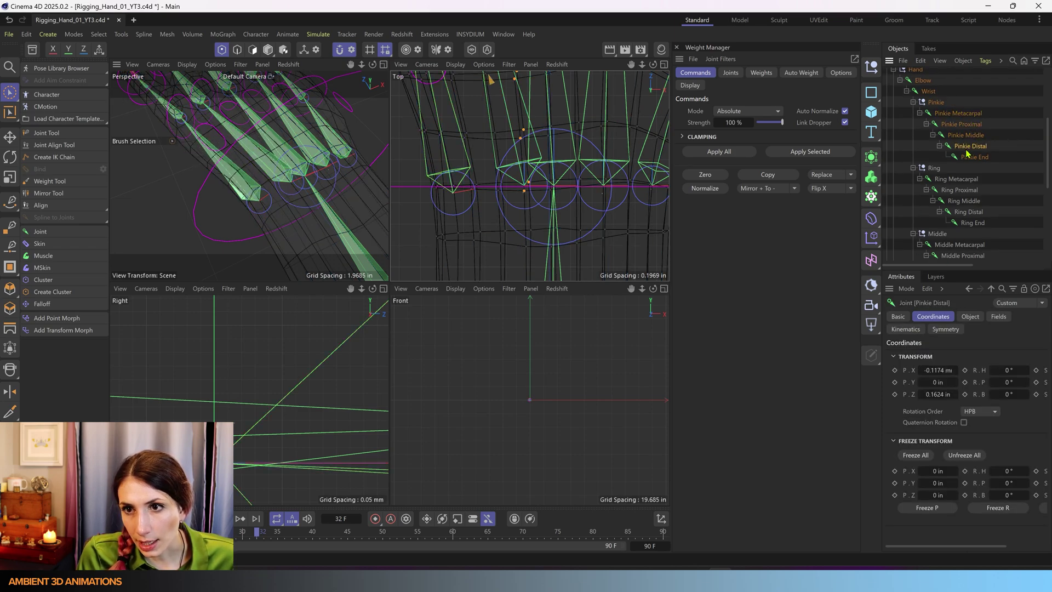
- Select the Ring Metacarpal joint, widen the object list until its tags show, and open its Constraint tag settings
left_click(965, 181)
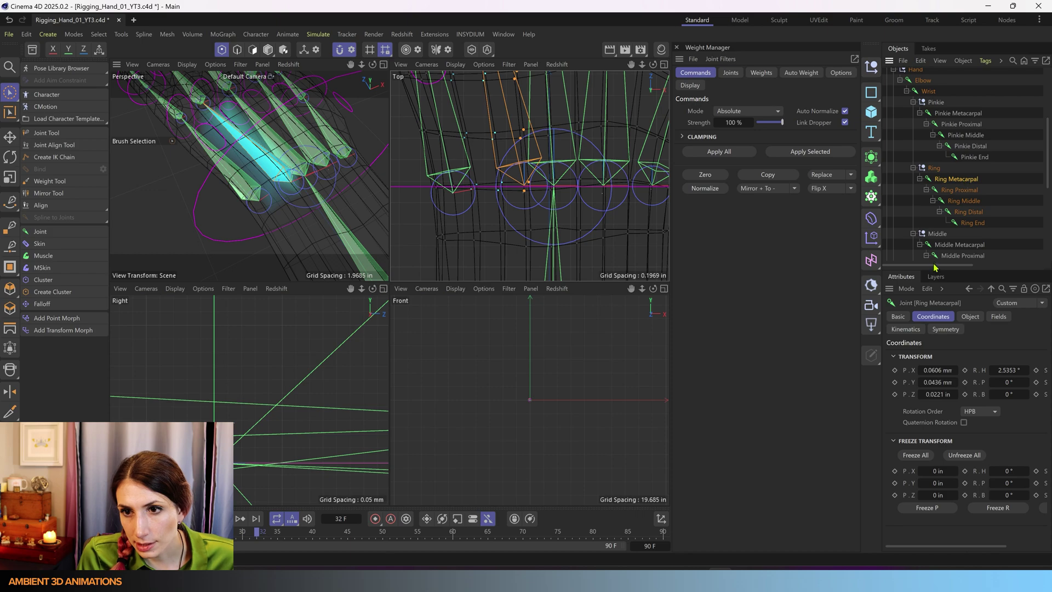
left_click_drag(934, 266, 961, 266)
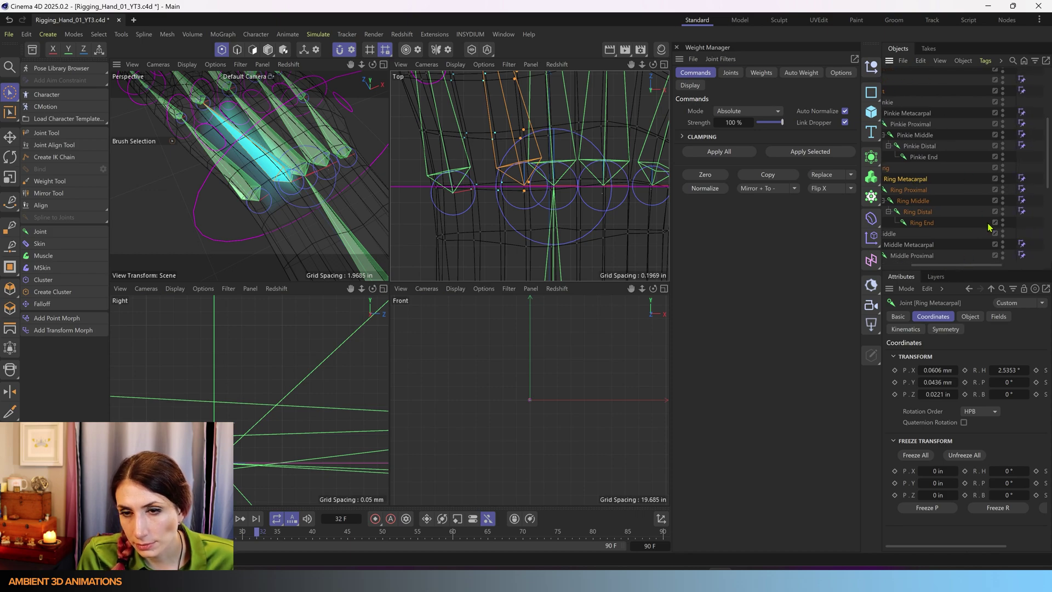
left_click_drag(980, 266, 958, 265)
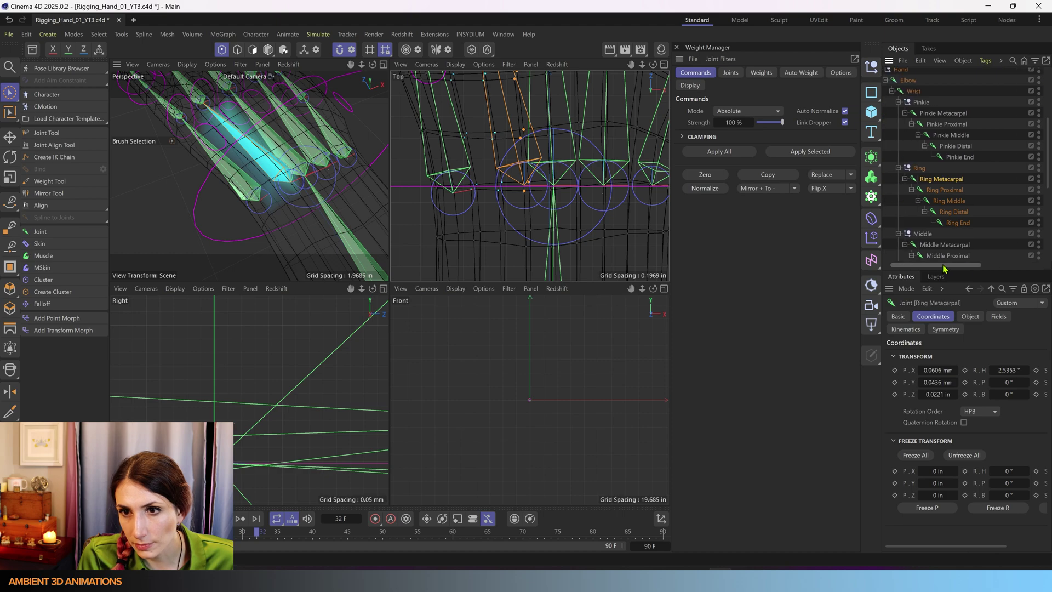
left_click(953, 190)
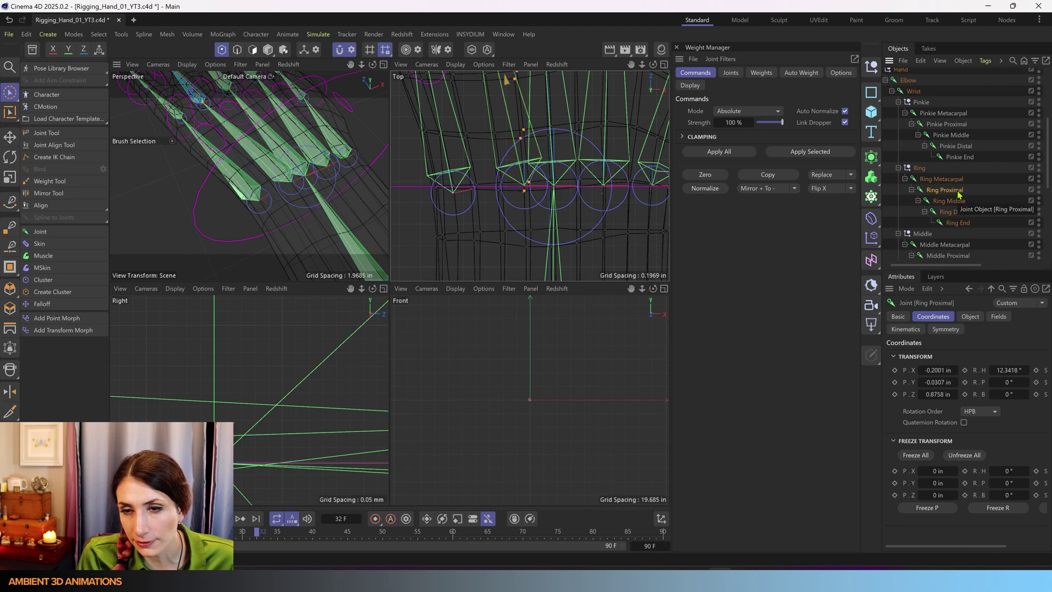
left_click(954, 180)
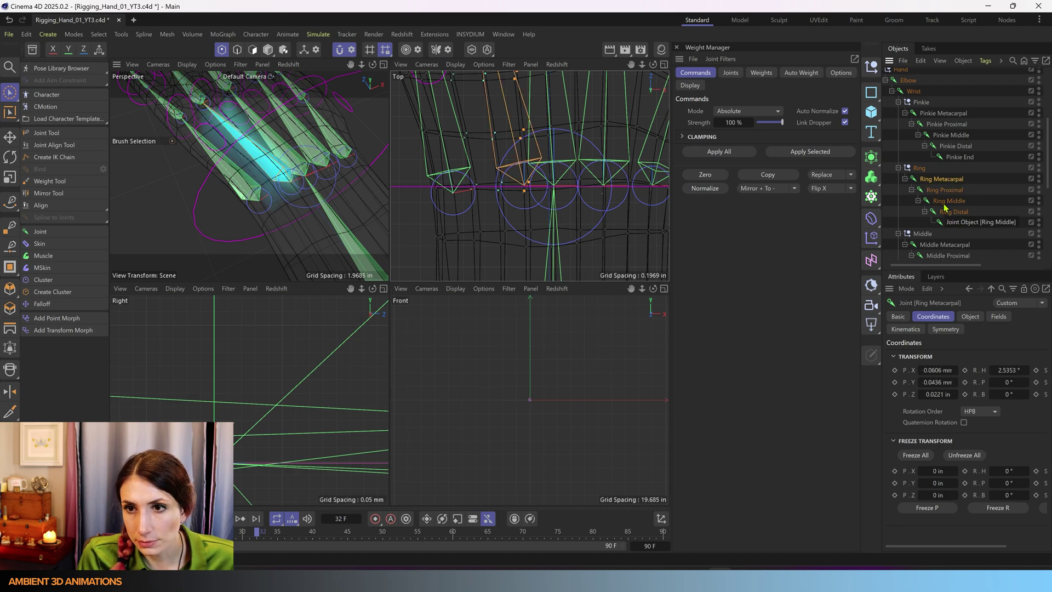
left_click_drag(877, 265, 762, 265)
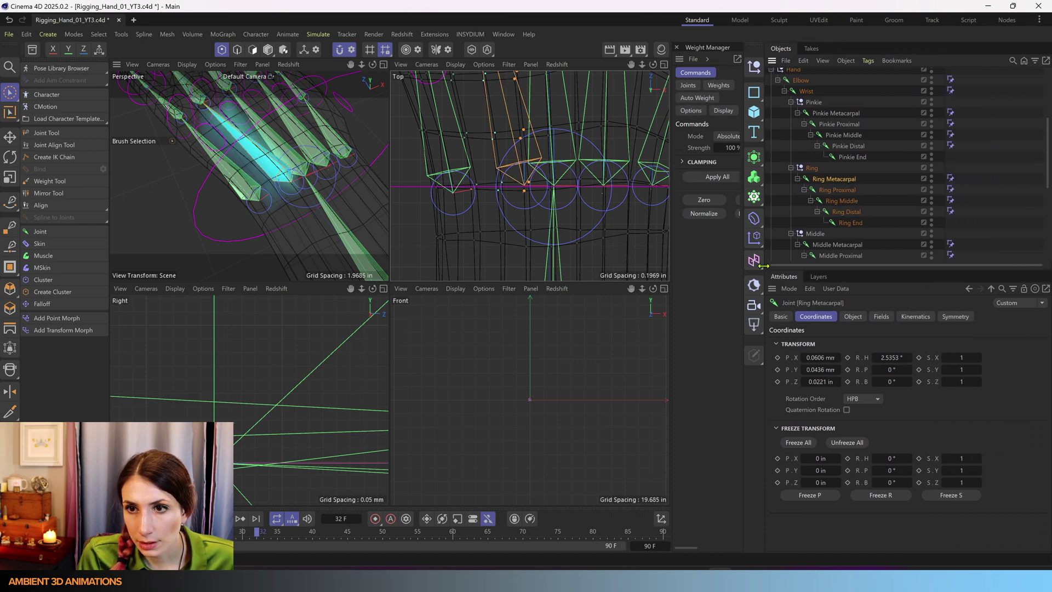
left_click(951, 180)
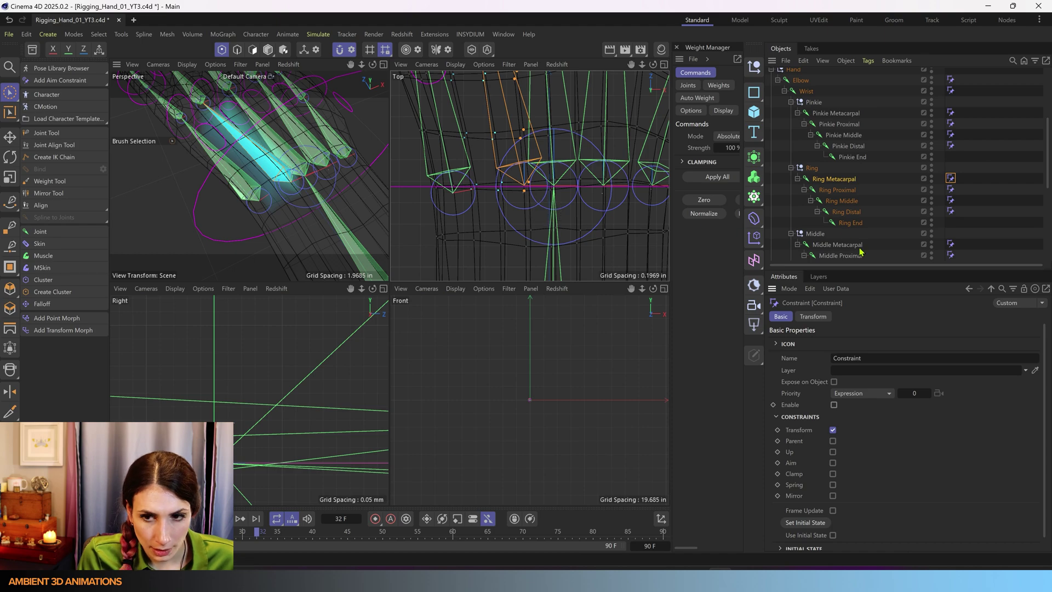
- Switch to Model mode and move the Ring Metacarpal joint along X toward the pinkie metacarpal in the Top view
left_click(268, 49)
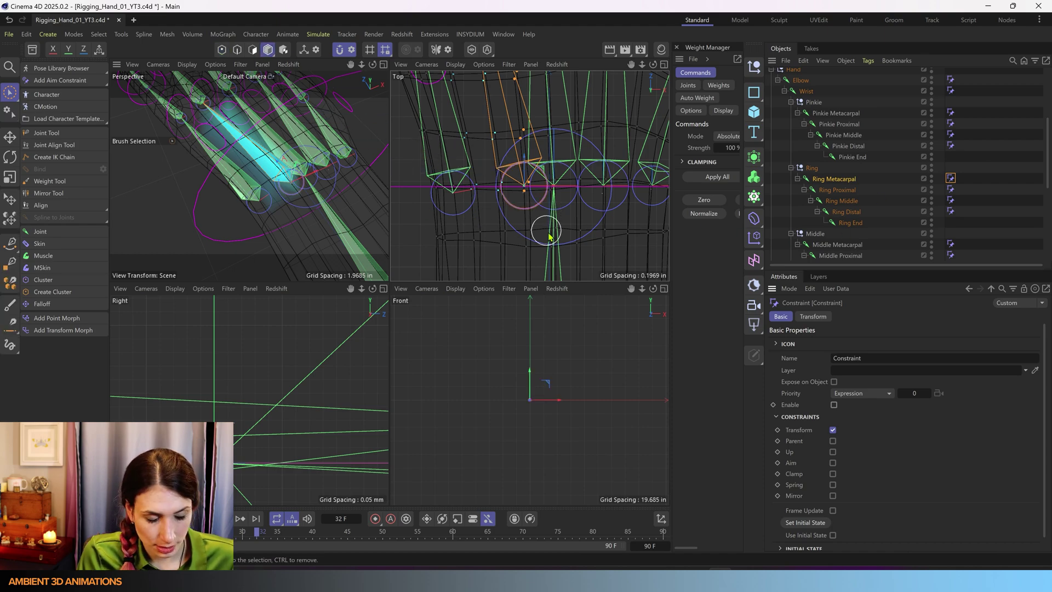
key("e")
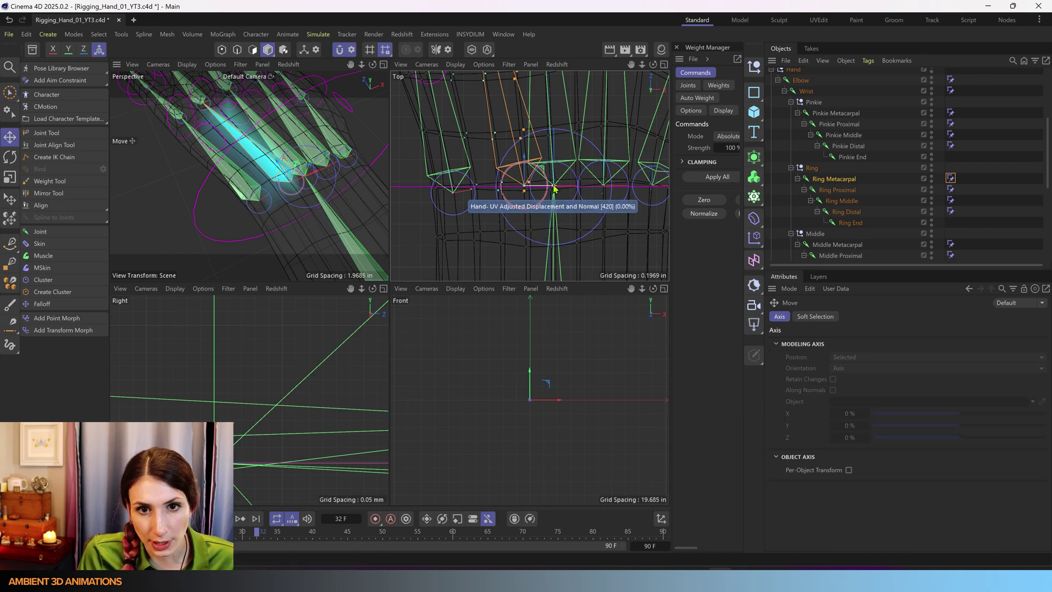
left_click_drag(553, 189, 531, 188)
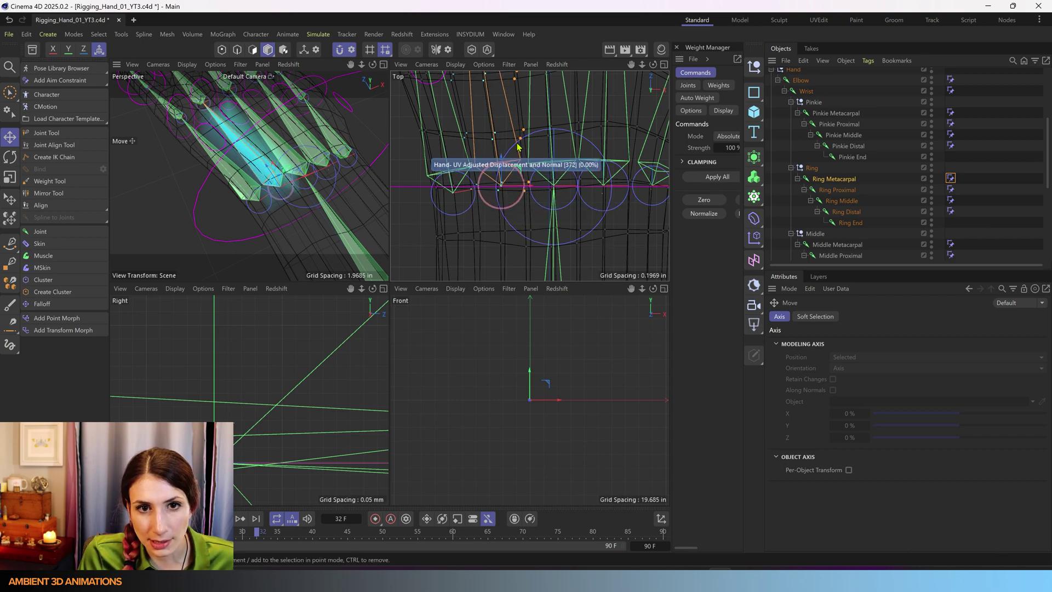
middle_click_drag(517, 146, 557, 271, "alt")
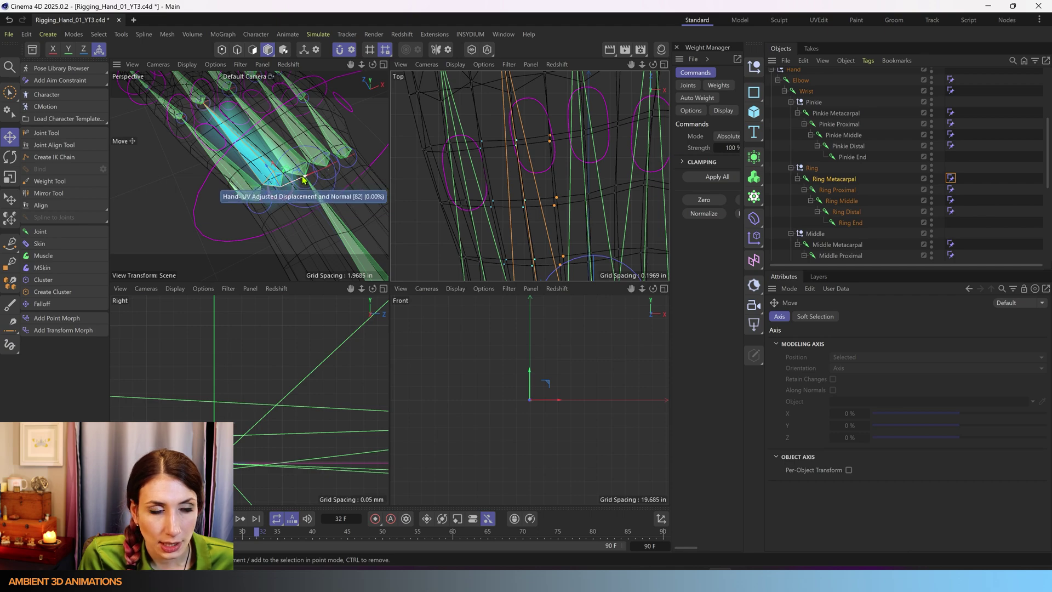
middle_click_drag(571, 133, 493, 104, "alt")
middle_click_drag(505, 205, 549, 206, "alt")
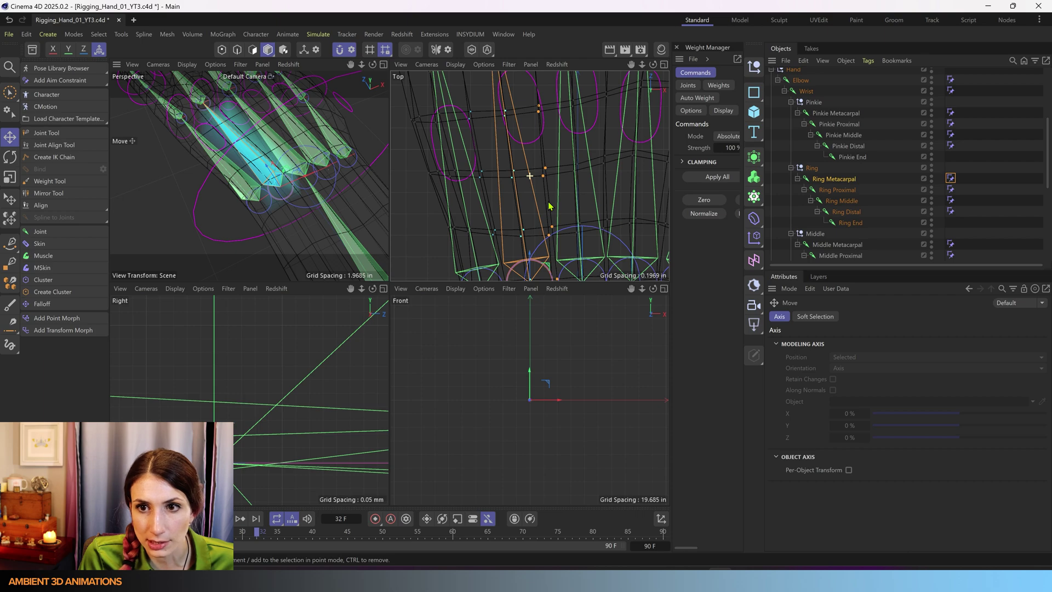
- Enable the Ring Metacarpal joint's constraint to compare the joint's position in the Top view, and disable the constraint again
left_click(950, 181)
left_click(834, 405)
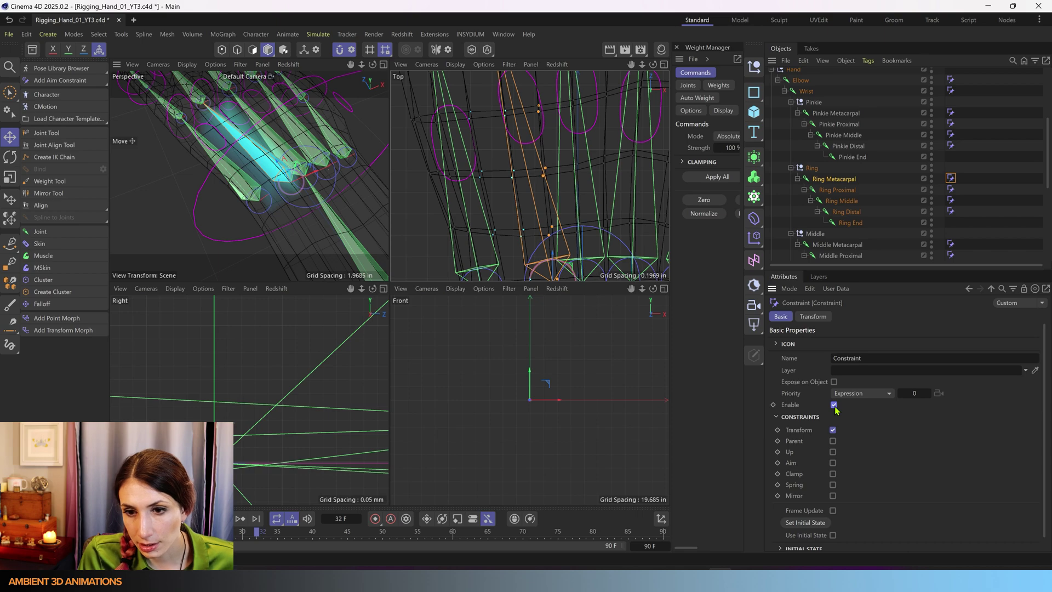
scroll(602, 246, "down", 3)
middle_click_drag(601, 248, 578, 198, "alt")
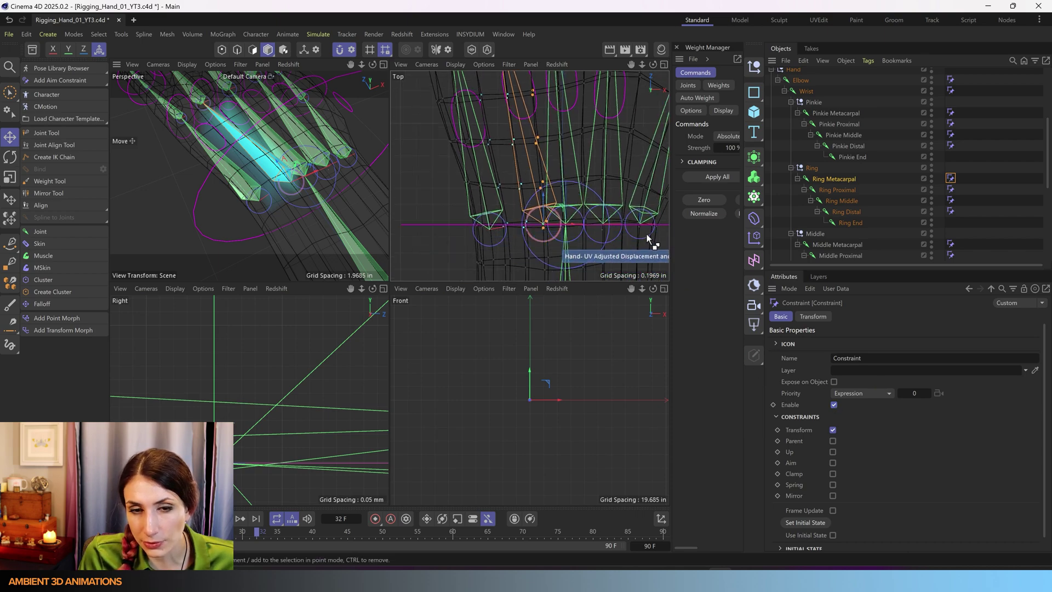
left_click(833, 405)
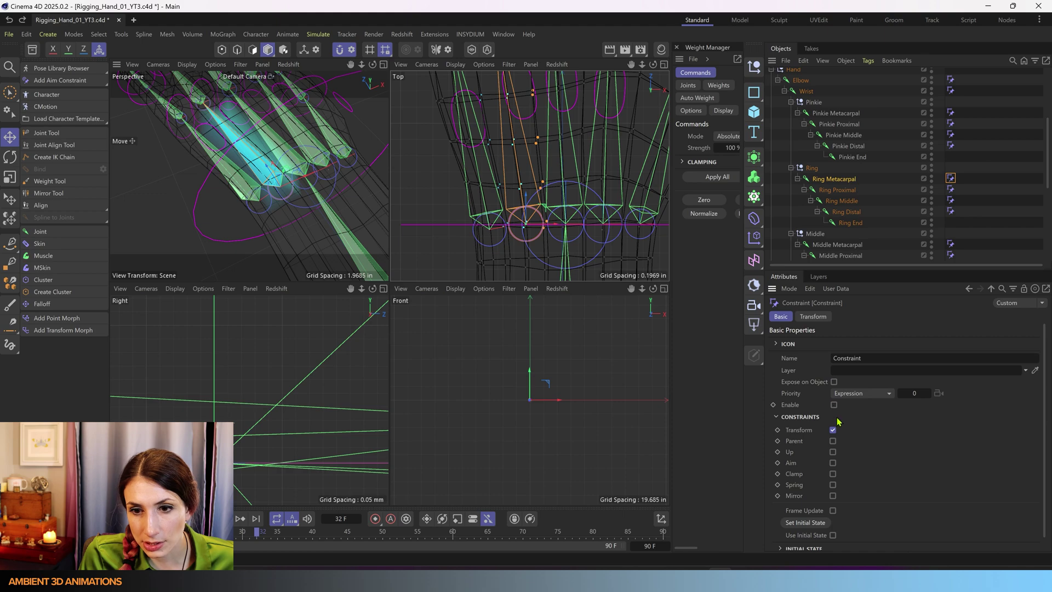
- Select the Ring Metacarpal Control in the control hierarchy and check that axis snapping is on in the modeling settings
scroll(822, 209, "up", 5)
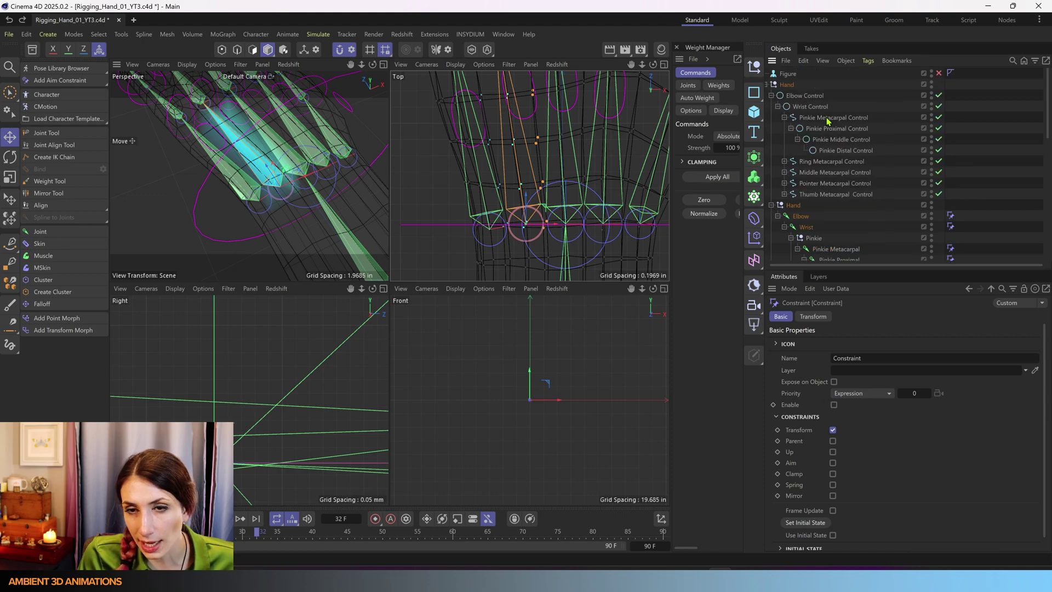
left_click(826, 118)
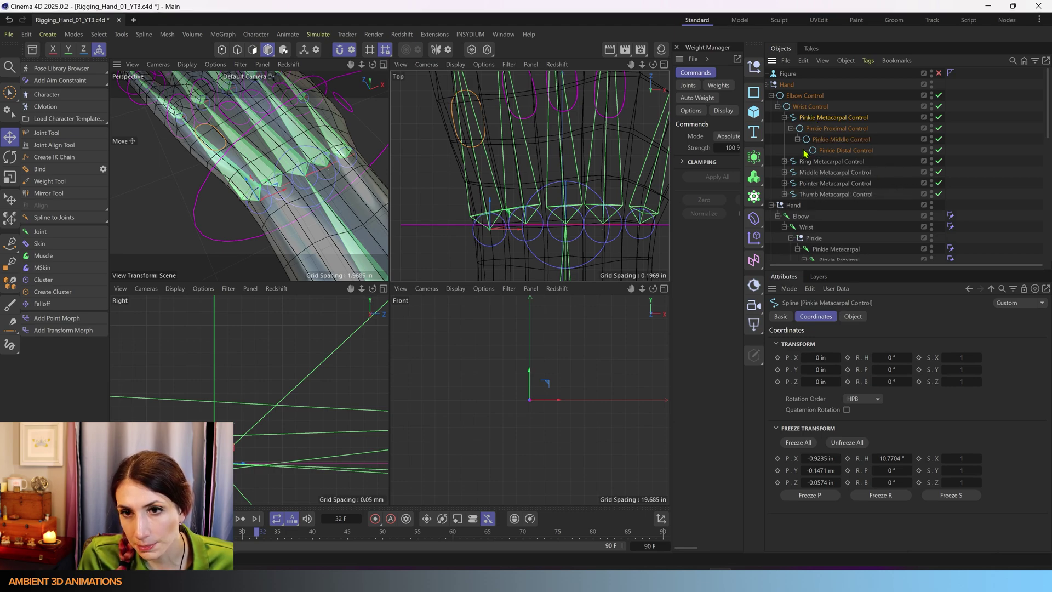
left_click(784, 161)
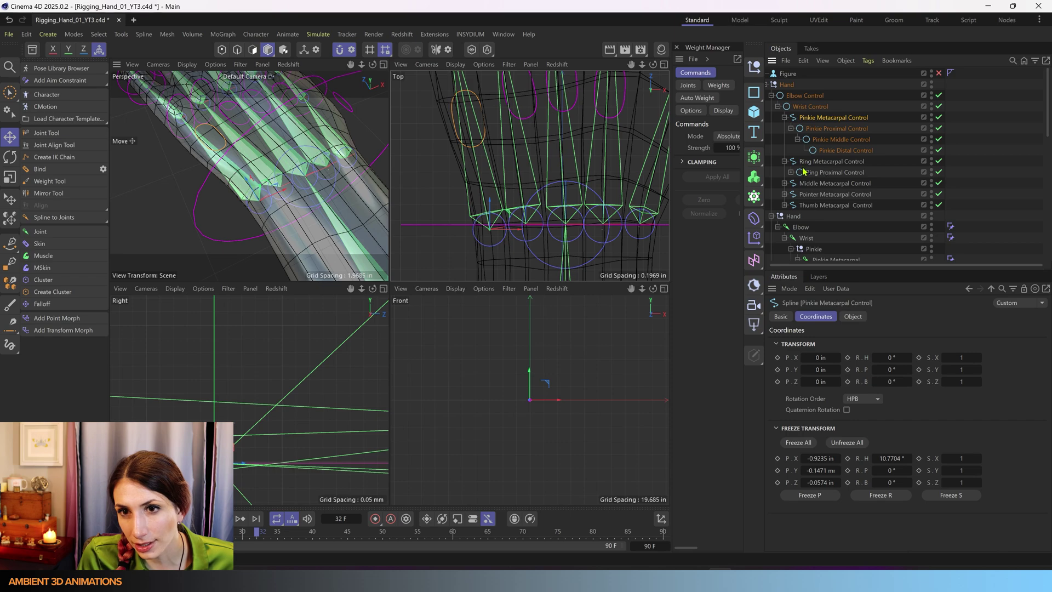
left_click(828, 162)
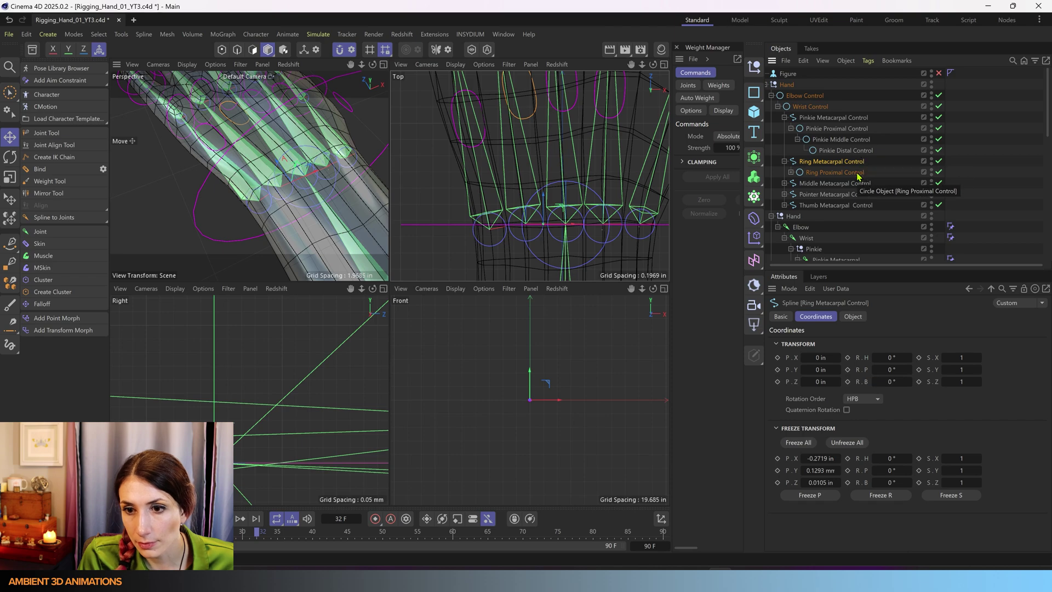
scroll(556, 233, "up", 5)
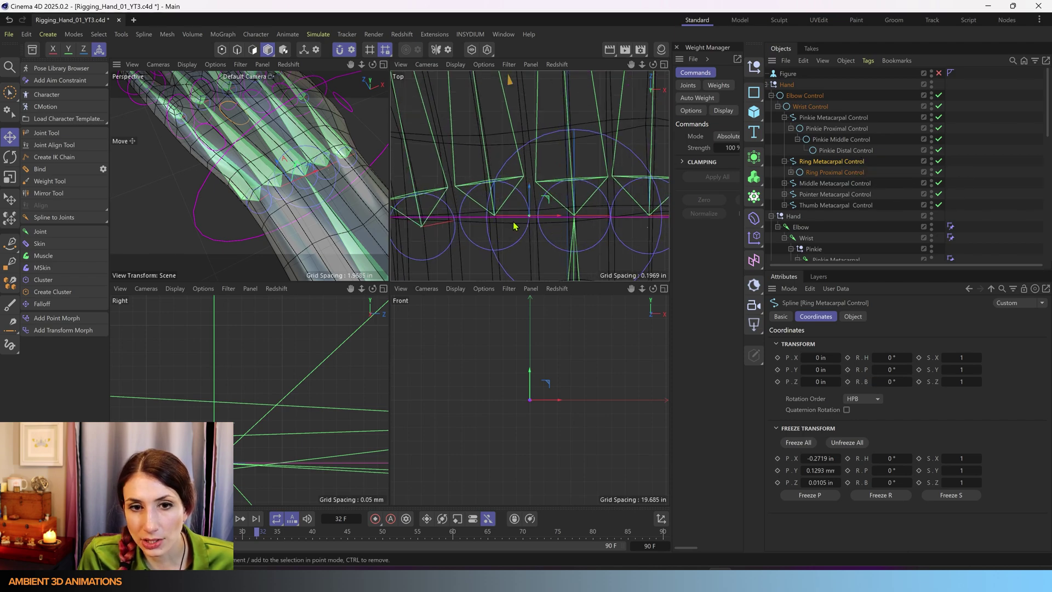
left_click(351, 50)
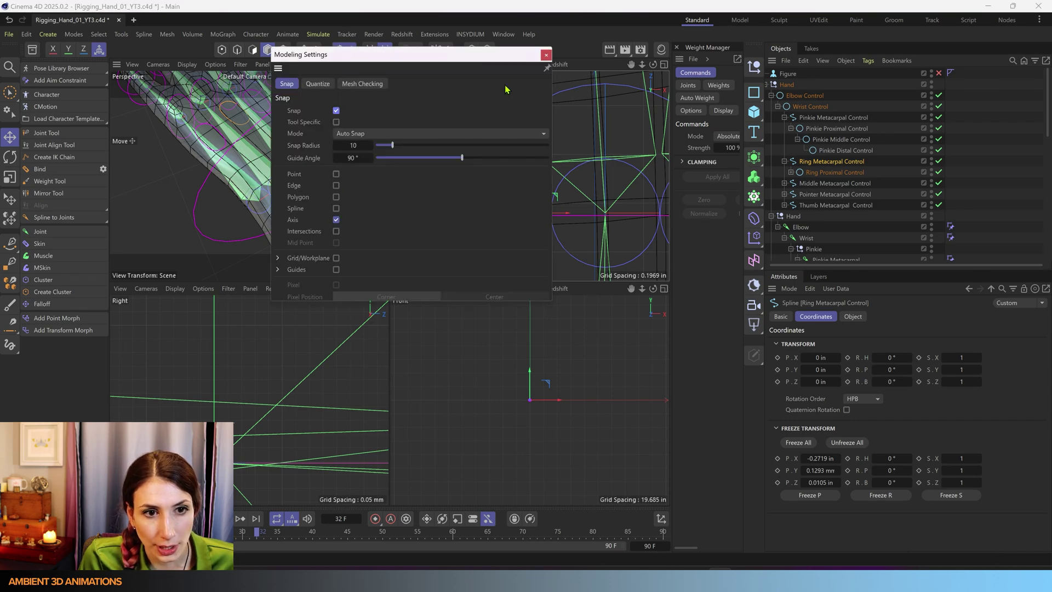
left_click(545, 55)
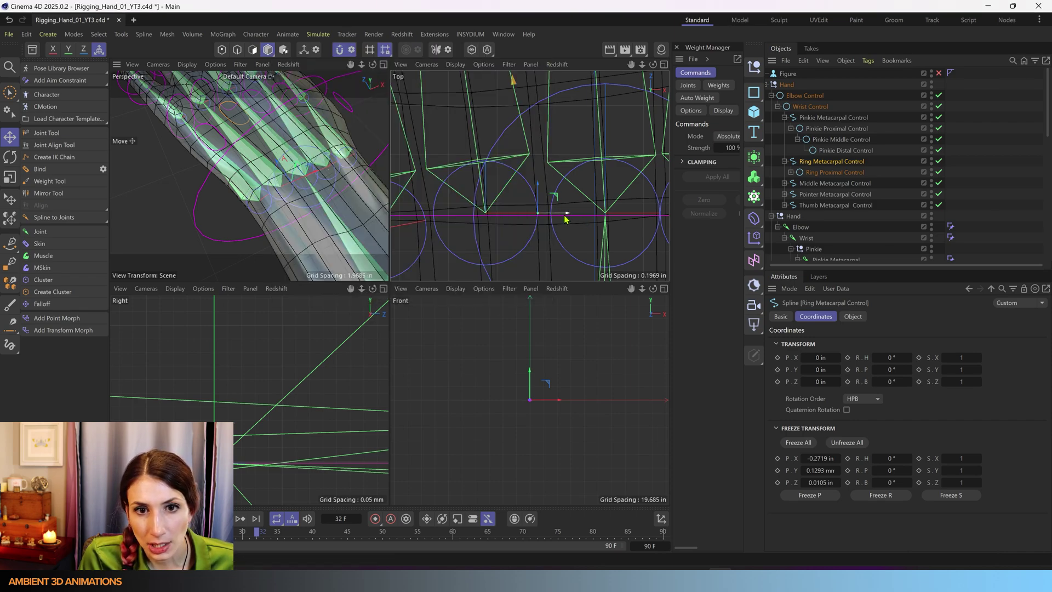
- Move the Ring Metacarpal Control about -0.2111 in along X onto the base of the ring metacarpal joint and freeze its position
left_click_drag(566, 215, 516, 219)
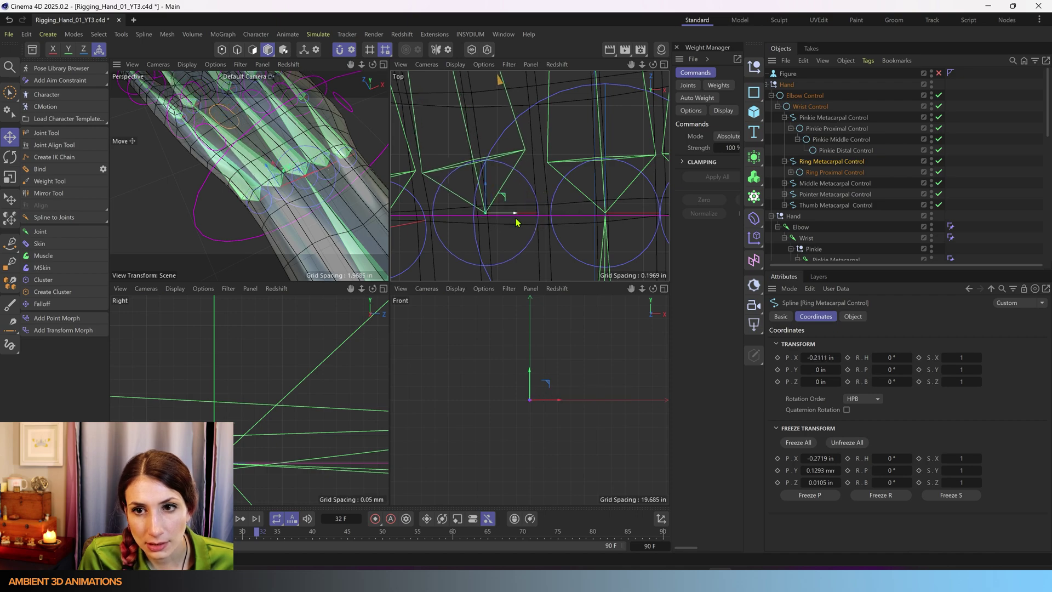
key("ctrl+z")
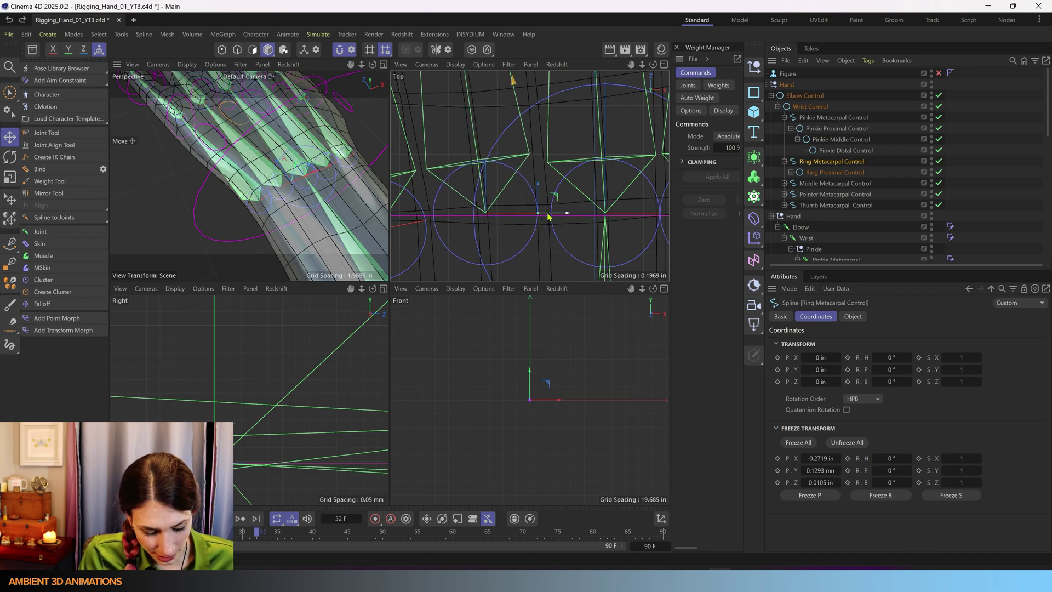
left_click_drag(564, 217, 513, 215)
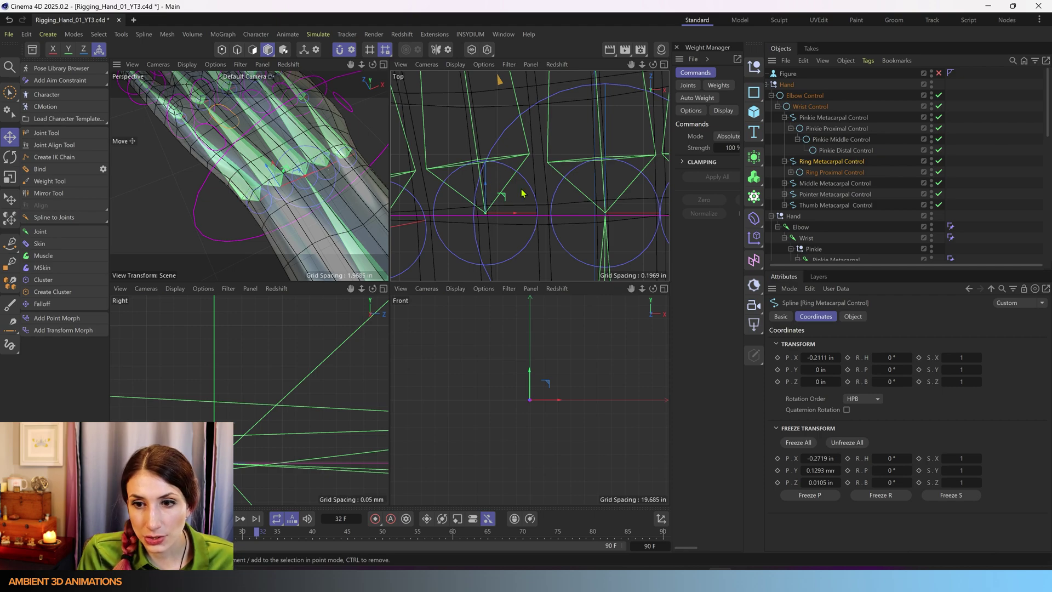
left_click(828, 496)
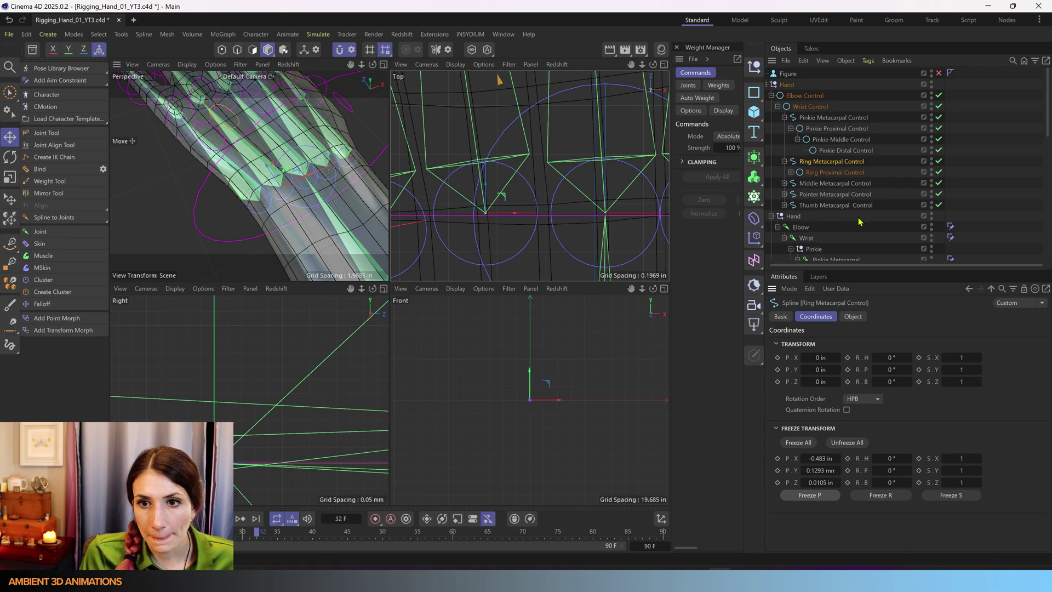
- Enable the Ring Metacarpal joint's constraint again and inspect the metacarpal joints in the maximized Top view
scroll(859, 221, "down", 6)
left_click(951, 128)
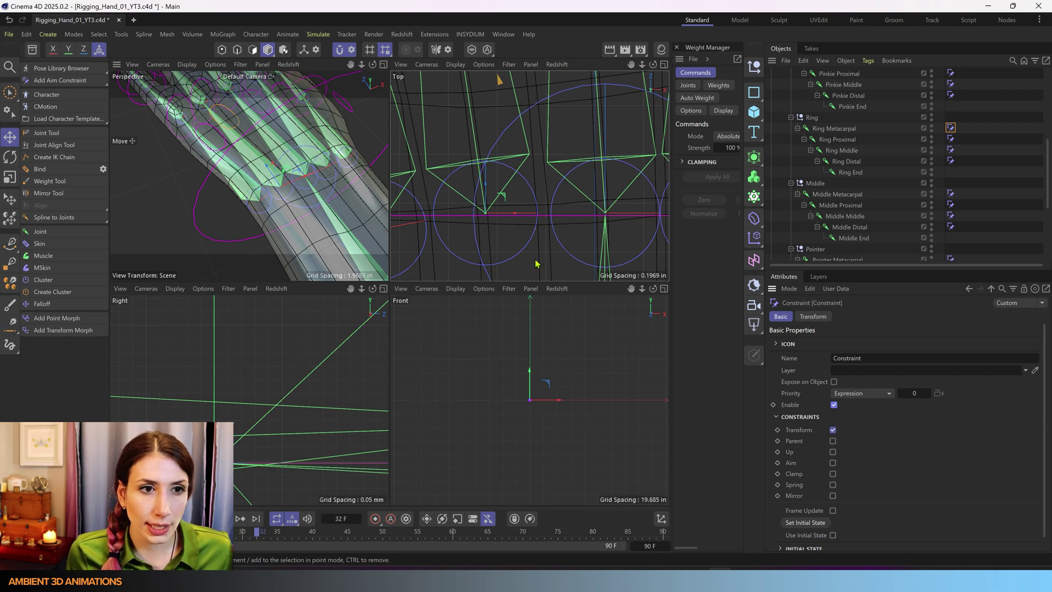
middle_click(484, 226)
scroll(438, 246, "down", 6)
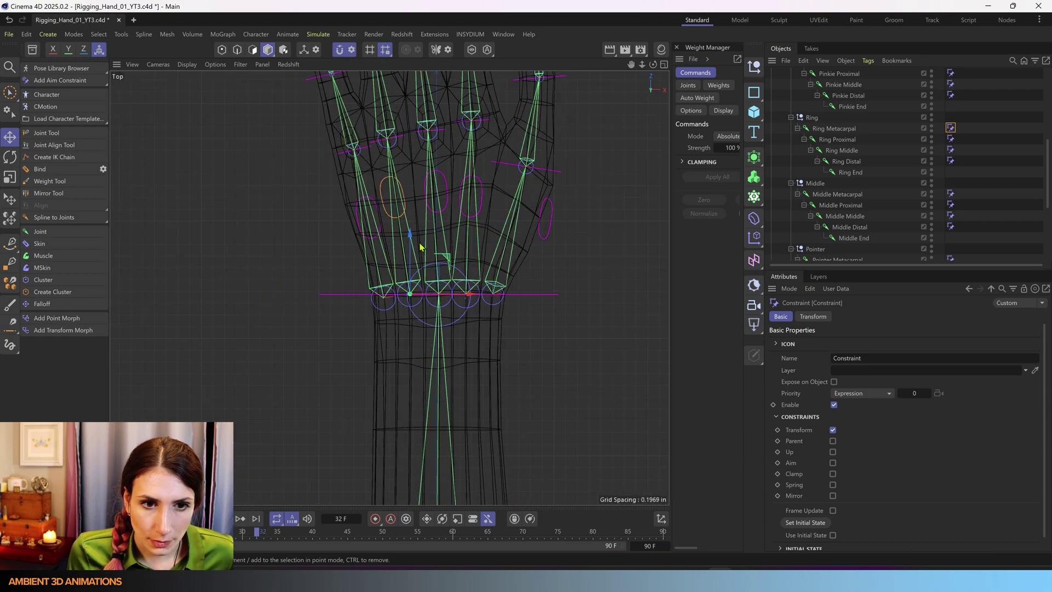
scroll(420, 248, "up", 2)
scroll(415, 286, "up", 2)
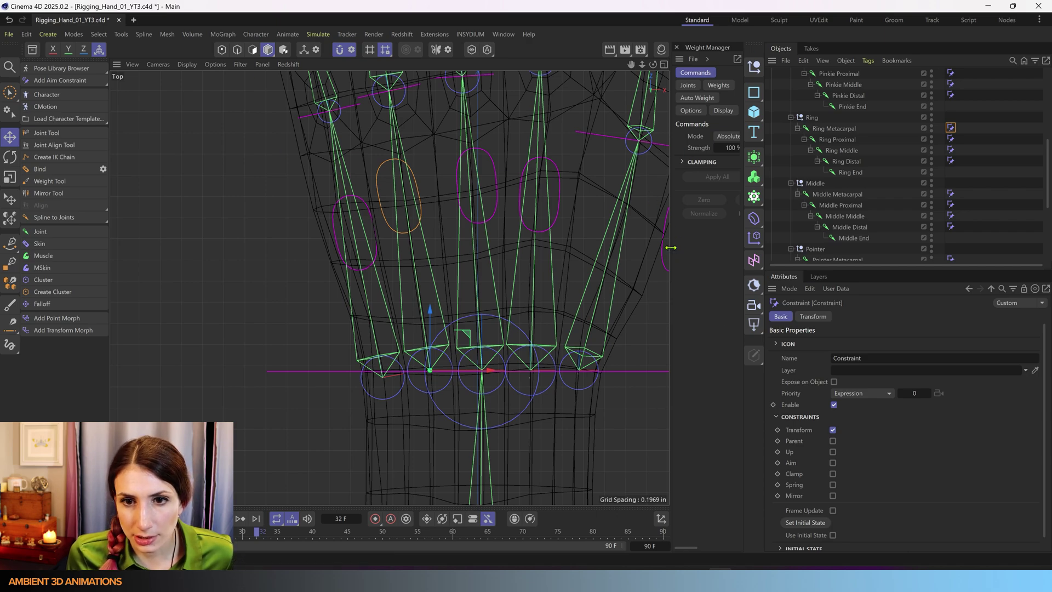
- Widen the Weight Manager, switch to Points mode, and clear the object selection
left_click_drag(670, 248, 534, 246)
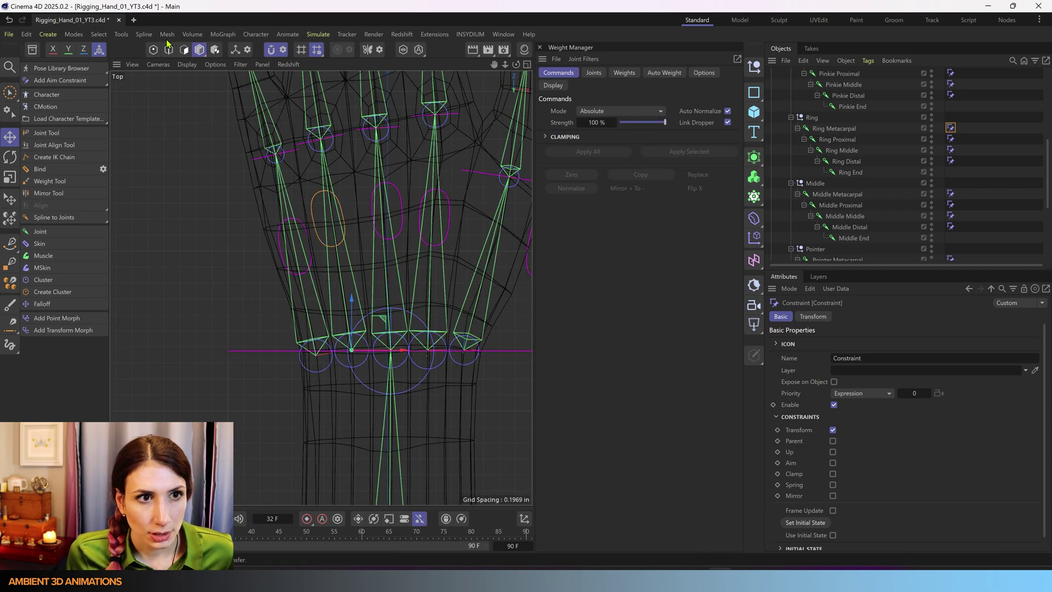
left_click(154, 51)
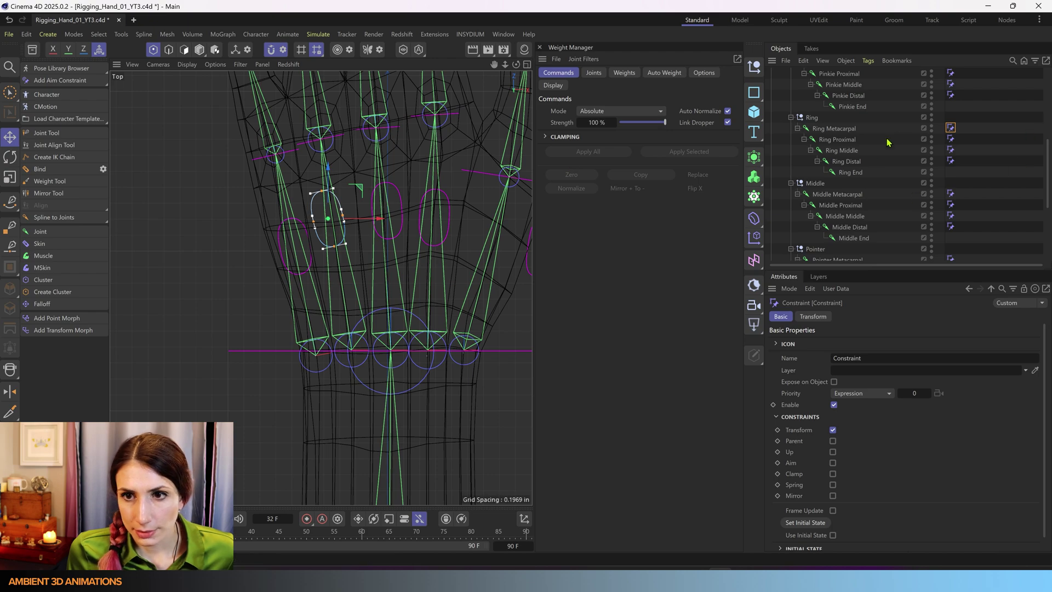
left_click(986, 160)
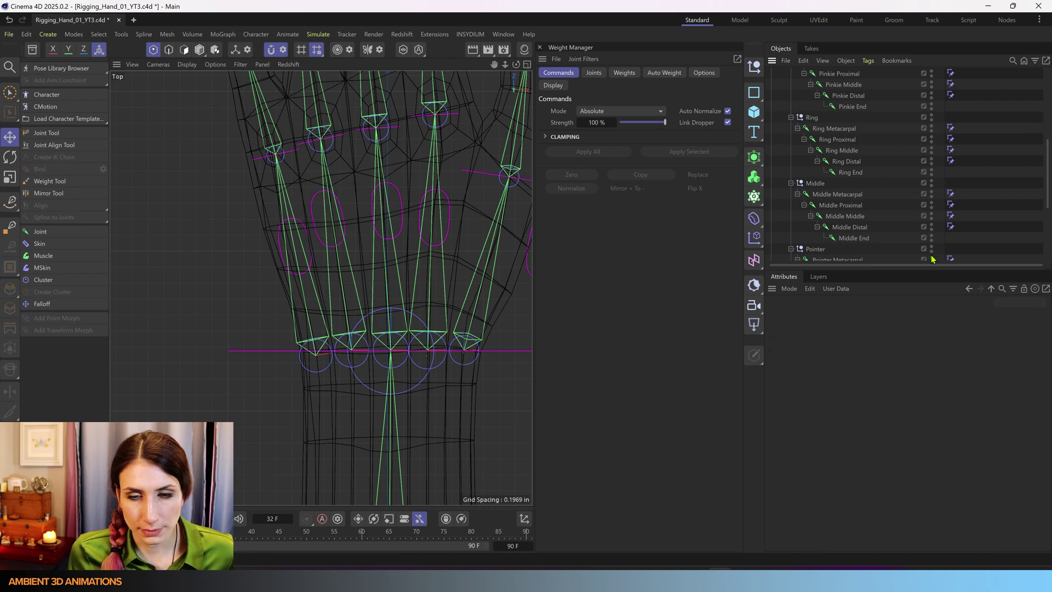
- Enable the Skin under the hand mesh and select the mesh's Weight tag to display the joint weights in the Top view
scroll(886, 229, "down", 5)
left_click(825, 234)
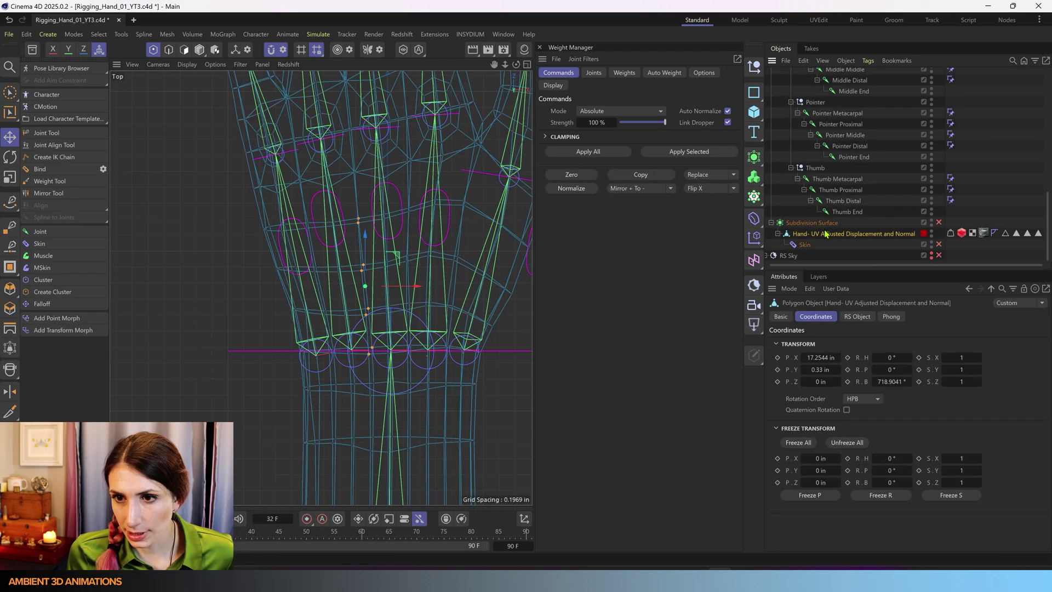
left_click(952, 234)
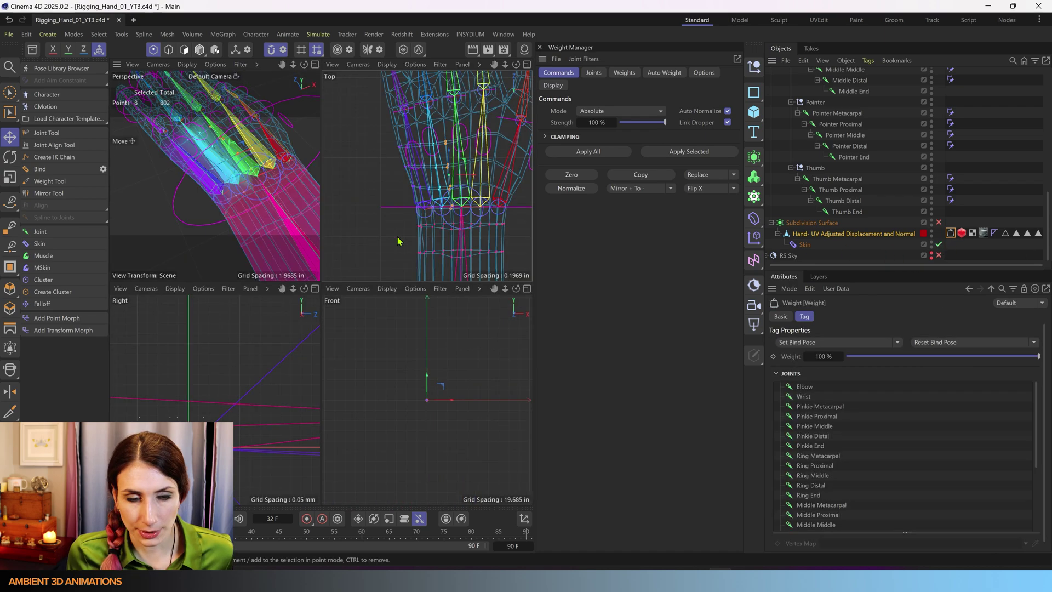
middle_click(402, 240)
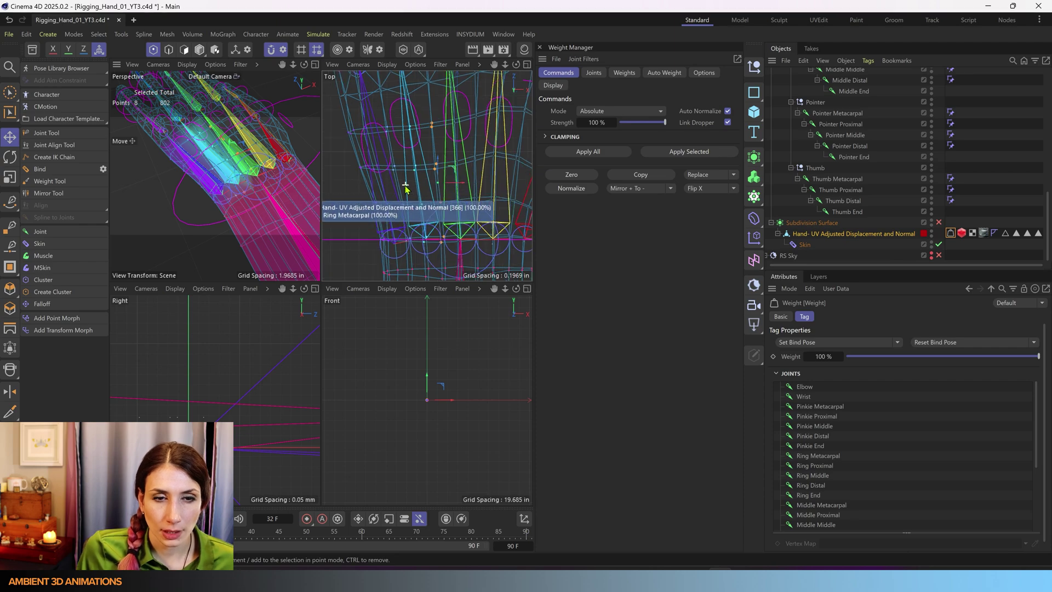
middle_click(416, 202)
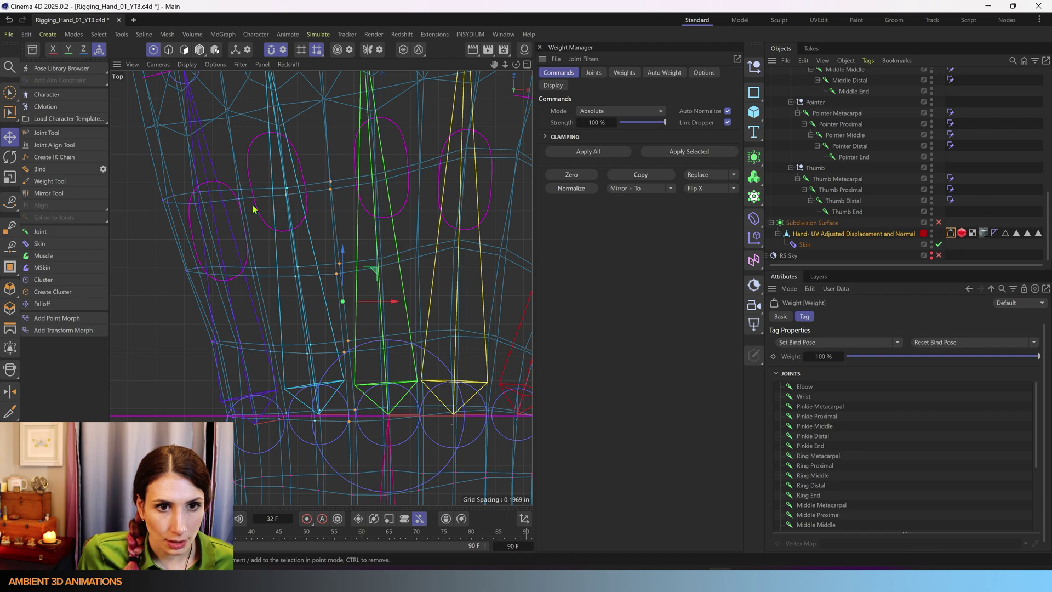
- Activate Brush Selection and apply 100% weight for both the Ring Metacarpal and Middle Metacarpal joints to the selected points between them
left_click(10, 91)
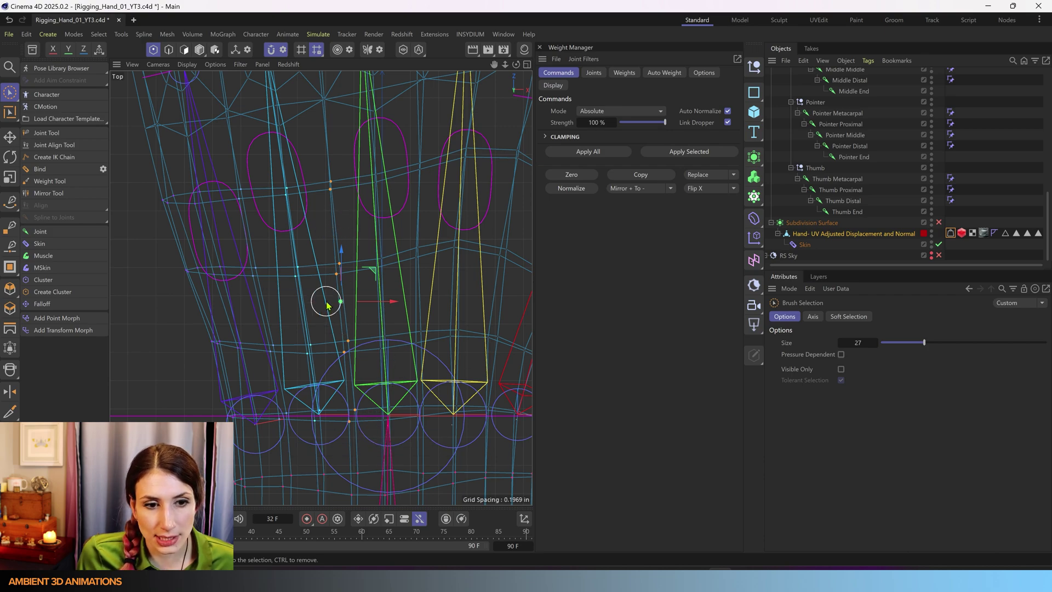
scroll(327, 299, "down", 5)
middle_click_drag(338, 217, 344, 255, "alt")
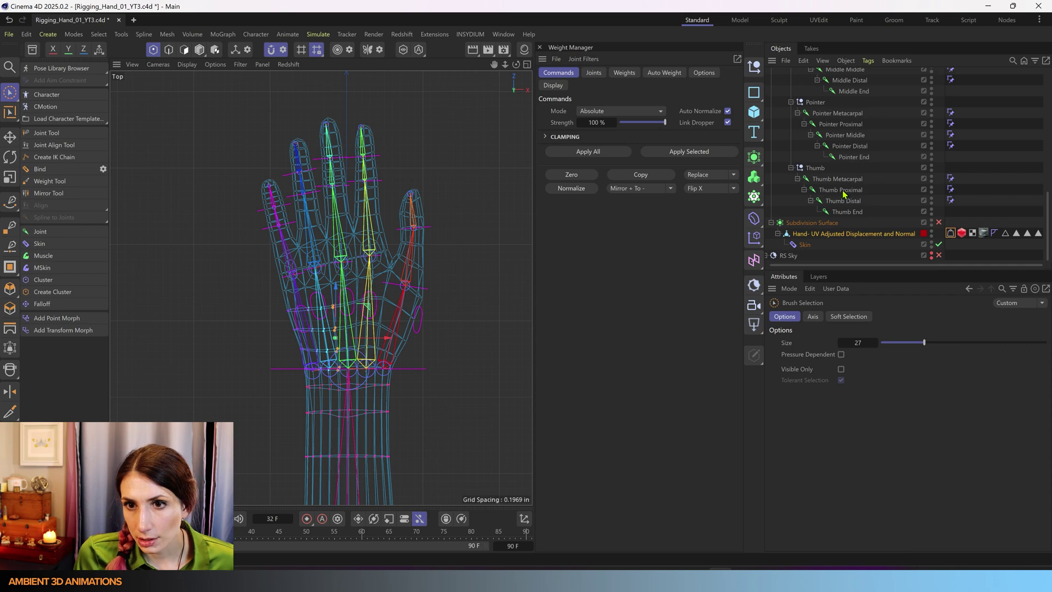
scroll(846, 150, "up", 3)
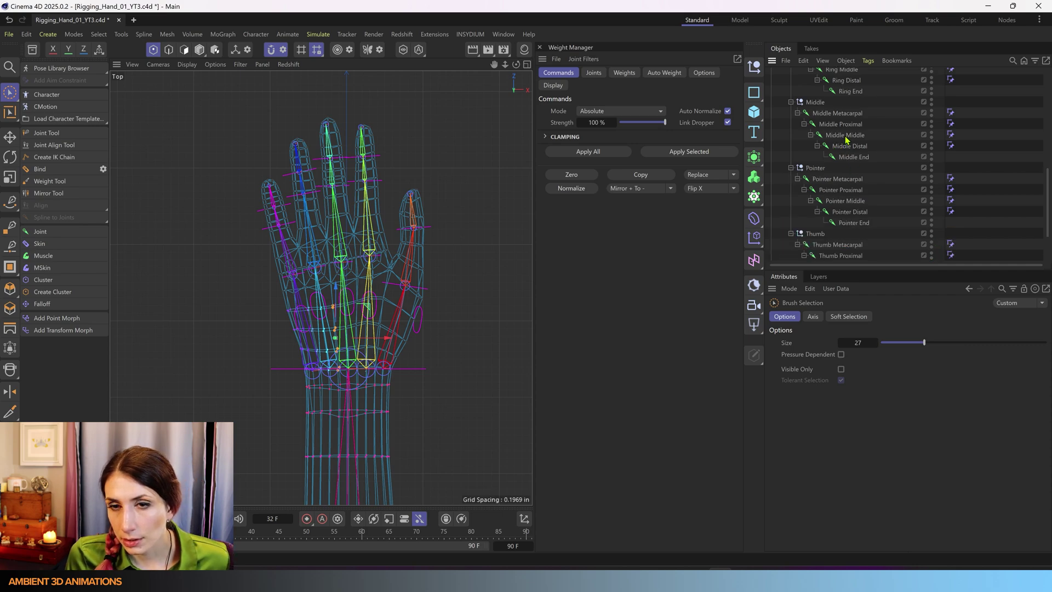
scroll(846, 133, "up", 3)
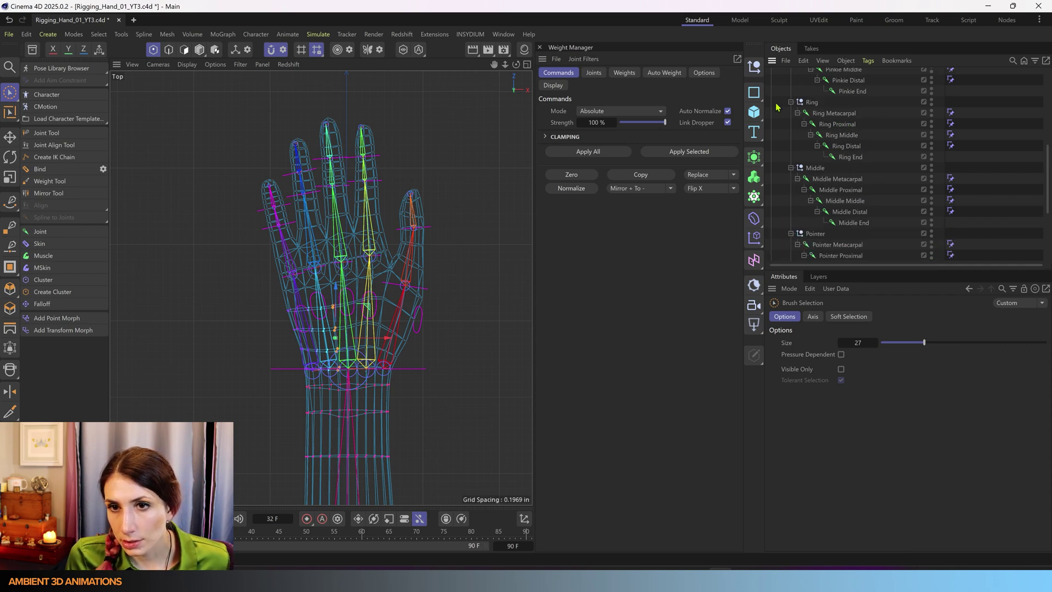
left_click(593, 72)
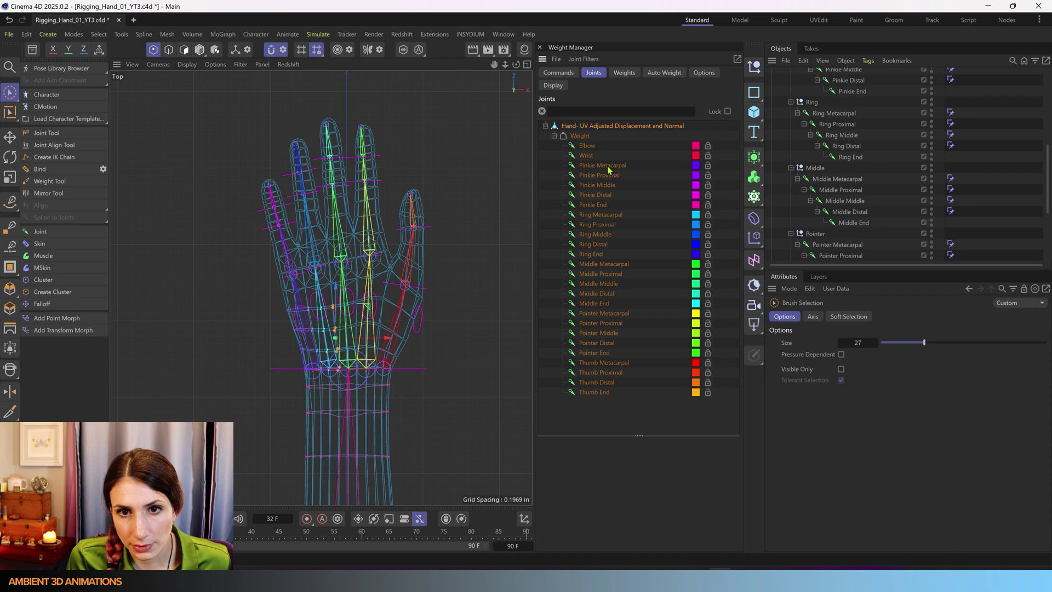
left_click(604, 216)
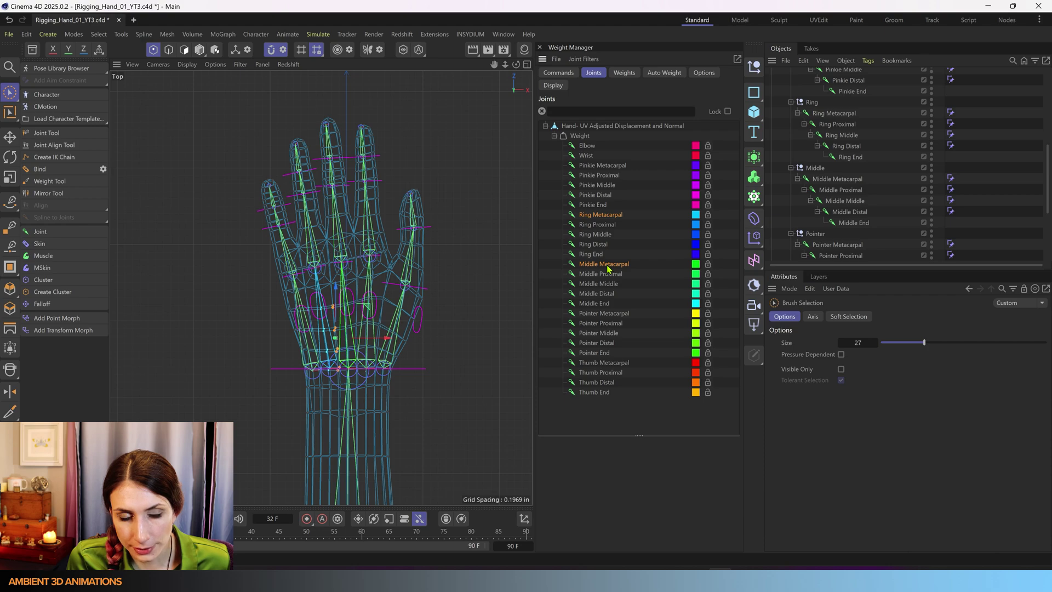
left_click(566, 72)
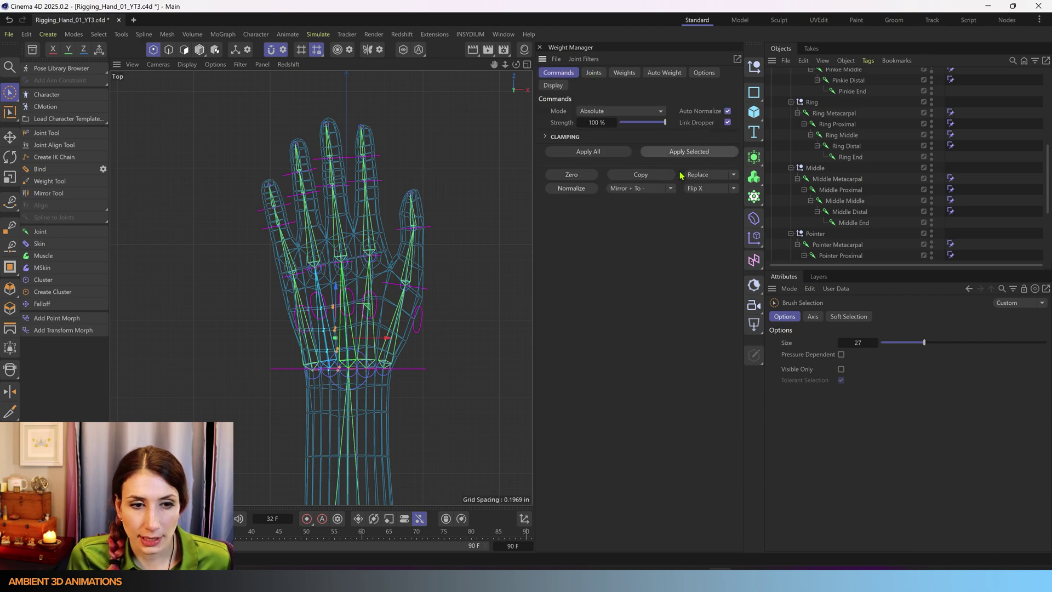
- Brush-select the mesh points along the middle metacarpal and apply 100% weight for the Middle Metacarpal joint to them
scroll(345, 343, "up", 3)
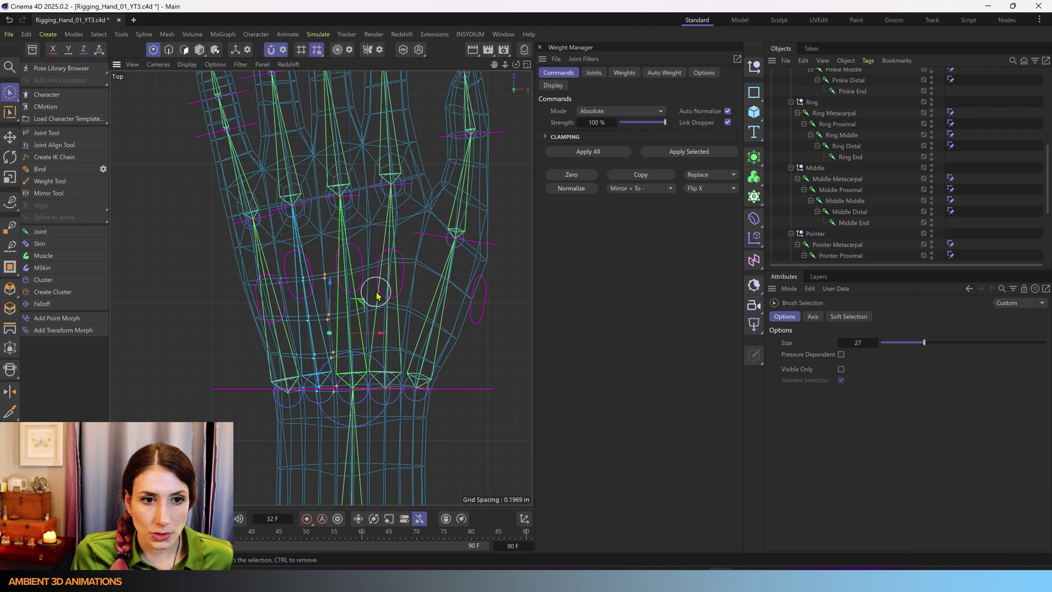
scroll(356, 252, "up", 1)
scroll(354, 307, "up", 1)
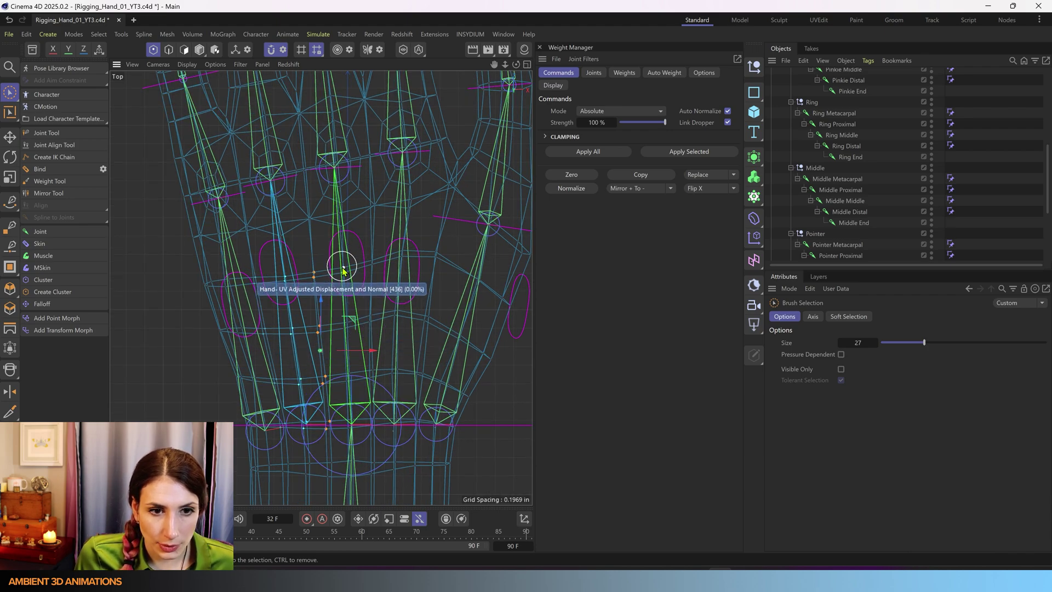
left_click_drag(343, 270, 348, 376)
left_click(155, 392)
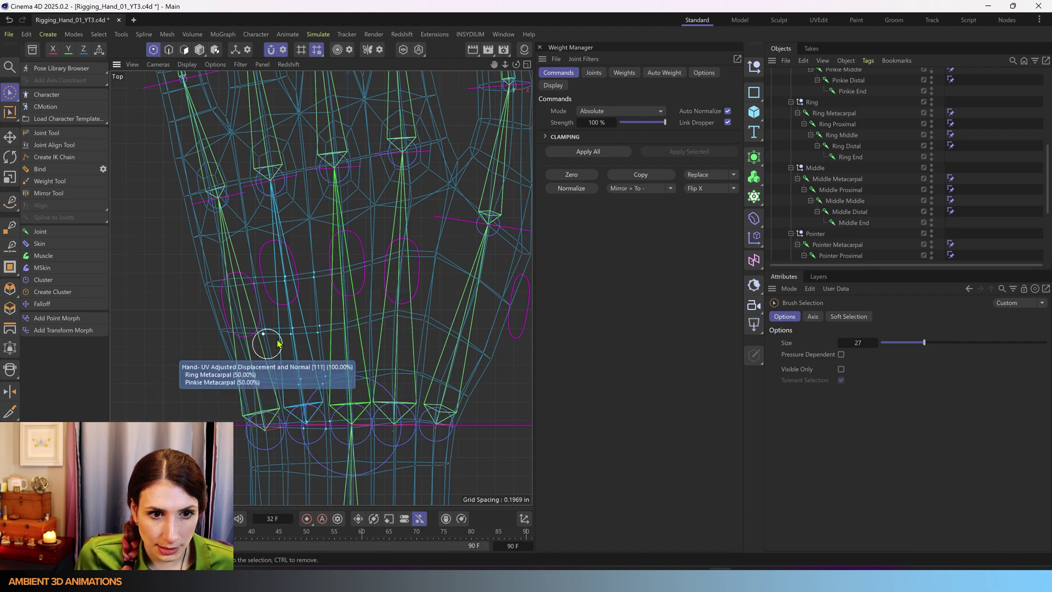
left_click_drag(348, 273, 350, 385)
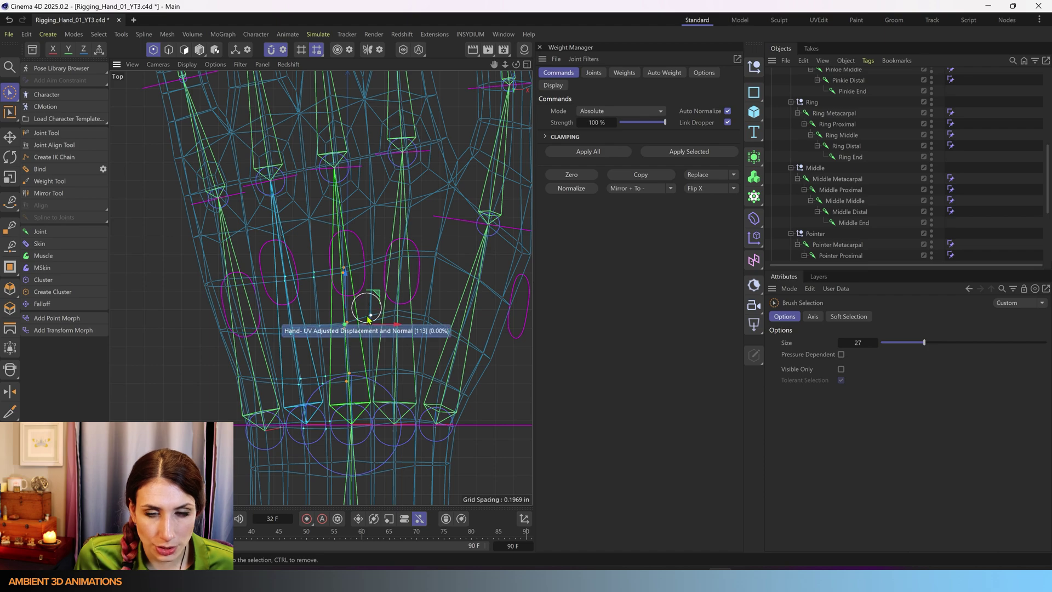
left_click(594, 73)
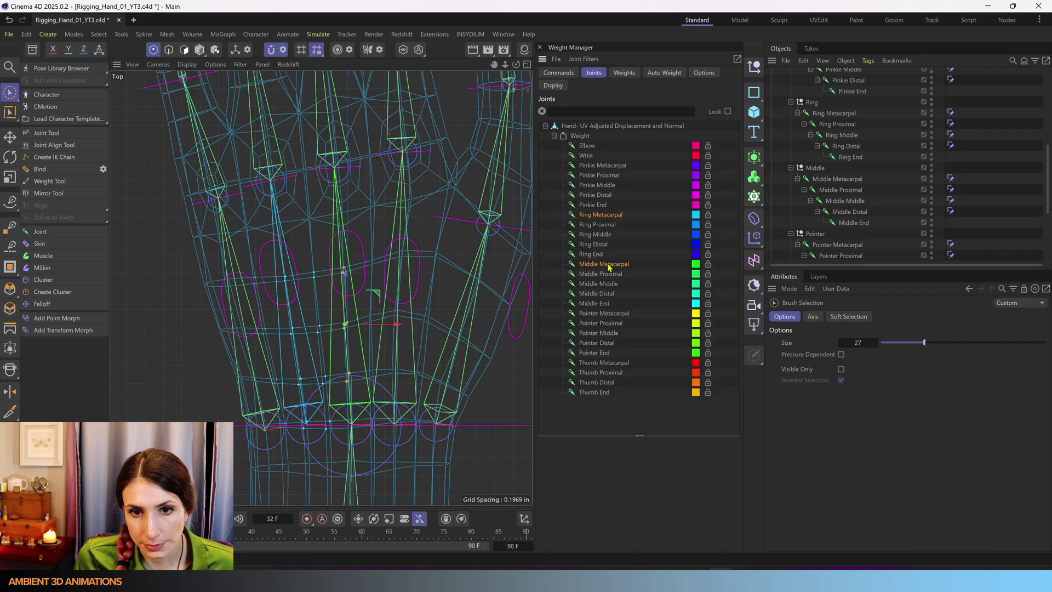
left_click(558, 73)
left_click(694, 153)
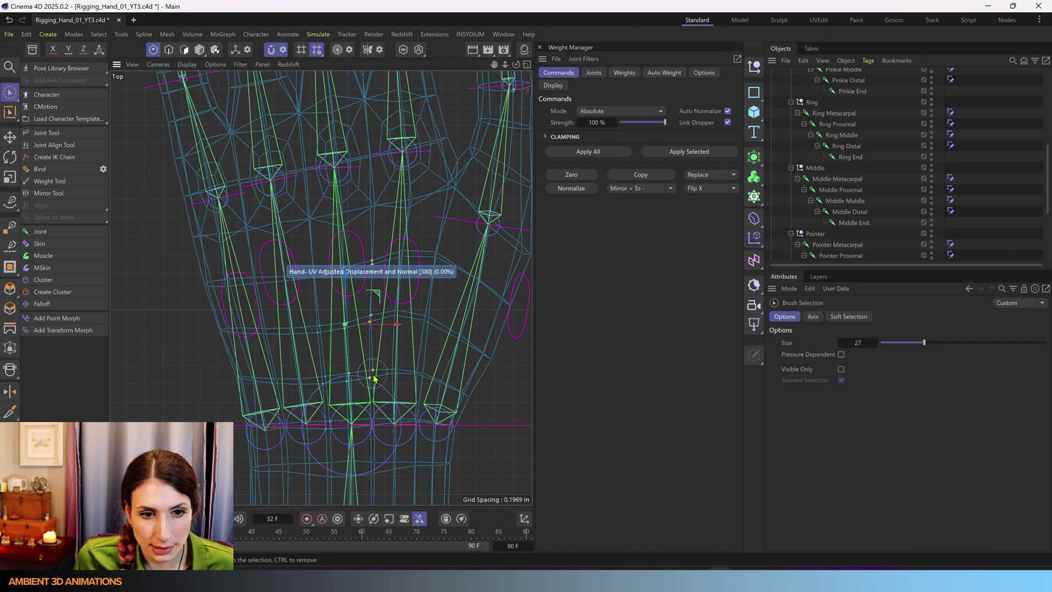
- Brush-select the mesh points between the middle and pointer metacarpals and apply 100% weight for both the Middle Metacarpal and Pointer Metacarpal joints
left_click_drag(374, 375, 373, 376)
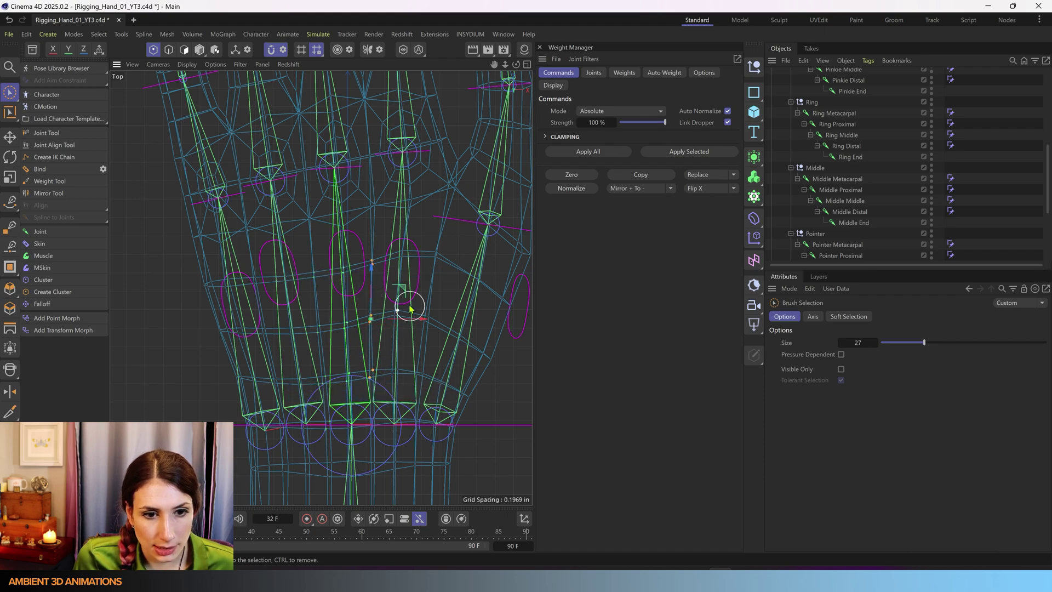
left_click(594, 73)
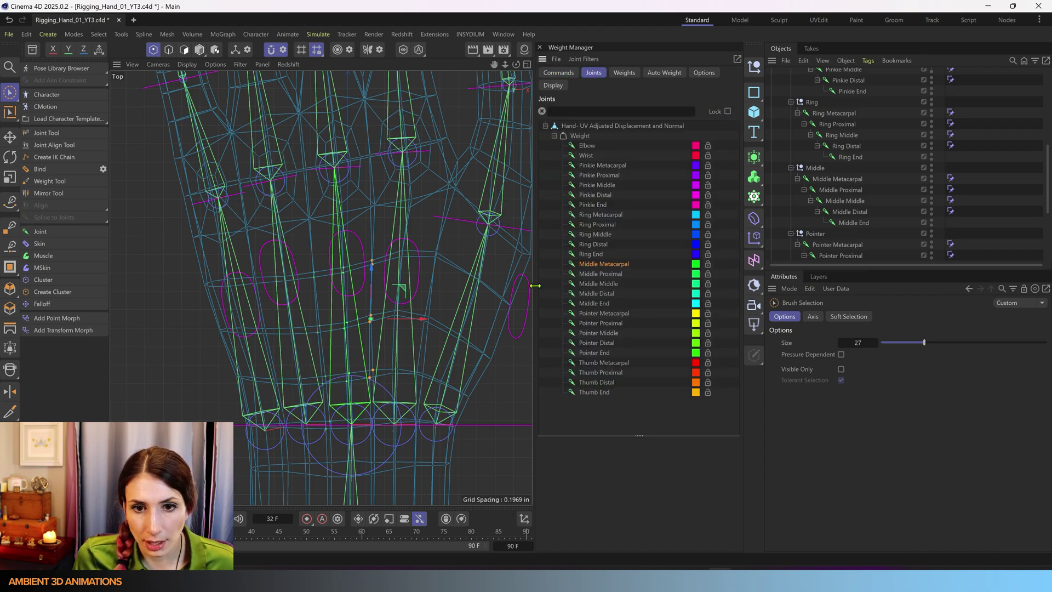
scroll(378, 285, "down", 4)
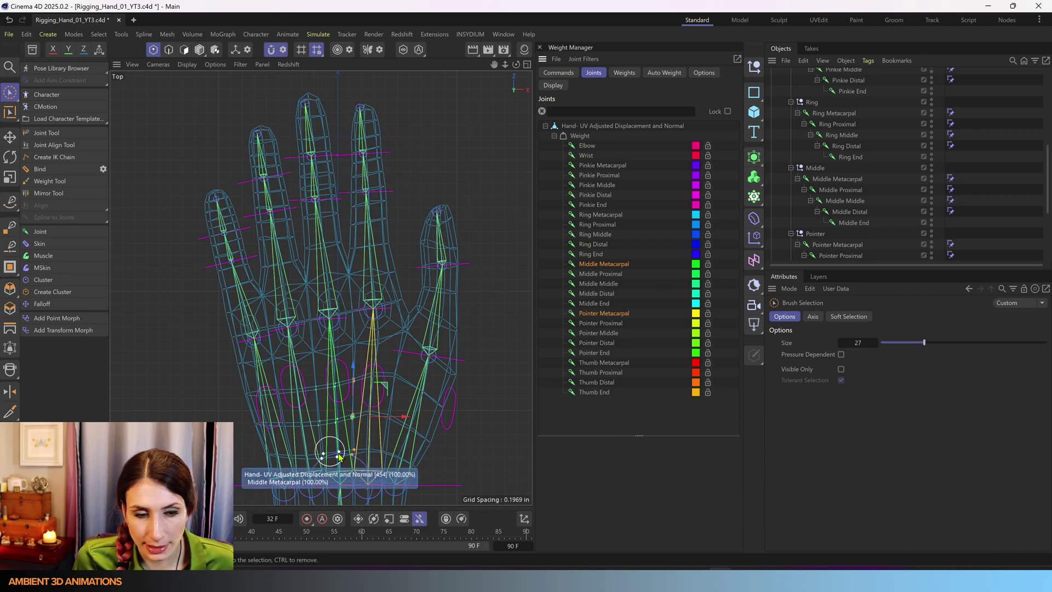
scroll(350, 449, "up", 4)
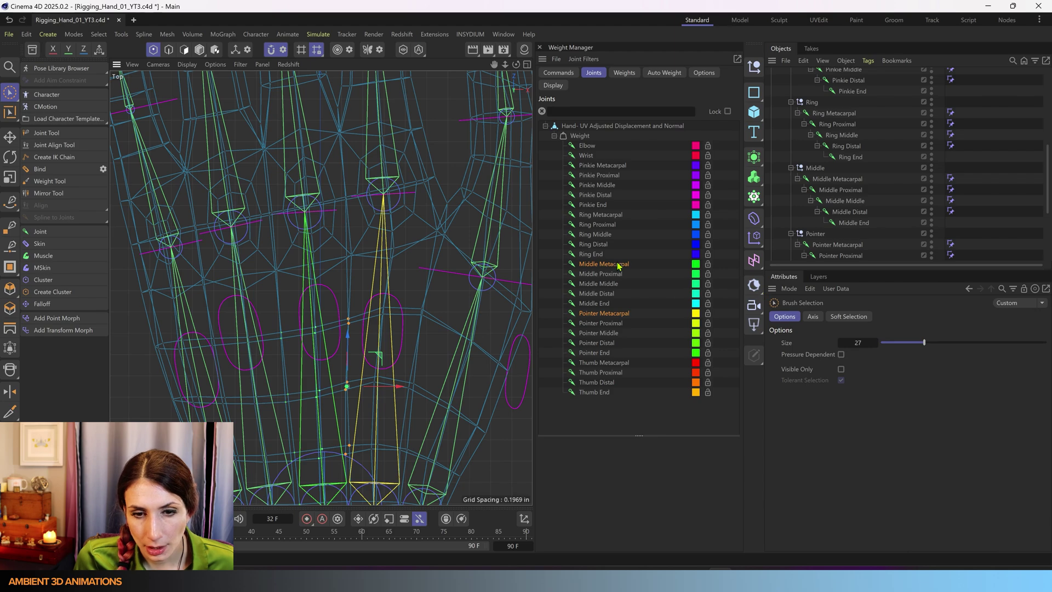
left_click(559, 73)
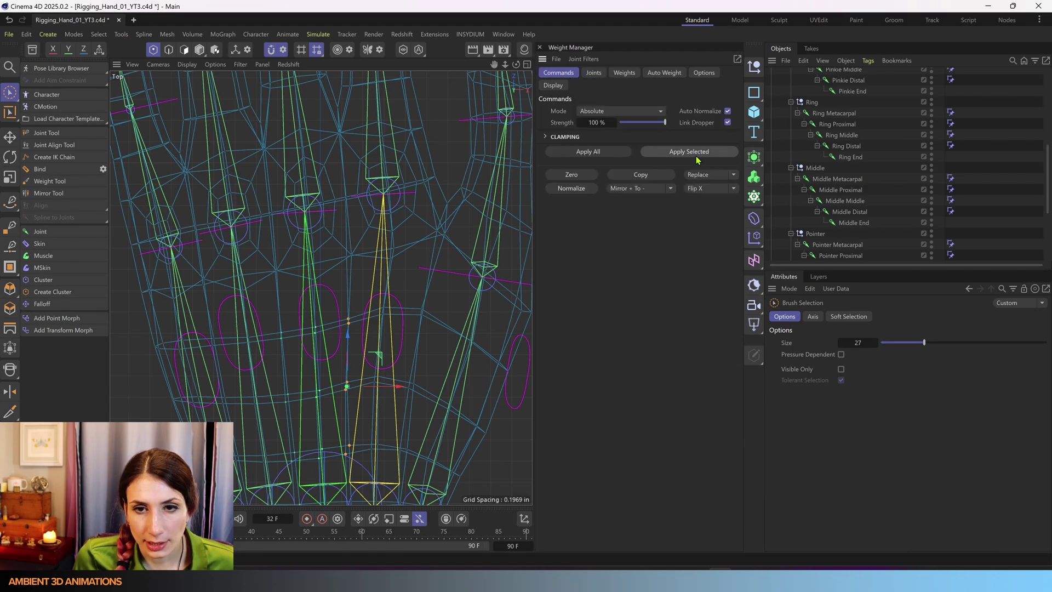
- Brush-select the mesh points along the pointer metacarpal and apply 100% weight for the Pointer Metacarpal joint alone
left_click(383, 301)
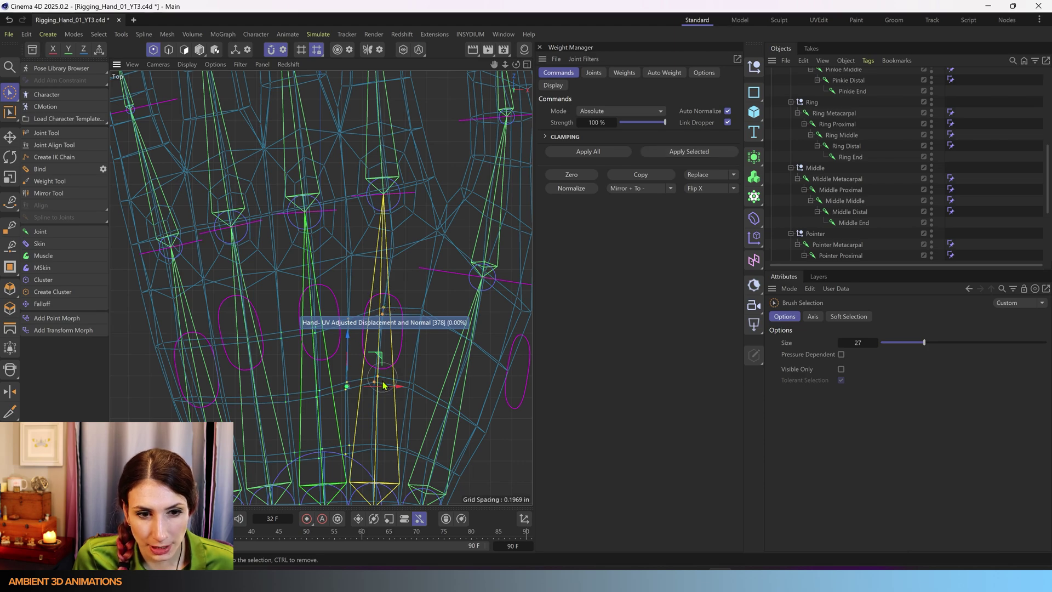
left_click(375, 445)
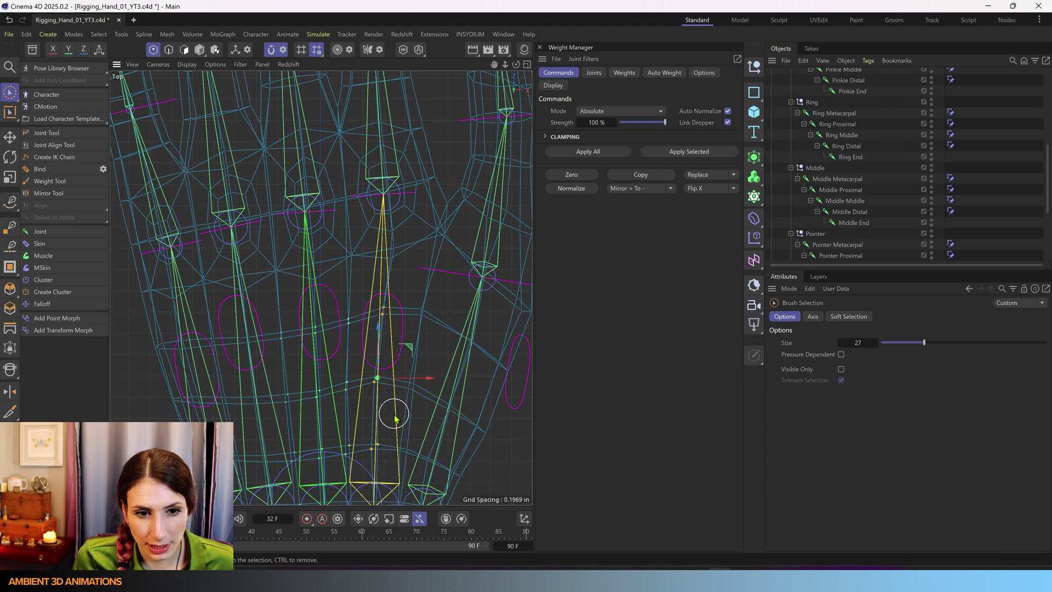
left_click(404, 283)
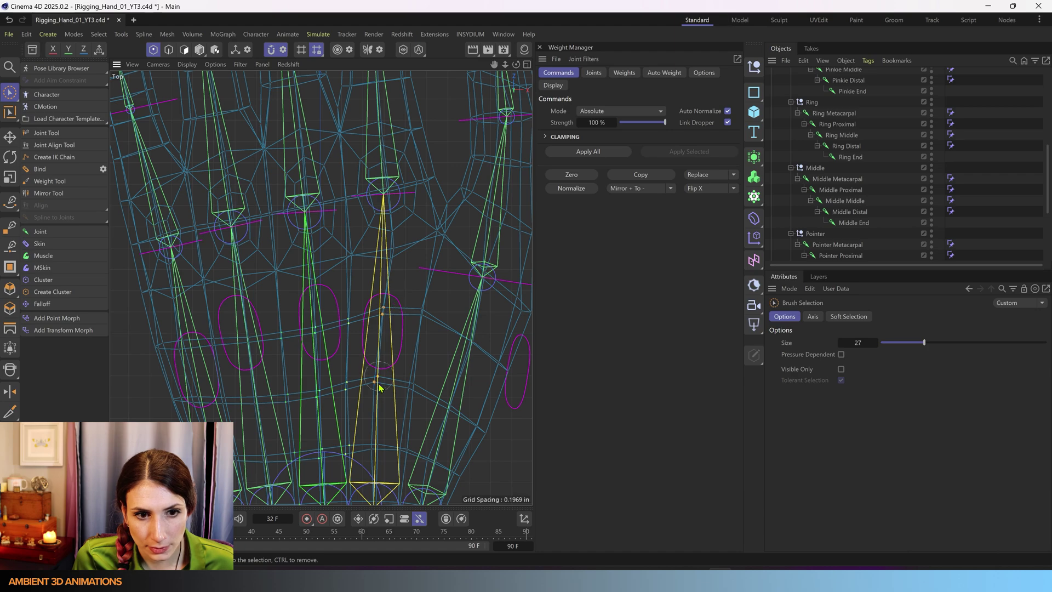
left_click(378, 441)
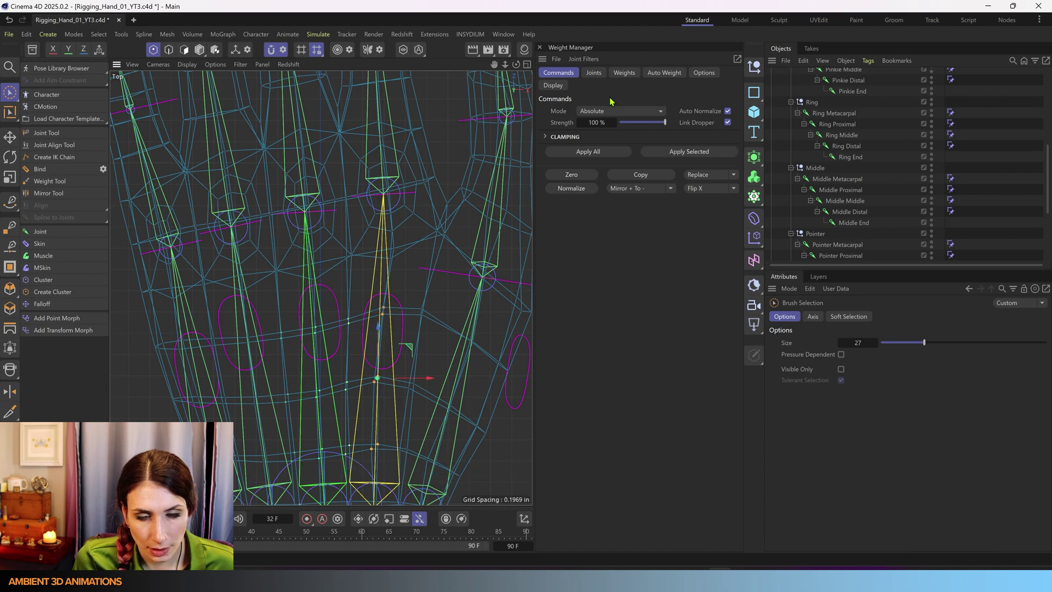
left_click(603, 73)
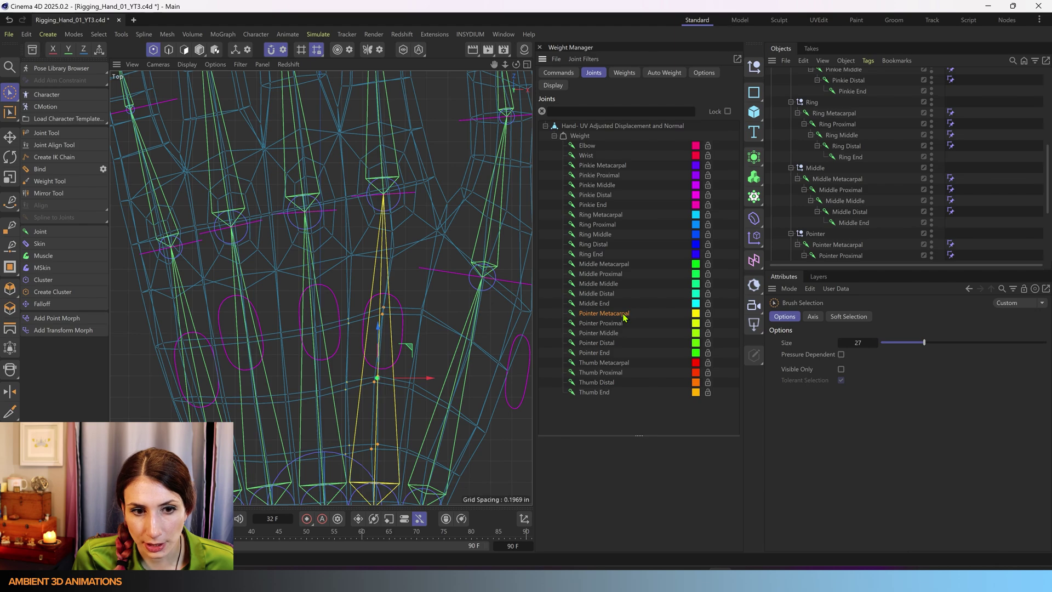
left_click(561, 74)
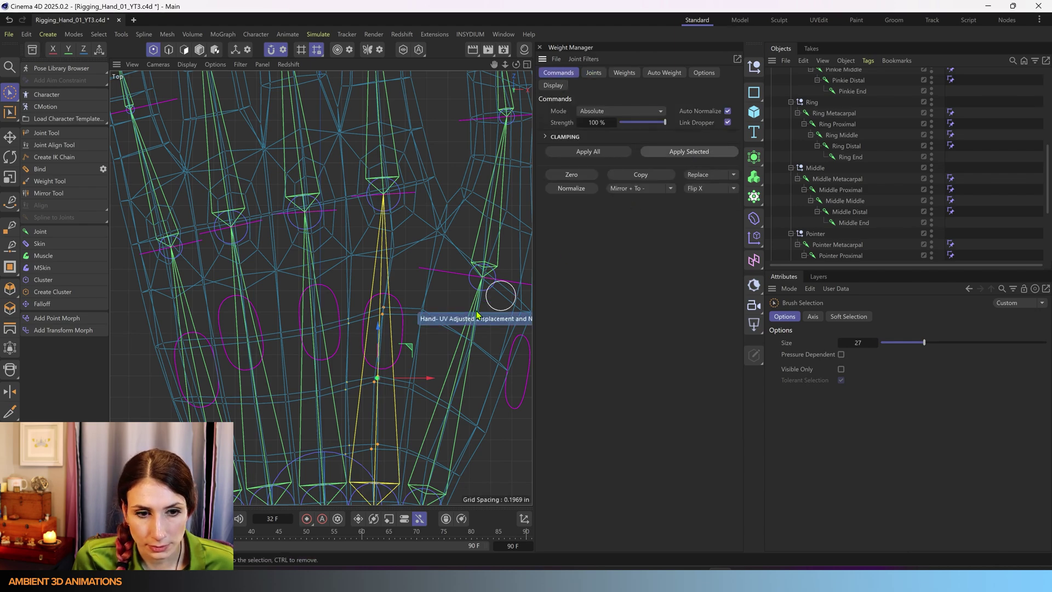
mouse_move(349, 383)
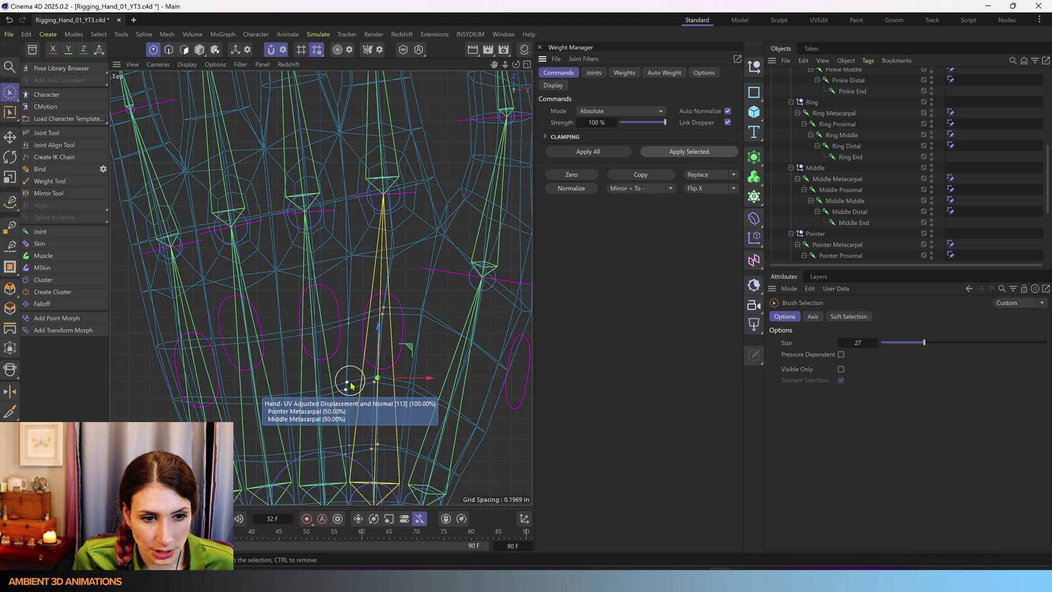
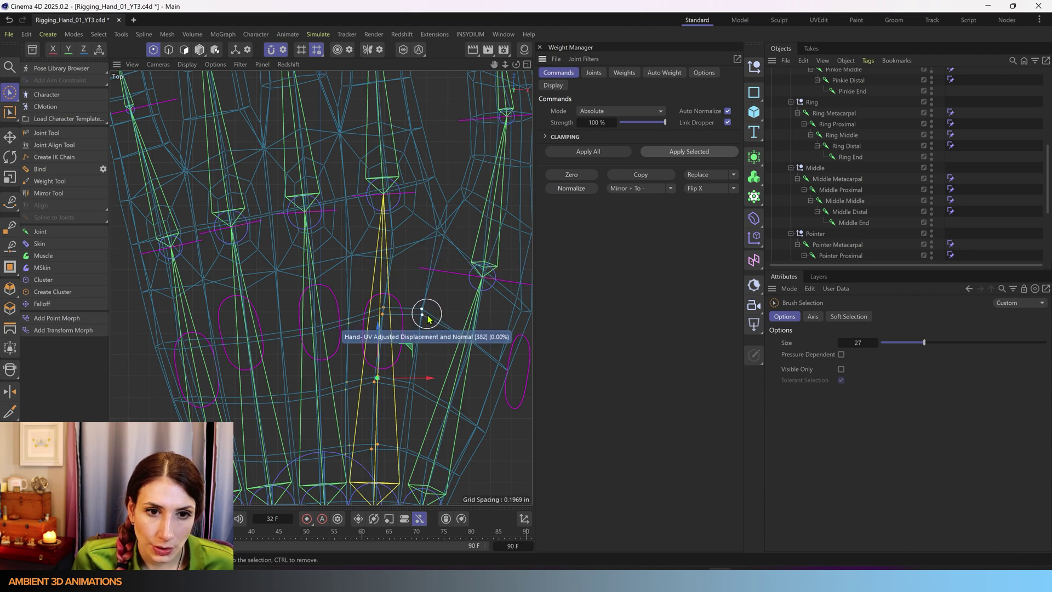
- Brush-select the mesh points between the pointer and thumb metacarpals and apply 100% weight for both the Pointer Metacarpal and Thumb Metacarpal joints
left_click_drag(425, 310, 408, 462)
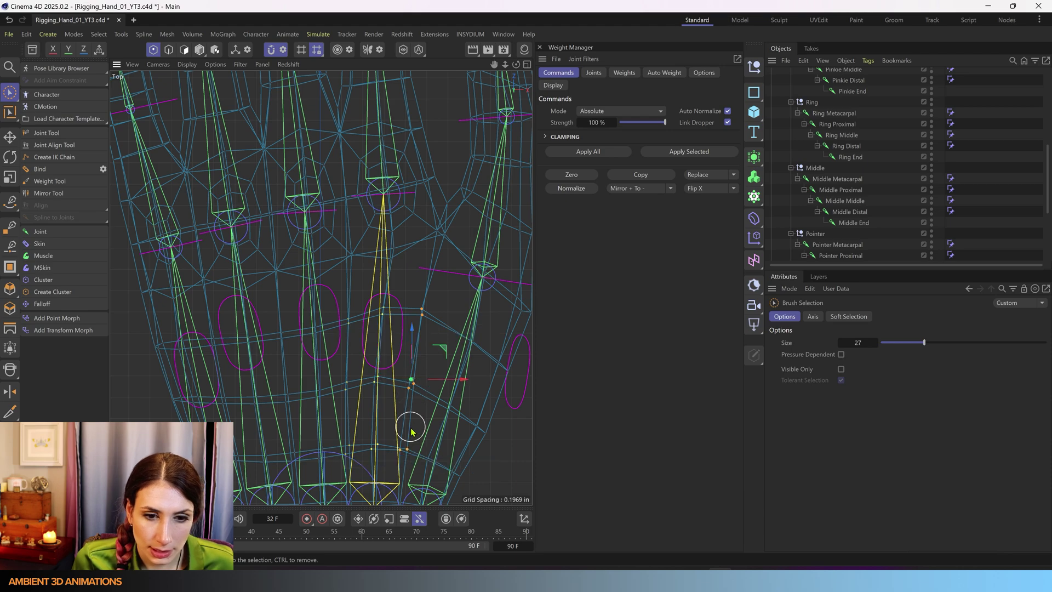
scroll(410, 430, "down", 3)
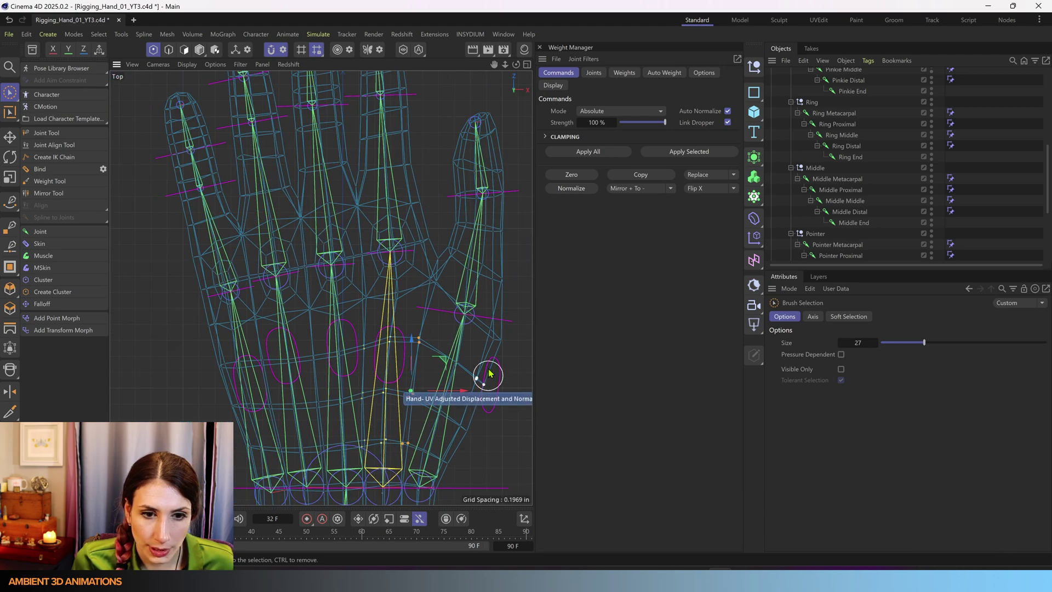
left_click(594, 73)
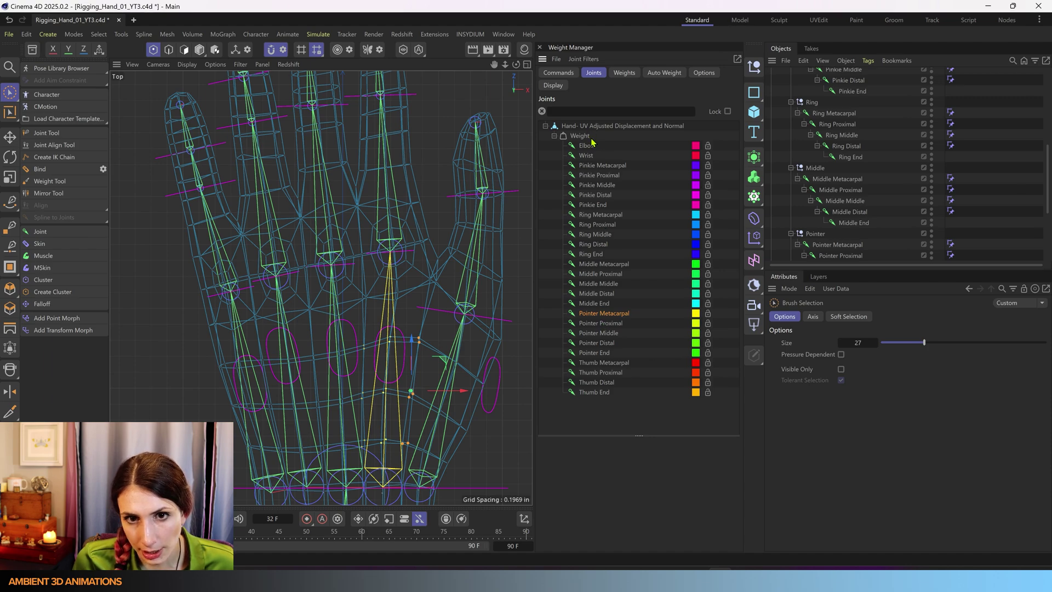
left_click(601, 365)
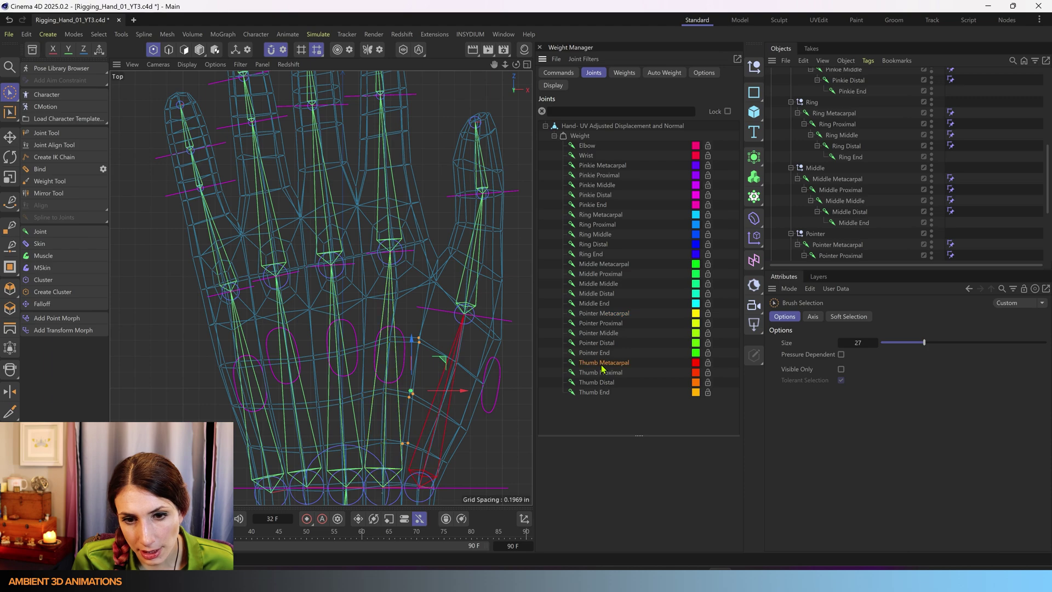
left_click(606, 314, "ctrl")
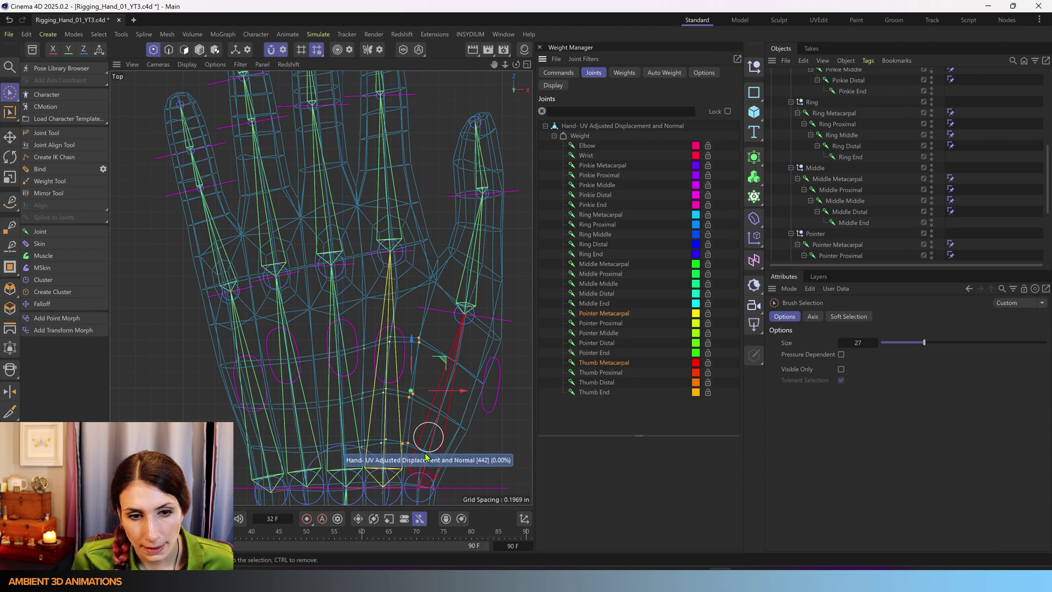
left_click(558, 73)
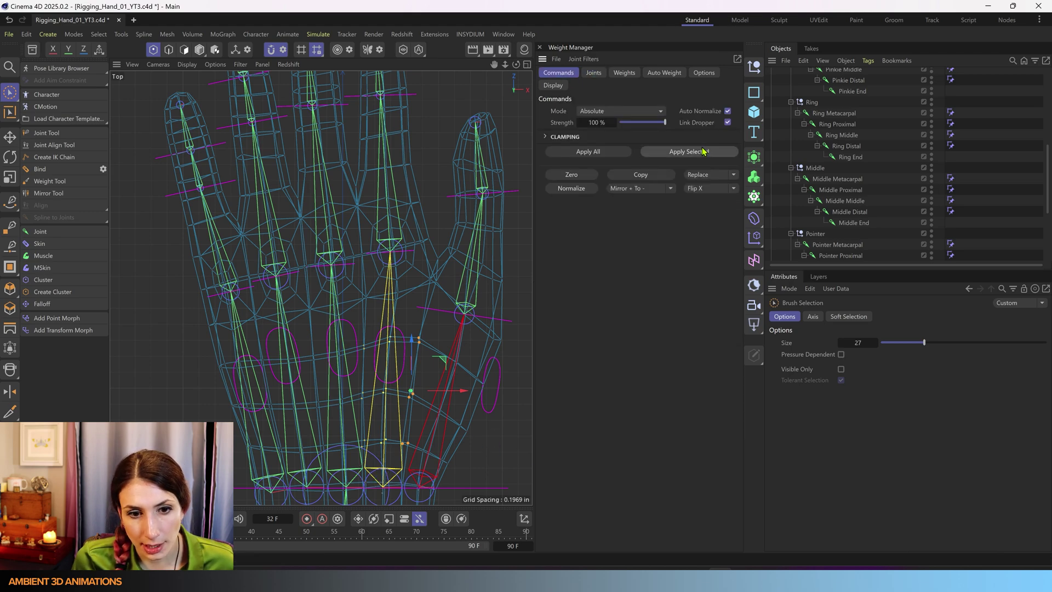
- Brush-select the mesh points along the thumb metacarpal out to the hand's edge and apply 100% weight for the Thumb Metacarpal joint alone
scroll(482, 301, "up", 2)
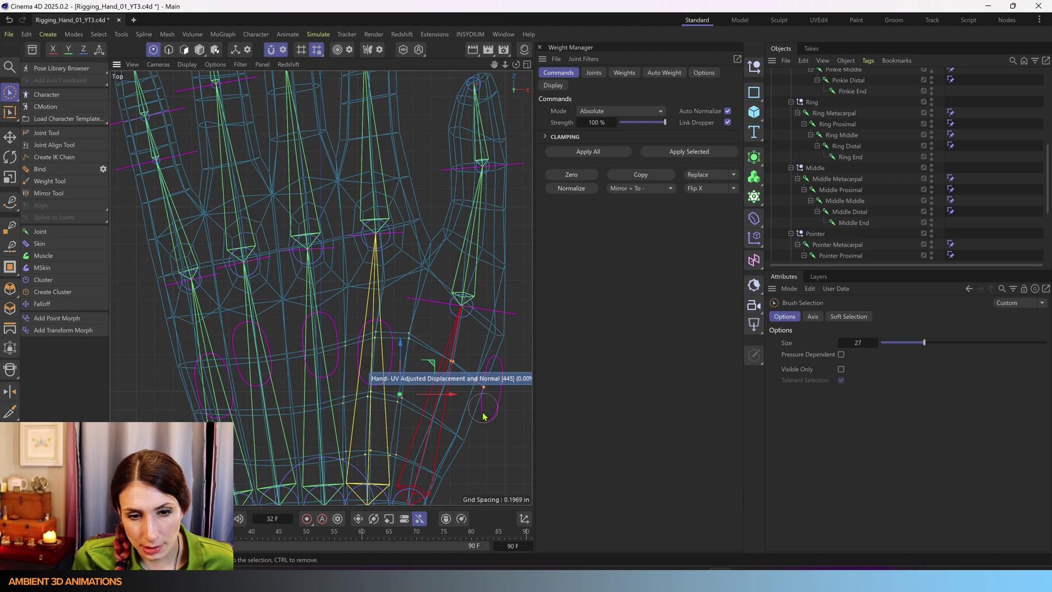
left_click(431, 426, "shift")
left_click(464, 439, "shift")
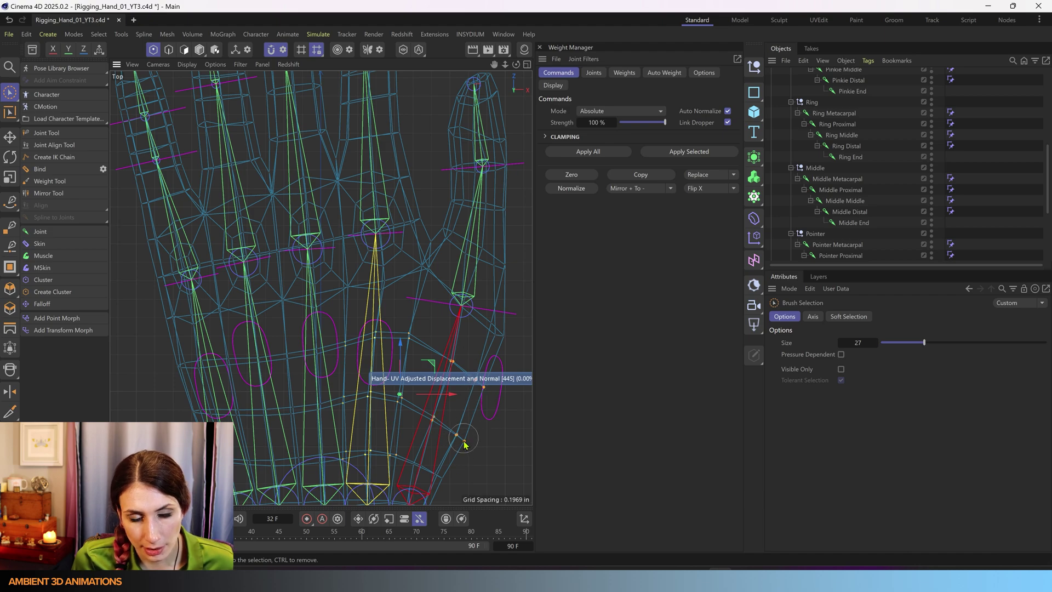
mouse_move(464, 445)
left_mouse_down("shift")
mouse_move(438, 475)
mouse_move(417, 466)
mouse_move(438, 474)
left_mouse_up("shift")
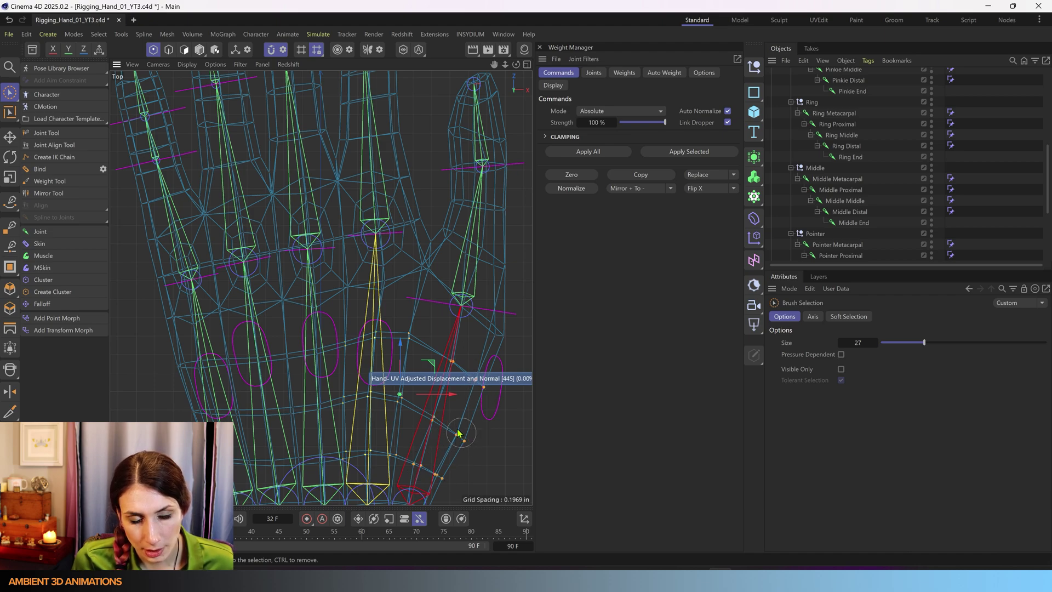
mouse_move(458, 432)
left_mouse_down("shift")
mouse_move(446, 362)
mouse_move(482, 372)
mouse_move(496, 336)
mouse_move(478, 385)
left_mouse_up("shift")
left_click_drag(510, 330, 505, 338, "ctrl")
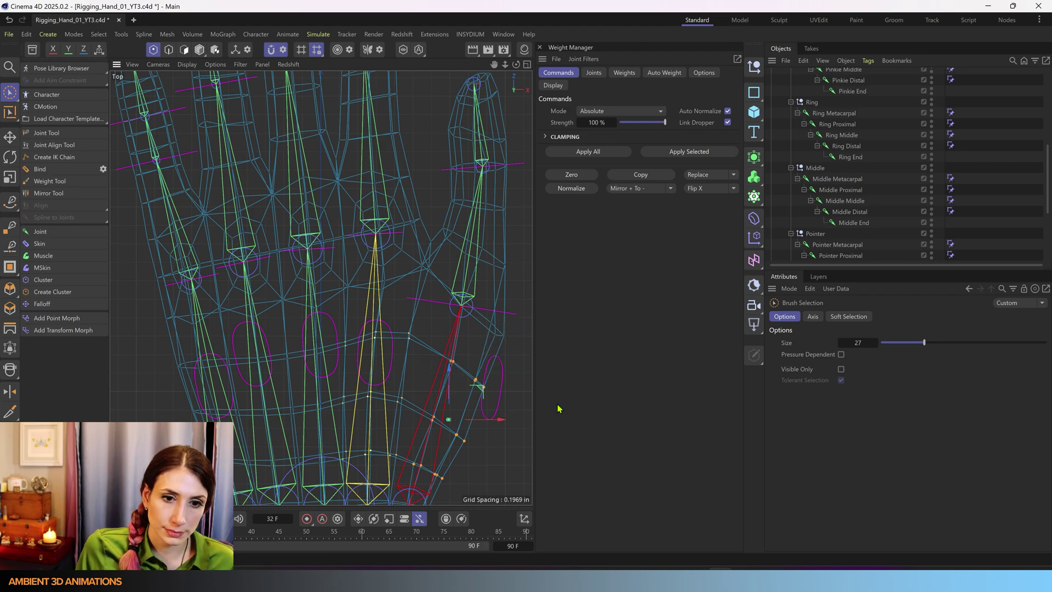
left_click(593, 72)
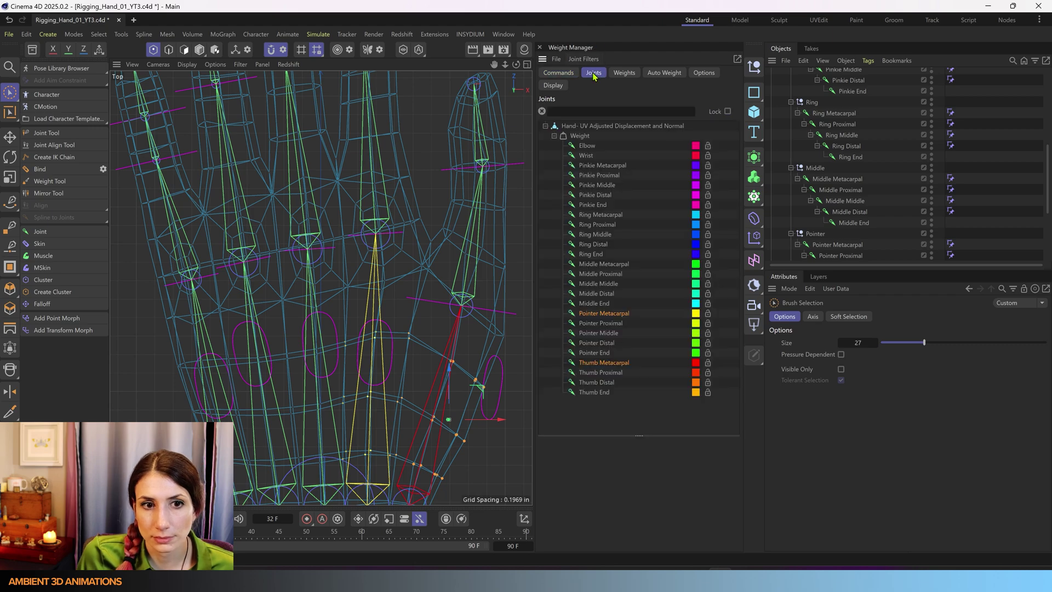
left_click(627, 364)
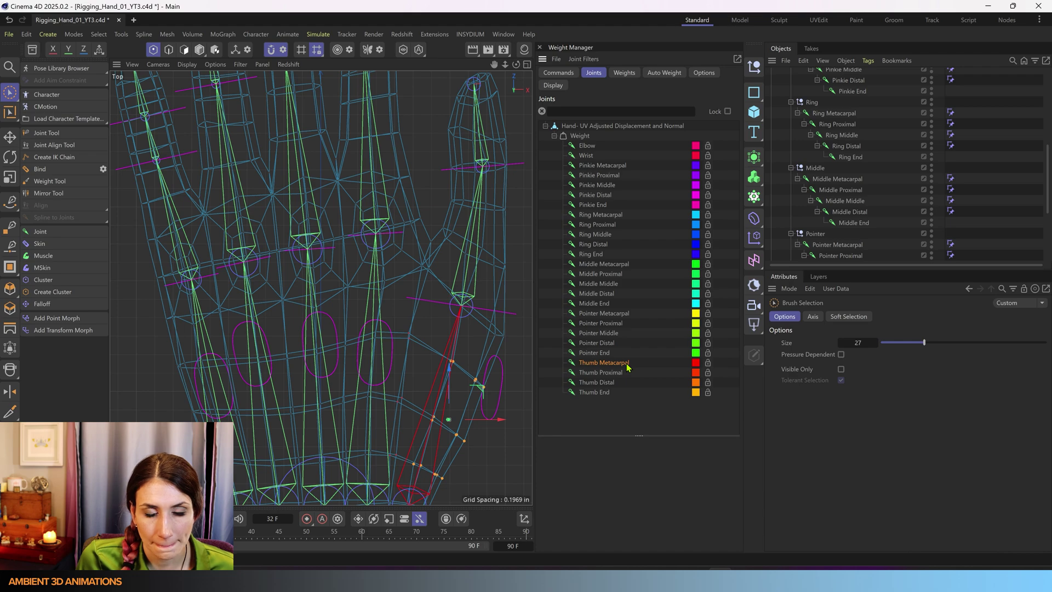
left_click(568, 73)
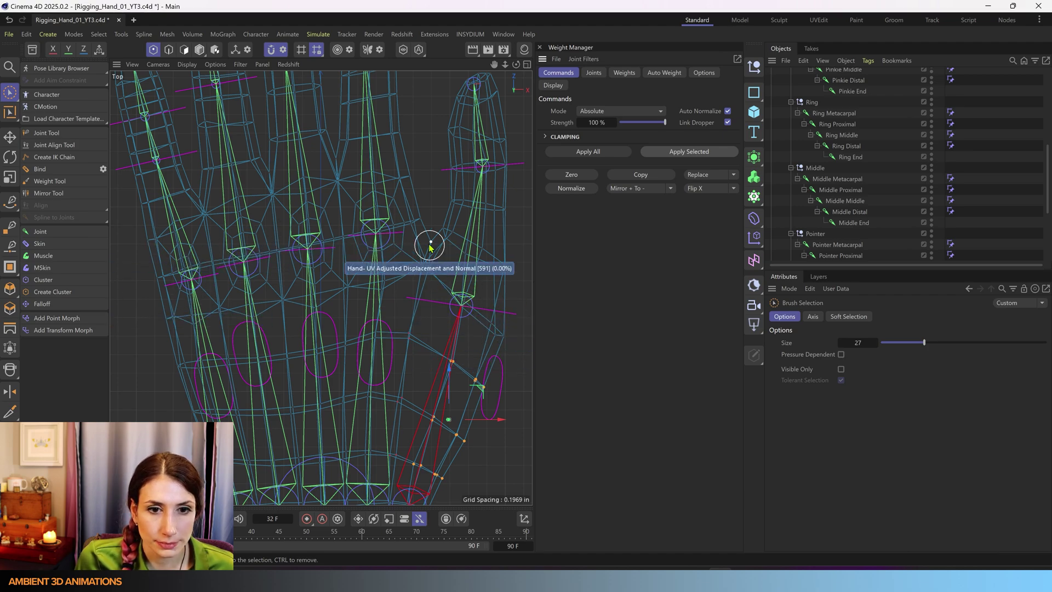
middle_click_drag(462, 305, 376, 321, "alt")
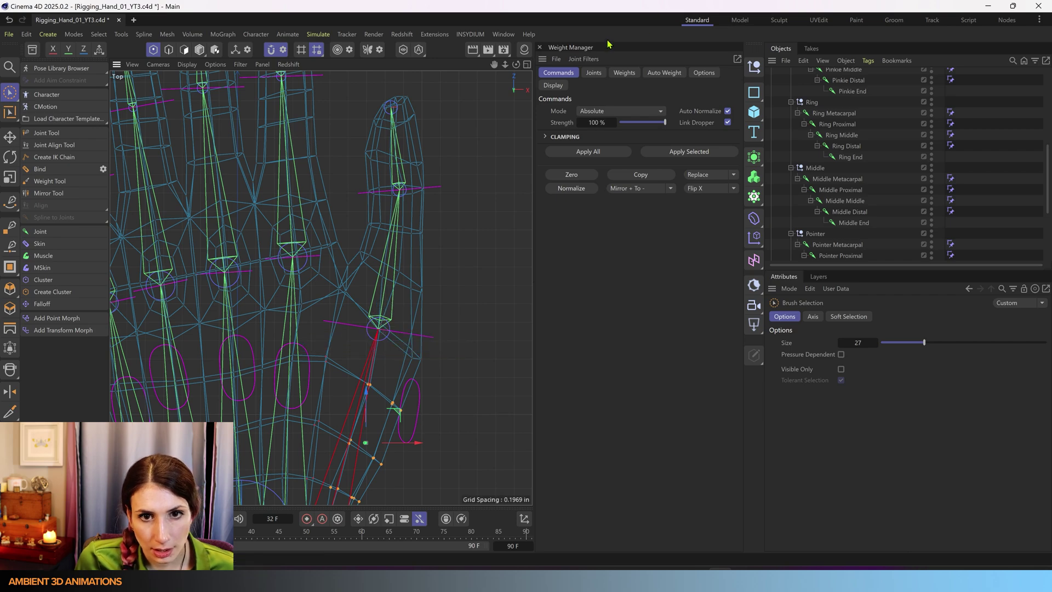
left_click(593, 73)
left_click(599, 175)
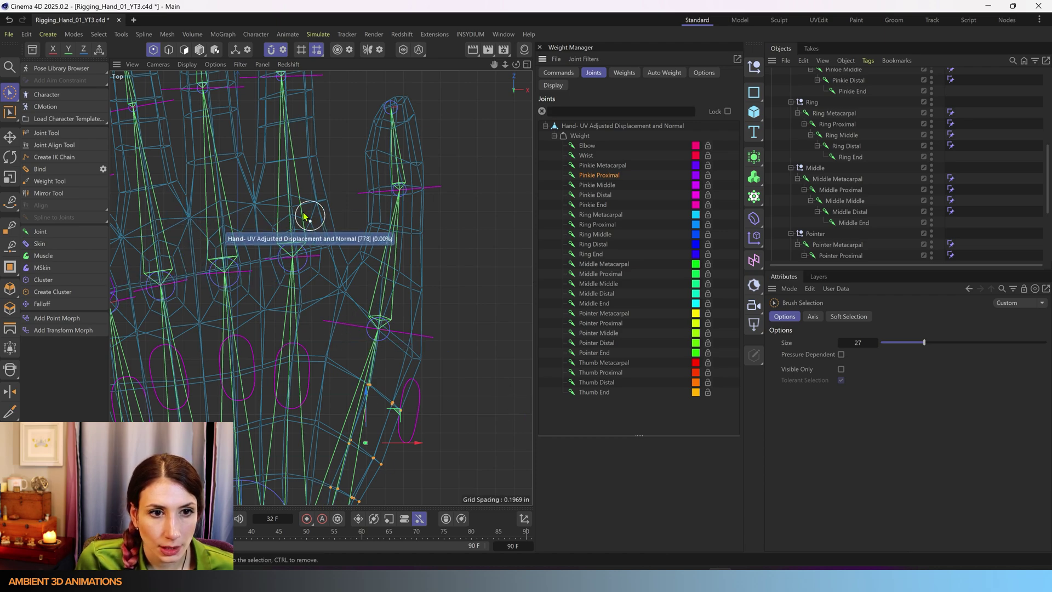
middle_click_drag(305, 211, 519, 265, "alt")
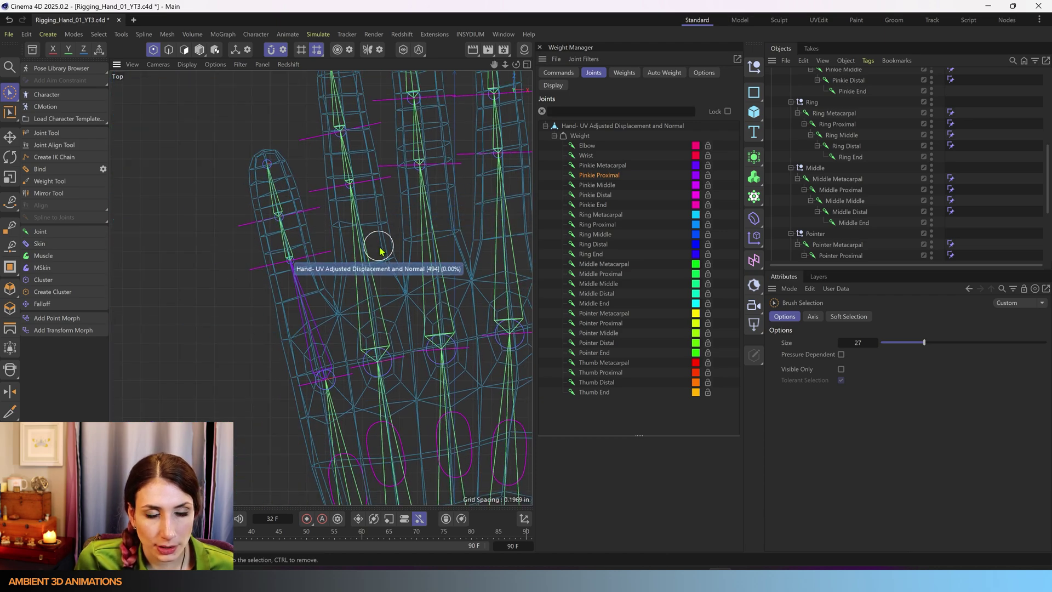
middle_click_drag(375, 244, 218, 322, "alt")
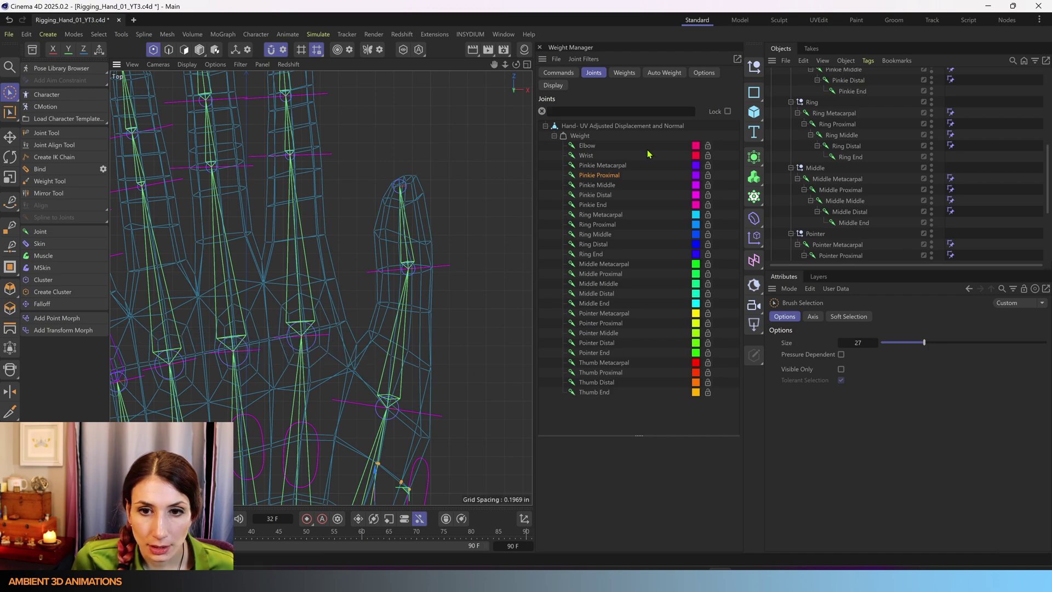
- Brush-select the mesh points around the thumb's base knuckle and apply 100% weight for both the Thumb Metacarpal and Thumb Proximal joints
left_click(387, 404)
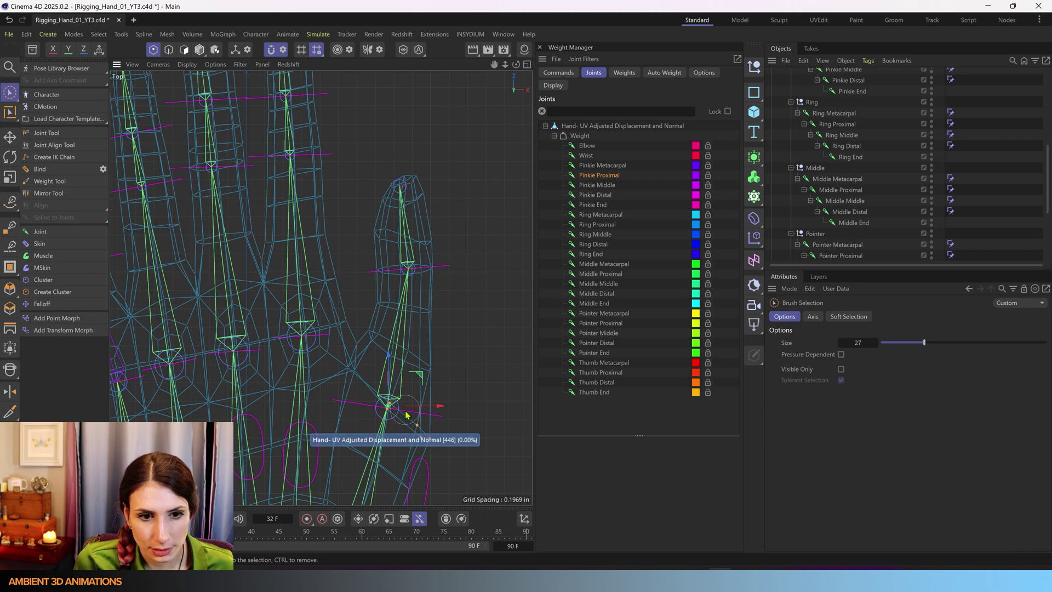
left_click_drag(404, 424, 426, 431, "shift")
middle_click_drag(418, 392, 396, 337, "alt")
scroll(396, 336, "up", 2)
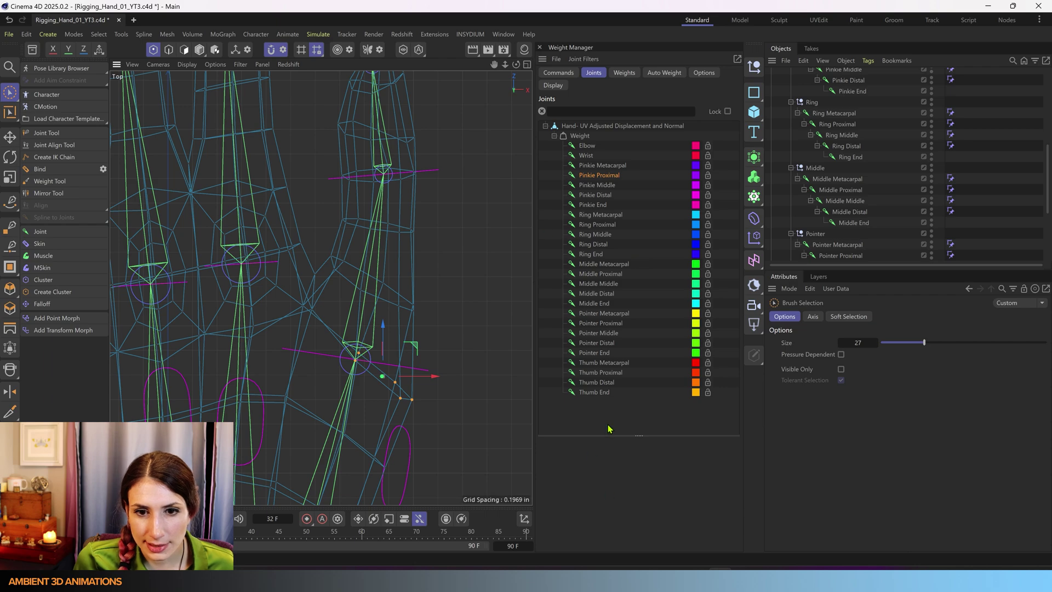
left_click(608, 363)
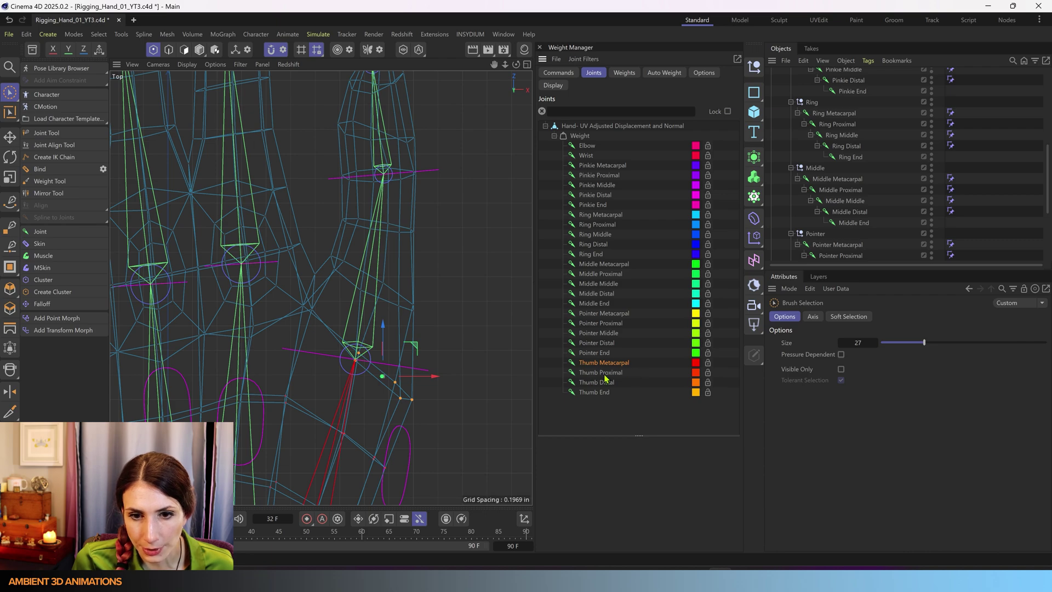
left_click(604, 375, "ctrl")
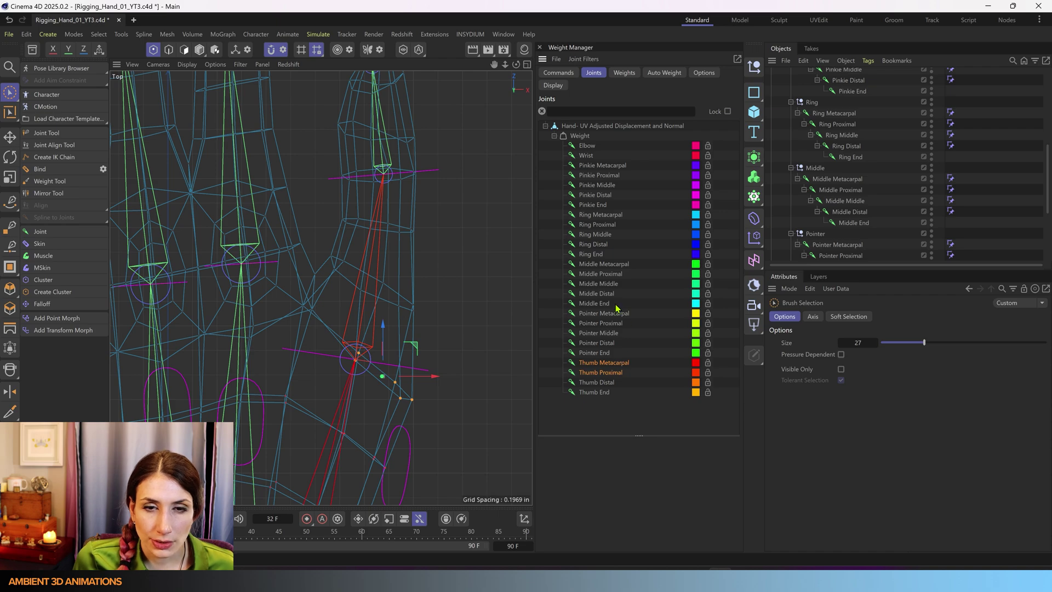
left_click(559, 72)
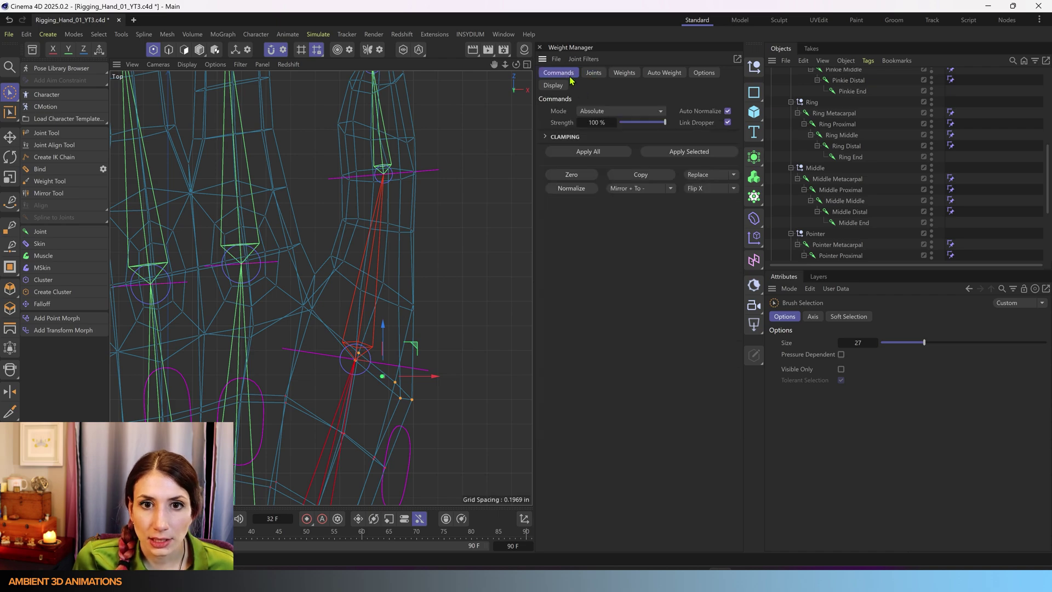
left_click(658, 152)
mouse_move(401, 388)
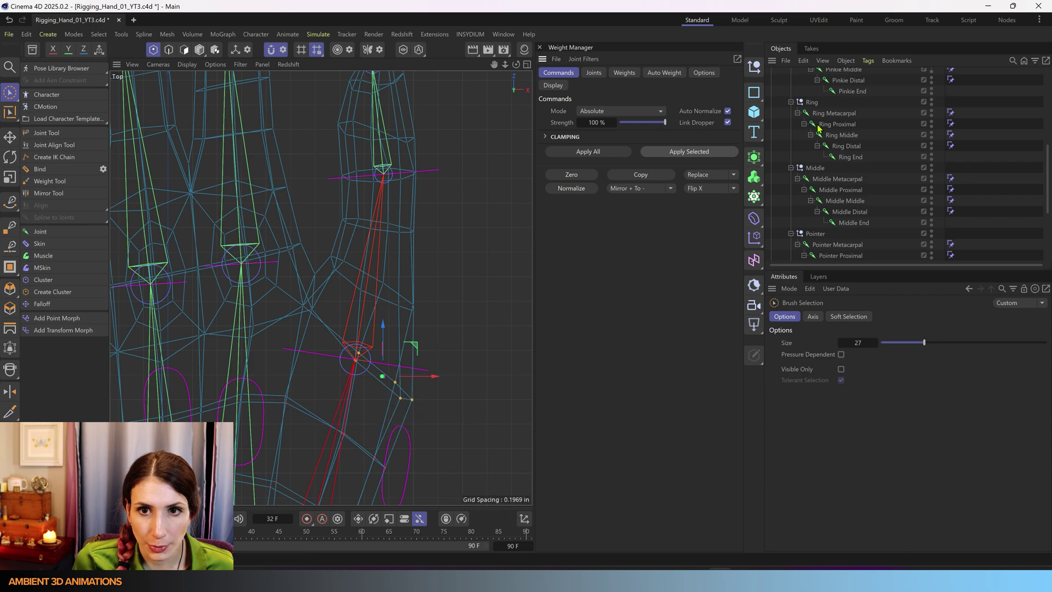
- Brush-select the mesh points along the thumb's proximal bone and apply 100% weight for the Thumb Proximal joint alone, saving the project before applying
left_click(594, 73)
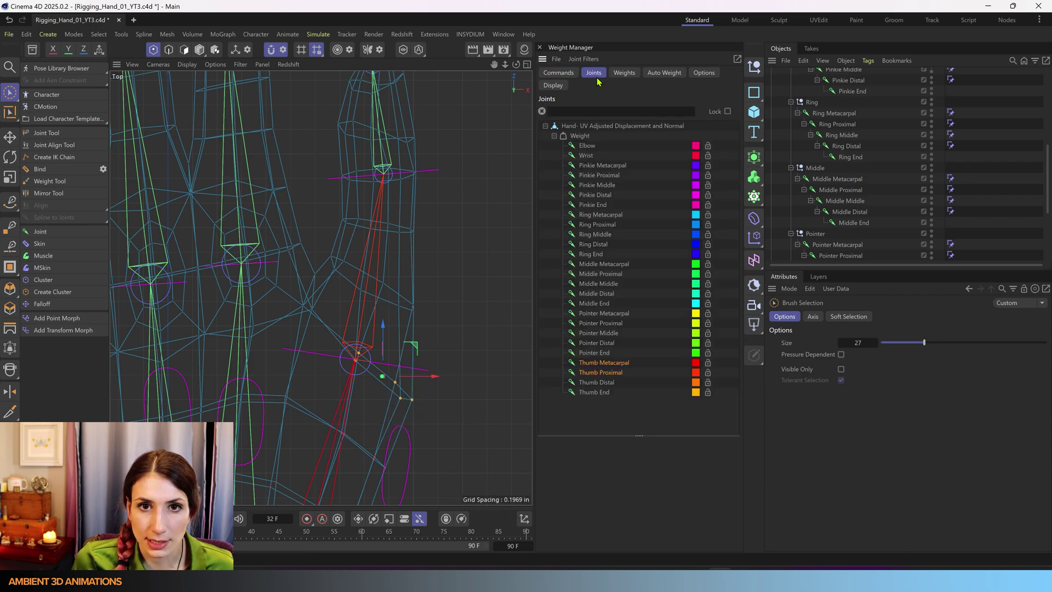
mouse_move(352, 249)
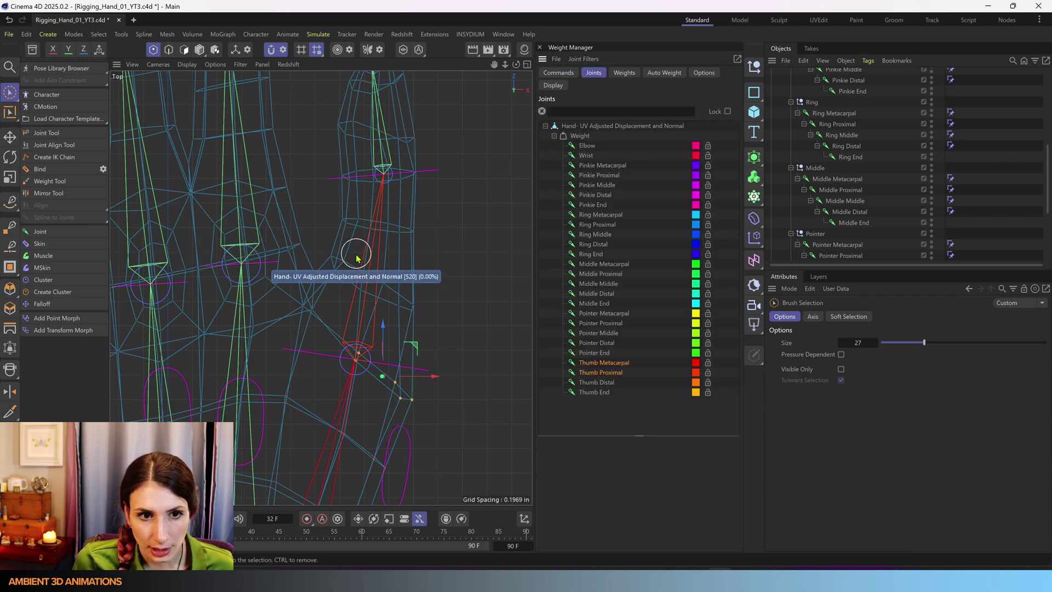
left_click_drag(348, 274, 411, 307)
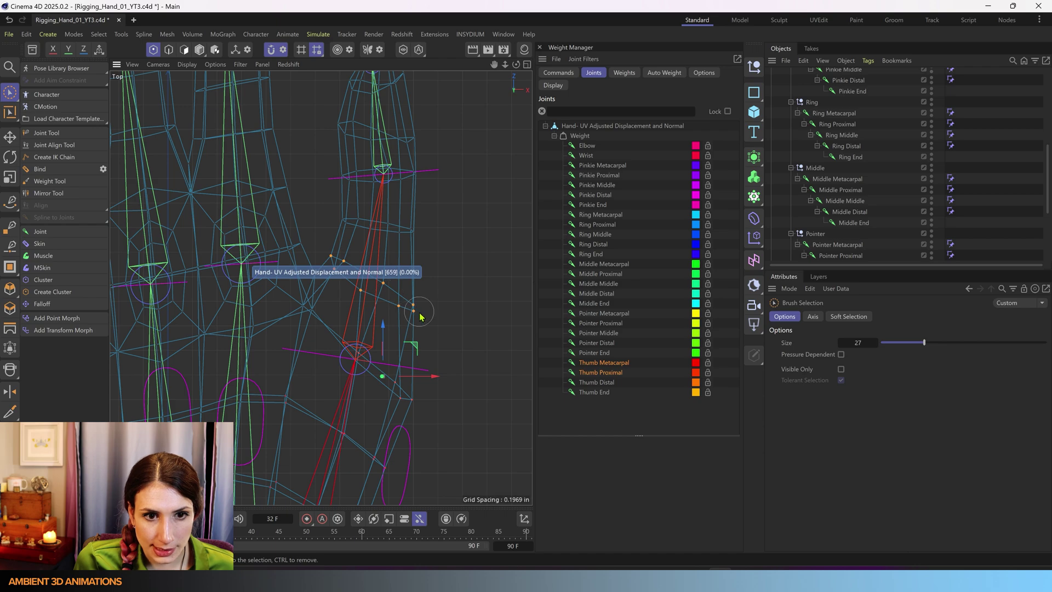
left_click_drag(433, 236, 346, 227, "shift")
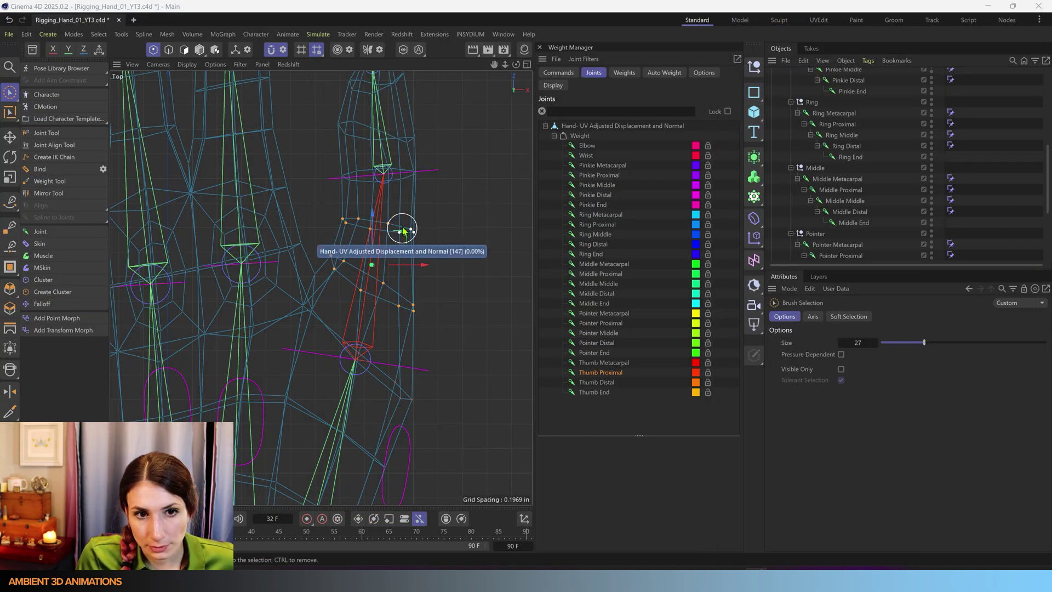
key("ctrl+s")
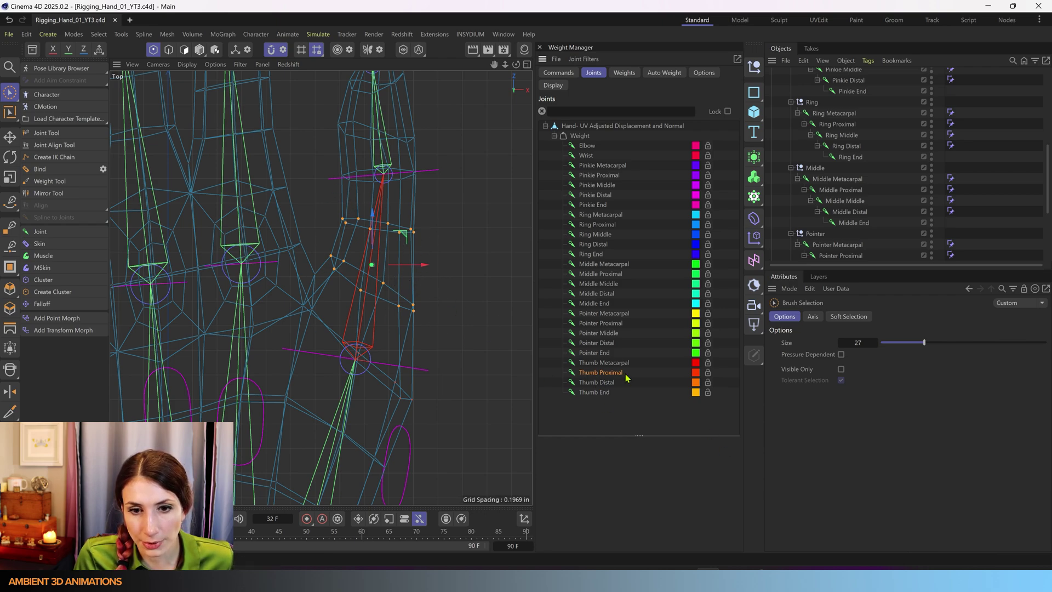
left_click(566, 73)
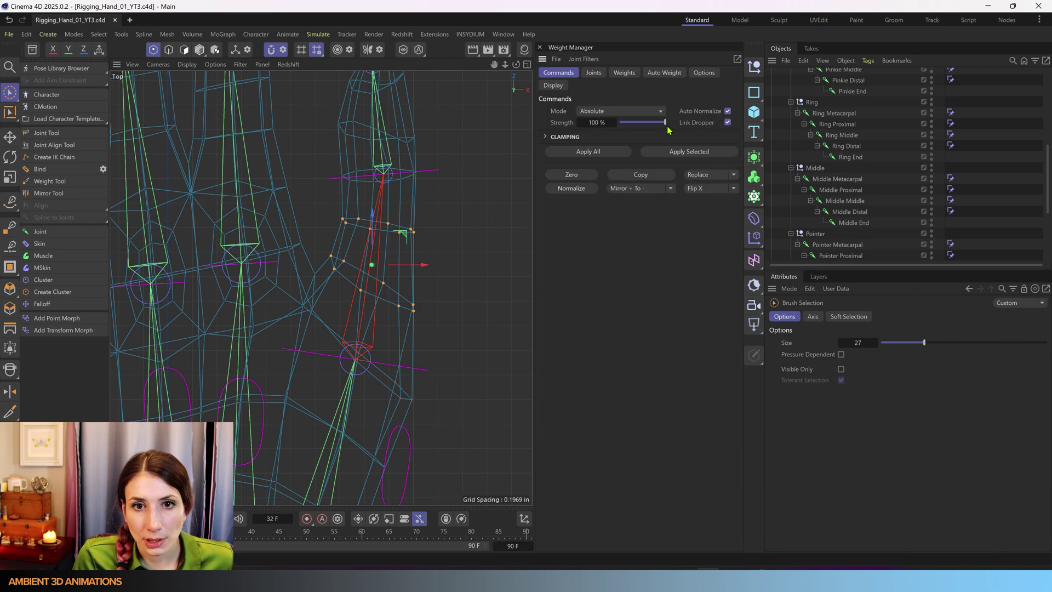
left_click(688, 154)
- Brush-select the ring of mesh points at the thumb's upper knuckle and apply 100% weight for both the Thumb Proximal and Thumb Distal joints
middle_click_drag(432, 170, 446, 228, "alt")
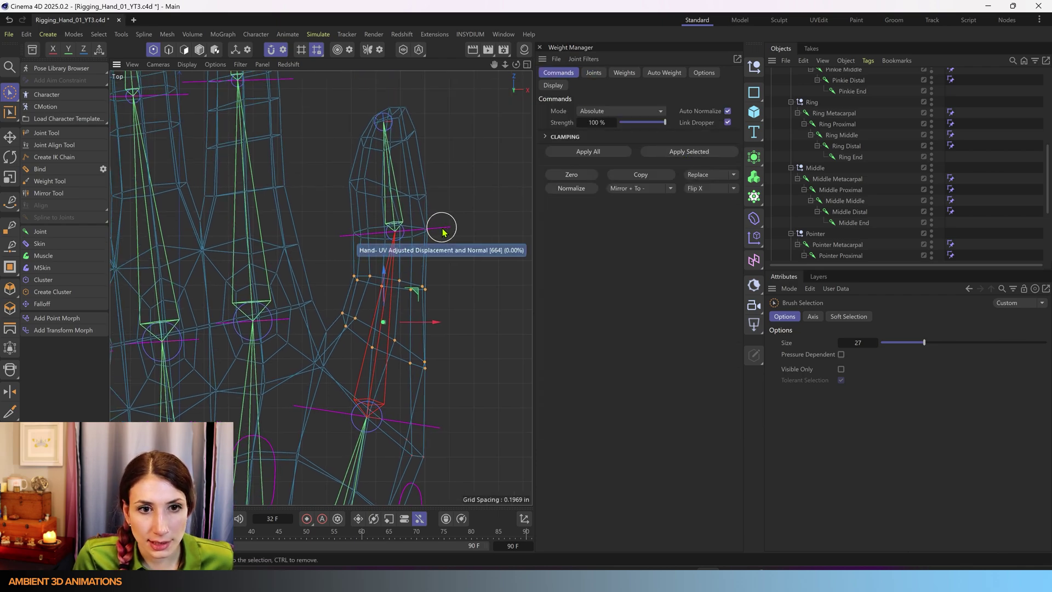
left_click_drag(444, 232, 352, 237)
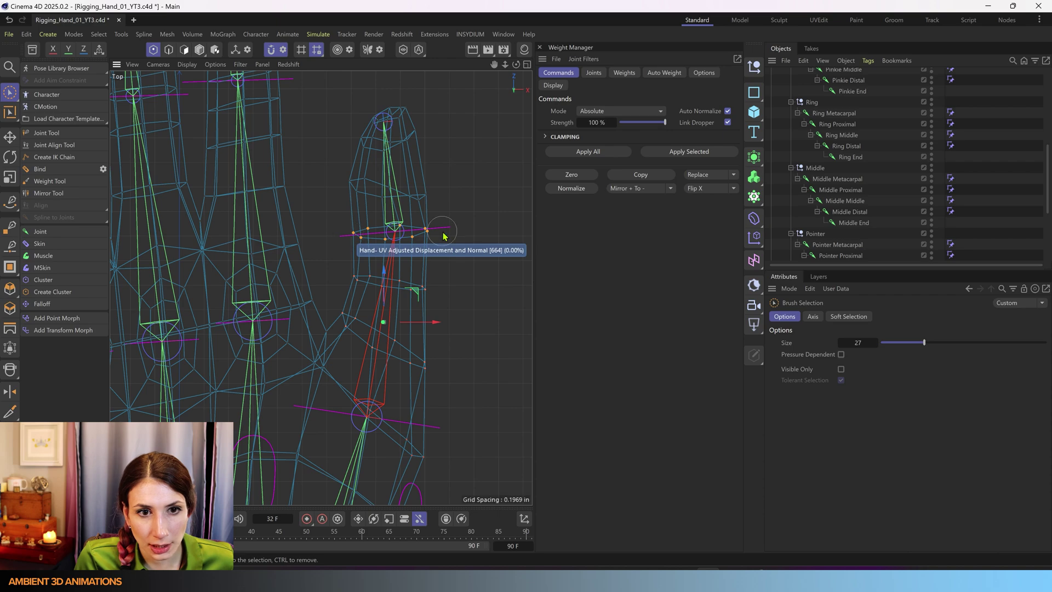
left_click(597, 73)
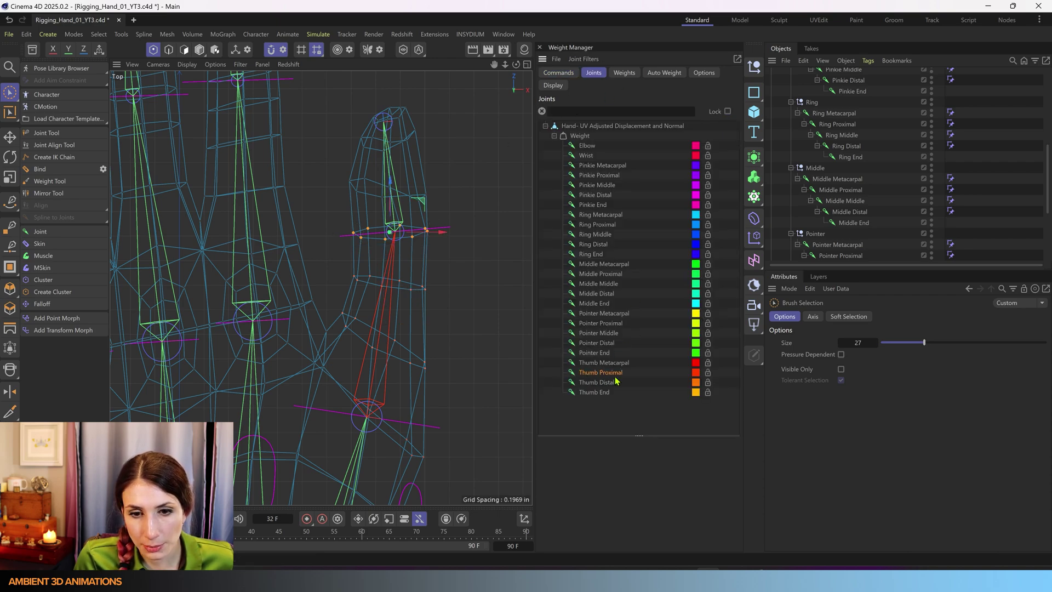
left_click(596, 382, "ctrl")
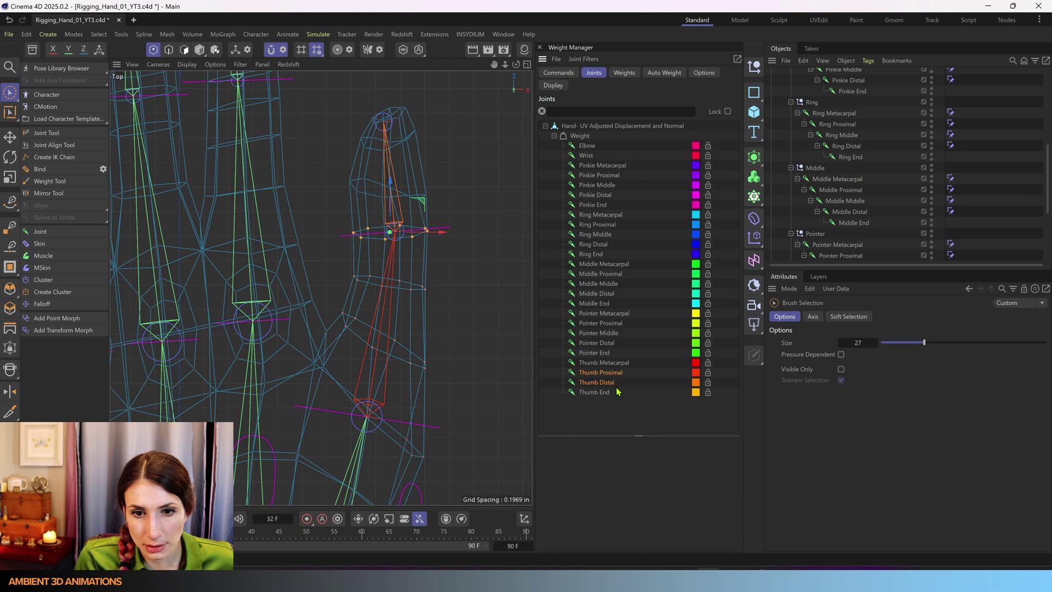
left_click(569, 76)
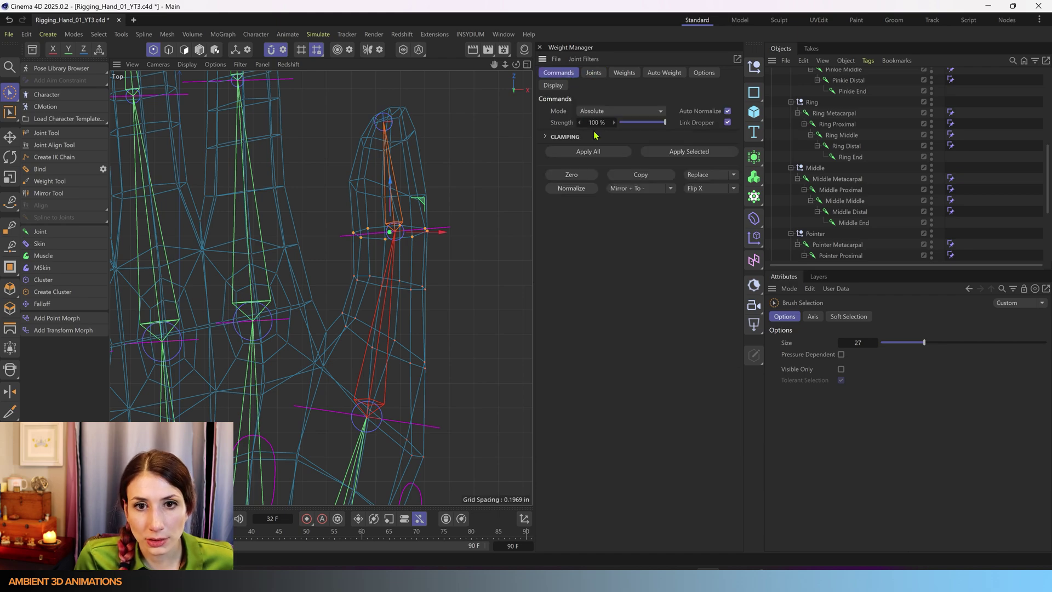
left_click(486, 225)
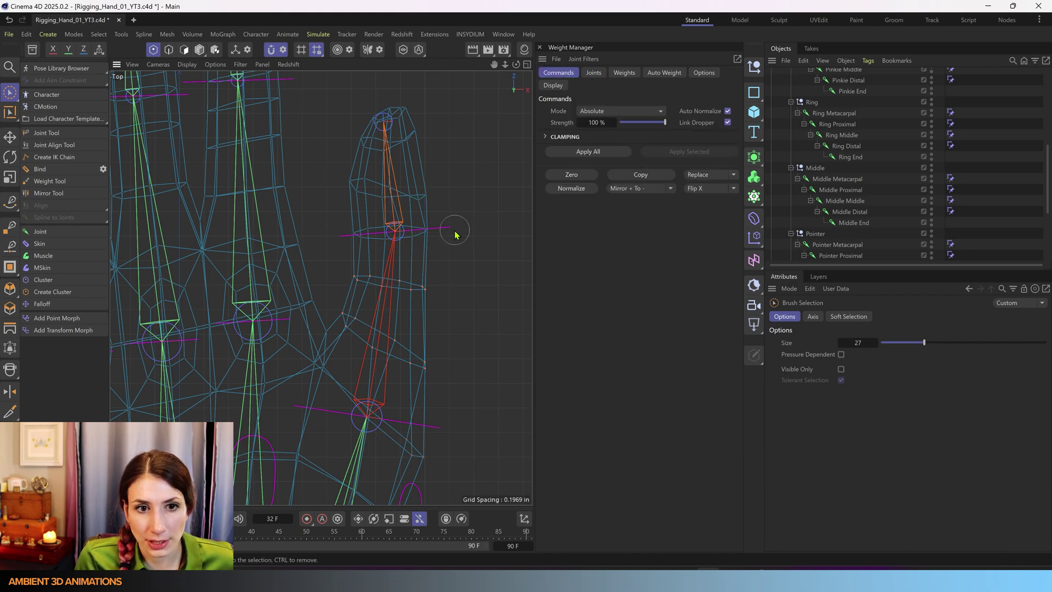
left_click_drag(349, 232, 347, 233)
left_click(591, 74)
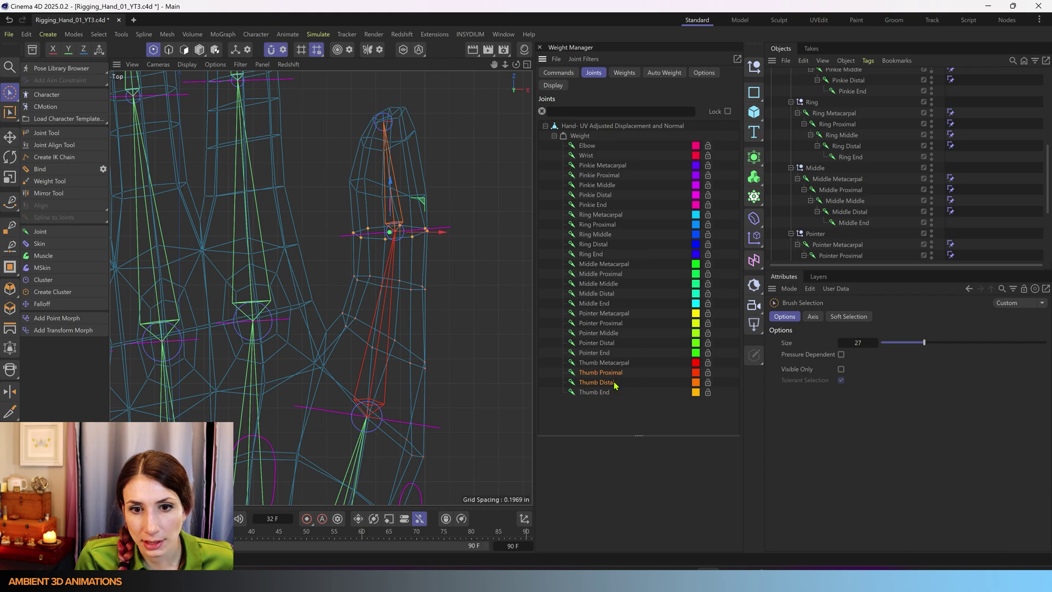
left_click(558, 73)
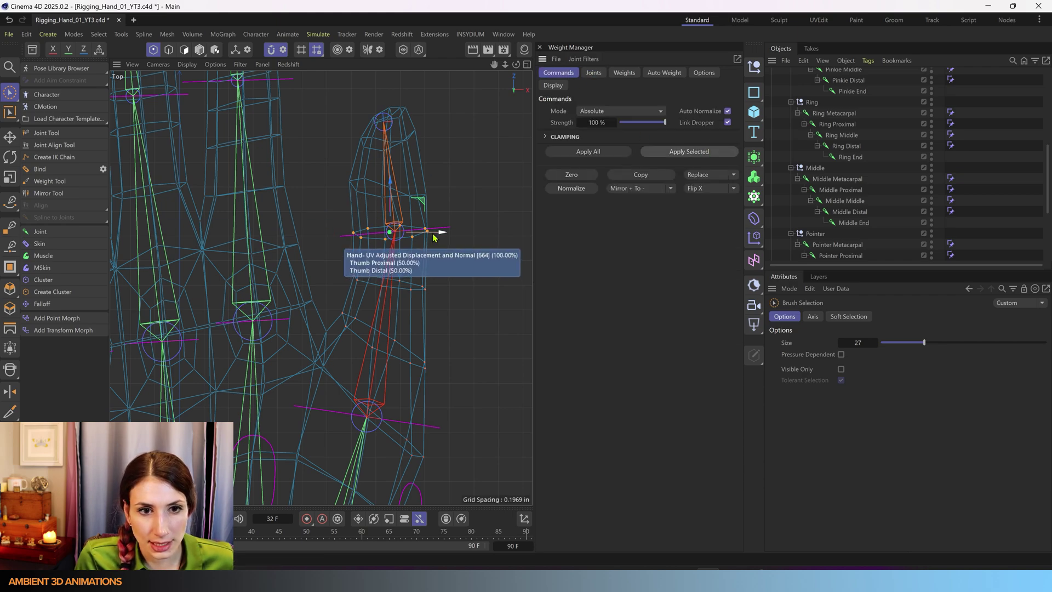
- Brush-select all the mesh points of the thumb tip and apply 100% weight for the Thumb Distal joint alone
mouse_move(441, 190)
left_mouse_down()
mouse_move(364, 190)
mouse_move(350, 171)
left_mouse_up()
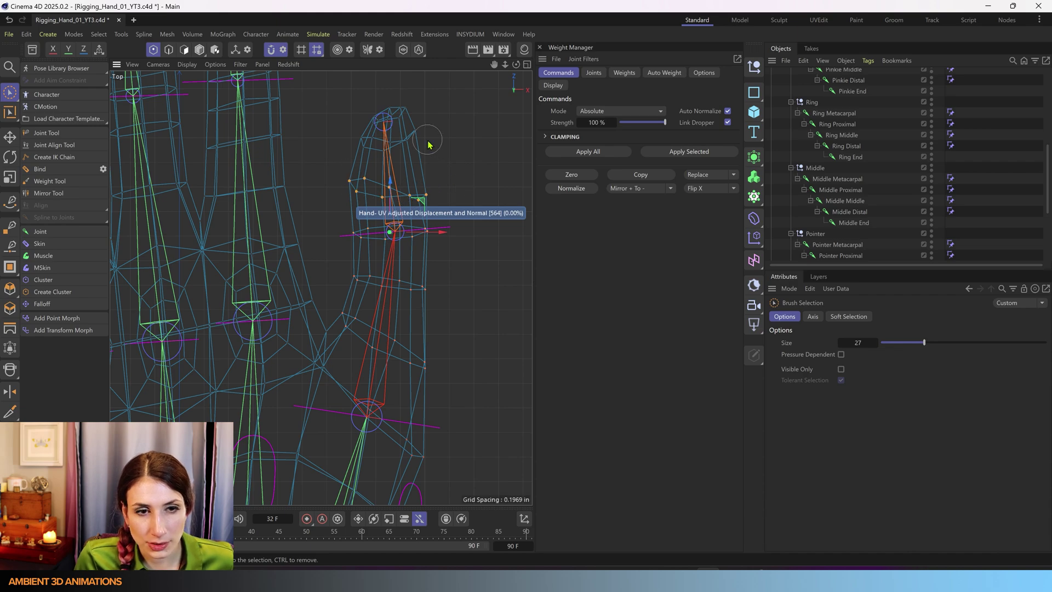
mouse_move(427, 140)
left_mouse_down()
mouse_move(376, 121)
mouse_move(407, 118)
left_mouse_up()
mouse_move(454, 203)
left_mouse_down()
mouse_move(414, 200)
mouse_move(362, 152)
mouse_move(354, 129)
mouse_move(403, 108)
mouse_move(362, 113)
left_mouse_up()
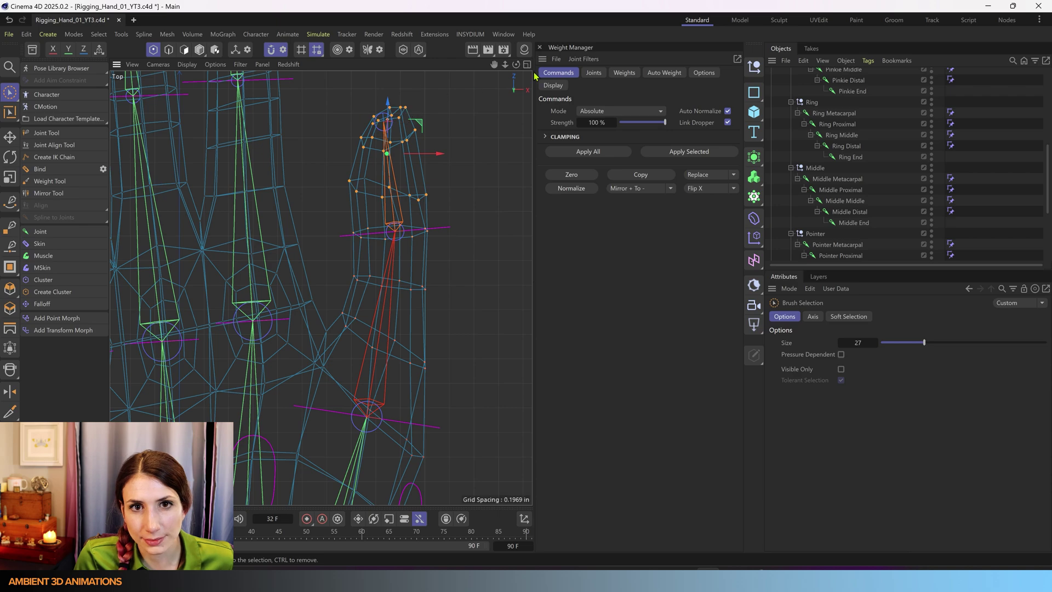
left_click(593, 72)
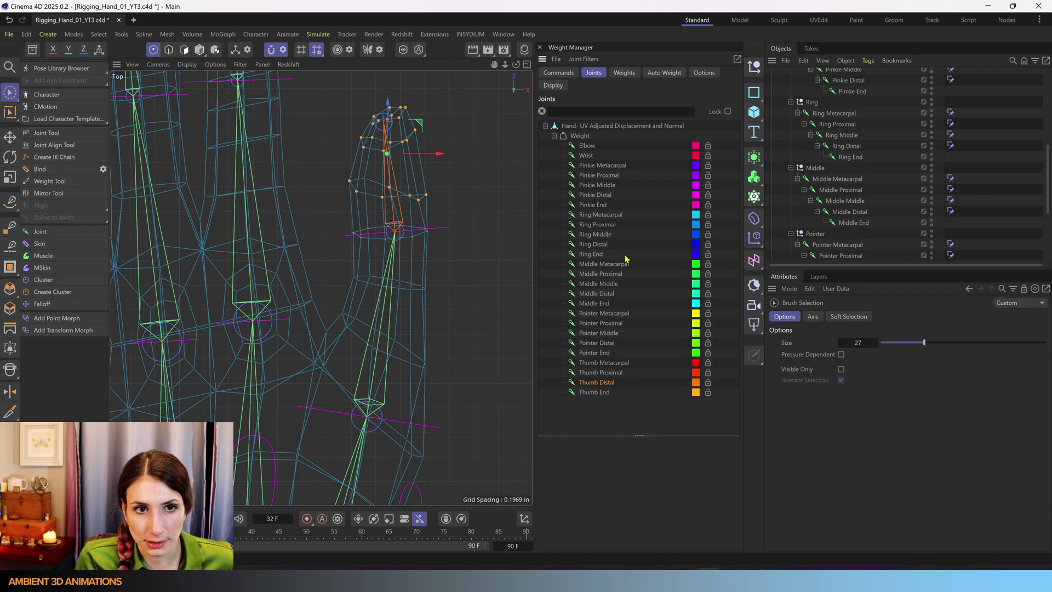
left_click(559, 73)
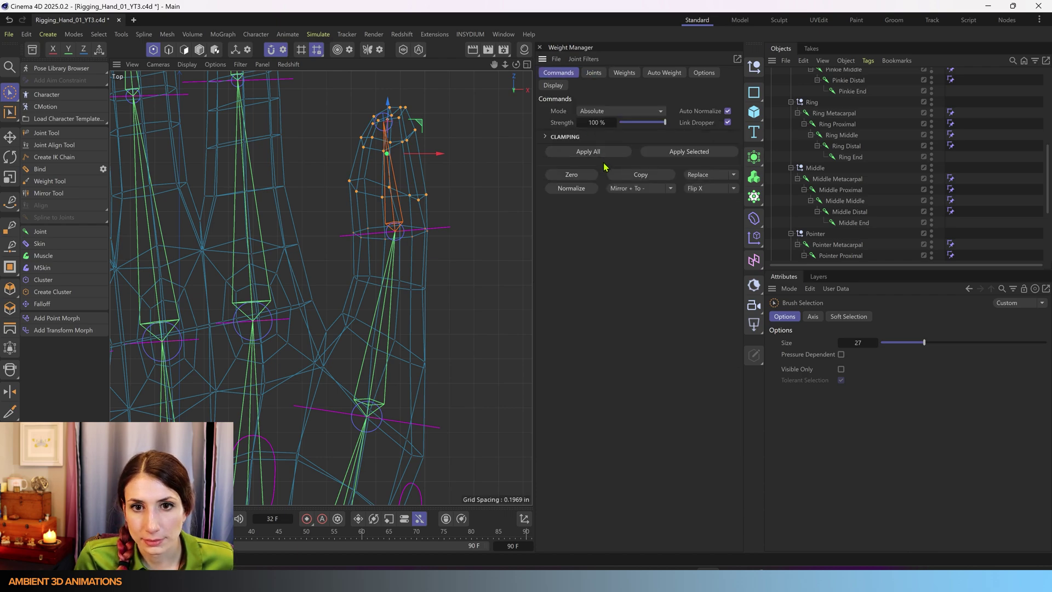
left_click(656, 153)
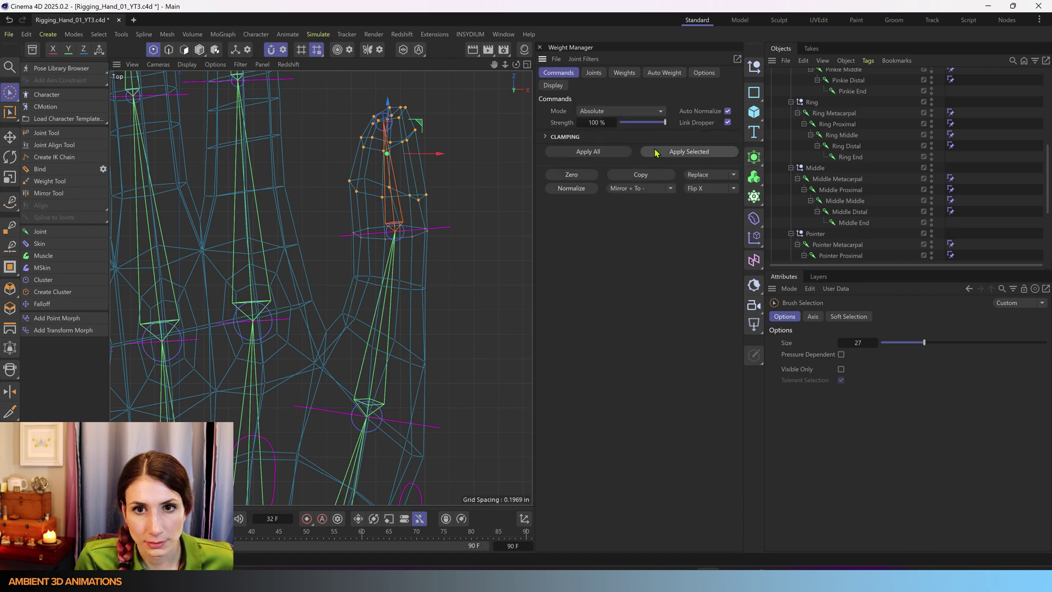
left_click(594, 73)
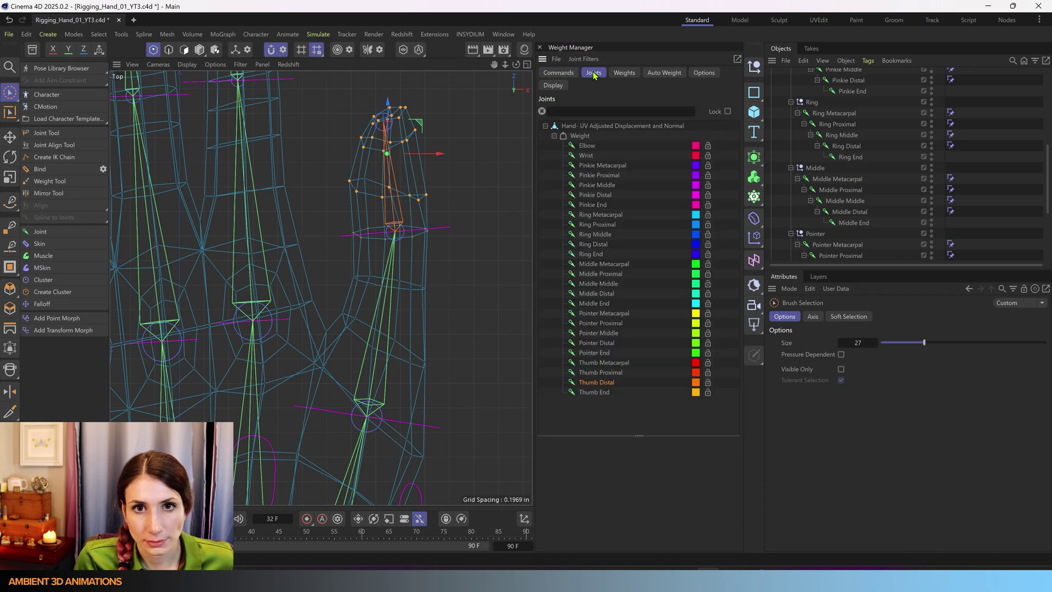
- Switch to the full perspective view with the thumb side of the hand facing the camera, and save the project
middle_click(482, 239)
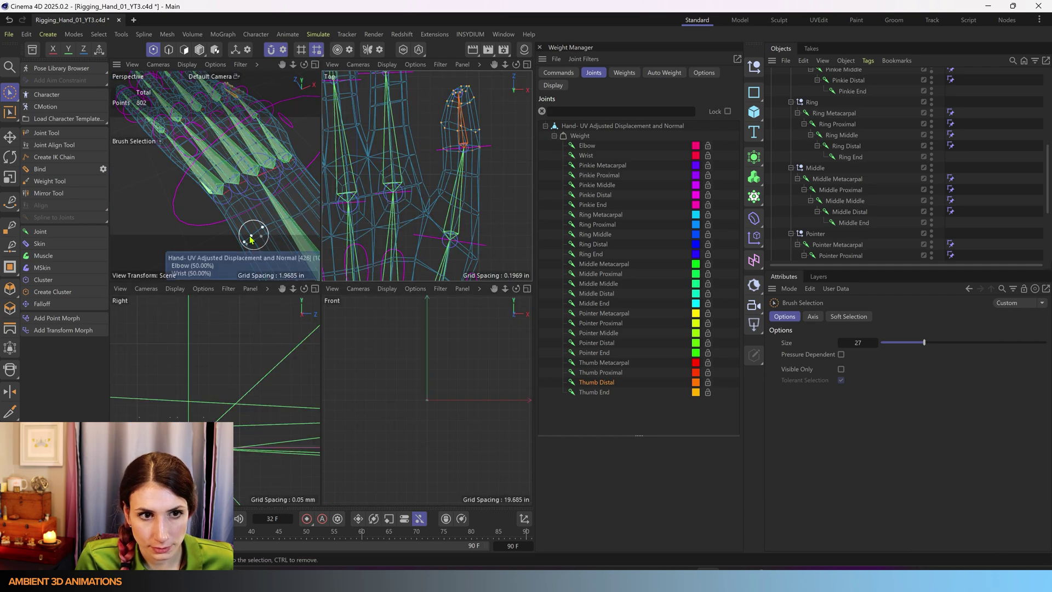
middle_click(197, 219)
scroll(287, 266, "down", 5)
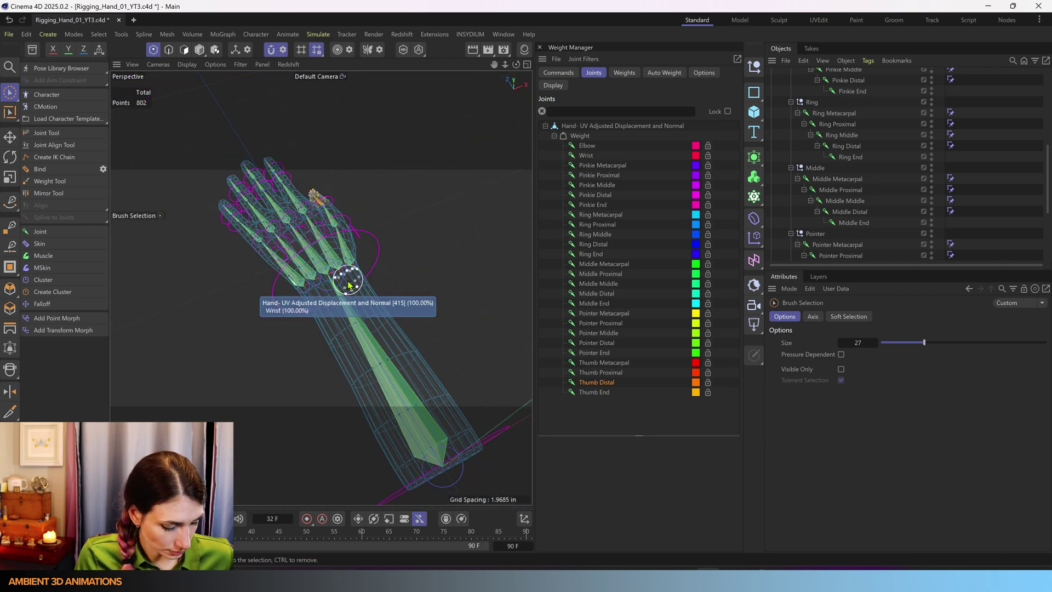
left_click_drag(349, 278, 179, 260, "alt")
left_click_drag(404, 331, 218, 176, "alt")
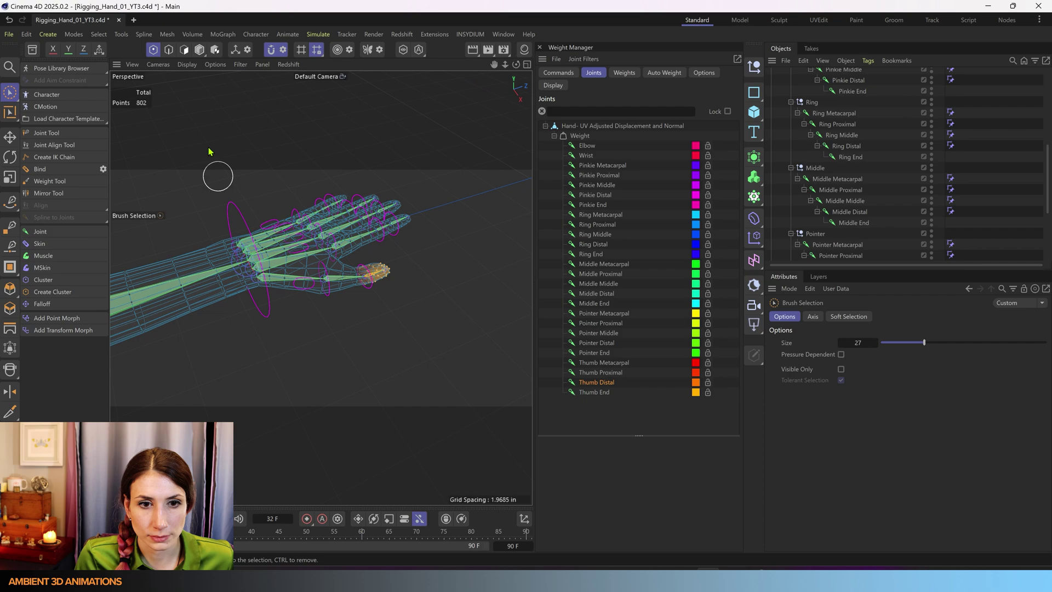
left_click(9, 34)
left_click(25, 175)
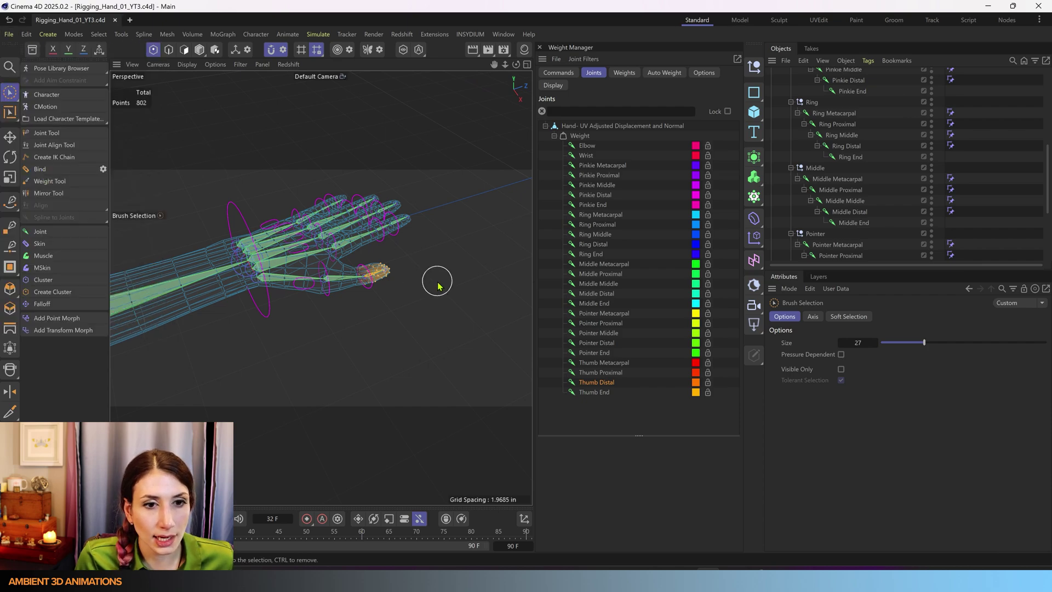
- In model mode, rotate the Thumb Distal Control circle back and forth to test how the thumb tip deforms
scroll(394, 276, "up", 3)
left_click(199, 50)
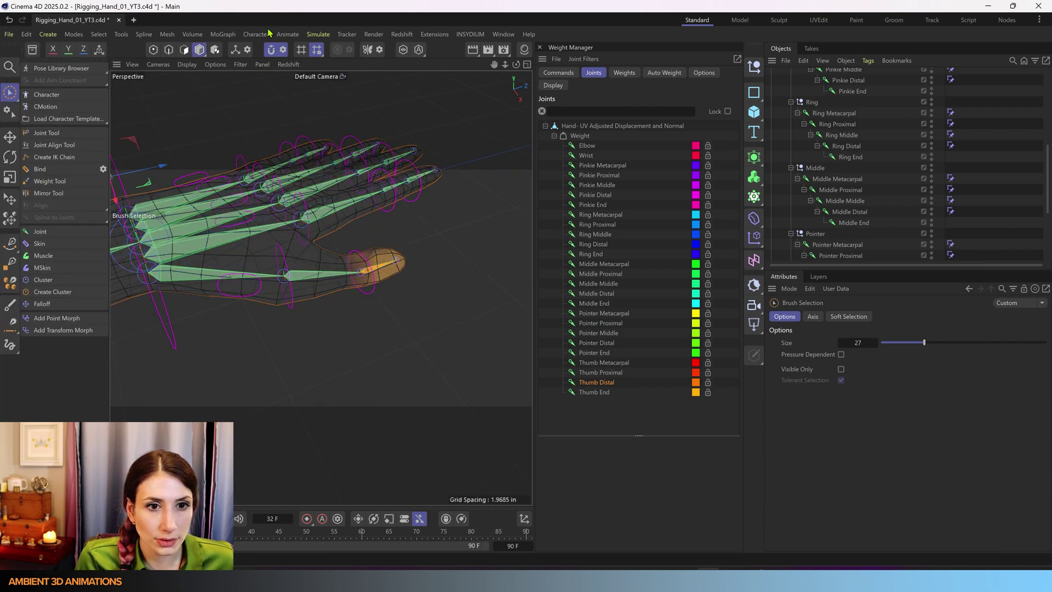
left_click(376, 308)
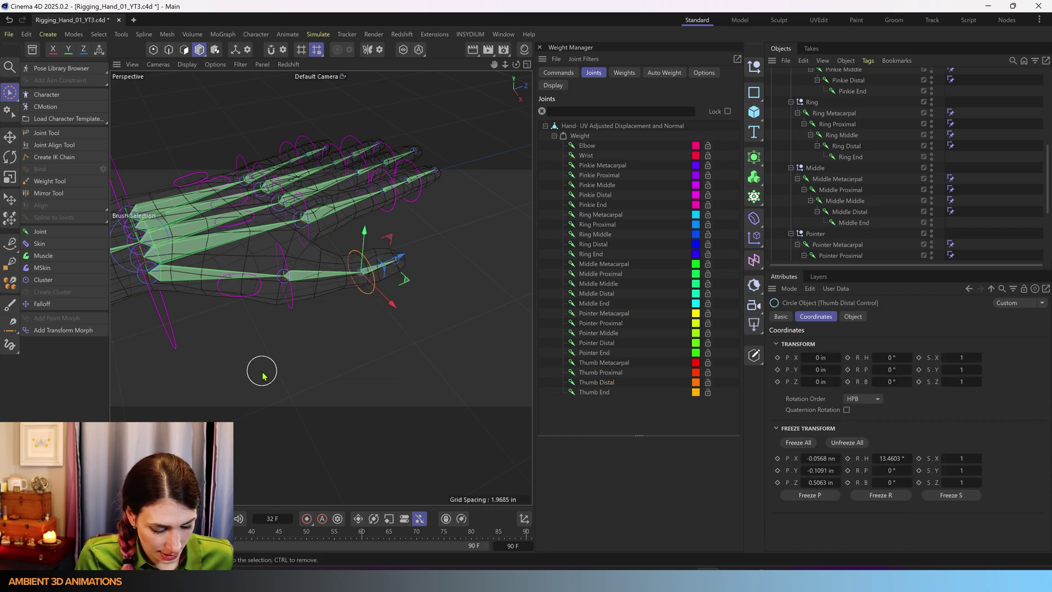
key("r")
scroll(361, 279, "up", 3)
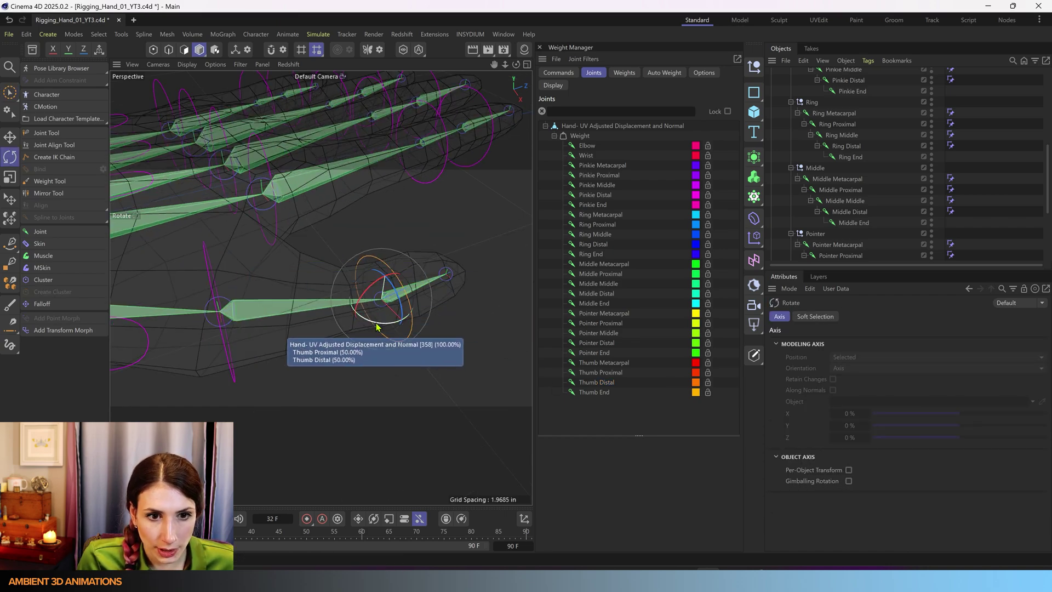
left_click_drag(391, 326, 352, 325)
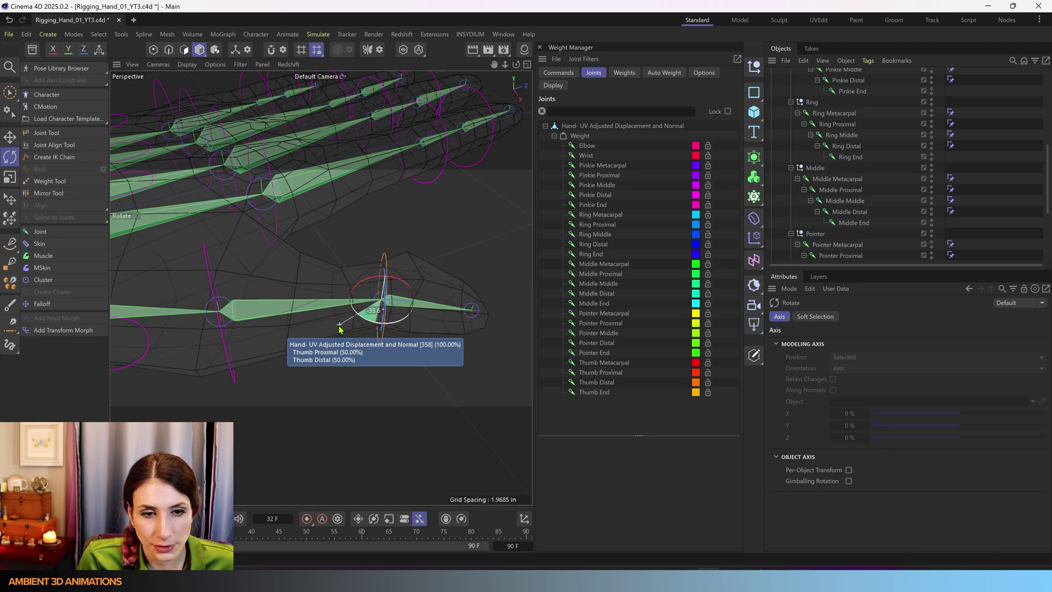
left_click_drag(442, 316, 378, 323)
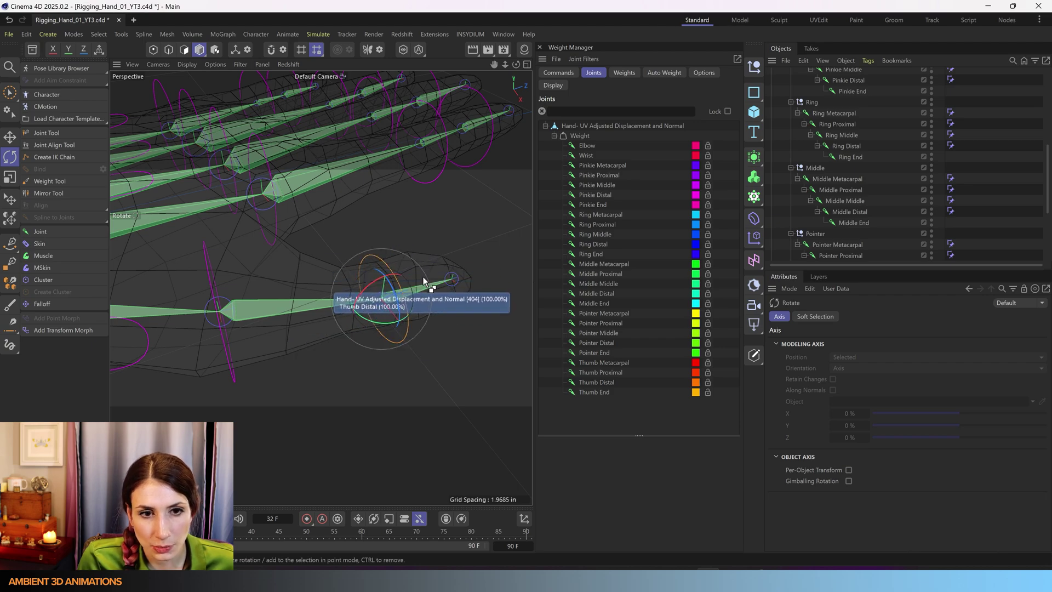
- Select the missed mesh point on the upper edge of the thumb tip and apply 100% weight for the Thumb Distal joint
left_click(11, 92)
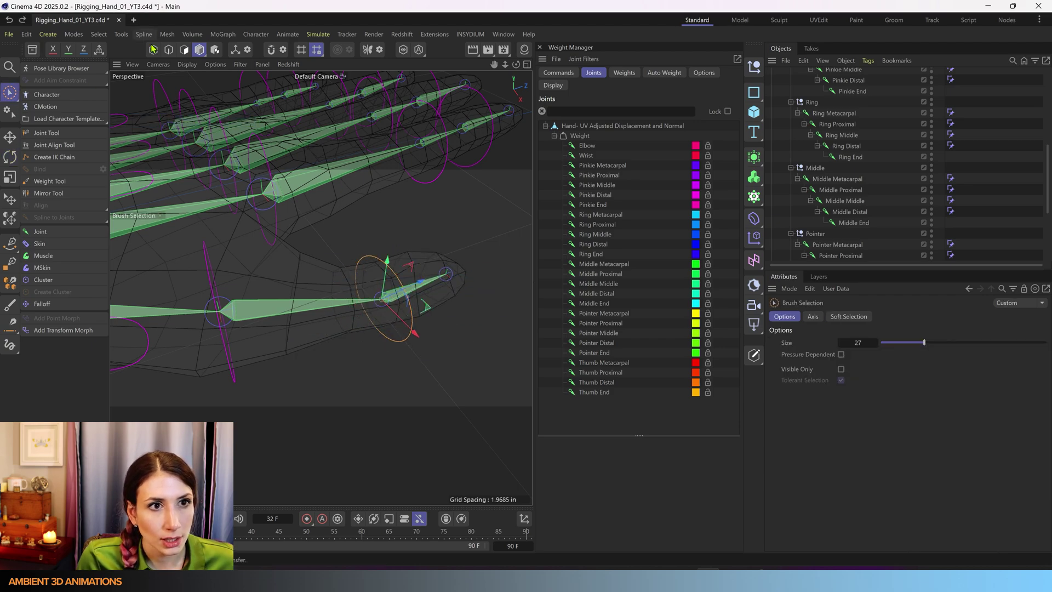
left_click(153, 50)
scroll(418, 243, "up", 5)
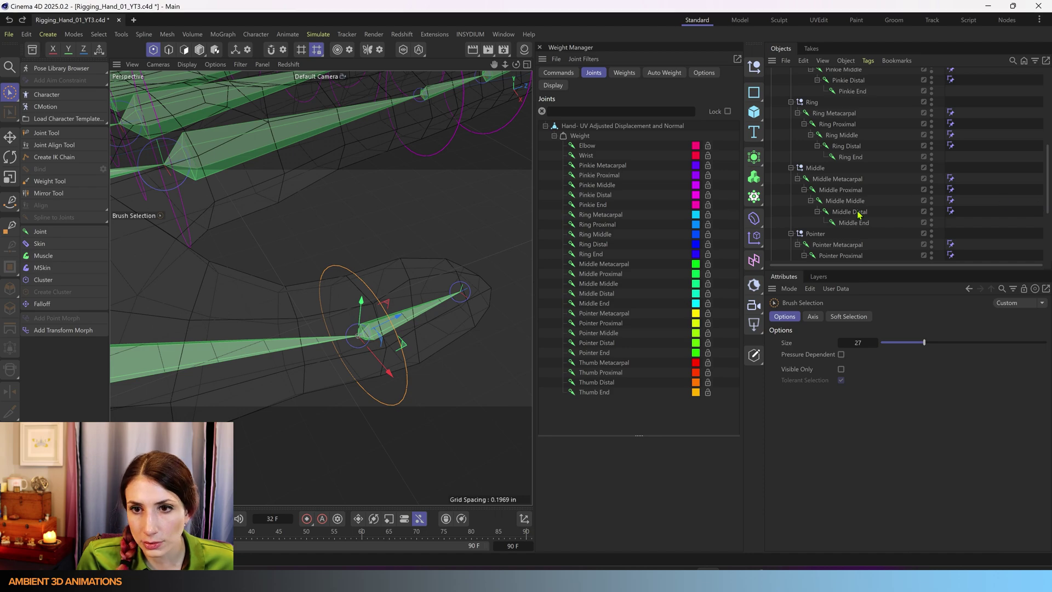
scroll(858, 213, "down", 4)
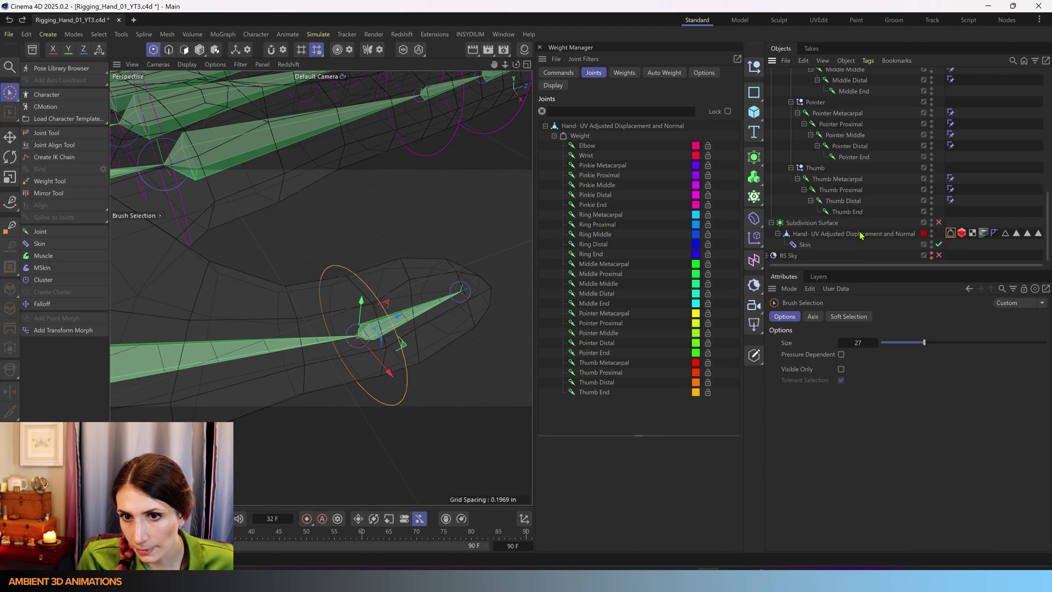
left_click(860, 234)
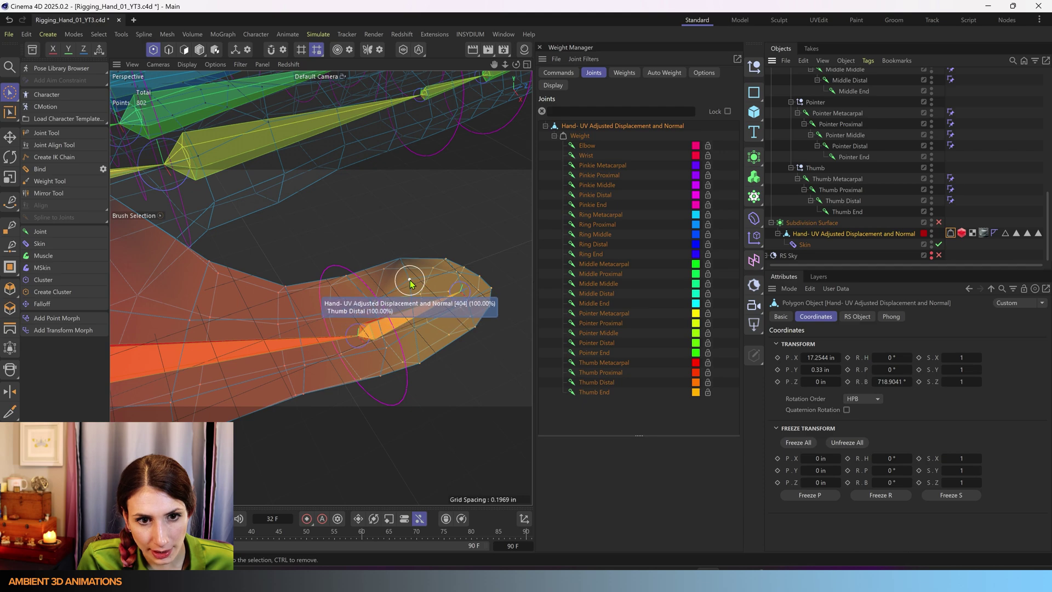
left_click(400, 257)
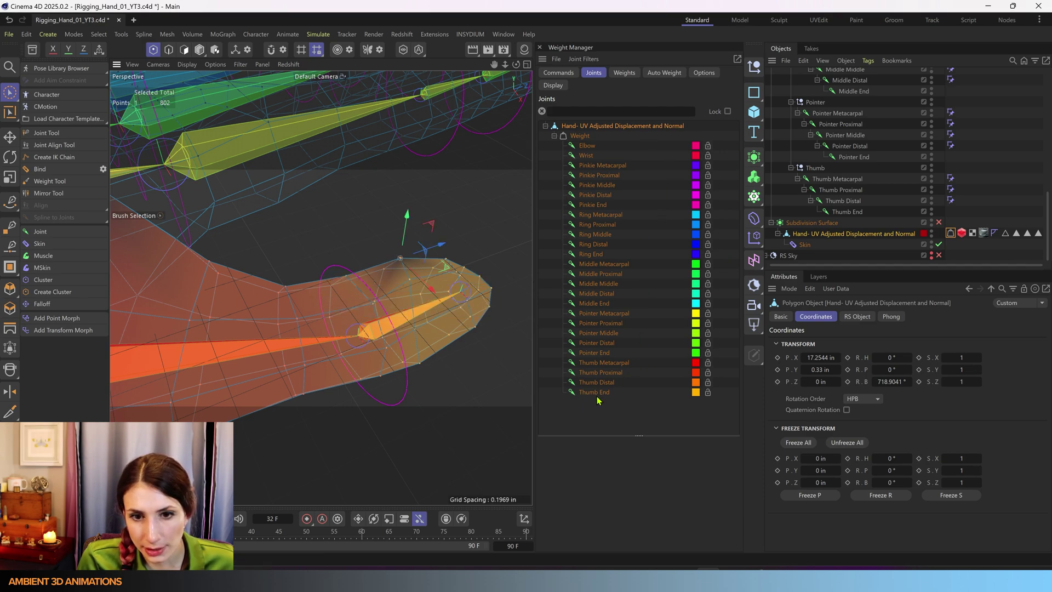
left_click(610, 386)
left_click(558, 72)
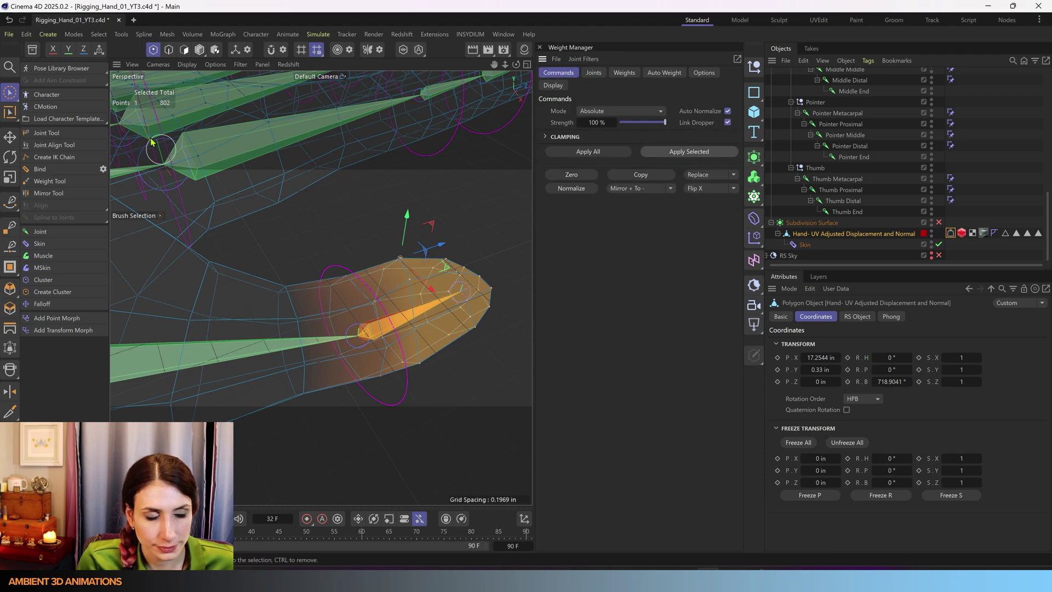
- In model mode, rotate the Thumb Distal Control circle to retest the thumb tip's deformation, and undo the rotation
left_click(200, 50)
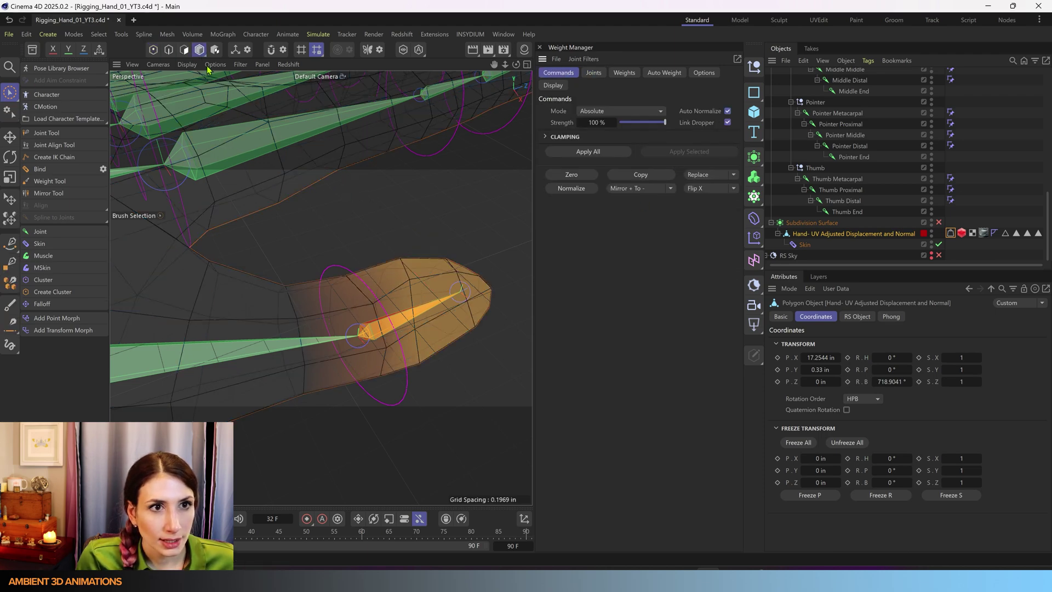
left_click(467, 405)
scroll(467, 382, "down", 4)
middle_click_drag(415, 400, 439, 344, "alt")
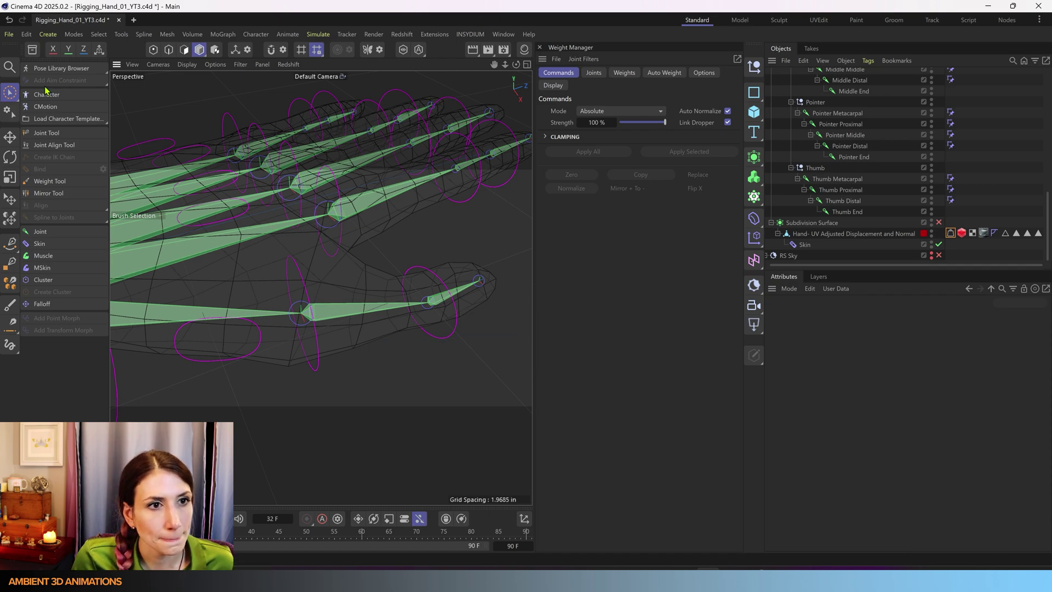
left_click(16, 96)
left_click(452, 351)
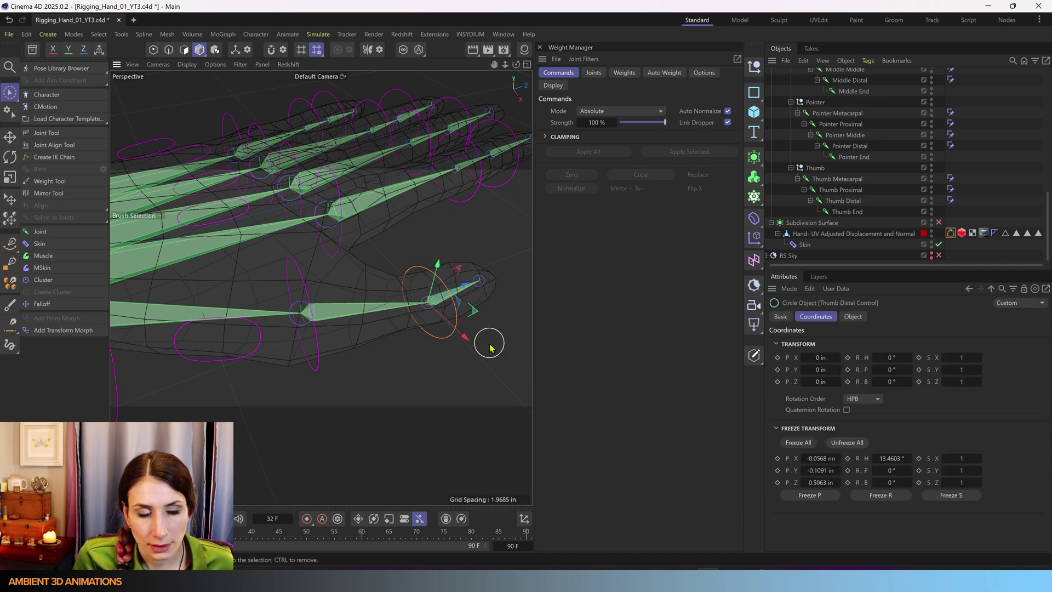
key("r")
left_click_drag(435, 328, 446, 326)
key("ctrl+z")
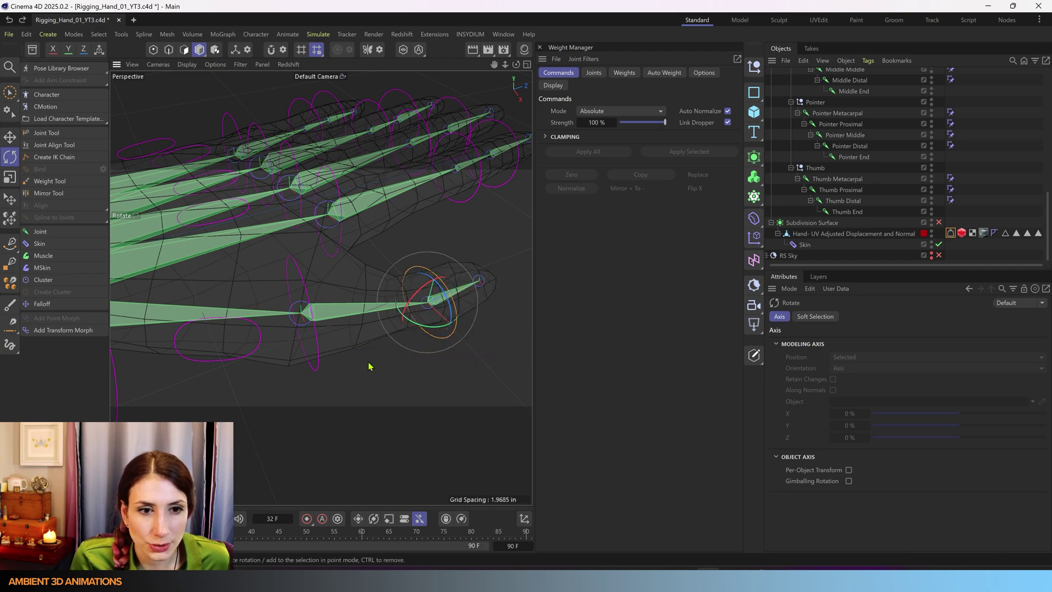
- Rotate the Thumb Proximal Control circle to test how the whole thumb deforms, and undo the rotation
left_click(316, 372)
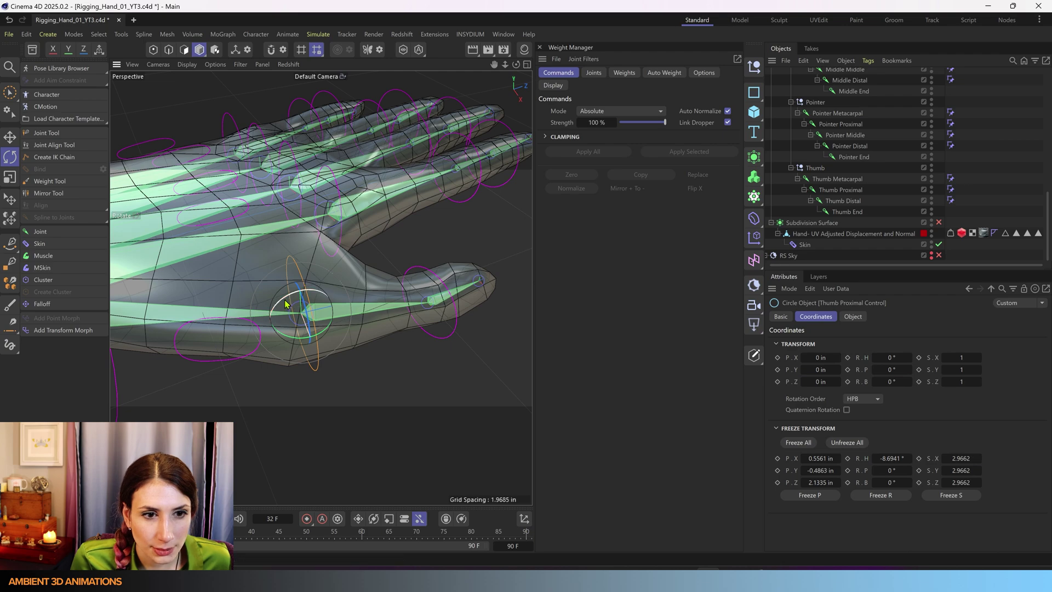
mouse_move(285, 304)
left_mouse_down()
mouse_move(248, 300)
mouse_move(284, 291)
mouse_move(267, 288)
mouse_move(290, 300)
left_mouse_up()
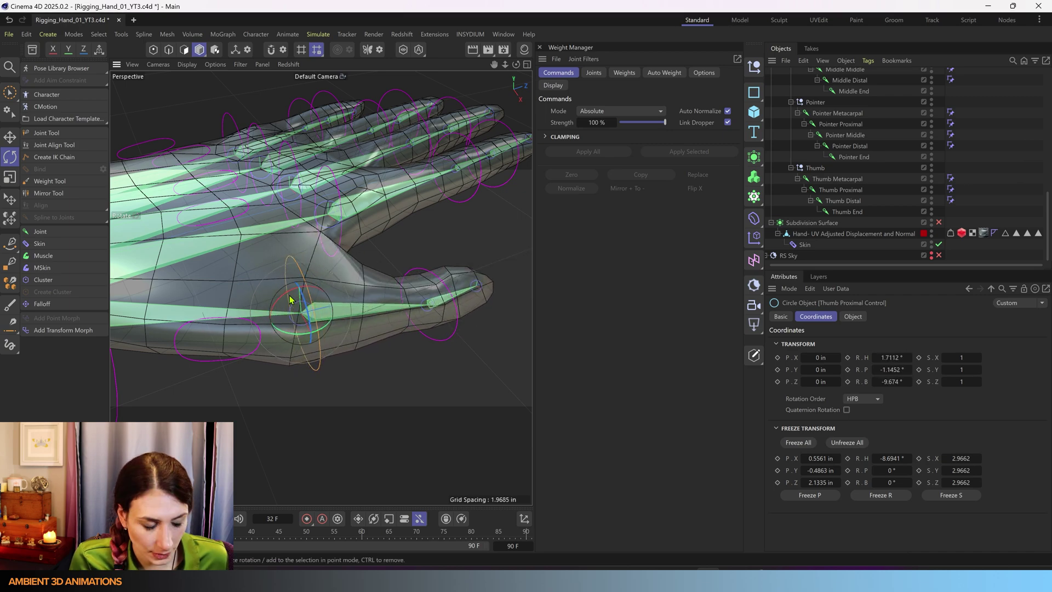
key("ctrl+z")
- Switch to the Top view, activate brush selection in point mode on the hand mesh, and save the project
scroll(300, 304, "down", 5)
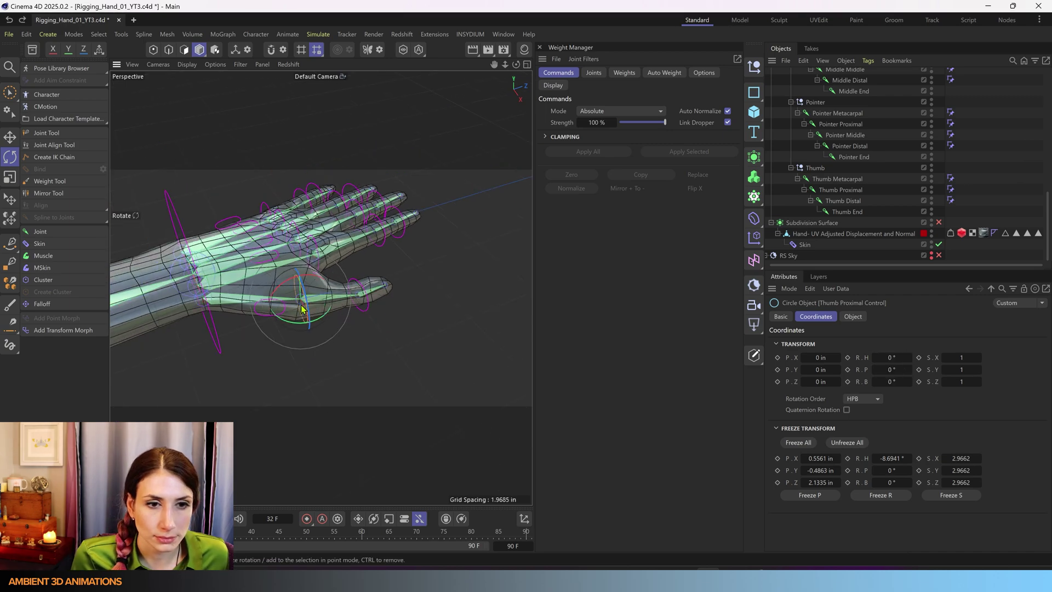
left_click_drag(299, 304, 259, 308, "alt")
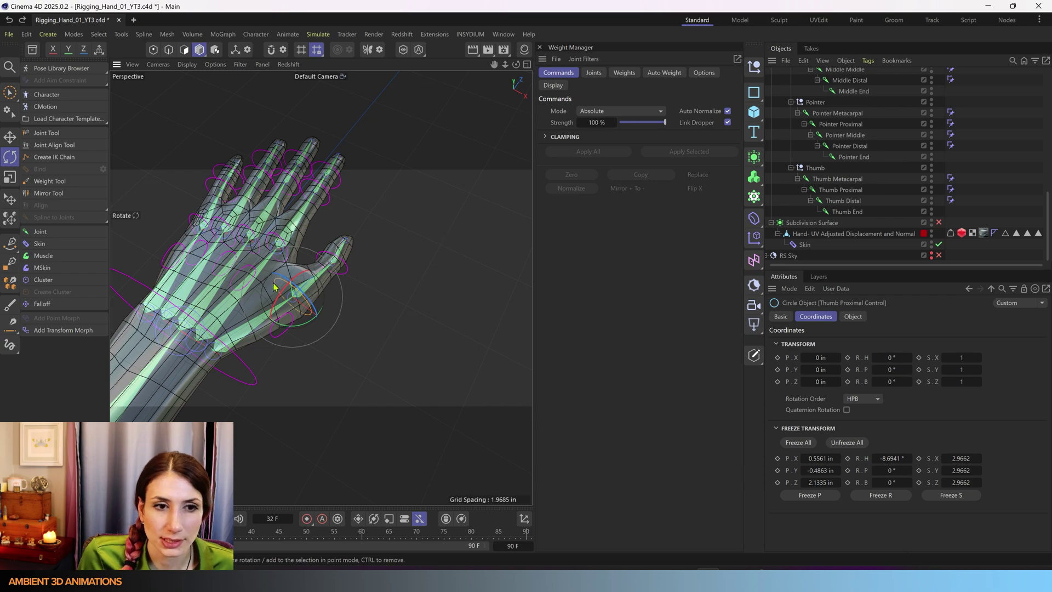
middle_click_drag(244, 243, 385, 192, "alt")
scroll(319, 285, "up", 5)
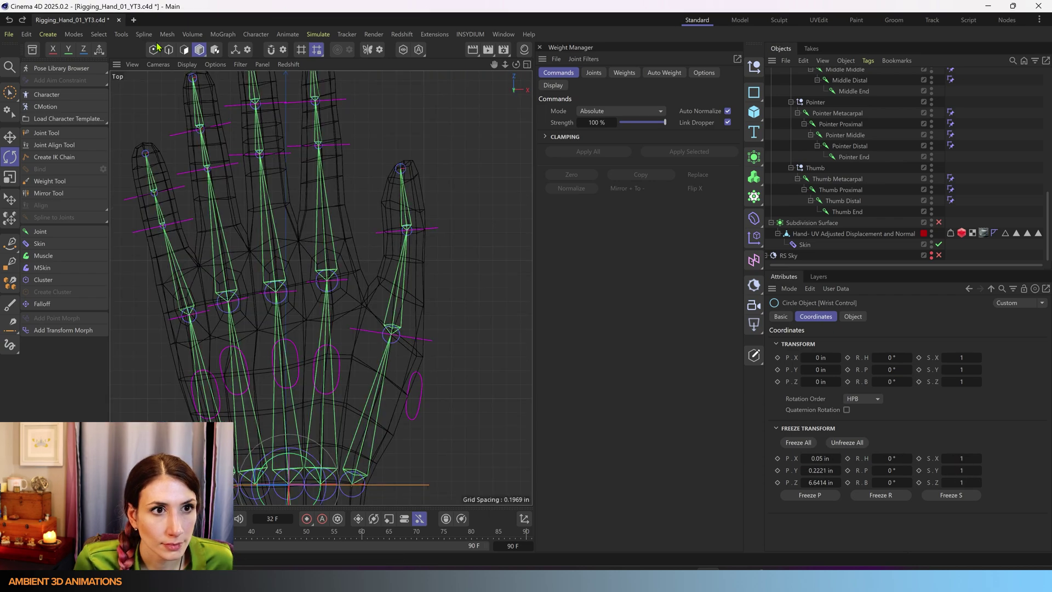
left_click(155, 49)
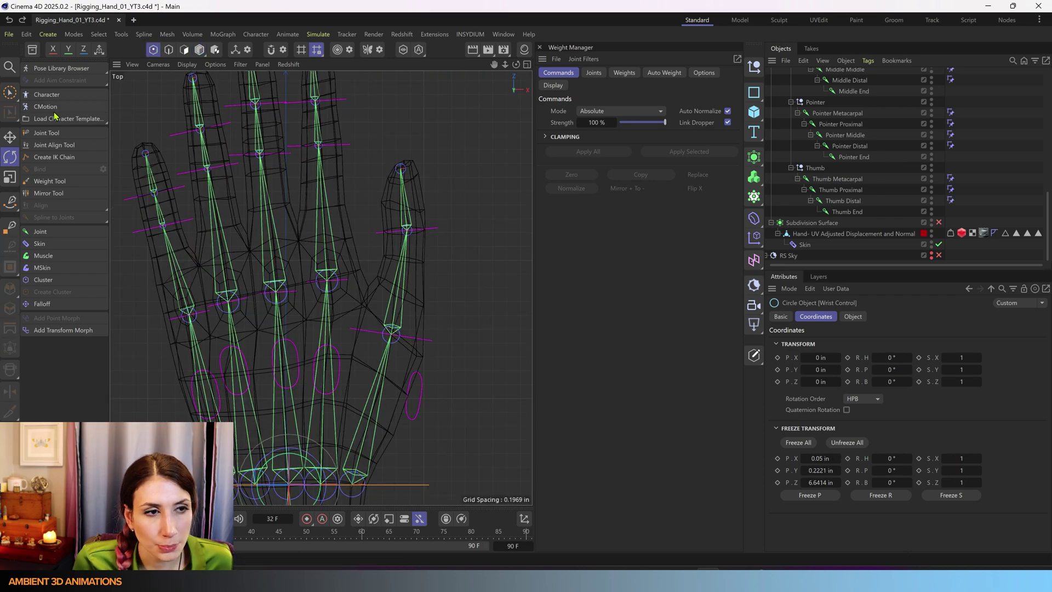
left_click(8, 92)
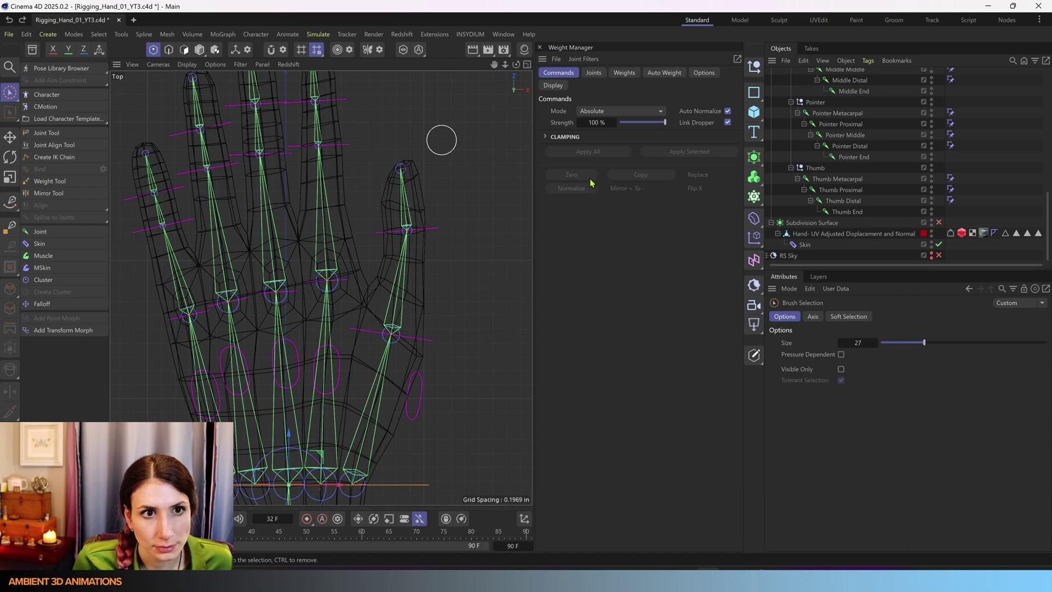
left_click(850, 234)
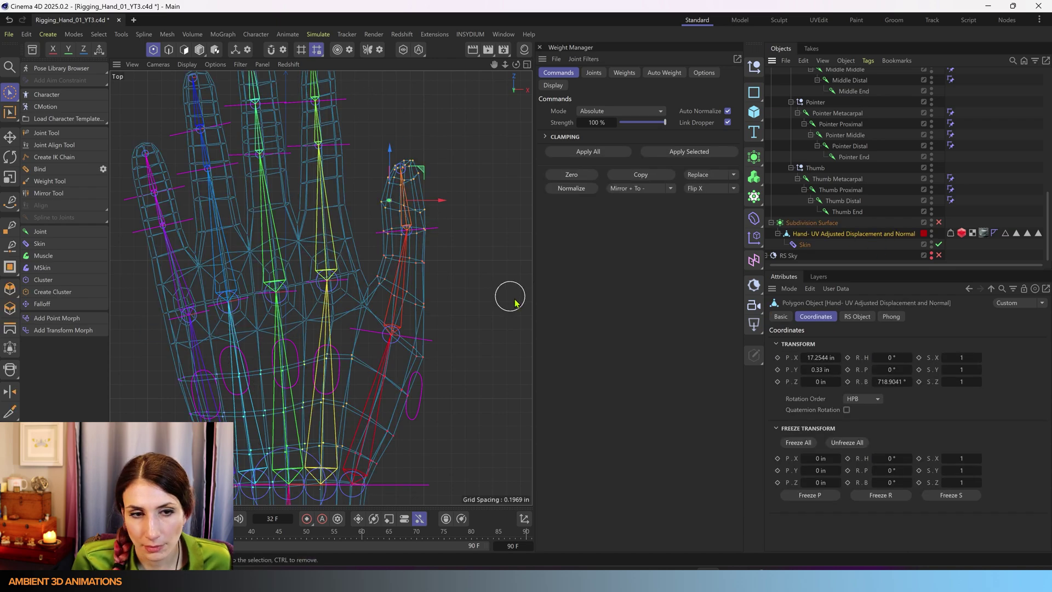
left_click(10, 36)
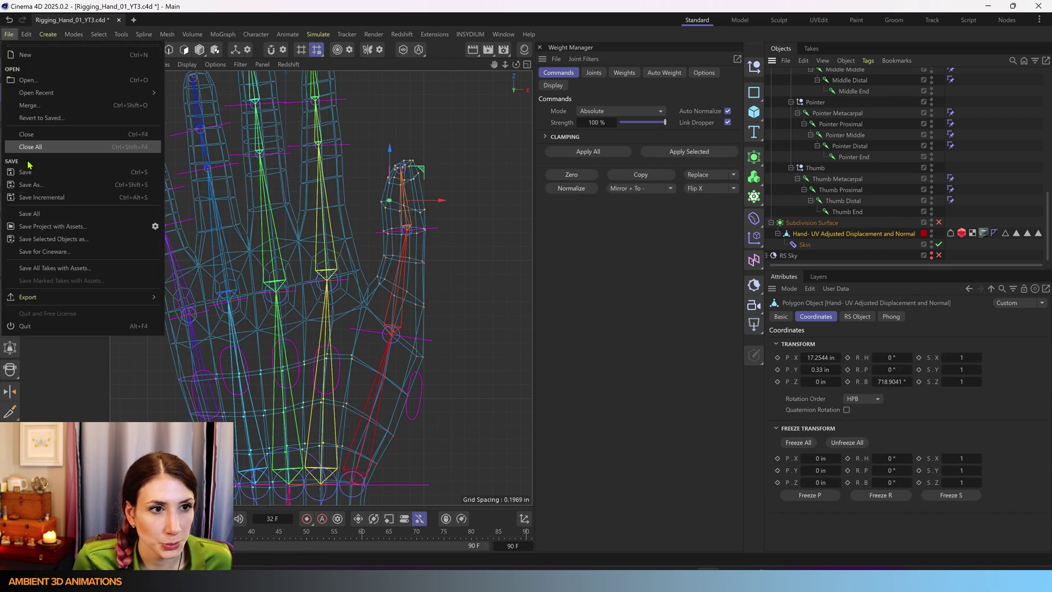
left_click(23, 171)
- Brush-select the mesh points in the web between thumb and pointer and apply 100% weight for the Thumb Proximal, Pointer Metacarpal and Pointer Proximal joints
scroll(379, 309, "up", 3)
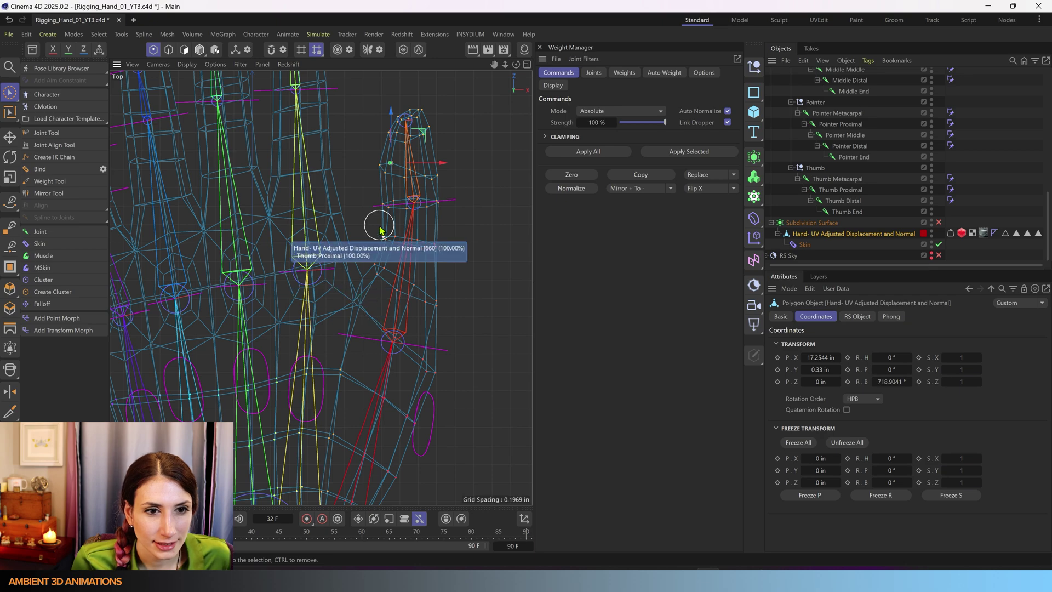
middle_click_drag(381, 229, 455, 248, "alt")
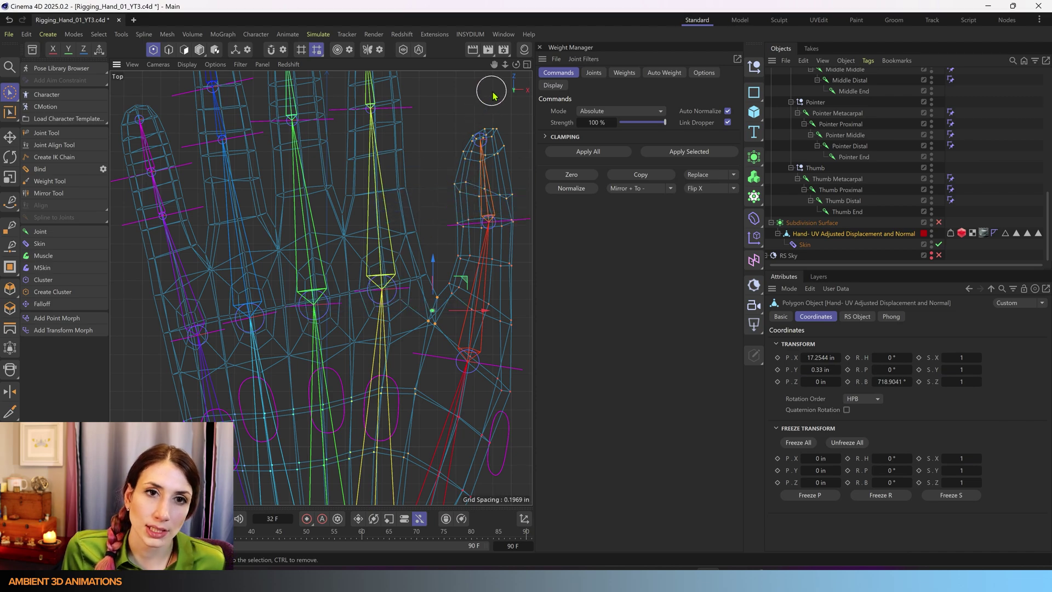
scroll(377, 278, "down", 3)
scroll(405, 306, "up", 5)
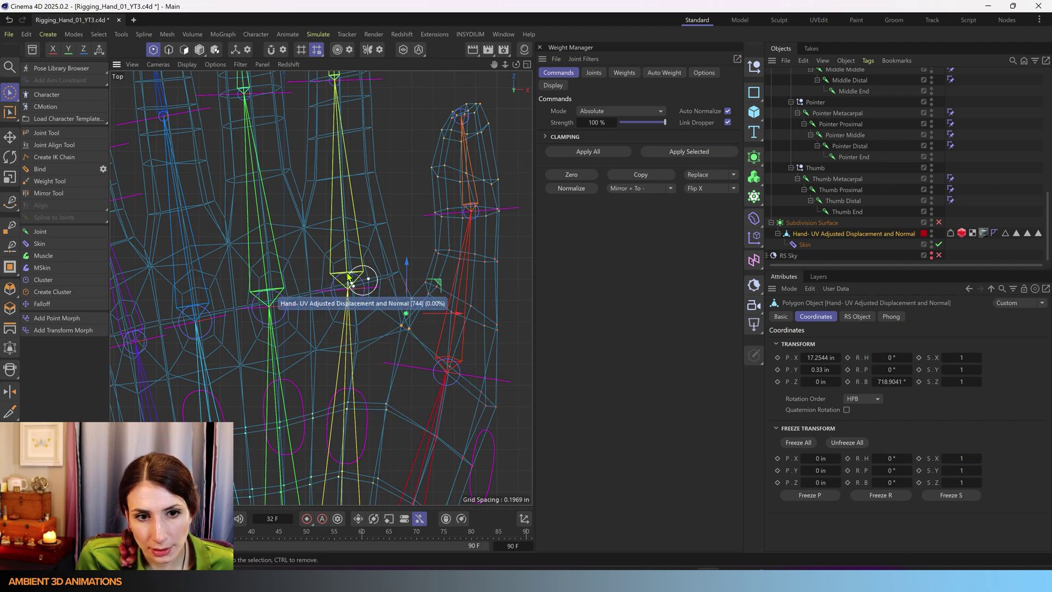
scroll(413, 293, "down", 3)
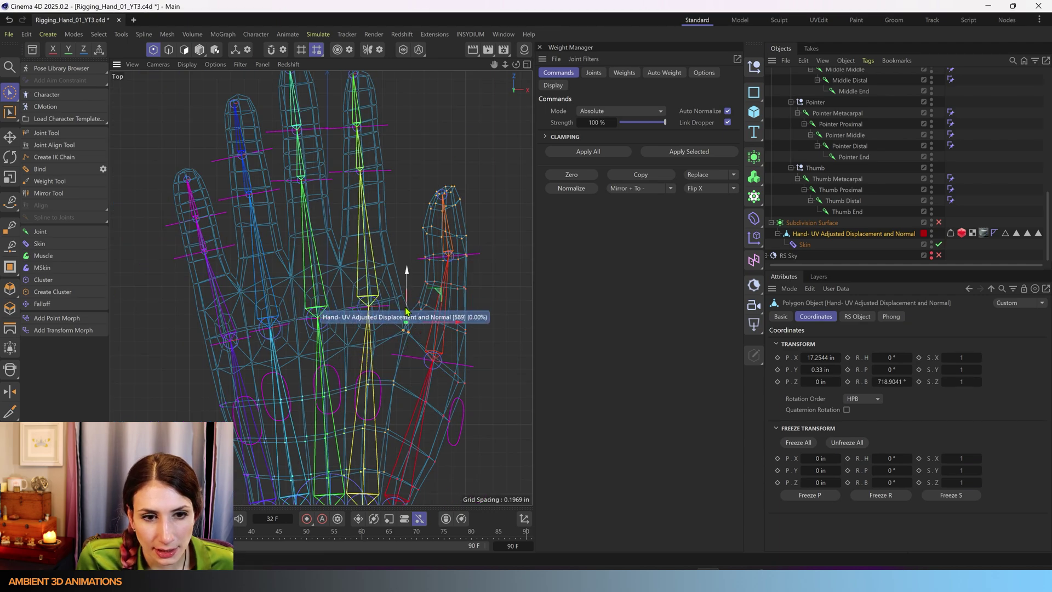
middle_click_drag(411, 352, 395, 313, "alt")
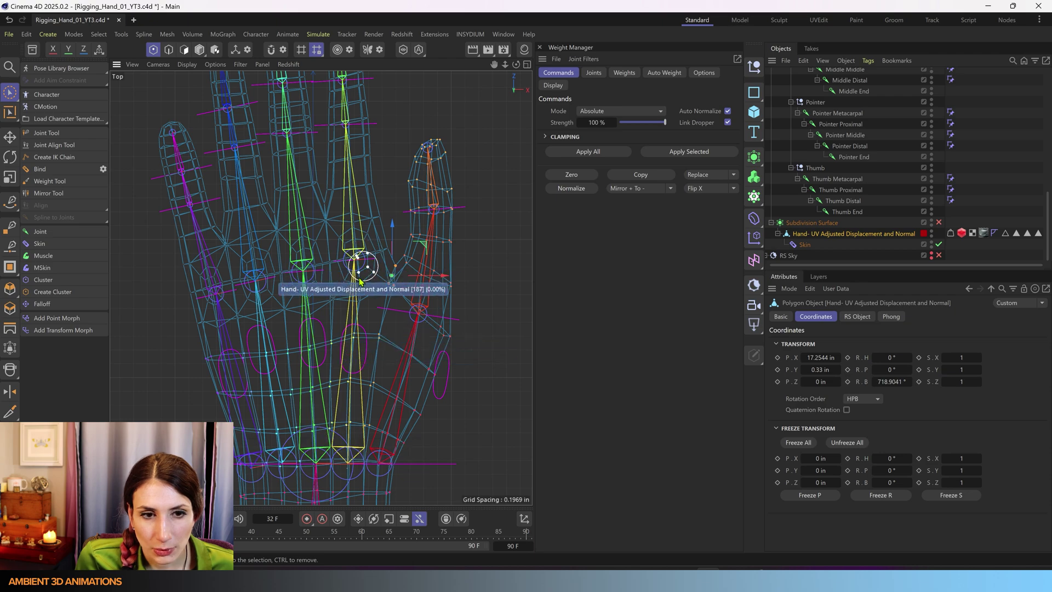
left_click(592, 73)
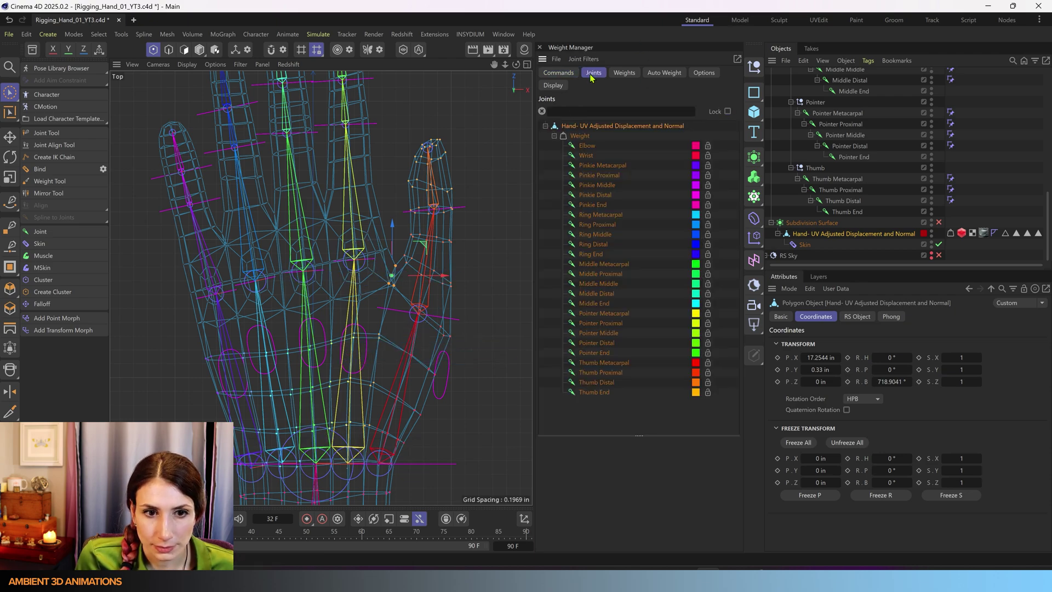
left_click(606, 375)
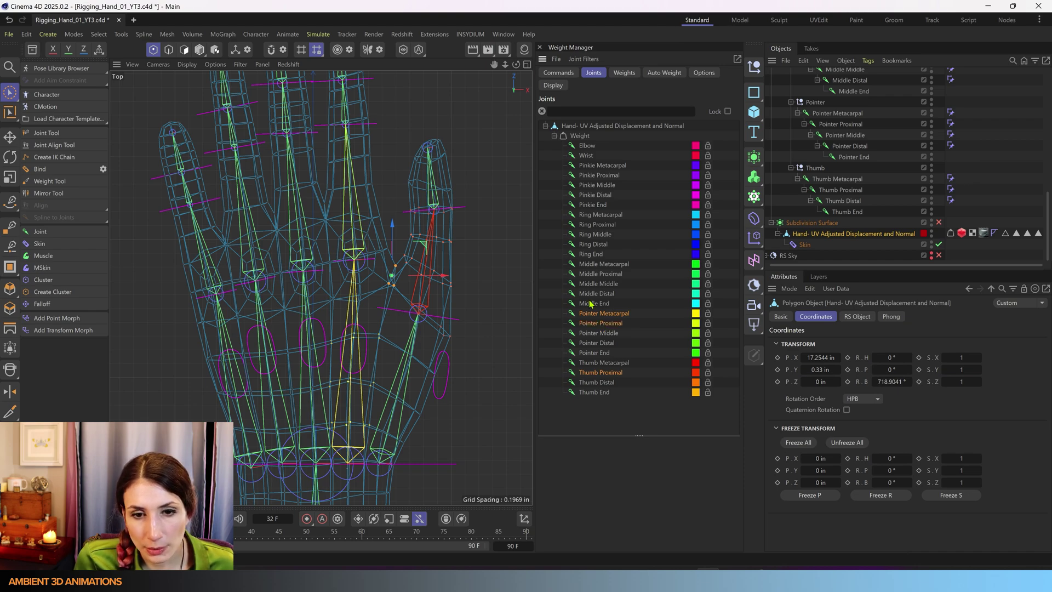
left_click(559, 74)
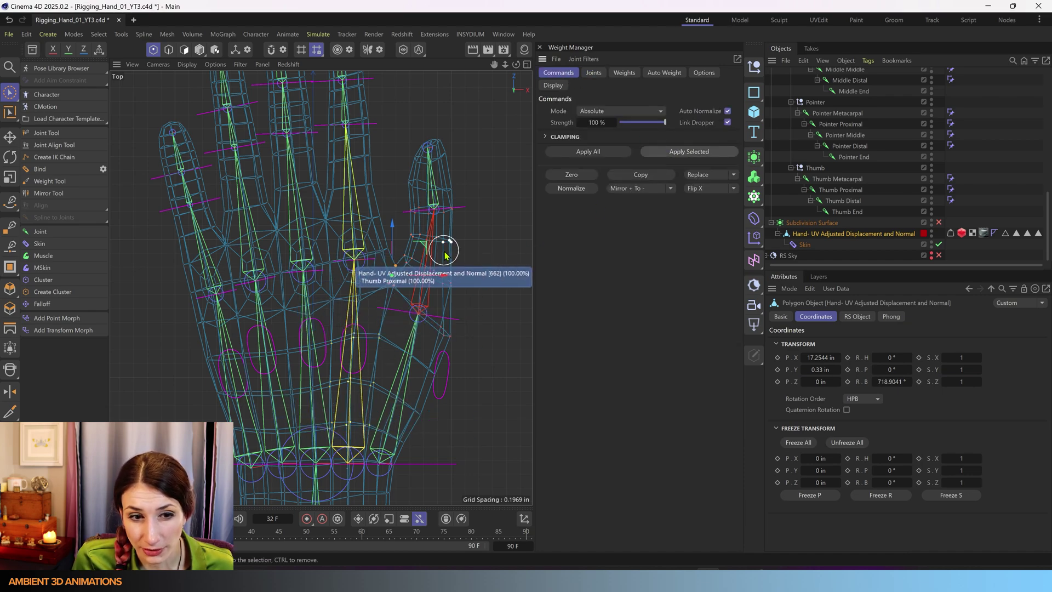
- Brush-select the mesh points around the pointer finger's base knuckle, between the Pointer Metacarpal and Pointer Proximal joints
scroll(369, 219, "up", 3)
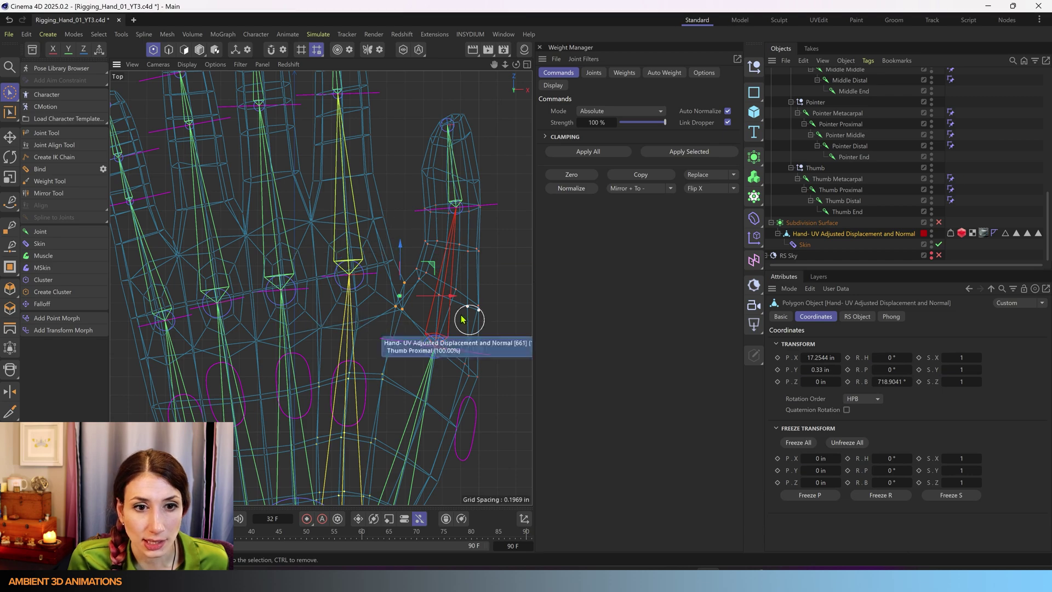
left_click(370, 292)
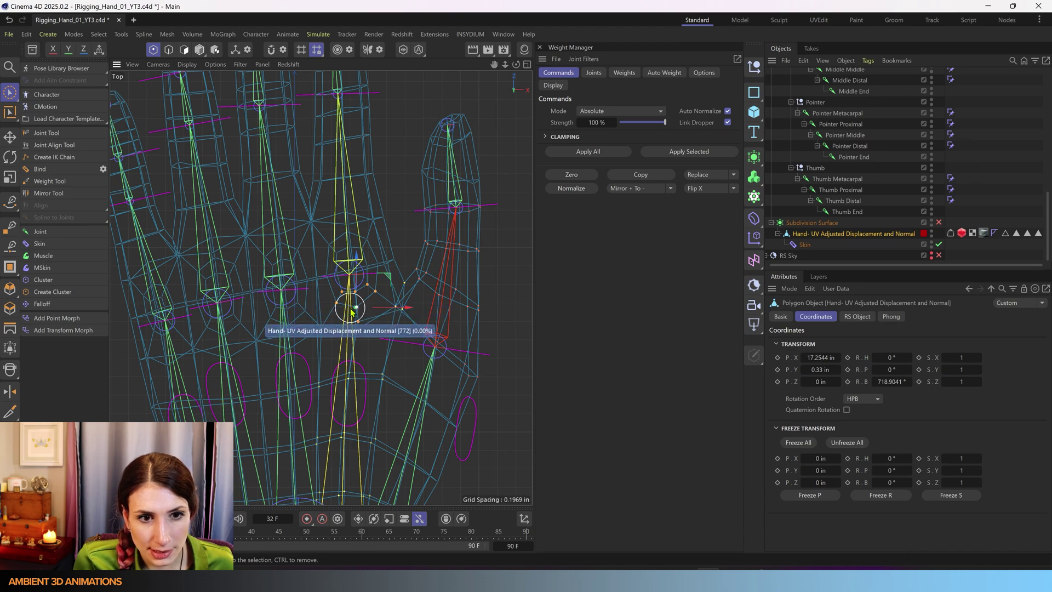
scroll(367, 294, "up", 2)
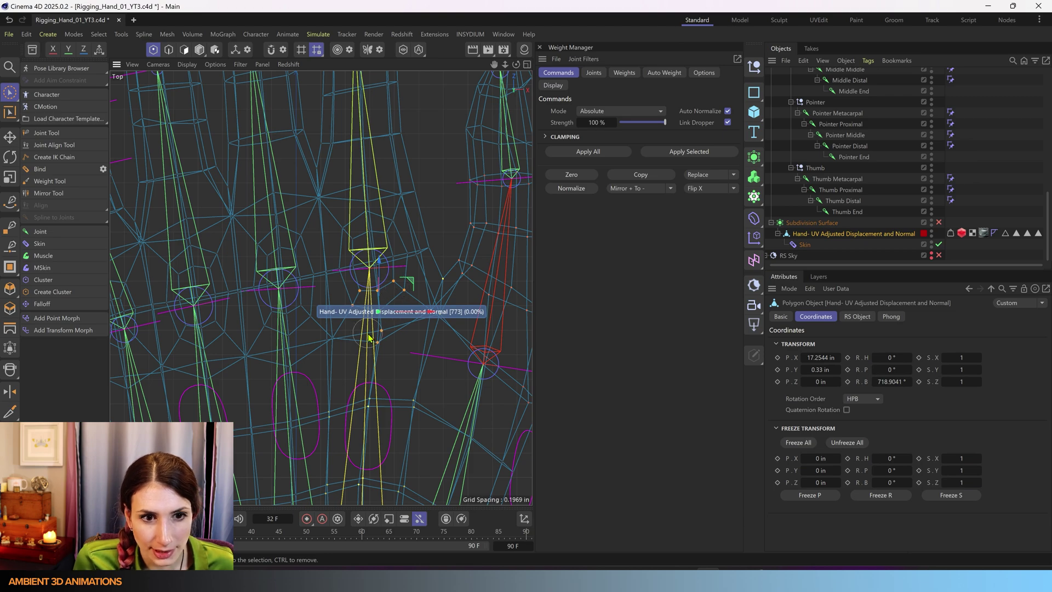
scroll(368, 337, "down", 2)
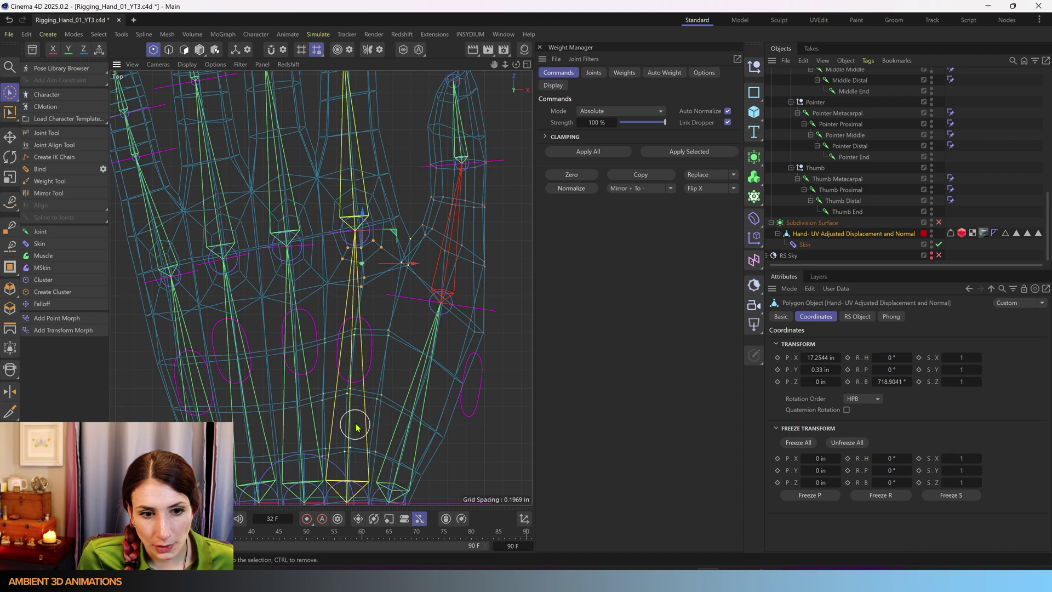
scroll(355, 427, "down", 3)
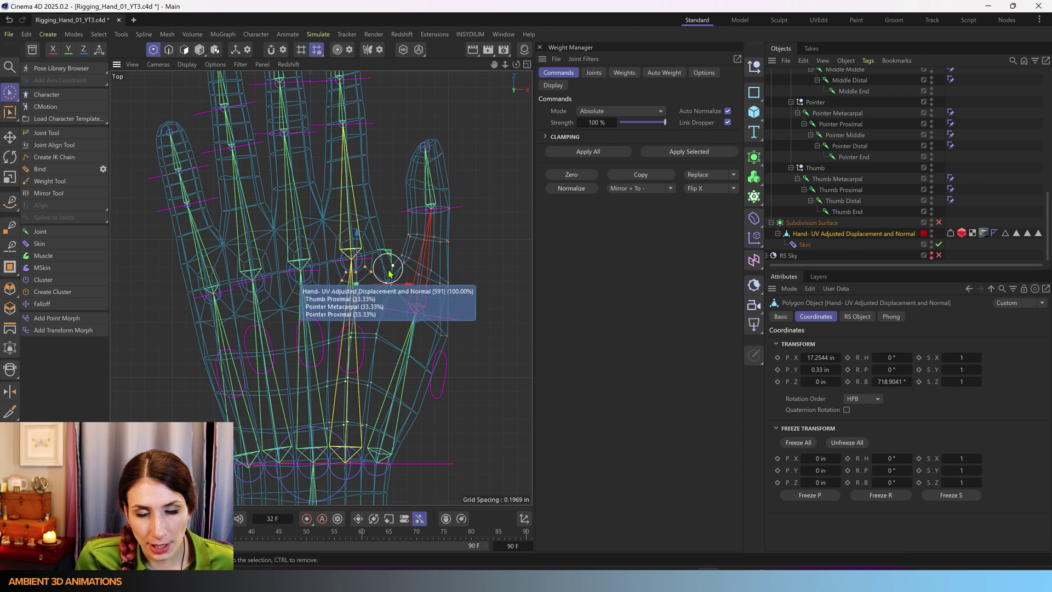
- Weight the points around the index finger's base knuckle to both the Pointer Metacarpal and Pointer Proximal joints at 100% strength
scroll(354, 274, "down", 2)
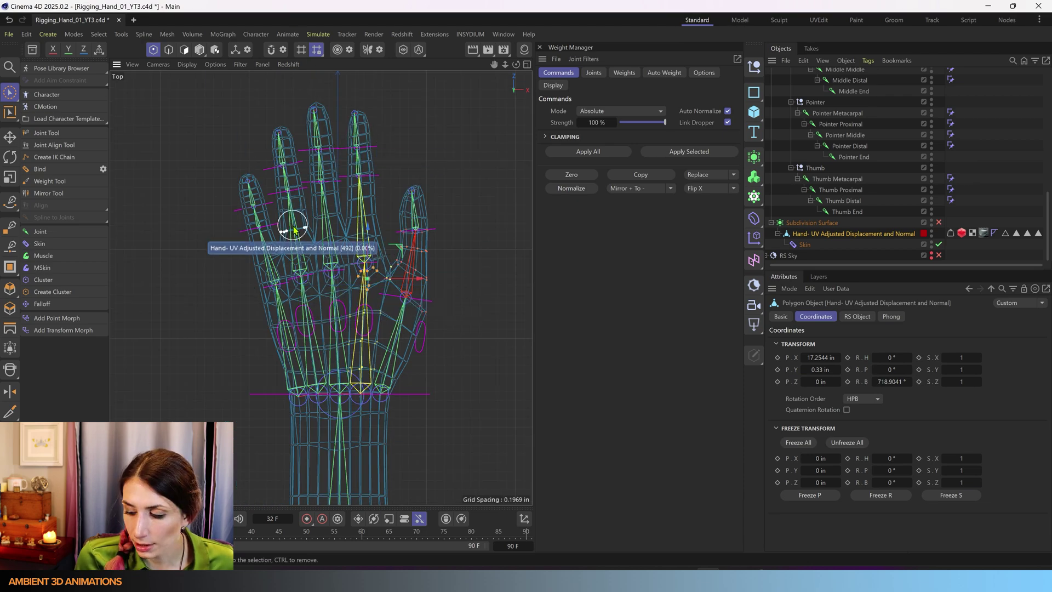
left_click(594, 73)
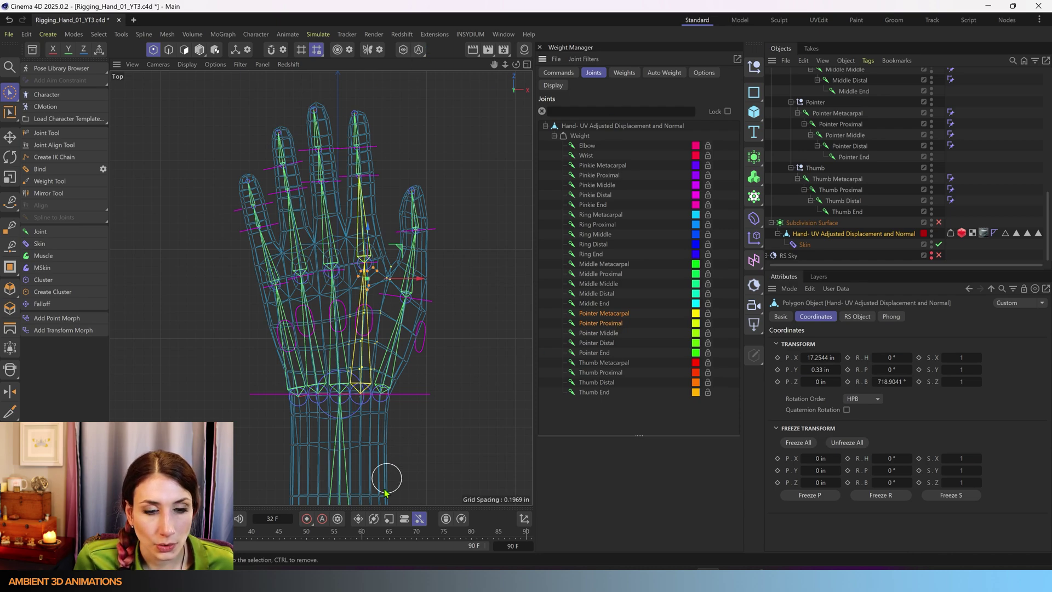
left_click(570, 74)
scroll(355, 257, "up", 3)
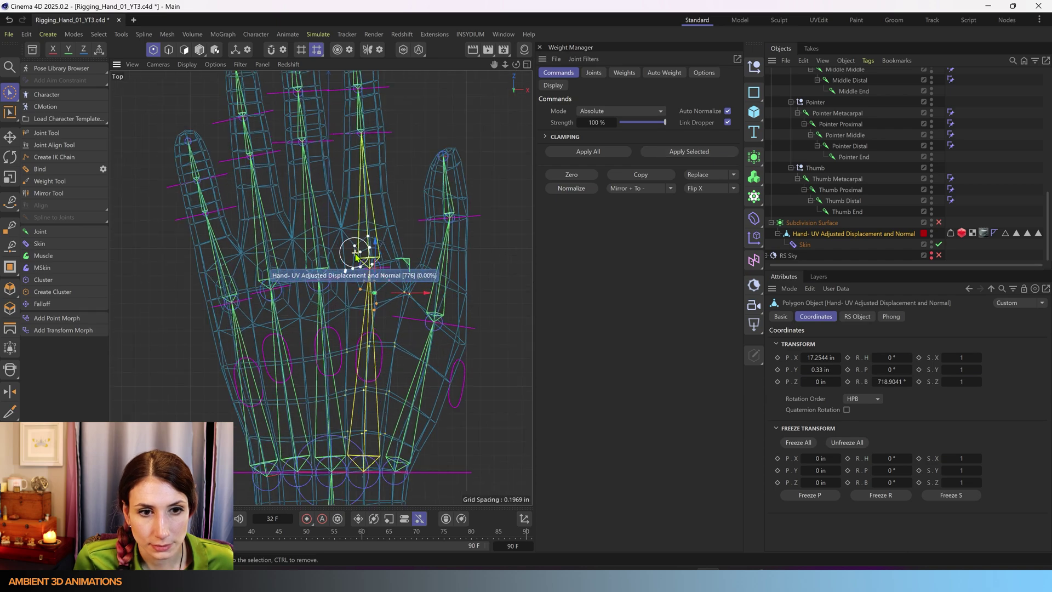
scroll(356, 258, "up", 3)
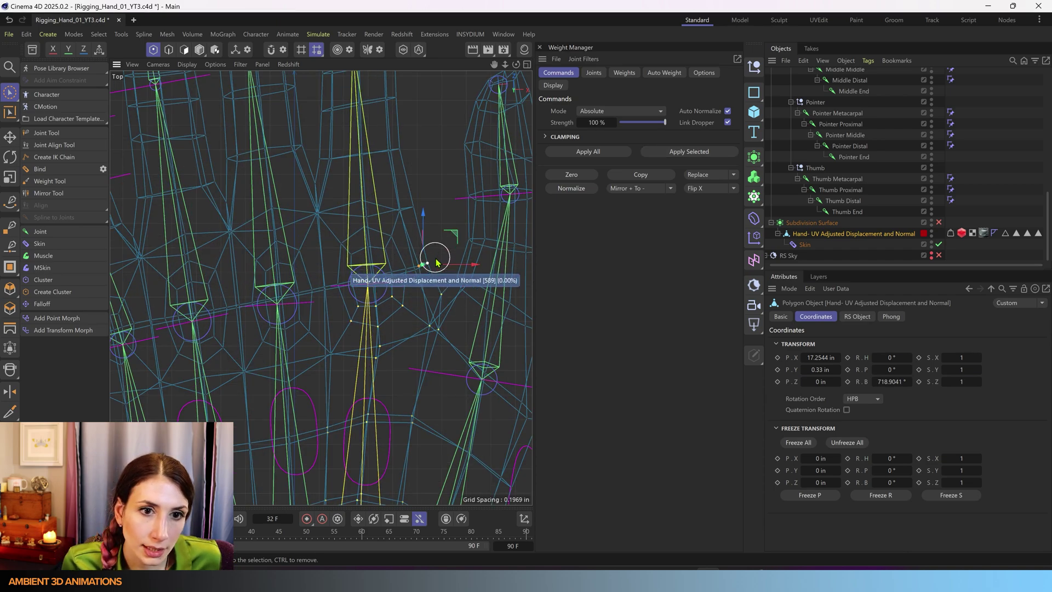
left_click_drag(380, 352, 404, 296)
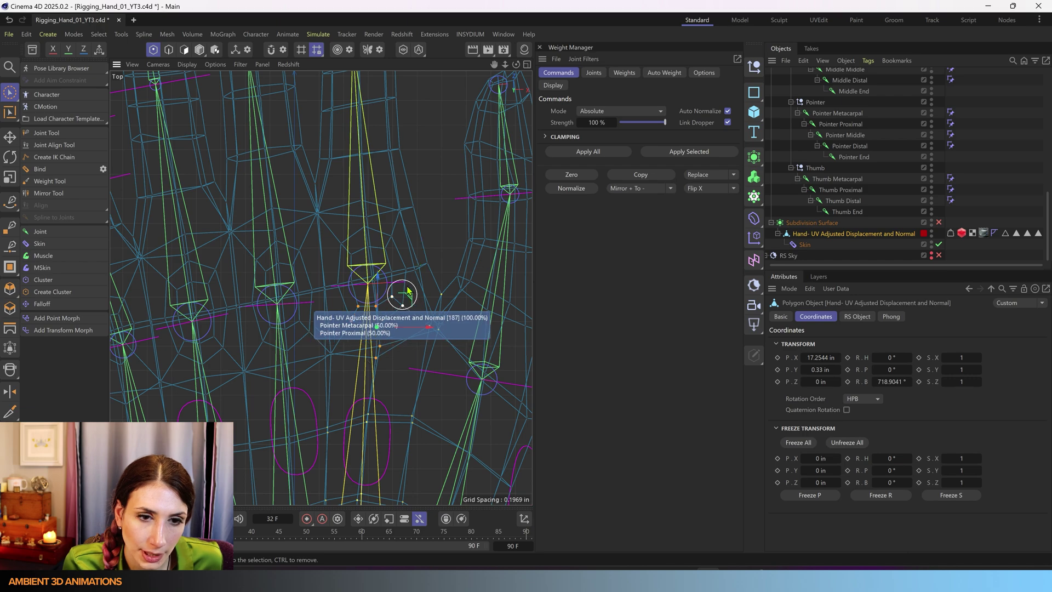
left_click_drag(438, 257, 341, 289, "shift")
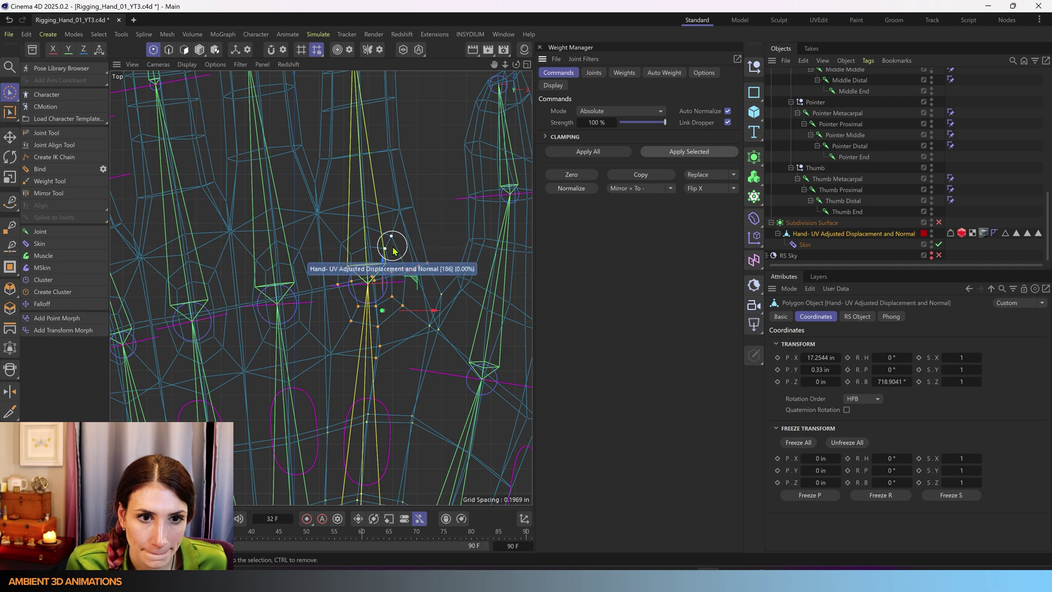
- Weight the index finger points between the base knuckle and the middle joint to Pointer Proximal alone at 100% strength
left_click_drag(430, 207, 366, 217)
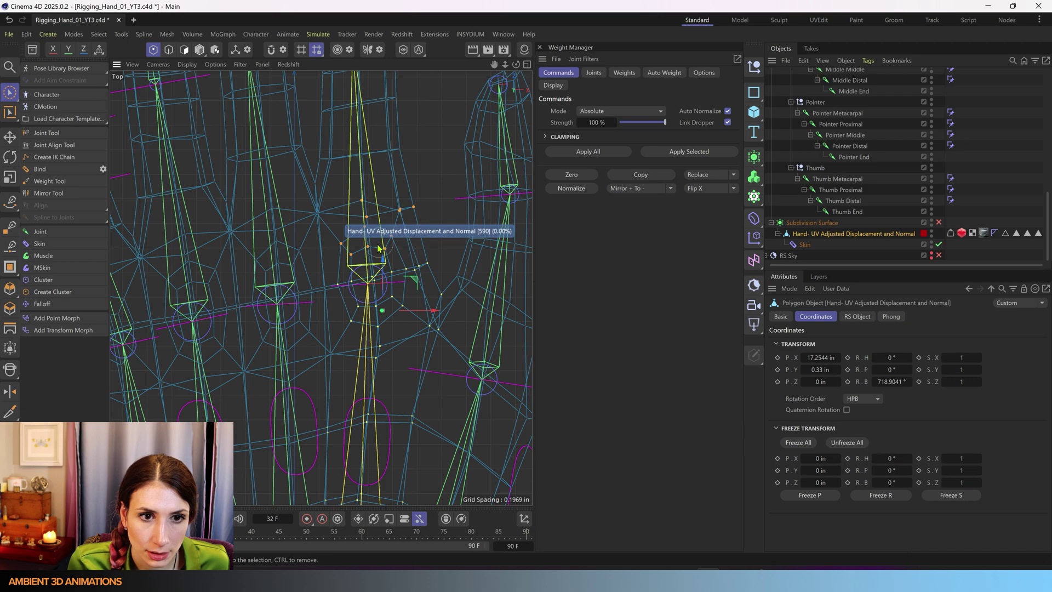
middle_click_drag(408, 170, 411, 253)
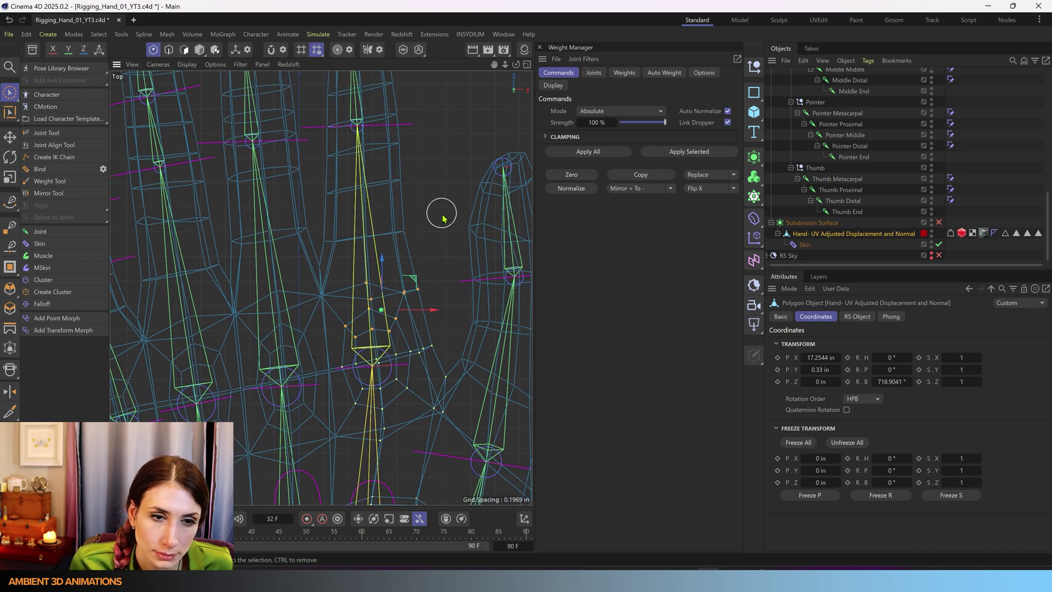
left_click_drag(411, 227, 342, 237, "shift")
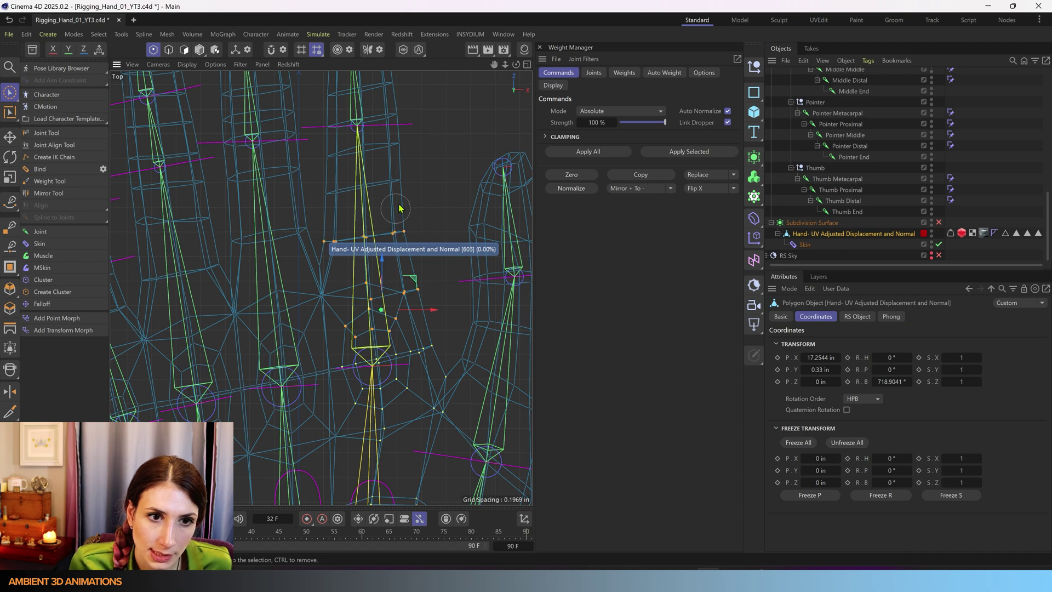
left_click_drag(406, 183, 331, 205, "shift")
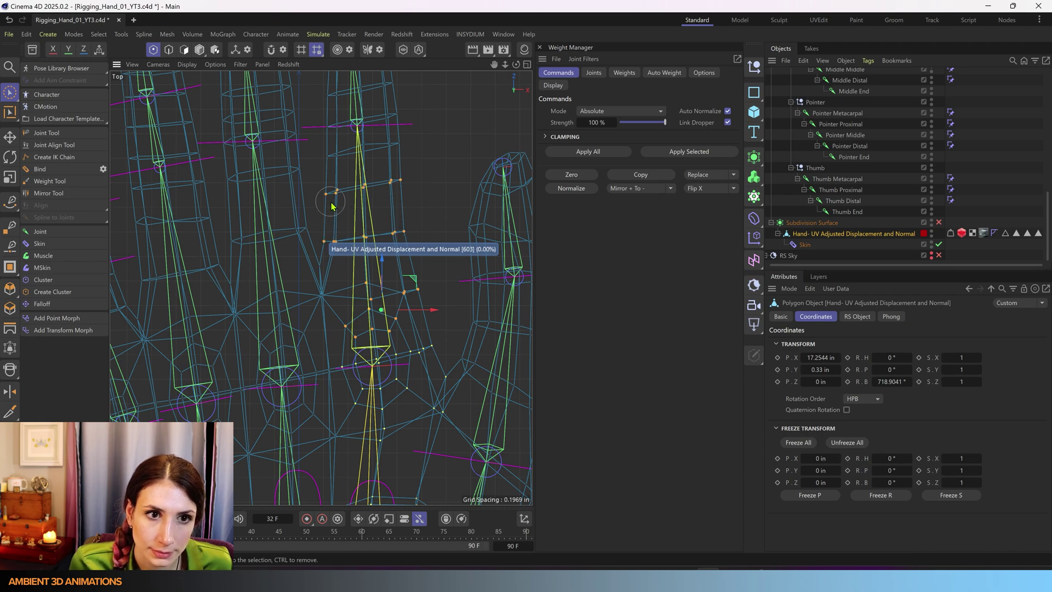
middle_click_drag(425, 148, 434, 253)
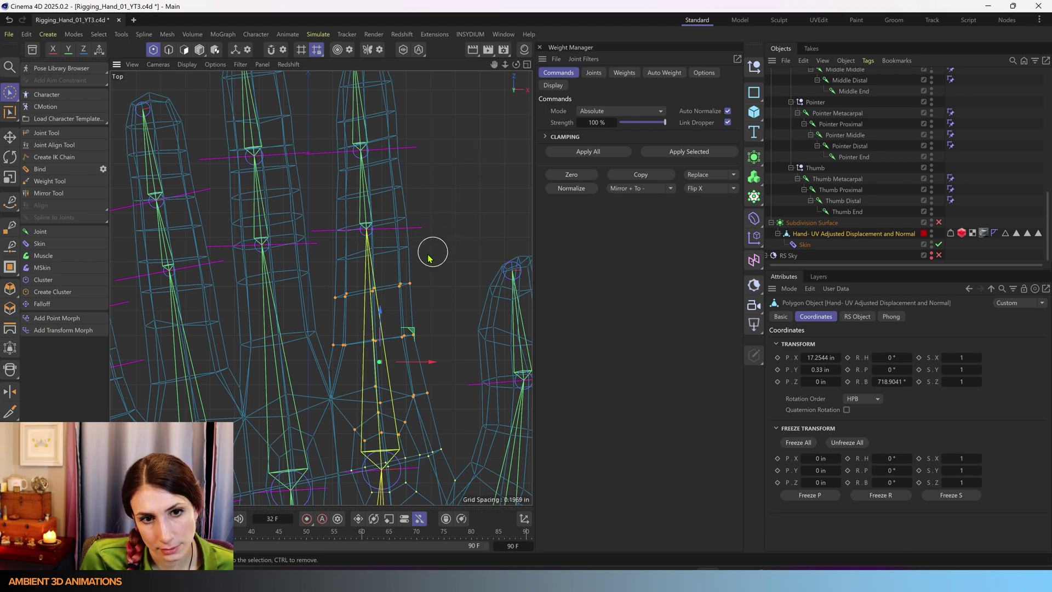
left_click_drag(418, 253, 354, 266, "shift")
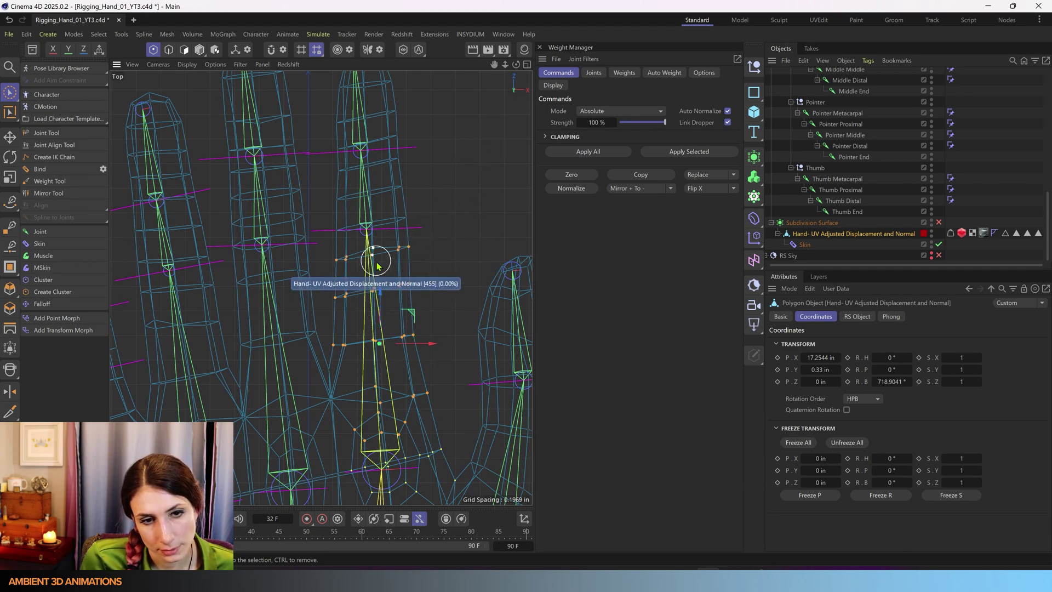
left_click(594, 73)
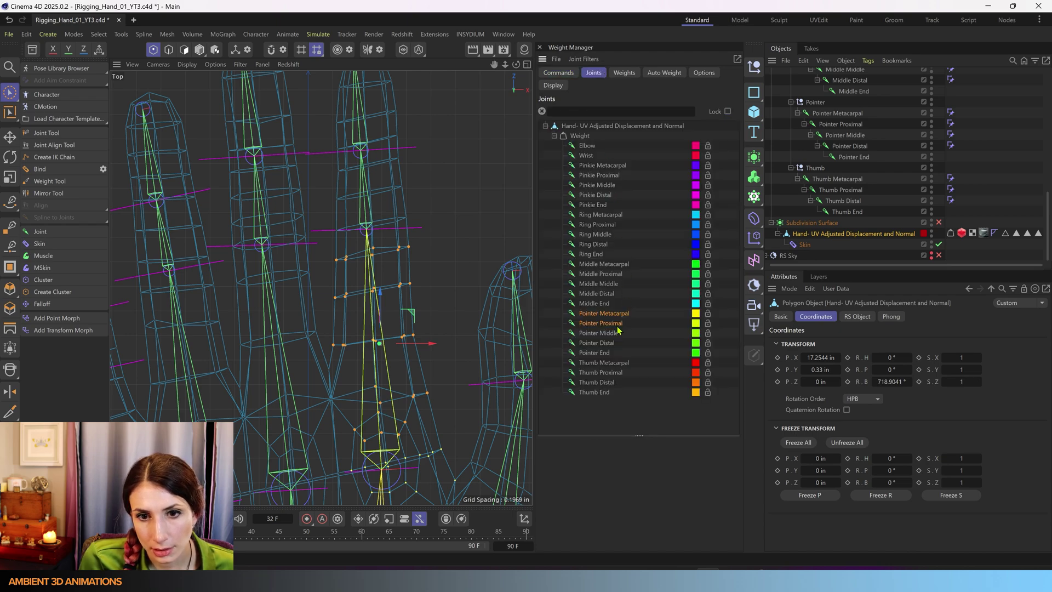
left_click(561, 74)
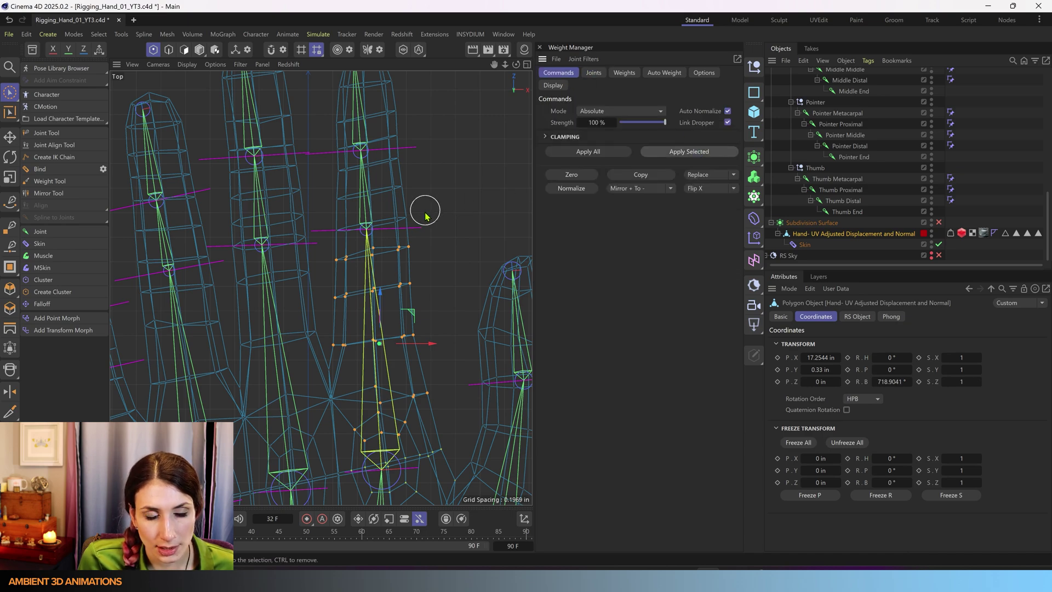
- Weight the ring of points at the index finger's middle joint to both Pointer Proximal and Pointer Middle at 100% strength
left_click(401, 221)
left_click_drag(345, 232, 345, 230)
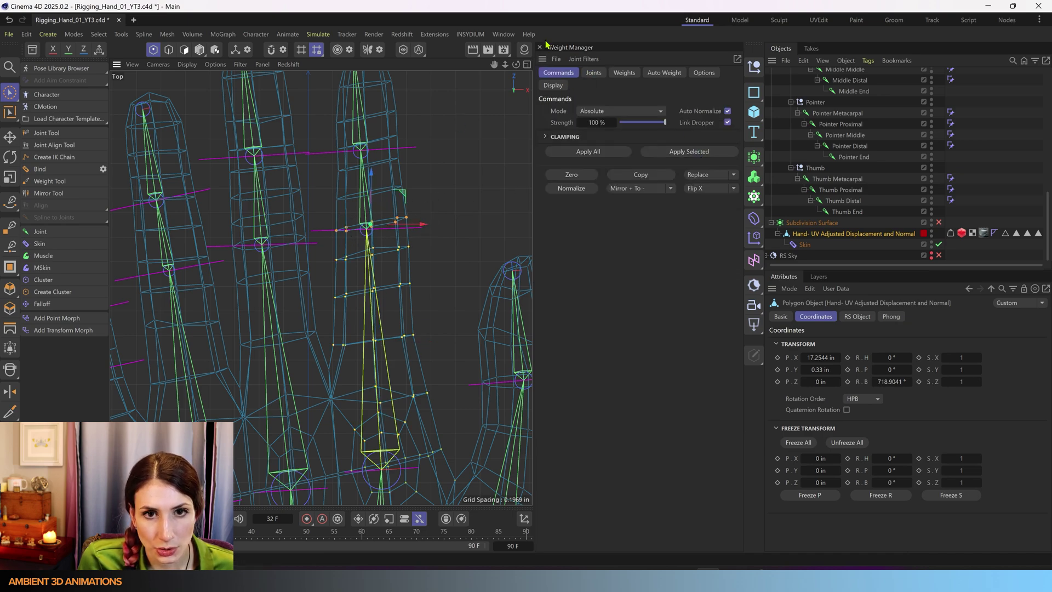
left_click(594, 74)
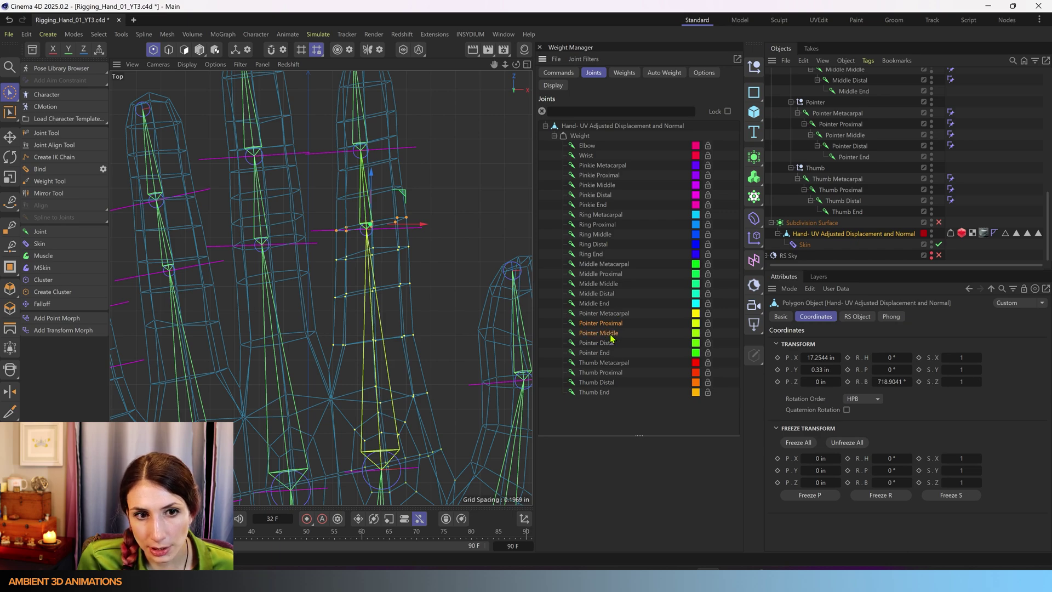
left_click(558, 72)
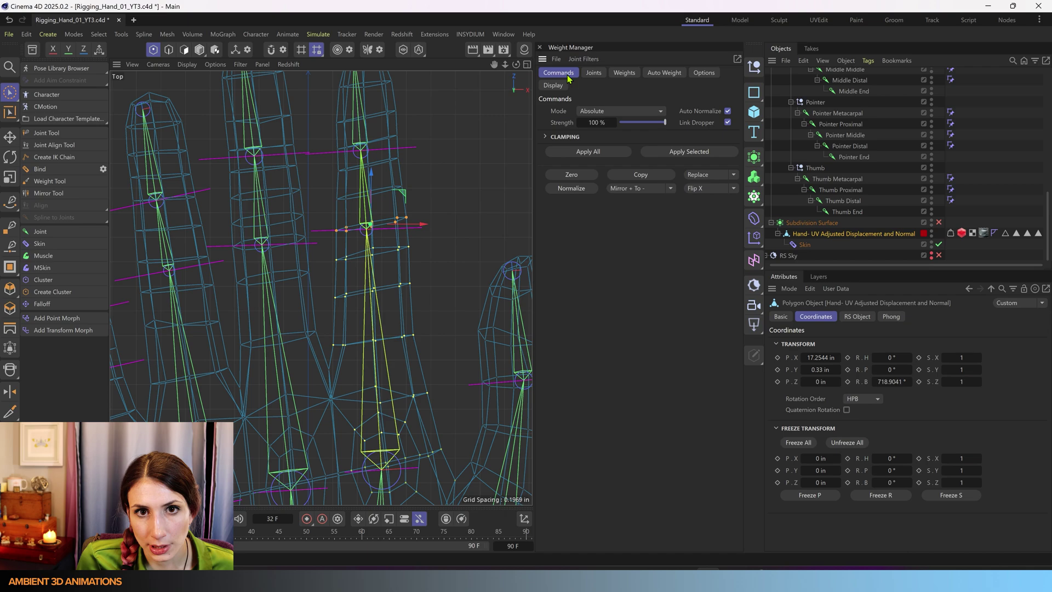
left_click(689, 154)
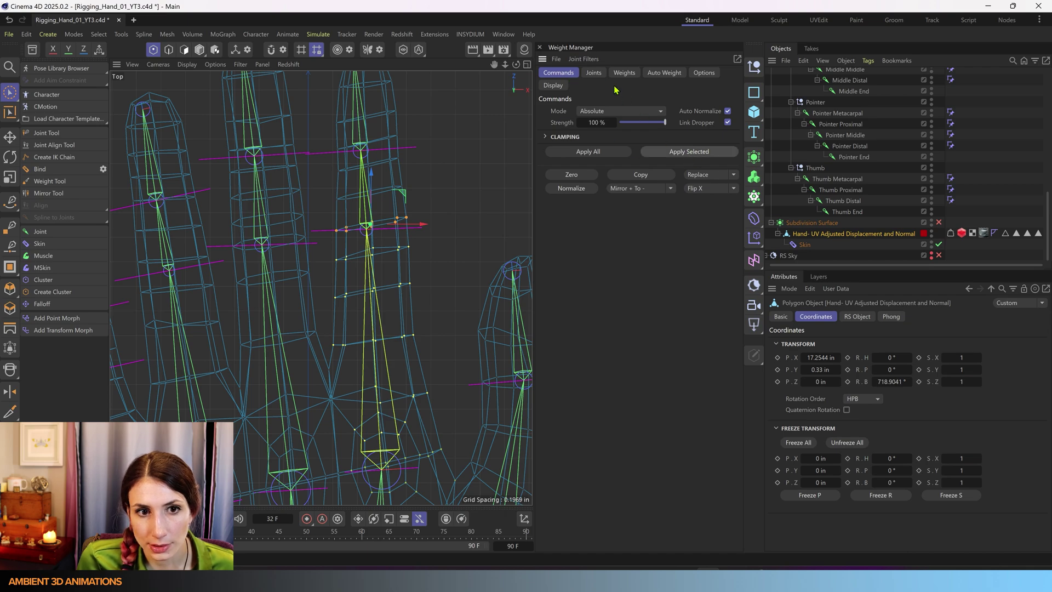
- Weight the points along the index finger's middle segment to Pointer Middle alone at 100% strength
left_click(601, 74)
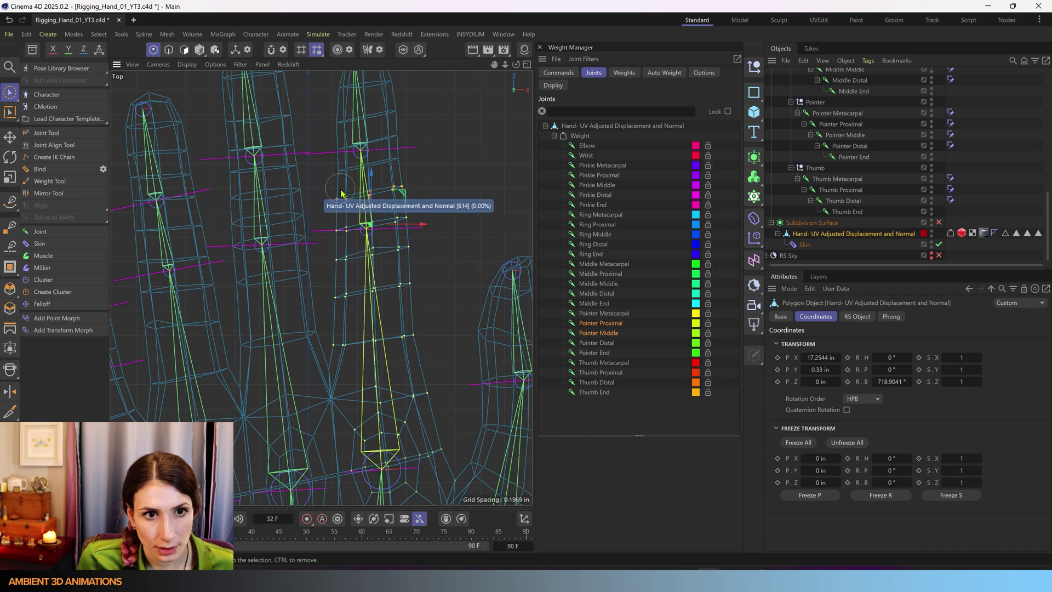
left_click_drag(340, 190, 414, 171)
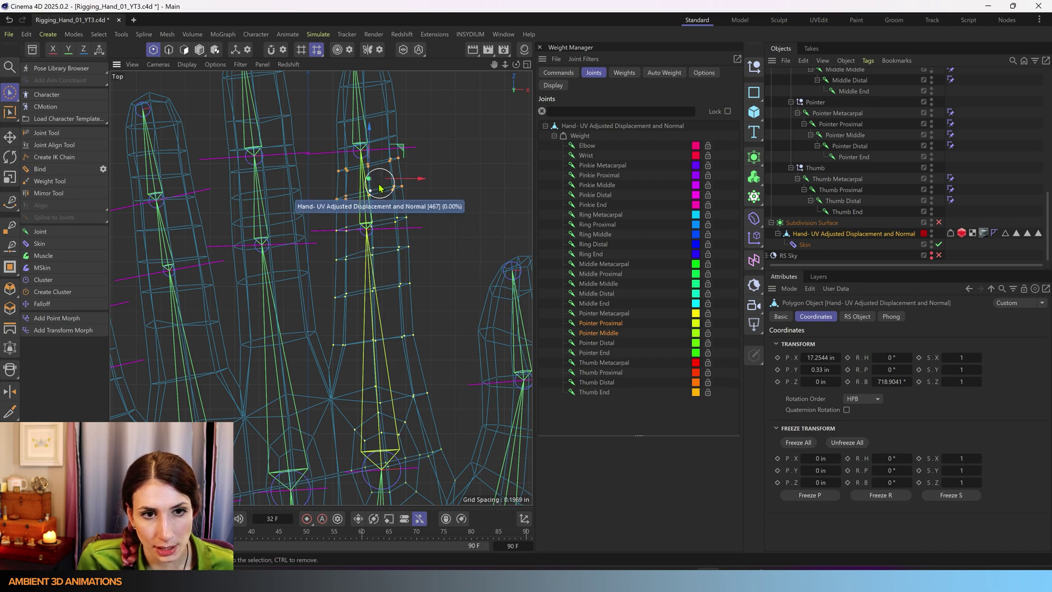
scroll(378, 180, "up", 4)
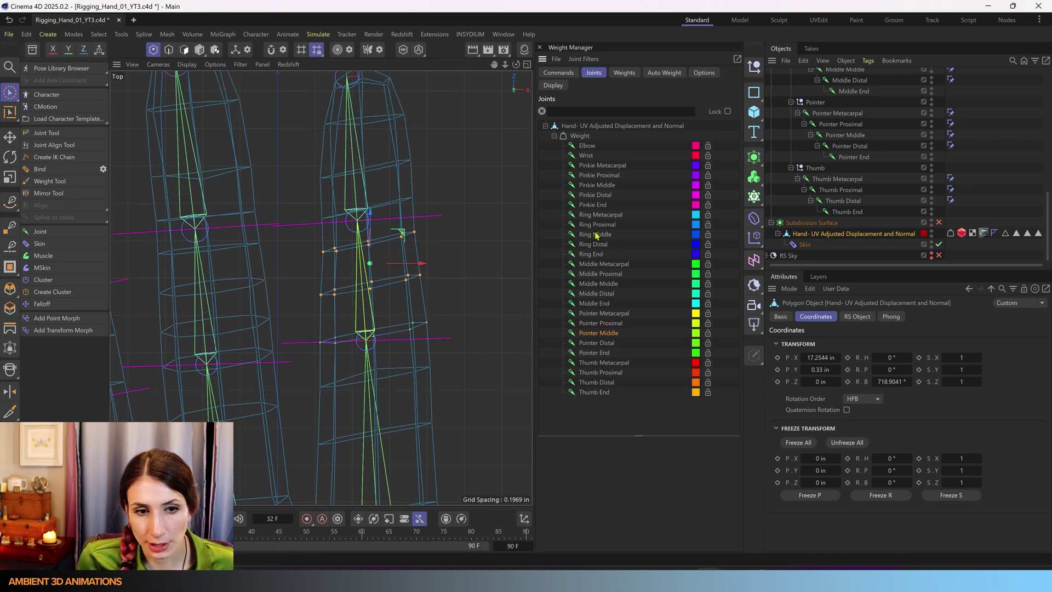
left_click(570, 76)
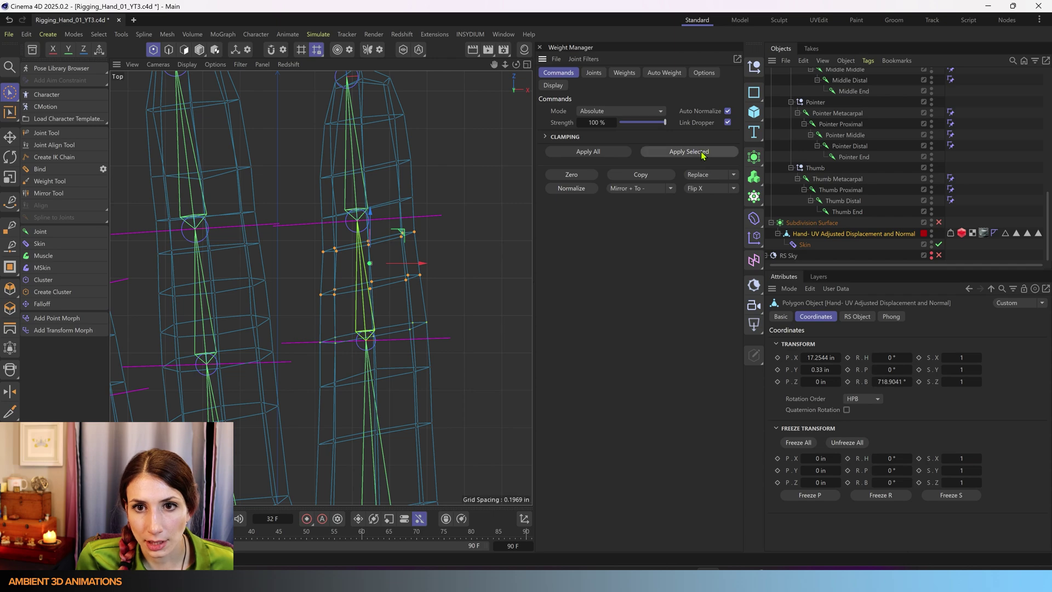
left_click(702, 153)
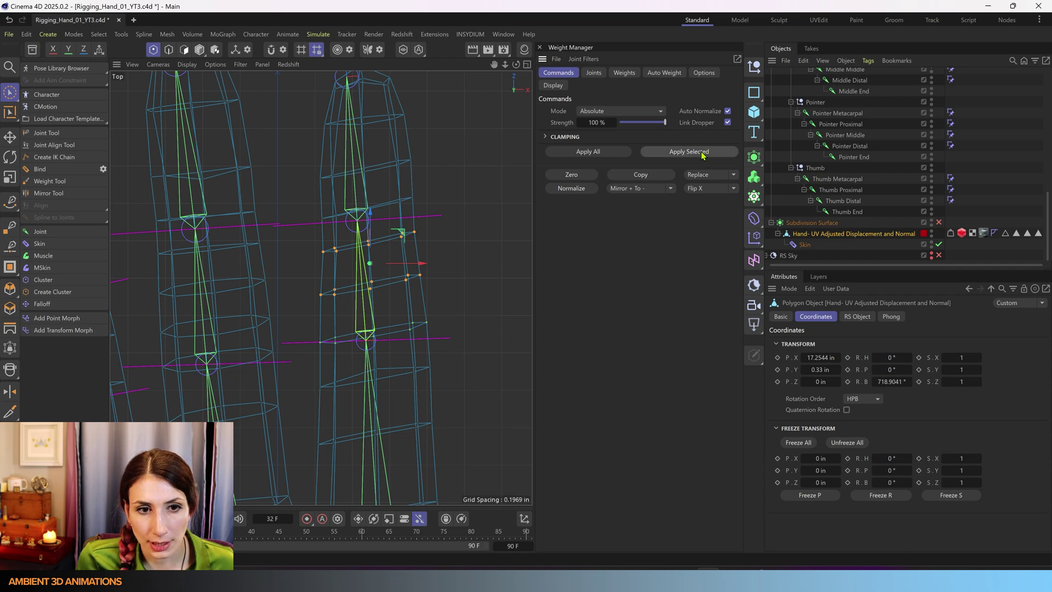
- Show all four views and weight the ring of points at the index finger's last joint to both Pointer Middle and Pointer Distal
middle_click(422, 245)
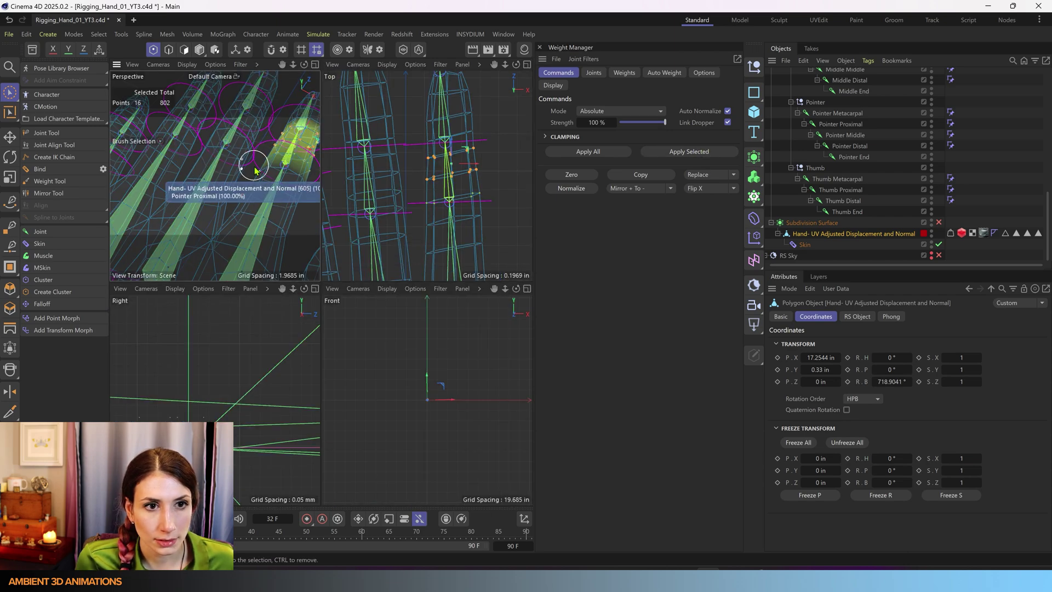
scroll(251, 167, "down", 5)
scroll(189, 227, "up", 3)
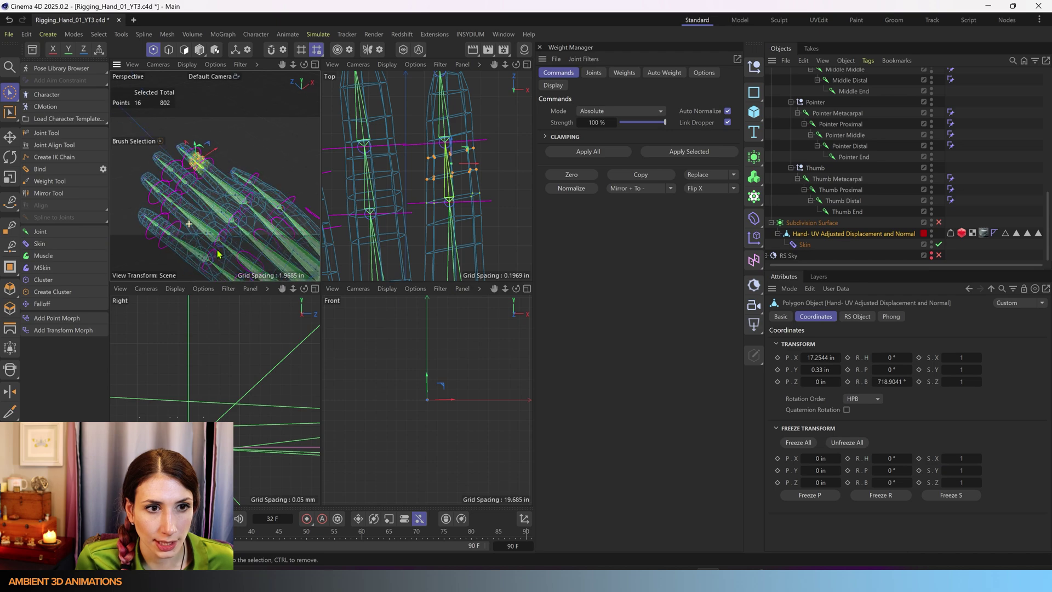
scroll(197, 153, "up", 4)
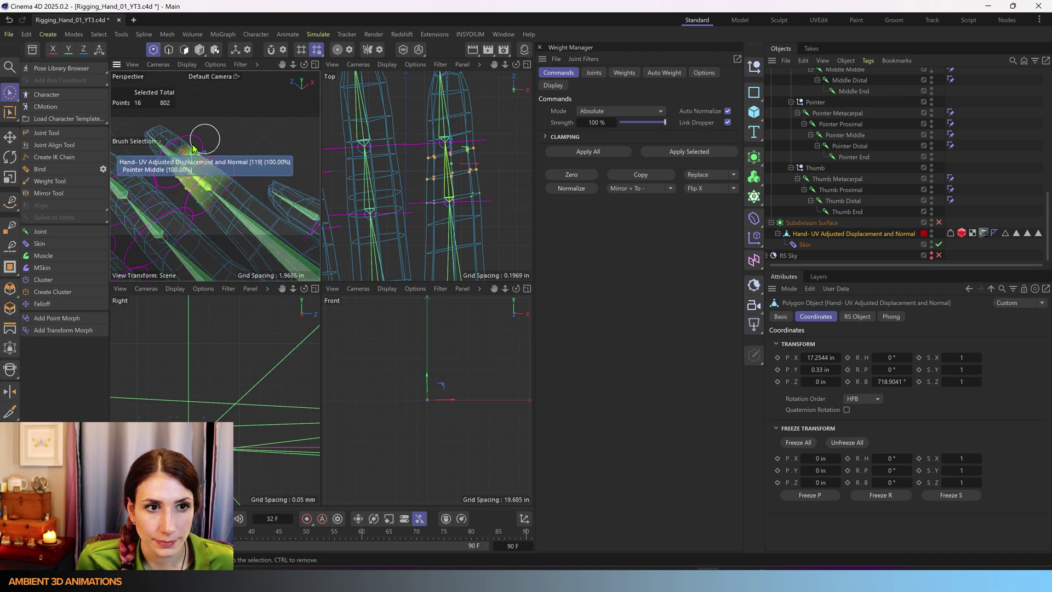
scroll(468, 123, "up", 2)
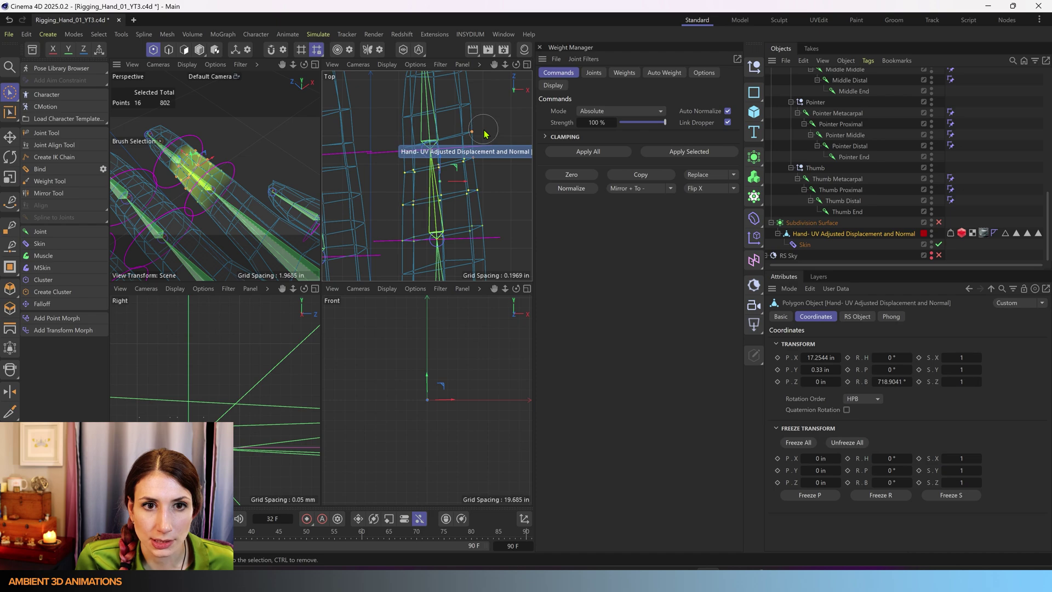
mouse_move(484, 130)
left_mouse_down()
mouse_move(405, 150)
mouse_move(483, 130)
mouse_move(471, 135)
left_mouse_up()
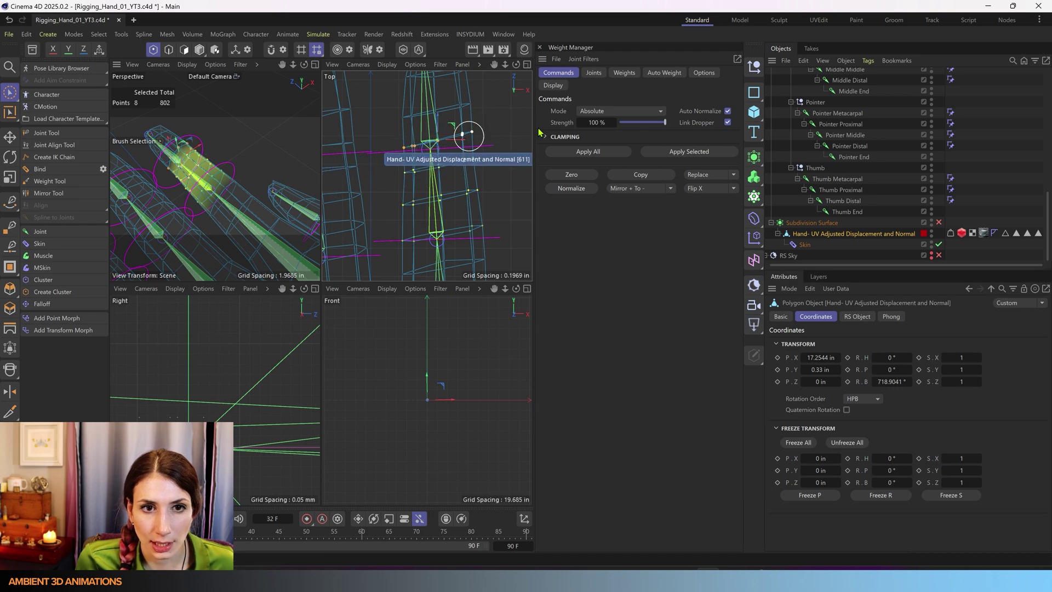
left_click(593, 73)
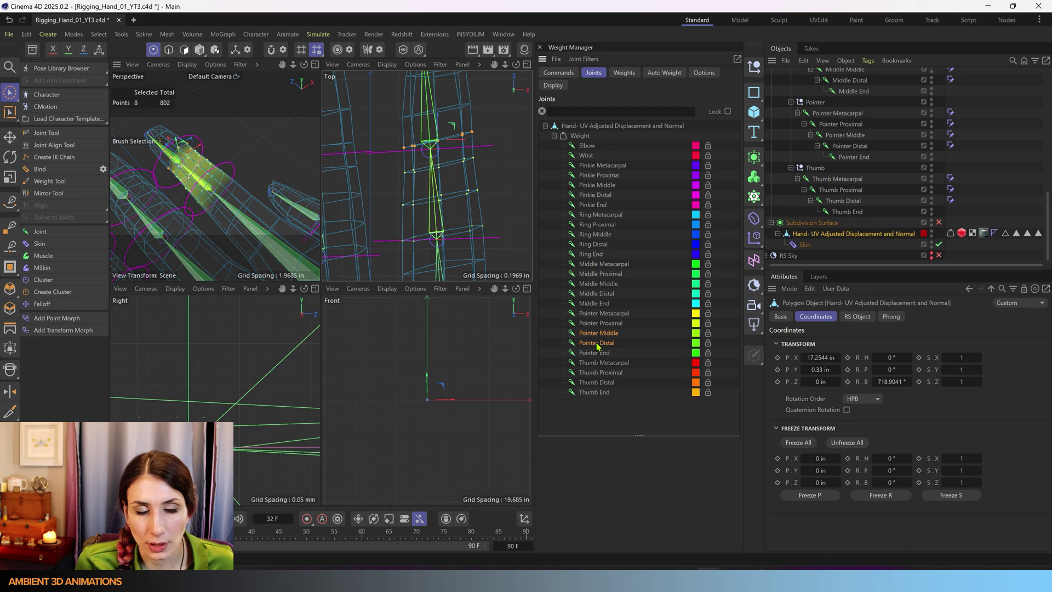
left_click(559, 73)
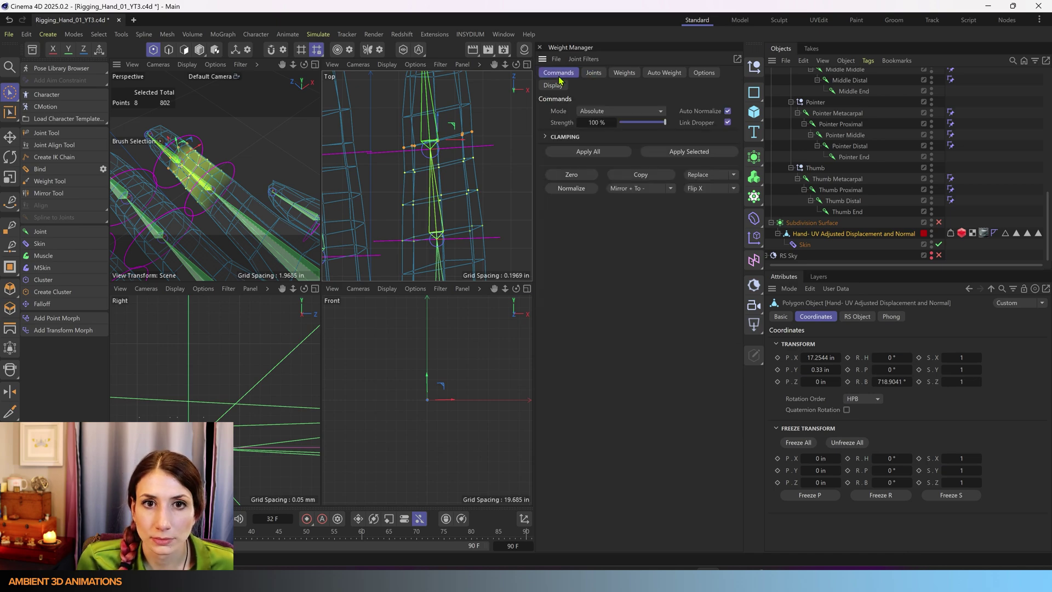
left_click(688, 152)
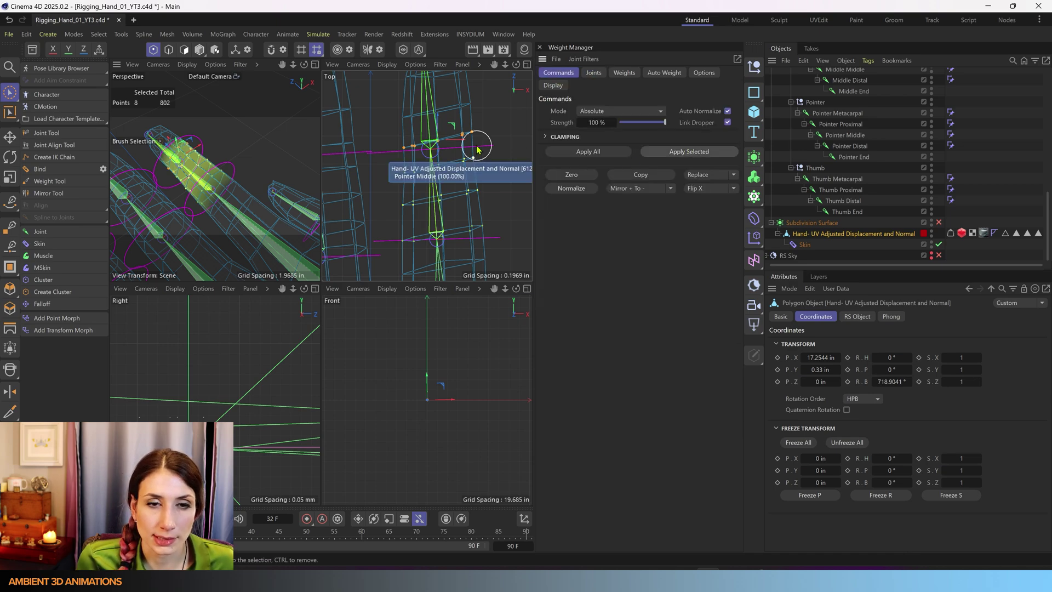
- Weight all points of the index fingertip beyond the last joint to Pointer Distal alone at 100% strength
middle_click_drag(477, 146, 481, 218, "alt")
mouse_move(484, 169)
left_mouse_down()
mouse_move(411, 189)
mouse_move(412, 140)
mouse_move(487, 140)
mouse_move(428, 121)
mouse_move(402, 171)
mouse_move(471, 167)
mouse_move(441, 111)
mouse_move(427, 135)
left_mouse_up()
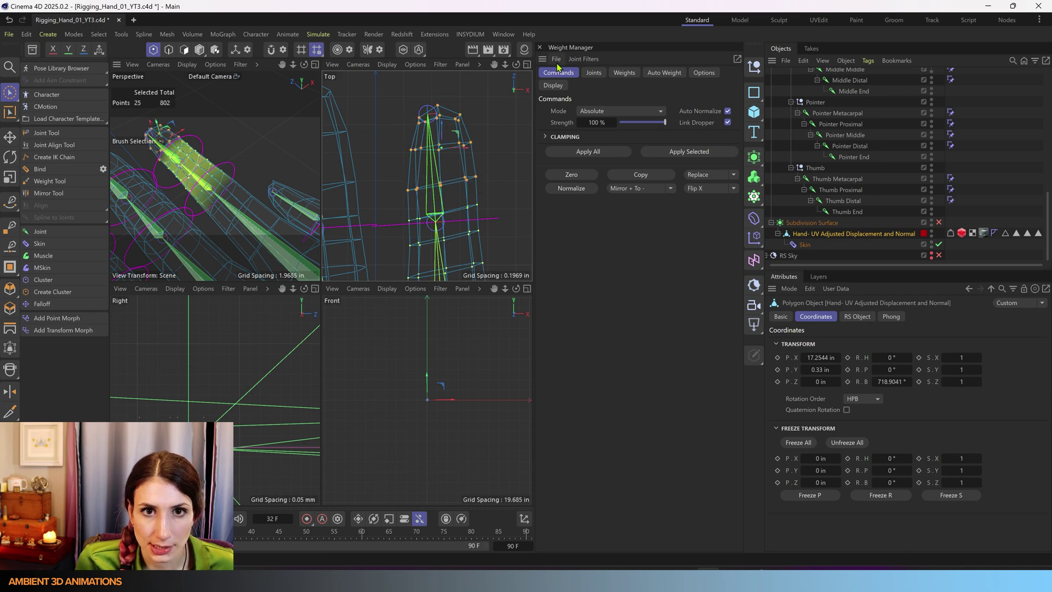
left_click(594, 72)
left_click(597, 343)
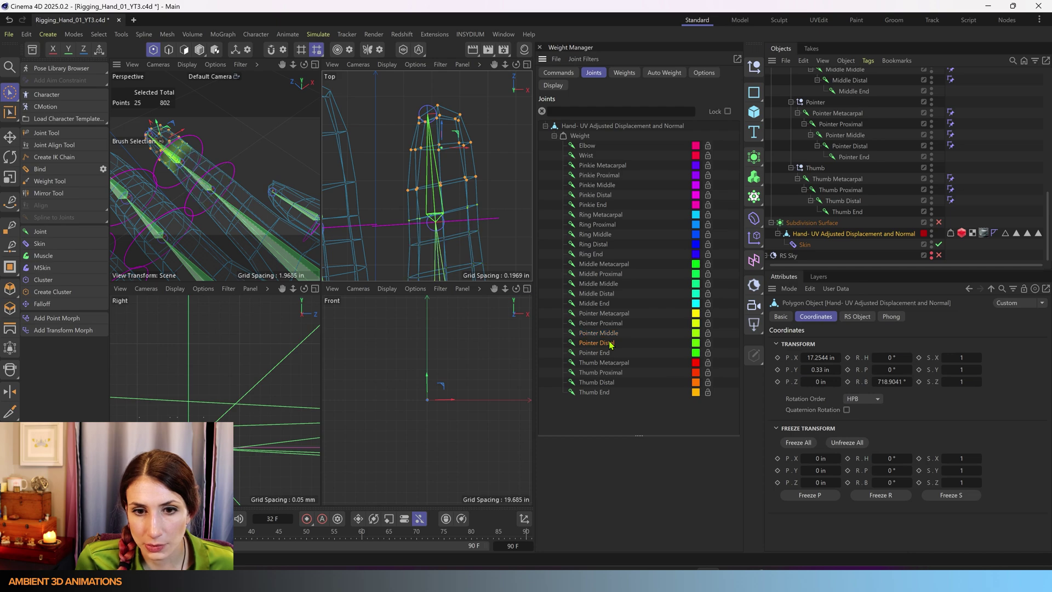
left_click(571, 73)
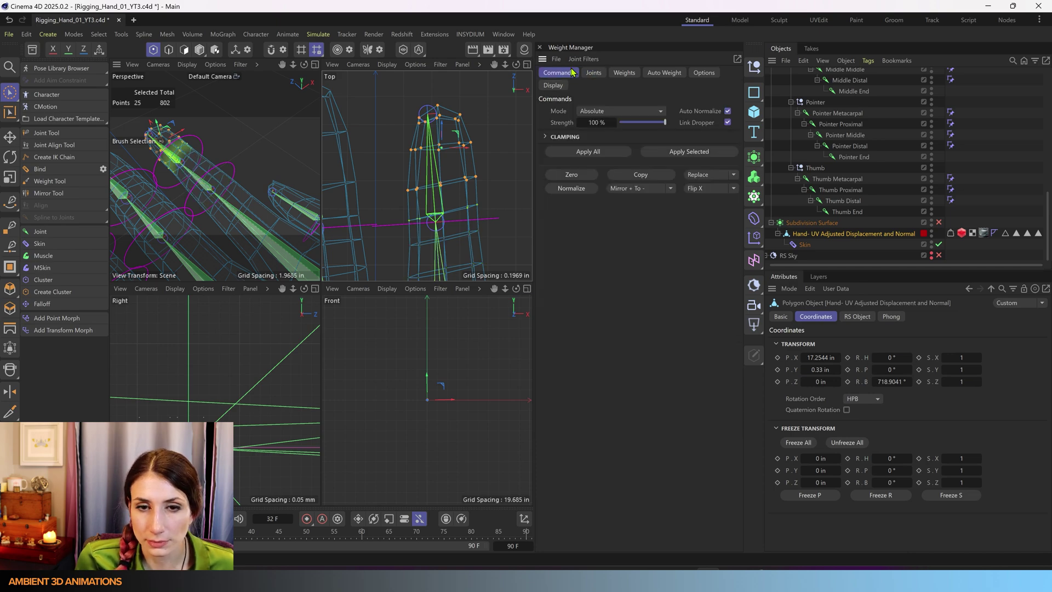
left_click(693, 153)
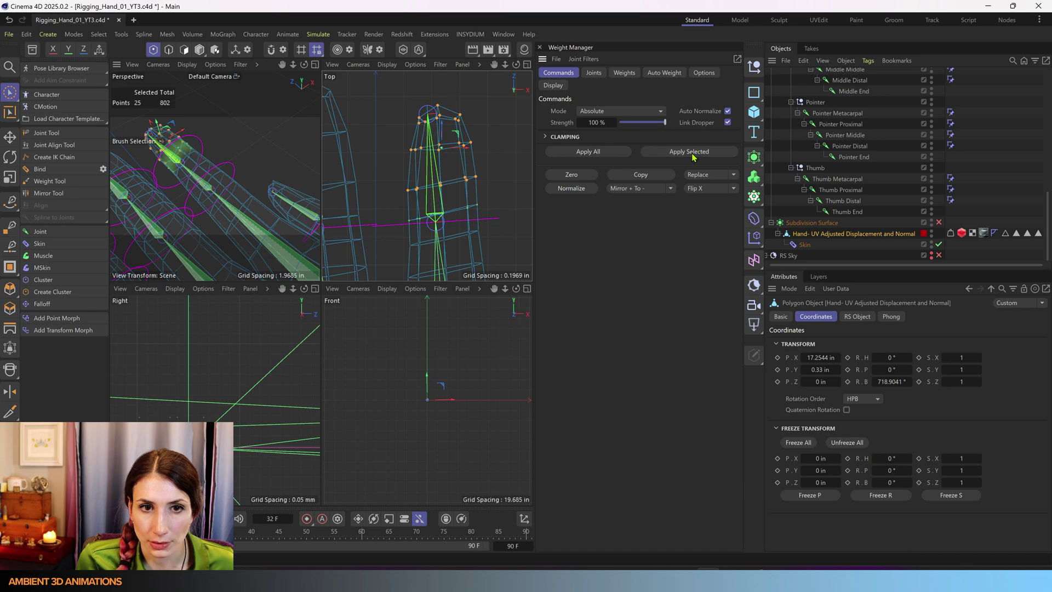
- Return to a single Perspective view showing the whole hand and save the project
middle_click(121, 241)
scroll(441, 394, "down", 5)
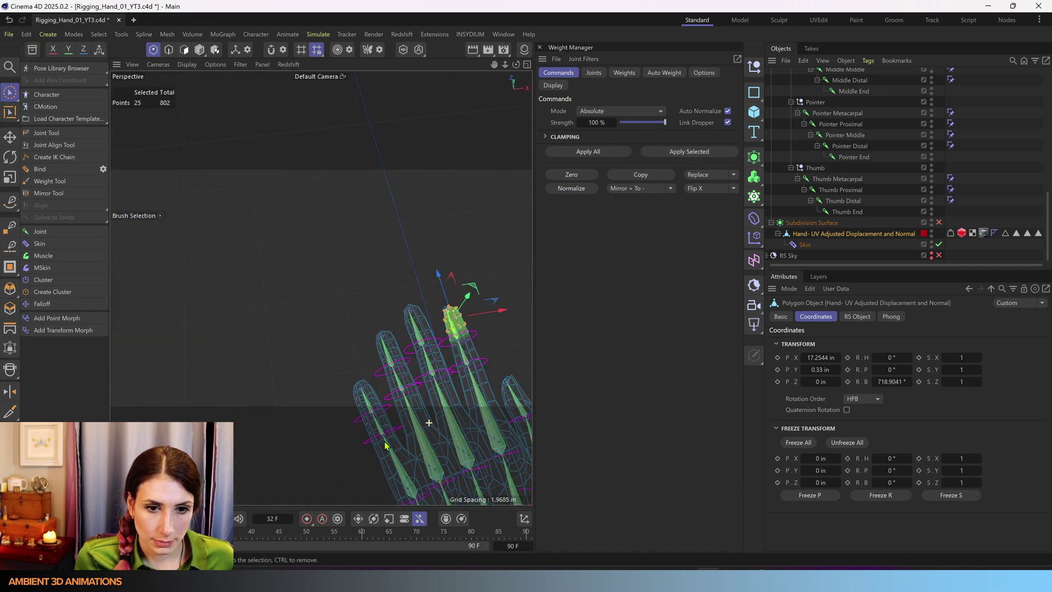
left_click_drag(384, 445, 440, 425, "alt")
middle_click_drag(442, 425, 287, 293, "alt")
left_click_drag(352, 363, 246, 317, "alt")
left_click(13, 36)
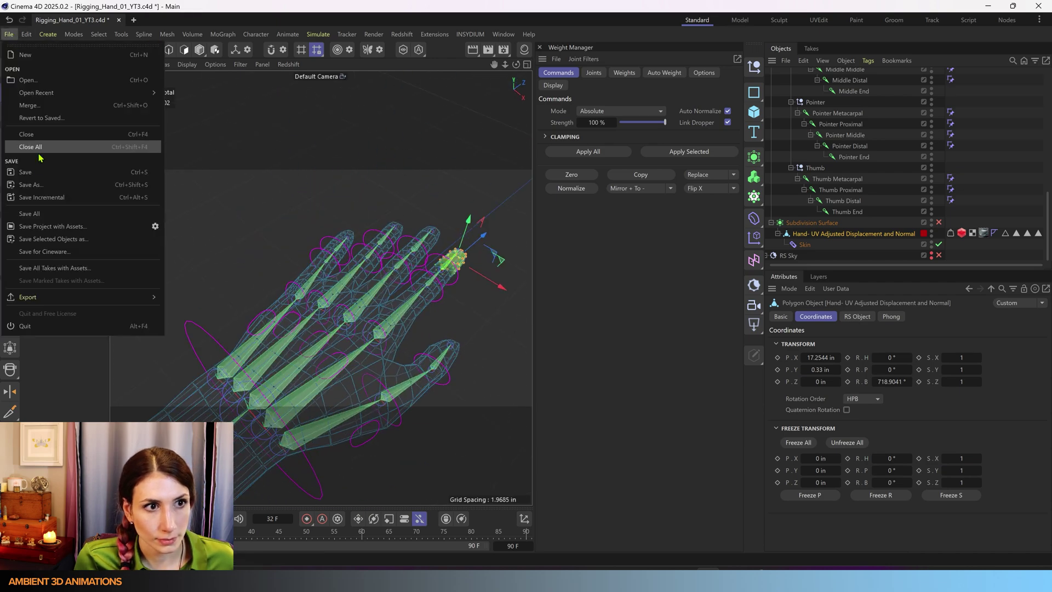
left_click(34, 172)
- Test the index fingertip's bend in polygon mode by rotating the Pointer Distal Control downward, and undo the rotation
scroll(475, 260, "up", 5)
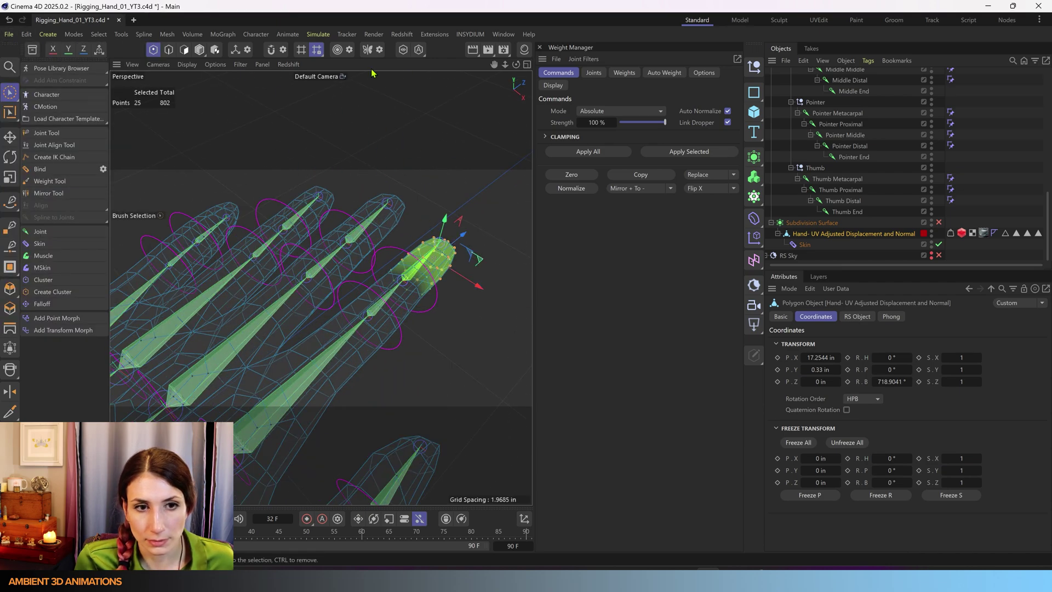
left_click(199, 50)
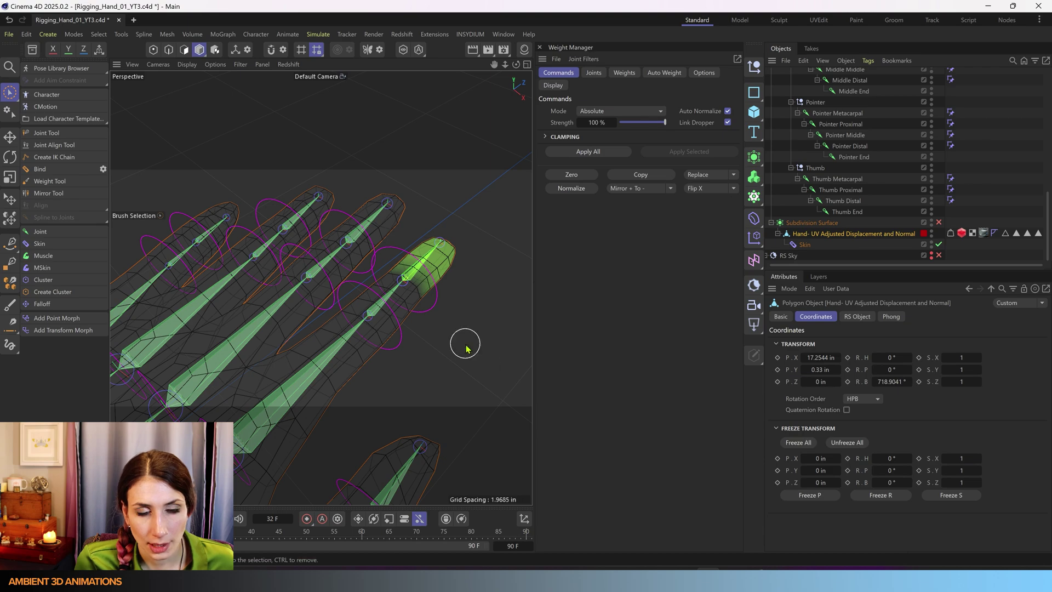
left_click(436, 320)
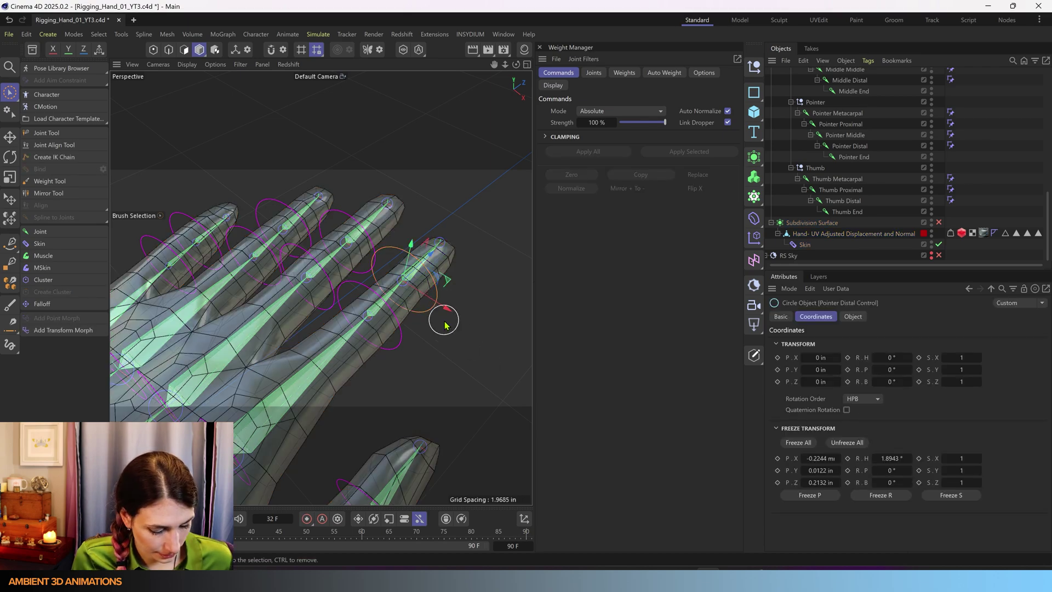
key("r")
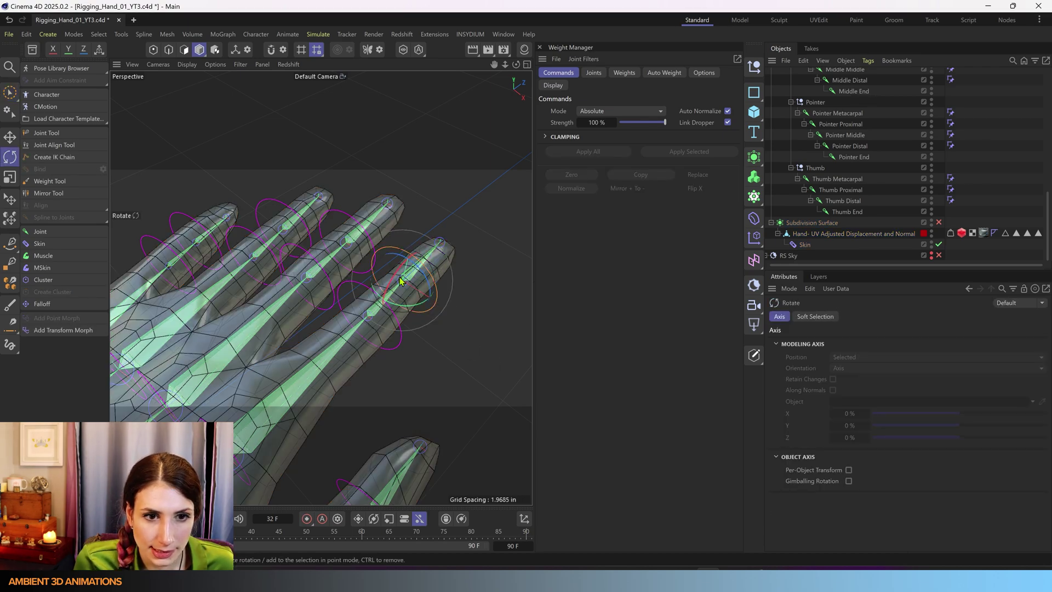
left_click_drag(400, 280, 420, 252)
left_click_drag(428, 331, 398, 338, "alt")
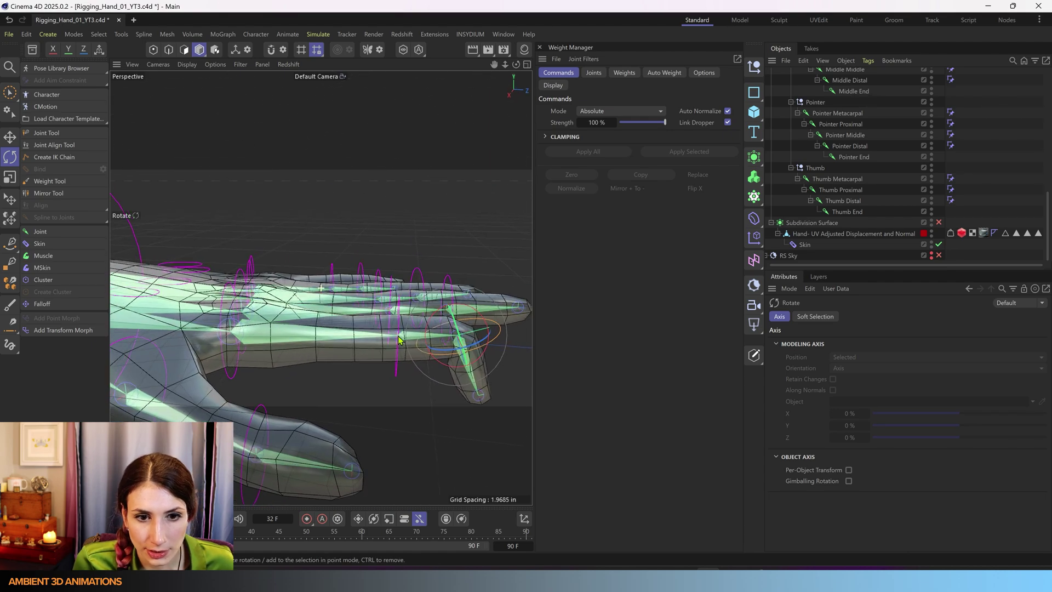
middle_click_drag(399, 338, 319, 337, "alt")
scroll(319, 337, "up", 6)
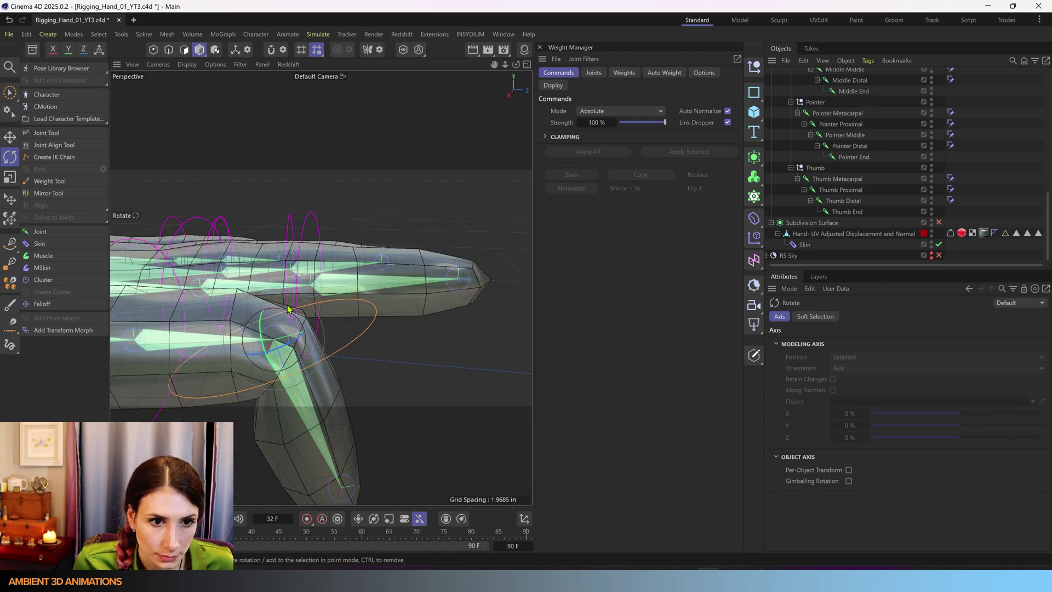
left_click_drag(283, 316, 285, 322)
scroll(284, 322, "down", 3)
middle_click_drag(285, 322, 379, 248, "alt")
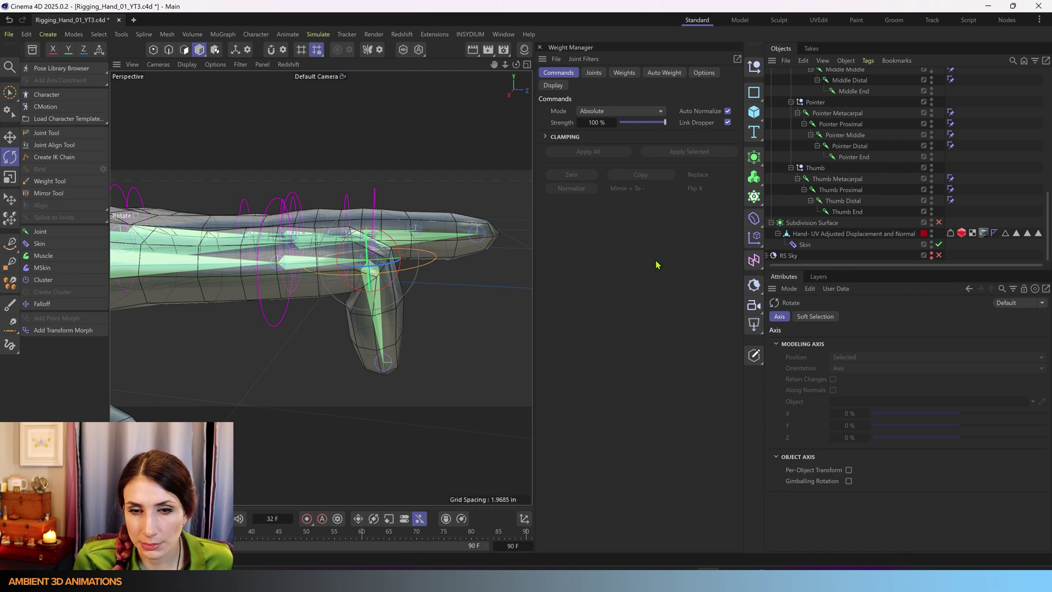
key("ctrl+z")
key("ctrl+z")
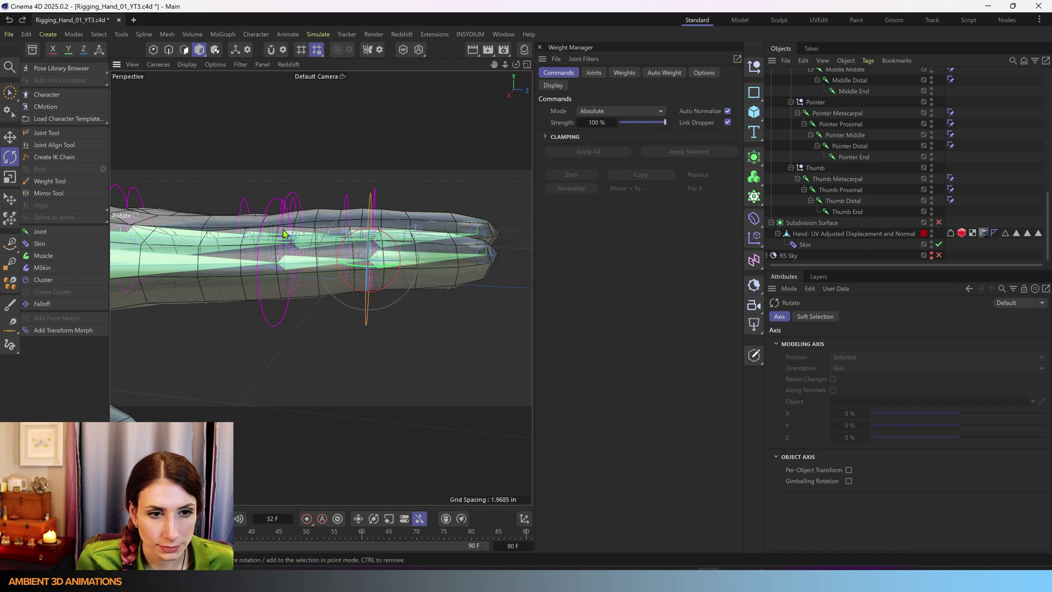
- Test the index finger's middle joint by rotating the Pointer Middle Control about 90° downward, and undo the rotation
left_click(273, 204)
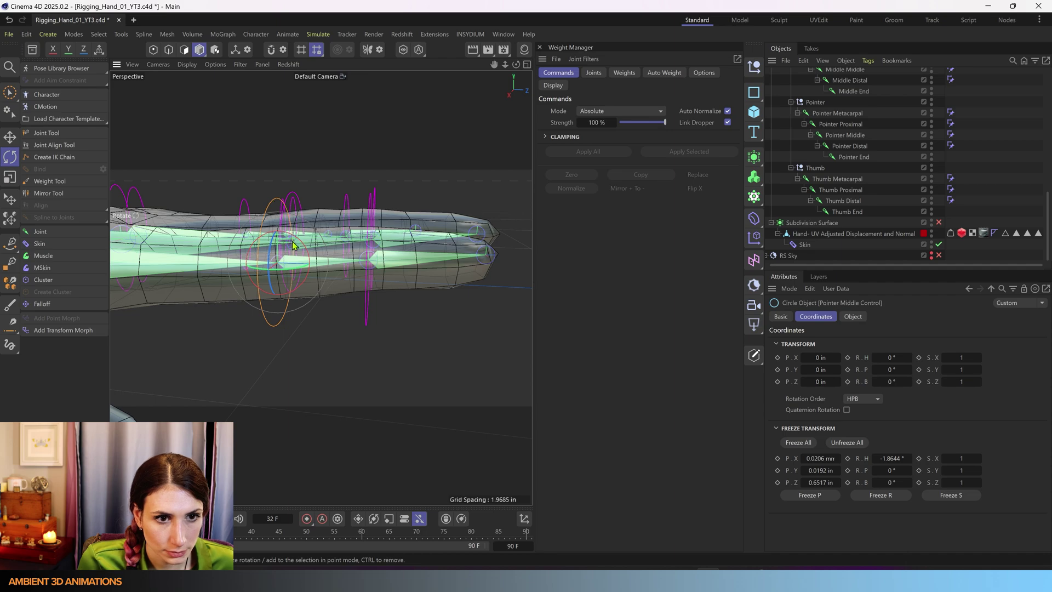
left_click_drag(293, 246, 298, 289)
middle_click_drag(258, 276, 321, 289, "alt")
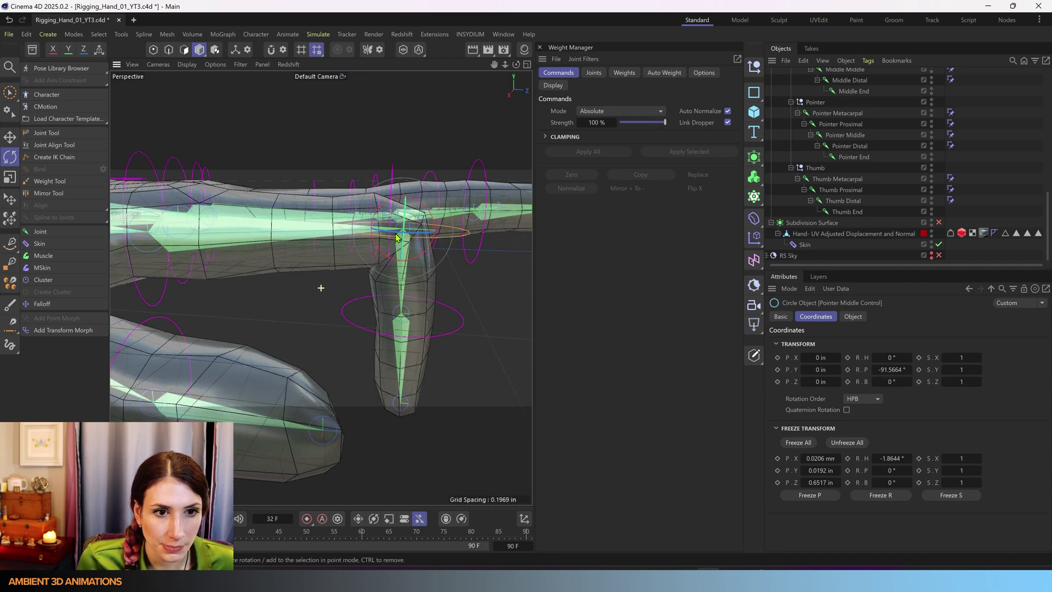
scroll(395, 233, "down", 3)
key("ctrl+z")
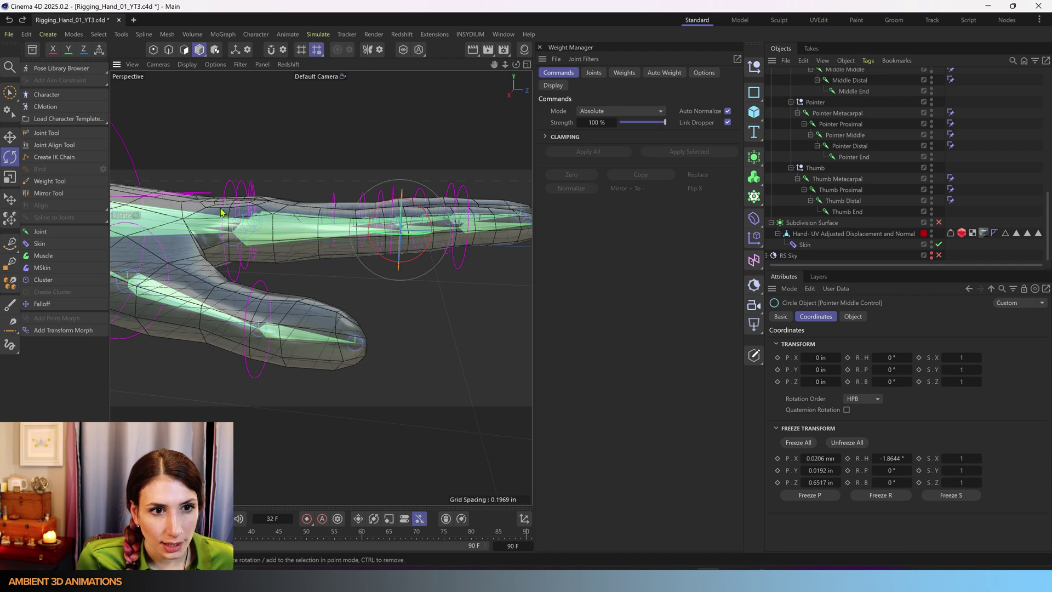
- Test the index finger's knuckle by rotating the Pointer Proximal Control, and undo the rotation
left_click(228, 189)
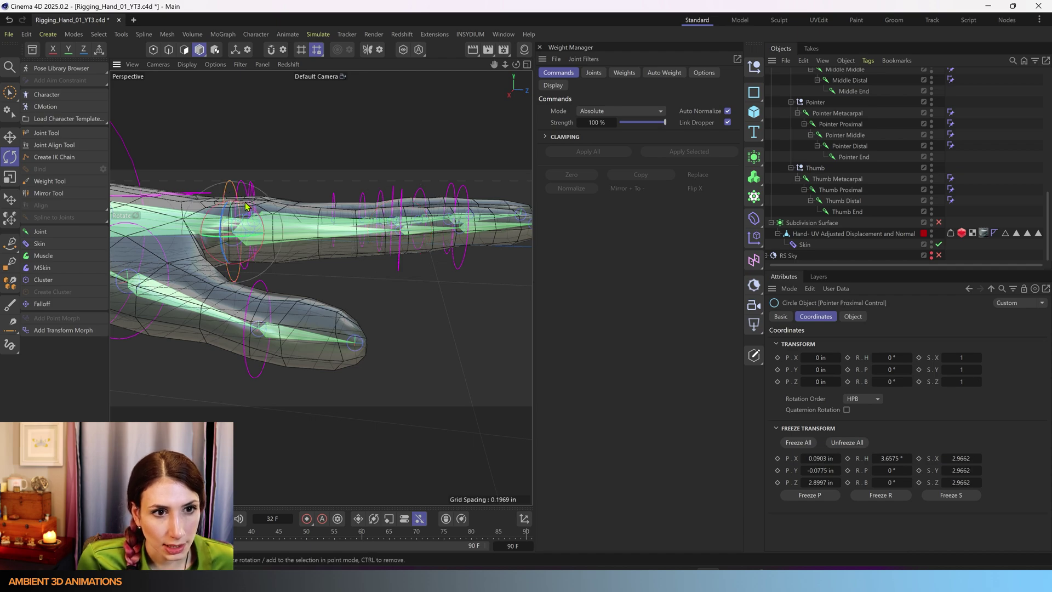
mouse_move(247, 208)
left_mouse_down()
mouse_move(259, 260)
mouse_move(237, 183)
mouse_move(250, 252)
mouse_move(239, 188)
mouse_move(246, 249)
mouse_move(251, 219)
left_mouse_up()
key("ctrl+z")
key("ctrl+z")
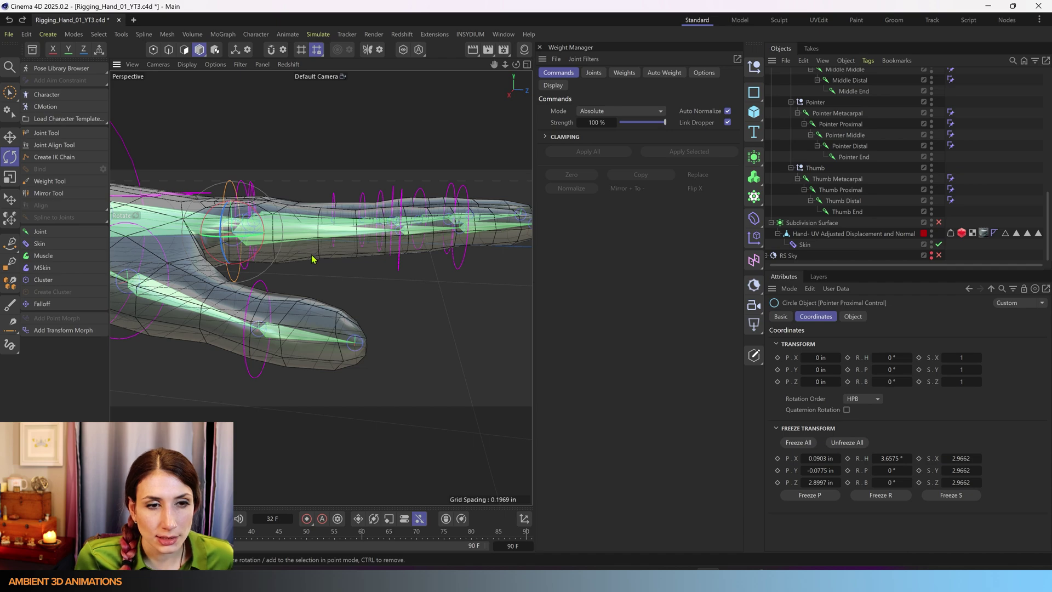
- Enlarge the Top view around the knuckles and list the hand mesh's weighted joints with the mesh in point mode
left_click_drag(312, 259, 387, 243, "alt")
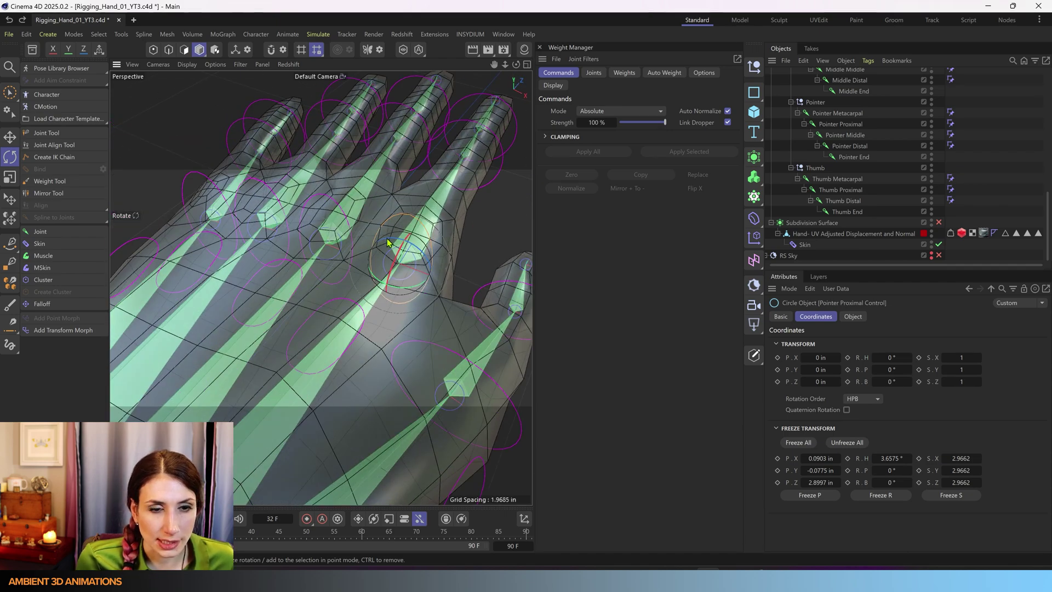
scroll(388, 243, "down", 4)
middle_click(355, 276)
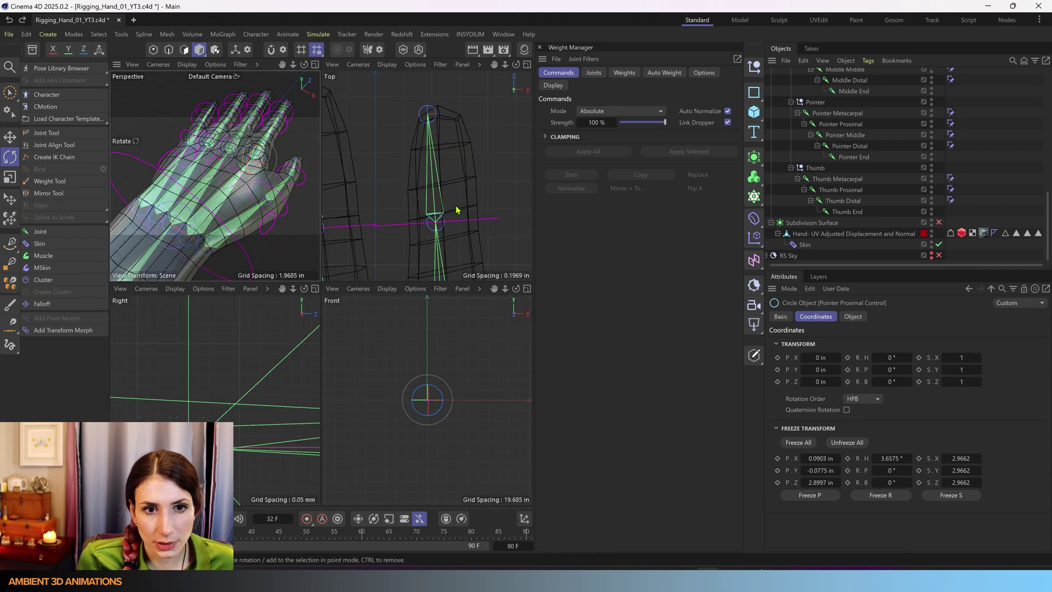
scroll(456, 209, "down", 8)
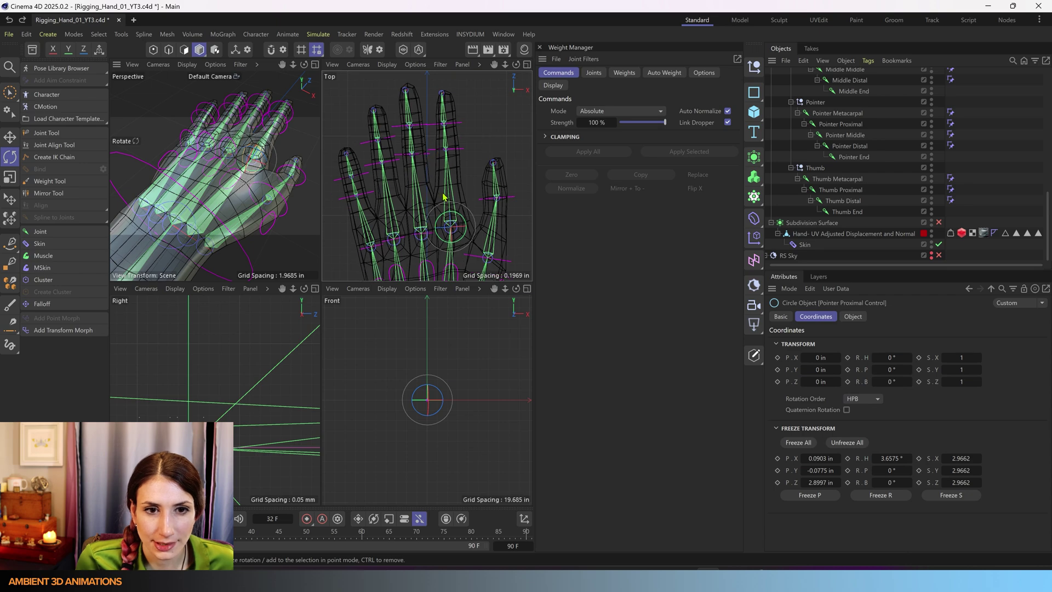
scroll(444, 197, "up", 2)
middle_click_drag(406, 212, 410, 174, "alt")
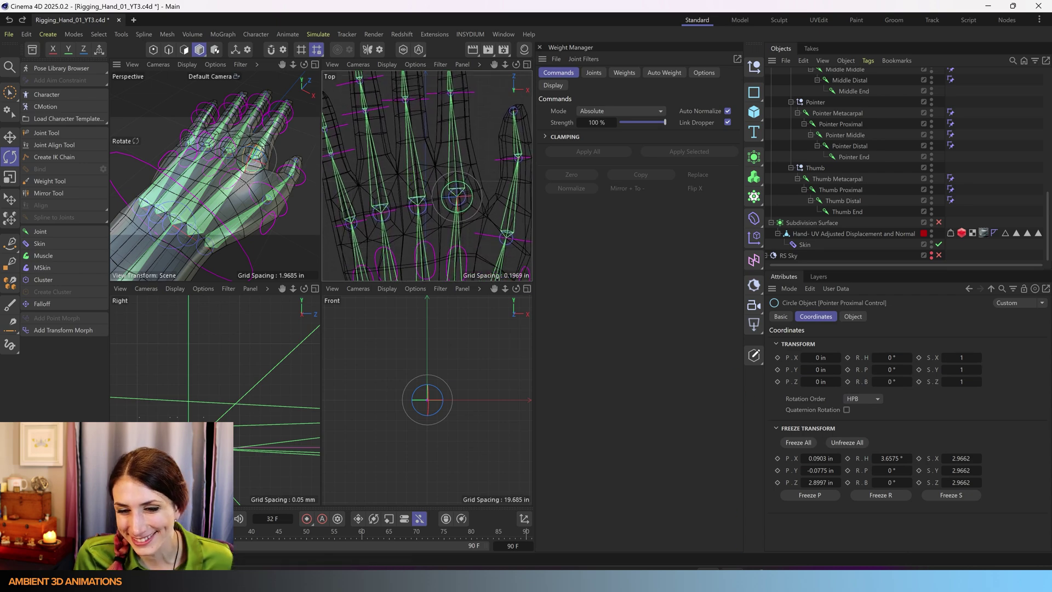
middle_click(411, 179)
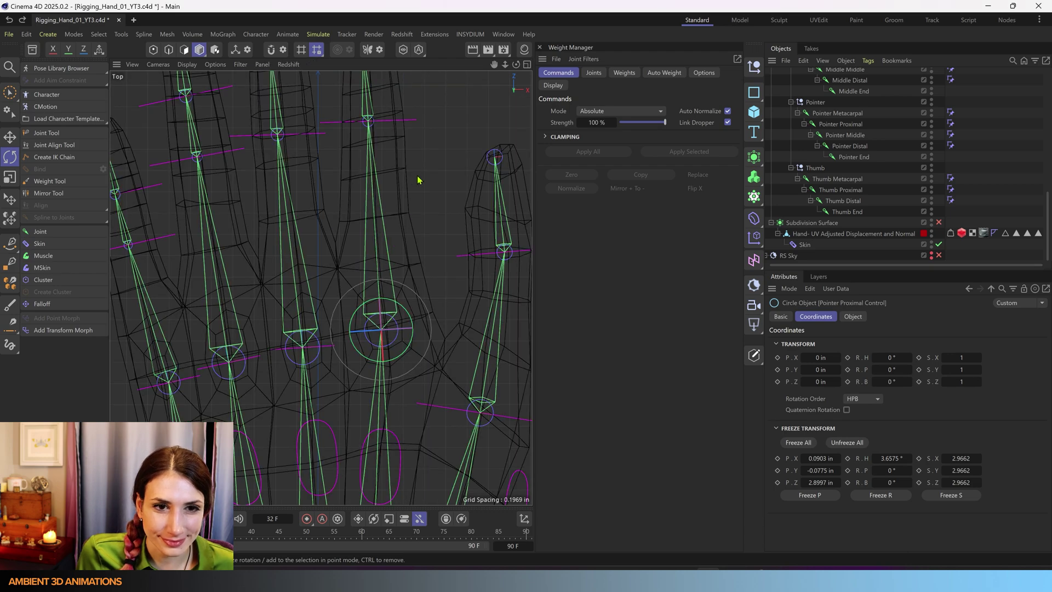
left_click(594, 73)
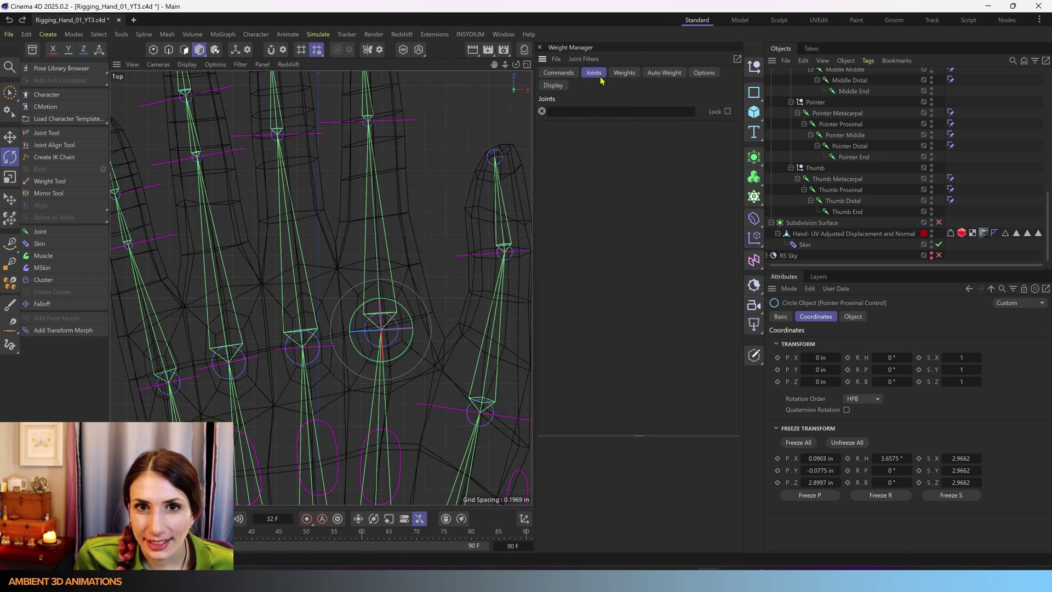
left_click(837, 235)
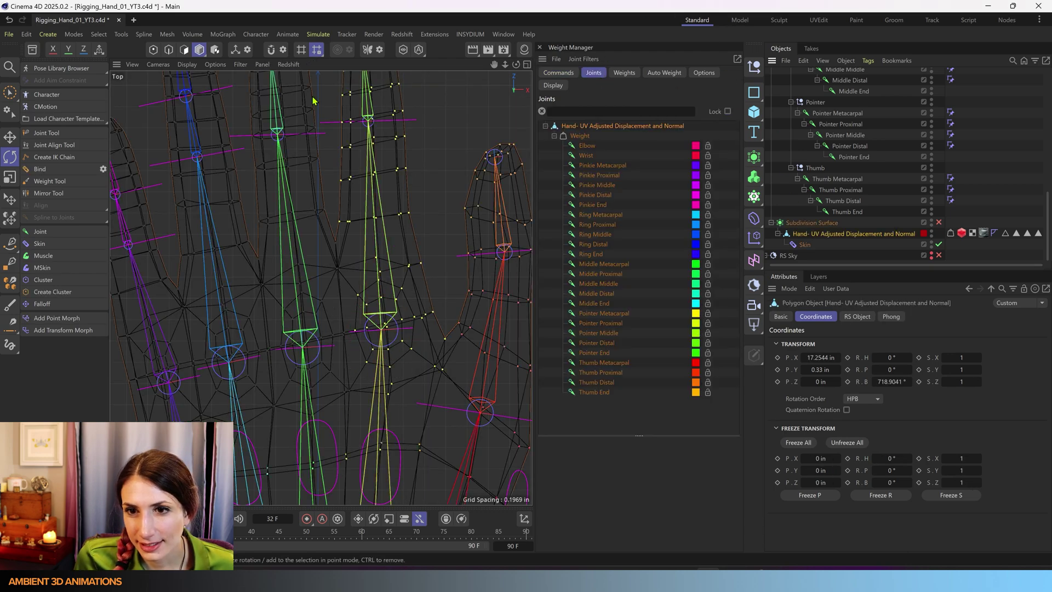
left_click(153, 50)
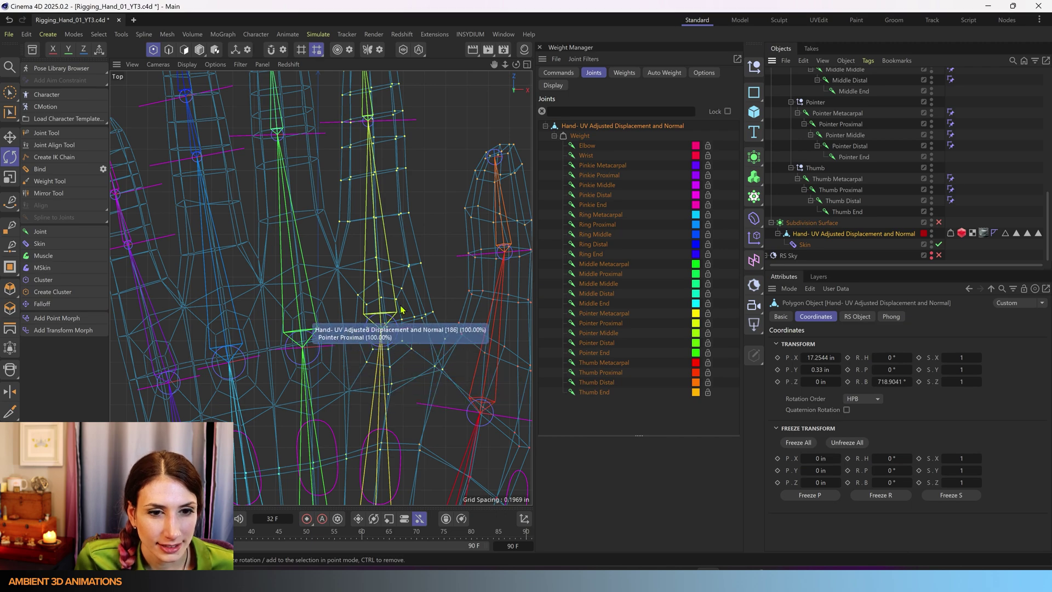
- Brush-select the mesh points lying midway between the index and middle finger knuckles
scroll(396, 302, "down", 1)
middle_click_drag(382, 249, 415, 300, "alt")
scroll(415, 300, "up", 3)
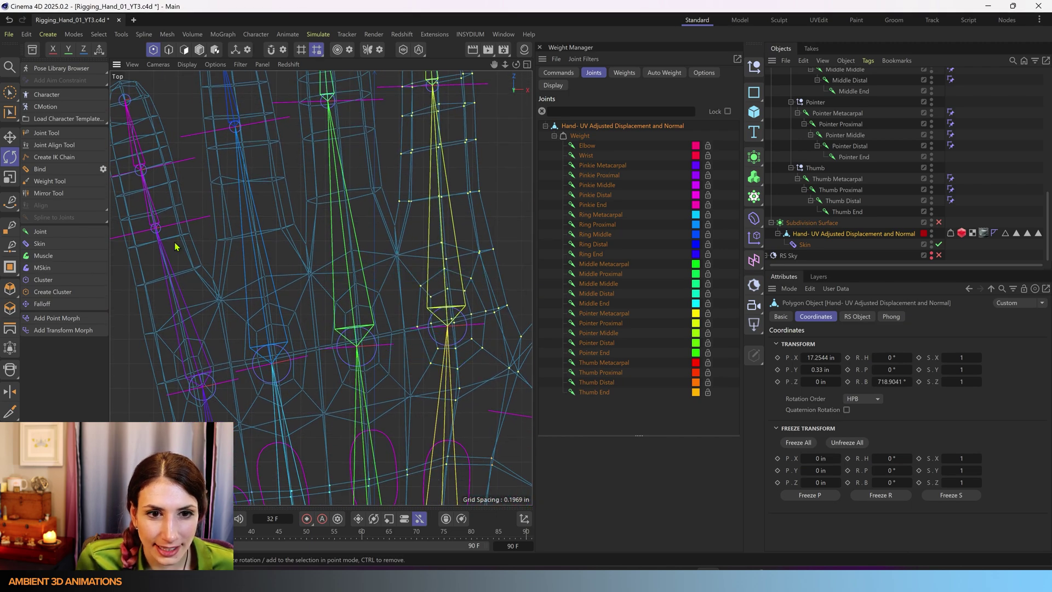
left_click(10, 94)
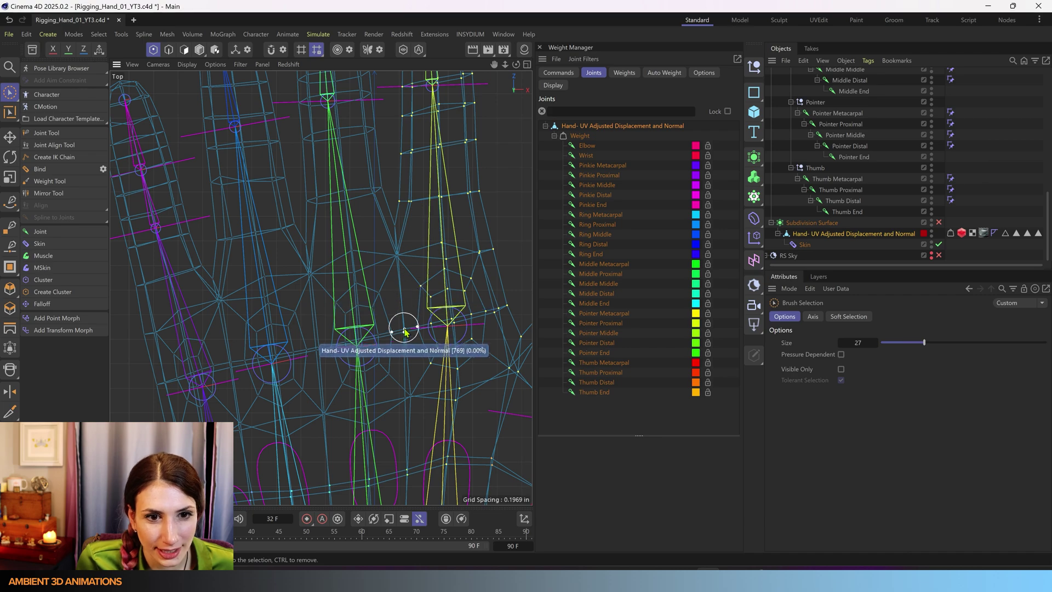
scroll(405, 332, "up", 3)
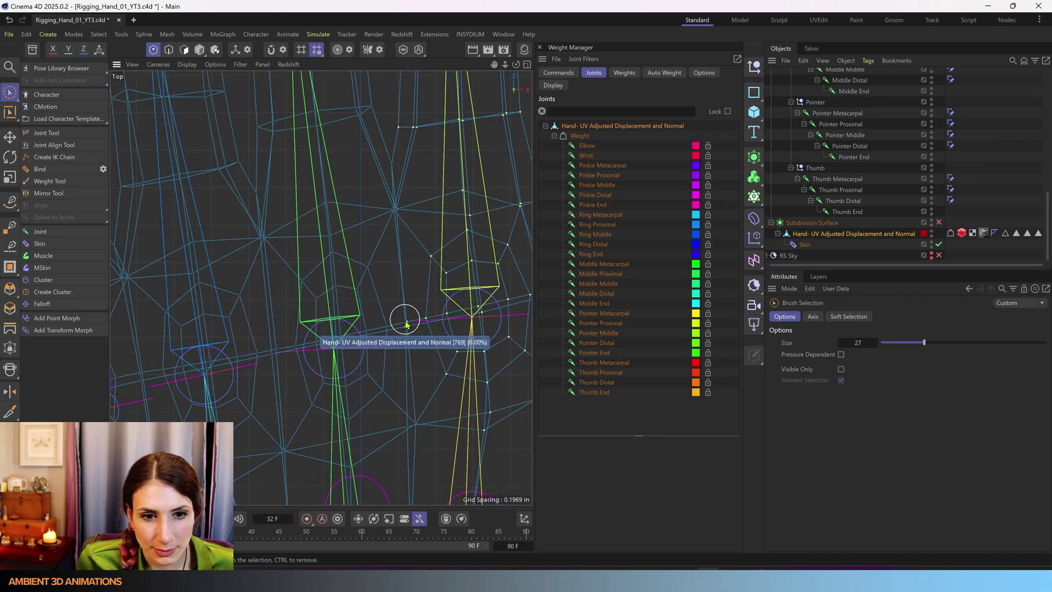
left_click(409, 331)
left_click_drag(409, 364, 419, 429)
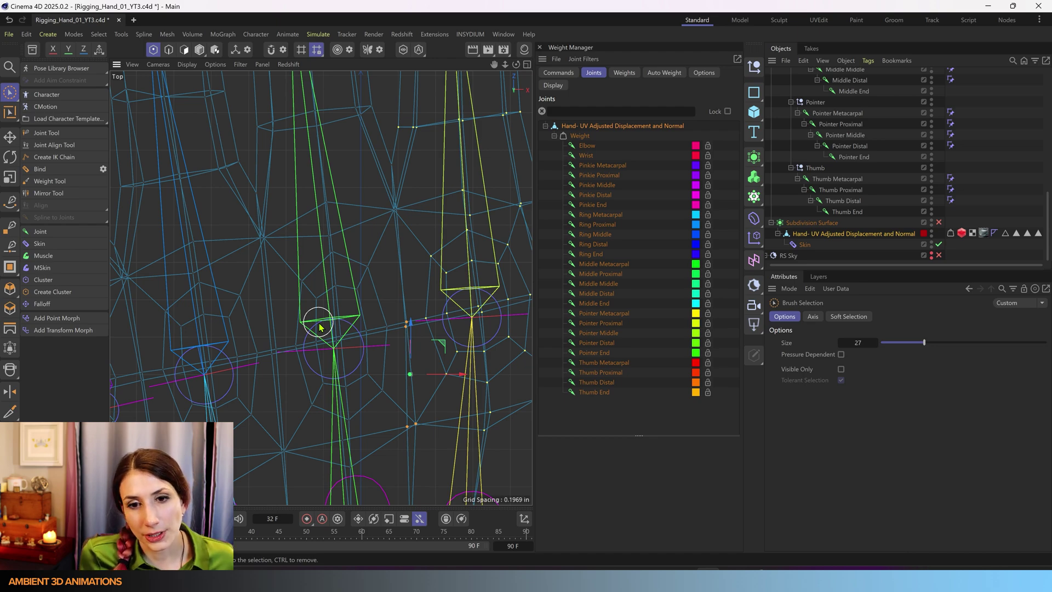
- Weight the selected points to Middle Metacarpal, Middle Proximal, Pointer Metacarpal and Pointer Proximal together at 100% strength
left_click(612, 396)
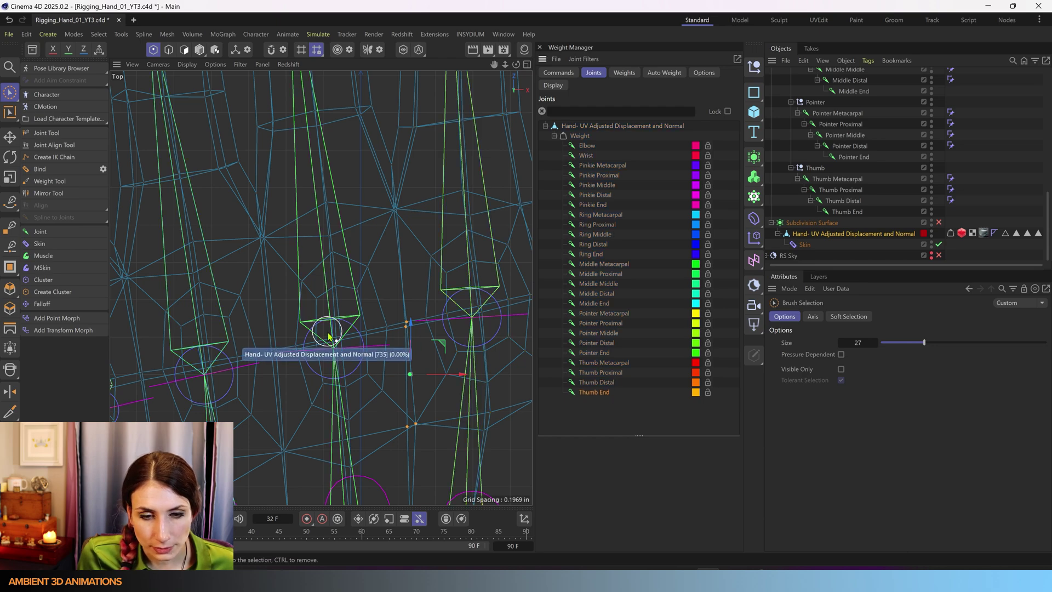
scroll(340, 352, "down", 4)
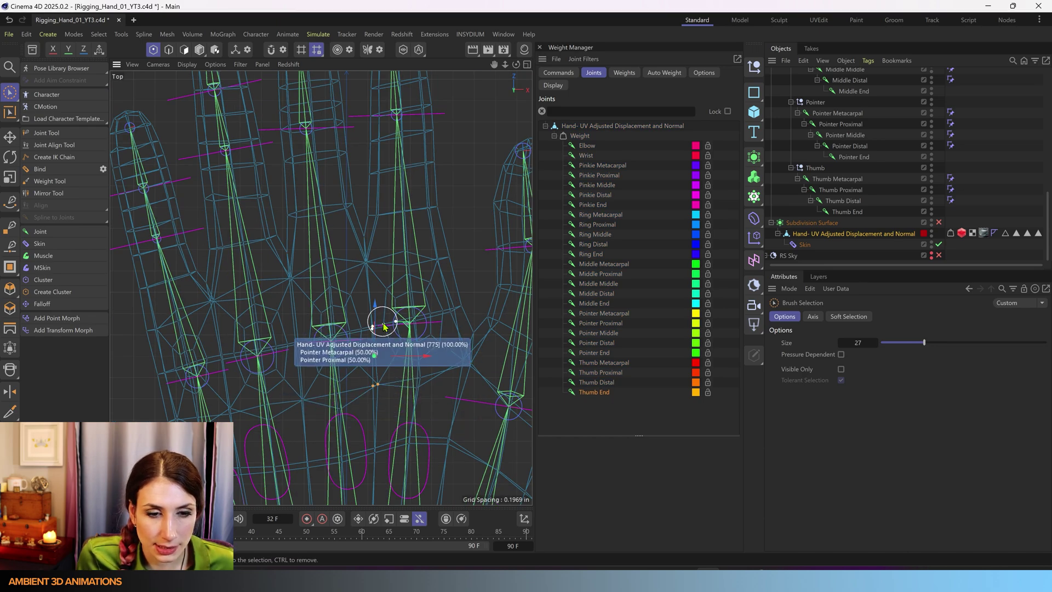
middle_click_drag(382, 324, 383, 235, "alt")
scroll(417, 411, "down", 2)
scroll(417, 403, "down", 4)
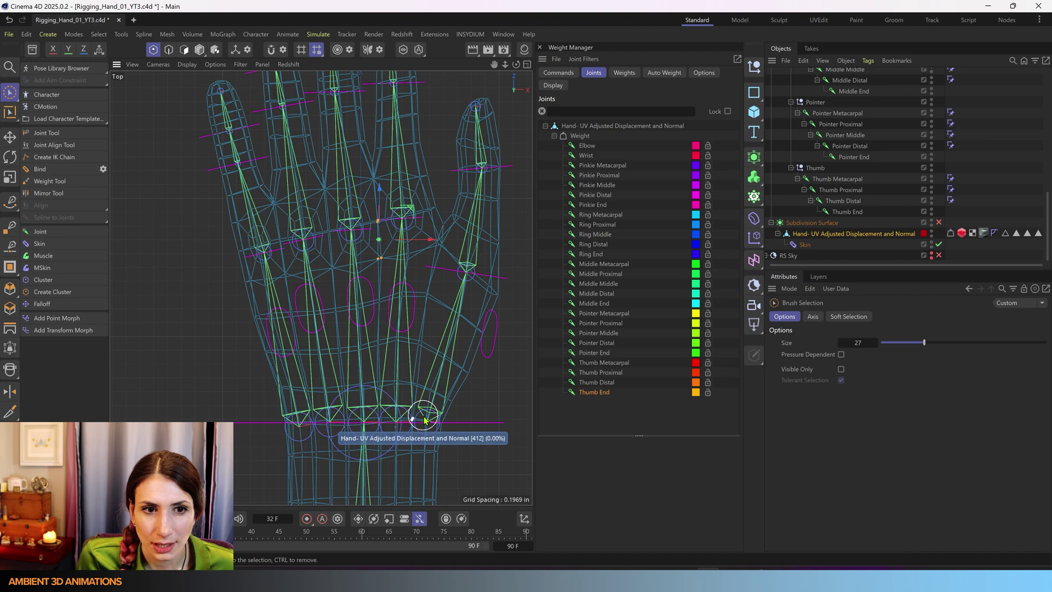
left_click(604, 314)
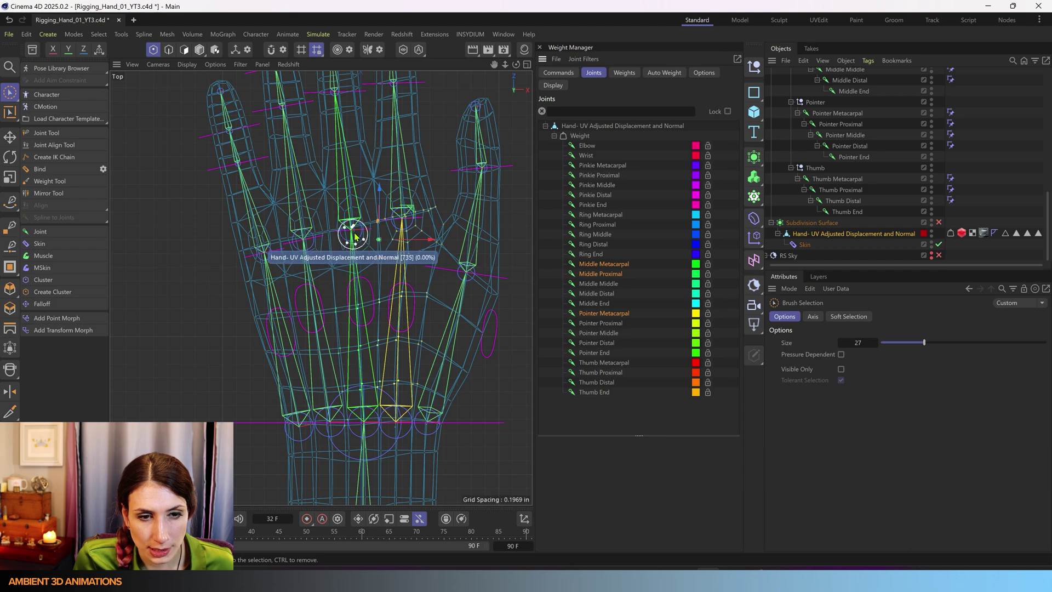
left_click(599, 323, "ctrl")
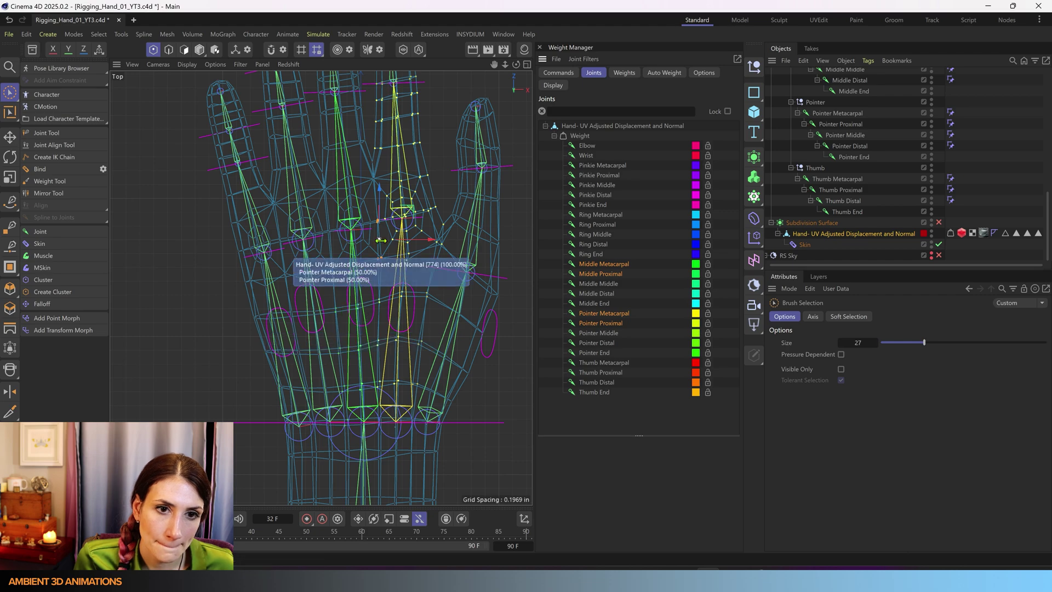
left_click(559, 73)
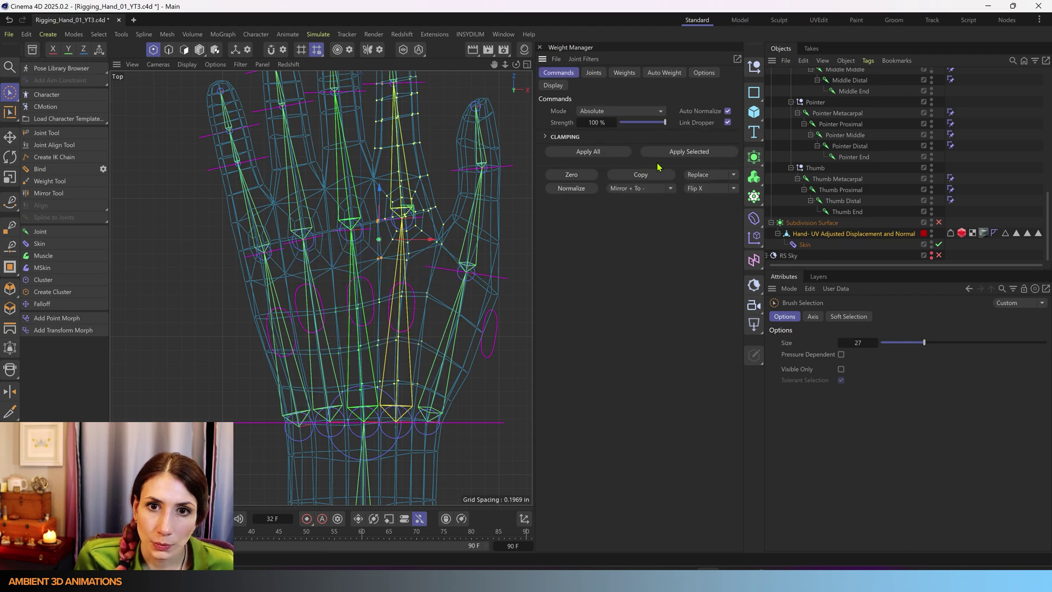
left_click(671, 152)
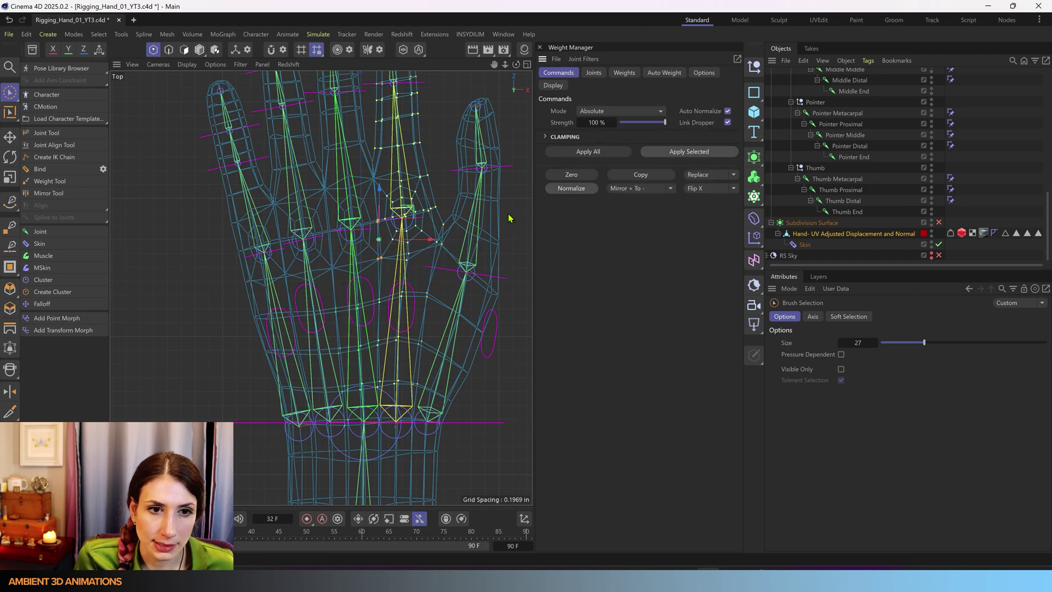
scroll(360, 192, "up", 5)
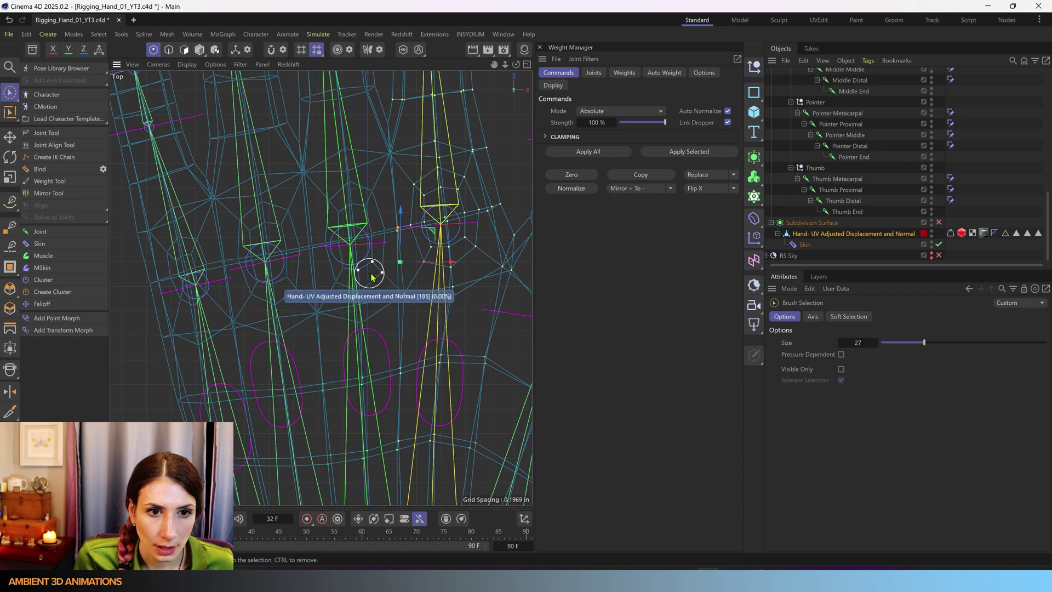
- Brush-select the mesh points around the middle finger's knuckle, at and just below the joint
mouse_move(390, 232)
left_mouse_down()
mouse_move(330, 245)
mouse_move(336, 267)
mouse_move(367, 291)
mouse_move(377, 242)
mouse_move(361, 318)
mouse_move(374, 240)
mouse_move(376, 296)
mouse_move(368, 263)
left_mouse_up()
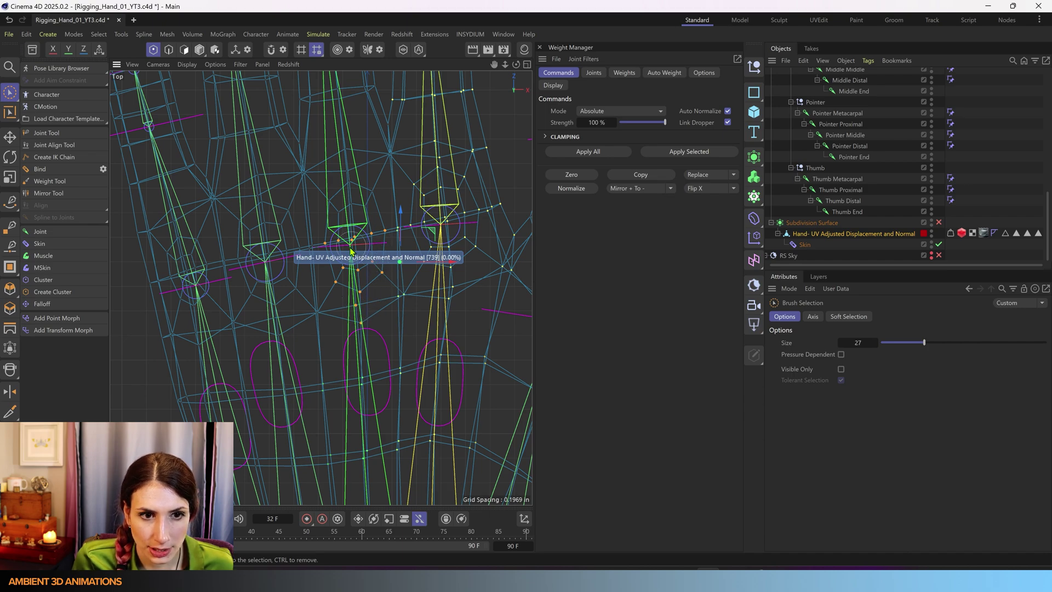
scroll(362, 295, "down", 2)
scroll(340, 305, "down", 1)
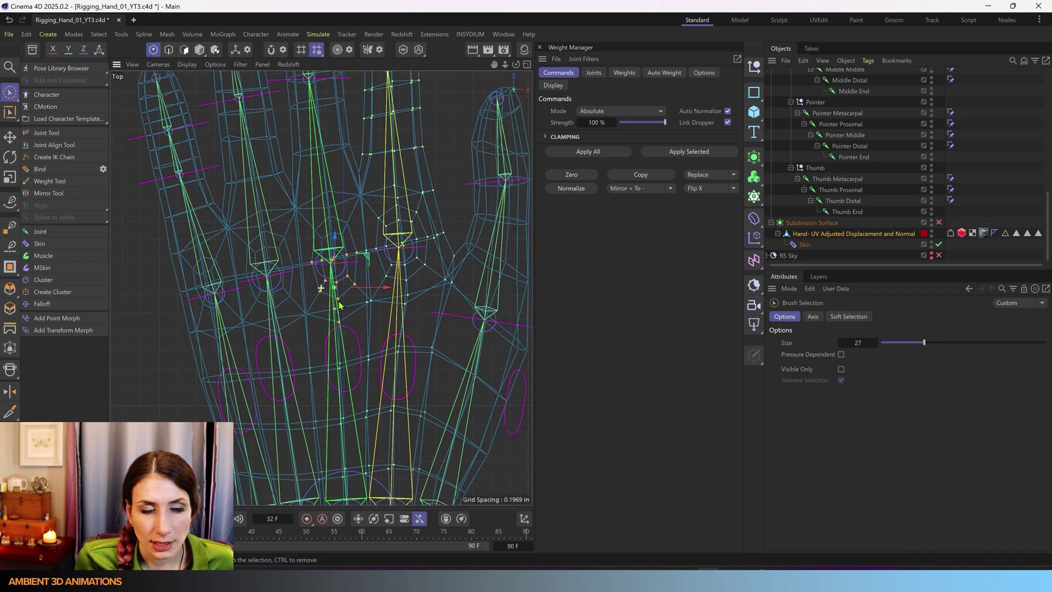
scroll(340, 305, "down", 3)
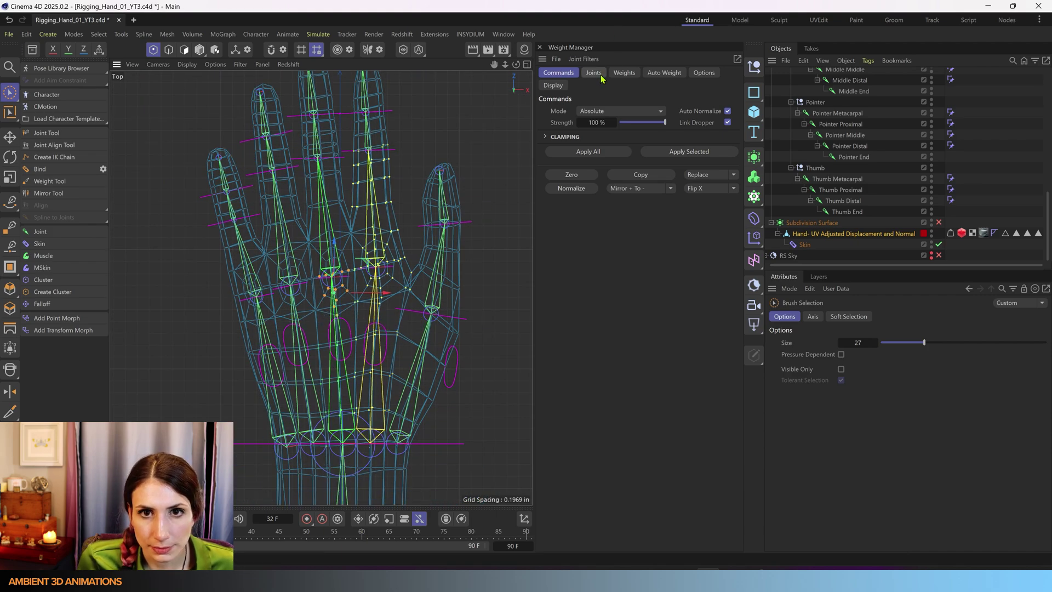
- Weight the selected knuckle points to Middle Metacarpal and Middle Proximal together at 100% strength
left_click(593, 73)
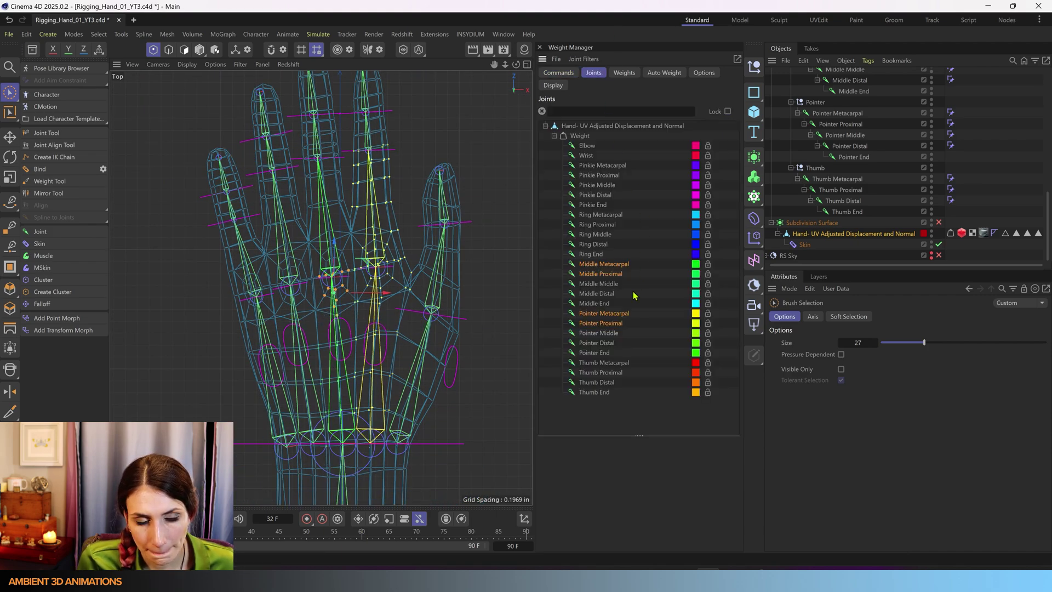
left_click(605, 318)
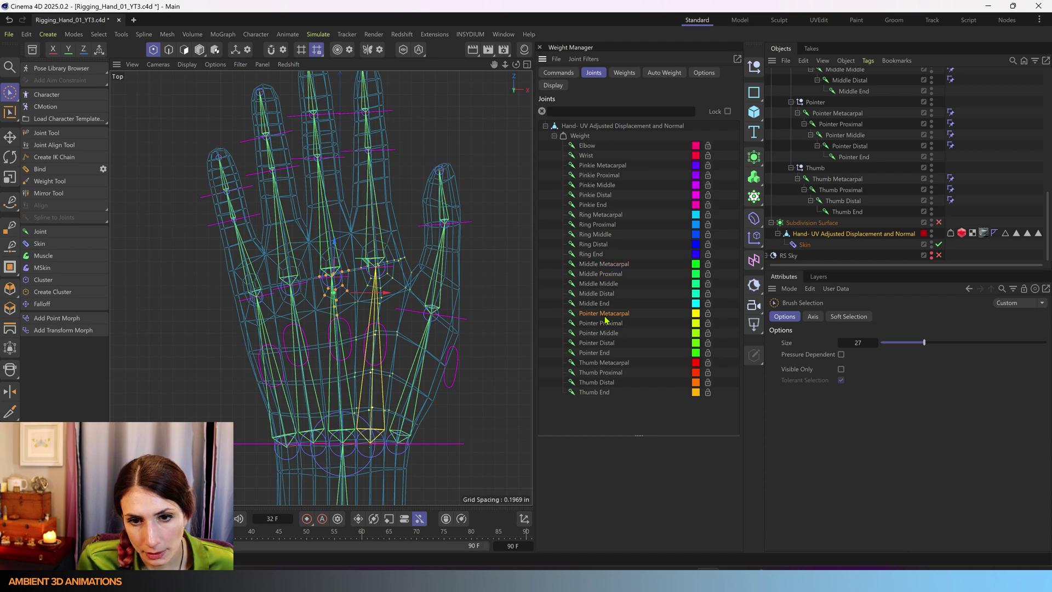
left_click(599, 265)
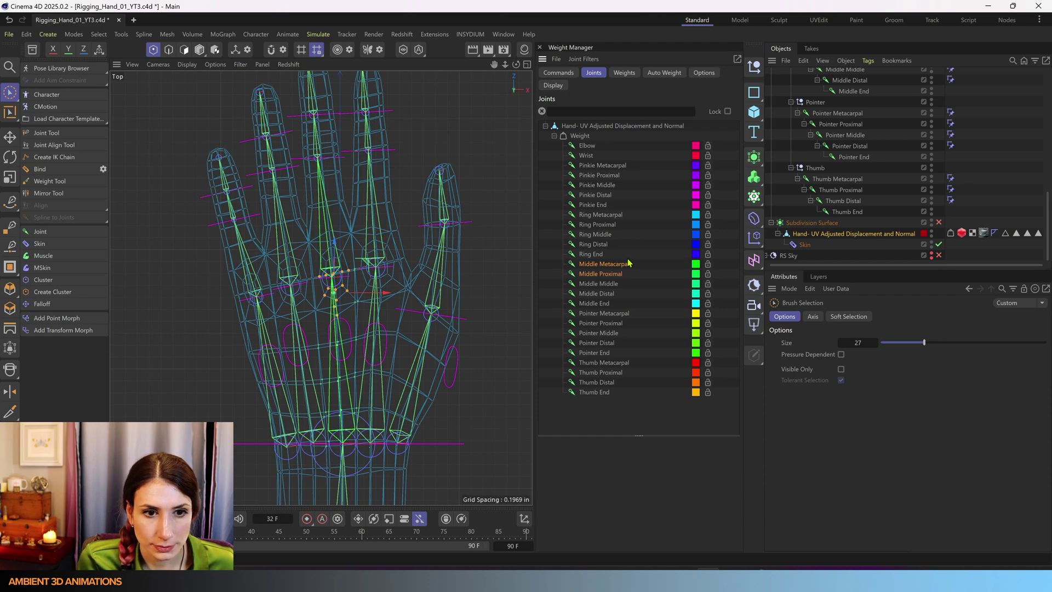
left_click(559, 73)
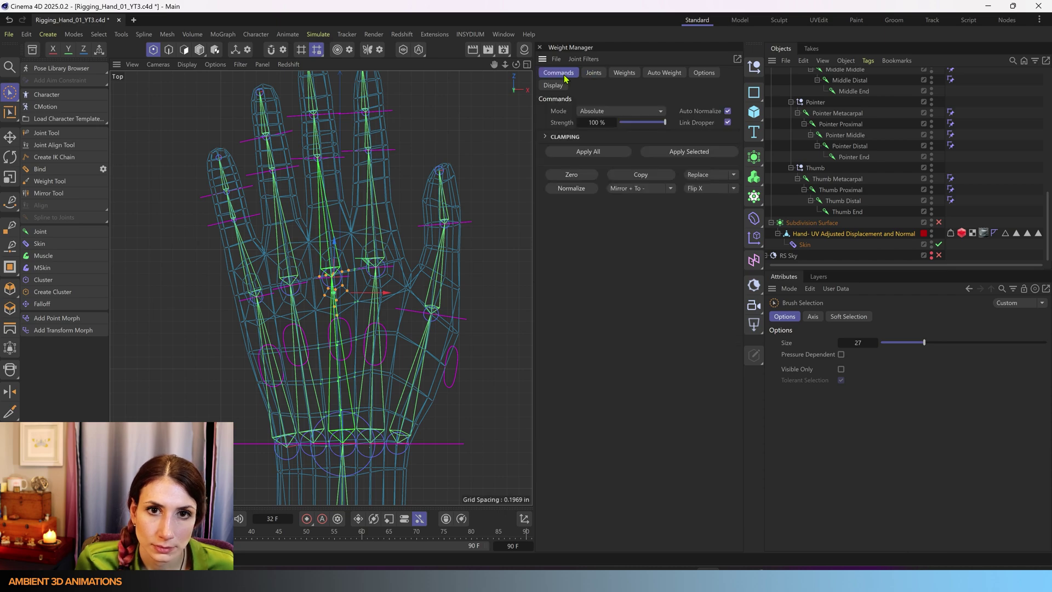
left_click(691, 154)
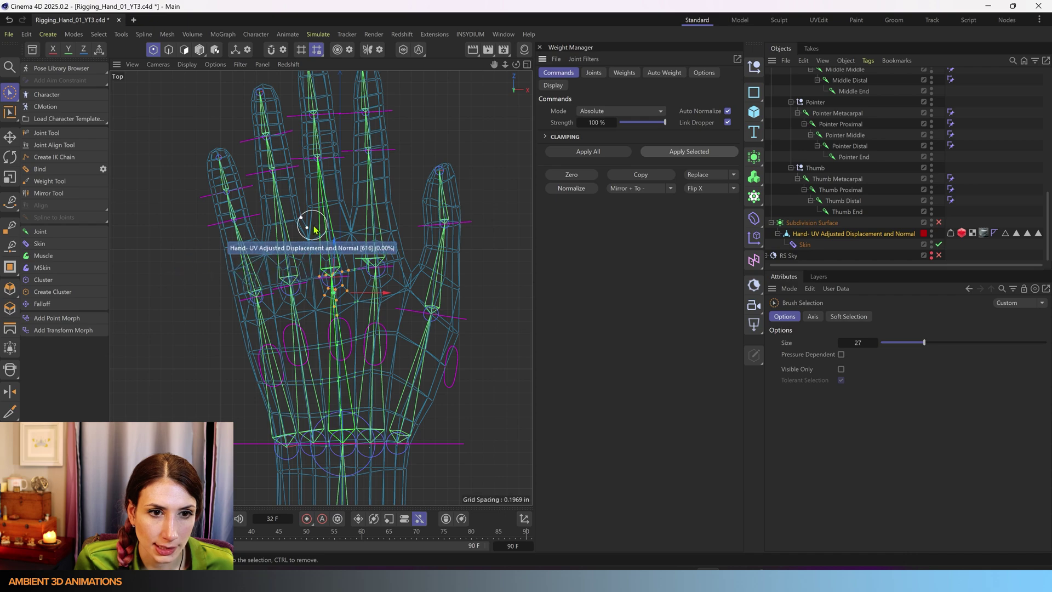
- Brush-select the points just above the middle finger's knuckle and weight them to Middle Proximal alone at 100% strength
scroll(321, 208, "up", 4)
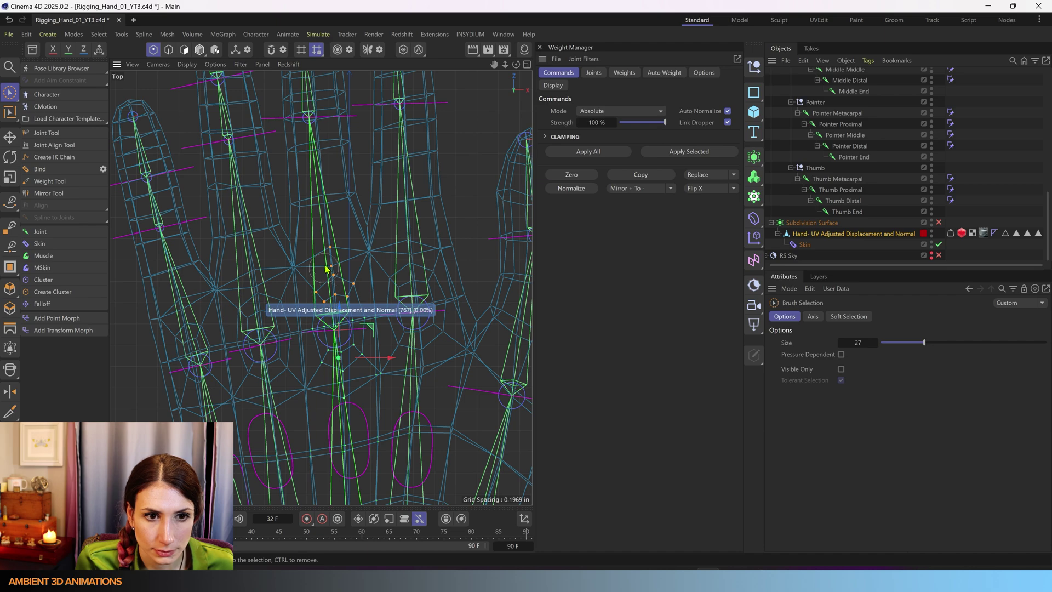
mouse_move(329, 250)
left_mouse_down()
mouse_move(345, 286)
mouse_move(325, 290)
mouse_move(332, 263)
left_mouse_up()
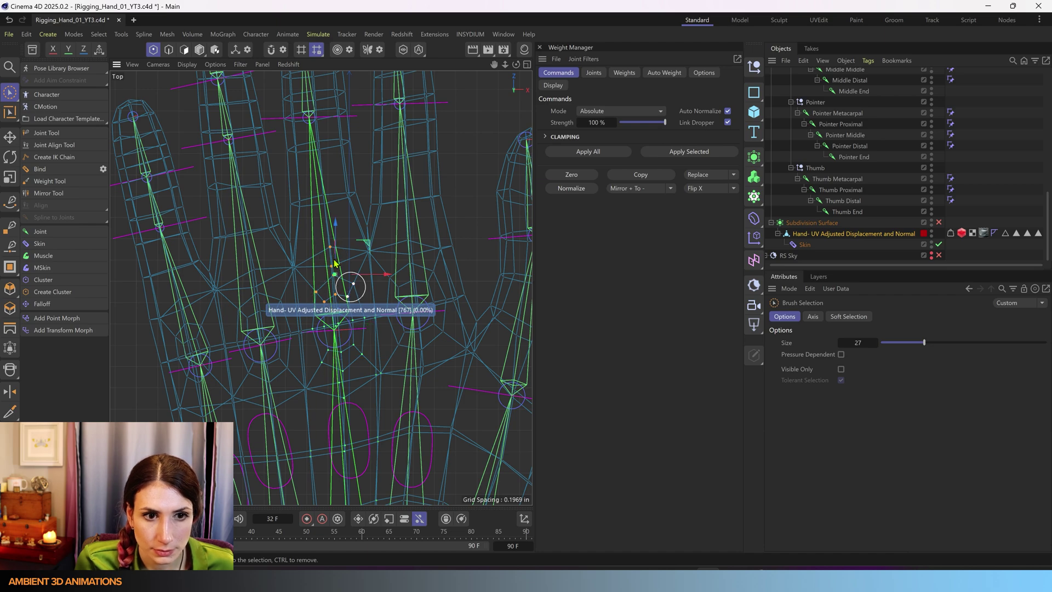
left_click(593, 73)
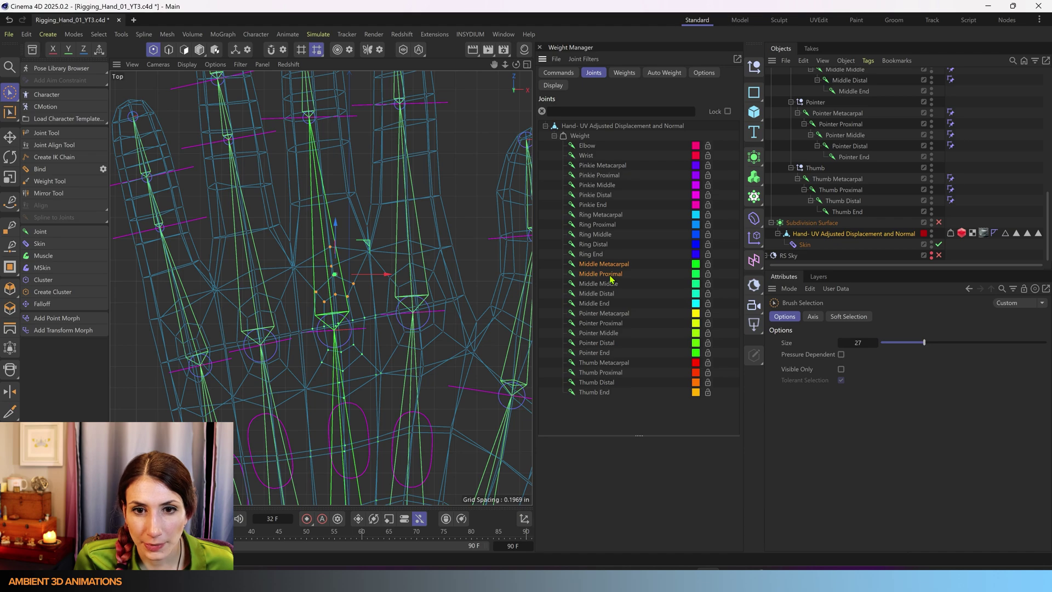
scroll(282, 294, "down", 5)
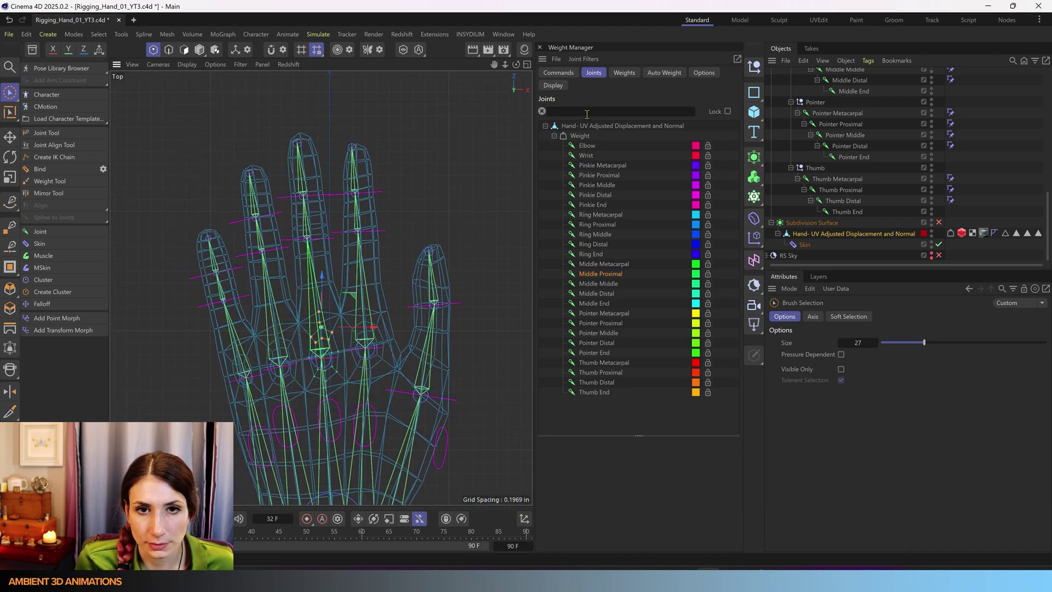
left_click(568, 75)
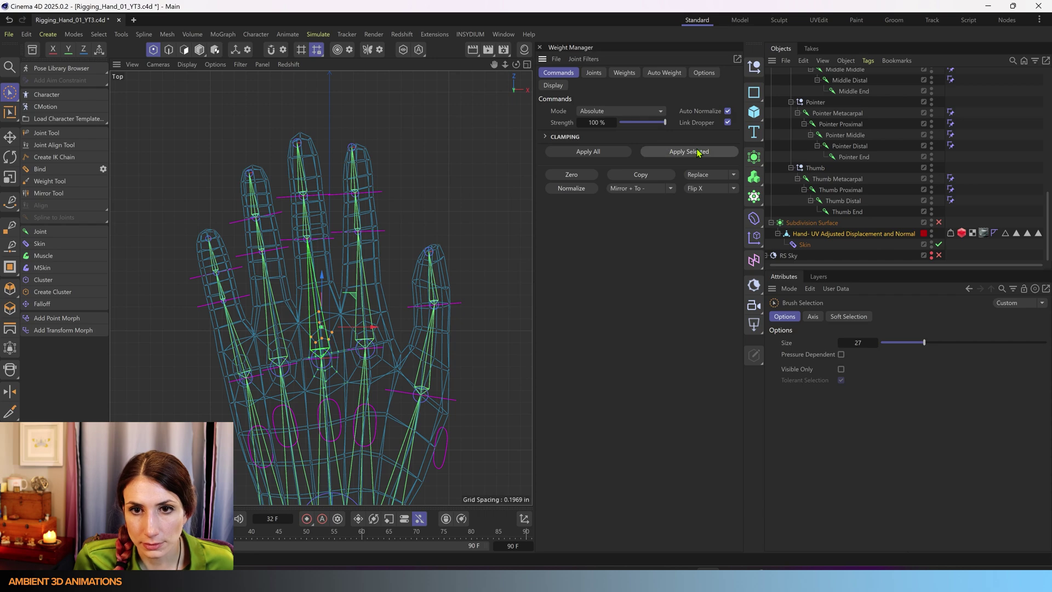
- Select the mesh point in the webbing between the middle and index fingers
scroll(336, 251, "up", 4)
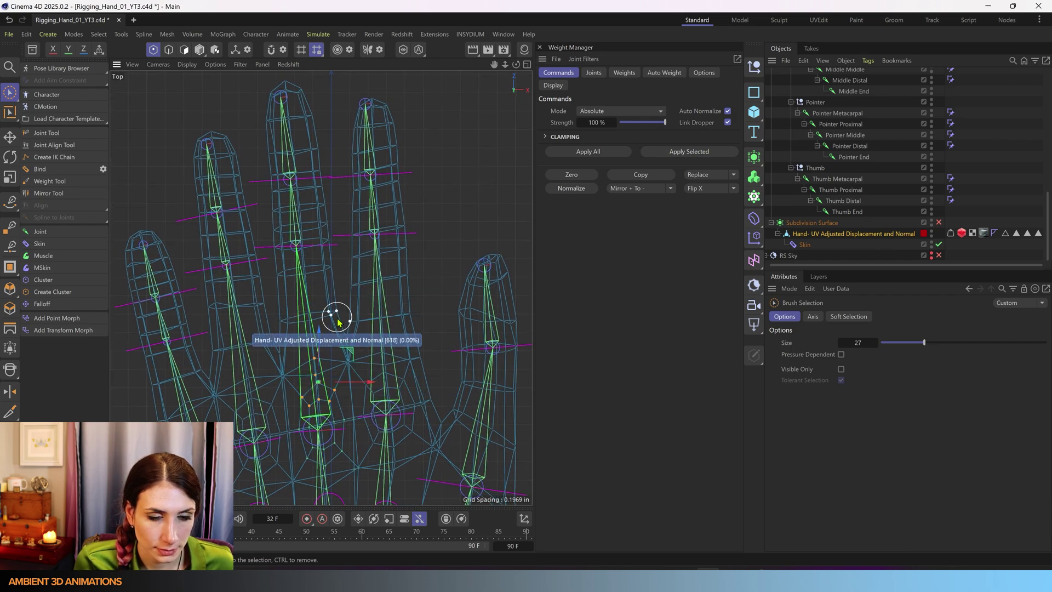
scroll(336, 312, "up", 2)
scroll(324, 361, "down", 5)
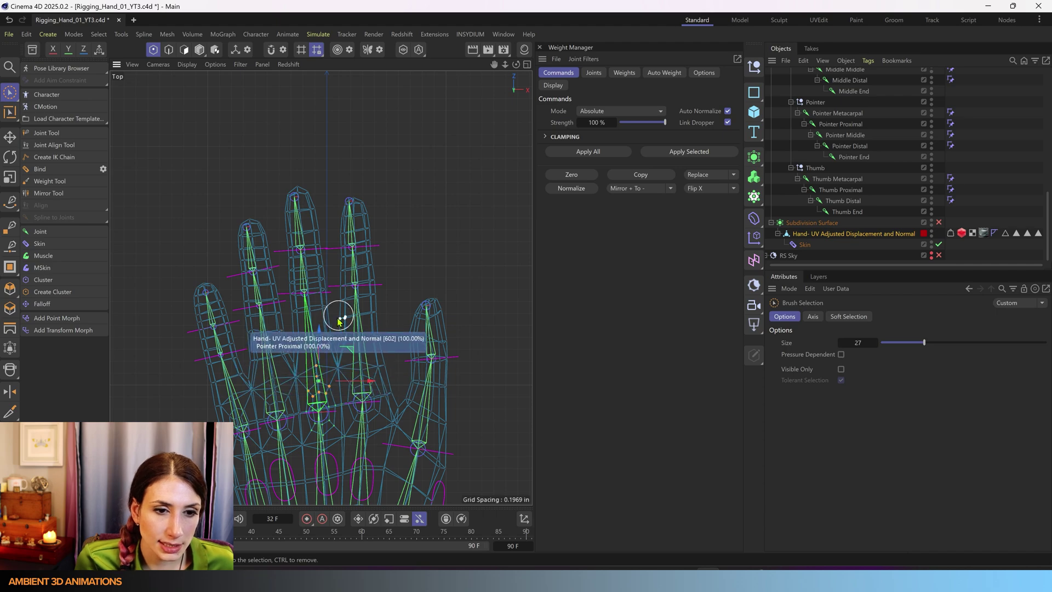
scroll(323, 334, "up", 3)
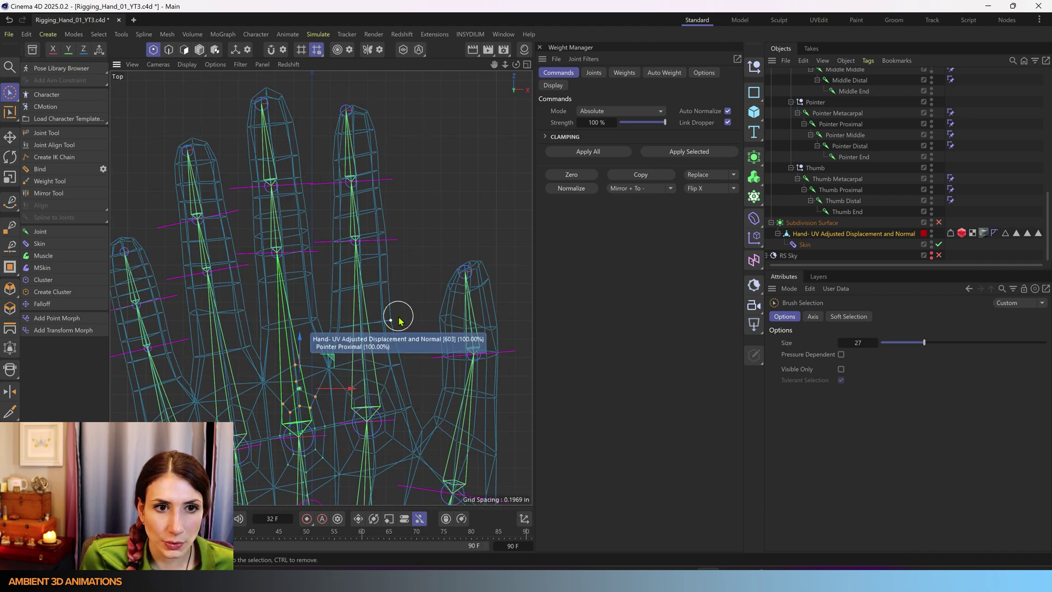
scroll(334, 317, "down", 2)
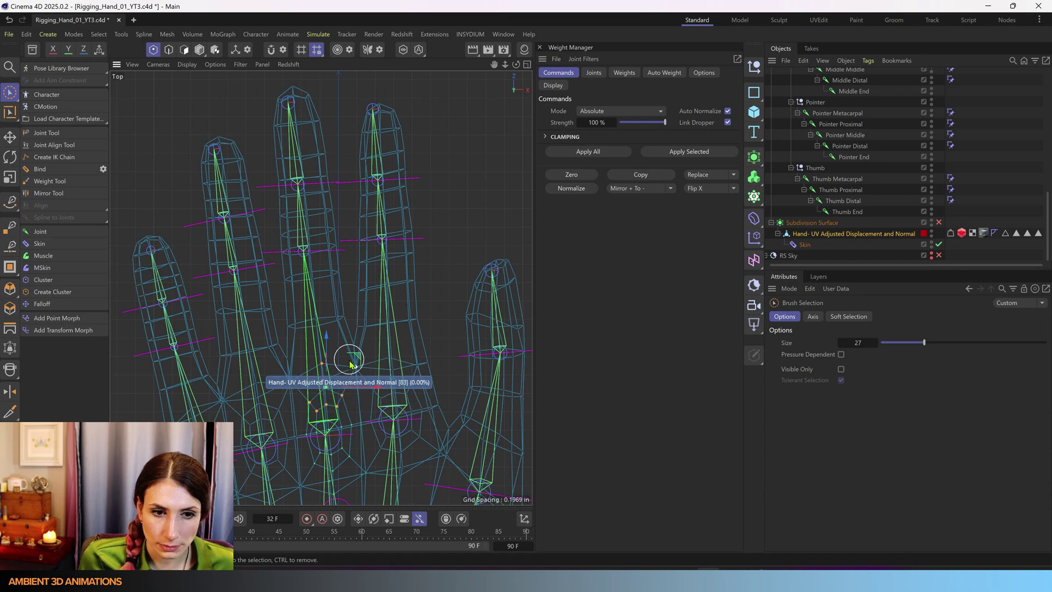
scroll(349, 356, "up", 2)
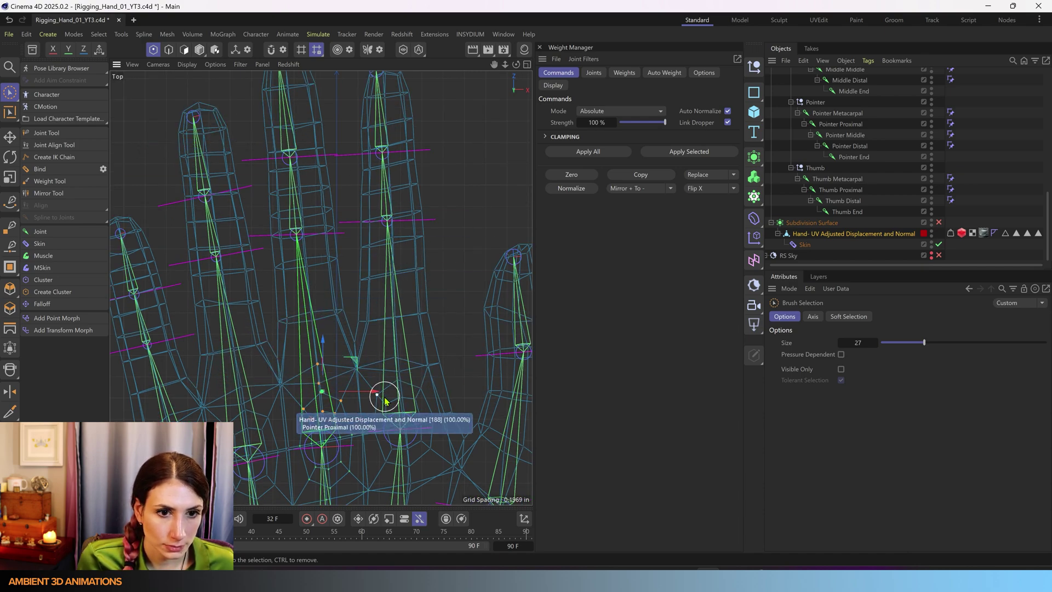
middle_click_drag(313, 305, 363, 253, "alt")
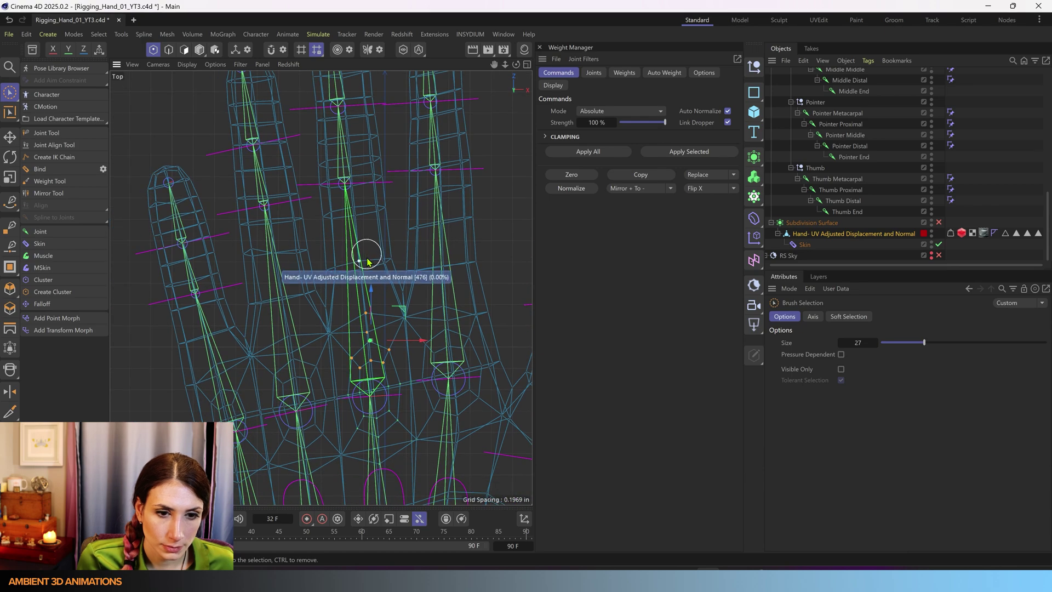
left_click(406, 318)
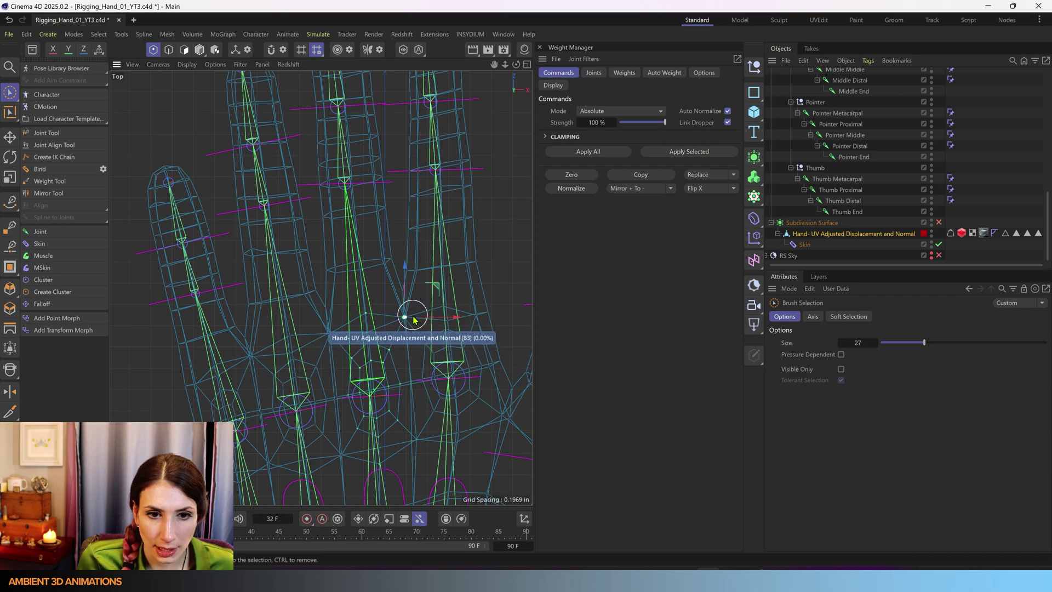
- Weight the selected webbing point to Middle Proximal and Pointer Proximal together at 100% strength
left_click(591, 77)
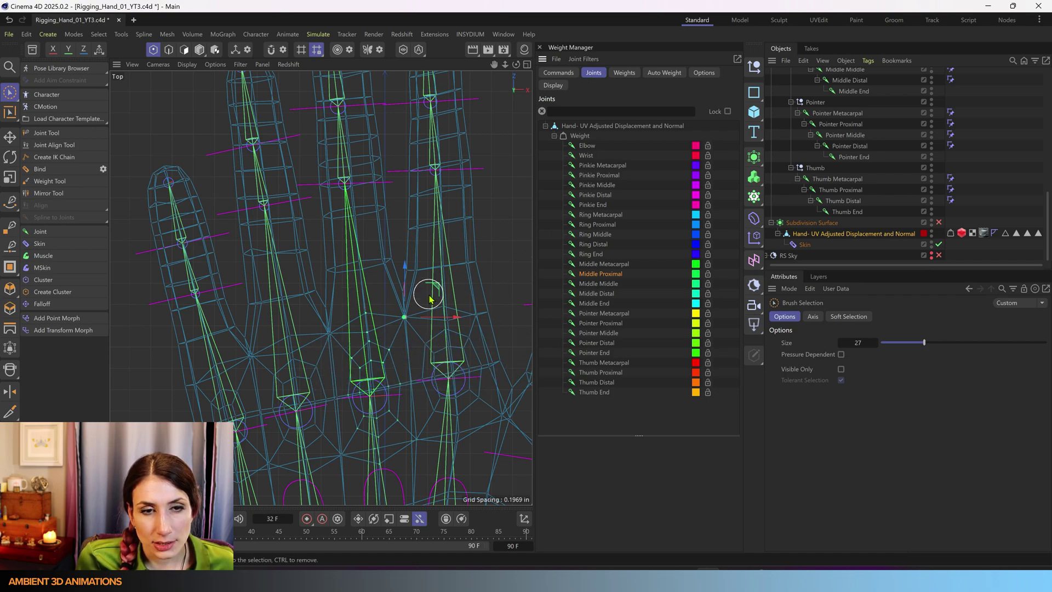
scroll(448, 368, "down", 4)
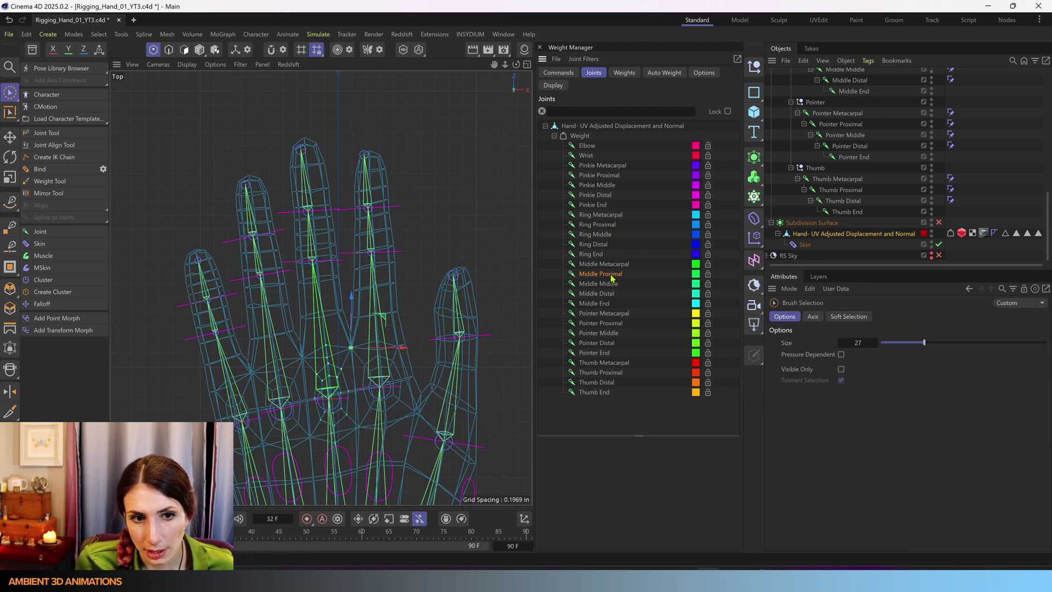
left_click(610, 325)
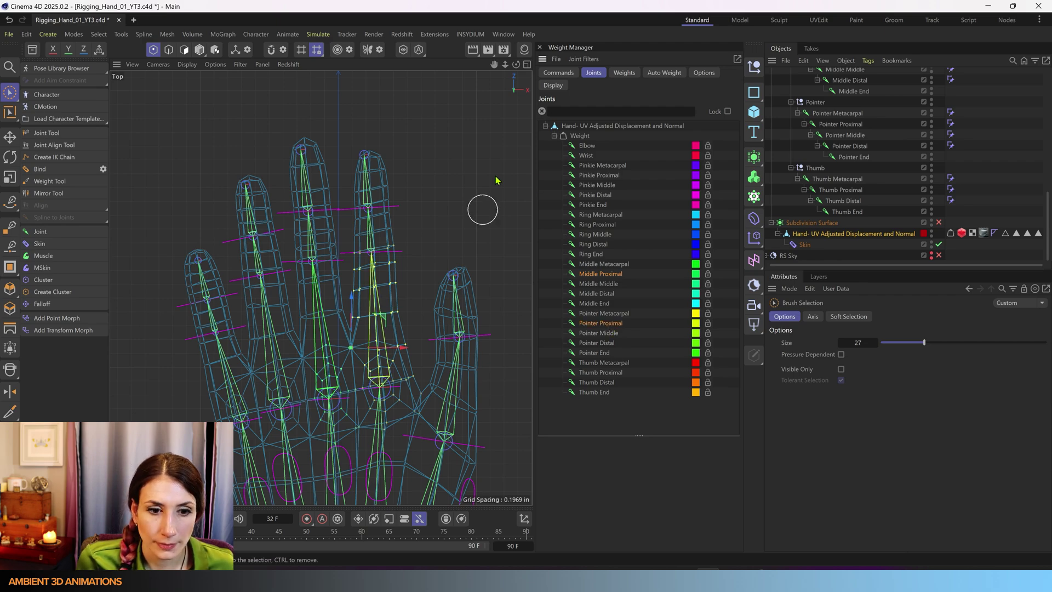
left_click(558, 72)
left_click(704, 153)
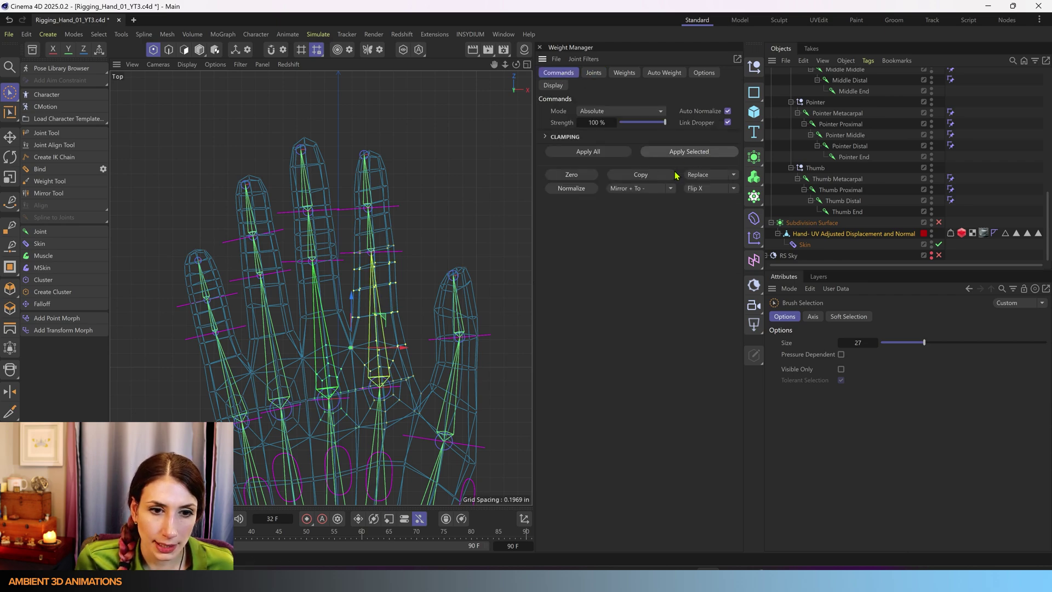
- Brush-select the two point loops along the middle finger's proximal segment and weight them to Middle Proximal only at 100% strength
scroll(343, 325, "up", 3)
scroll(342, 325, "up", 4)
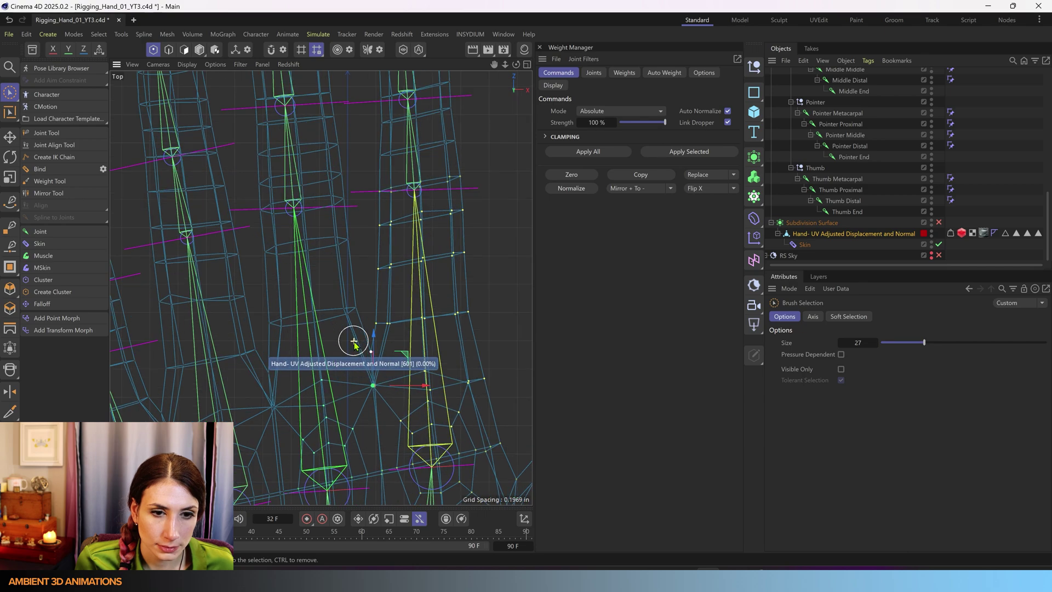
scroll(396, 339, "down", 4)
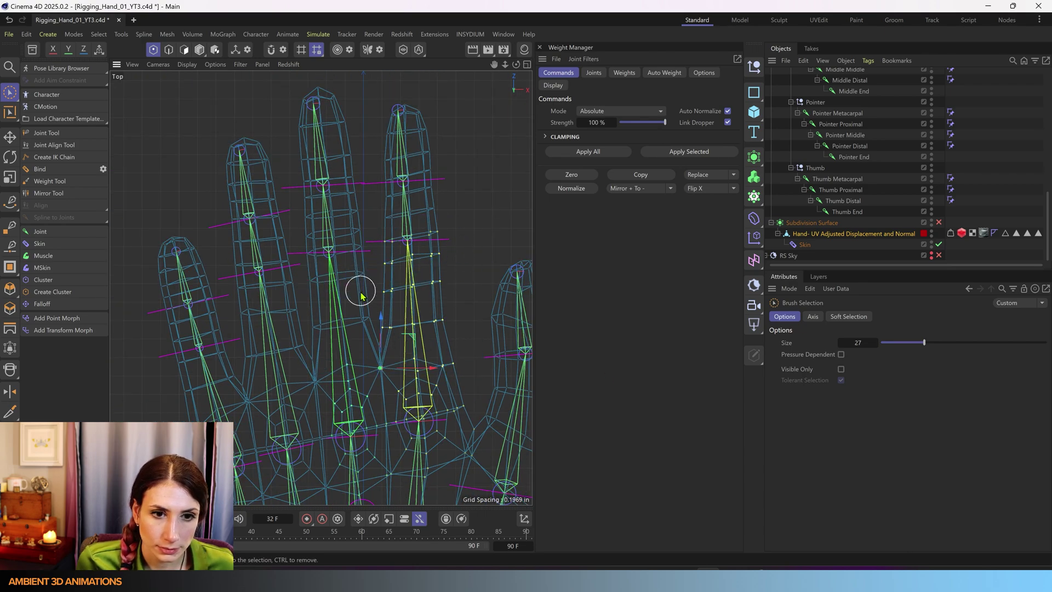
middle_click_drag(363, 294, 391, 293, "alt")
mouse_move(390, 318)
left_mouse_down()
mouse_move(351, 324)
mouse_move(347, 286)
mouse_move(383, 281)
left_mouse_up()
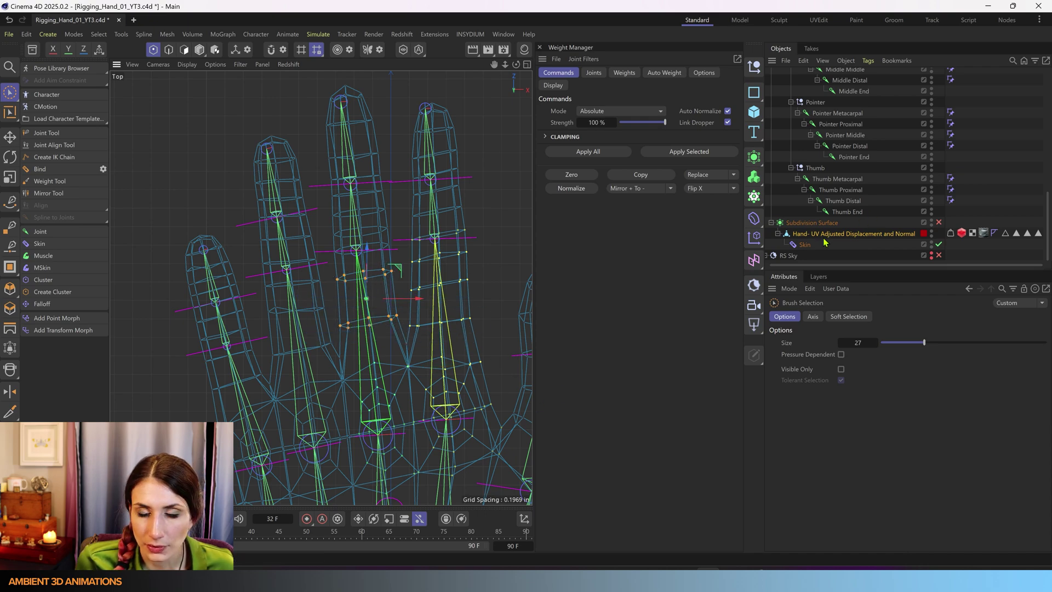
left_click(595, 73)
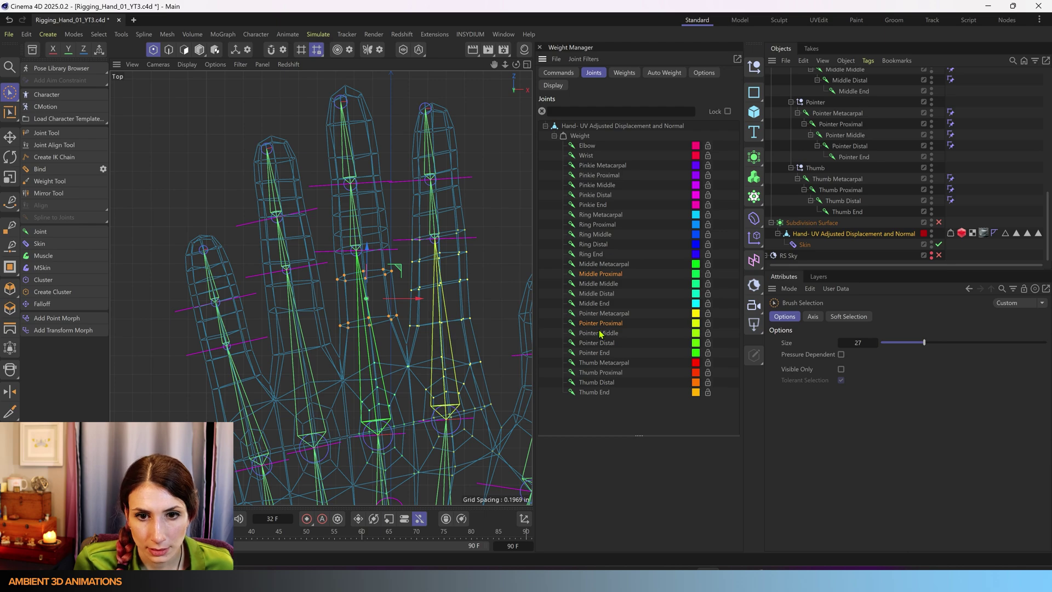
left_click(601, 275)
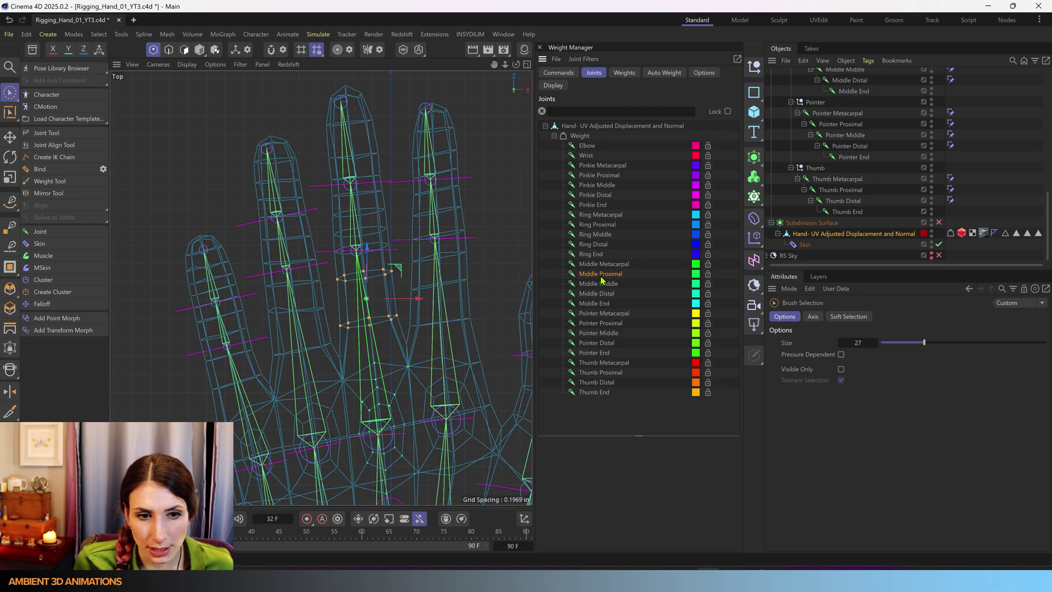
left_click(559, 73)
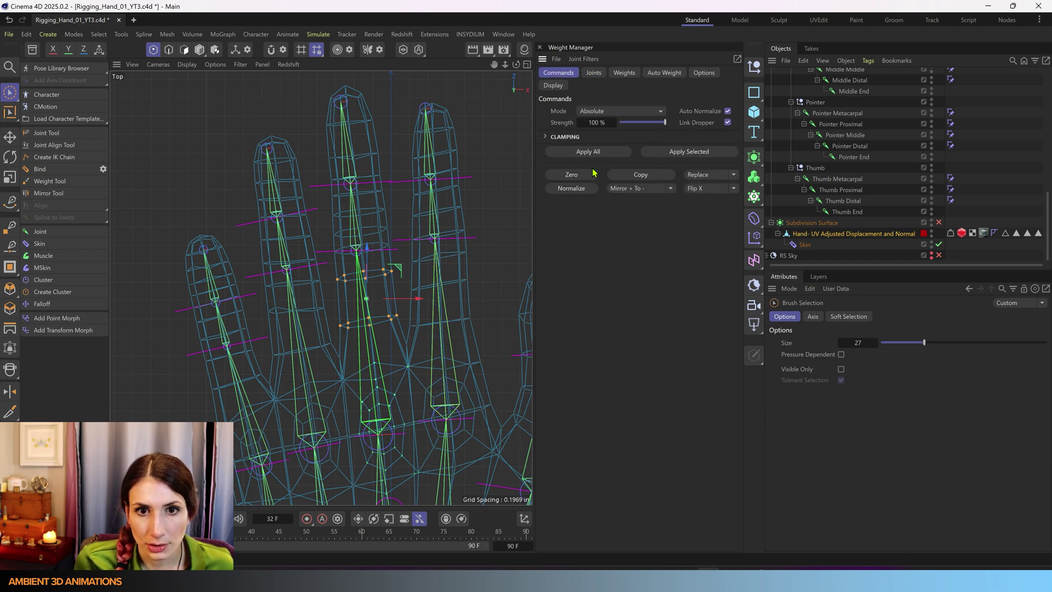
- Brush-select the point loop at the joint above the proximal segment and weight it to Middle Proximal and Middle Middle at 100% strength
scroll(362, 195, "up", 2)
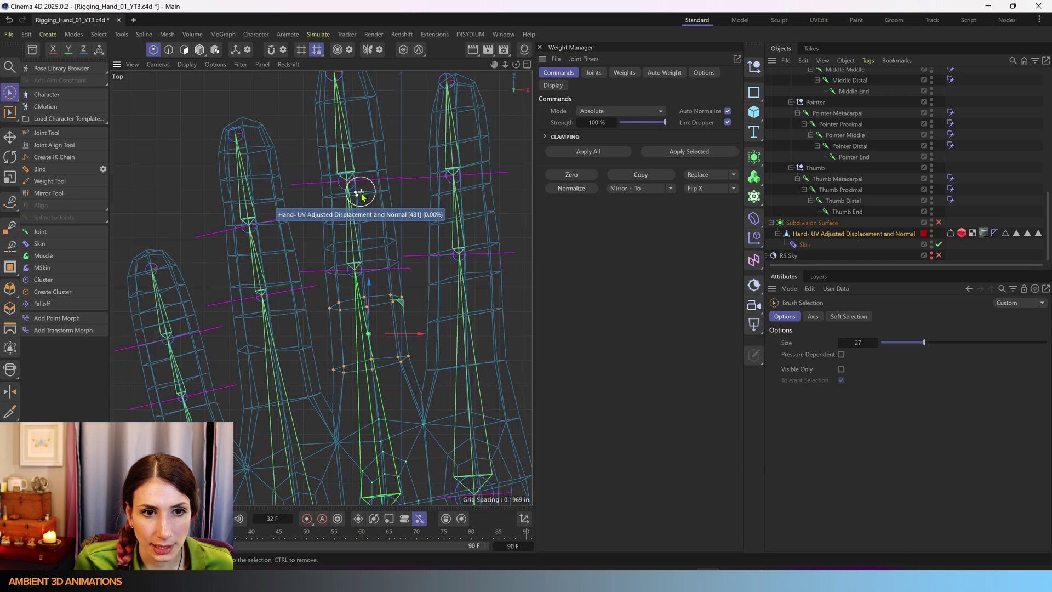
middle_click_drag(390, 248, 385, 276, "alt")
scroll(384, 276, "up", 3)
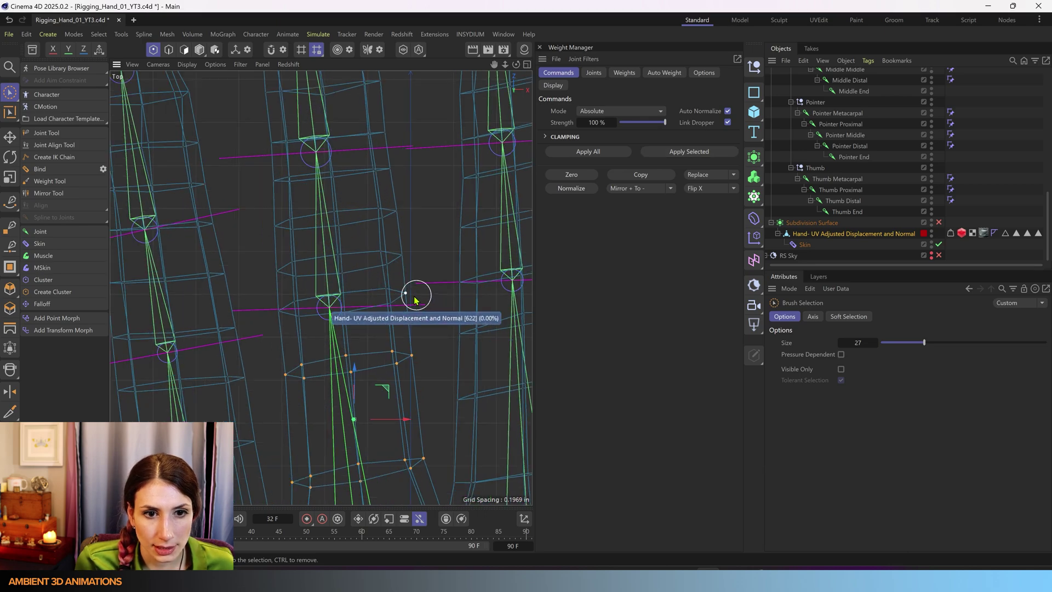
mouse_move(407, 295)
left_mouse_down()
mouse_move(290, 310)
mouse_move(421, 298)
left_mouse_up()
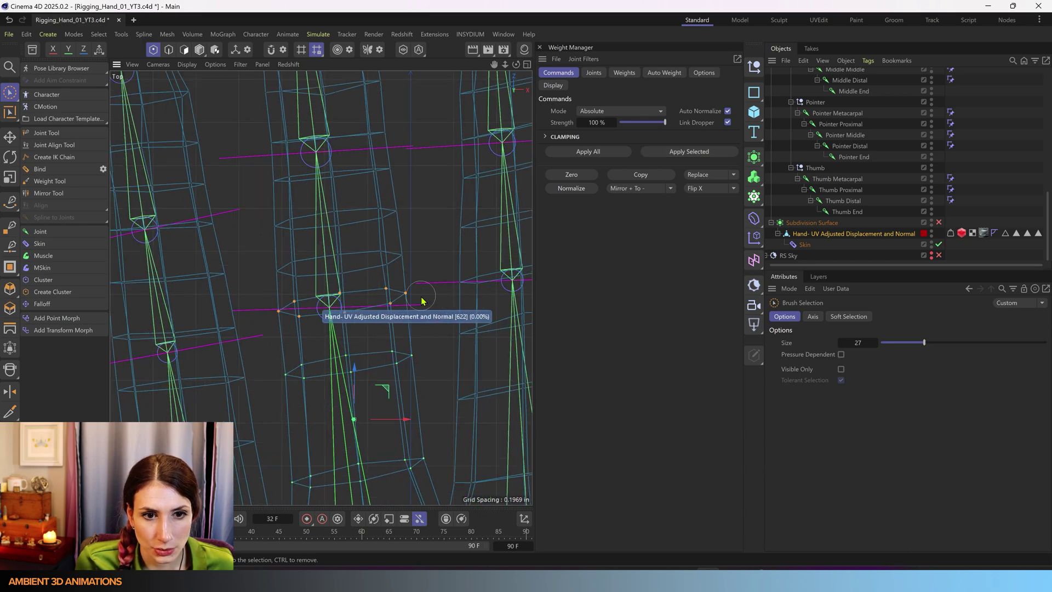
left_click(593, 72)
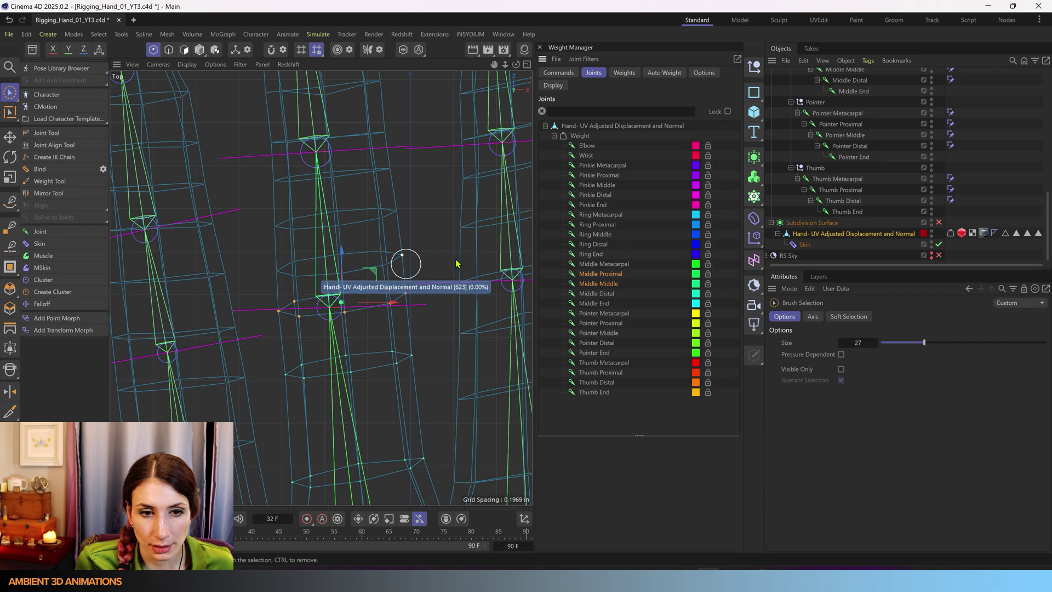
left_click(570, 74)
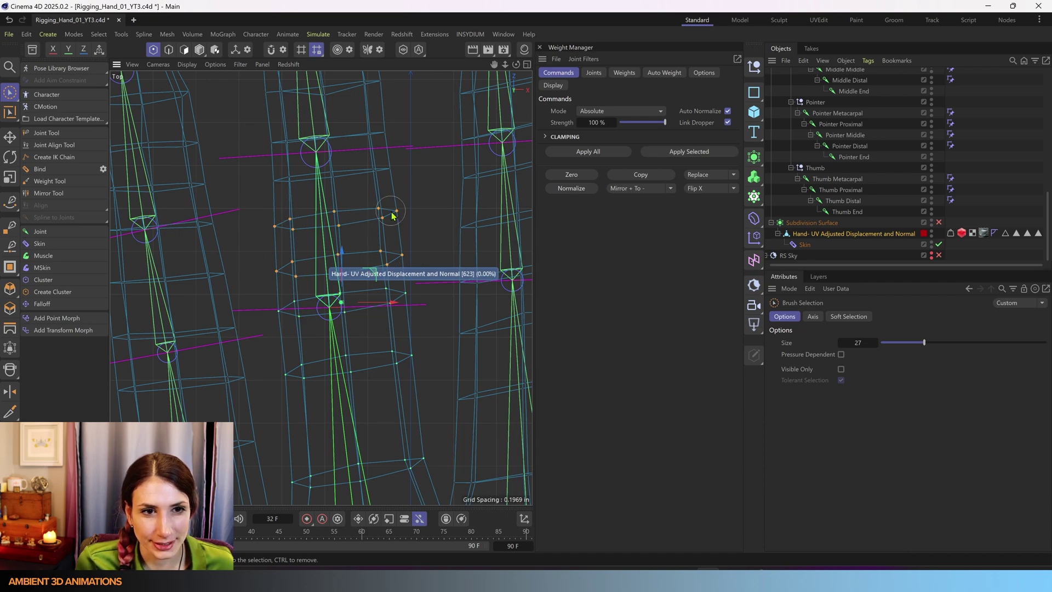
- Brush-select the point loops along the middle finger's middle segment and weight them to Middle Middle only at 100% strength
left_click_drag(391, 212, 392, 209)
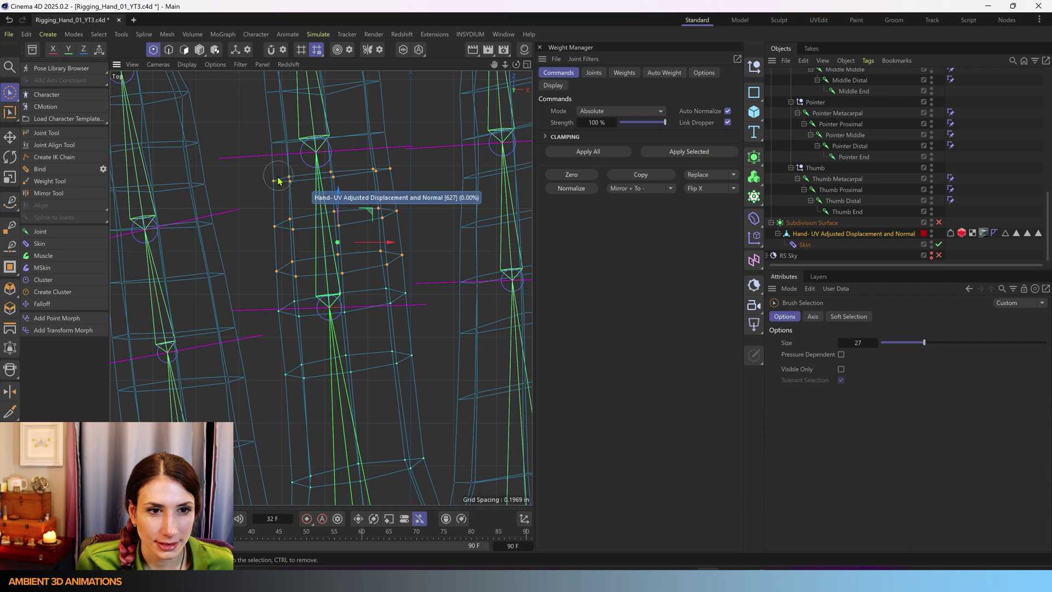
middle_click_drag(336, 170, 350, 310)
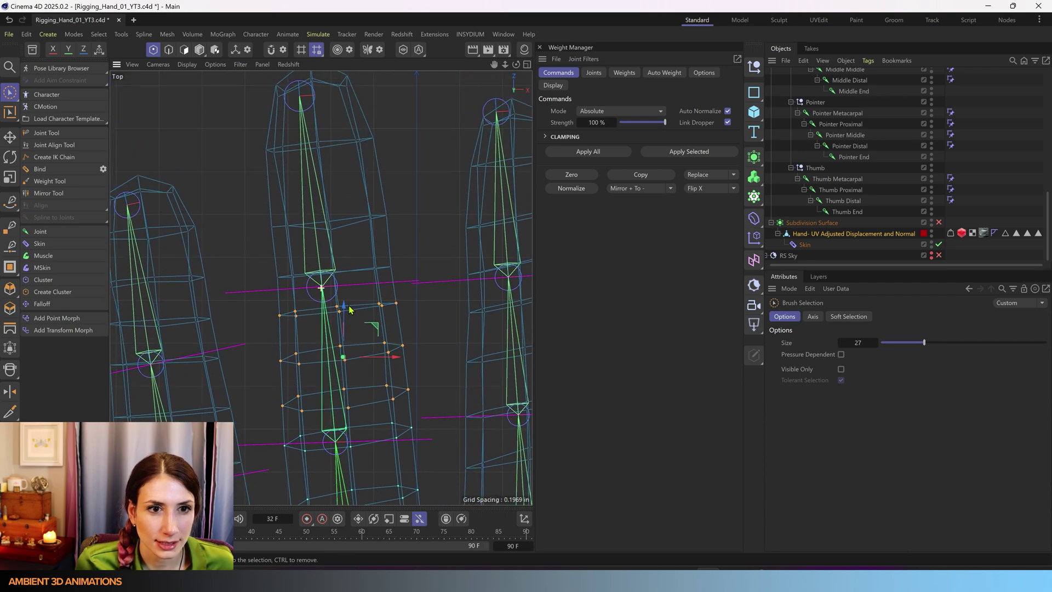
left_click(594, 73)
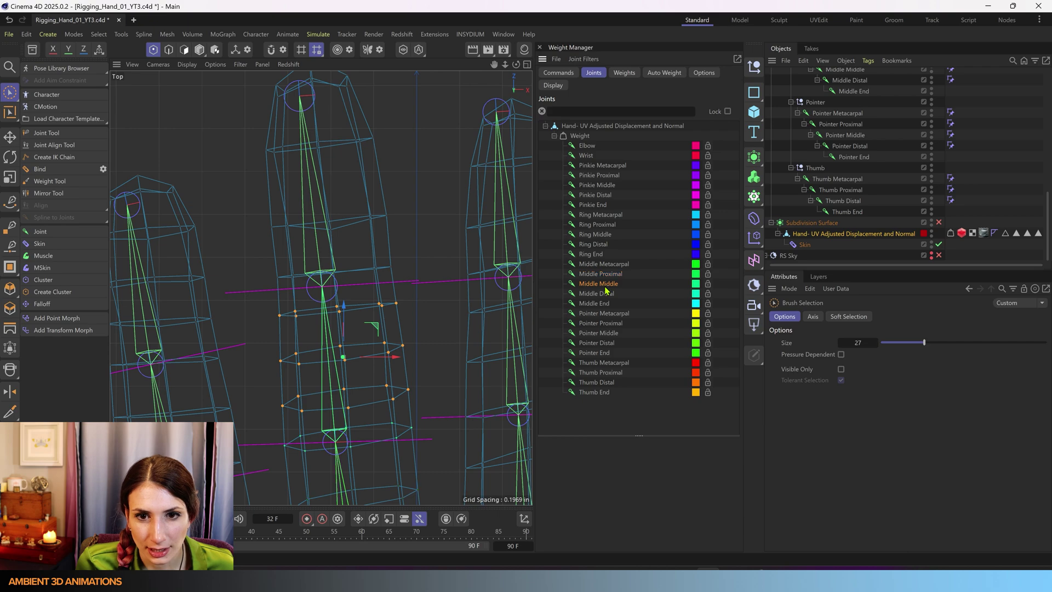
left_click(560, 74)
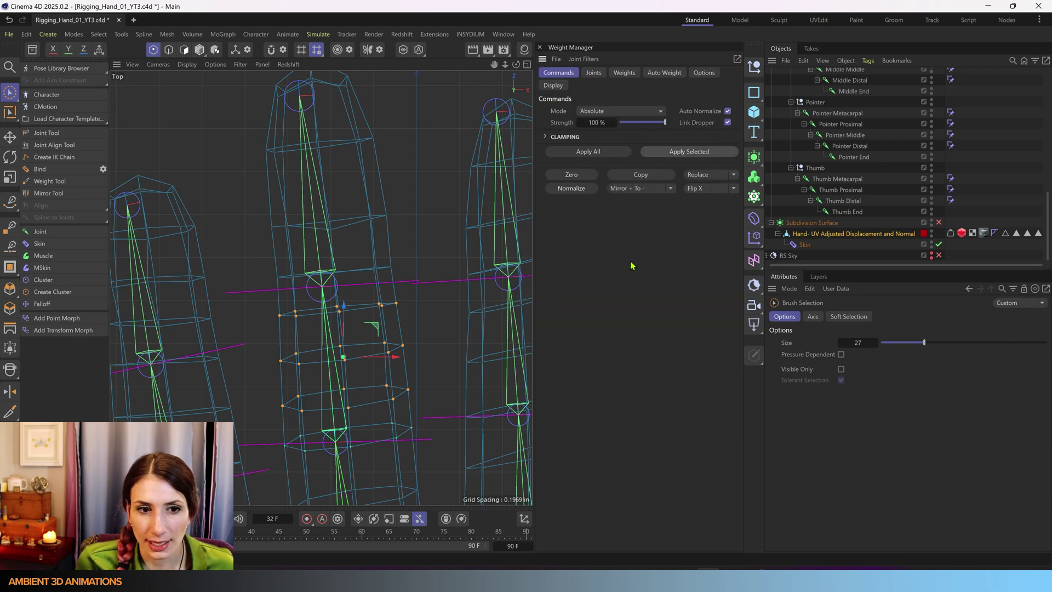
- Brush-select the point loop at the middle finger's last joint and weight it to Middle Middle and Middle Distal at 100% strength
left_click(381, 267)
left_click_drag(280, 279, 279, 277)
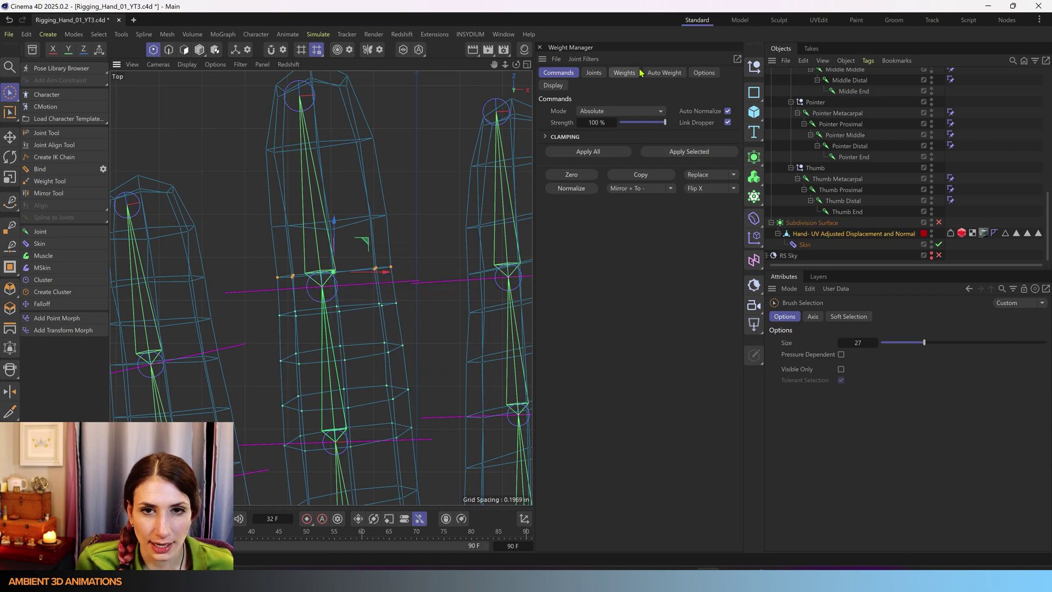
left_click(594, 73)
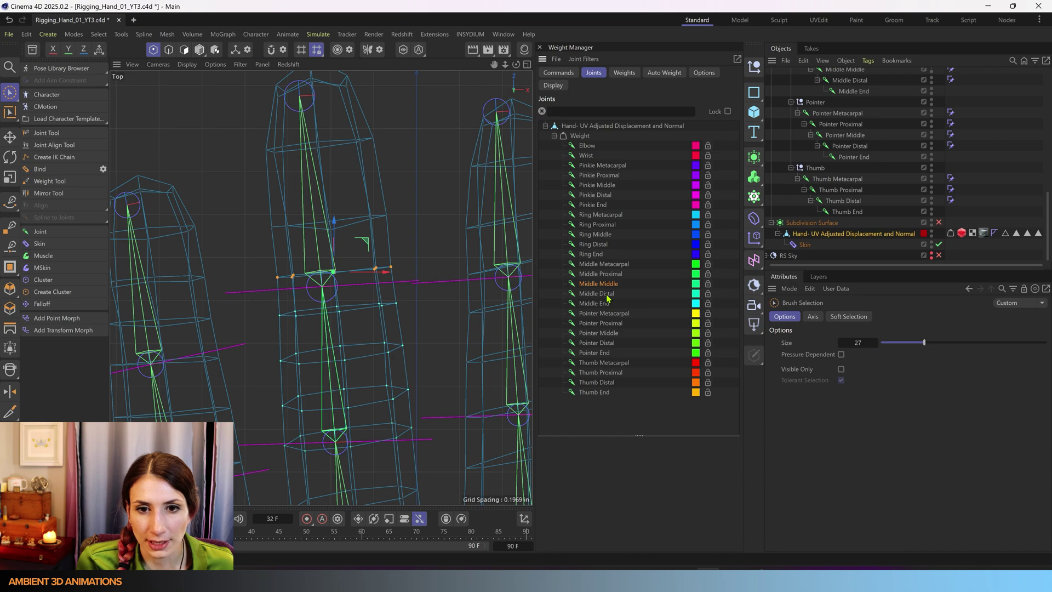
left_click(560, 74)
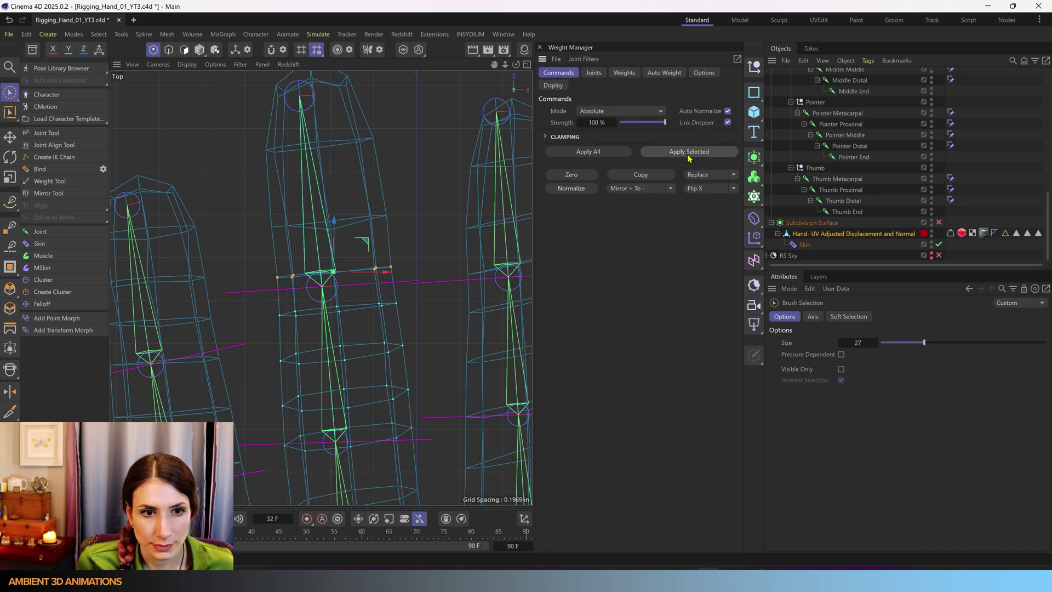
- Brush-select all points of the middle fingertip, weight them to Middle Distal only at 100% strength, and save the project
left_click_drag(407, 213, 316, 225)
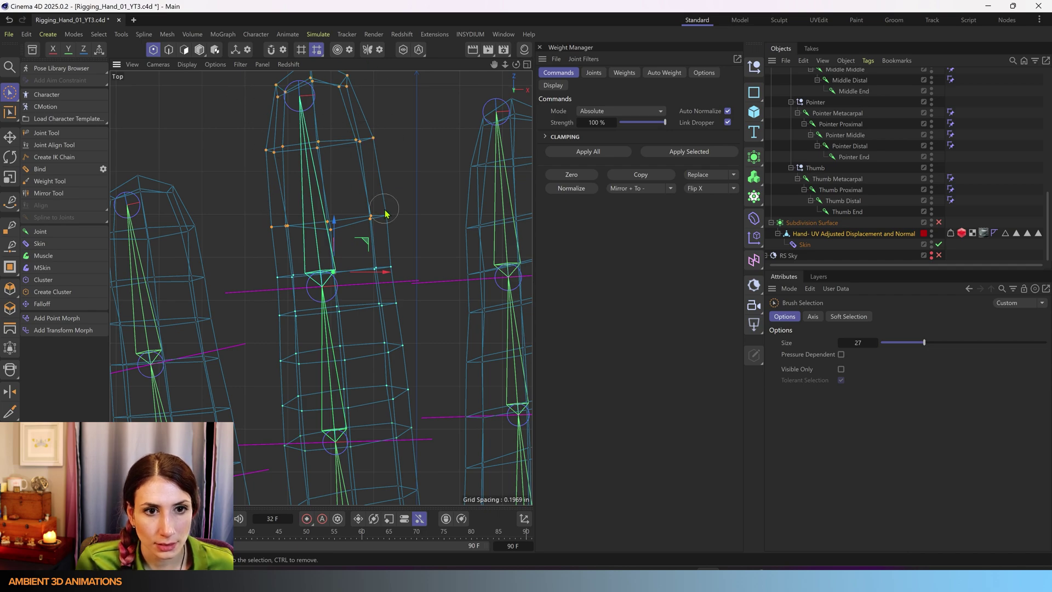
left_click(594, 73)
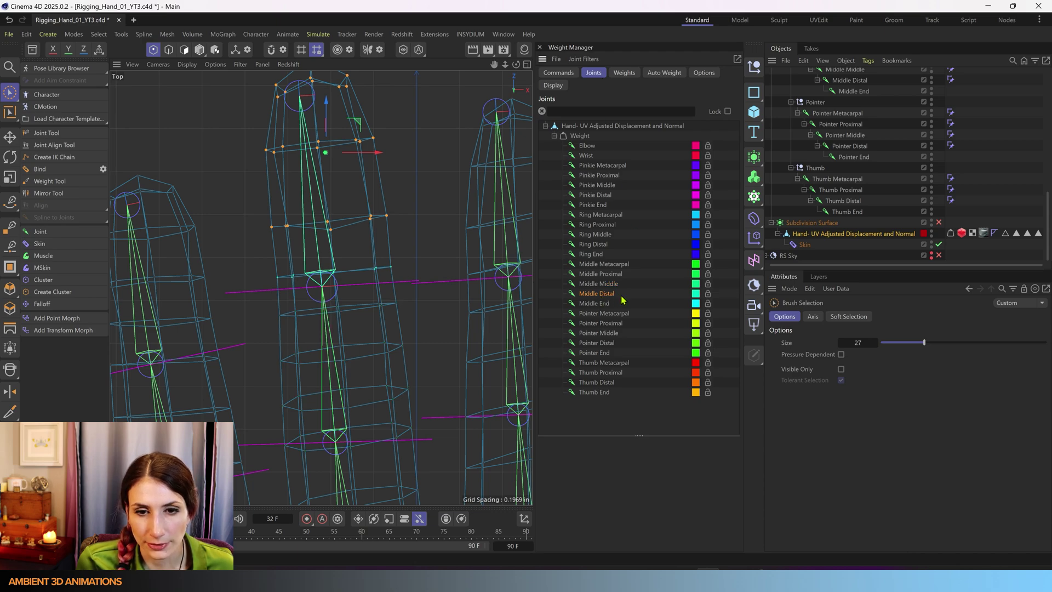
scroll(380, 175, "down", 1)
middle_click_drag(375, 155, 366, 203, "alt")
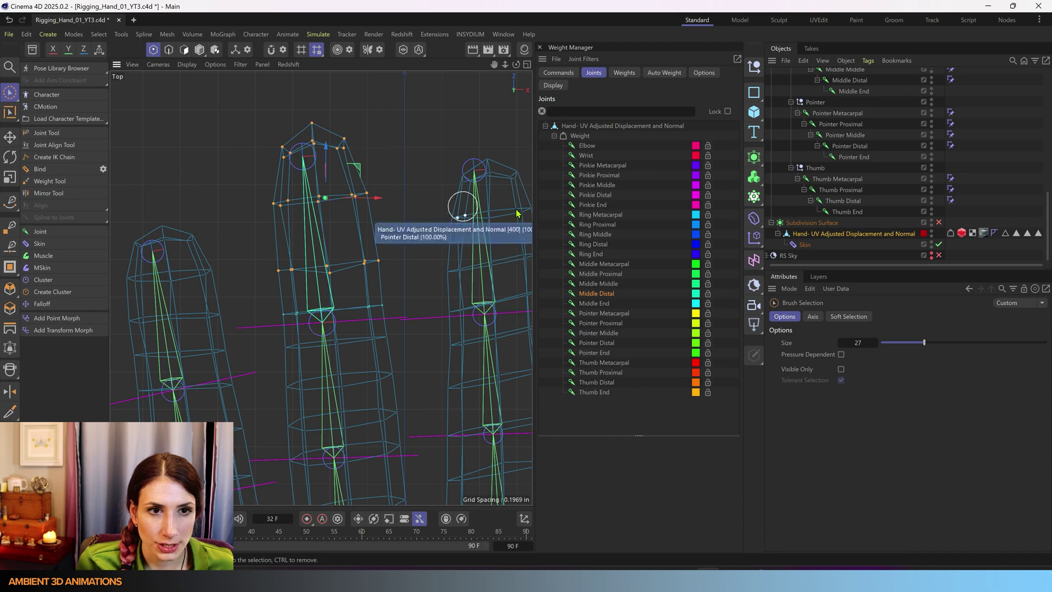
left_click(559, 73)
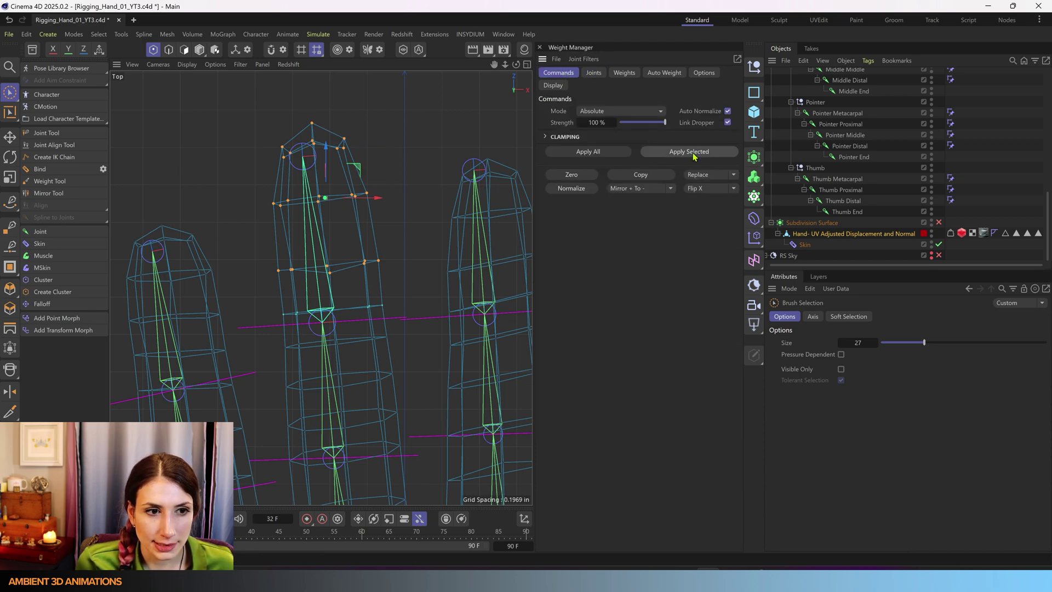
left_click(9, 37)
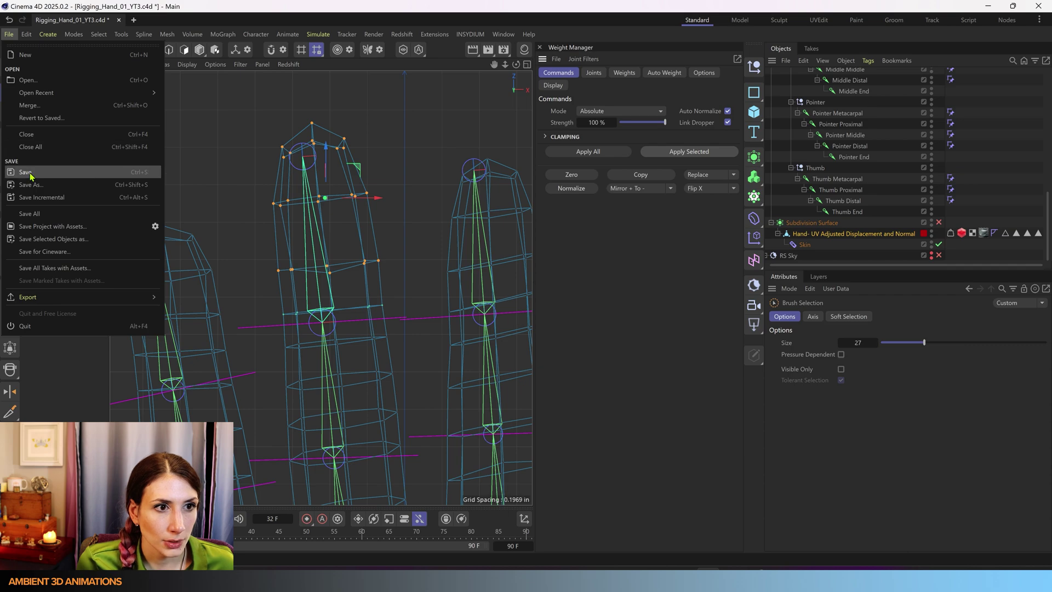
left_click(32, 173)
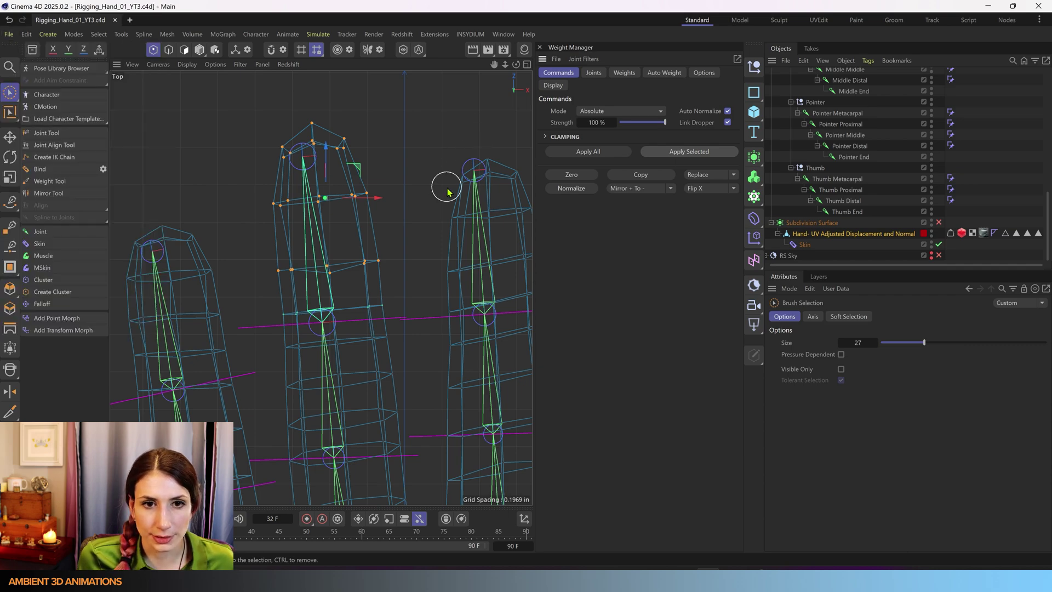
- Show the middle finger in the perspective view and change from point mode to model mode
scroll(403, 301, "down", 5)
scroll(364, 301, "up", 3)
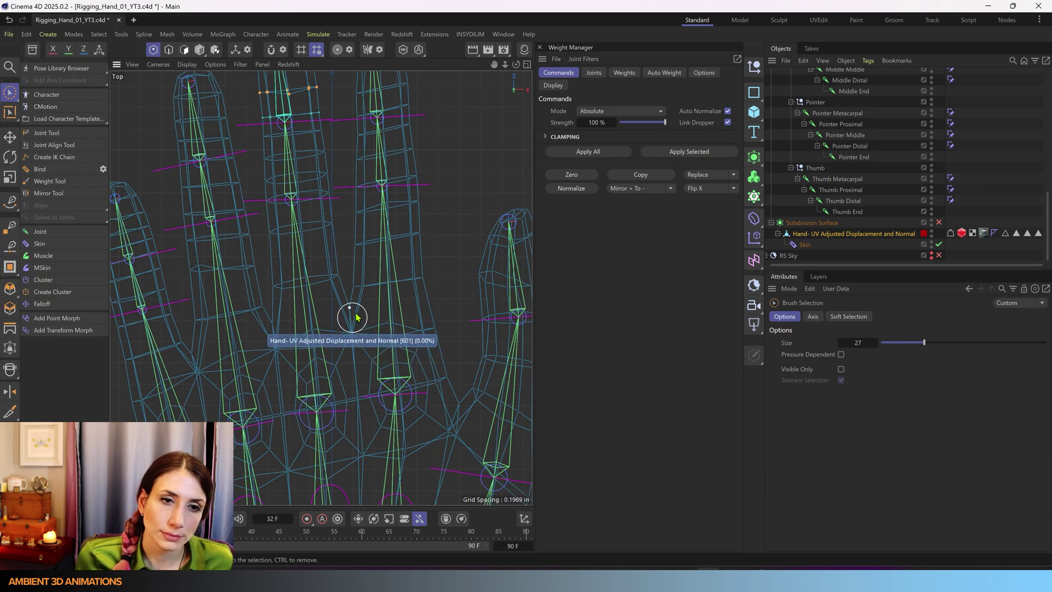
middle_click(356, 318)
middle_click(251, 207)
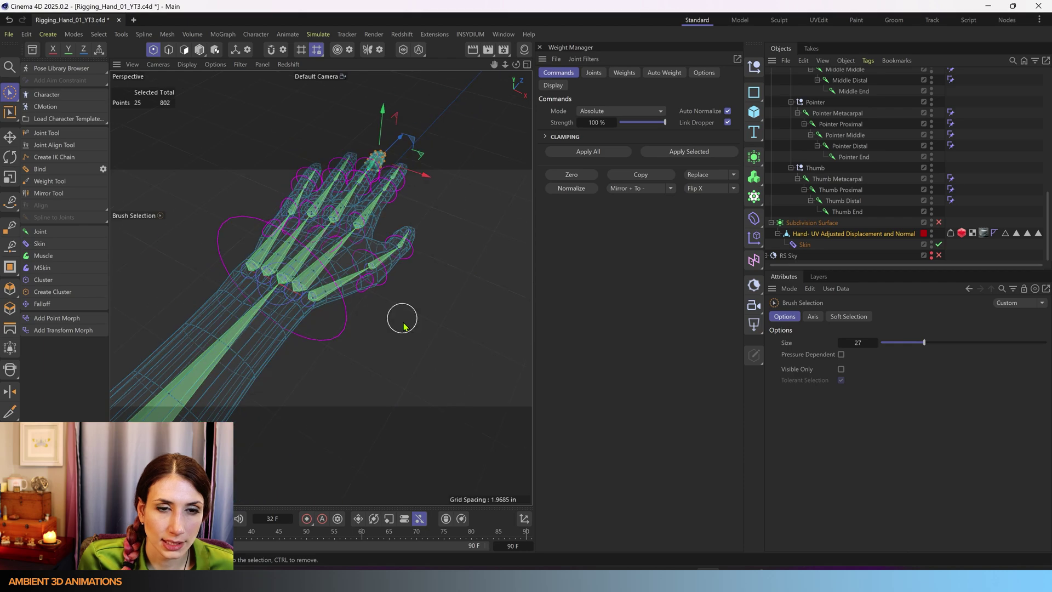
left_click_drag(359, 300, 310, 305, "alt")
middle_click_drag(393, 236, 258, 327, "alt")
scroll(306, 277, "up", 5)
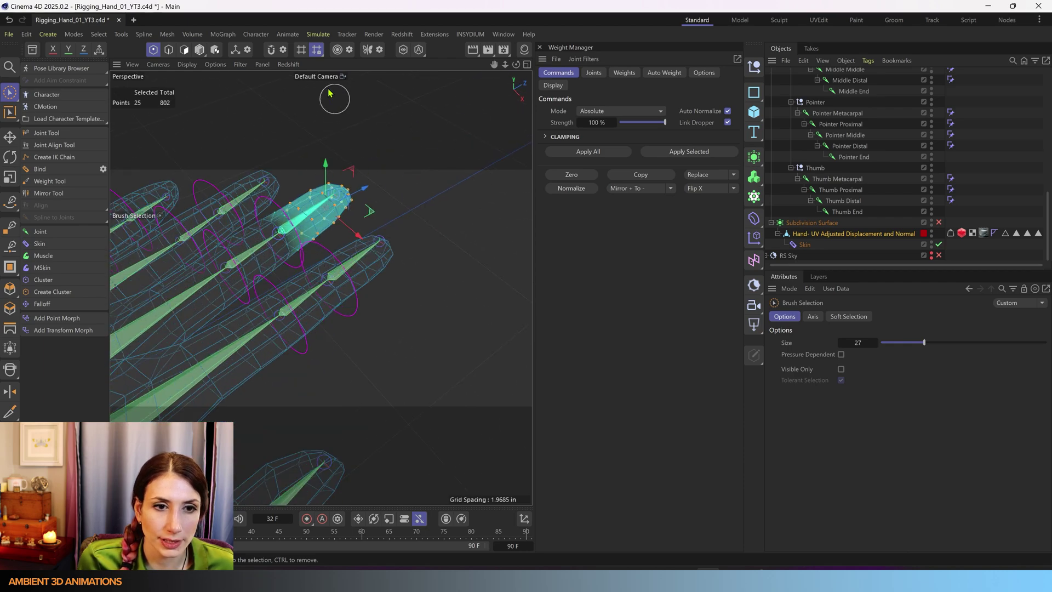
left_click(198, 51)
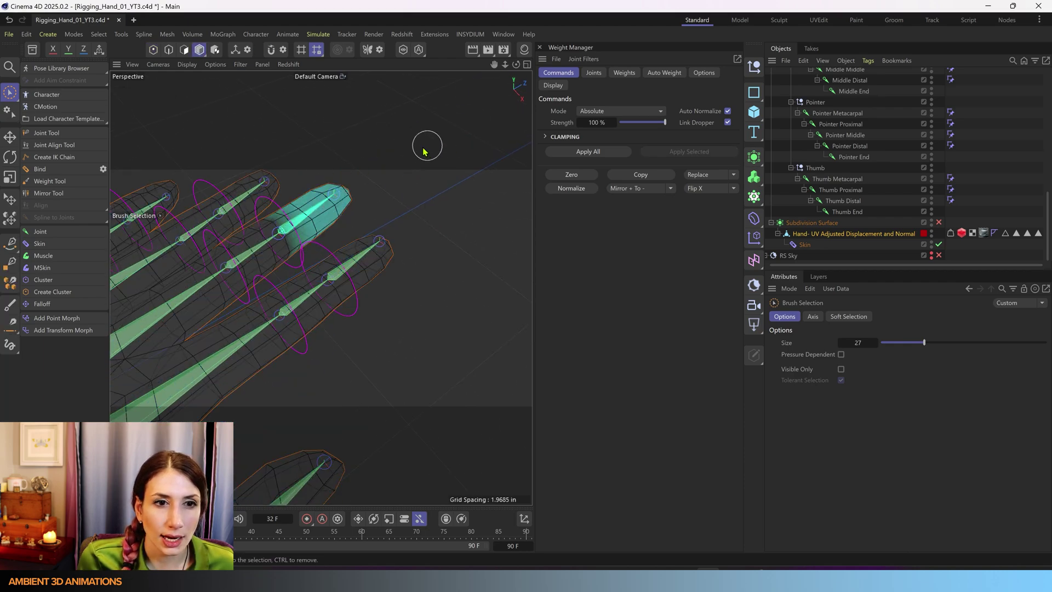
- Rotate the Middle Distal Control to test the fingertip's bend, and undo the rotation
scroll(318, 287, "up", 8)
left_click(382, 255)
scroll(382, 253, "down", 6)
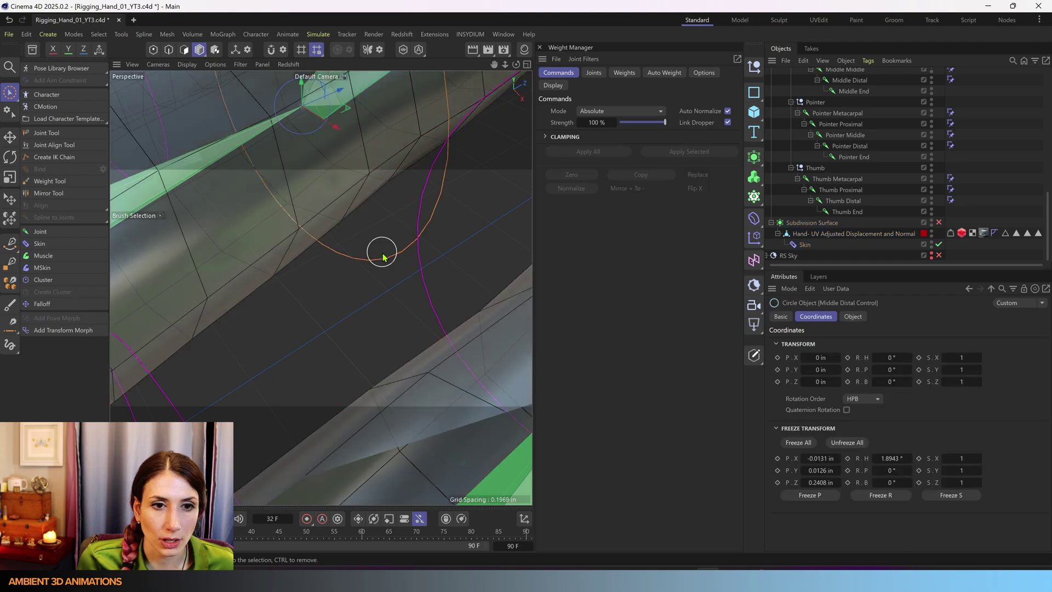
middle_click_drag(402, 146, 395, 175, "alt")
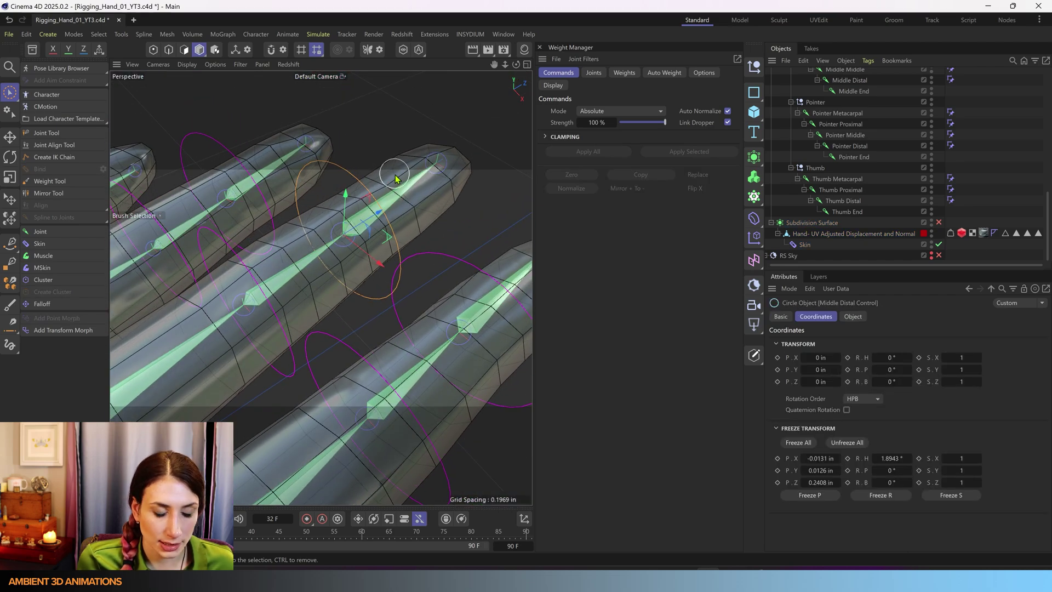
key("r")
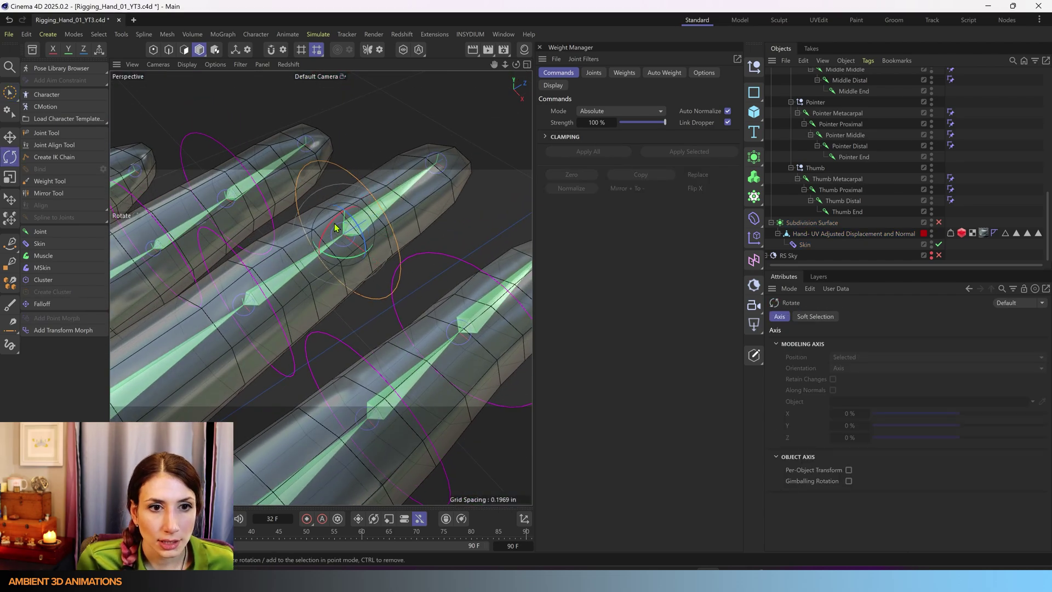
left_click_drag(330, 222, 378, 195)
left_click_drag(358, 263, 337, 300, "alt")
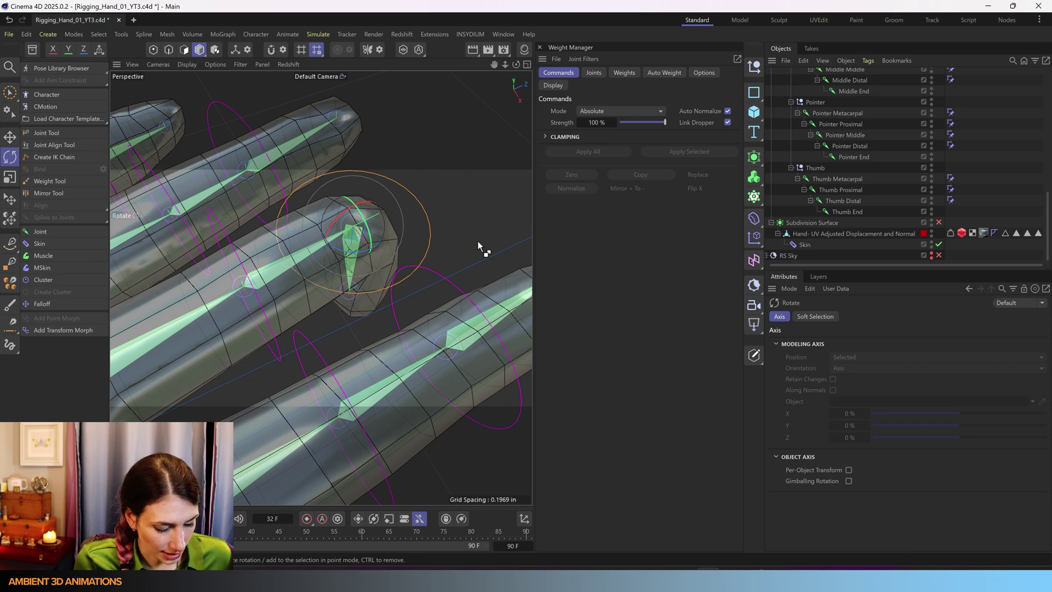
left_click_drag(478, 245, 301, 328)
- Rotate the Middle Middle Control to test the bend at the finger's middle joint, and undo the rotation
left_click(279, 355)
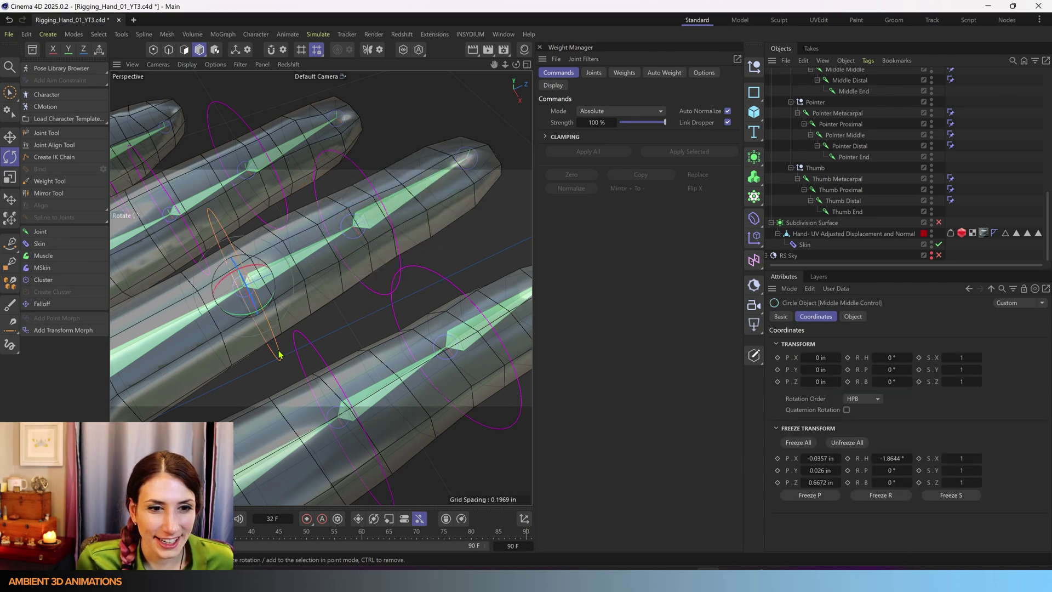
left_click_drag(236, 286, 355, 270)
key("ctrl+z")
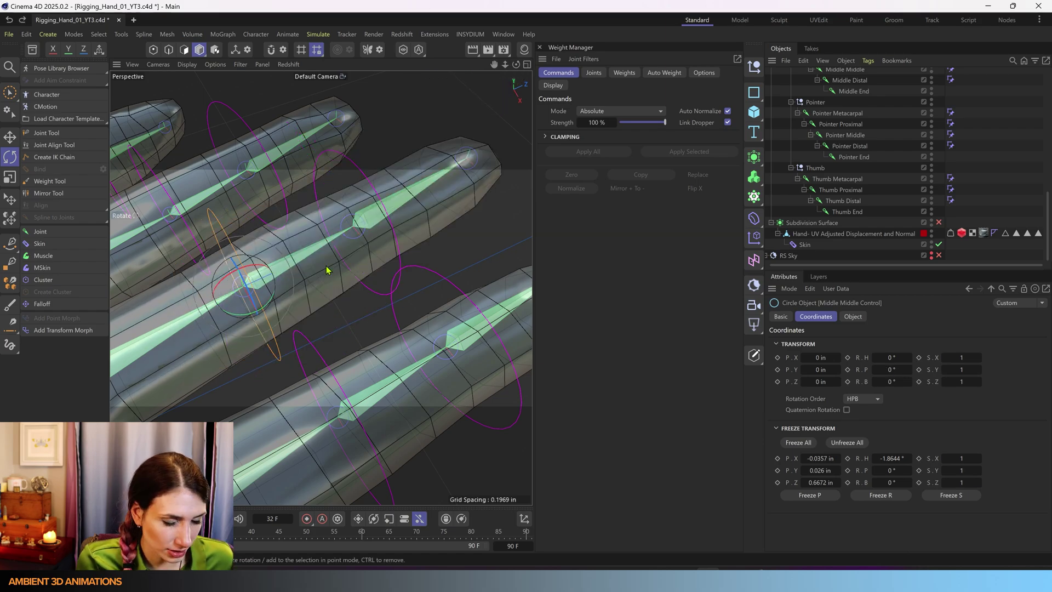
- Rotate the Middle Proximal Control to test the knuckle's deformation, and undo the rotation
scroll(332, 271, "down", 10)
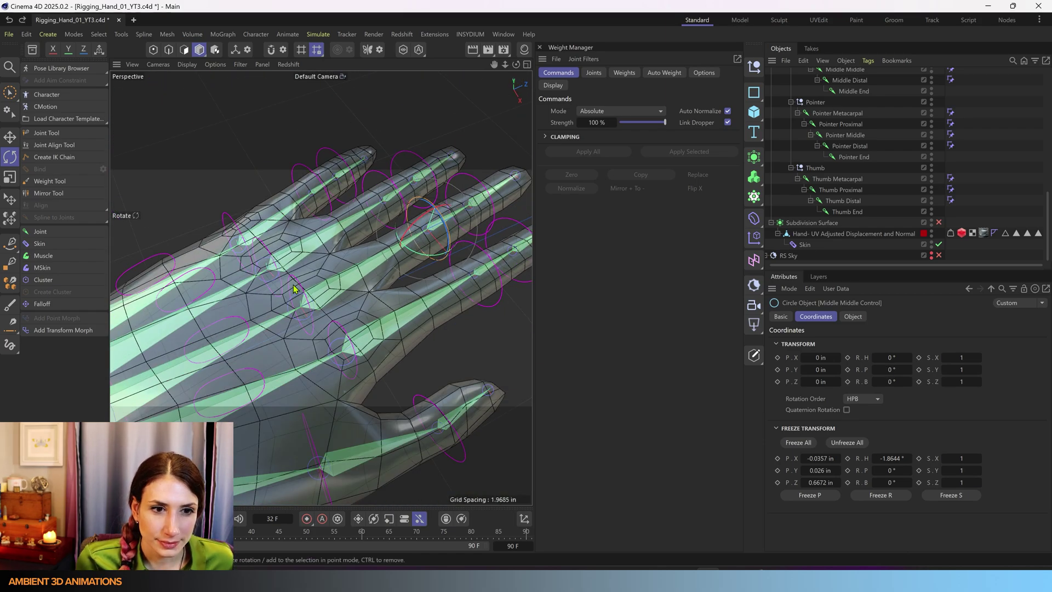
left_click(305, 290)
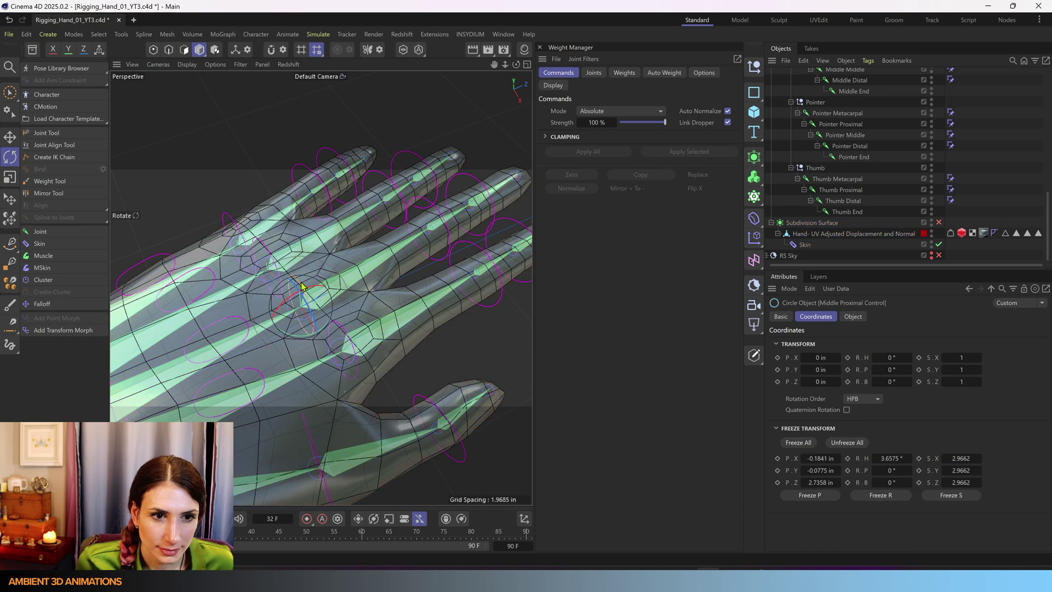
mouse_move(308, 290)
left_mouse_down()
mouse_move(378, 272)
mouse_move(321, 286)
mouse_move(399, 253)
mouse_move(253, 280)
mouse_move(352, 263)
mouse_move(299, 277)
mouse_move(305, 285)
left_mouse_up()
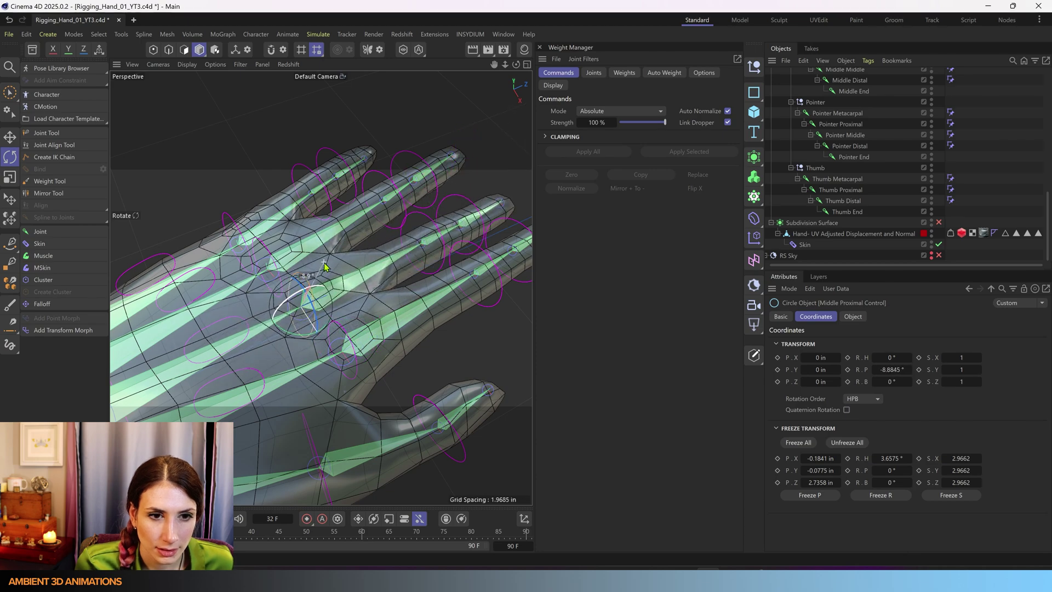
key("ctrl+z")
left_click_drag(379, 258, 483, 300, "alt")
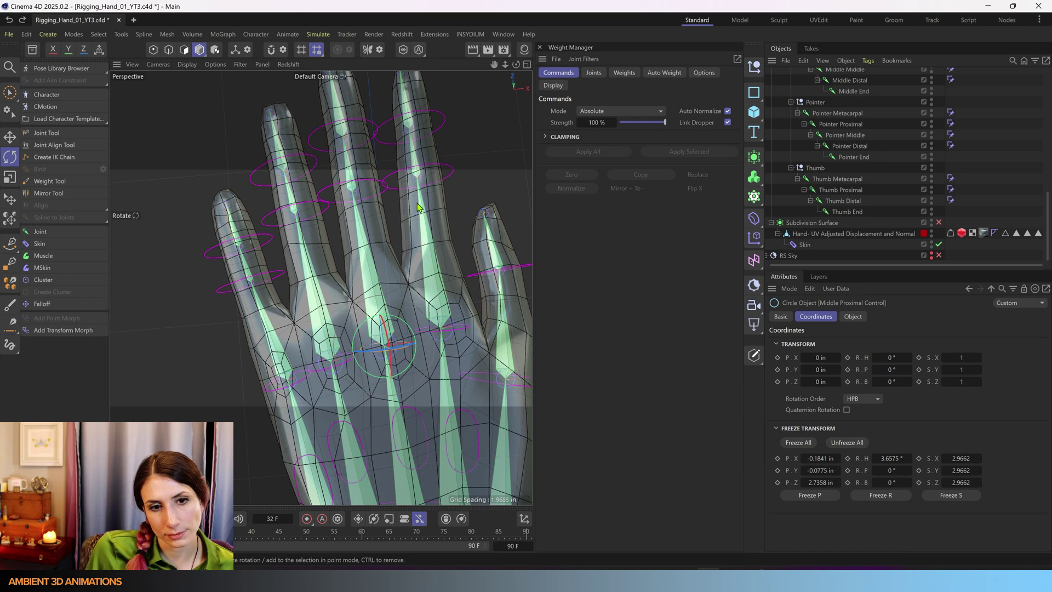
left_click_drag(371, 247, 398, 301, "alt")
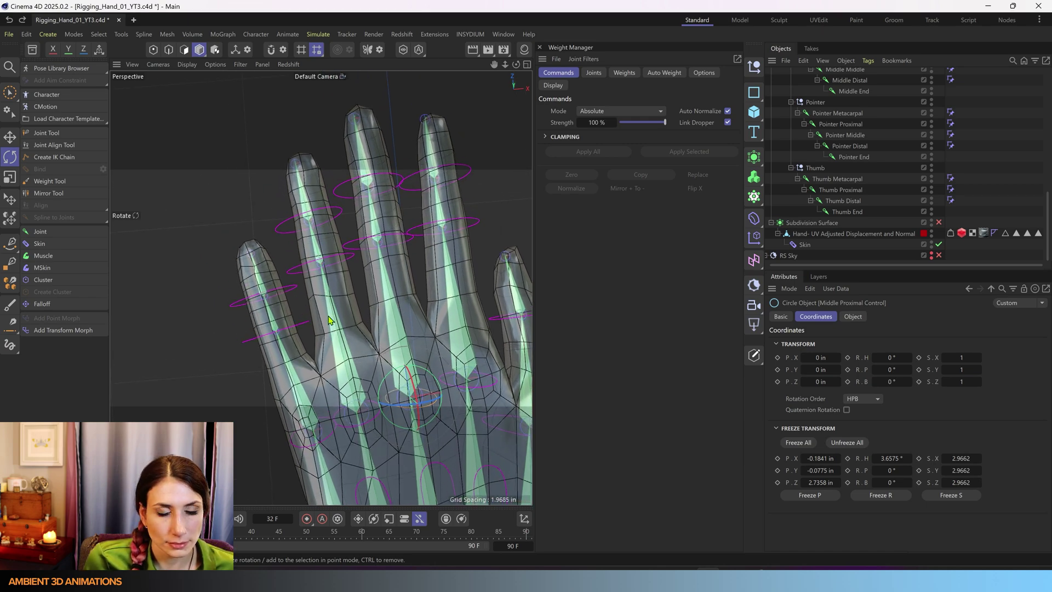
- Return to the top view, reselect the hand mesh in point mode, and show its joint list in the Weight Manager
middle_click(364, 379)
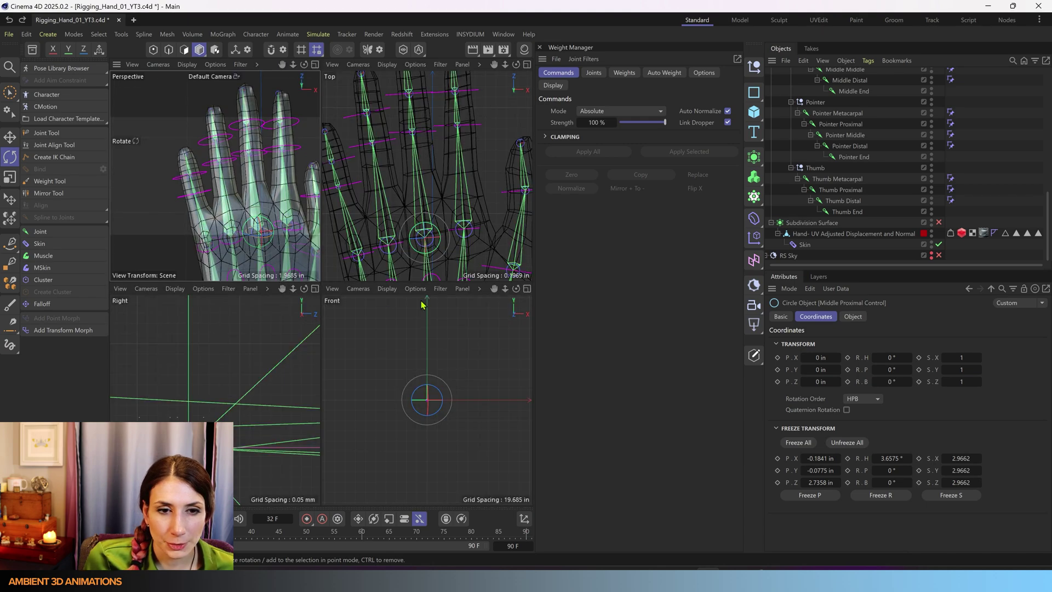
middle_click(387, 215)
scroll(398, 257, "down", 3)
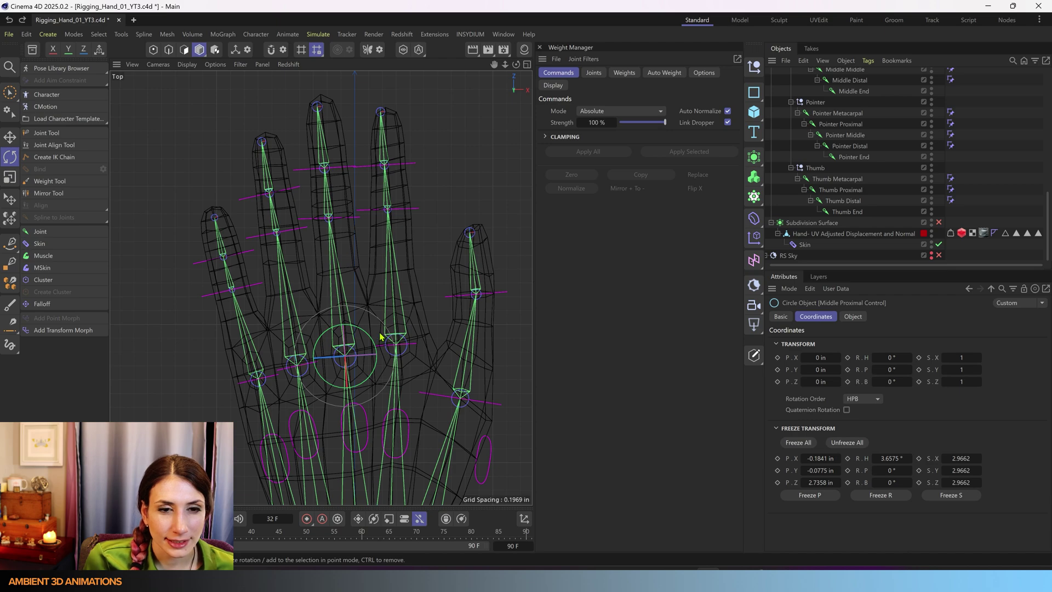
scroll(381, 331, "down", 4)
middle_click_drag(383, 326, 419, 311, "alt")
scroll(364, 273, "up", 2)
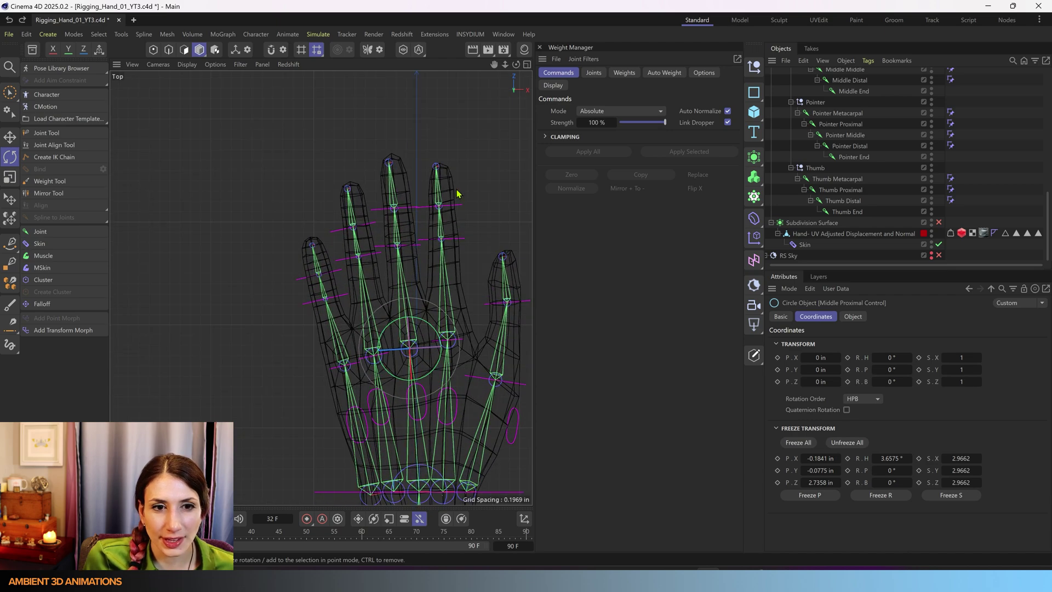
left_click(594, 73)
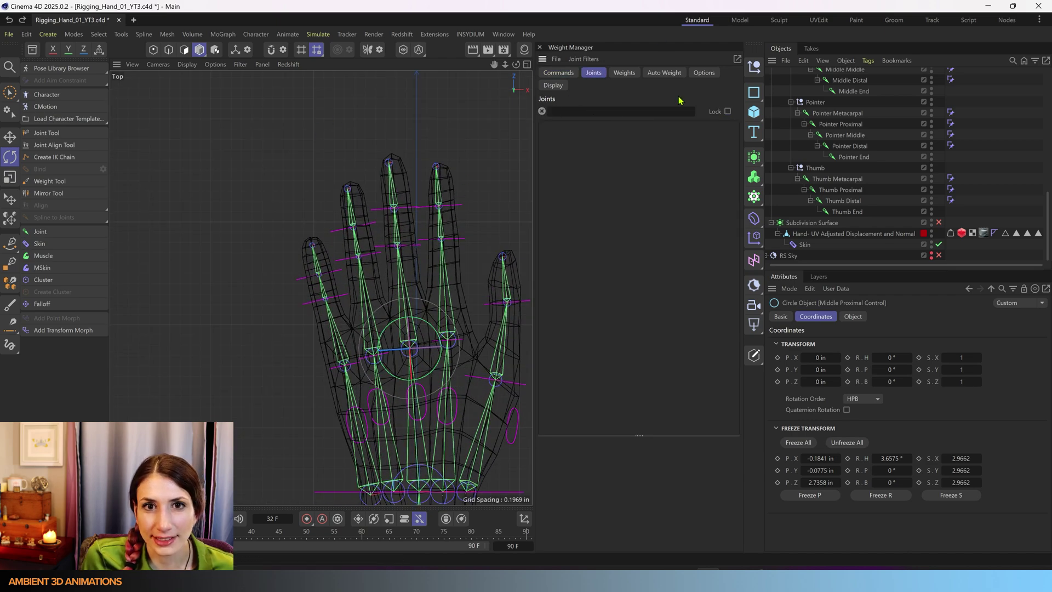
left_click(868, 235)
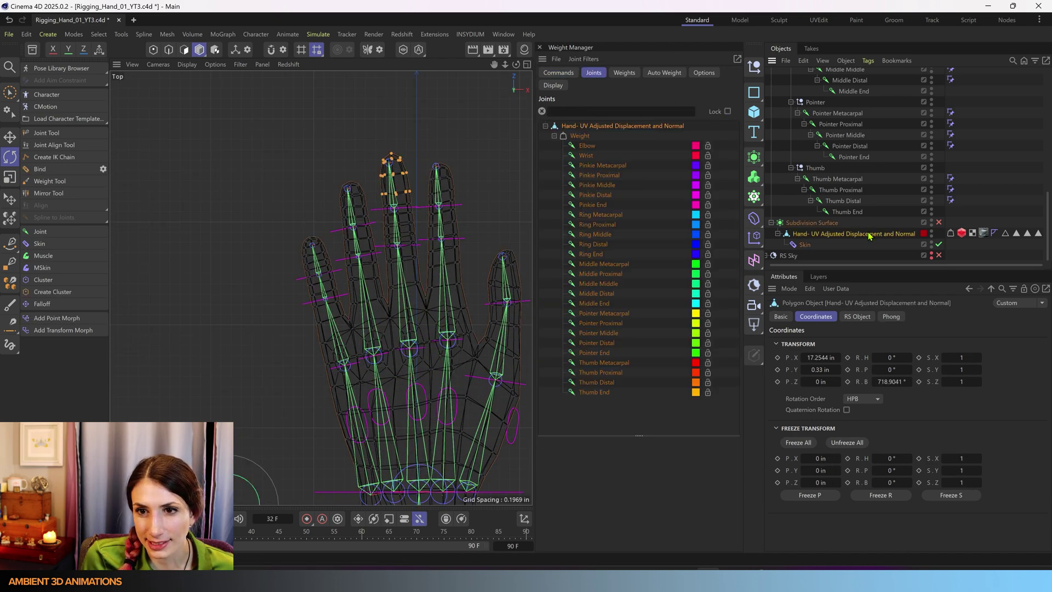
left_click(153, 49)
scroll(395, 324, "up", 2)
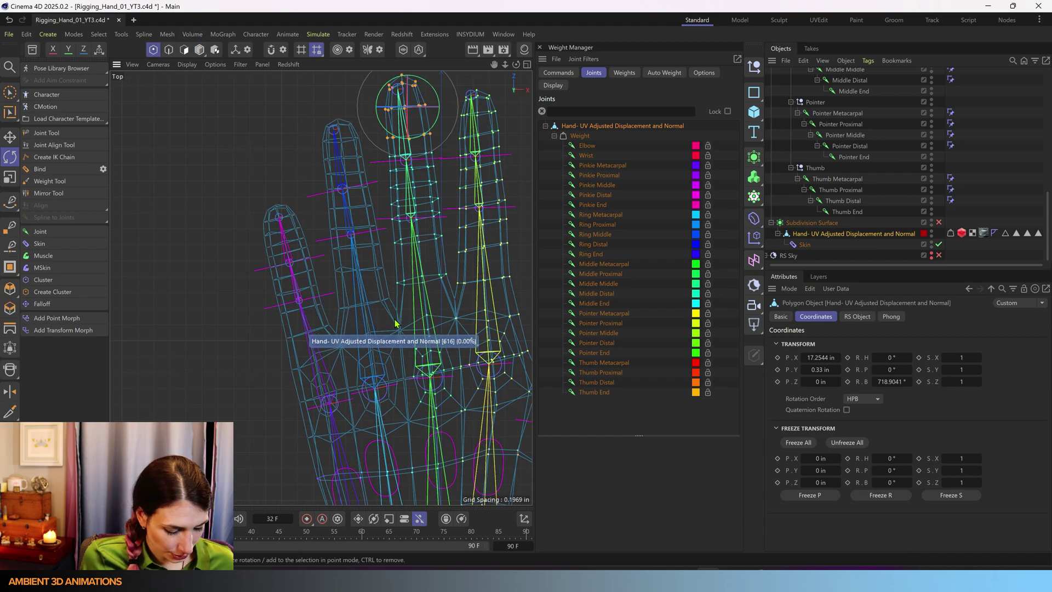
middle_click_drag(395, 323, 269, 282)
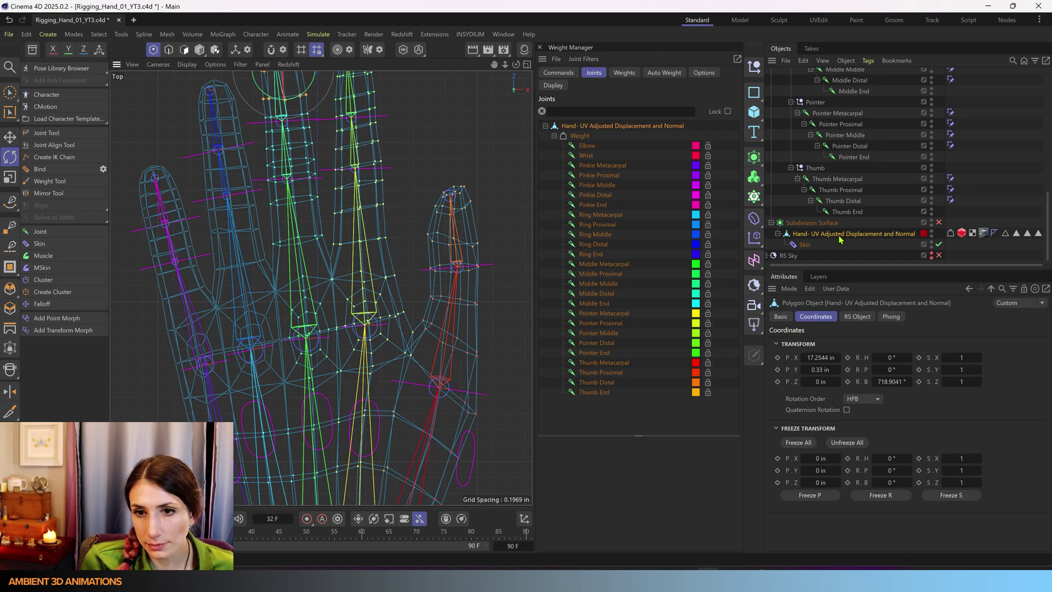
- Turn off X-Ray for the hand mesh and display the whole hand's joint weight colors in the perspective view
left_click(781, 318)
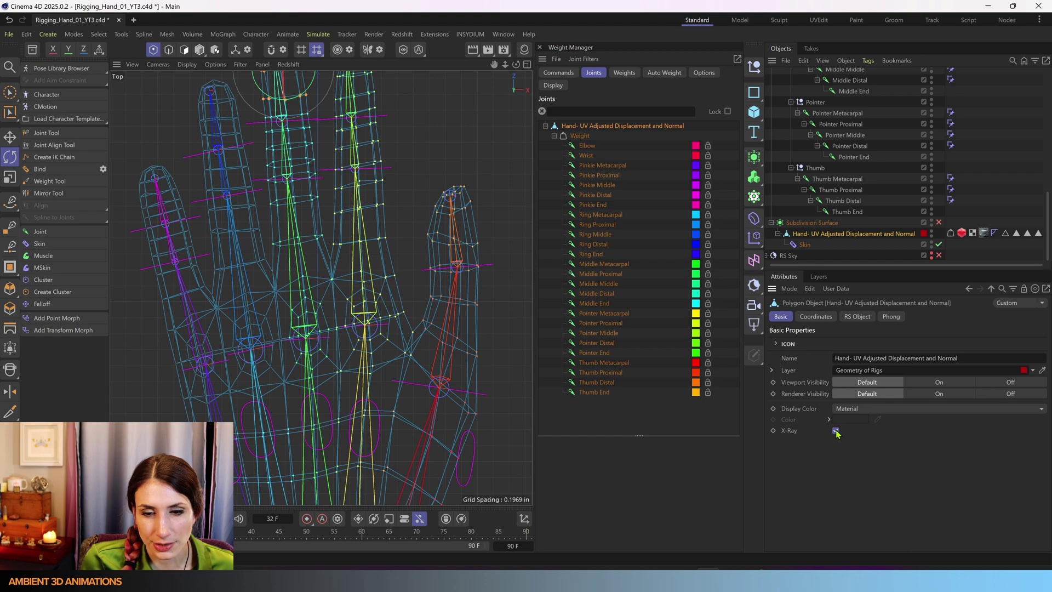
middle_click(338, 300)
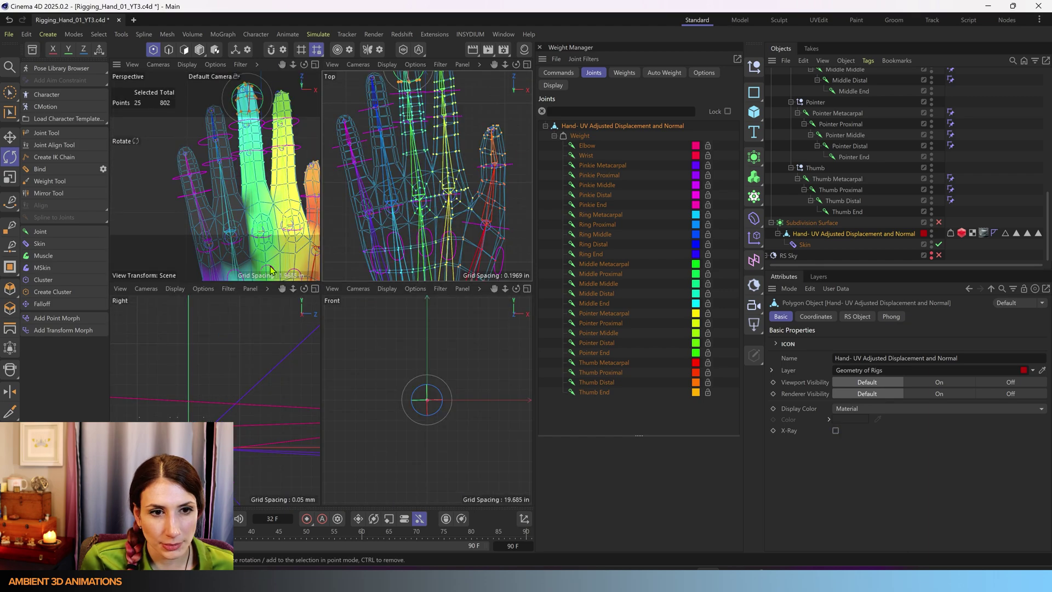
middle_click(258, 189)
scroll(418, 409, "down", 5)
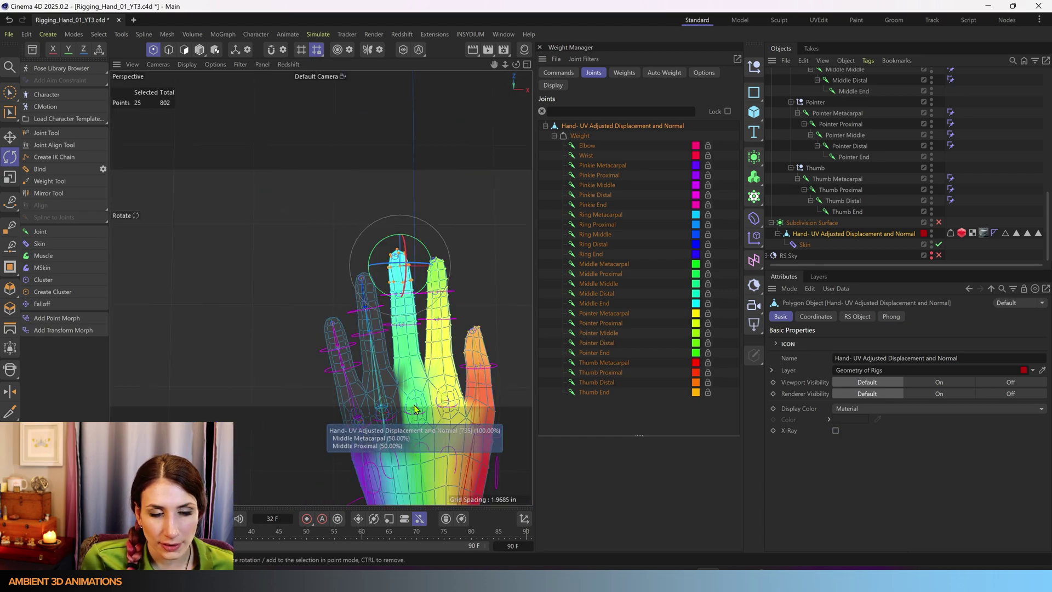
middle_click_drag(417, 410, 381, 266, "alt")
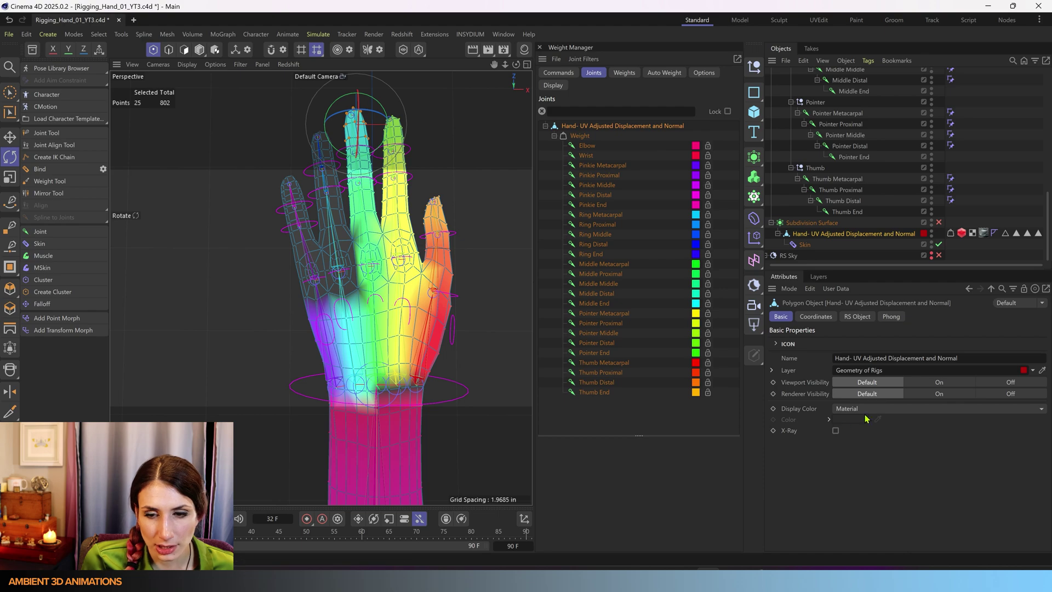
left_click(836, 431)
left_click(836, 431)
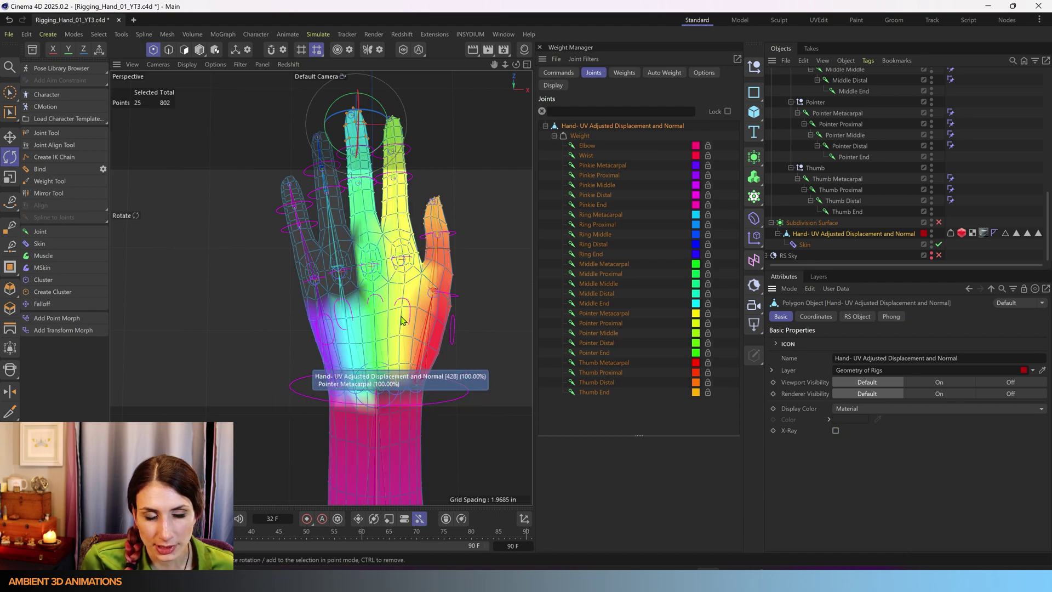
- Examine the weight colors around the wrist, palm and forearm from several angles, and return to the top view
scroll(392, 377, "down", 5)
scroll(340, 274, "up", 10)
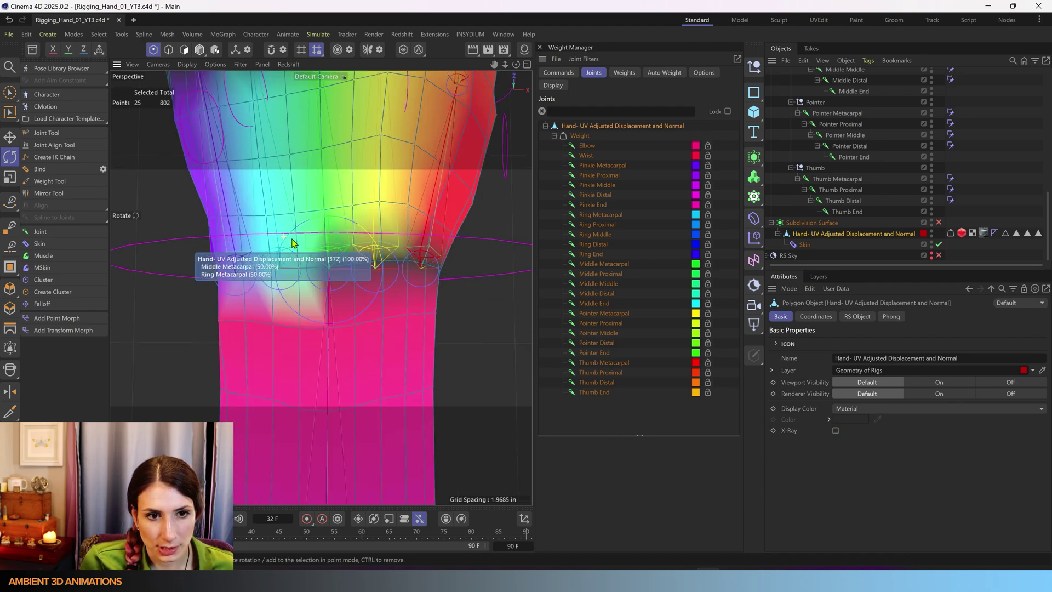
left_click_drag(373, 264, 240, 183, "alt")
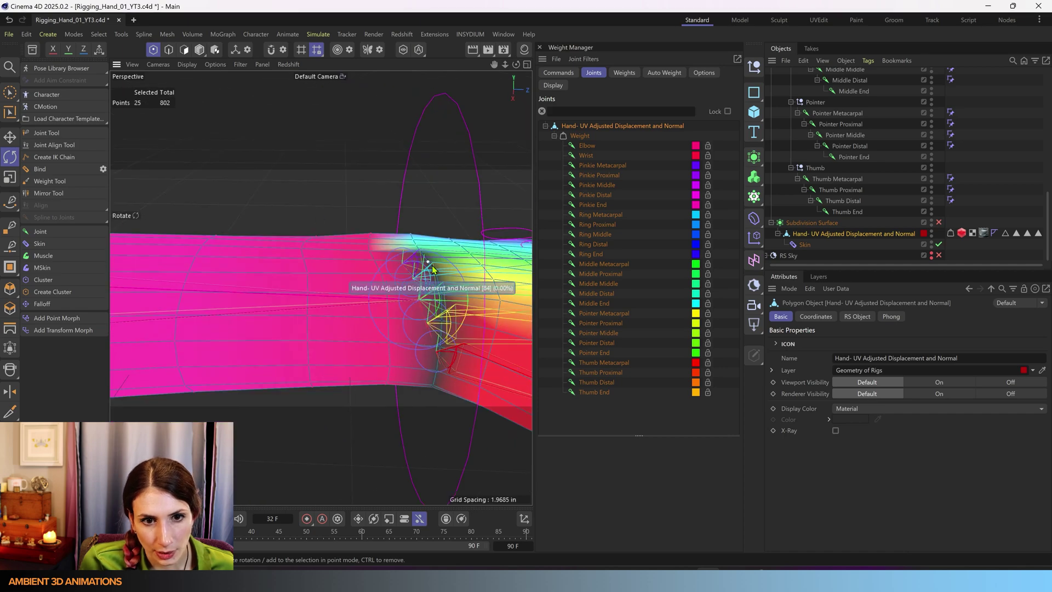
left_click_drag(439, 303, 448, 427, "alt")
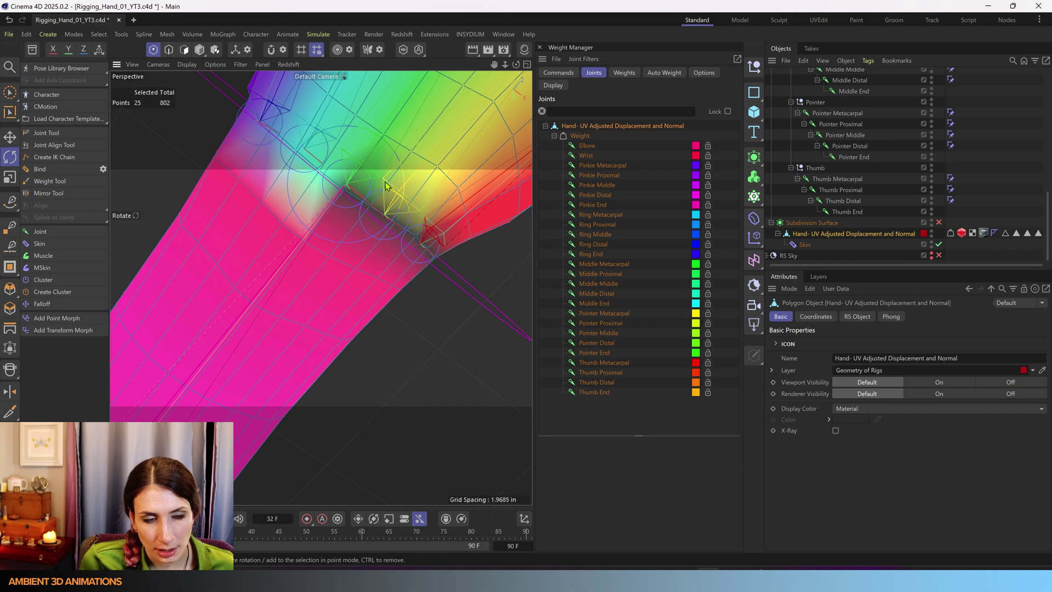
scroll(383, 175, "down", 5)
left_click_drag(344, 196, 356, 307, "alt")
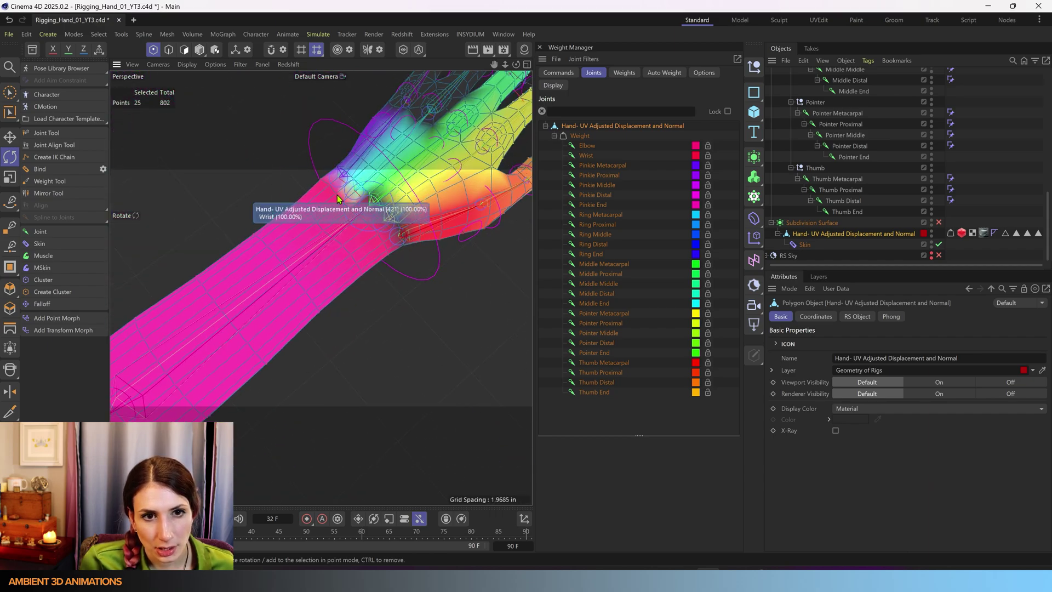
middle_click_drag(345, 196, 265, 342, "alt")
left_click_drag(265, 342, 274, 312, "alt")
left_click_drag(387, 394, 457, 418, "alt")
middle_click_drag(287, 330, 348, 318, "alt")
middle_click(414, 315)
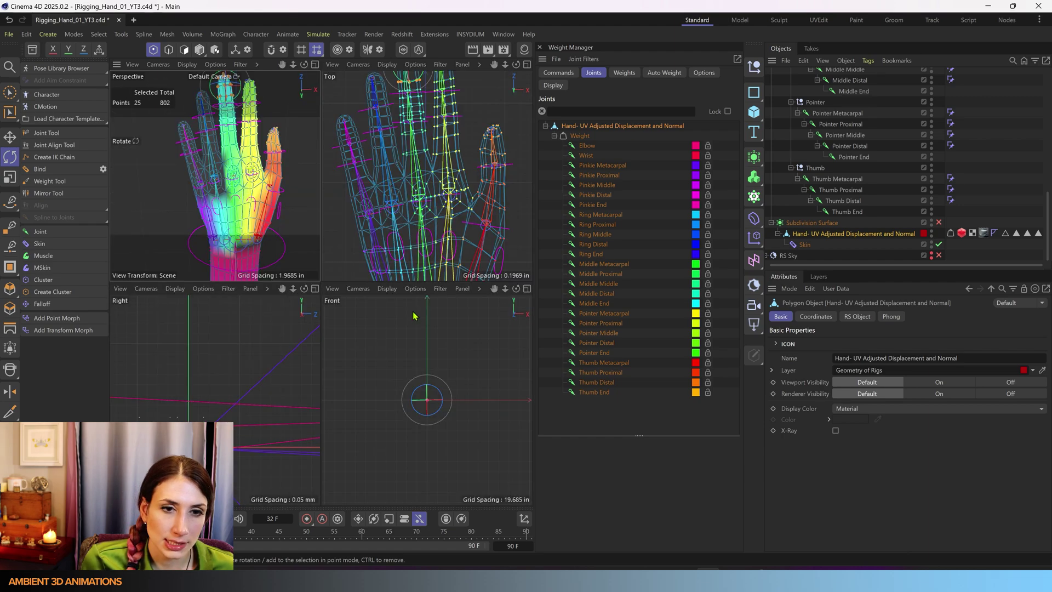
middle_click(412, 135)
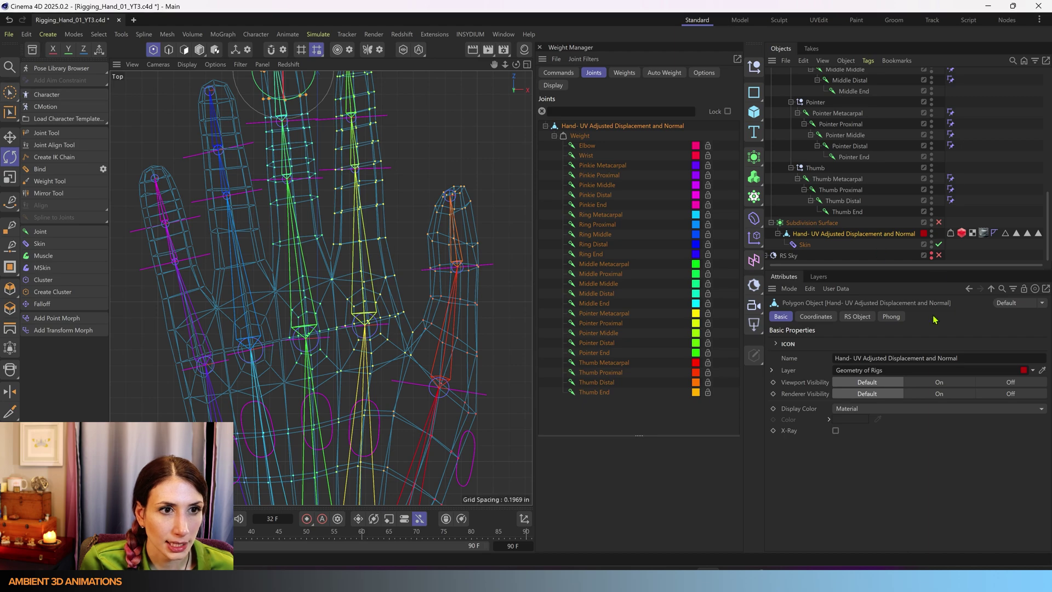
- Brush-select the mesh points midway between the middle and ring finger knuckles, including those just below the knuckle line
left_click(10, 92)
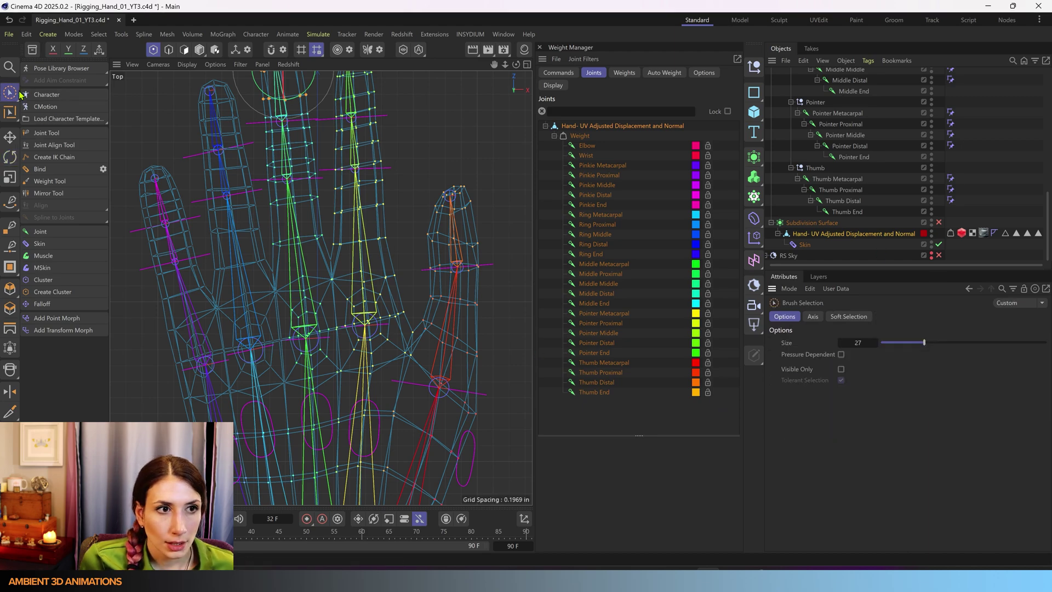
scroll(228, 208, "down", 2)
middle_click_drag(305, 286, 433, 285, "alt")
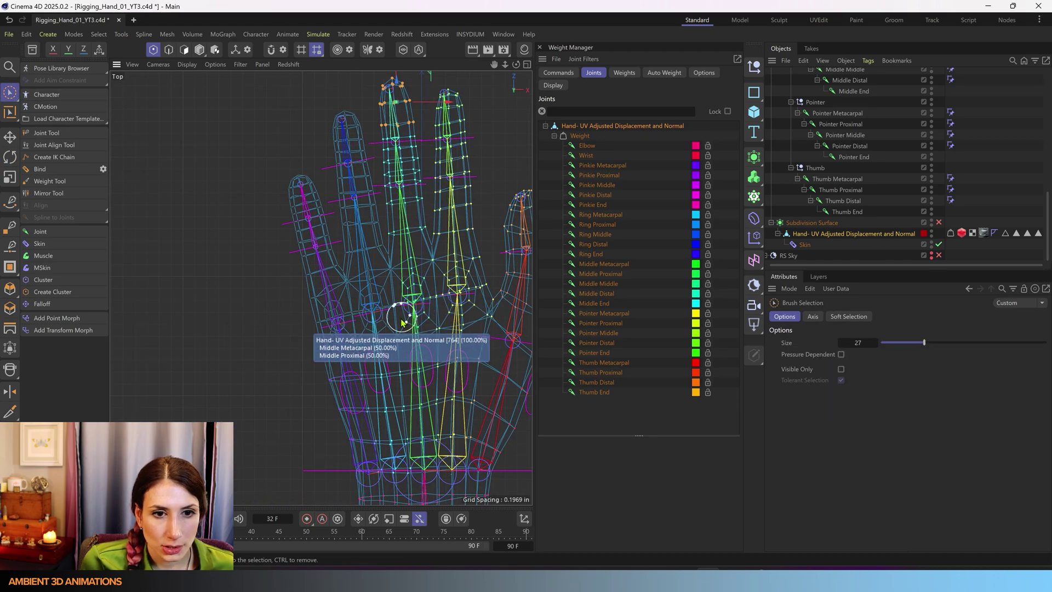
scroll(403, 324, "up", 5)
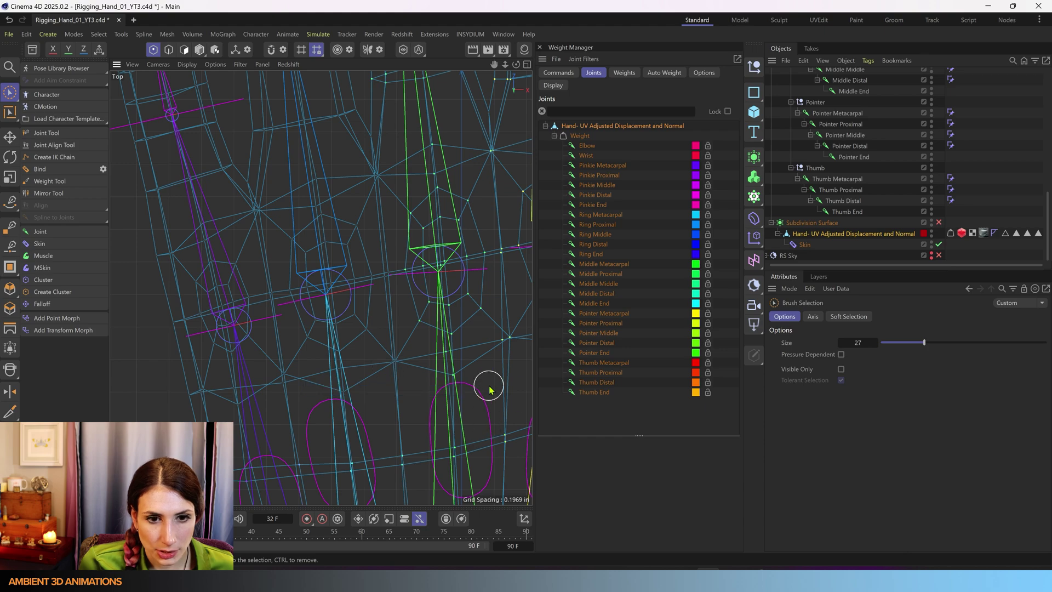
left_click(393, 363)
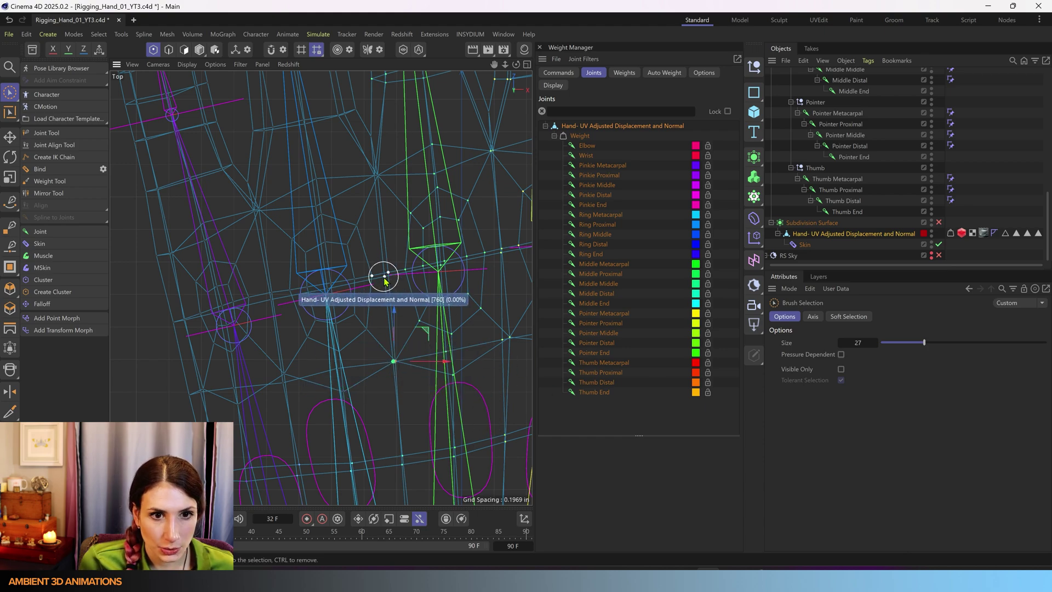
scroll(385, 279, "up", 4)
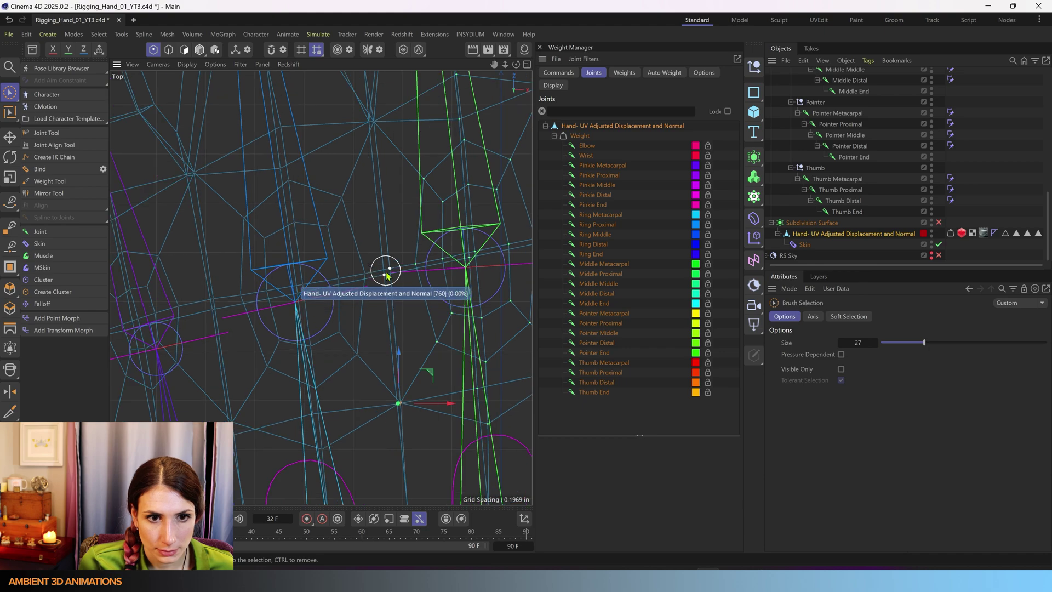
left_click(386, 277, "shift")
scroll(386, 293, "down", 4)
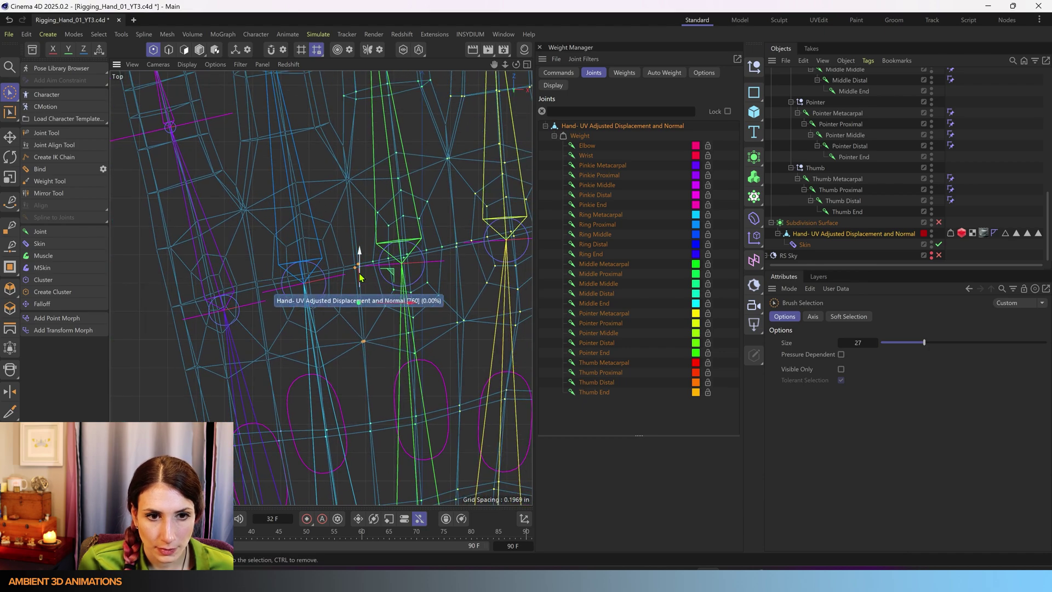
- Apply Absolute weights at 100% strength to the selected points for the Middle Metacarpal, Middle Proximal, Ring Metacarpal and Ring Proximal joints
scroll(440, 265, "down", 4)
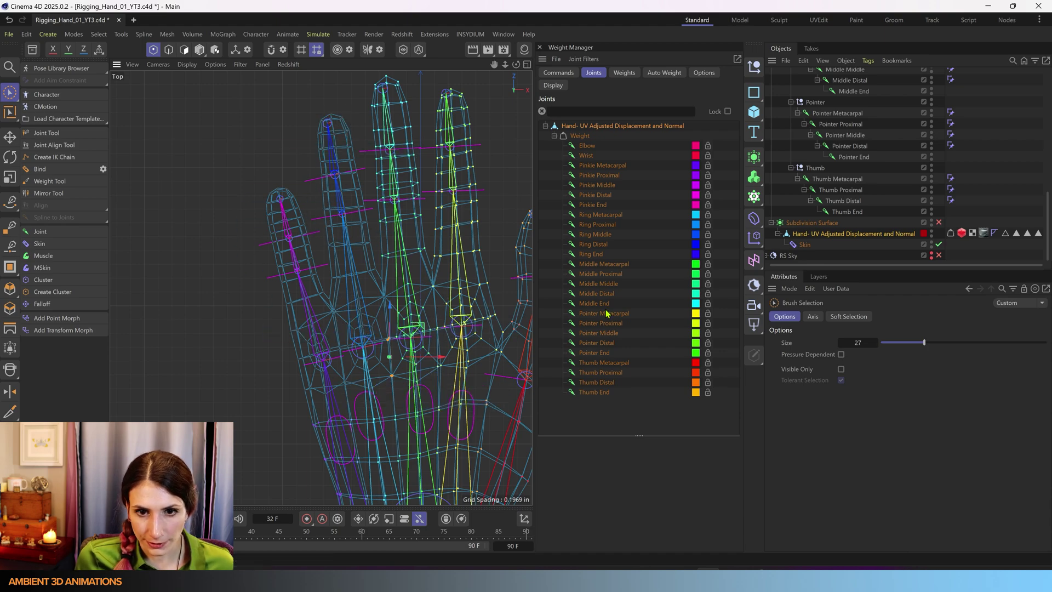
scroll(413, 394, "up", 1)
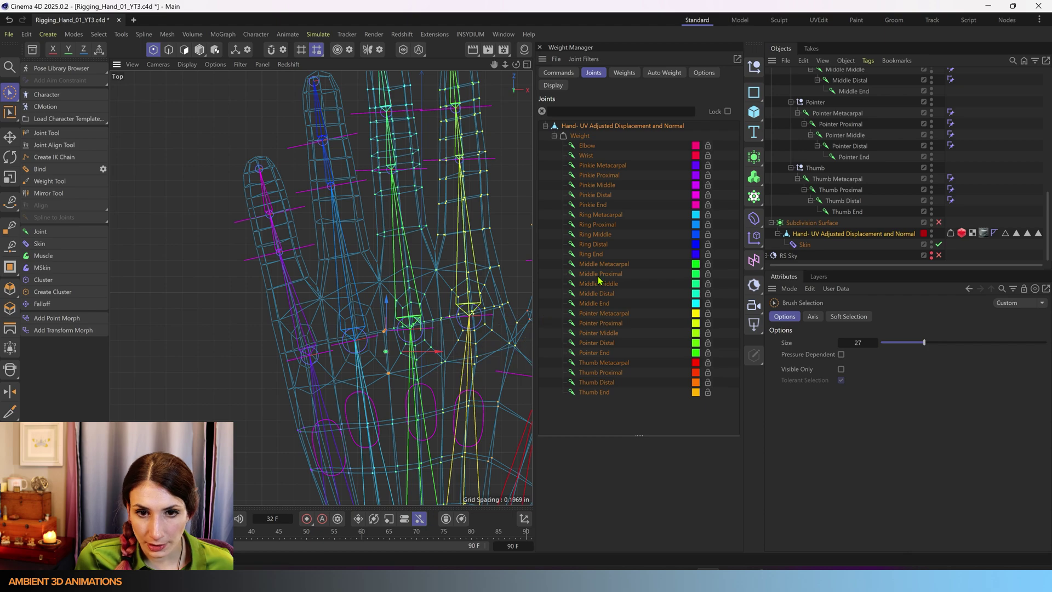
left_click(616, 267)
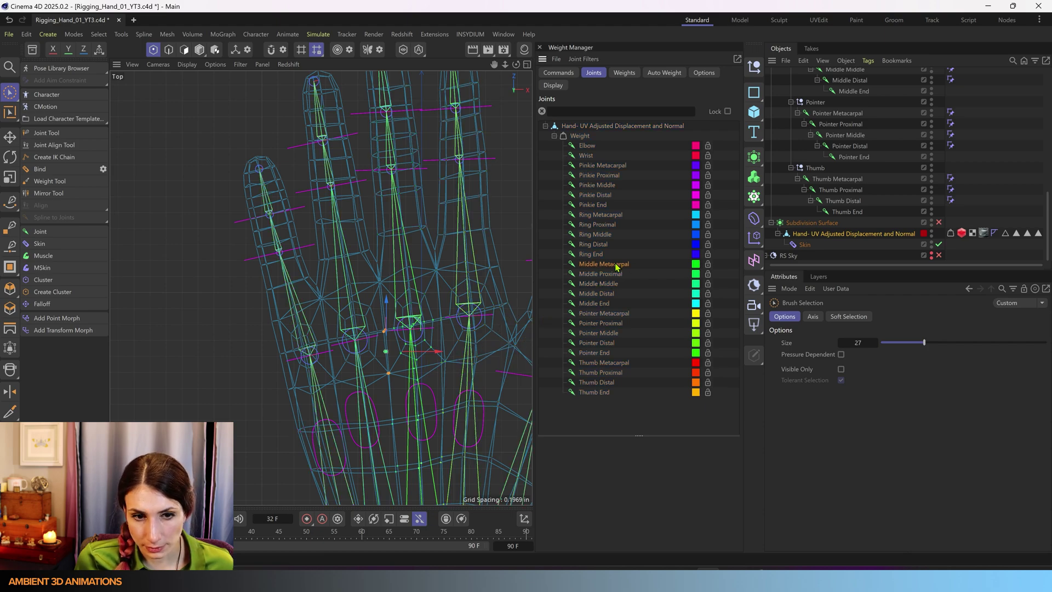
middle_click_drag(432, 363, 359, 341, "alt")
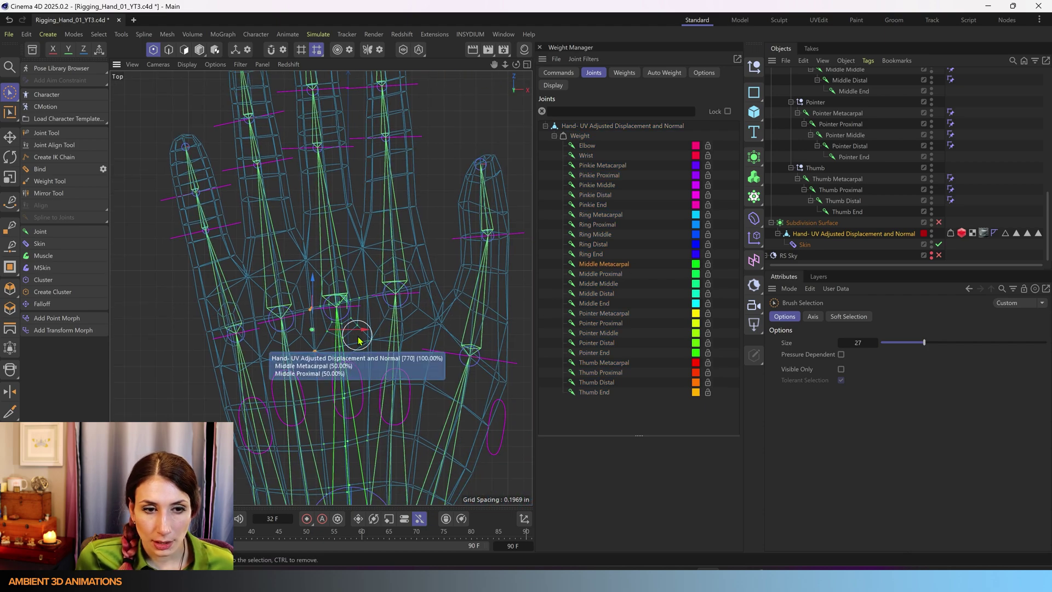
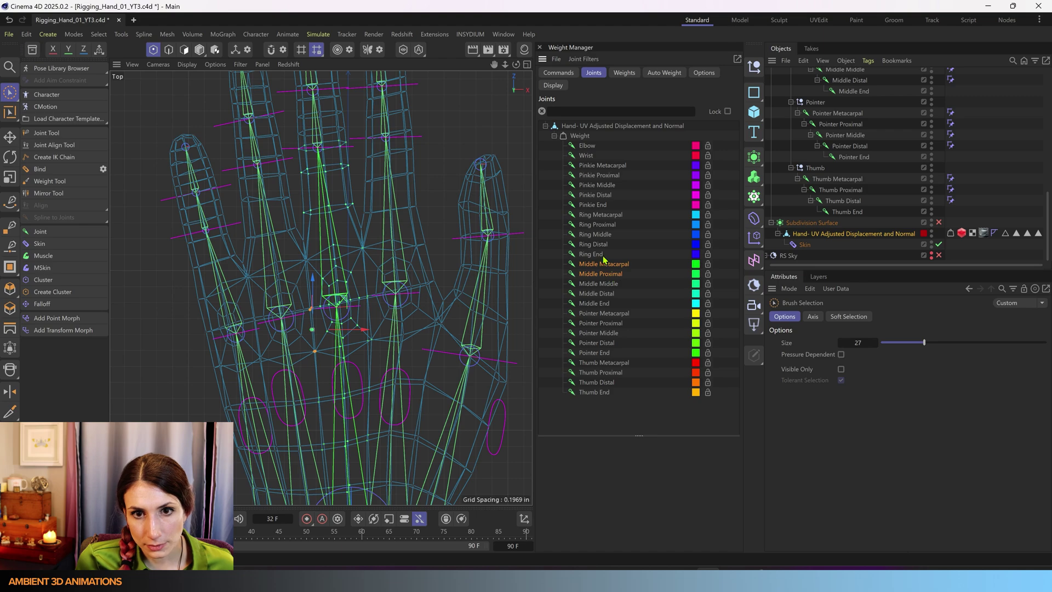
left_click(603, 225, "shift")
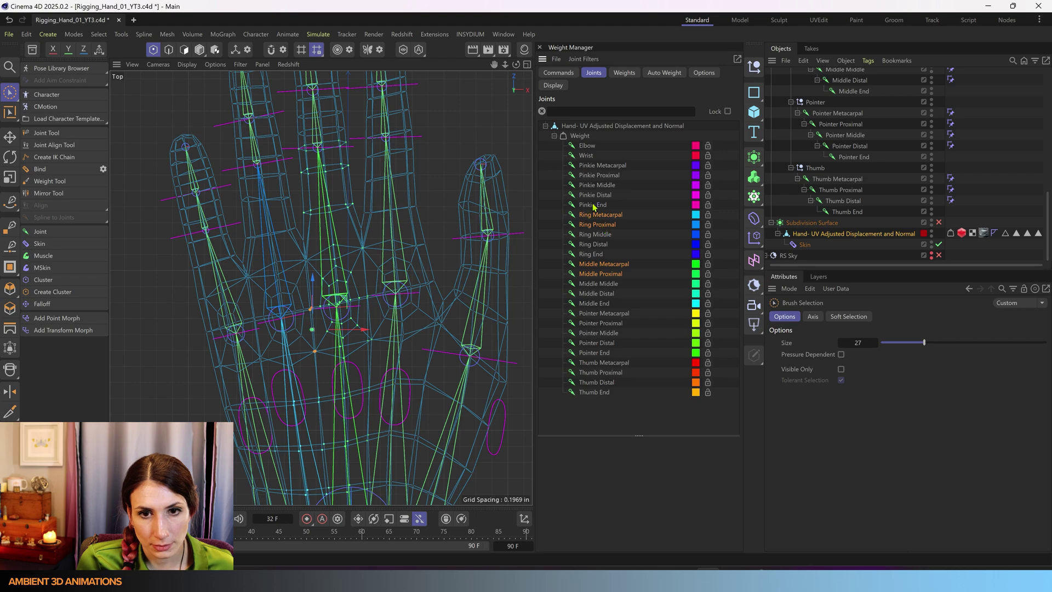
left_click(558, 73)
middle_click(295, 328)
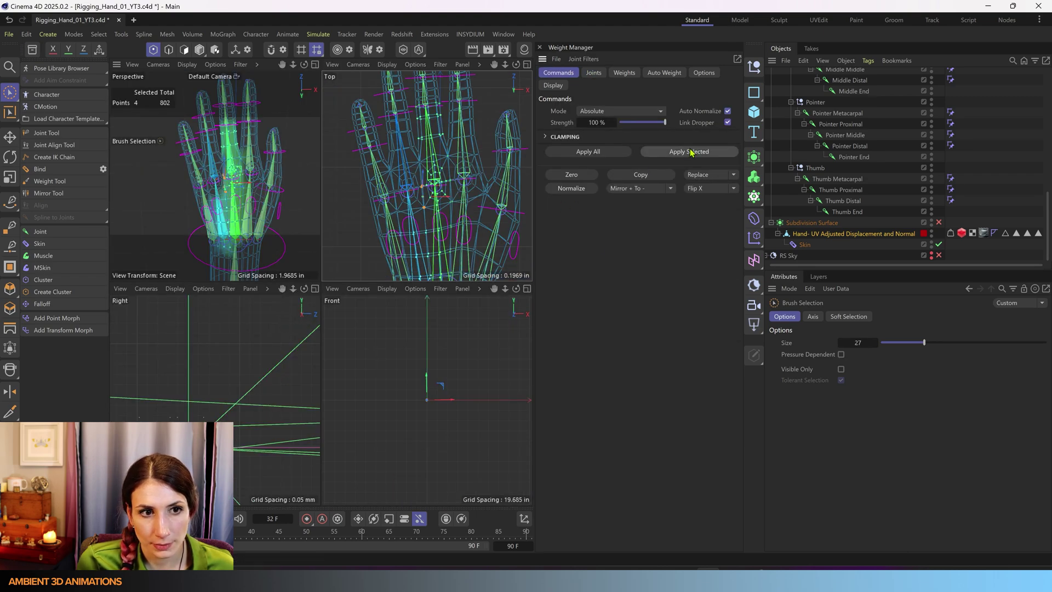
middle_click(469, 201)
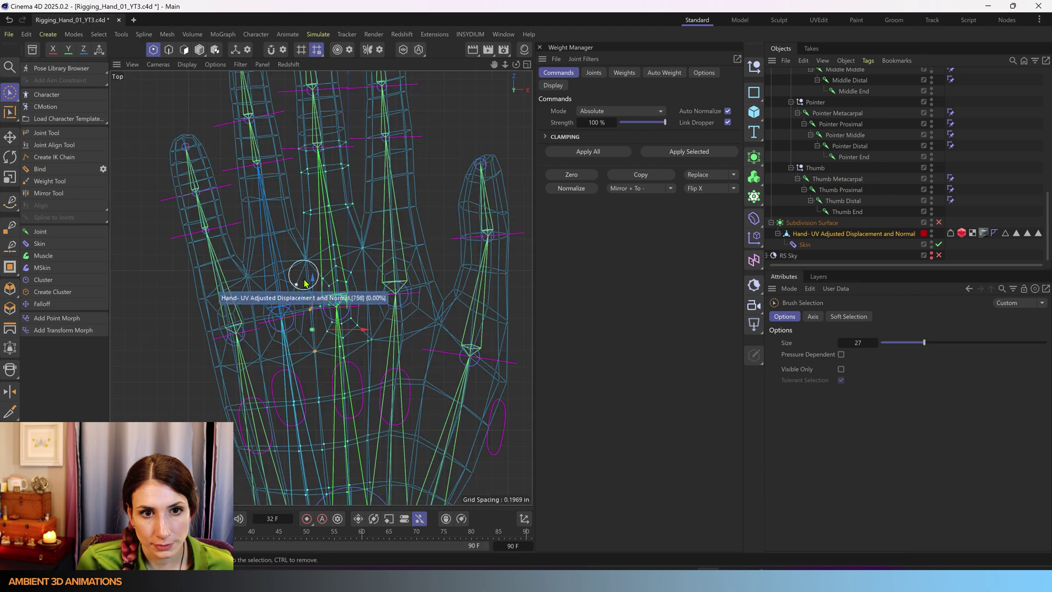
- Brush-select the points across the ring finger knuckle line and the ring of points just below it
scroll(329, 298, "up", 3)
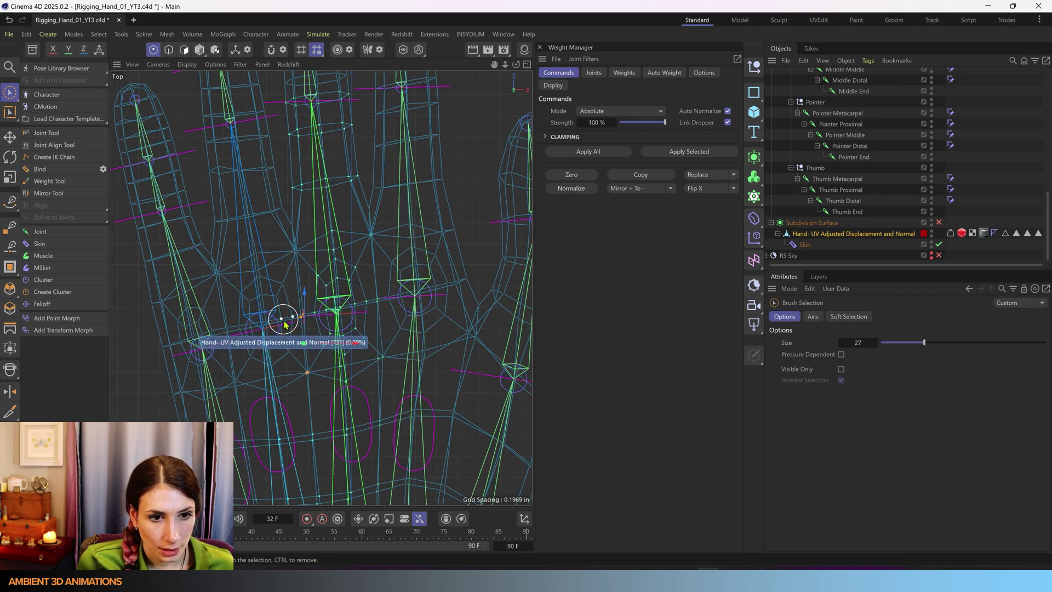
mouse_move(285, 344)
left_mouse_down()
mouse_move(272, 368)
mouse_move(246, 335)
mouse_move(276, 312)
mouse_move(277, 336)
left_mouse_up()
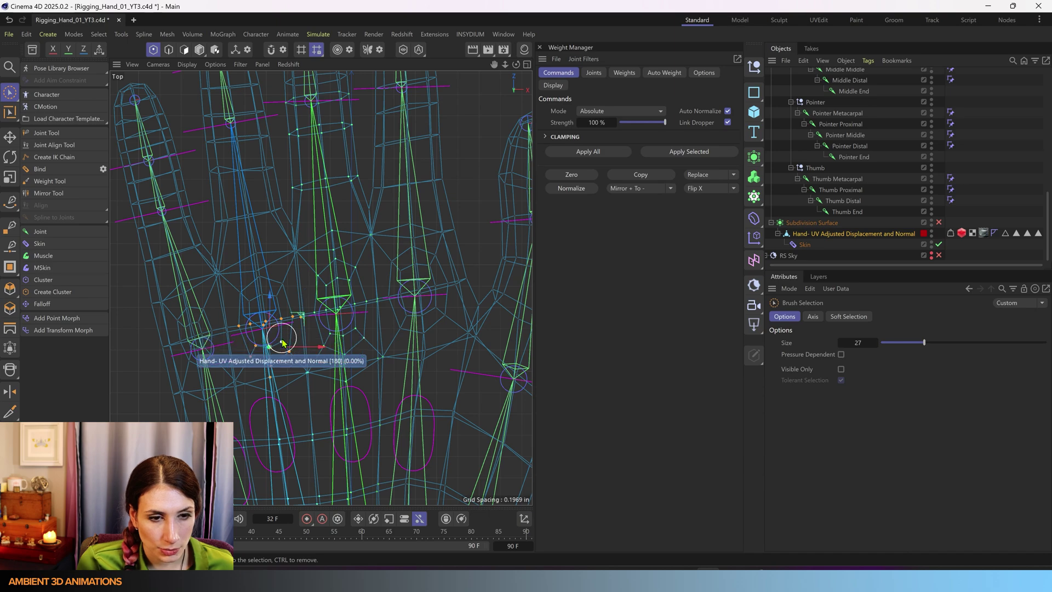
scroll(275, 326, "up", 2)
middle_click_drag(282, 337, 362, 301, "alt")
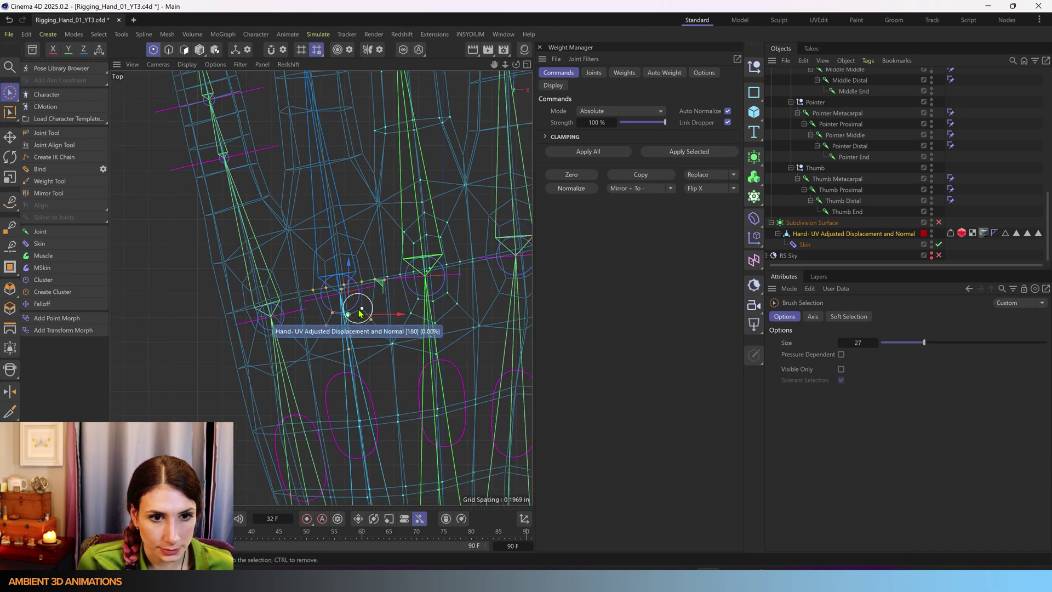
middle_click(358, 309)
middle_click(431, 231)
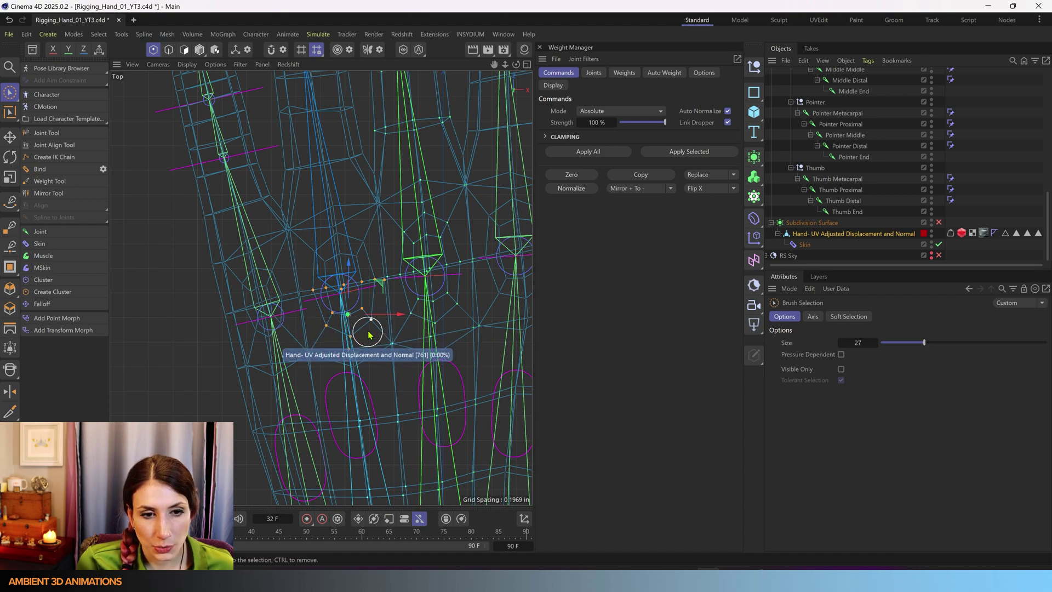
- Apply Absolute weights at 100% strength to the selected ring knuckle points for only the Ring Metacarpal and Ring Proximal joints
left_click(594, 73)
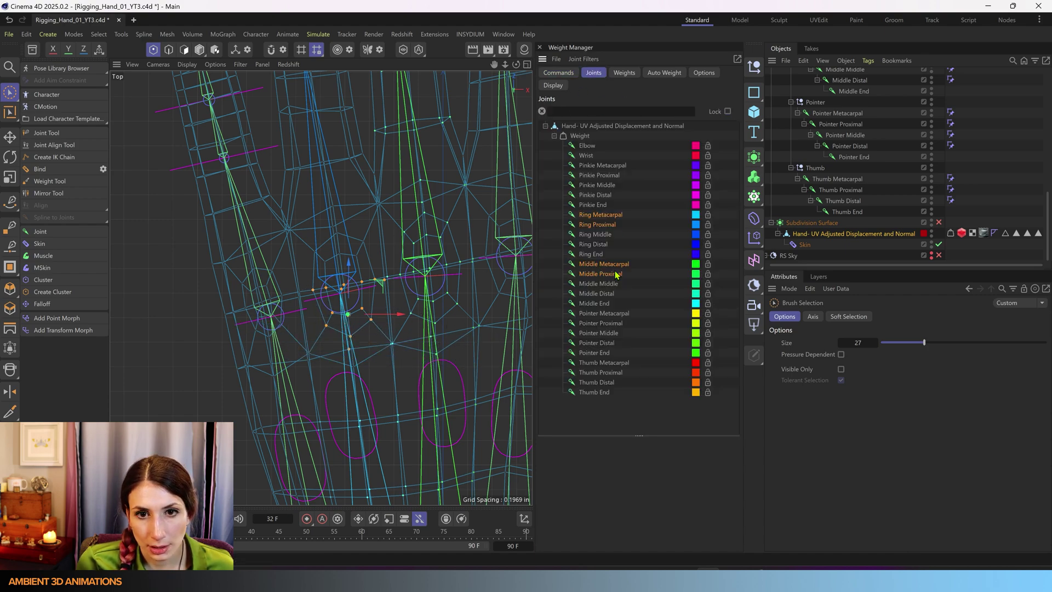
left_click(614, 217)
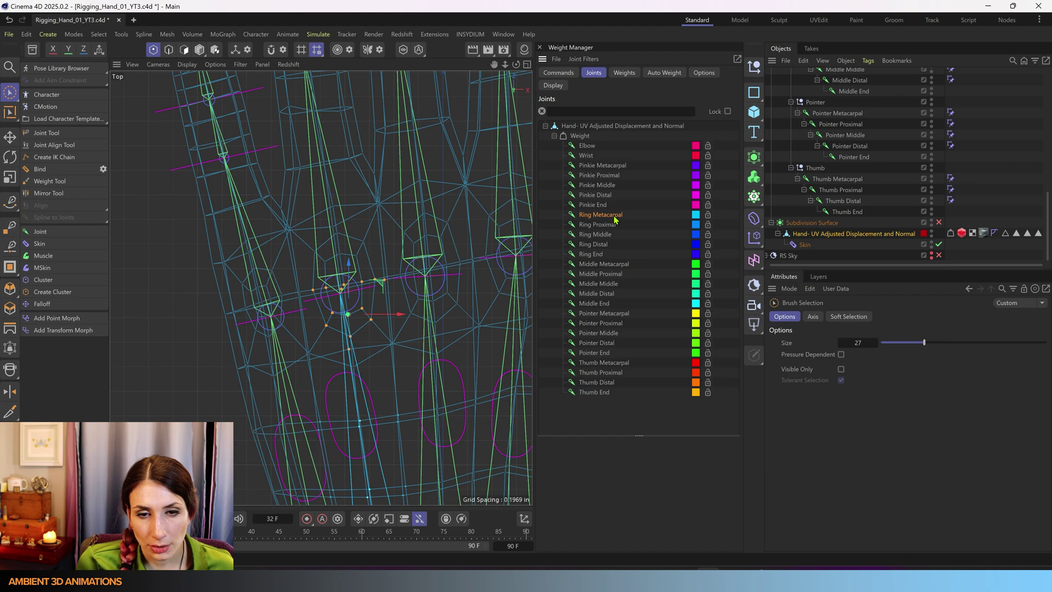
left_click(612, 225, "ctrl")
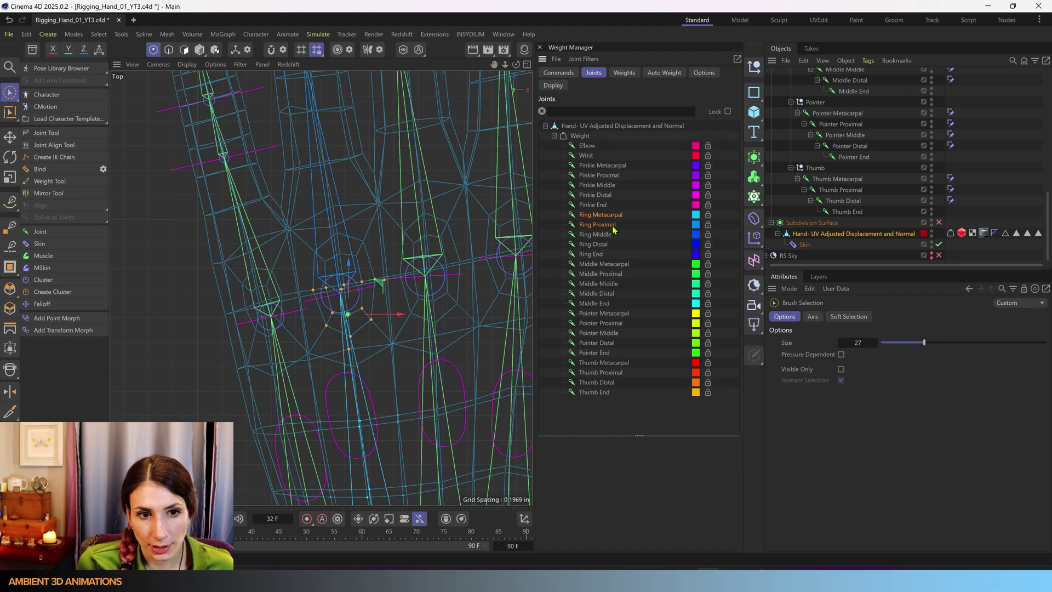
left_click(558, 73)
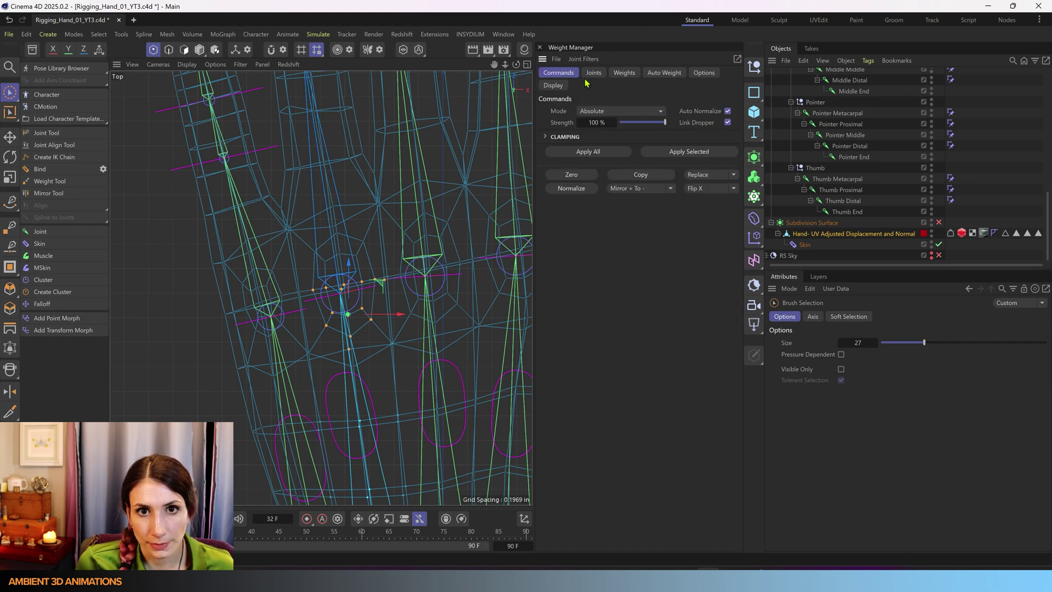
left_click(682, 154)
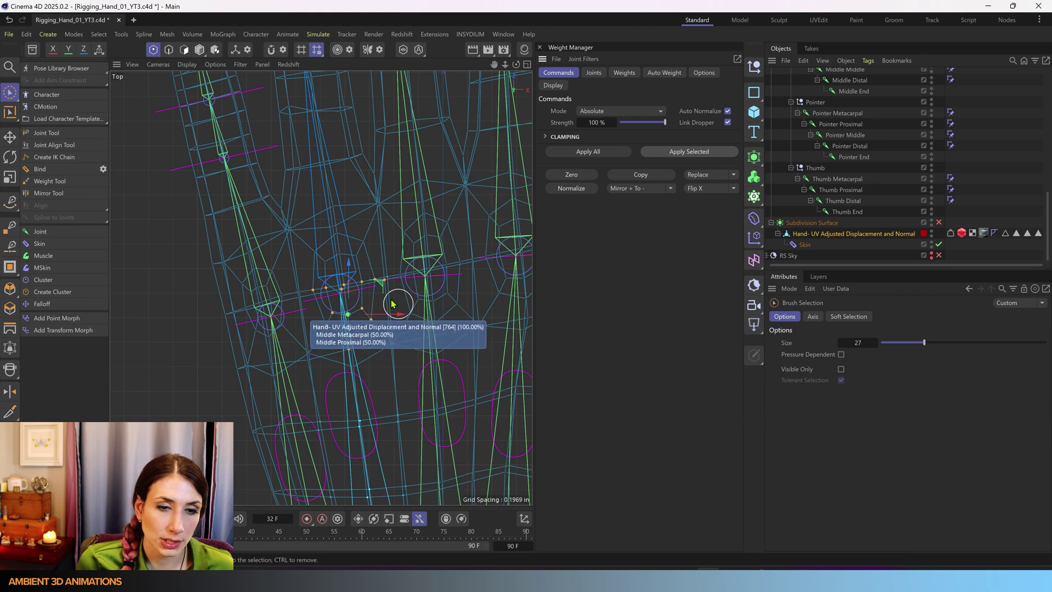
middle_click_drag(367, 249, 368, 274, "alt")
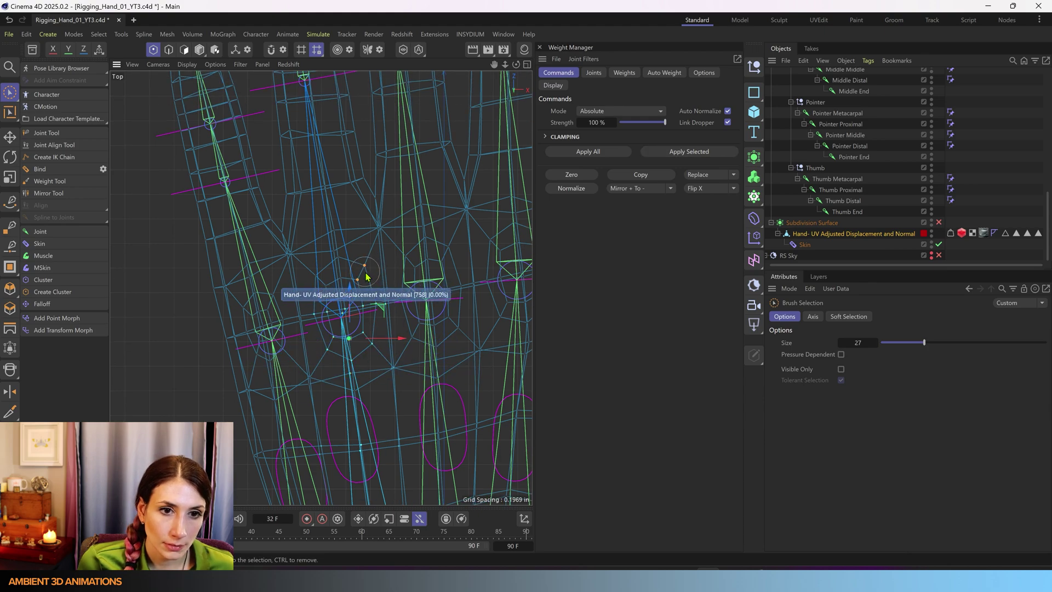
- Brush-select the points just above the ring finger knuckle and apply Absolute weights at 100% strength for only the Ring Proximal joint
left_click_drag(350, 274, 326, 279)
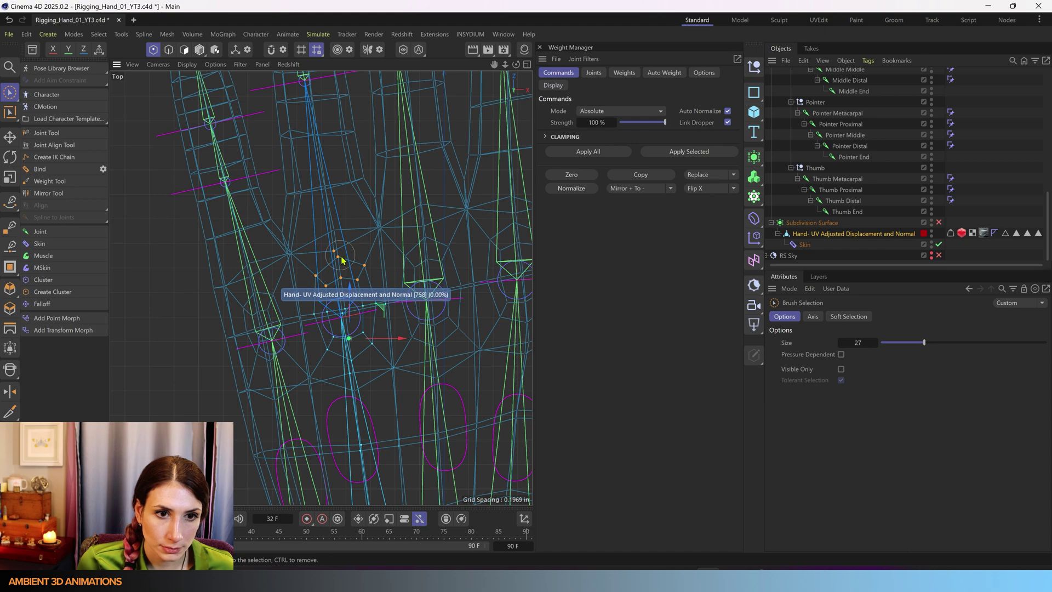
left_click(355, 273)
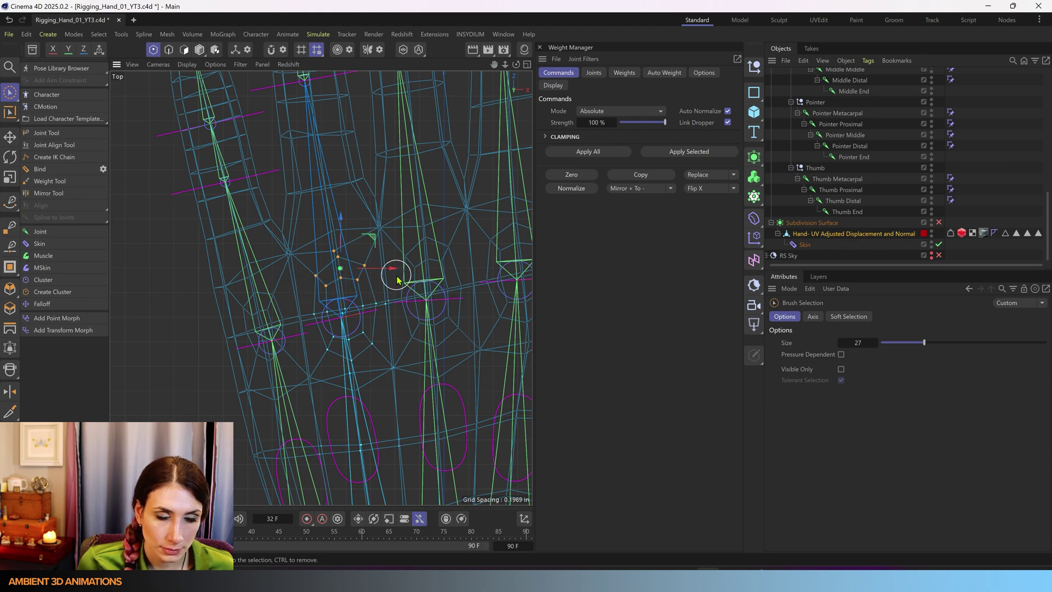
left_click(592, 73)
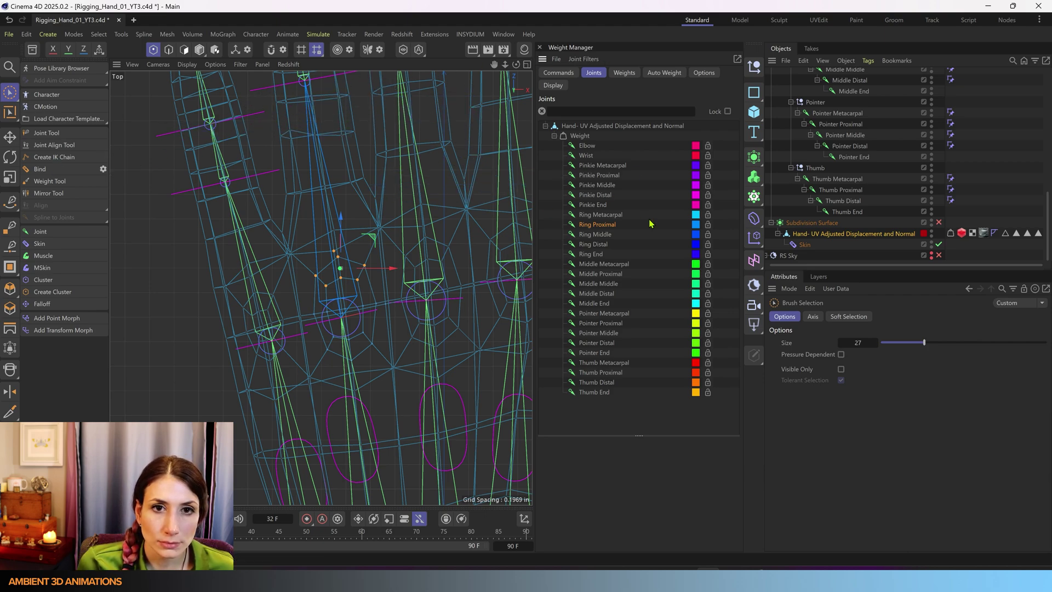
left_click(559, 75)
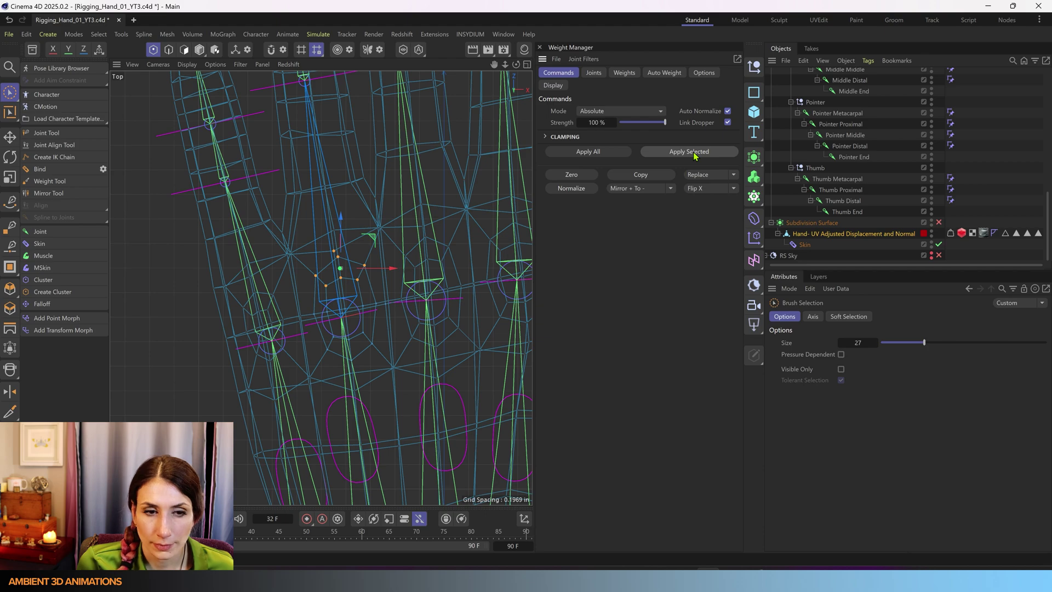
- Select the web point between the ring and middle fingers and apply Absolute 100% weights for the Ring Proximal and Middle Proximal joints
left_click(386, 227)
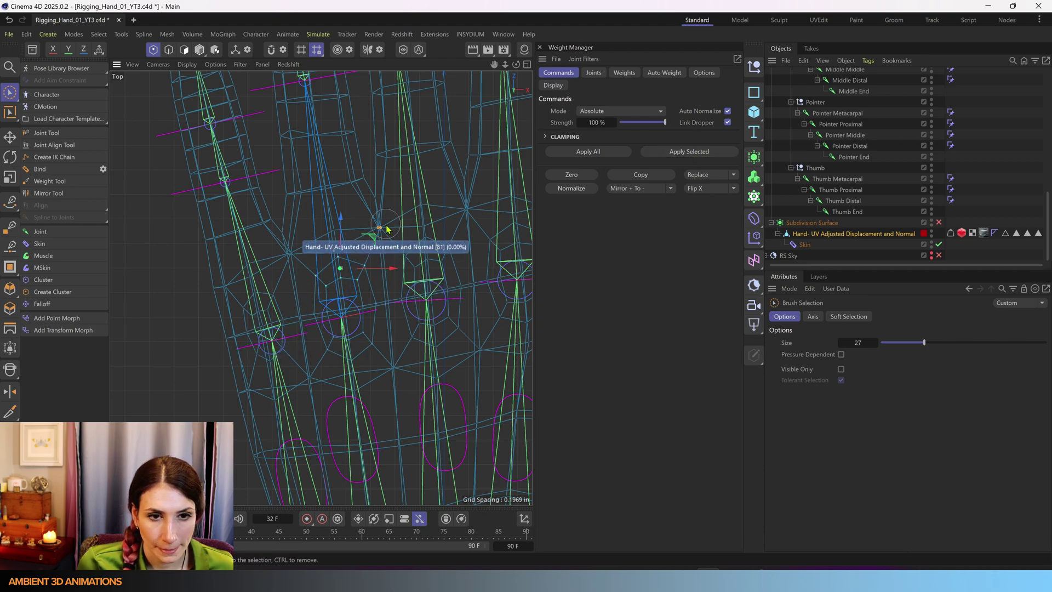
left_click(593, 73)
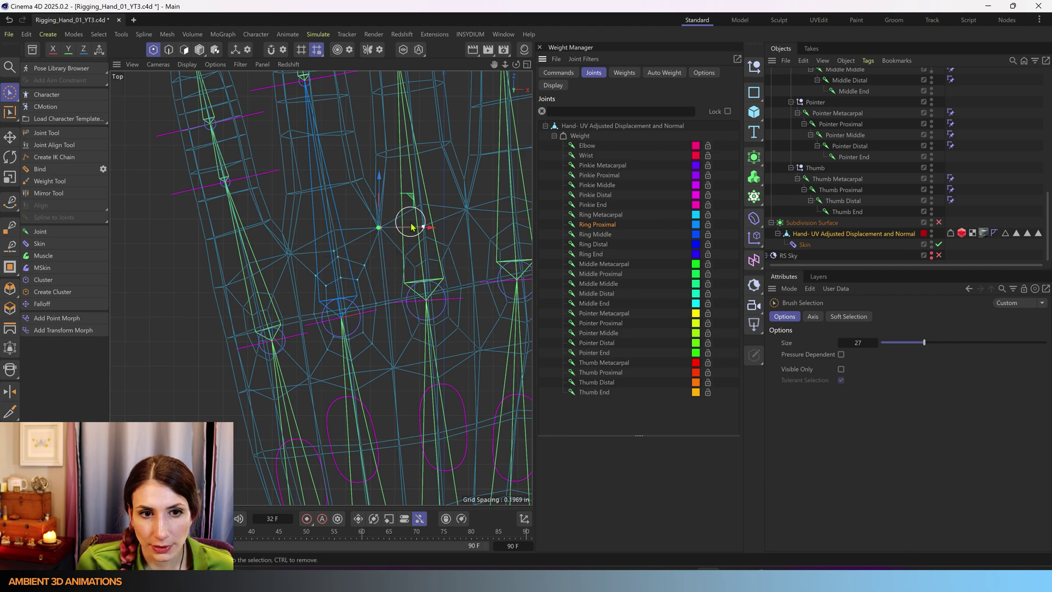
scroll(411, 223, "down", 5)
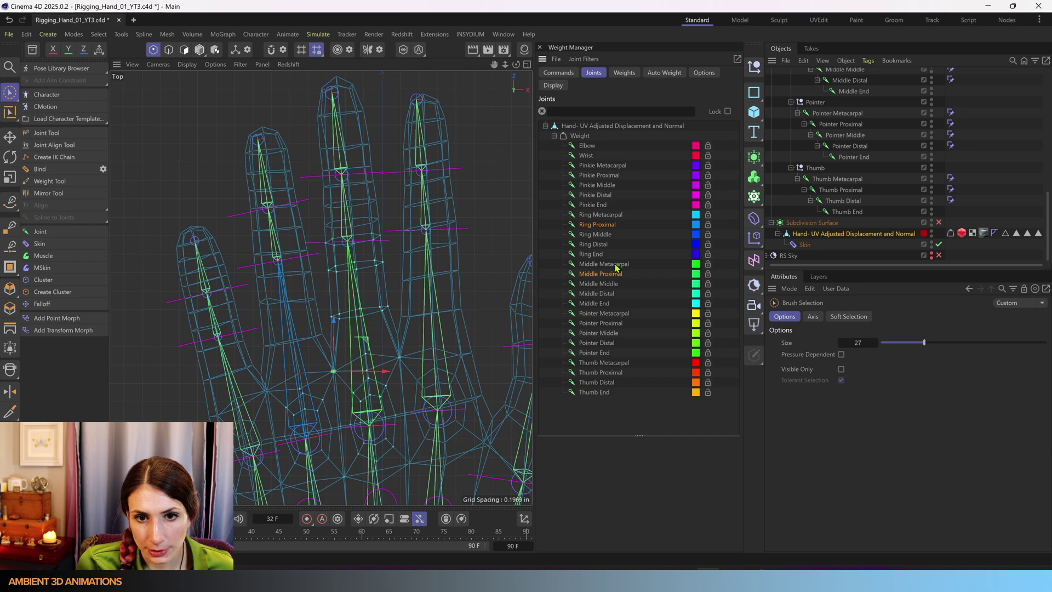
left_click(558, 73)
left_click(702, 151)
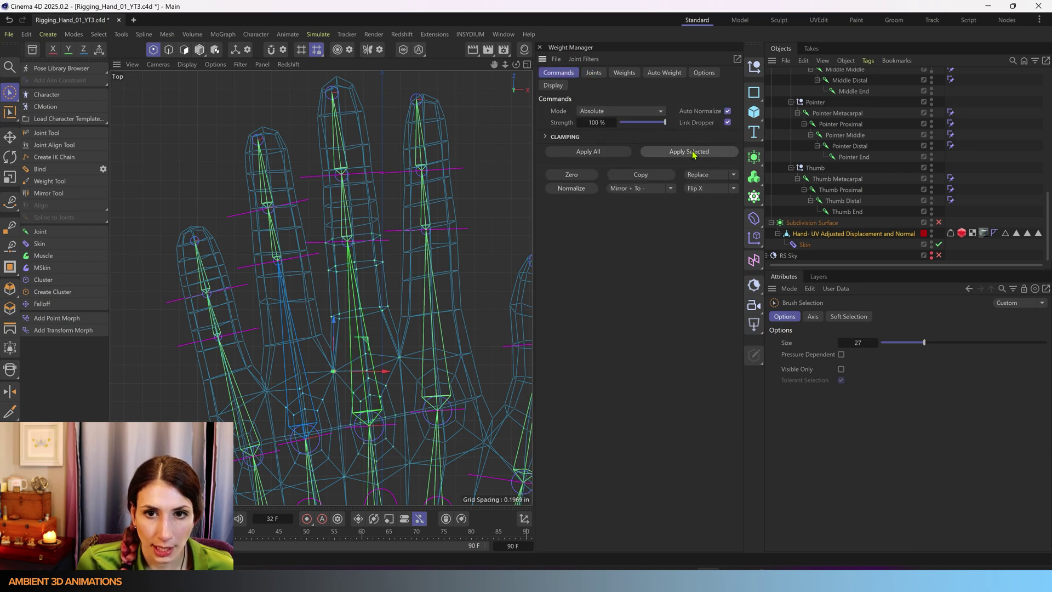
left_click(691, 152)
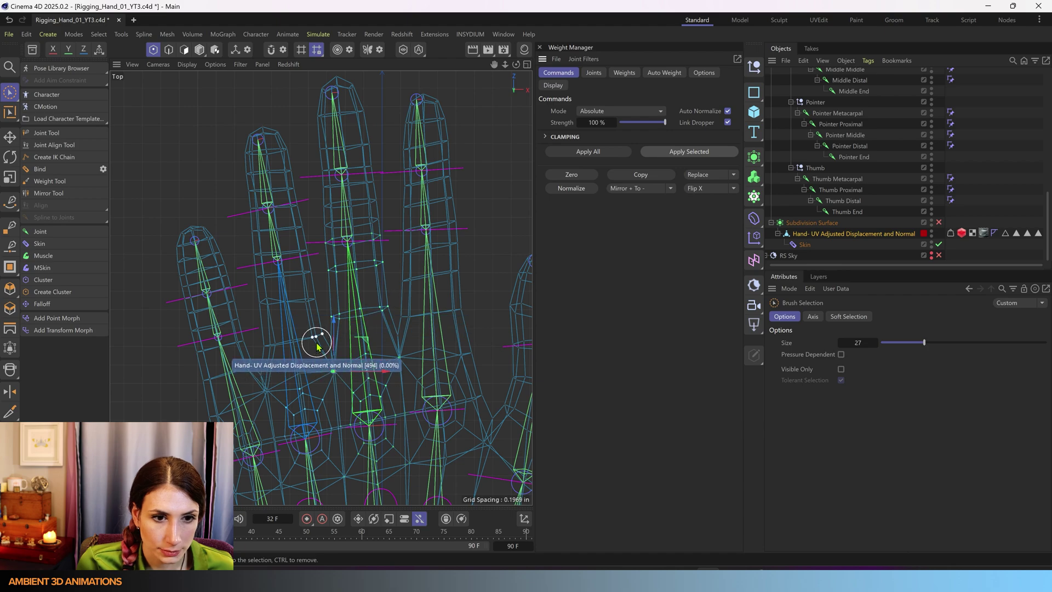
- Brush-select the three rings of points along the ring finger's proximal segment and apply Absolute 100% weights for only the Ring Proximal joint
scroll(270, 342, "up", 2)
middle_click_drag(317, 321, 323, 347, "alt")
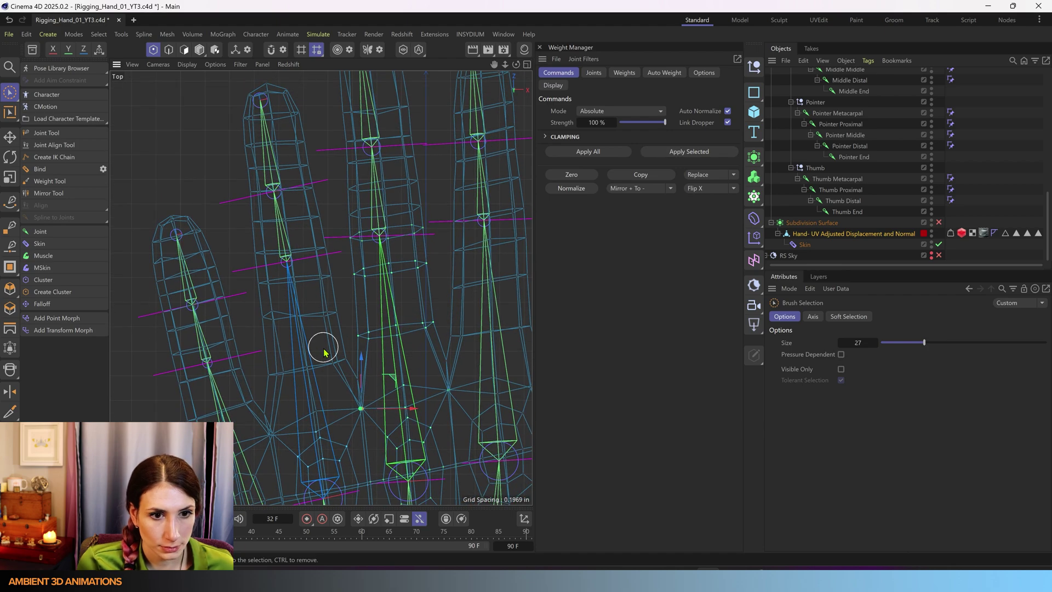
left_click_drag(276, 375, 338, 361)
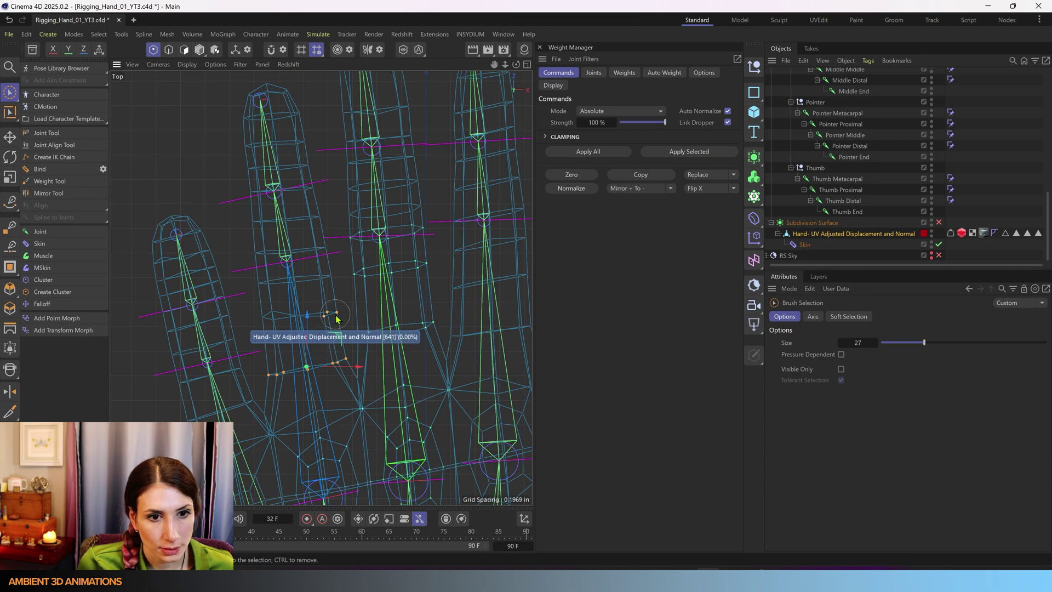
mouse_move(336, 314)
left_mouse_down("shift")
mouse_move(270, 313)
mouse_move(328, 291)
mouse_move(268, 306)
left_mouse_up("shift")
left_click(594, 74)
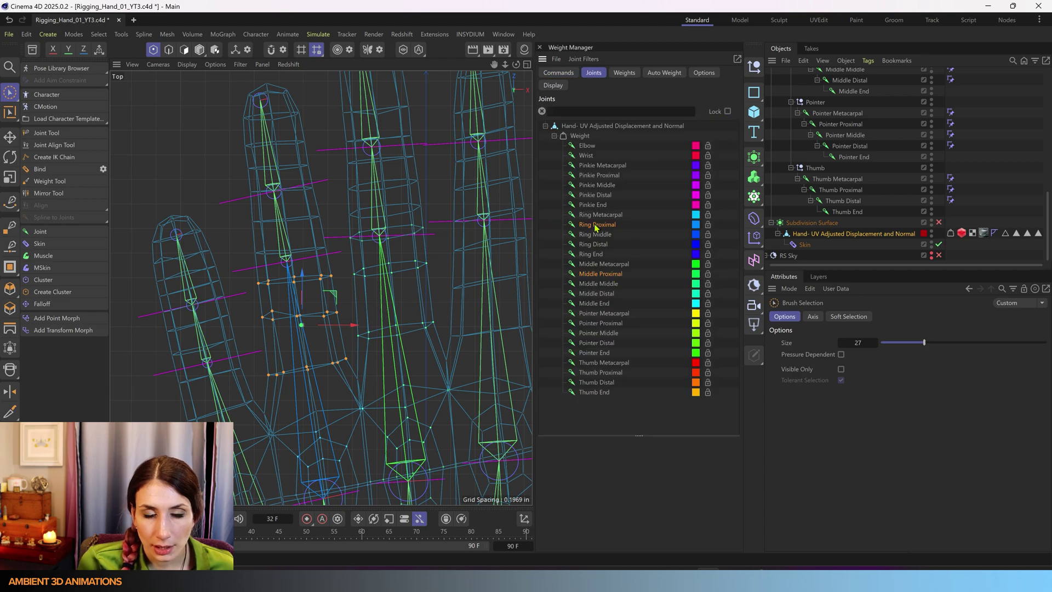
left_click(558, 72)
left_click(690, 153)
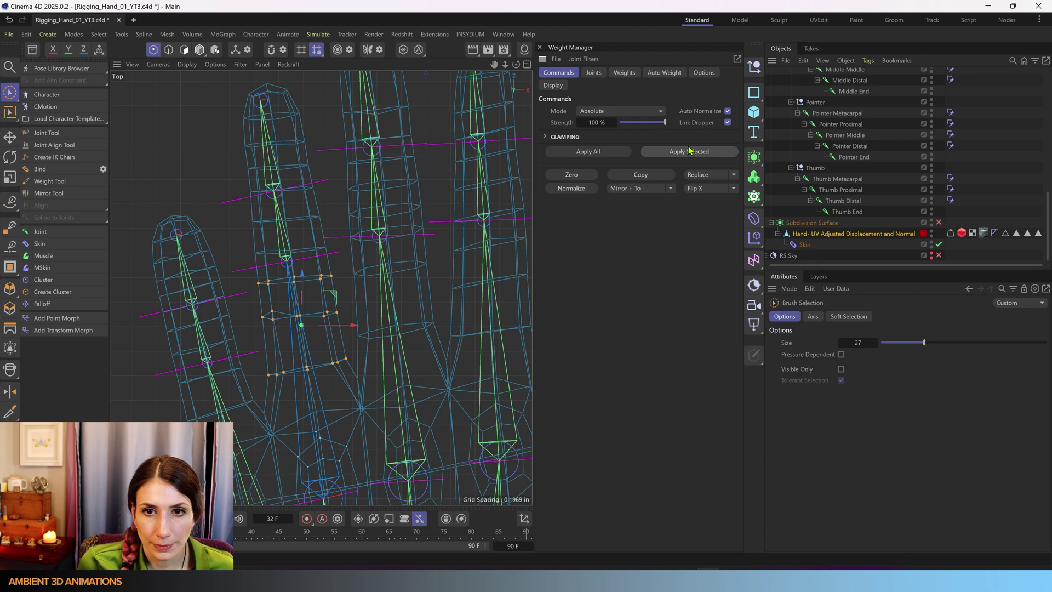
- Brush-select the ring of points at the ring finger's middle joint and apply Absolute 100% weights for the Ring Proximal and Ring Middle joints
left_click_drag(258, 252, 290, 255)
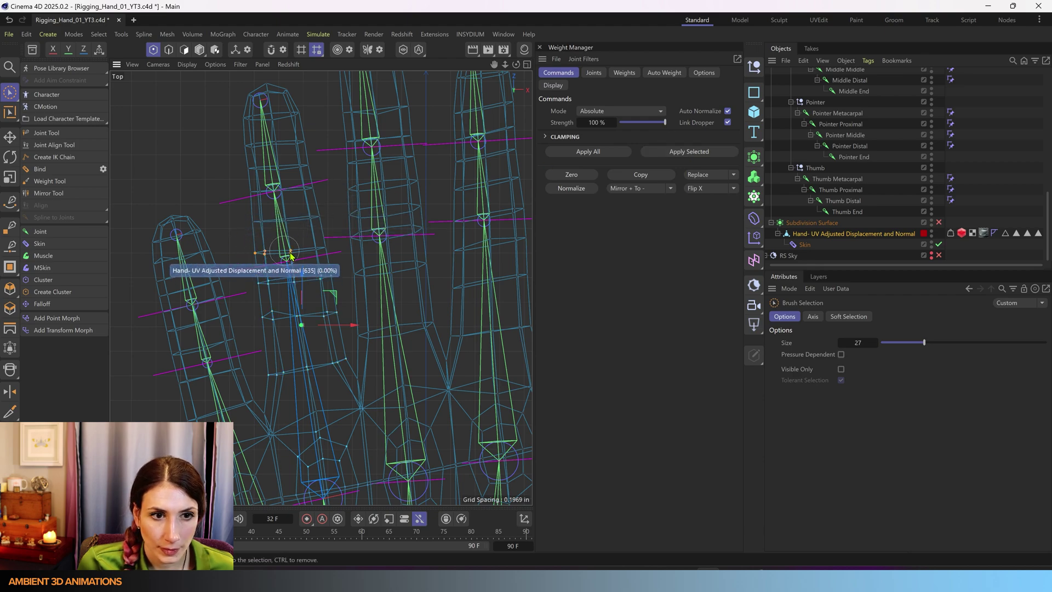
left_click(593, 72)
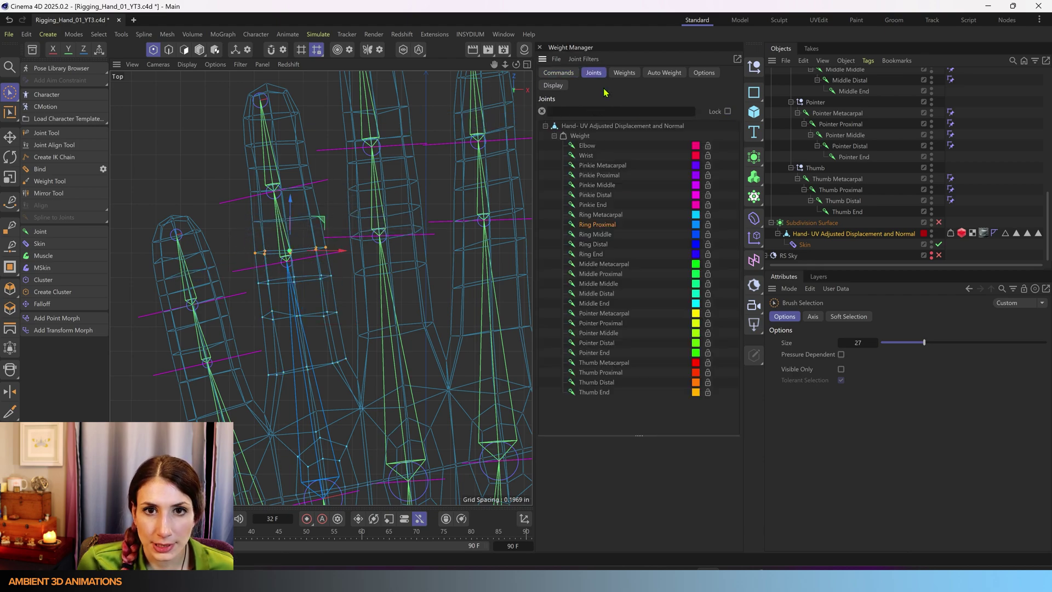
left_click(596, 234, "shift")
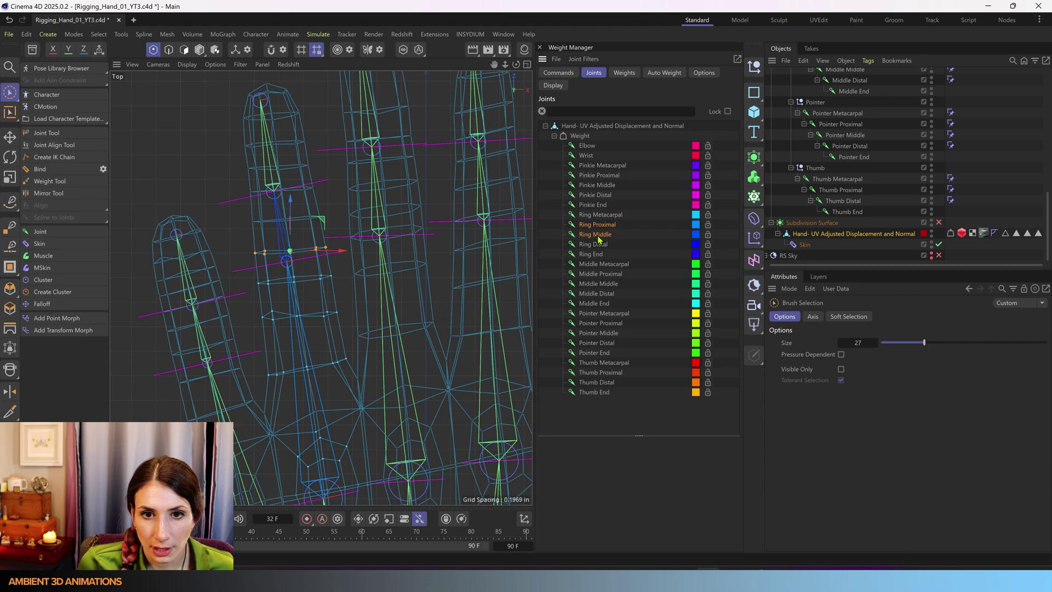
left_click(558, 72)
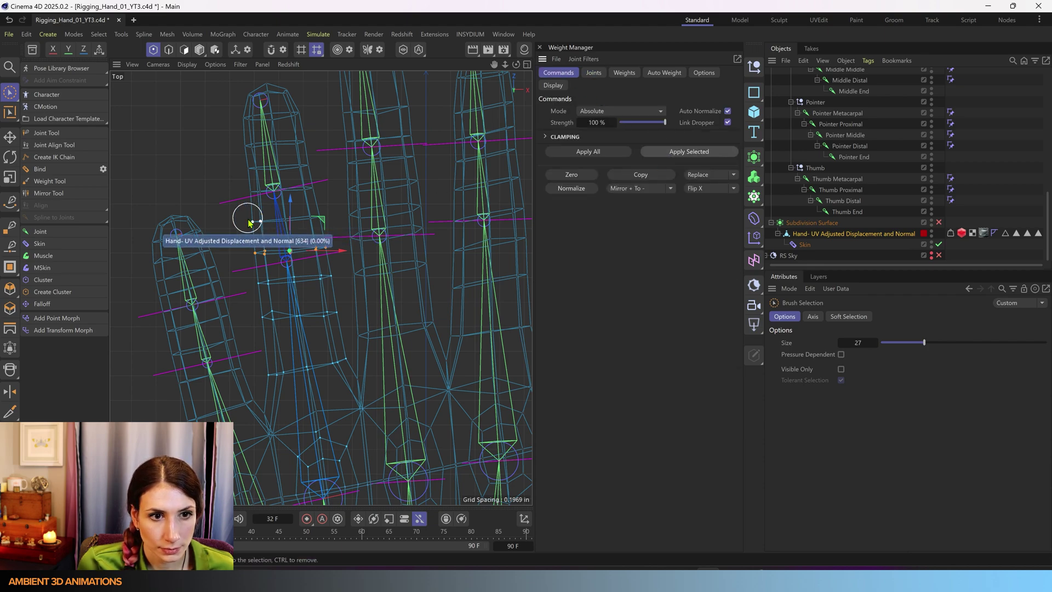
- Brush-select the ring of points between the ring finger's middle and distal joints and apply Absolute 100% weights for only Ring Middle
mouse_move(255, 220)
left_mouse_down()
mouse_move(296, 215)
mouse_move(313, 194)
mouse_move(275, 224)
left_mouse_up()
left_click(325, 215)
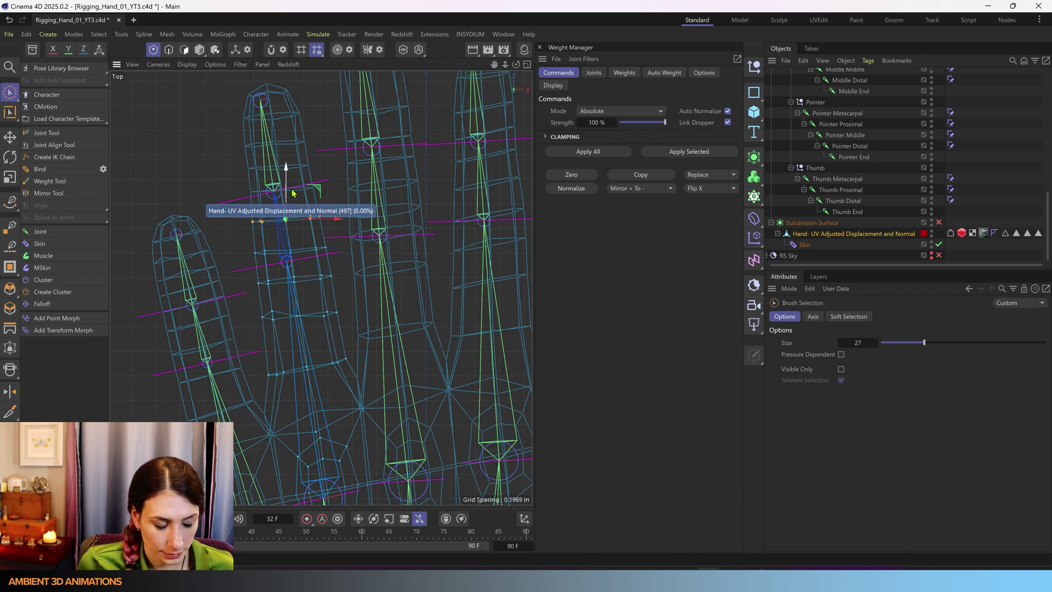
middle_click_drag(285, 167, 304, 256)
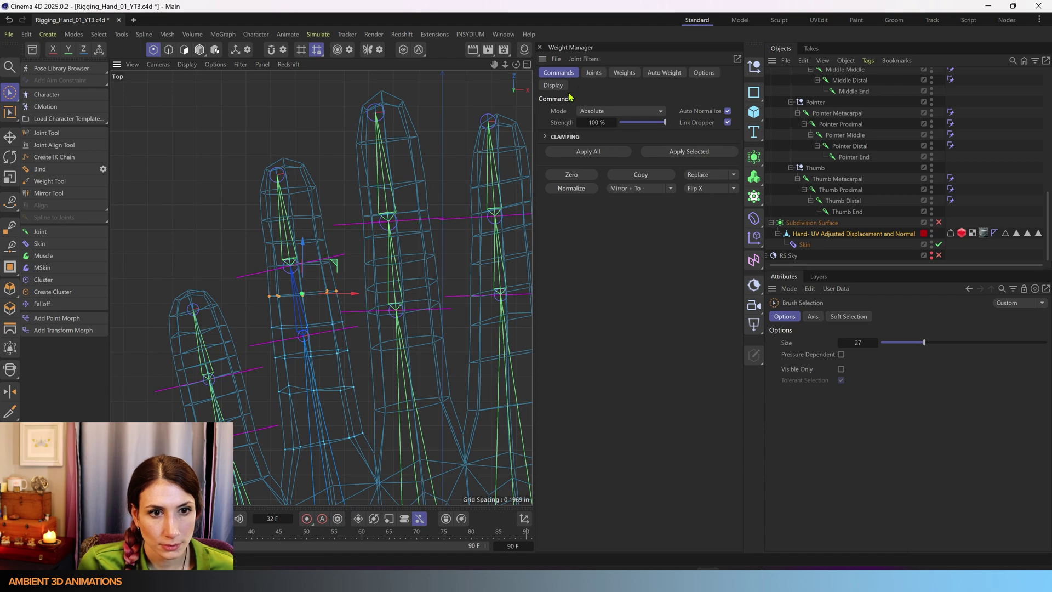
left_click(593, 73)
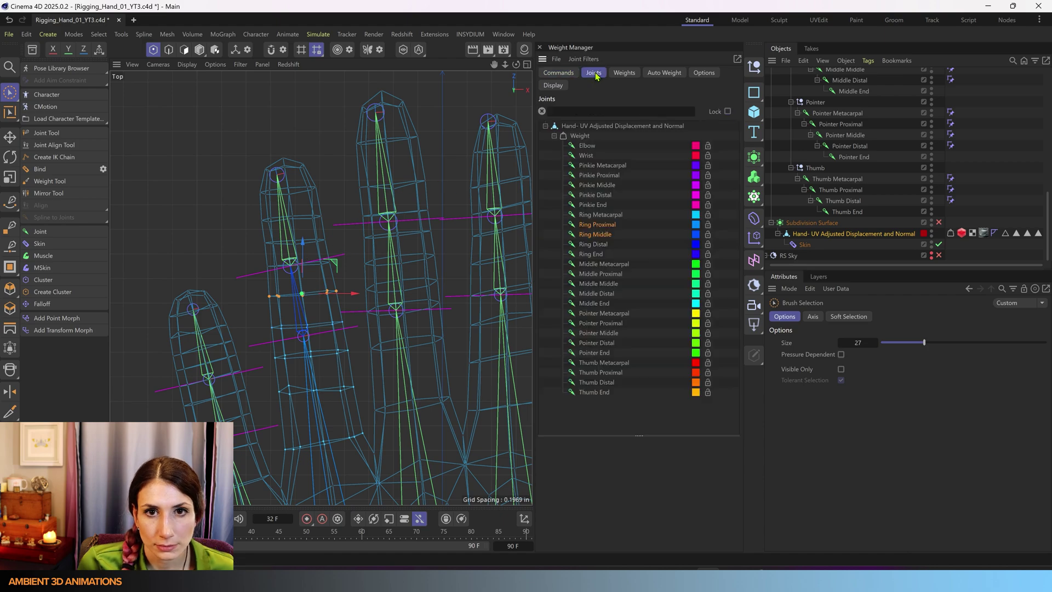
left_click(558, 73)
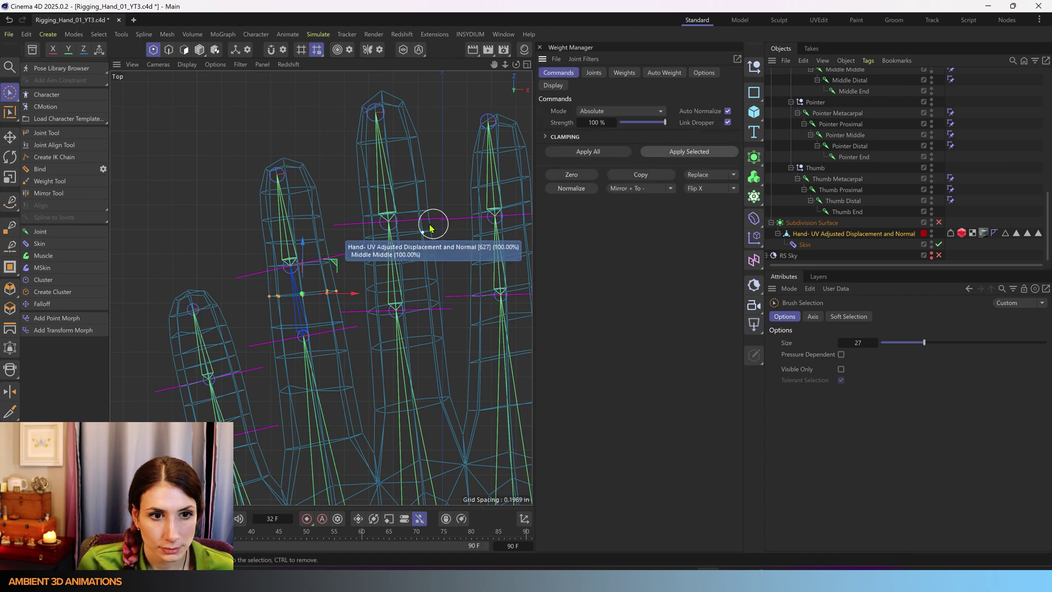
- Select the ring of points at the ring finger's distal joint and apply Absolute 100% weights for the Ring Middle and Ring Distal joints
scroll(315, 222, "up", 3)
left_click(329, 275)
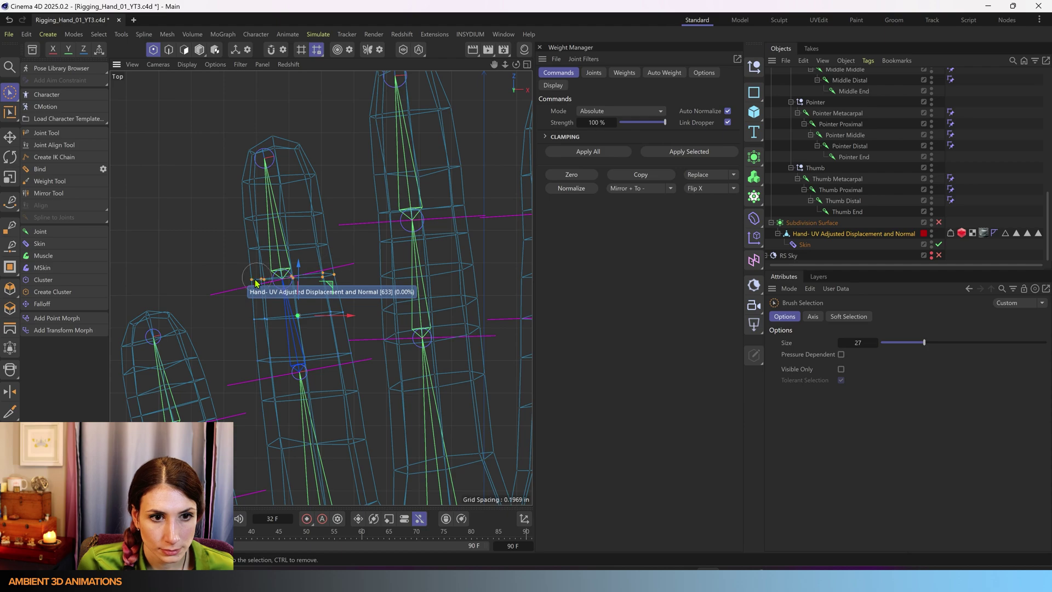
left_click(592, 74)
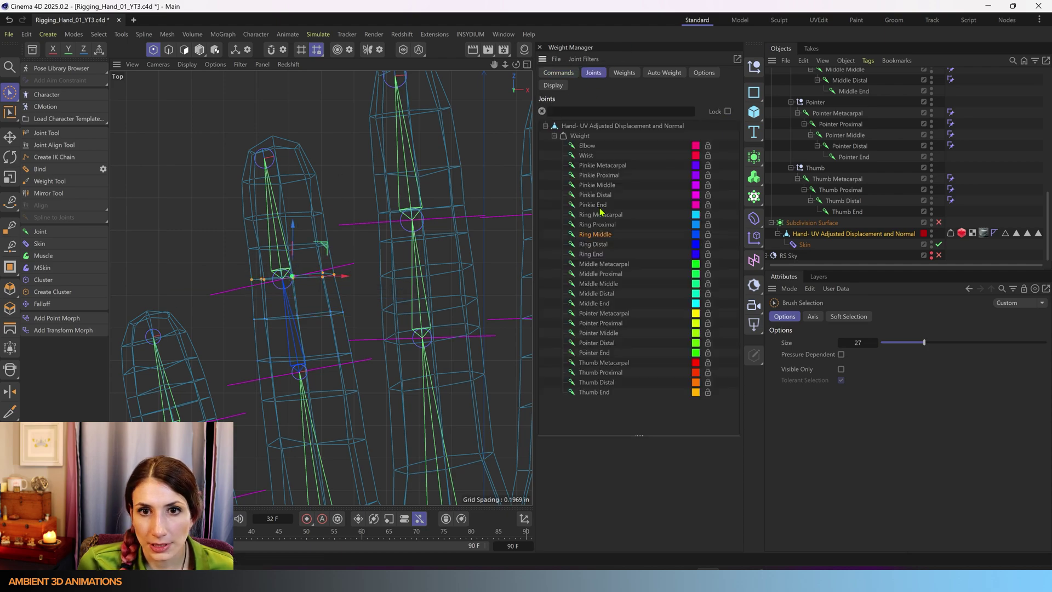
left_click(597, 244, "shift")
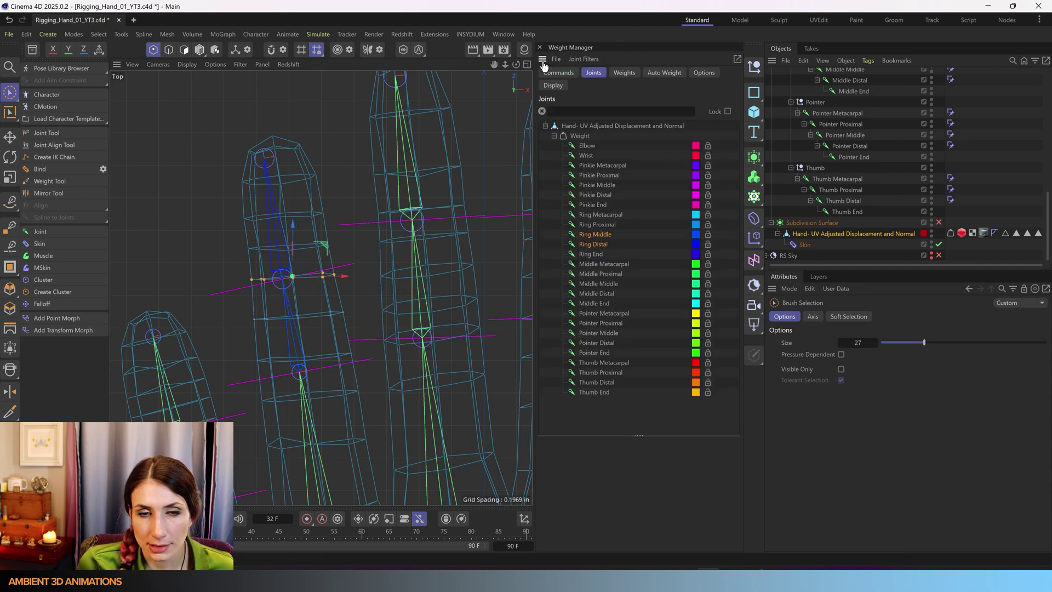
left_click(558, 72)
left_click(699, 155)
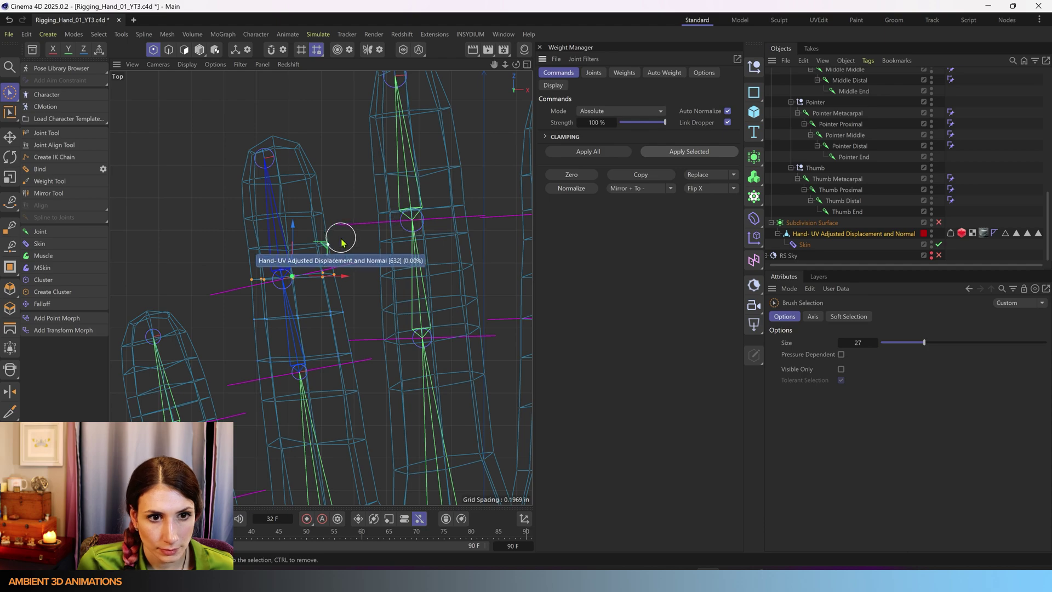
- Brush-select all points of the ring fingertip above the distal joint and apply Absolute 100% weights for only the Ring Distal joint
mouse_move(332, 239)
left_mouse_down()
mouse_move(289, 247)
mouse_move(320, 208)
mouse_move(262, 128)
mouse_move(278, 168)
mouse_move(296, 148)
mouse_move(305, 164)
left_mouse_up()
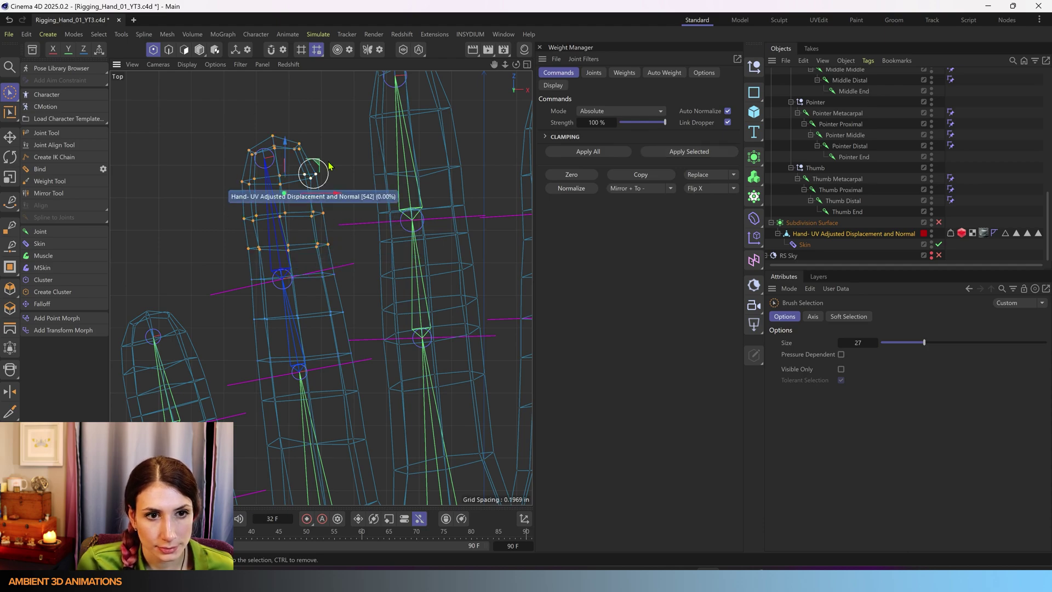
left_click(593, 72)
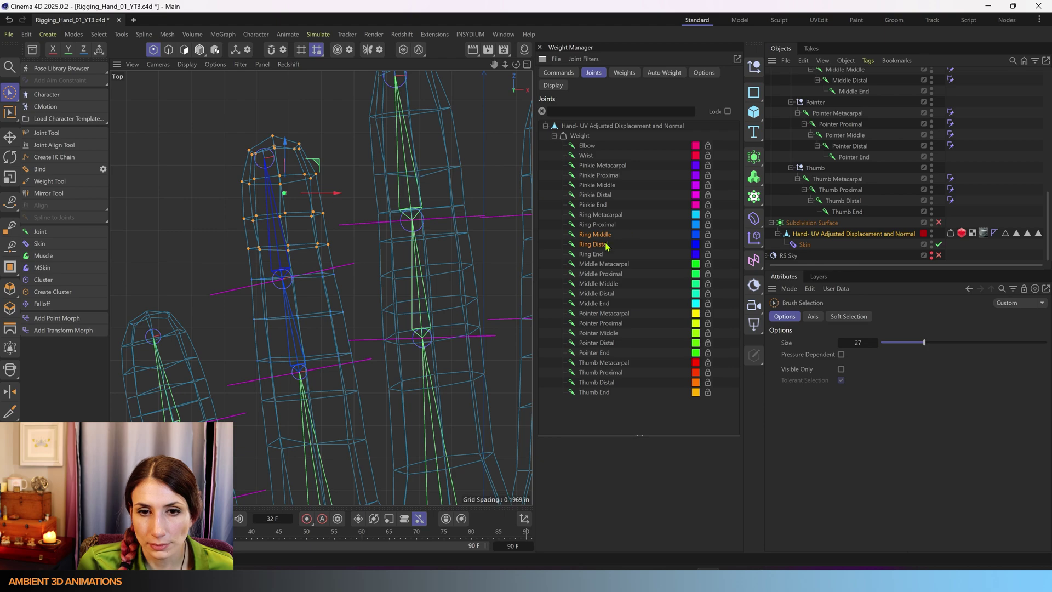
left_click(559, 72)
- Return to the single perspective view and turn off X-Ray for the hand mesh
scroll(359, 312, "down", 3)
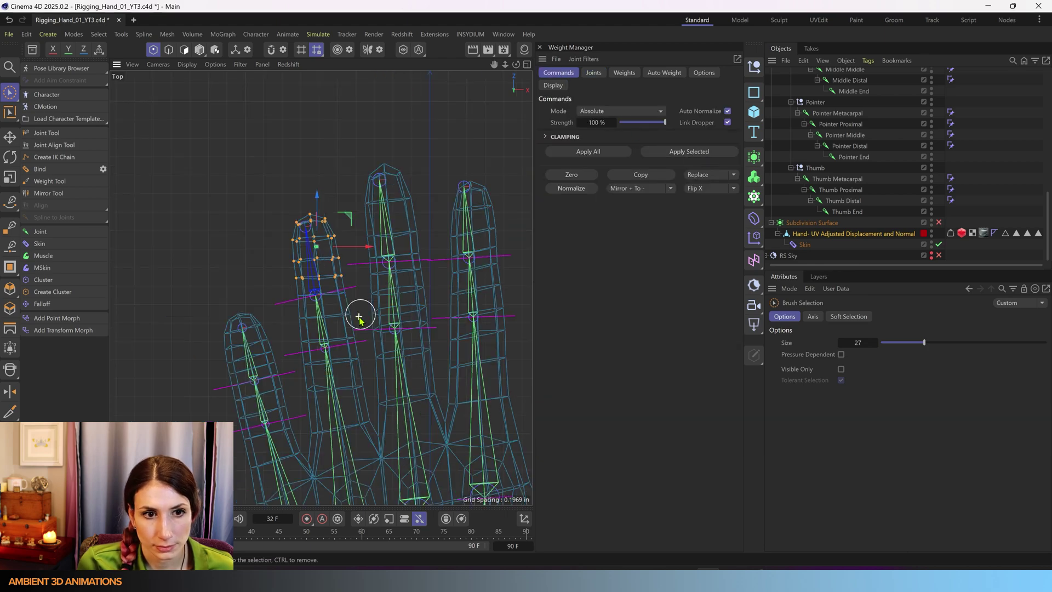
scroll(343, 312, "up", 5)
mouse_move(372, 363)
middle_mouse_down("alt")
mouse_move(294, 306)
mouse_move(298, 353)
middle_mouse_up("alt")
middle_click(297, 351)
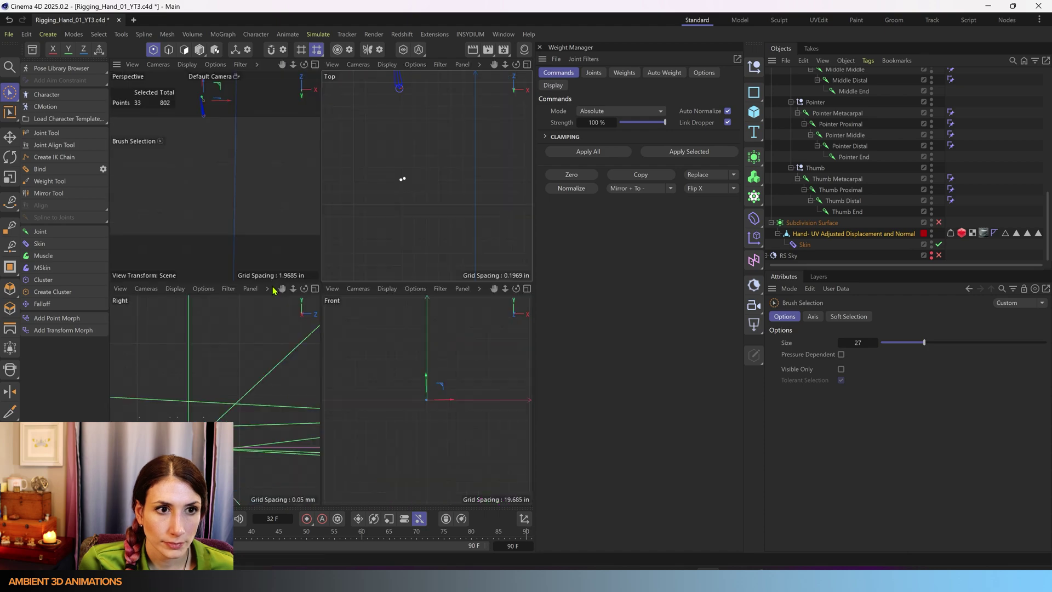
middle_click(255, 241)
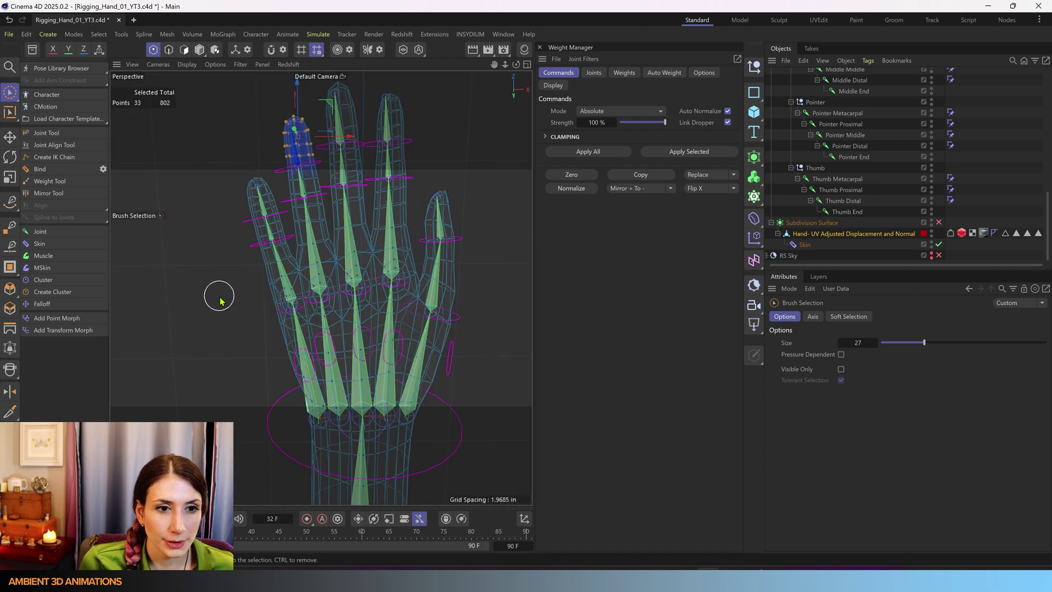
left_click(823, 234)
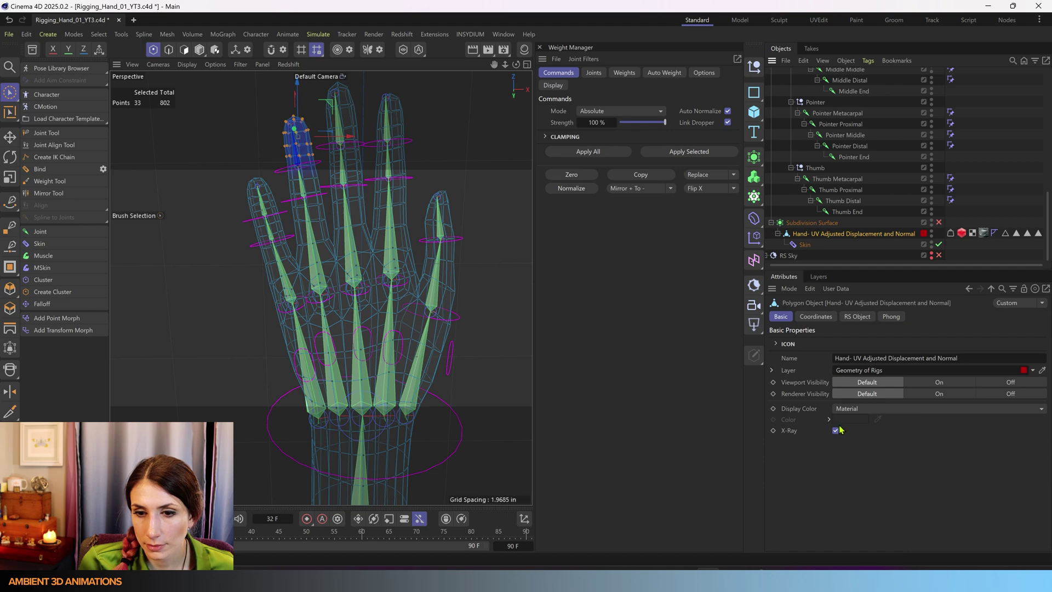
left_click(835, 430)
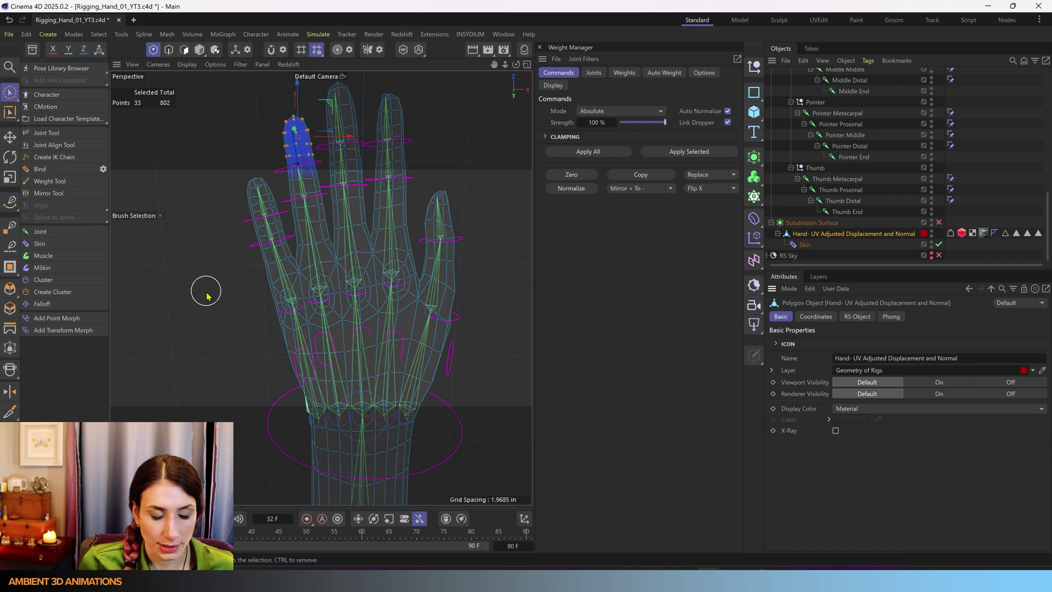
- Rotate the Ring Distal Control to test how the ring fingertip bends, and undo the rotation
left_click(200, 50)
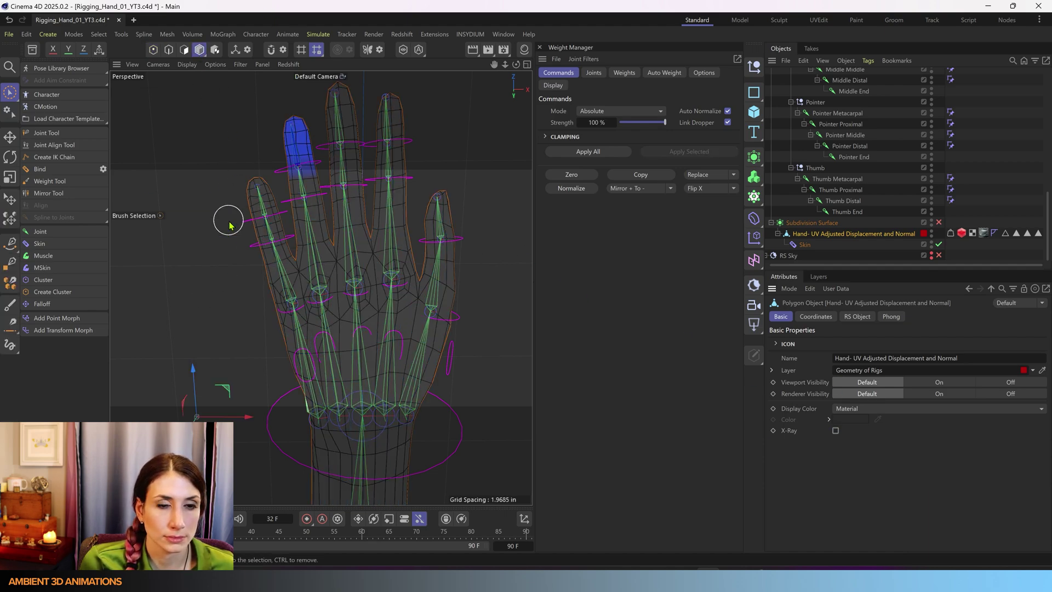
left_click_drag(228, 219, 366, 164, "alt")
scroll(383, 200, "up", 5)
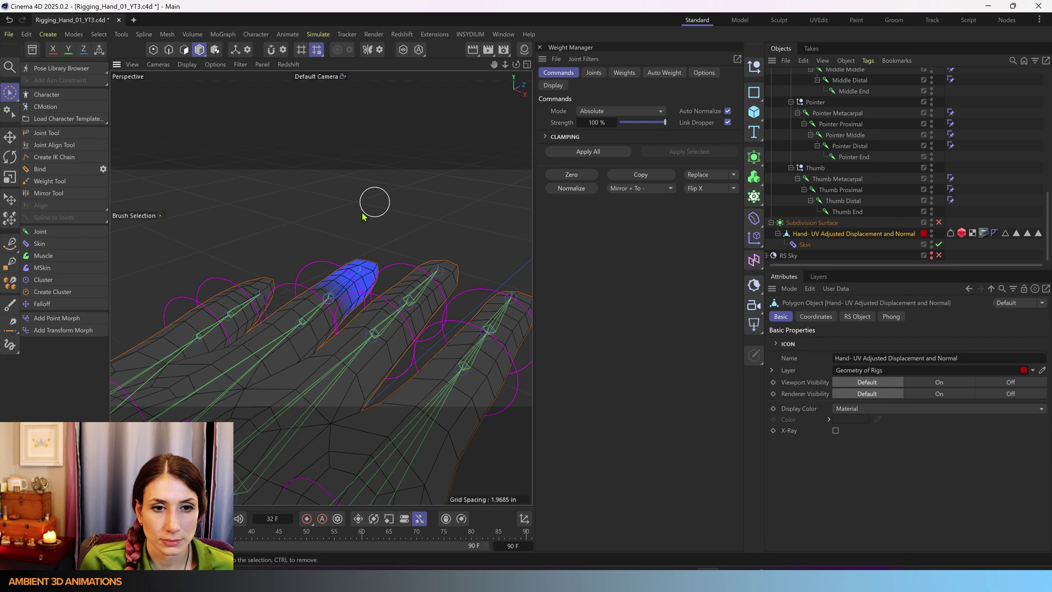
left_click(318, 253)
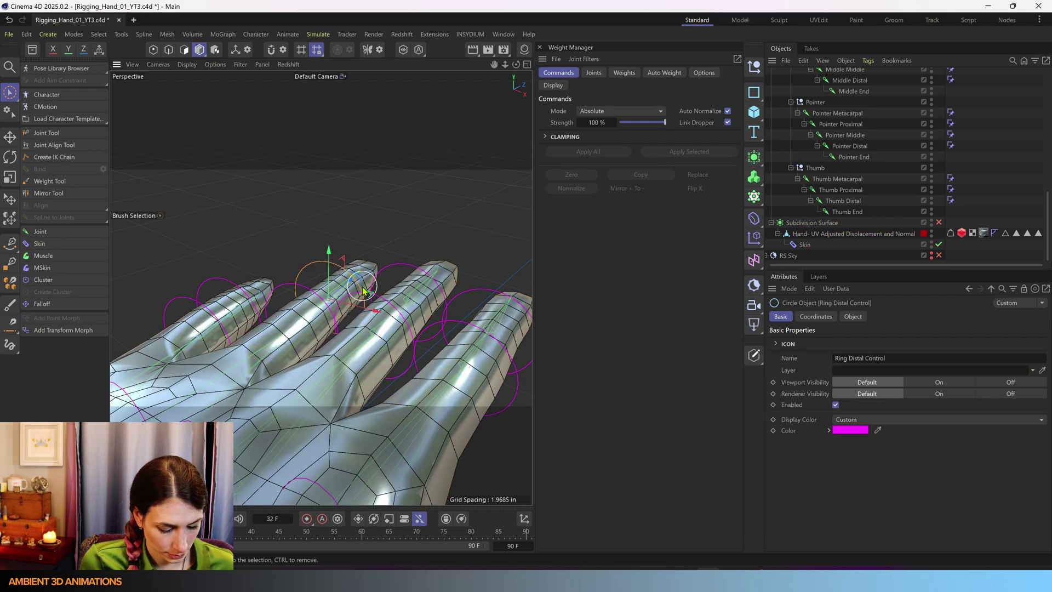
key("r")
left_click_drag(317, 290, 344, 259)
left_click_drag(362, 311, 223, 316, "alt")
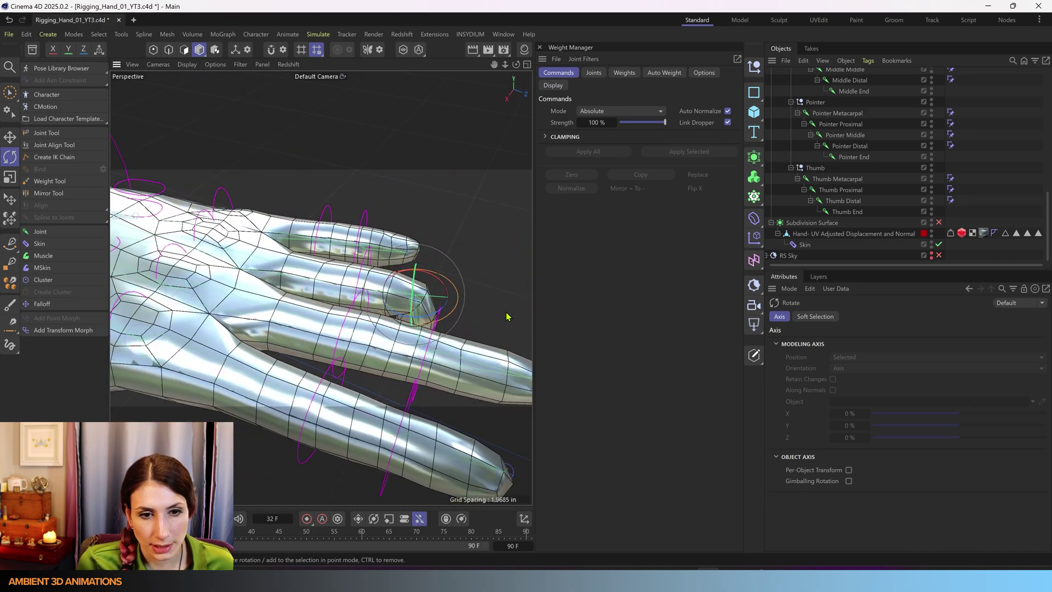
key("ctrl+z")
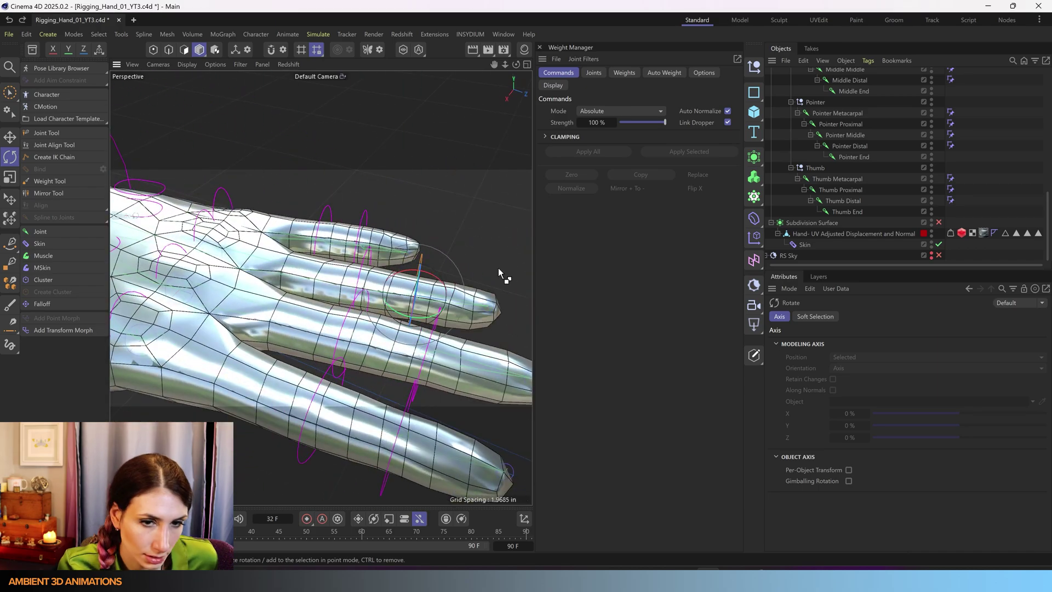
- Test-rotate the Ring Middle Control and the Ring Proximal Control to check the ring finger's bends, and undo each rotation
left_click(365, 258)
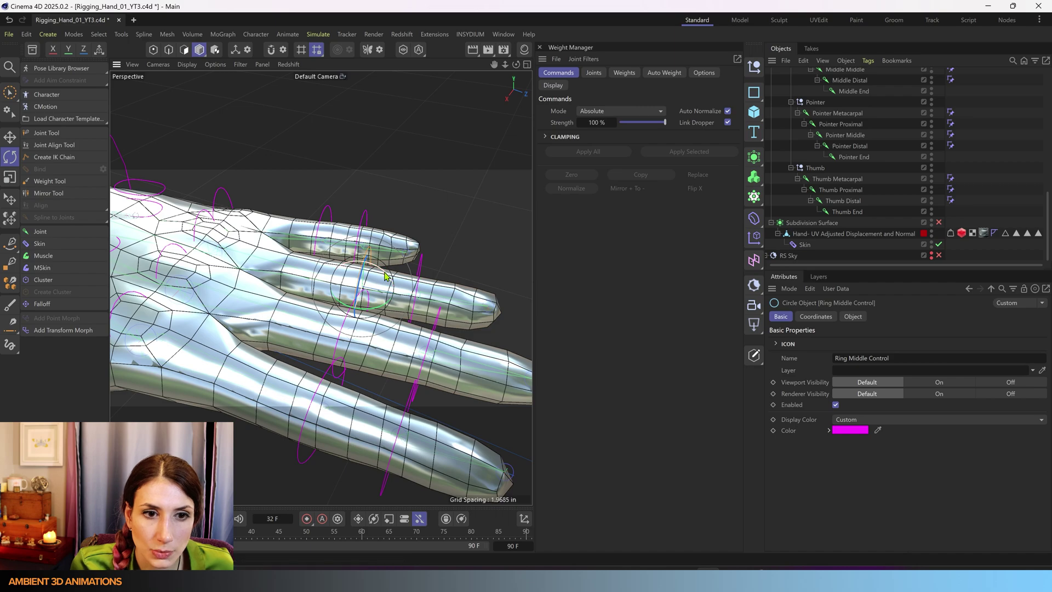
left_click_drag(385, 277, 420, 334)
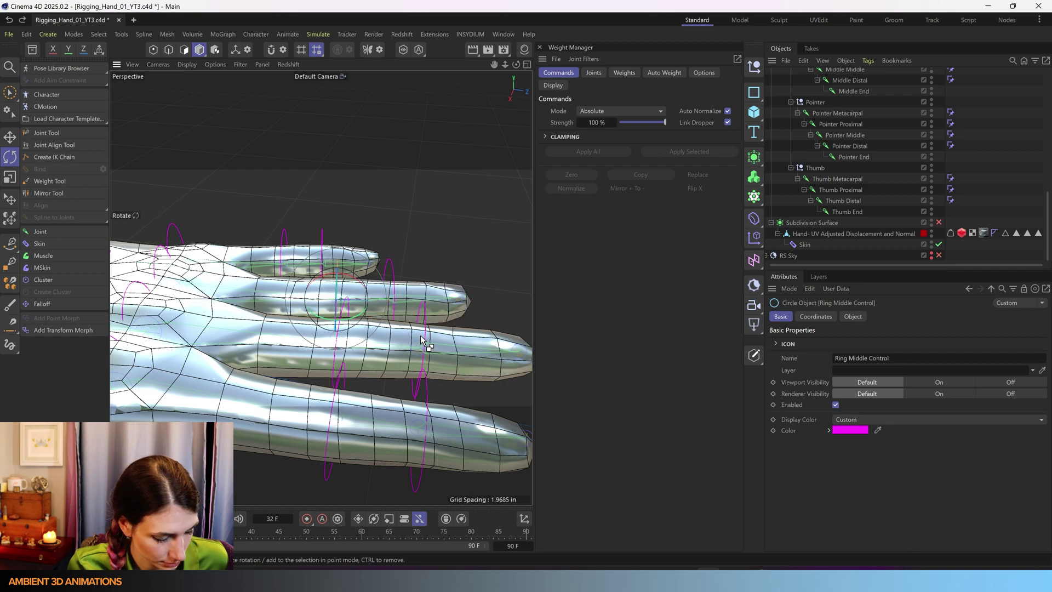
left_click_drag(203, 266, 356, 287, "alt")
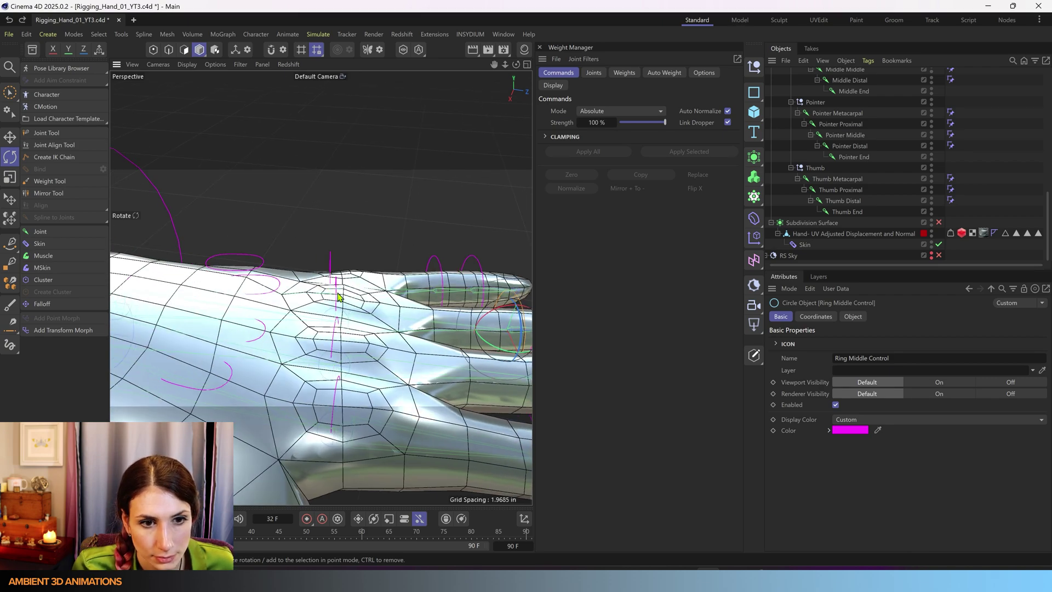
left_click(338, 296)
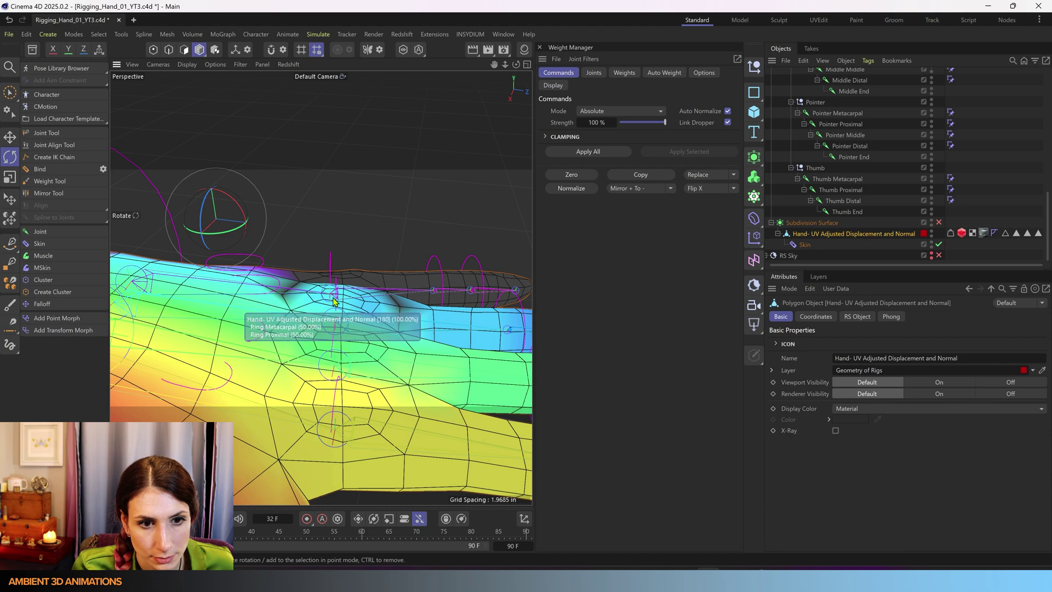
left_click(335, 300)
left_click_drag(351, 307, 400, 310, "alt")
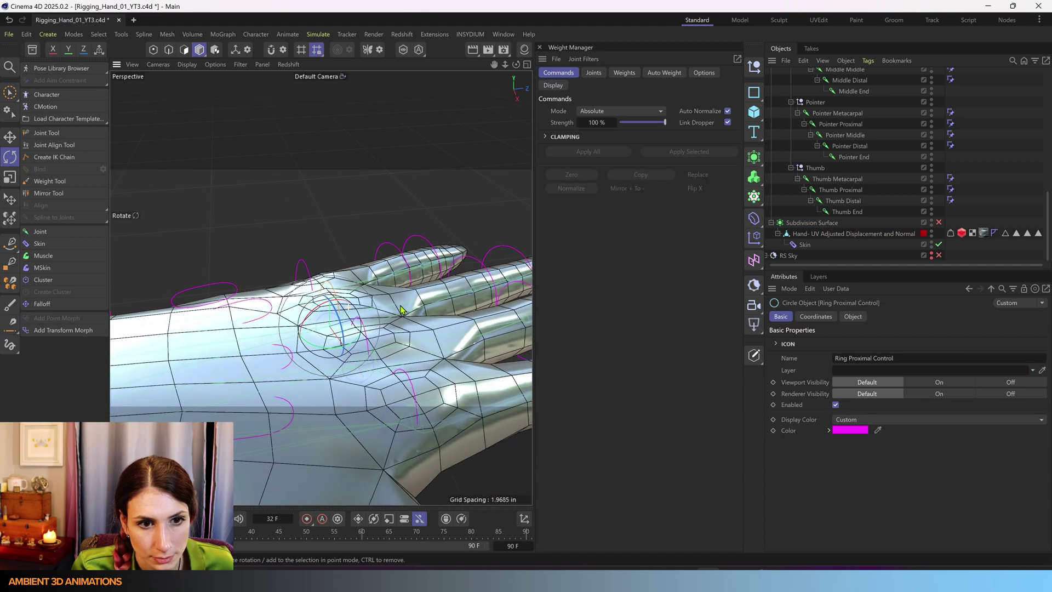
left_click_drag(315, 315, 319, 288)
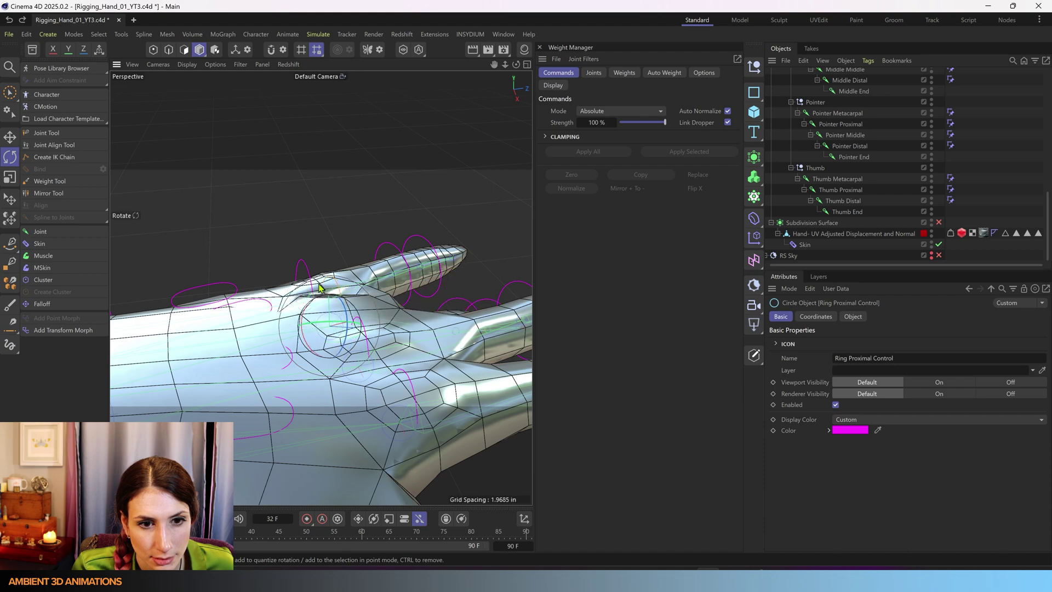
key("ctrl+z")
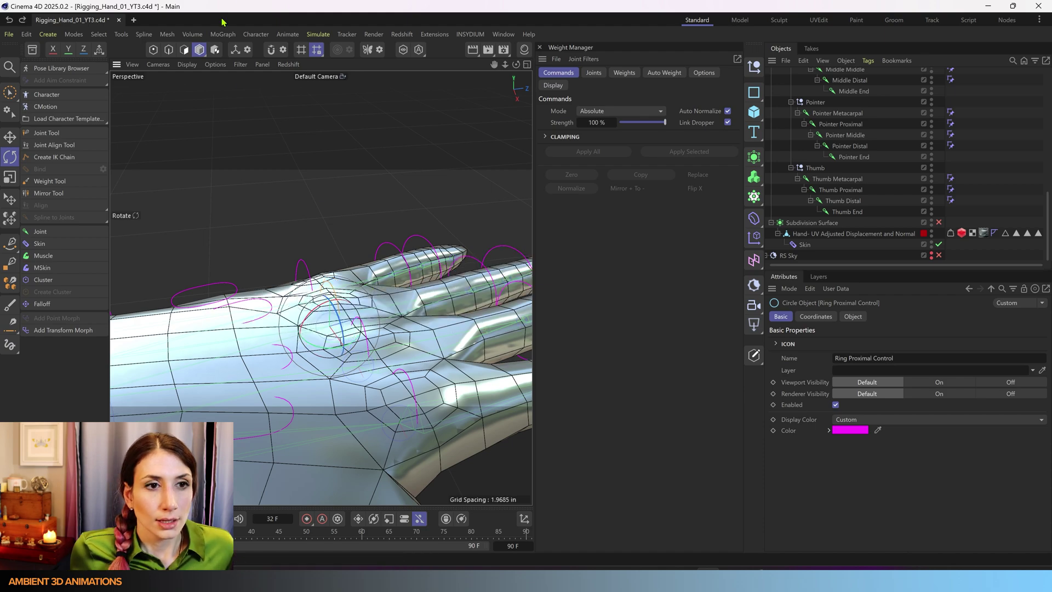
- Switch to point editing of the hand mesh in a single top view around the ring finger's base
left_click(153, 50)
middle_click(280, 200)
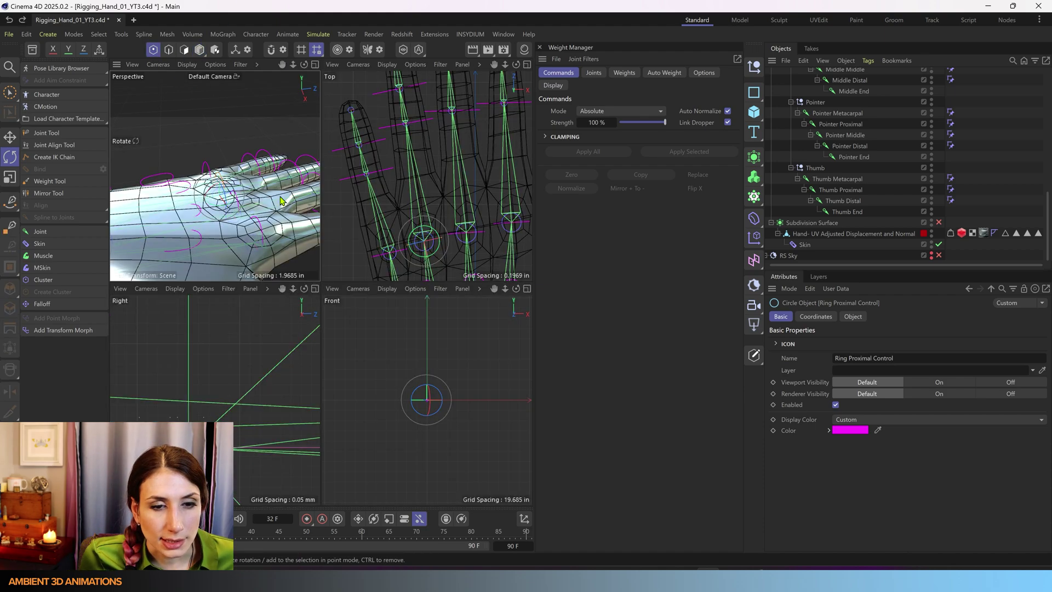
middle_click(412, 226)
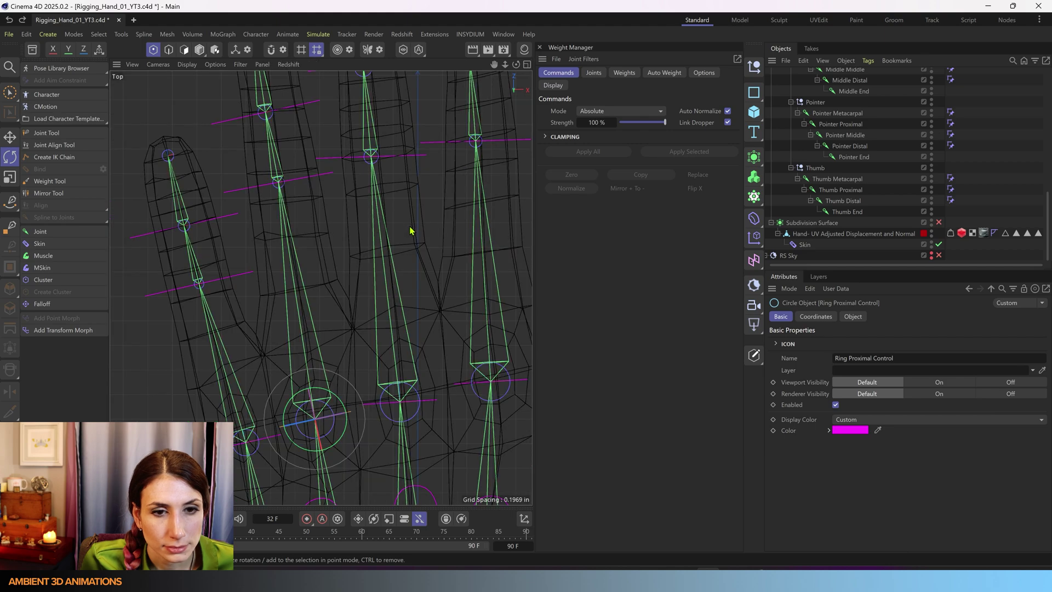
left_click(870, 236)
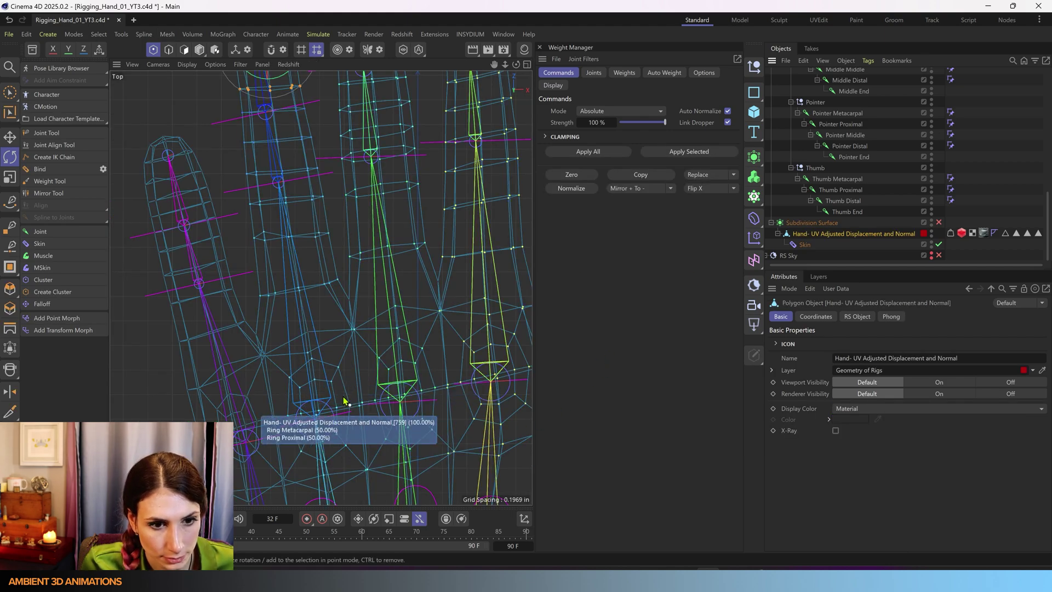
scroll(356, 372, "up", 3)
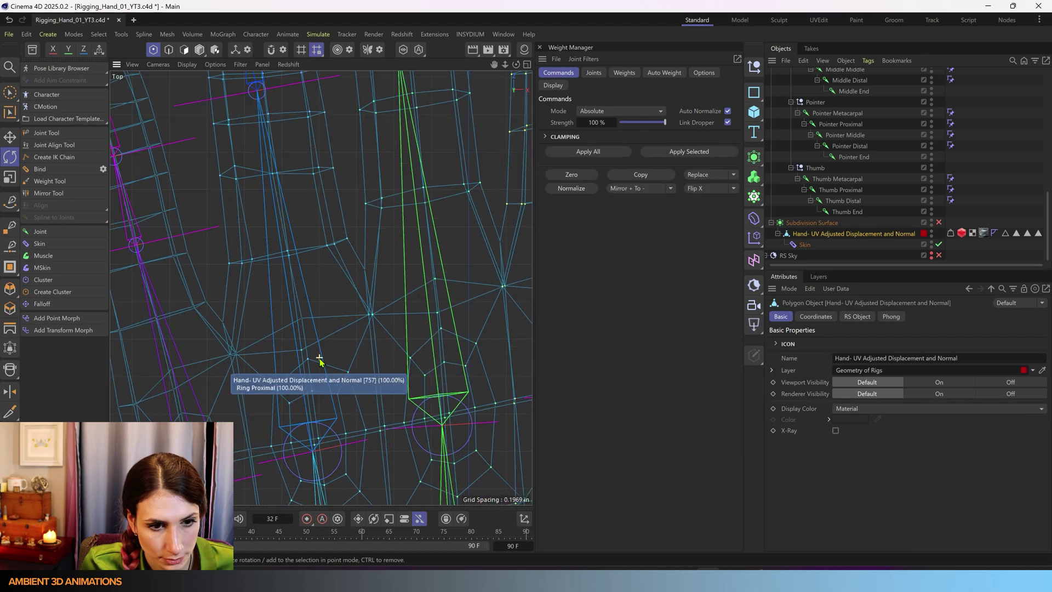
- Brush-select the unweighted point at the ring finger's base and apply Absolute 100% weight for only the Ring Proximal joint
left_click(11, 93)
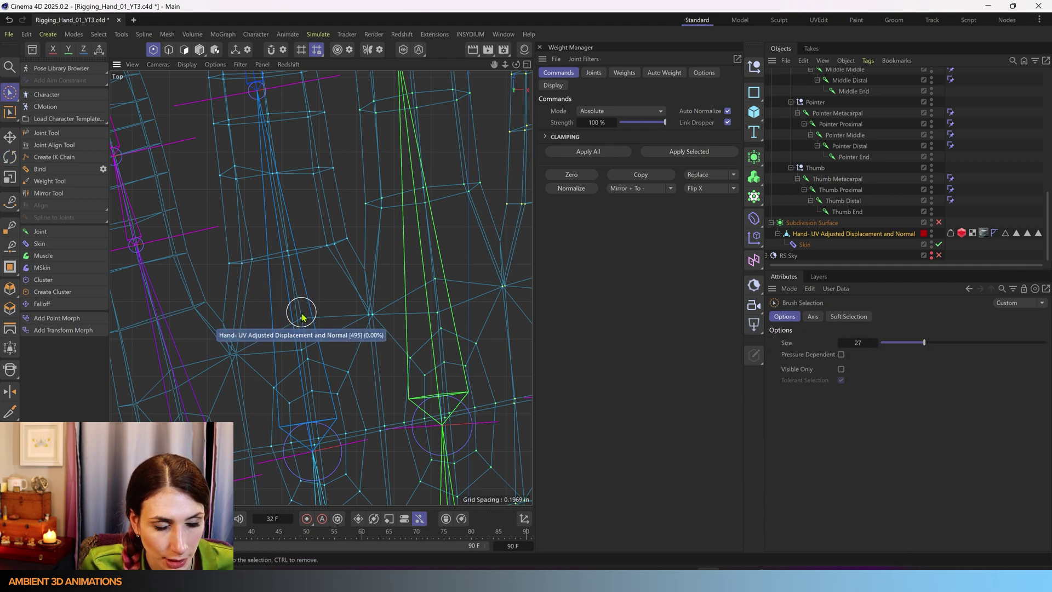
left_click(301, 317)
left_click(593, 74)
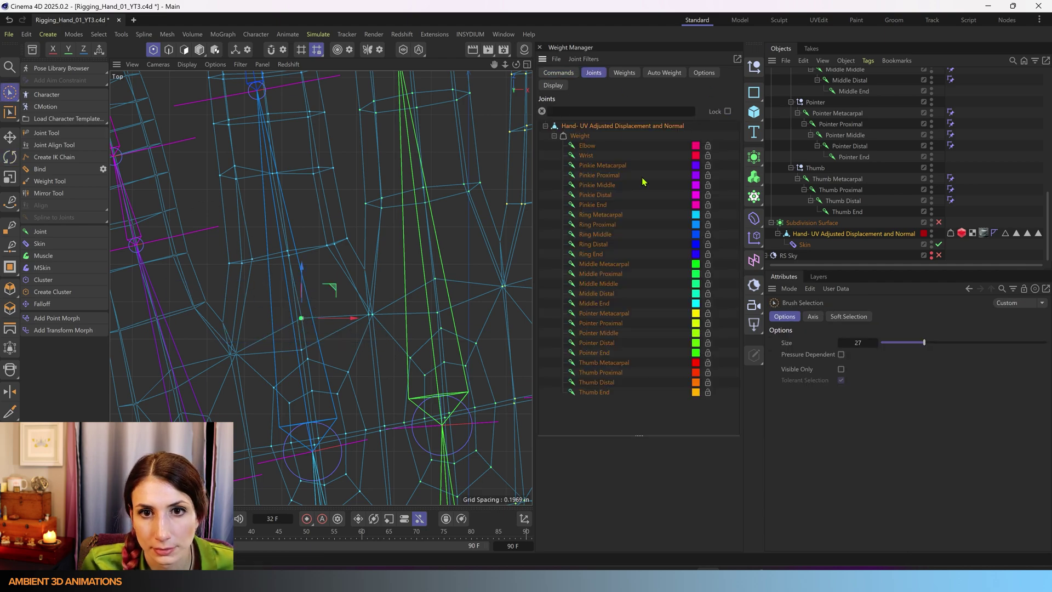
scroll(441, 290, "down", 3)
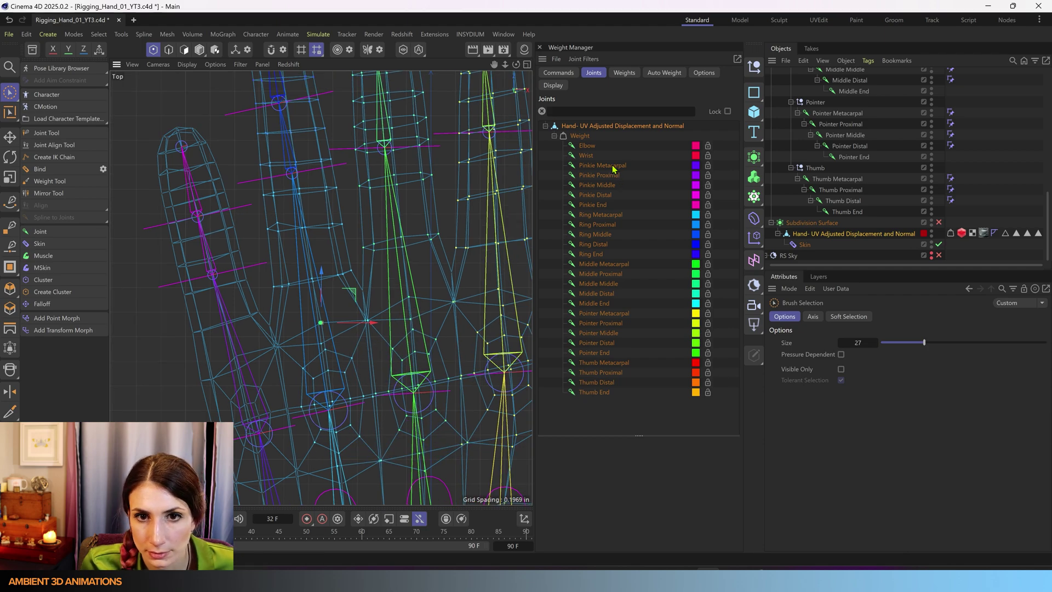
scroll(289, 300, "down", 5)
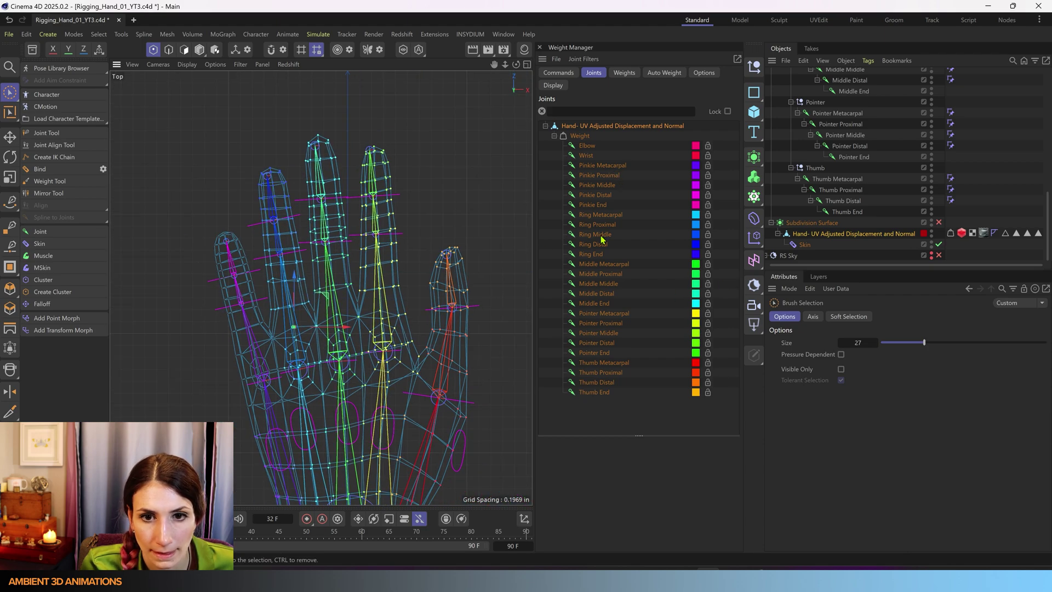
left_click(601, 226)
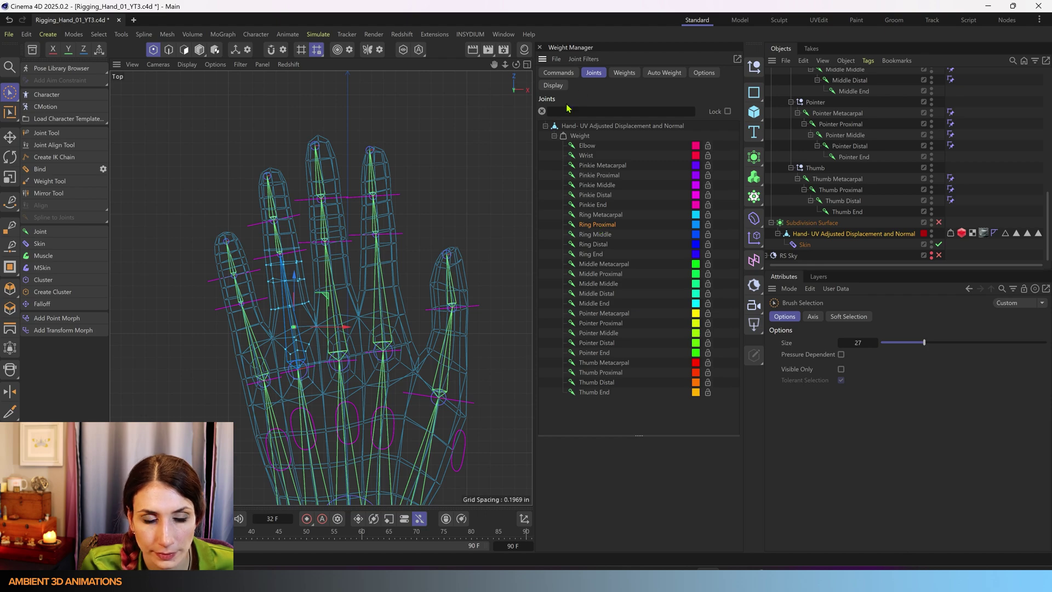
left_click(559, 72)
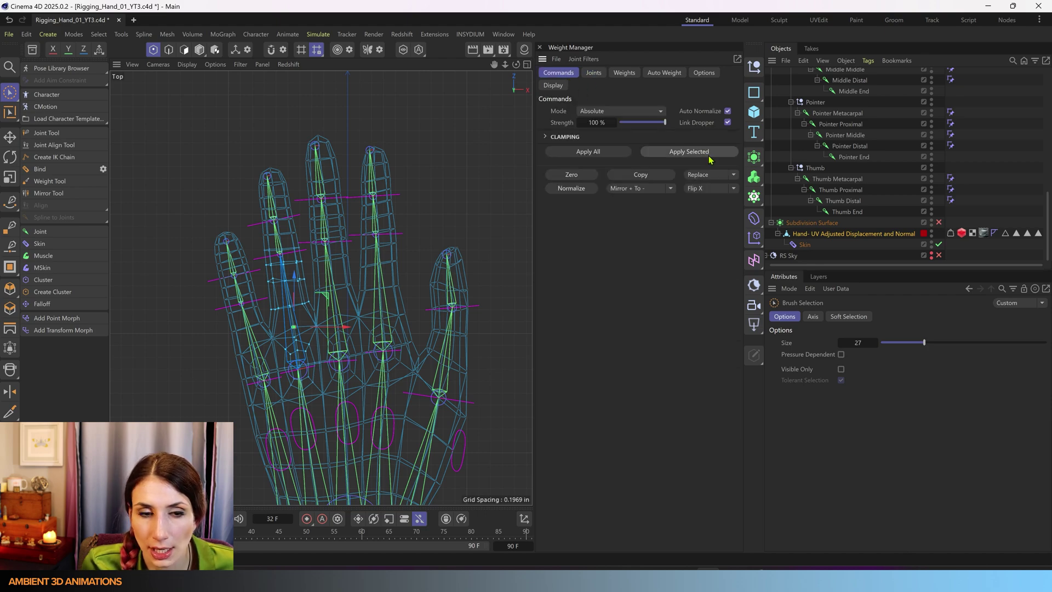
- Save the hand rig scene file
scroll(293, 336, "up", 5)
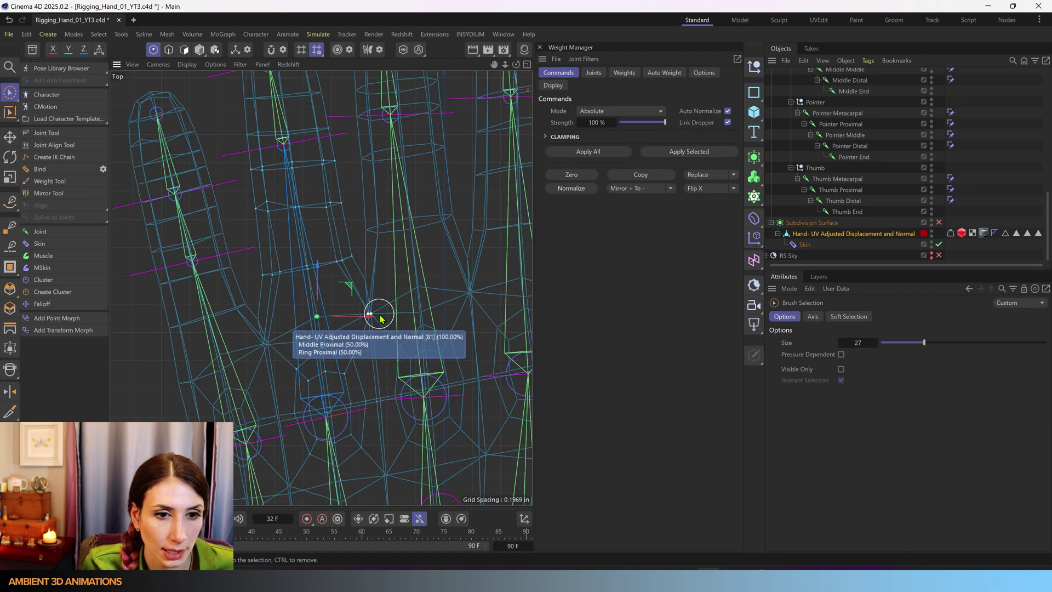
scroll(380, 316, "up", 1)
middle_click_drag(274, 308, 341, 263, "alt")
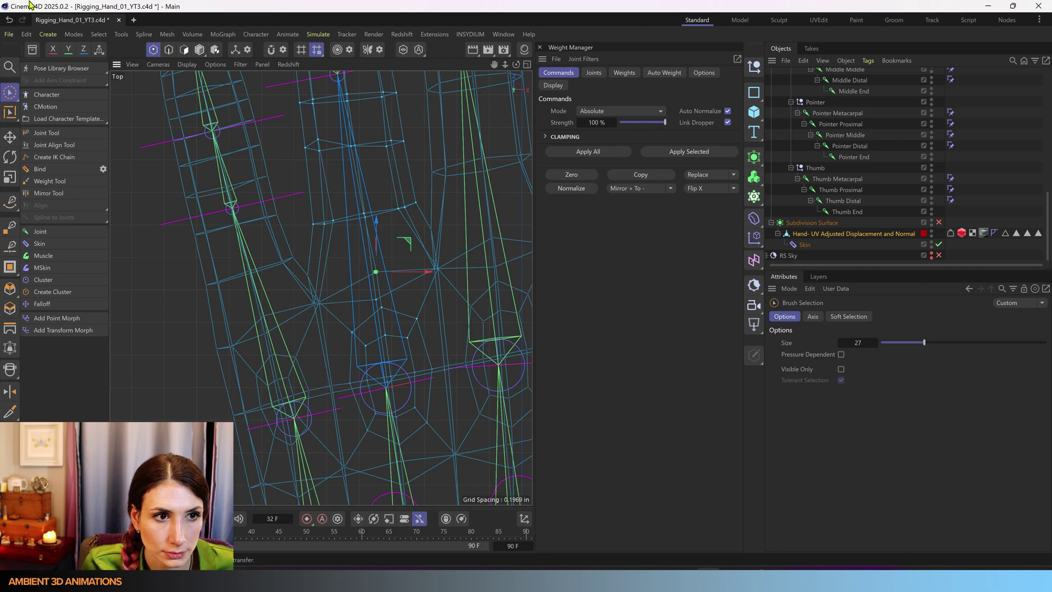
left_click(8, 37)
left_click(38, 170)
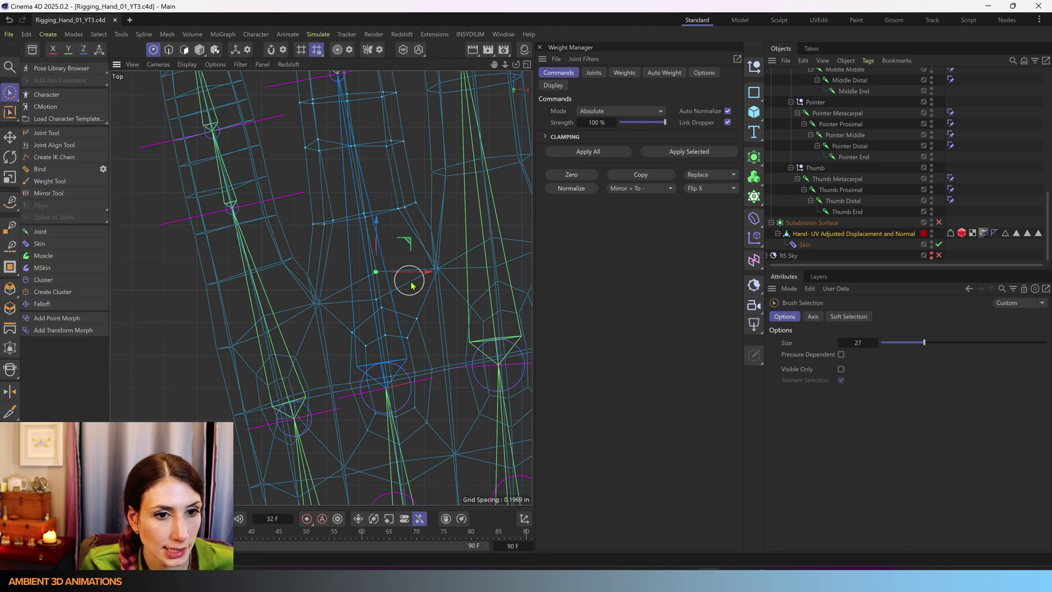
- Select the webbing points between the pinkie and ring fingers and apply Absolute 100% weights for the Pinkie Proximal and Ring Proximal joints
left_click(314, 298)
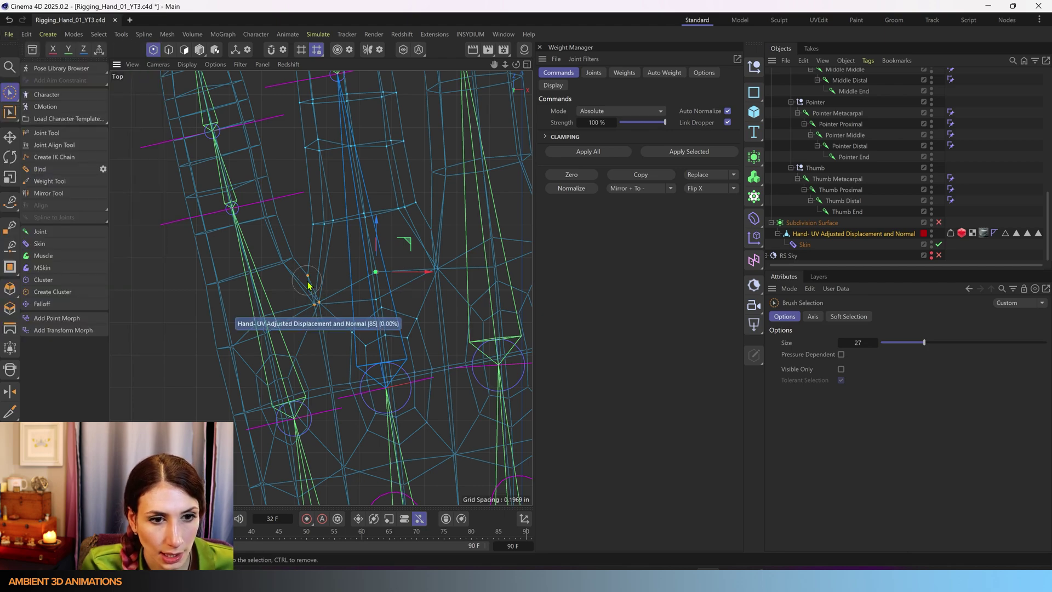
scroll(315, 301, "down", 2)
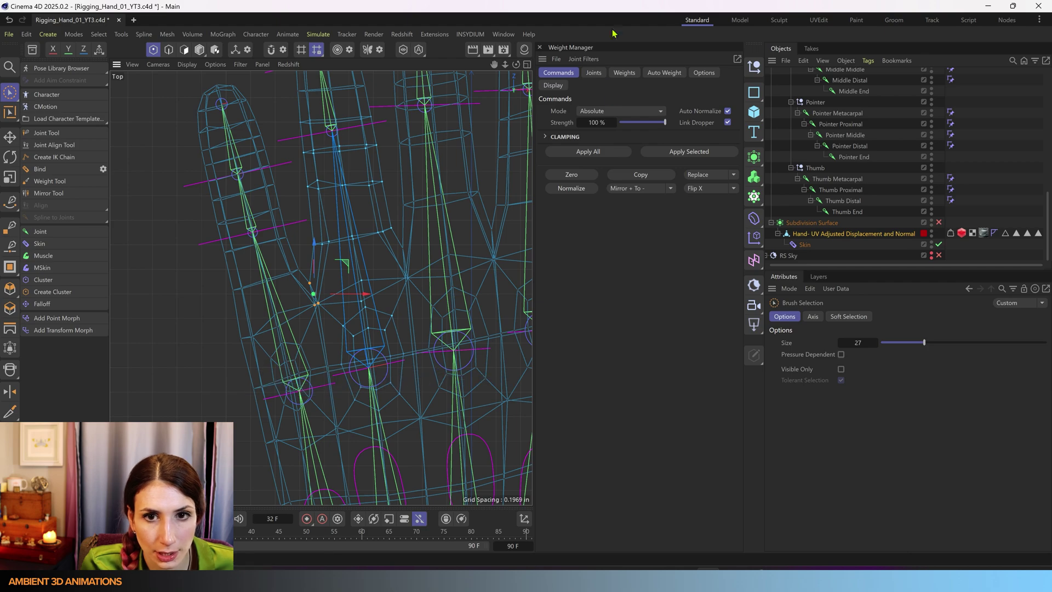
left_click(593, 72)
scroll(356, 255, "down", 3)
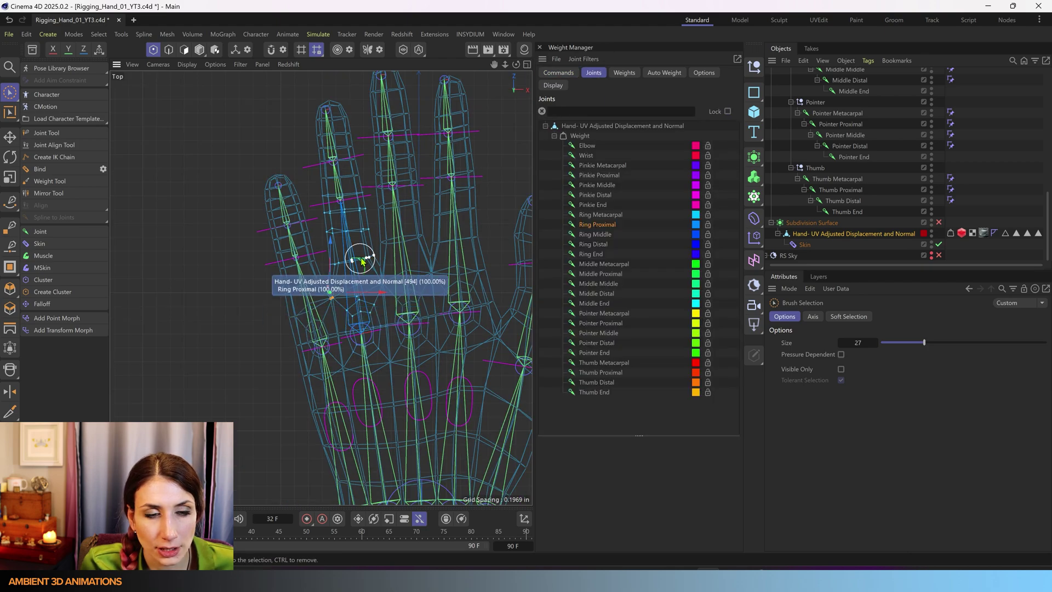
middle_click_drag(363, 260, 352, 290, "alt")
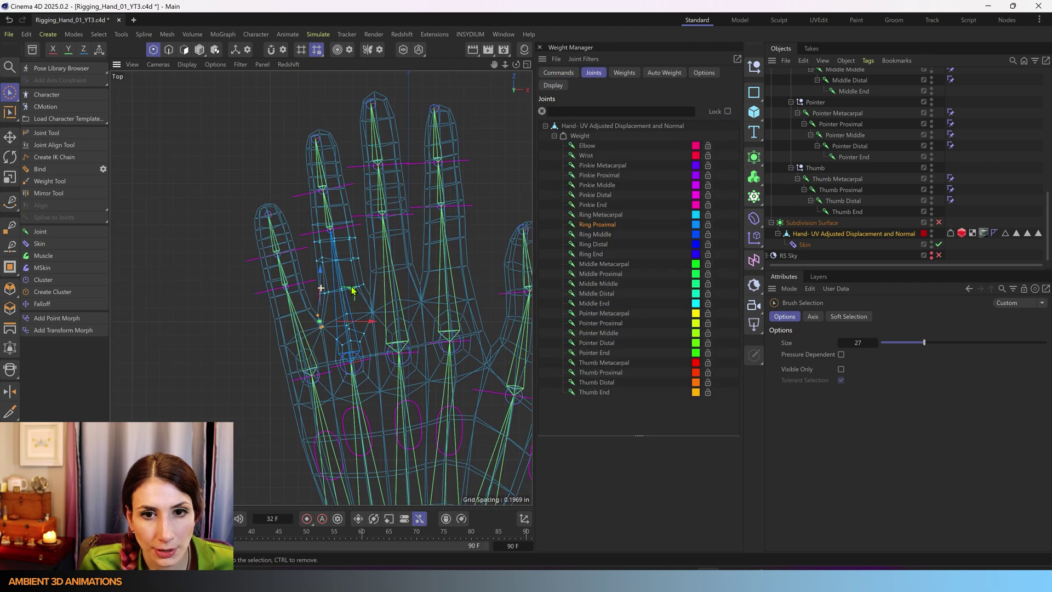
left_click(599, 174, "ctrl")
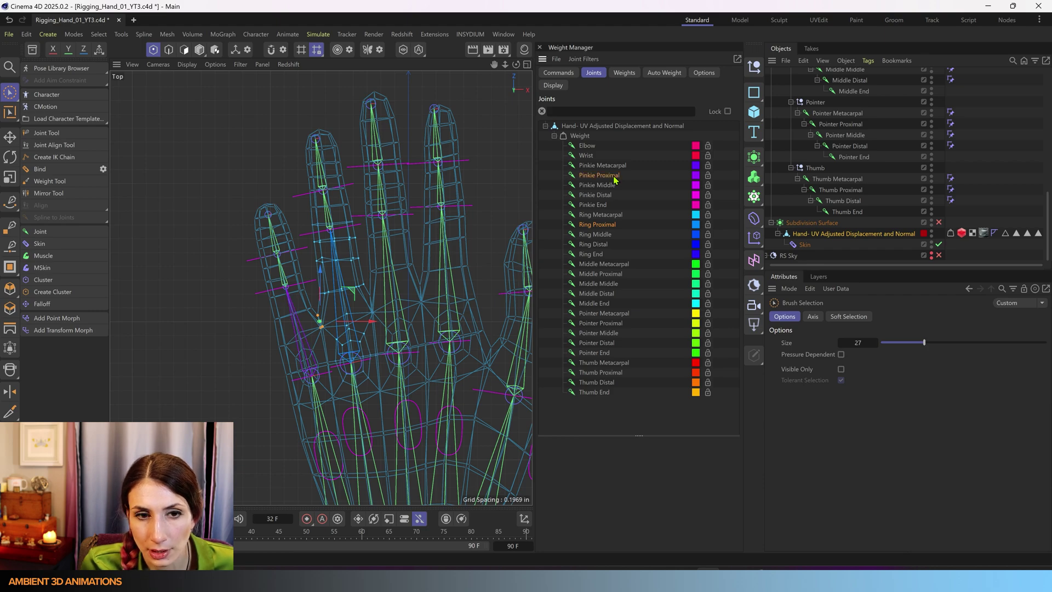
left_click(558, 72)
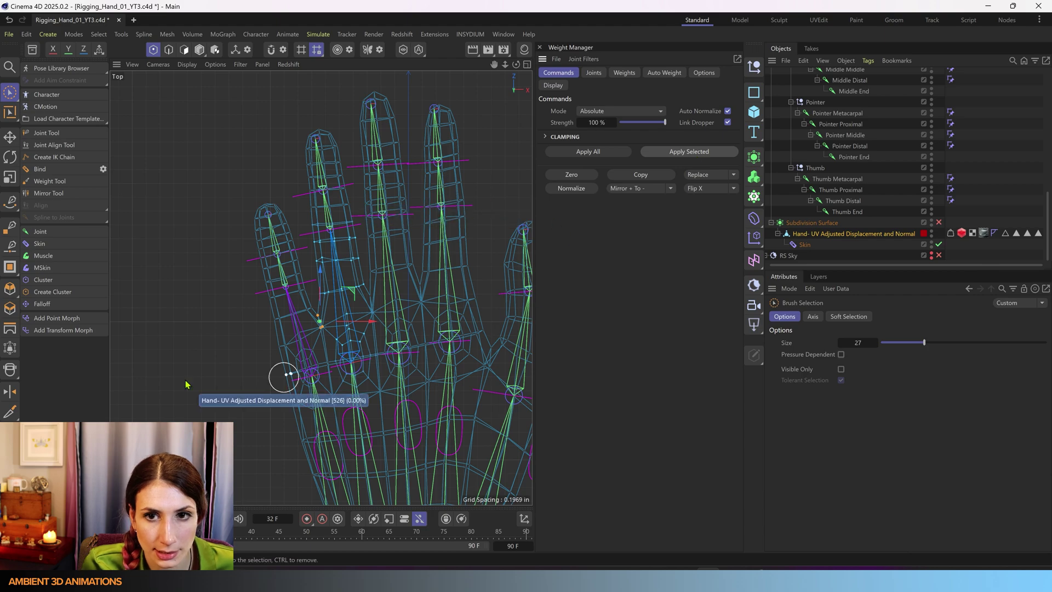
- Brush-select the points along the pinkie's lowest segment and apply Absolute 100% weight for only the Pinkie Proximal joint
scroll(318, 328, "up", 3)
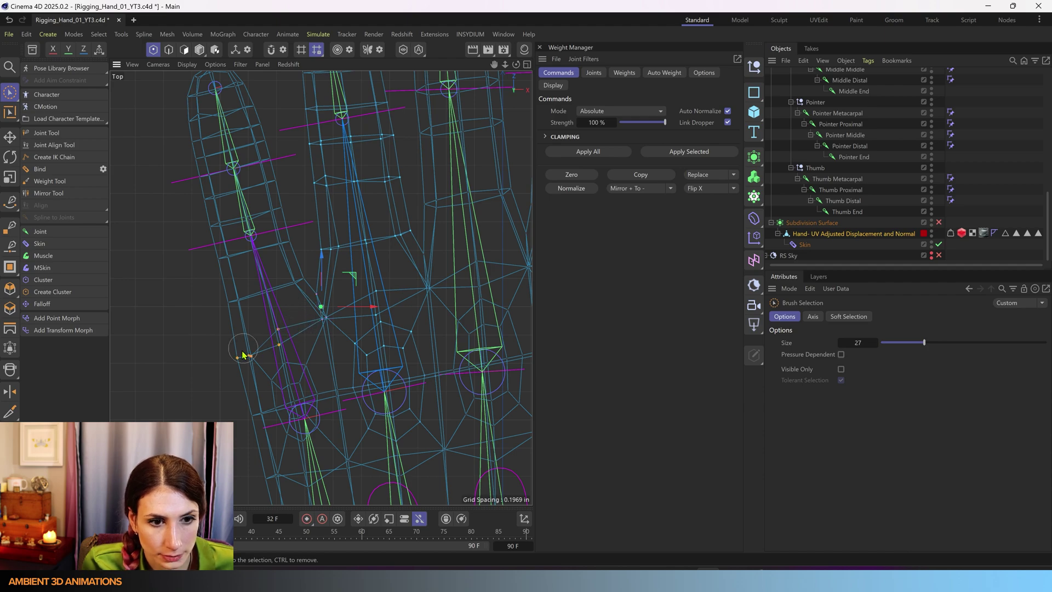
left_click_drag(238, 356, 263, 384)
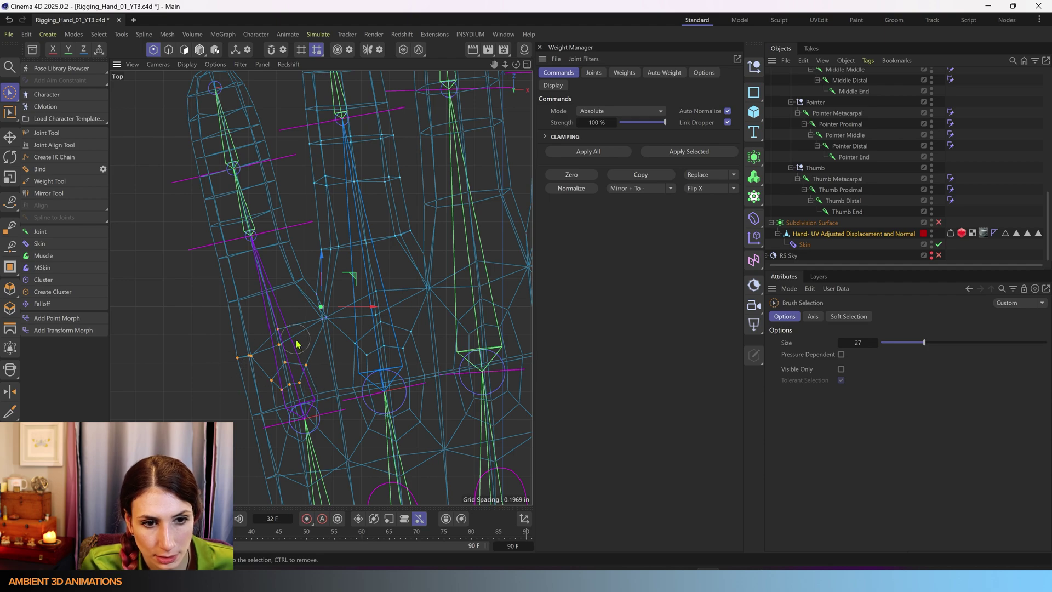
left_click(593, 72)
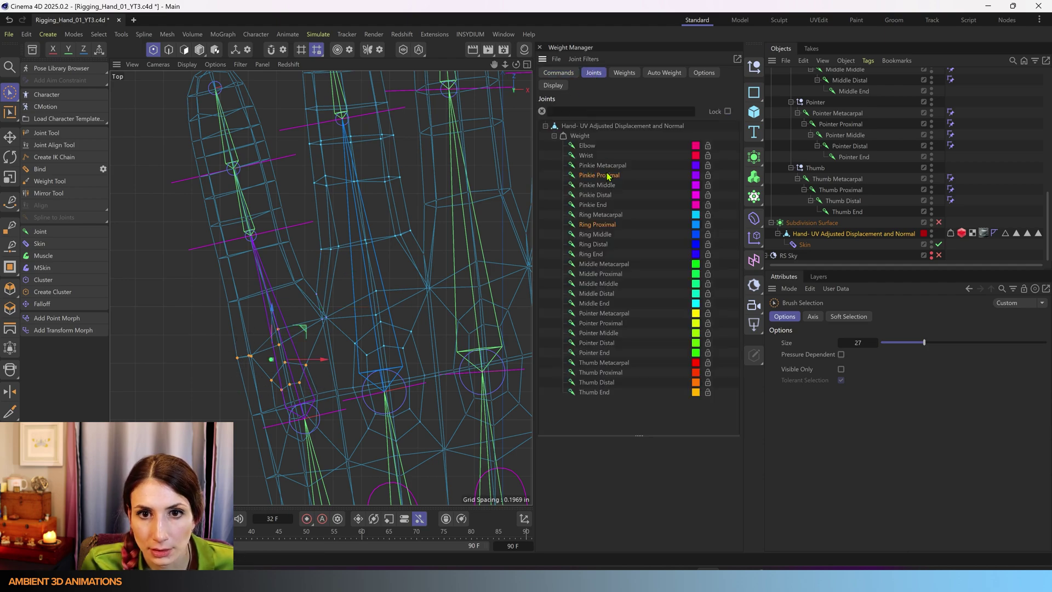
left_click(602, 176)
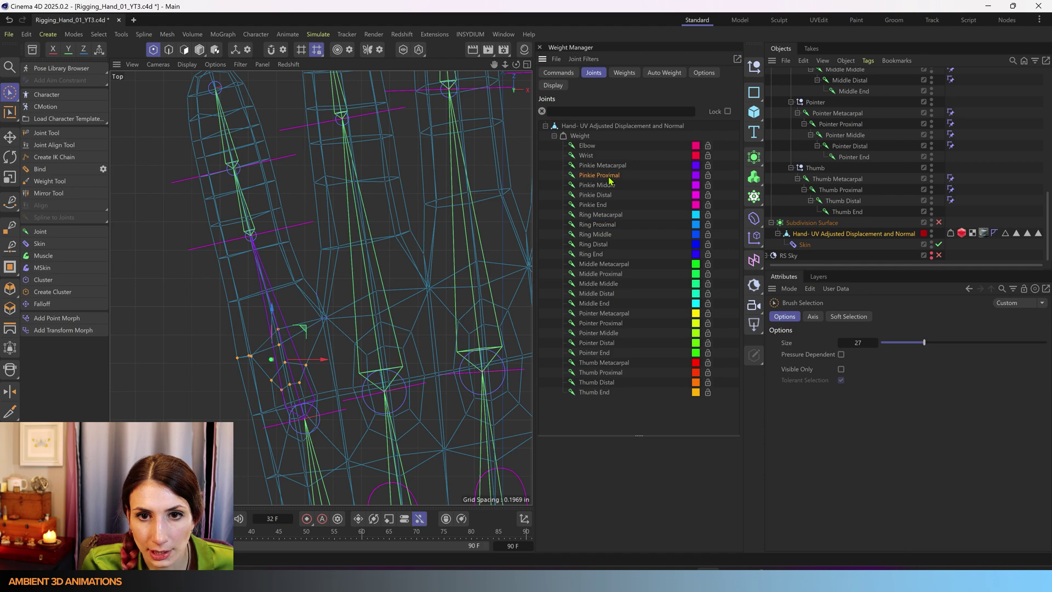
left_click_drag(290, 281, 208, 310, "shift")
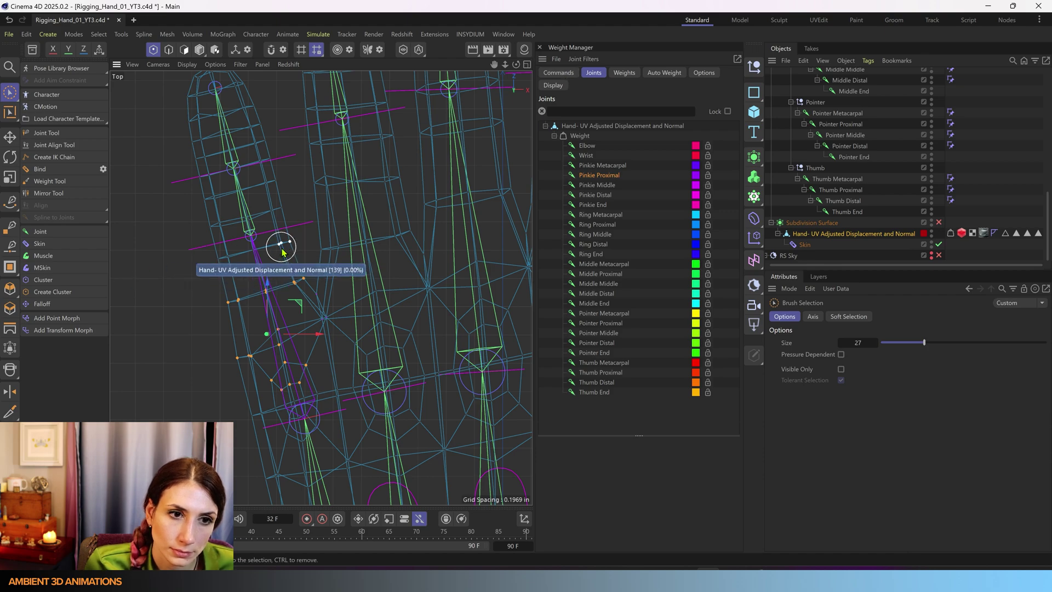
left_click_drag(282, 242, 206, 261, "shift")
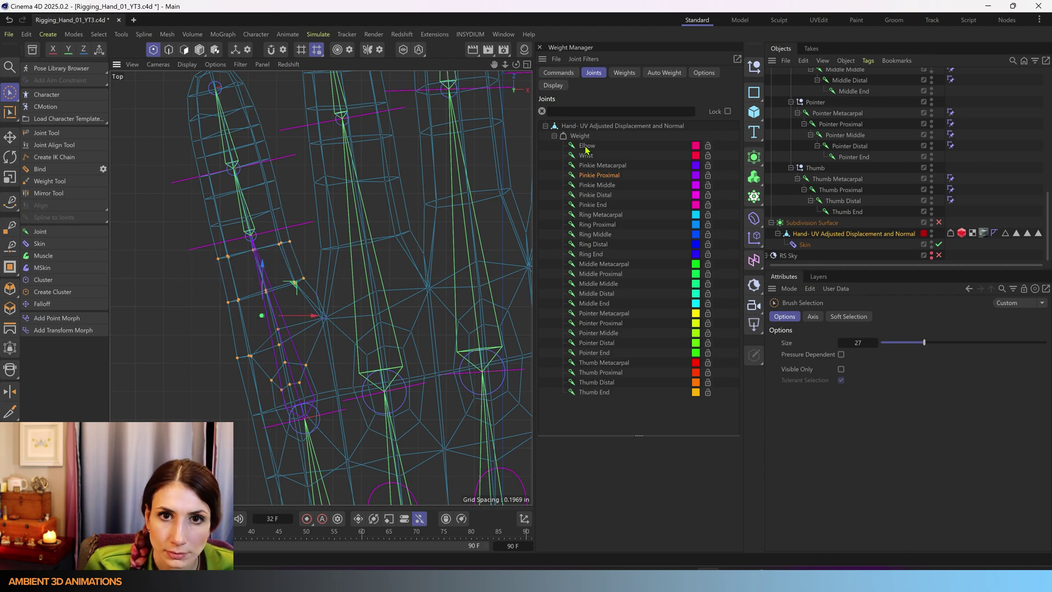
left_click(558, 73)
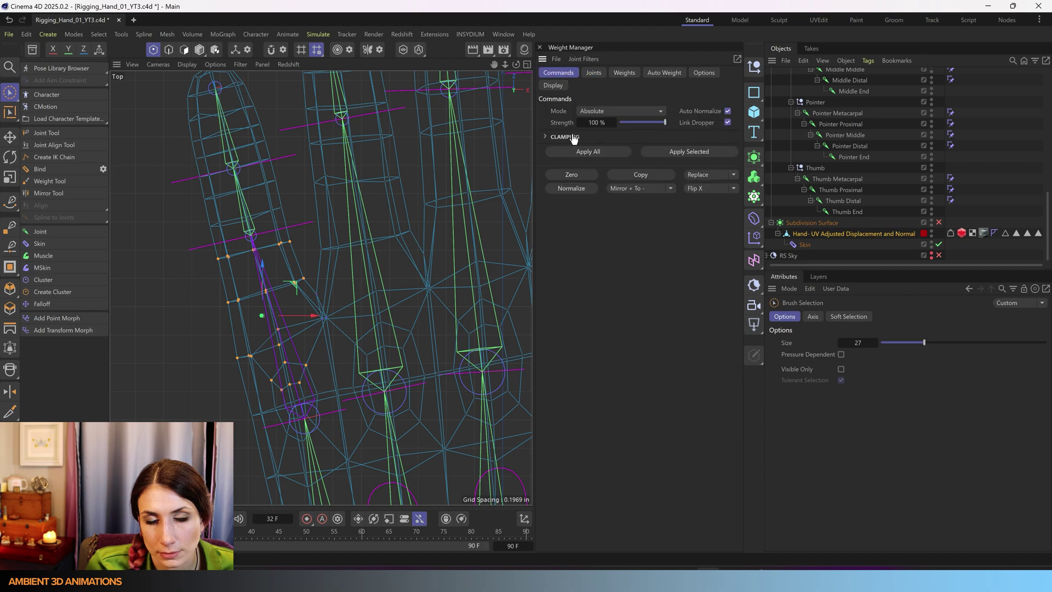
left_click(658, 152)
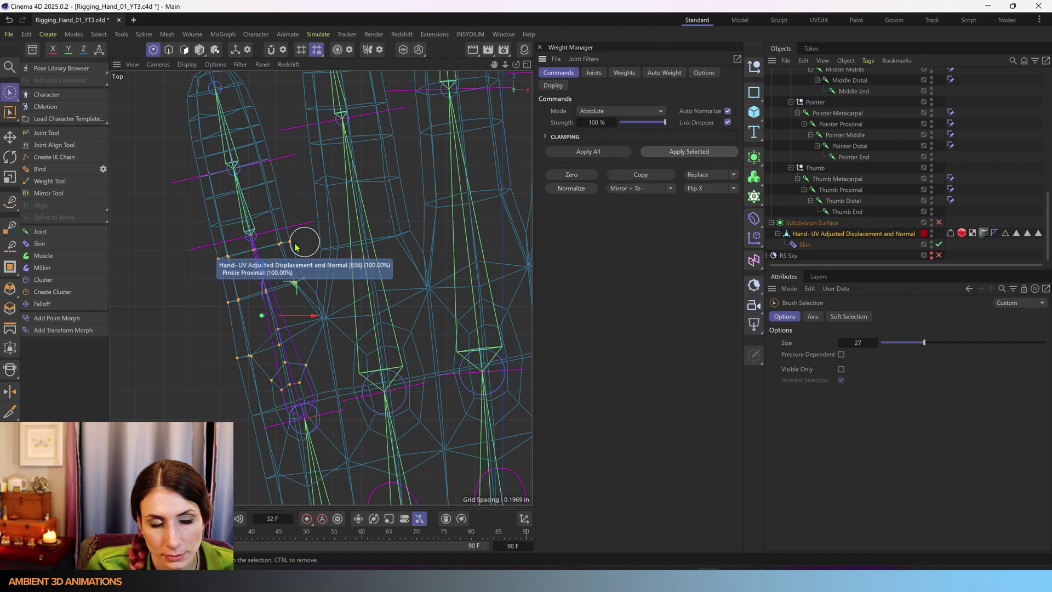
- Select the point row just above the pinkie's first finger joint and apply Absolute 100% weights for Pinkie Proximal and Pinkie Middle
left_click_drag(289, 203, 187, 239)
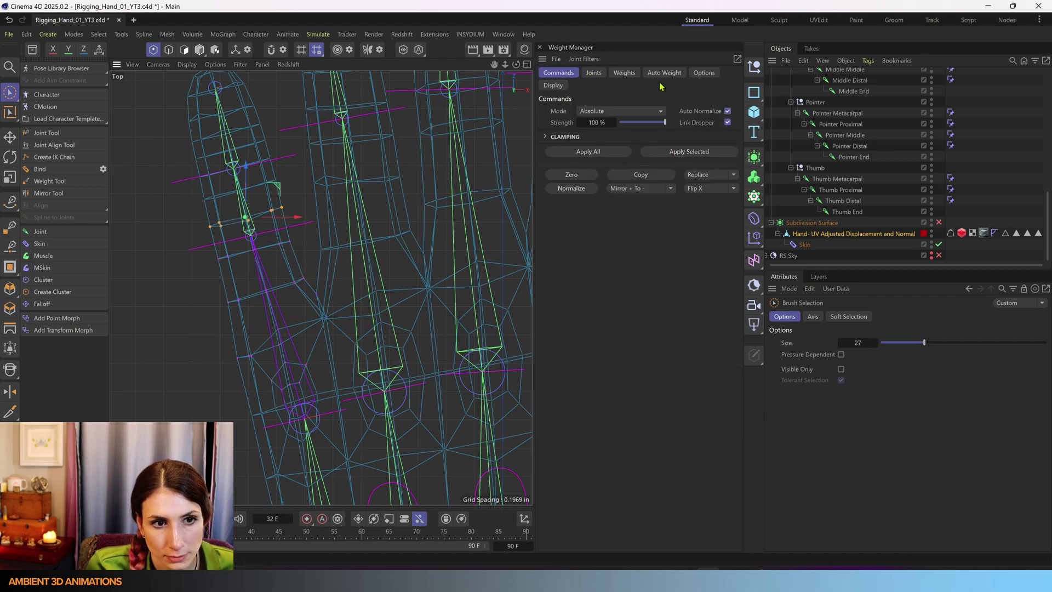
left_click(593, 72)
left_click(598, 185)
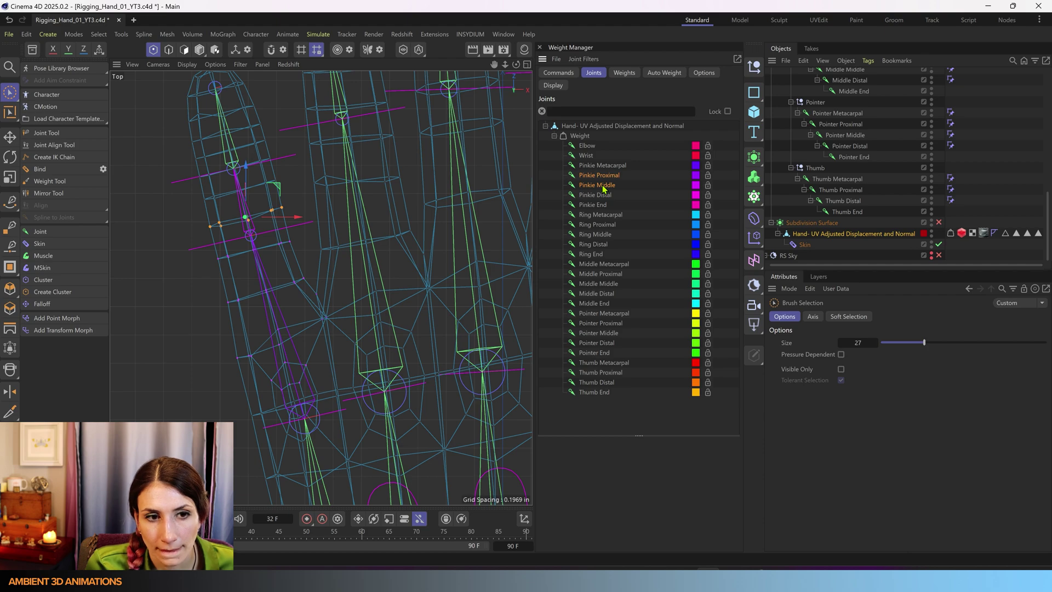
left_click(558, 73)
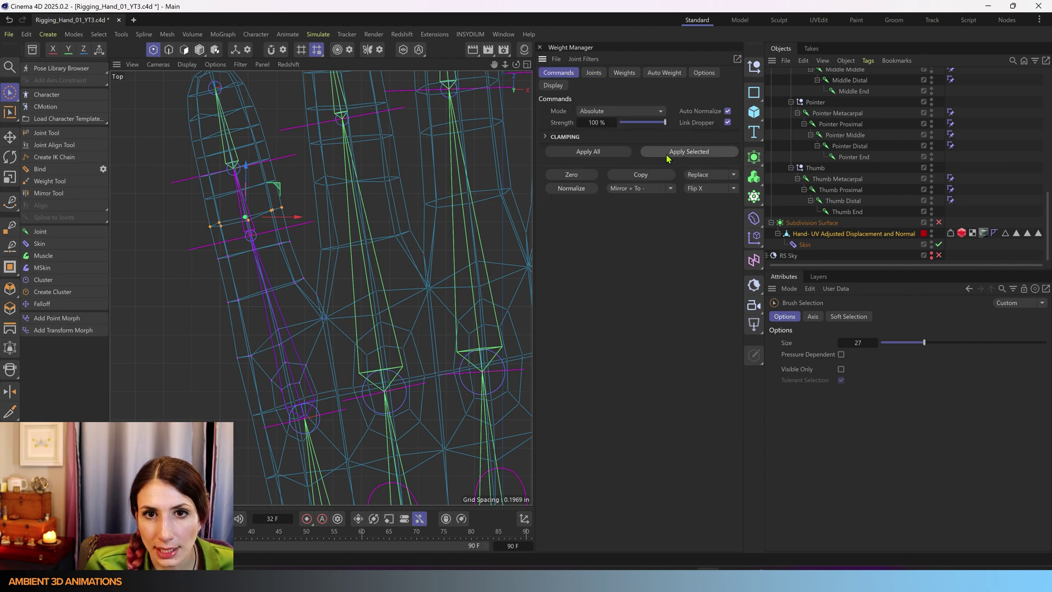
- Select the point row across the pinkie's middle segment and apply Absolute 100% weight for only the Pinkie Middle joint
left_click(263, 185)
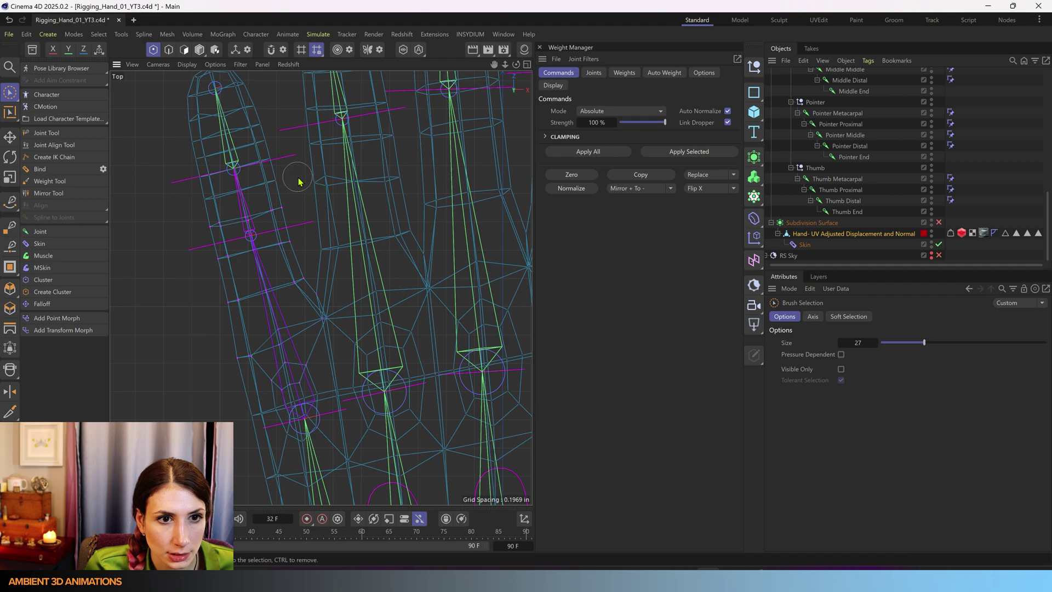
left_click(277, 186)
left_click(207, 204, "shift")
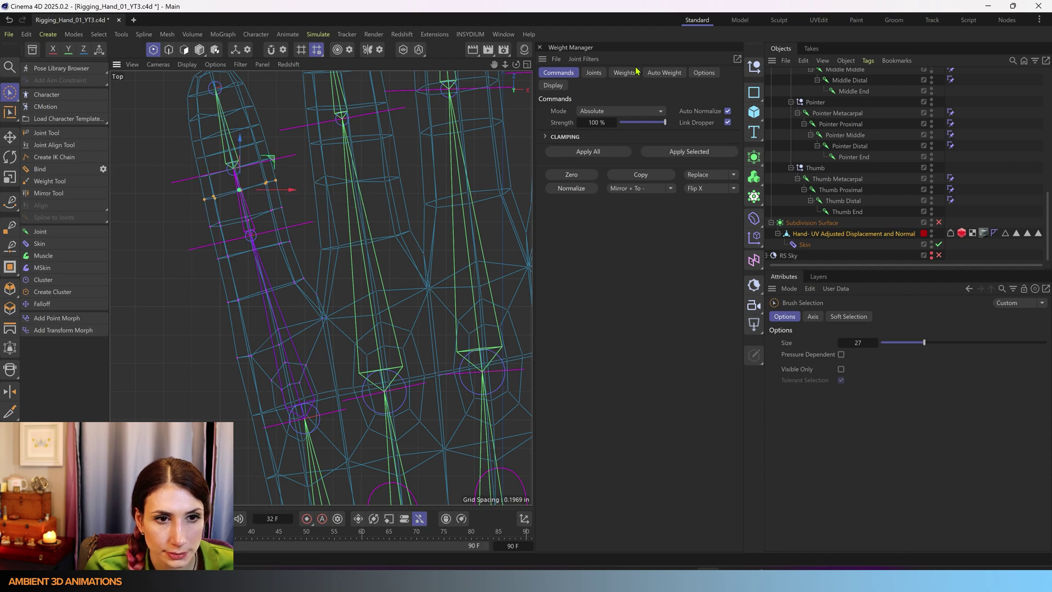
left_click(596, 75)
left_click(608, 187)
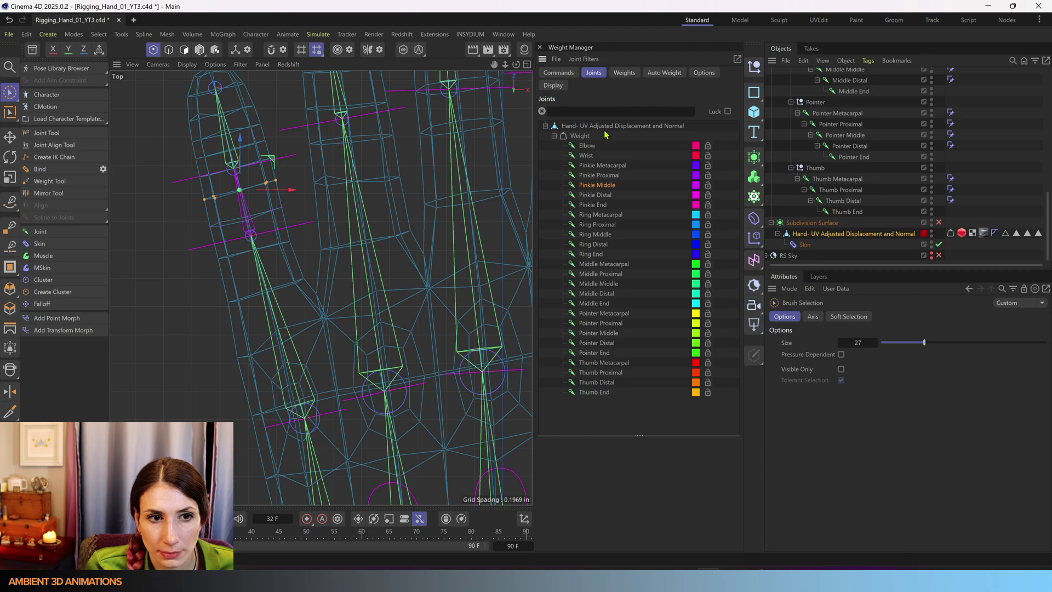
left_click(599, 176)
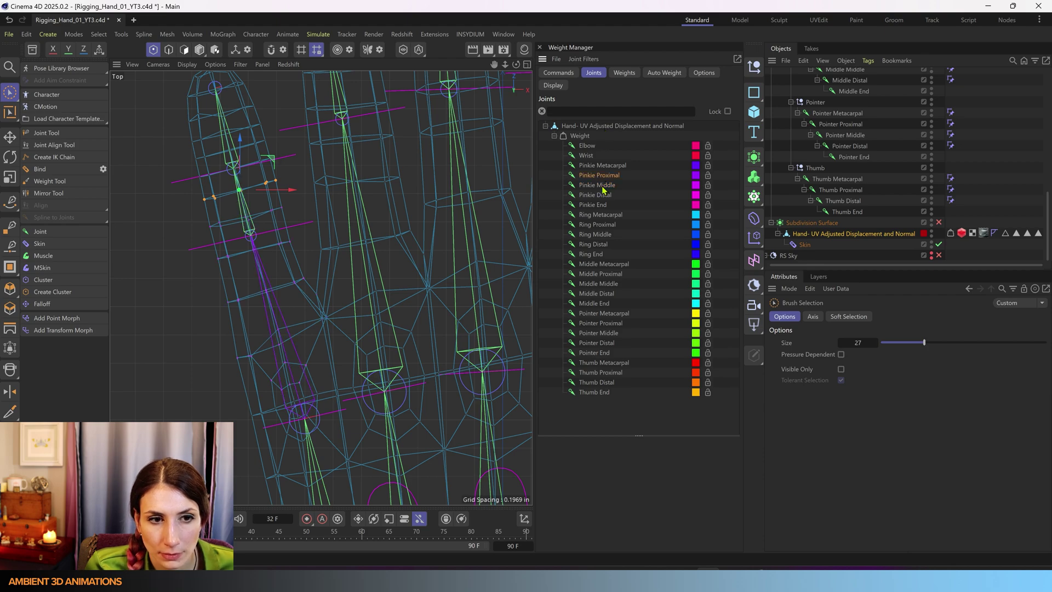
left_click(602, 186)
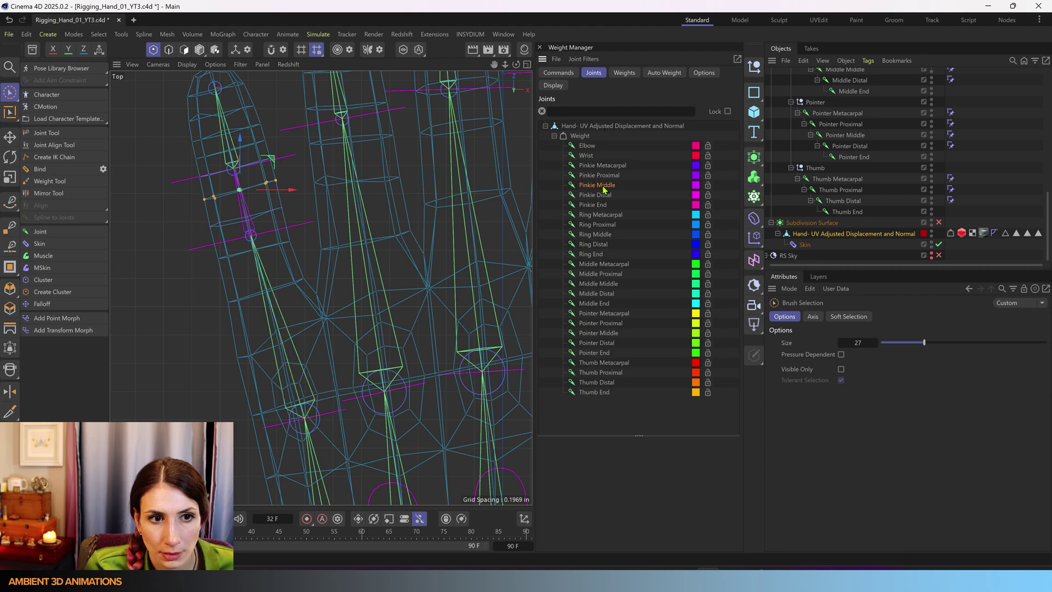
left_click(559, 73)
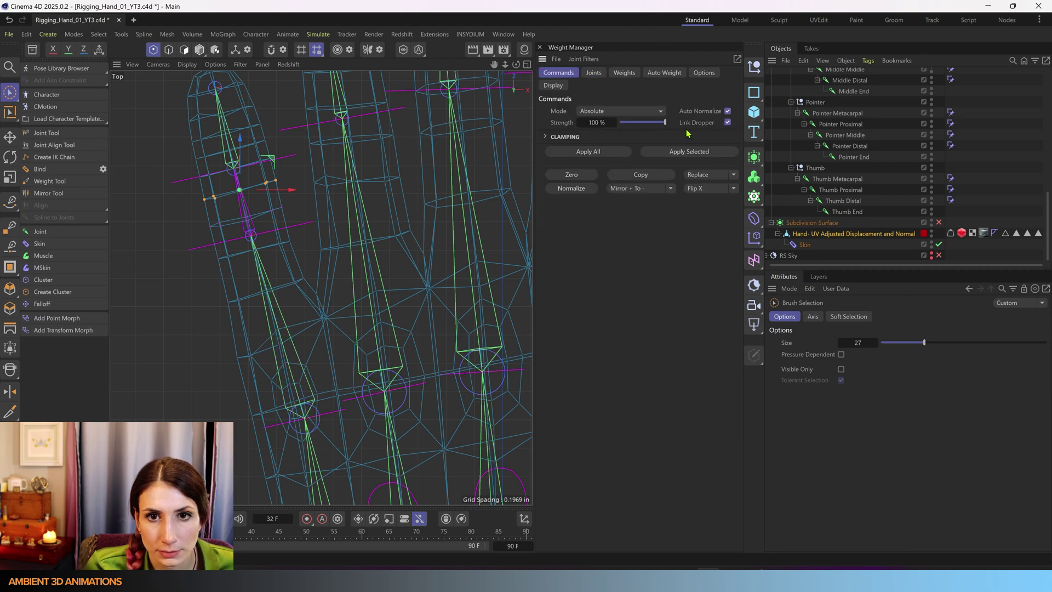
- Reduce the selection brush size to 18 and weight the pinkie's upper joint row to Pinkie Middle and Pinkie Distal at Absolute 100%
left_click(595, 75)
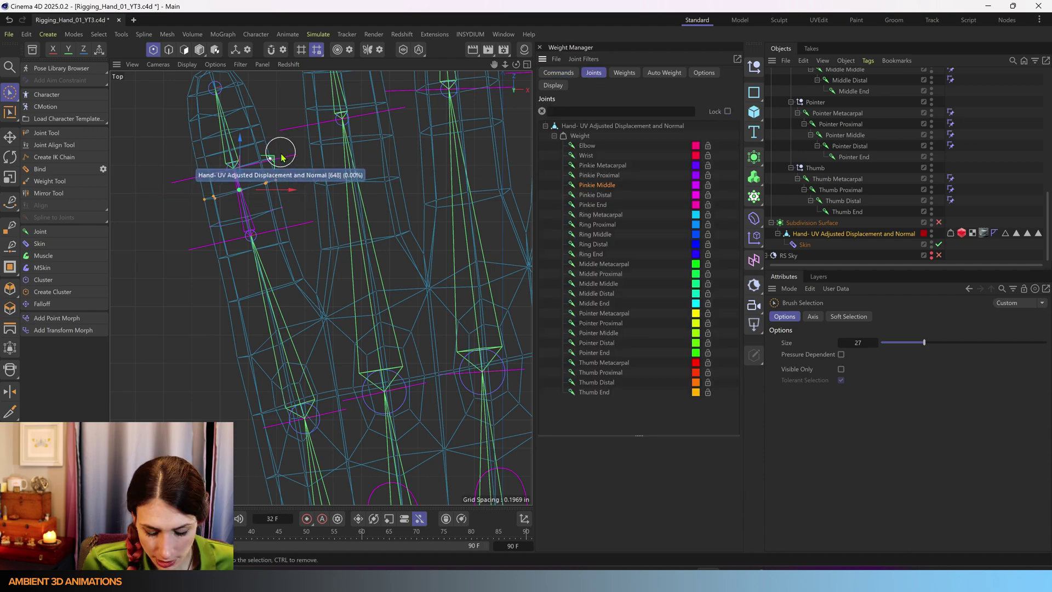
middle_click_drag(281, 155, 279, 160)
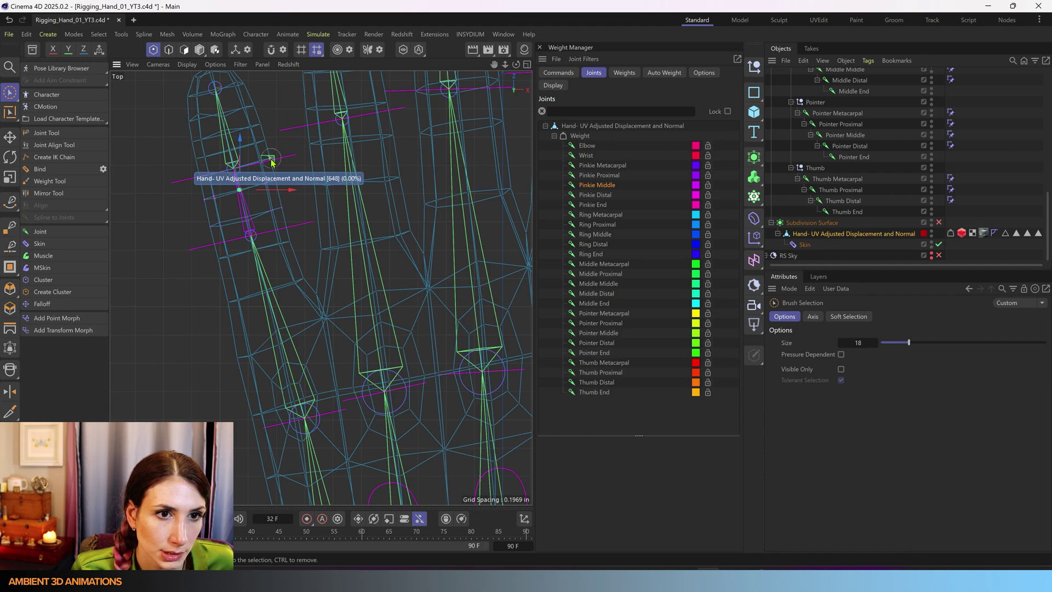
left_click(601, 199)
left_click(558, 72)
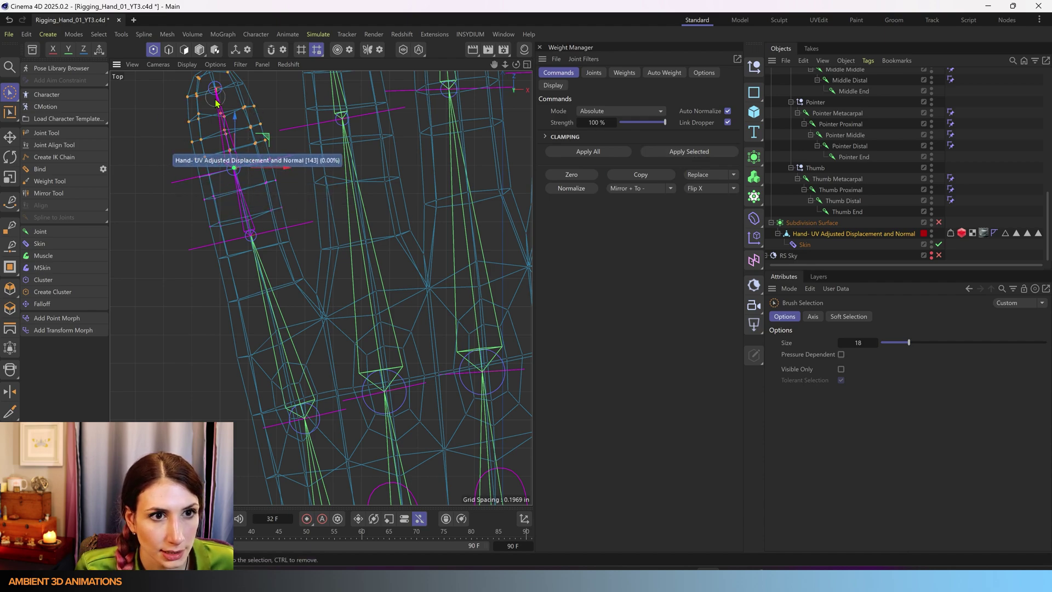
- Brush-select all the pinkie's fingertip points and apply Absolute 100% weight for only the Pinkie Distal joint
middle_click_drag(221, 75, 225, 117, "alt")
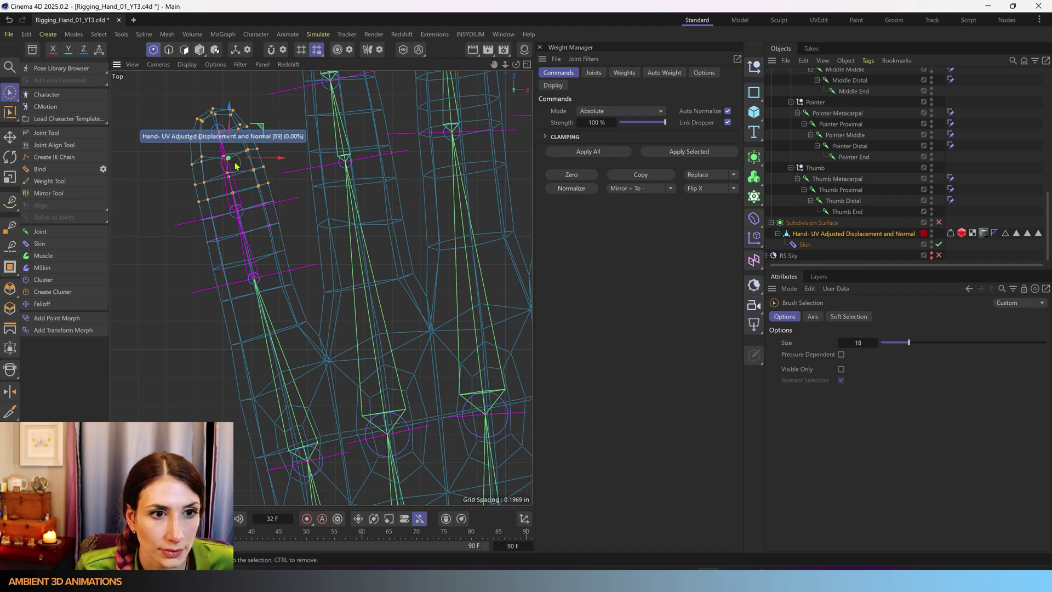
left_click(594, 73)
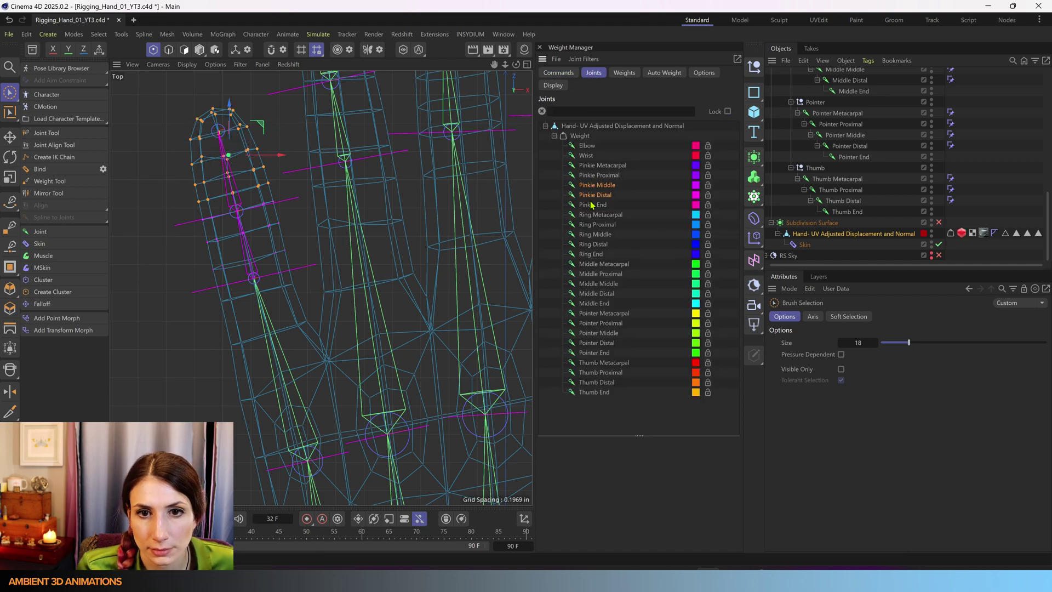
left_click(558, 72)
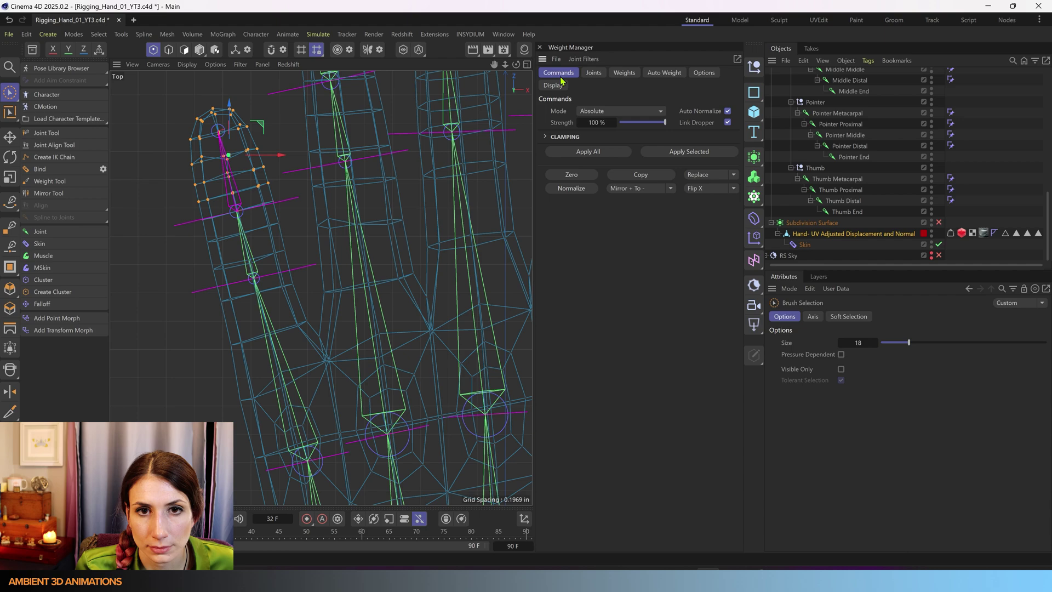
left_click(701, 156)
- Brush-select the points around the pinkie's base knuckle, enlarging the brush to 58, and apply Absolute 100% weights for Pinkie Metacarpal and Pinkie Proximal
scroll(279, 366, "down", 1)
scroll(278, 365, "down", 1)
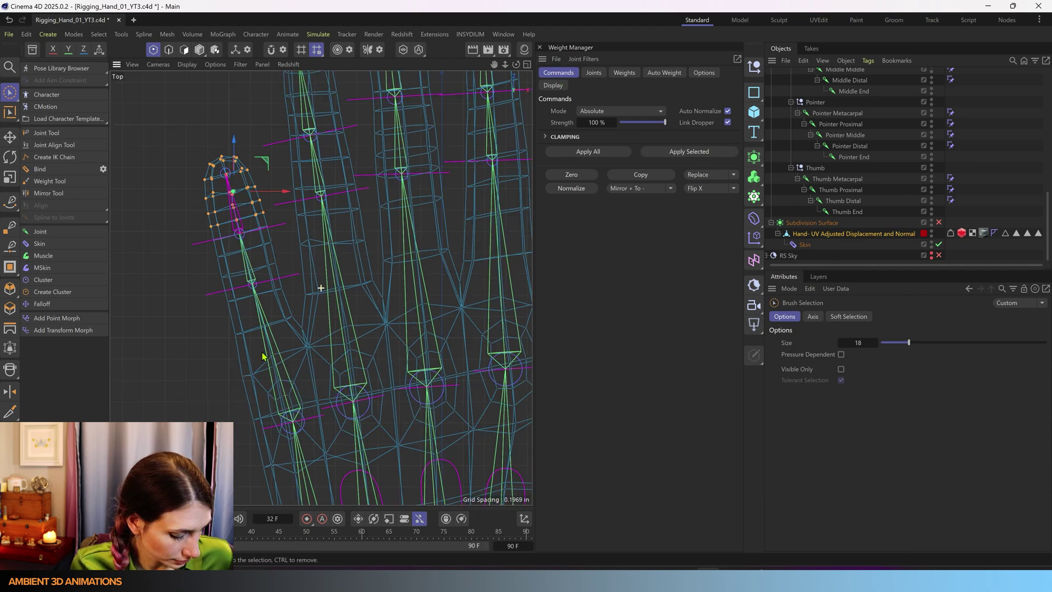
middle_click_drag(263, 356, 268, 243, "alt")
scroll(298, 274, "up", 3)
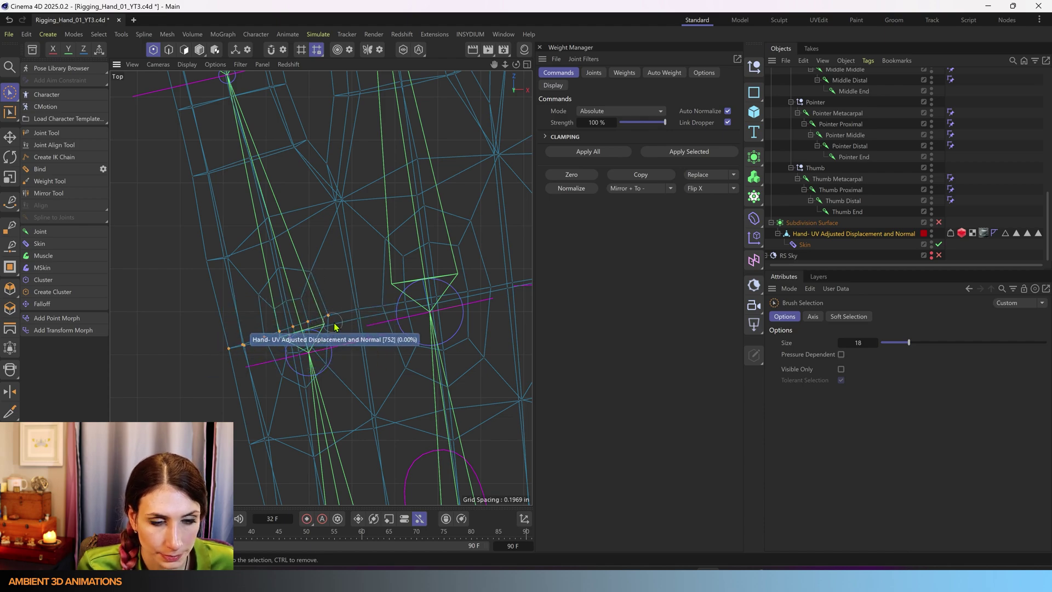
key("bracketright")
key("bracketright")
key("bracketright")
key("bracketright")
key("bracketright")
key("bracketright")
key("bracketright")
key("bracketright")
key("bracketright")
key("bracketright")
key("bracketright")
key("bracketright")
key("bracketright")
key("bracketright")
key("bracketright")
key("bracketright")
key("bracketright")
key("bracketright")
key("bracketright")
key("bracketright")
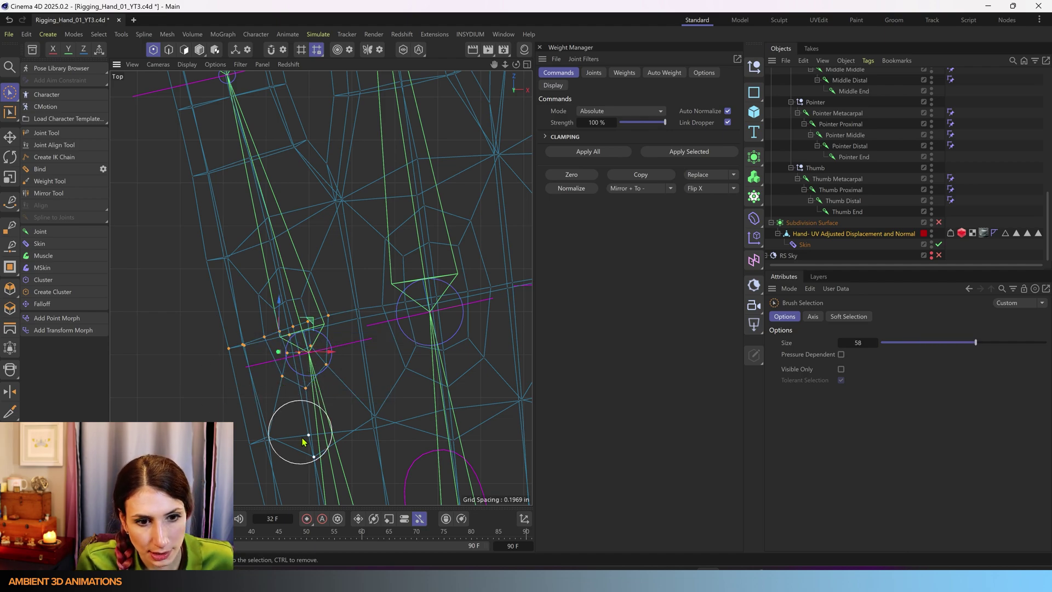
mouse_move(256, 437)
left_mouse_down("shift")
mouse_move(342, 425)
mouse_move(282, 449)
left_mouse_up("shift")
scroll(282, 453, "down", 1)
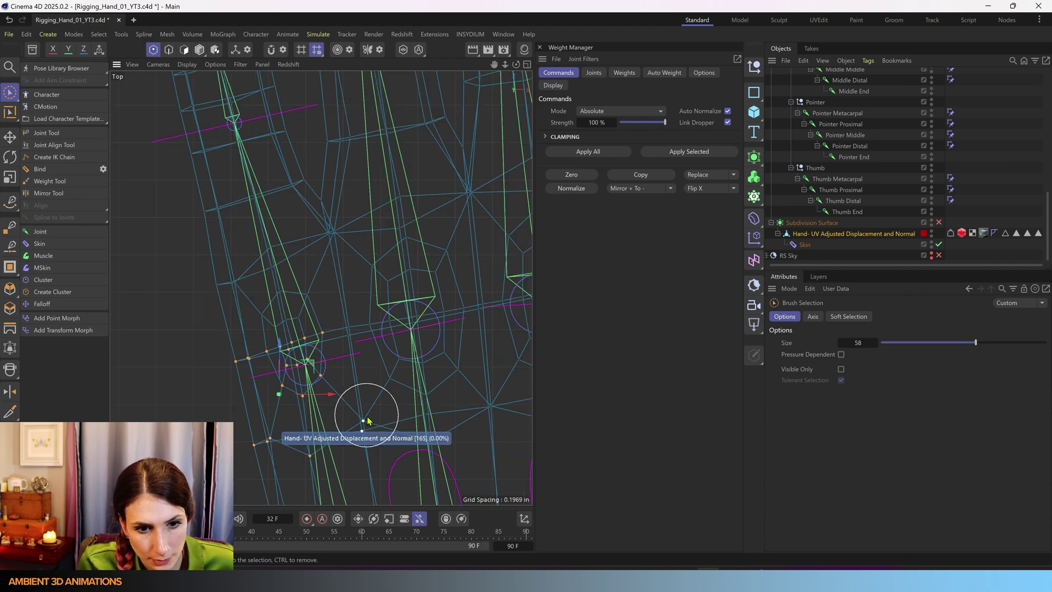
middle_click_drag(370, 437, 316, 280, "alt")
scroll(270, 273, "down", 2)
scroll(329, 347, "down", 1)
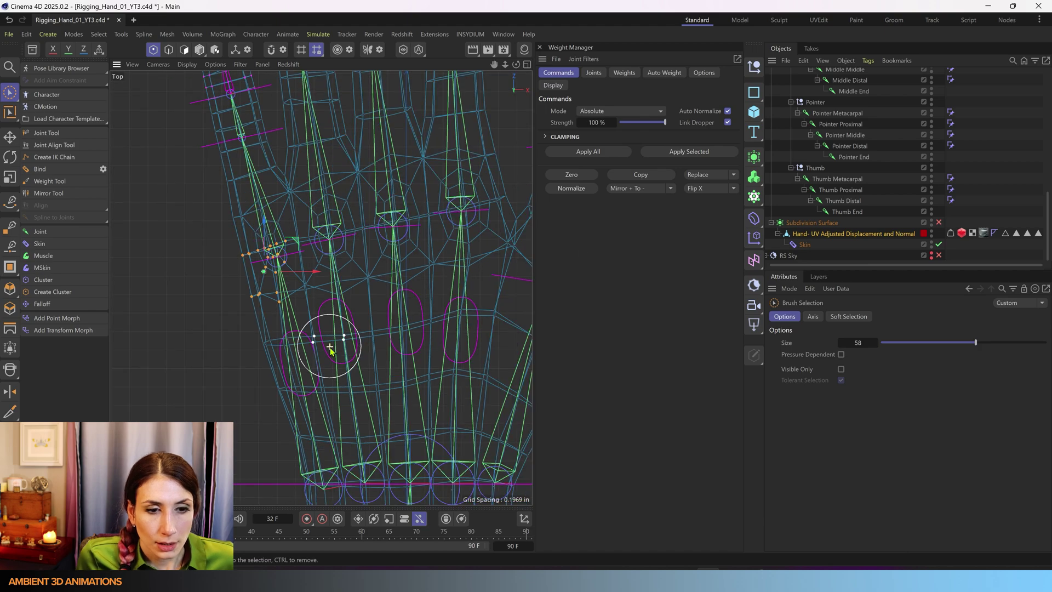
left_click(594, 74)
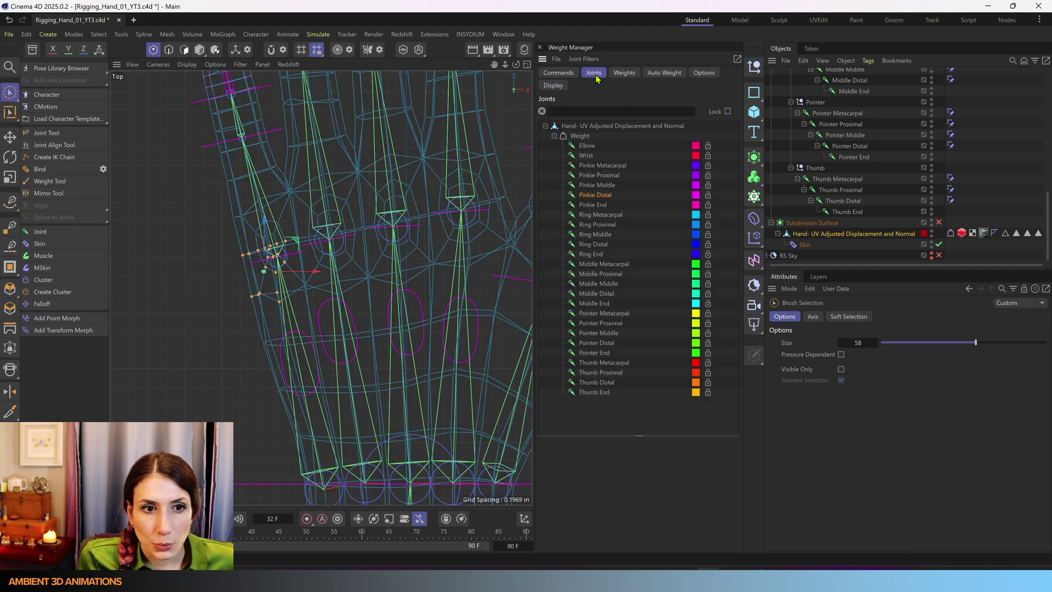
left_click(609, 167)
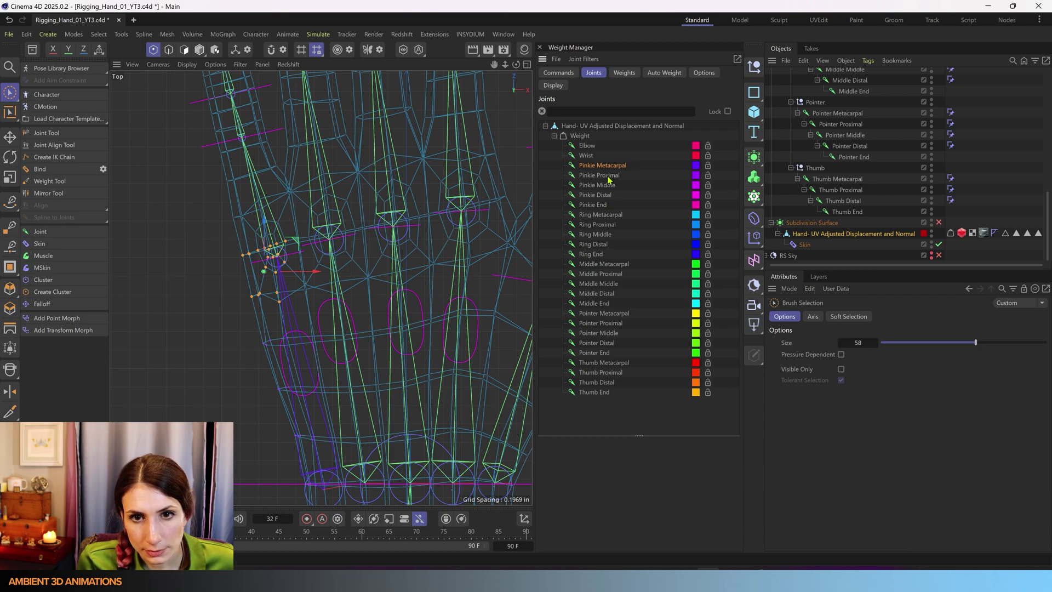
left_click(608, 176, "shift")
left_click(558, 72)
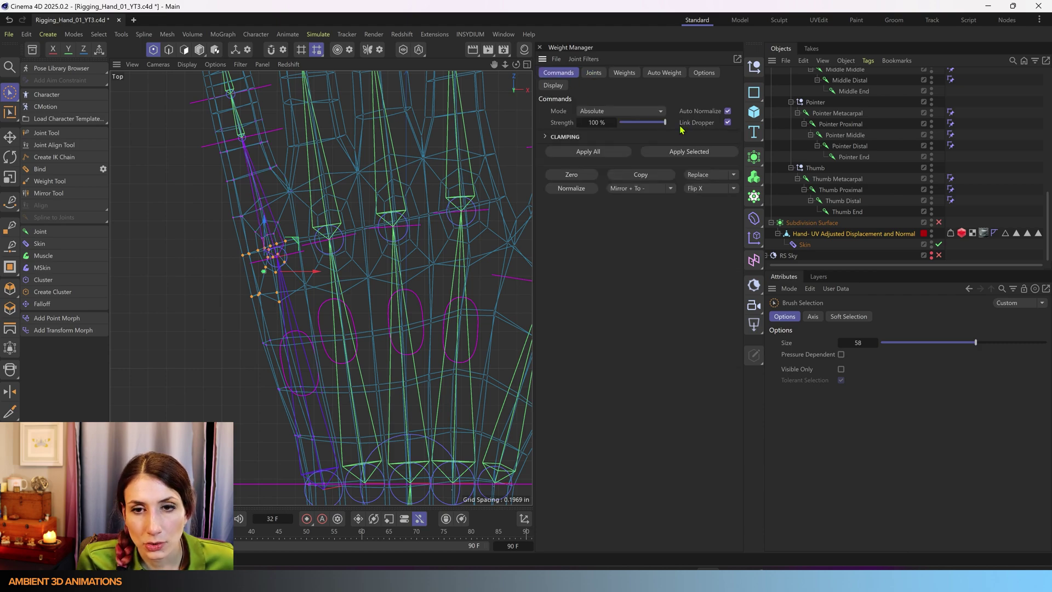
left_click(693, 155)
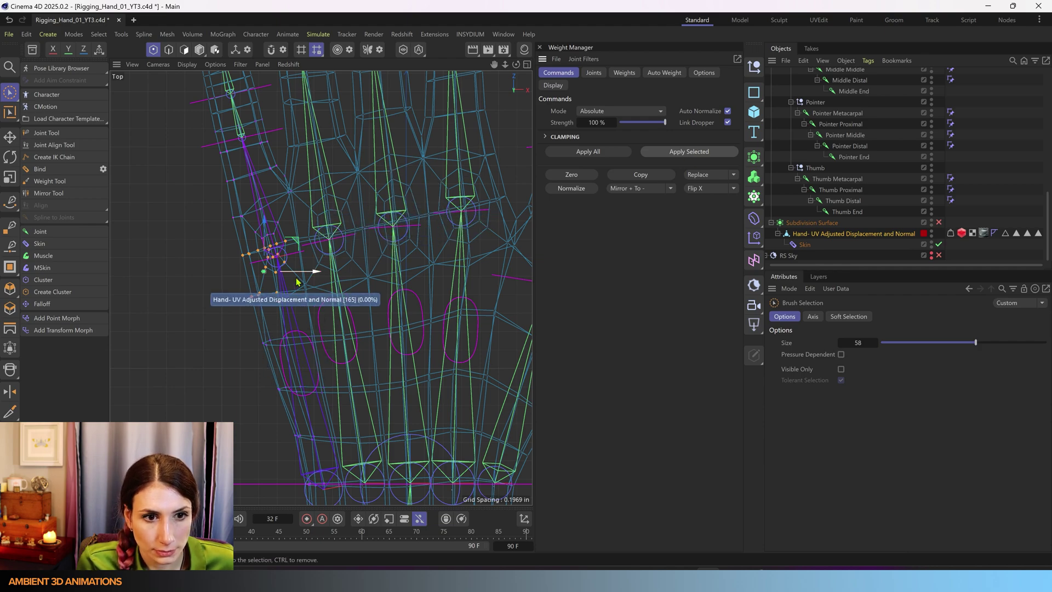
- Weight the palm points between the pinkie and ring knuckles at Absolute 100% for both fingers' Metacarpal and Proximal joints, and save the project
scroll(318, 295, "up", 3)
left_click(321, 302)
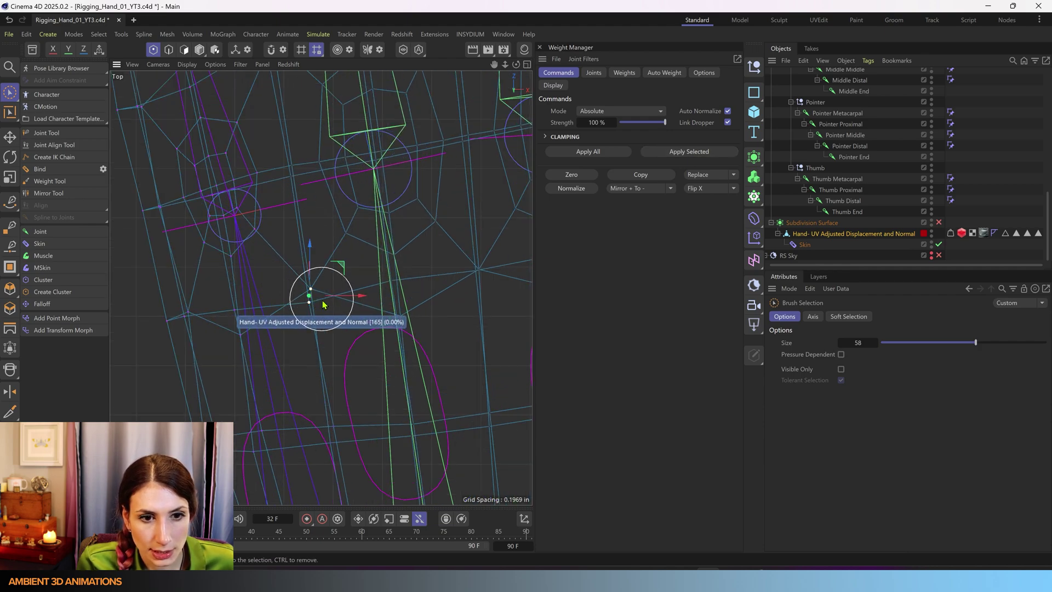
scroll(322, 302, "down", 3)
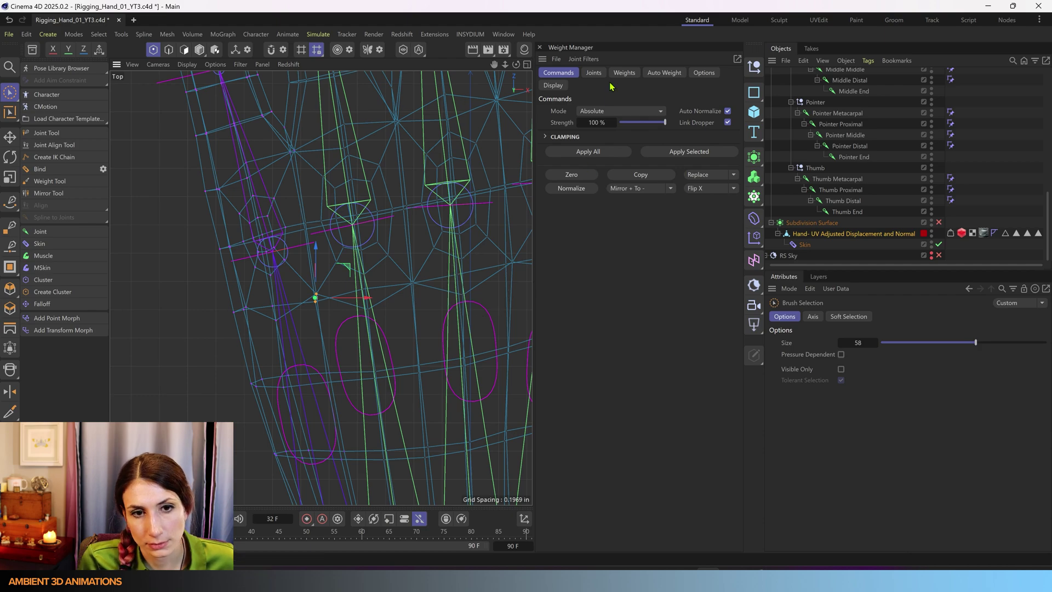
left_click(591, 73)
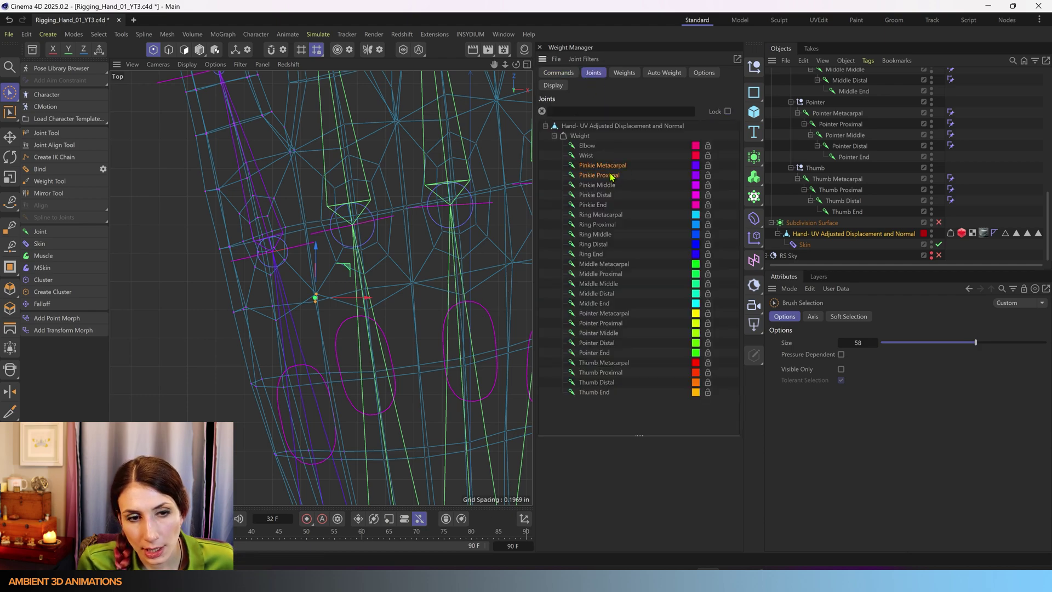
left_click(606, 225, "ctrl")
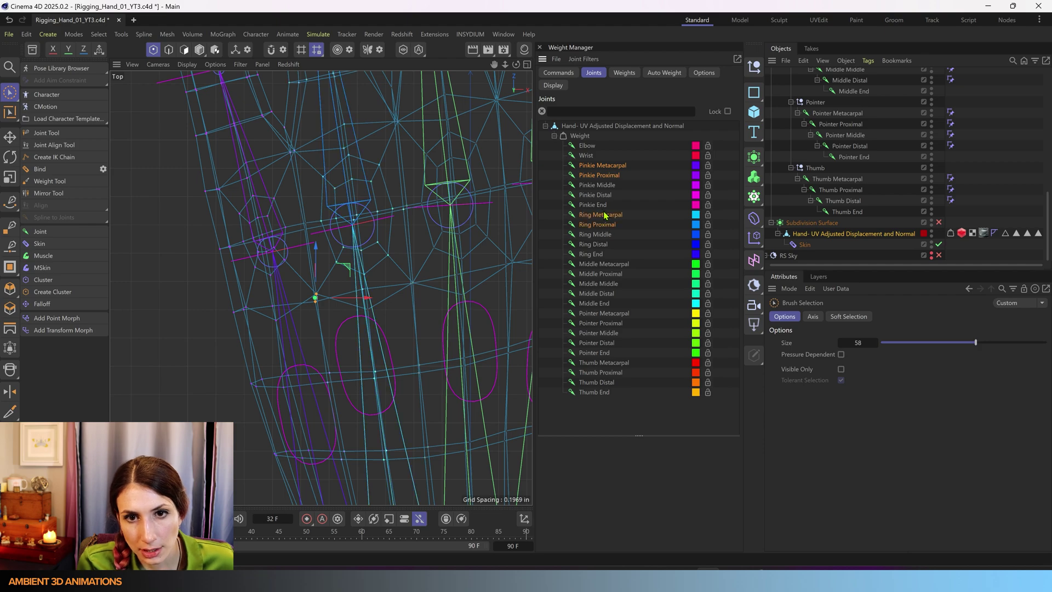
scroll(274, 232, "down", 5)
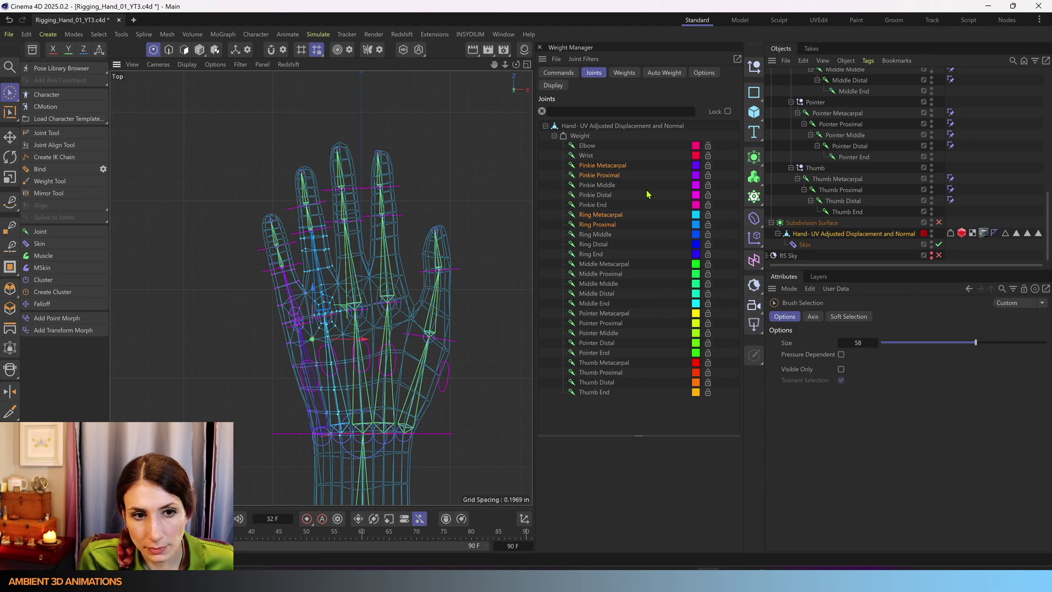
left_click(558, 72)
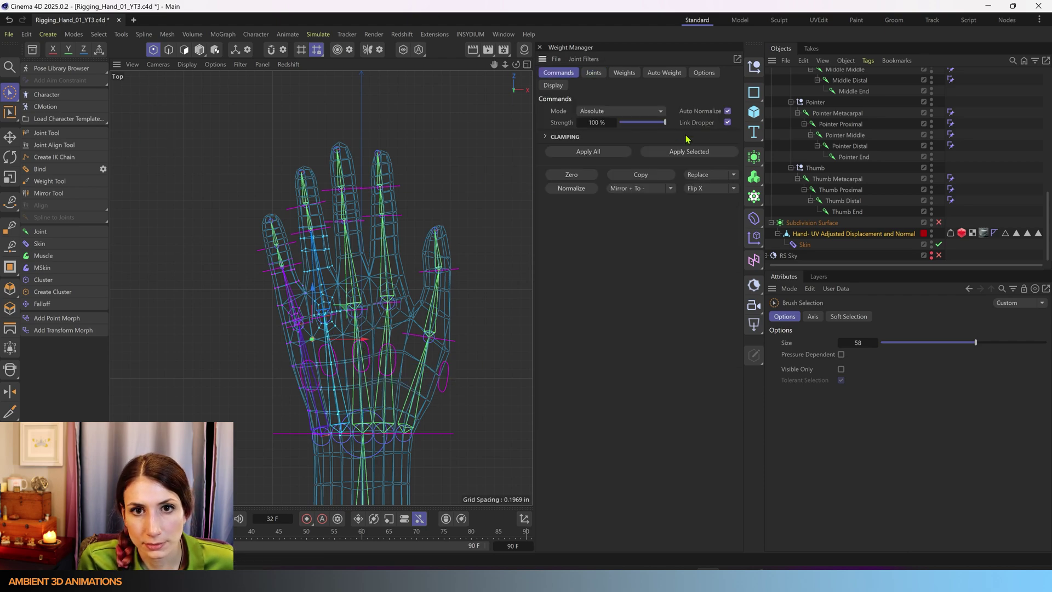
left_click(693, 152)
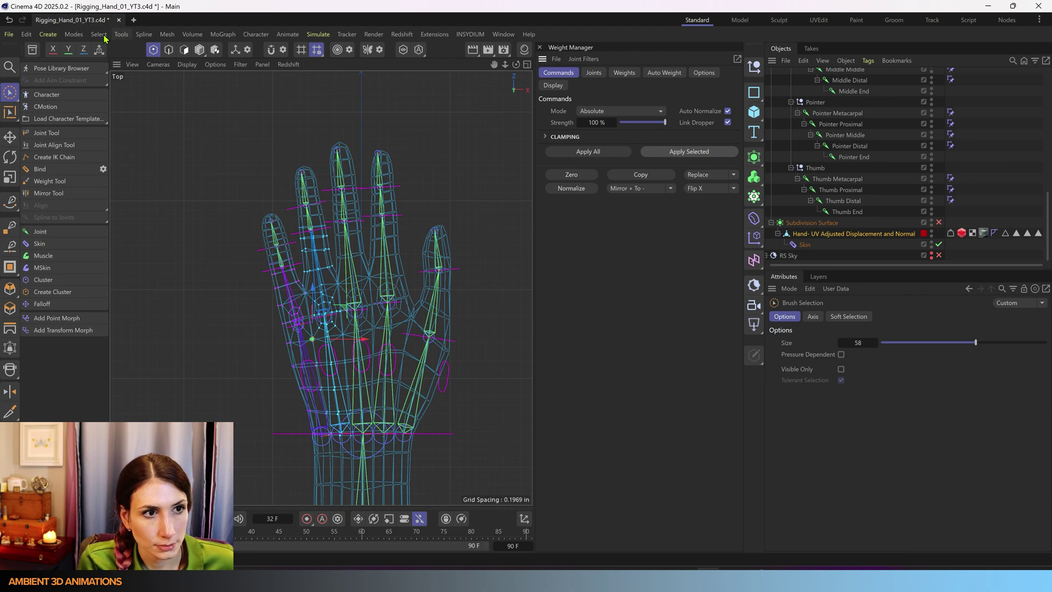
left_click(8, 36)
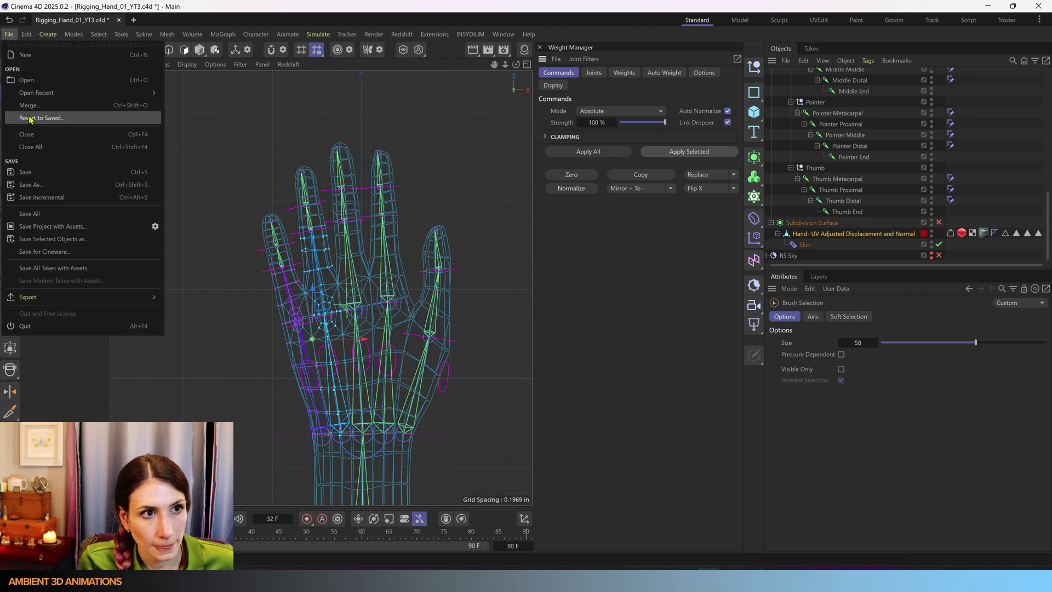
left_click(25, 171)
- Brush-select the two points just below the ring knuckle and apply Absolute 100% weight for only Ring Metacarpal and Ring Proximal
middle_click(335, 166)
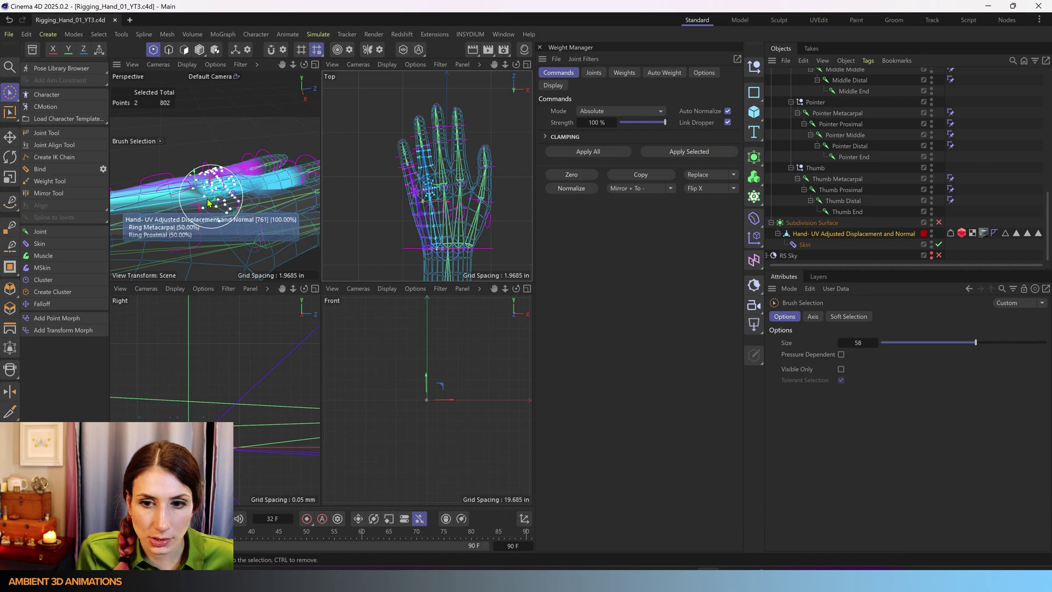
left_click_drag(192, 208, 201, 229, "alt")
scroll(192, 166, "up", 3)
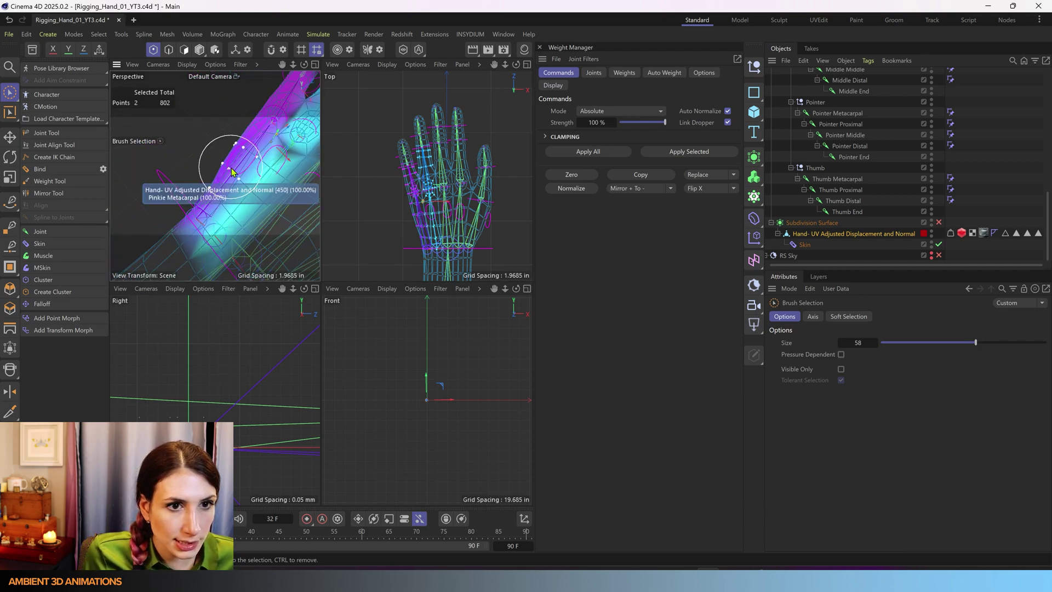
scroll(231, 171, "up", 4)
left_click_drag(228, 178, 279, 182, "alt")
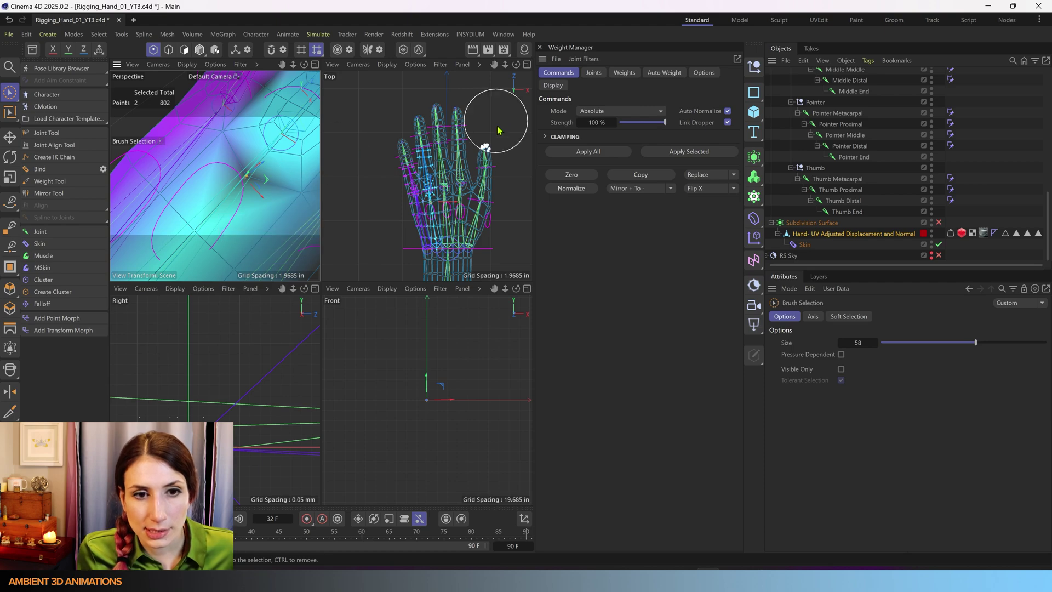
scroll(437, 230, "up", 8)
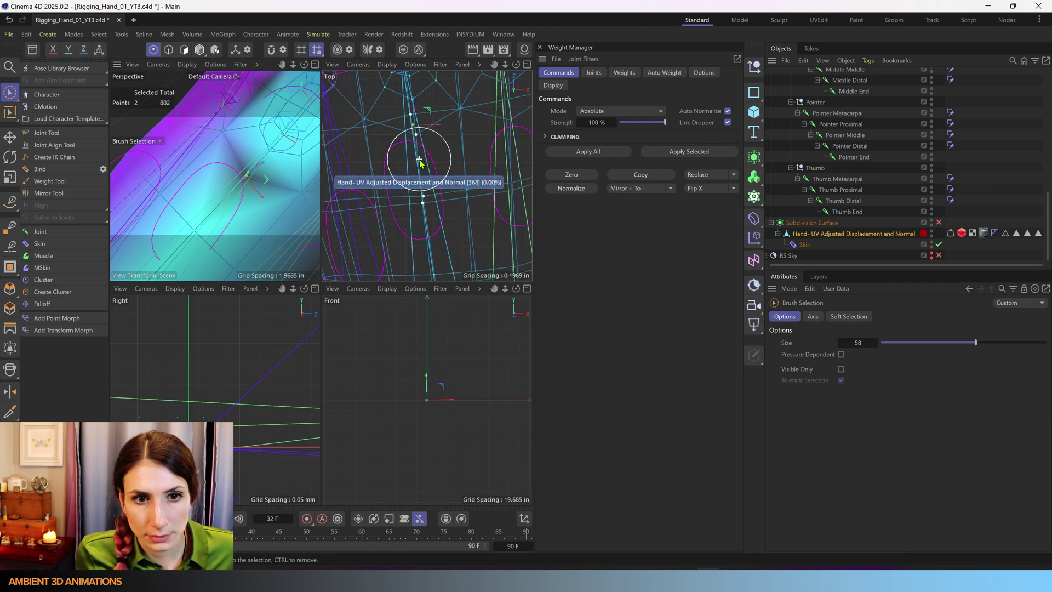
scroll(438, 140, "up", 4)
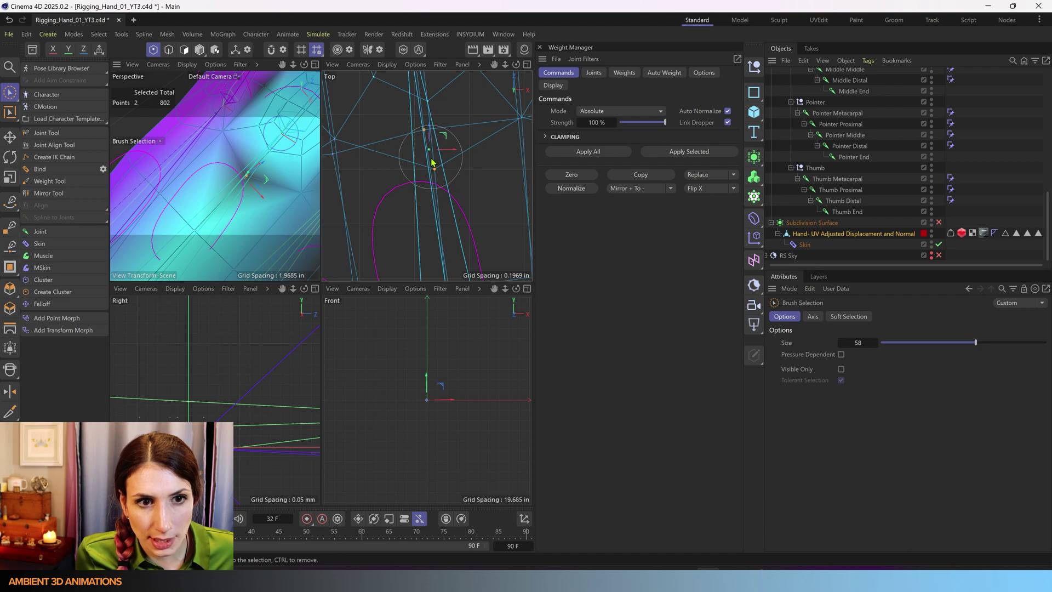
scroll(463, 167, "down", 4)
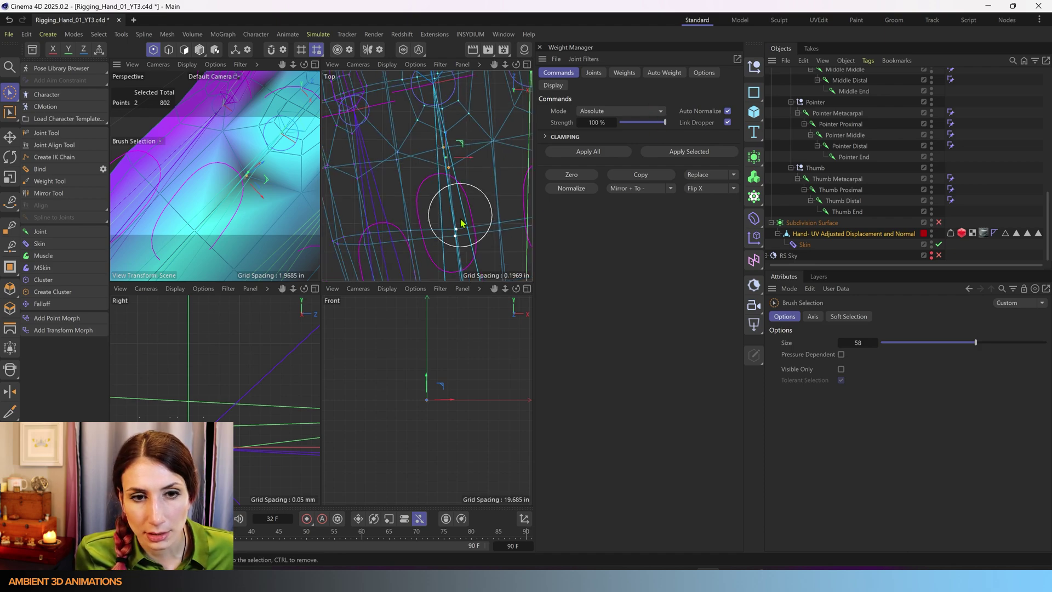
middle_click_drag(459, 188, 395, 228, "alt")
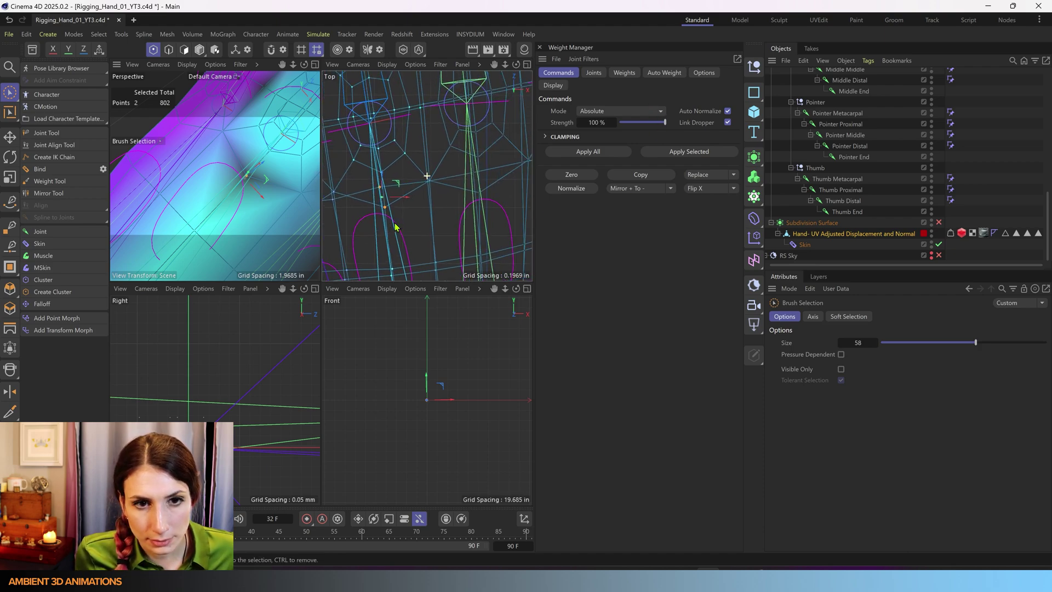
left_click(600, 75)
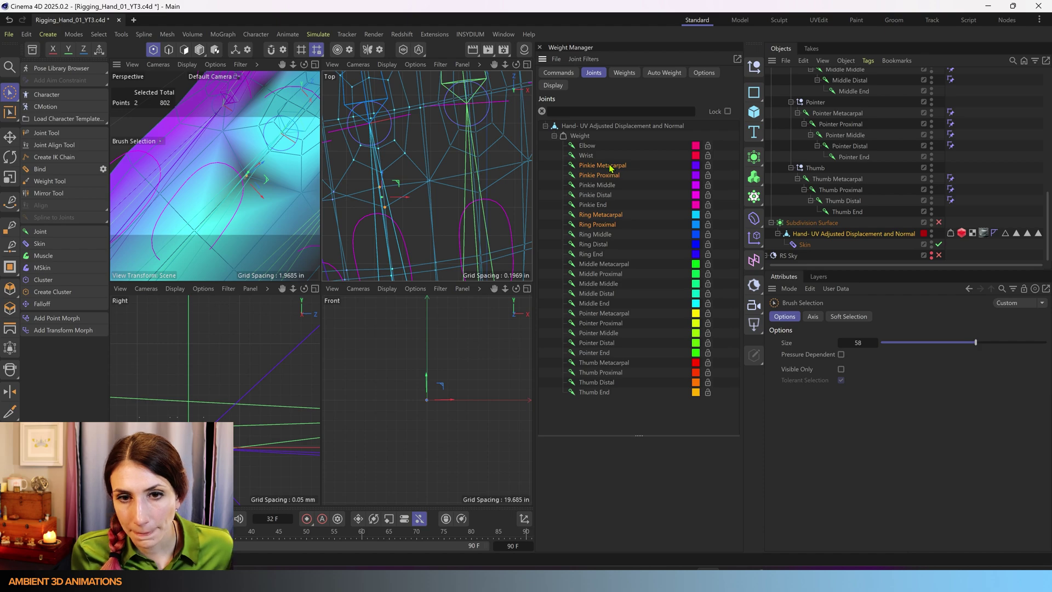
left_click(605, 213)
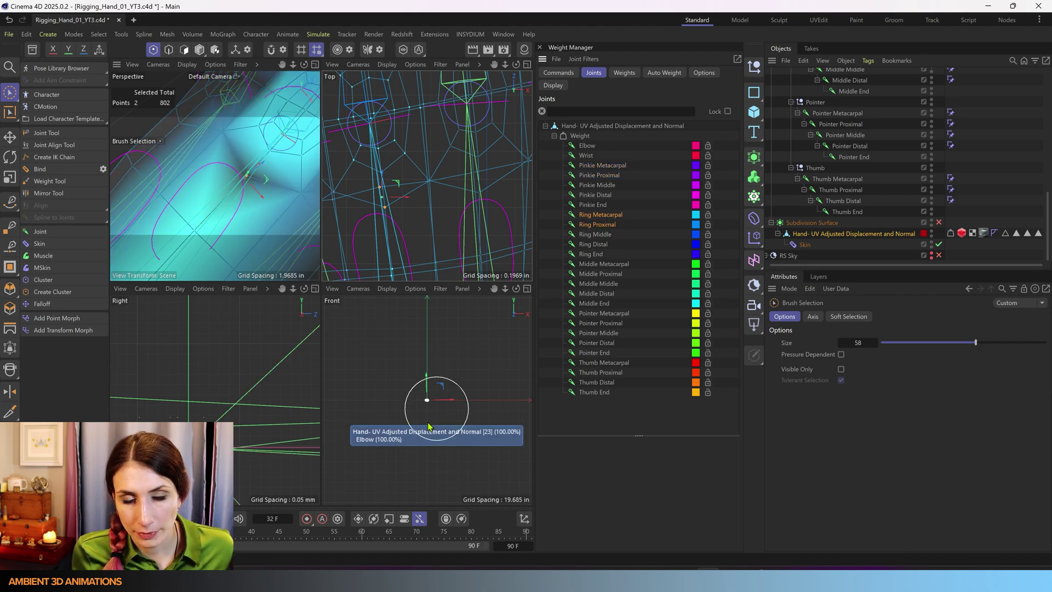
left_click(559, 73)
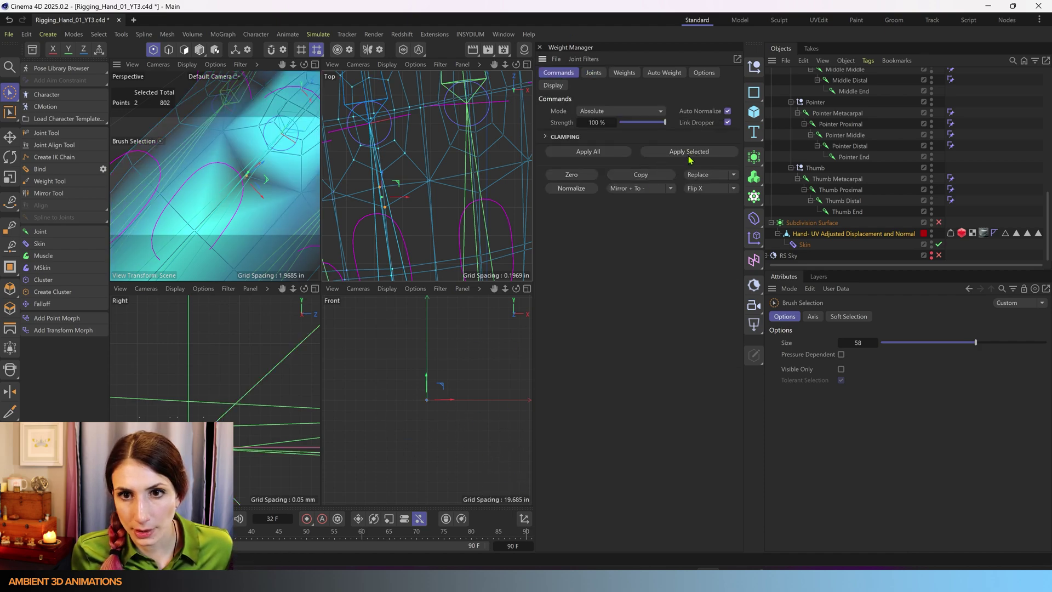
- Switch to model mode and rotate the Ring Distal Control back and forth to test how the ring fingertip deforms
scroll(223, 171, "down", 3)
scroll(223, 171, "down", 3)
mouse_move(235, 227)
left_mouse_down("alt")
mouse_move(270, 216)
mouse_move(237, 196)
left_mouse_up("alt")
scroll(258, 135, "up", 5)
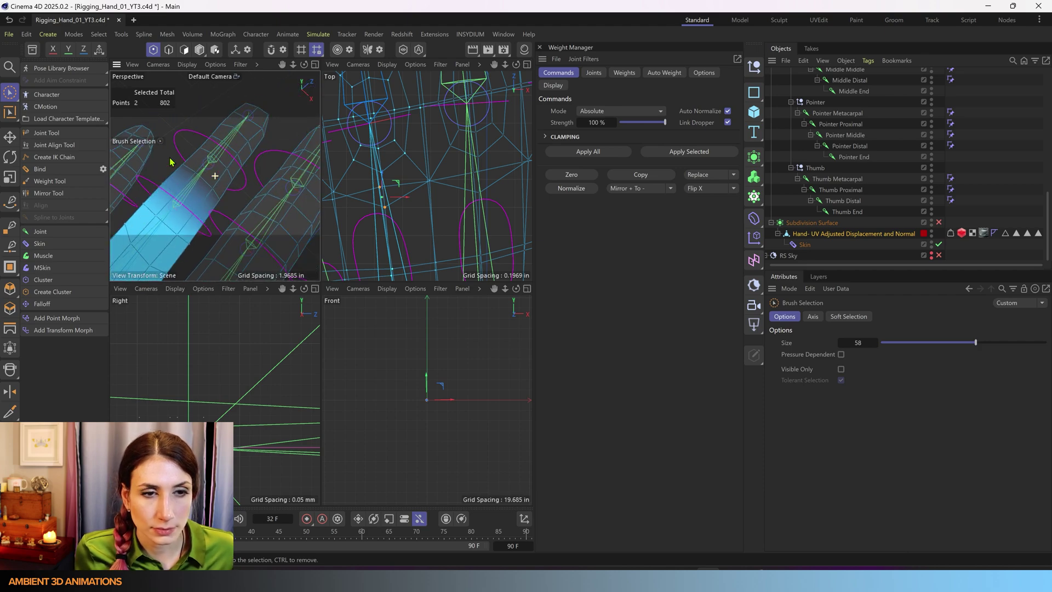
left_click(201, 51)
middle_click(229, 147)
scroll(415, 298, "down", 3)
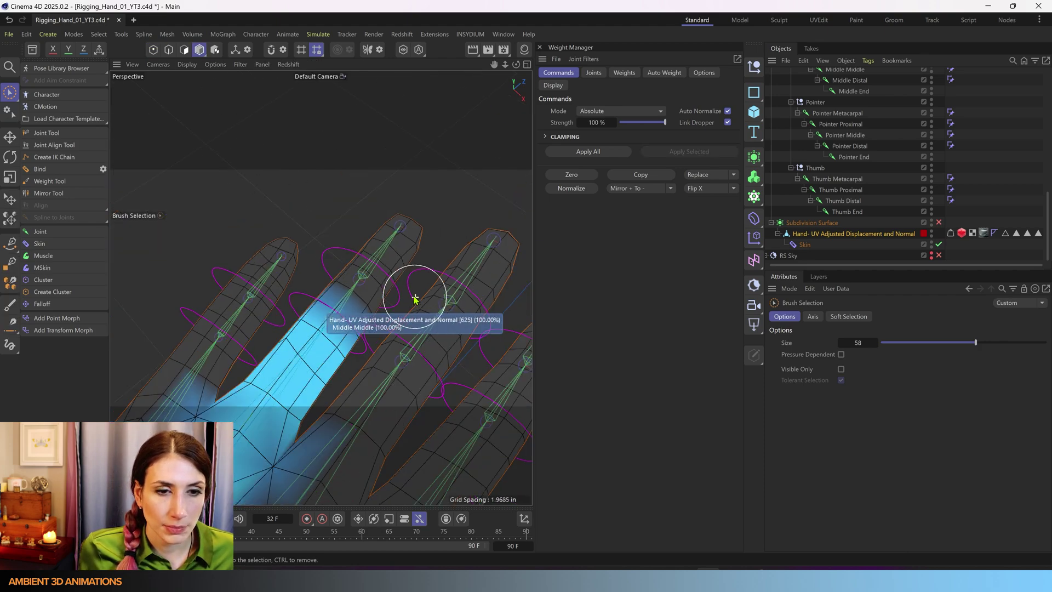
scroll(334, 255, "up", 4)
left_click(336, 253)
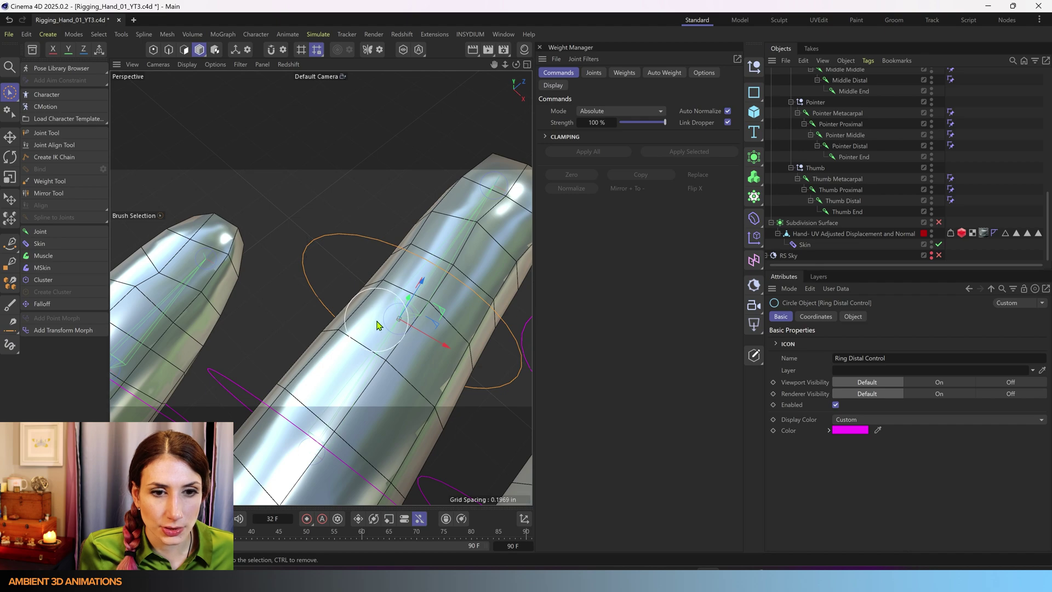
key("r")
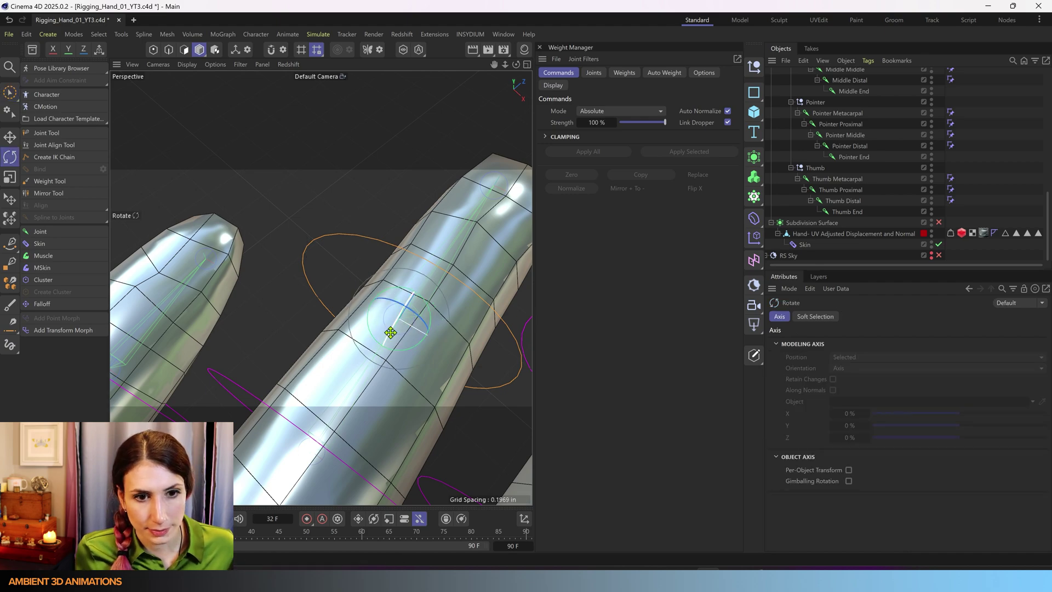
left_click_drag(390, 332, 353, 293)
scroll(353, 292, "down", 5)
middle_click_drag(370, 344, 314, 221, "alt")
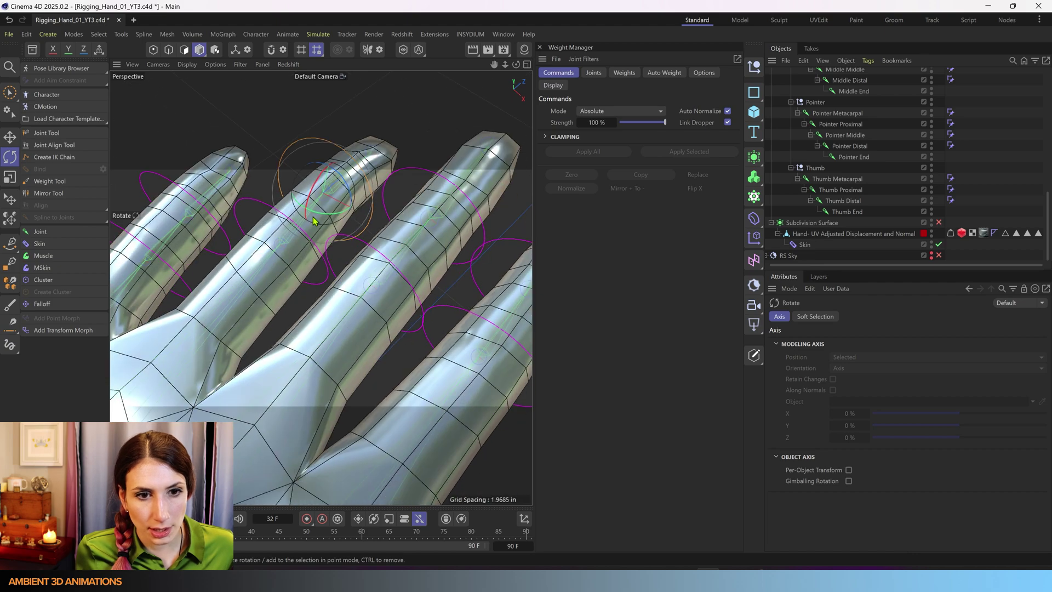
left_click_drag(314, 220, 237, 216)
- Rotate the Ring Middle Control to test the ring finger's middle bend, and undo the rotation
left_click(256, 204)
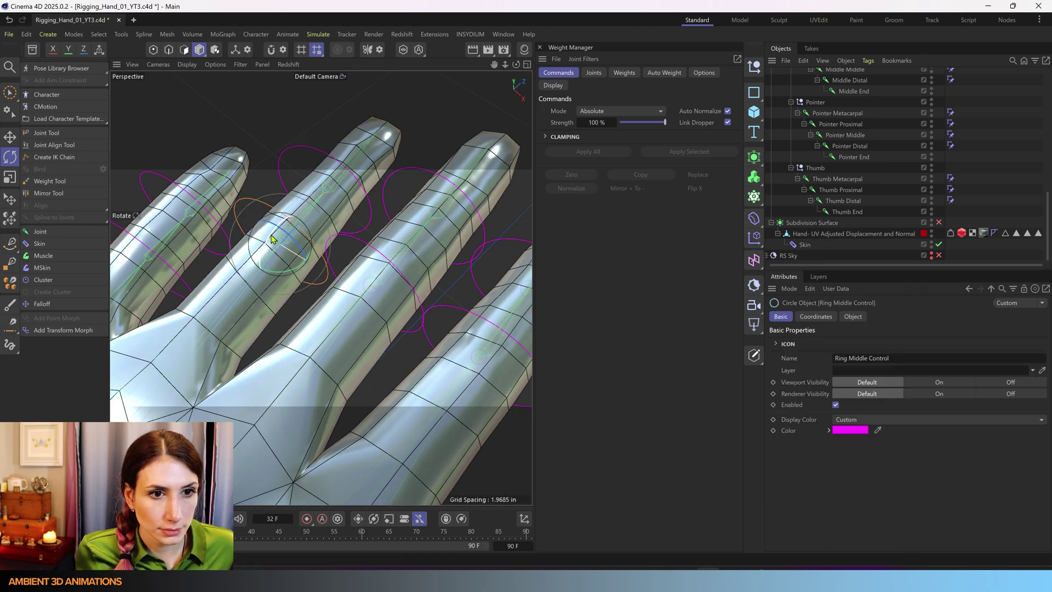
left_click_drag(266, 250, 236, 219)
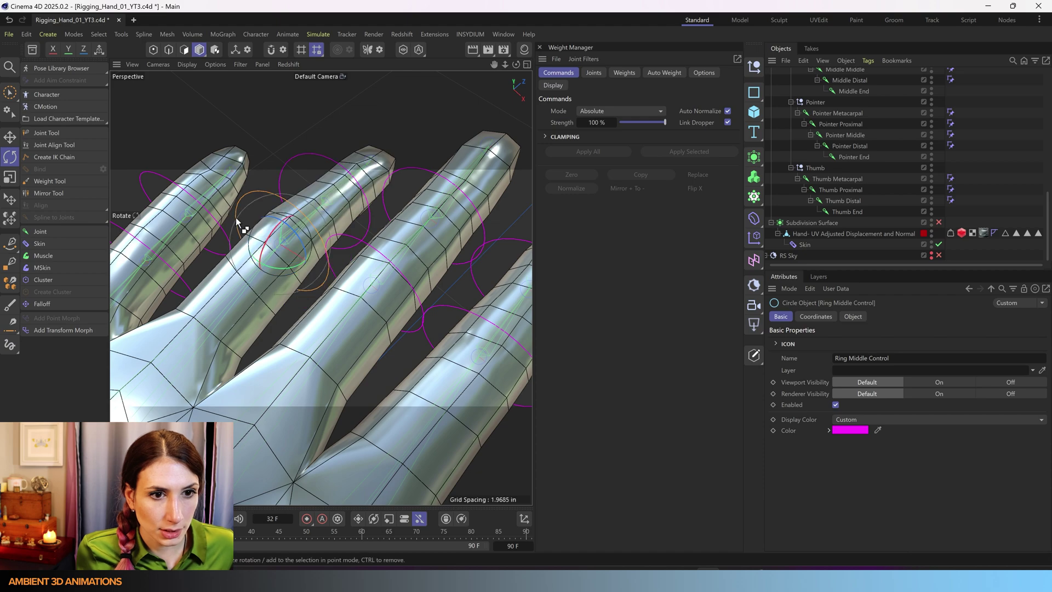
key("ctrl+z")
- Rotate the Ring Proximal Control in several directions to test the knuckle's deformation, and undo the rotations
scroll(241, 230, "down", 5)
scroll(282, 247, "up", 10)
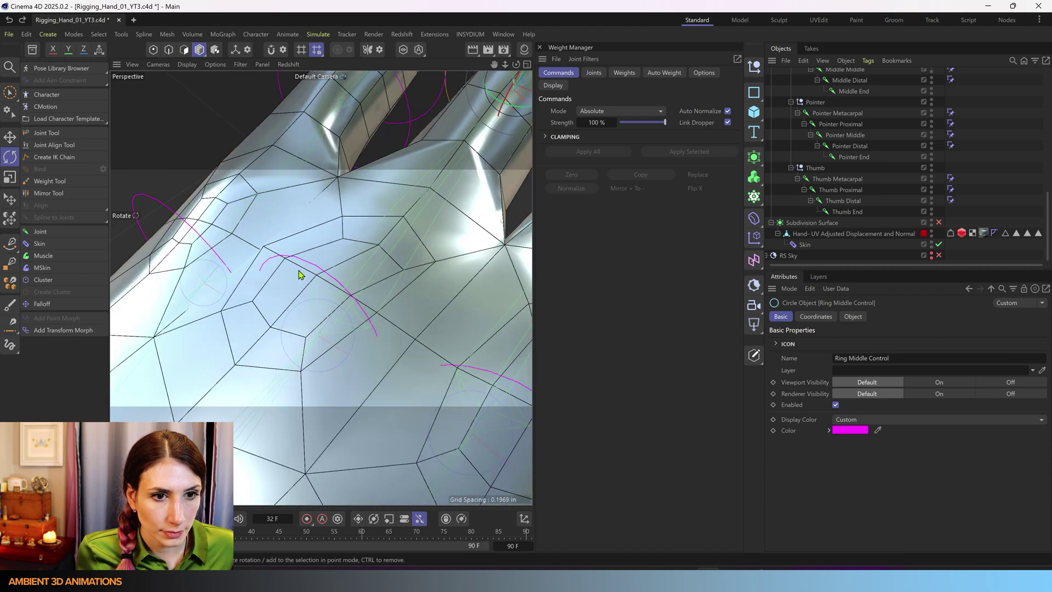
left_click(311, 267)
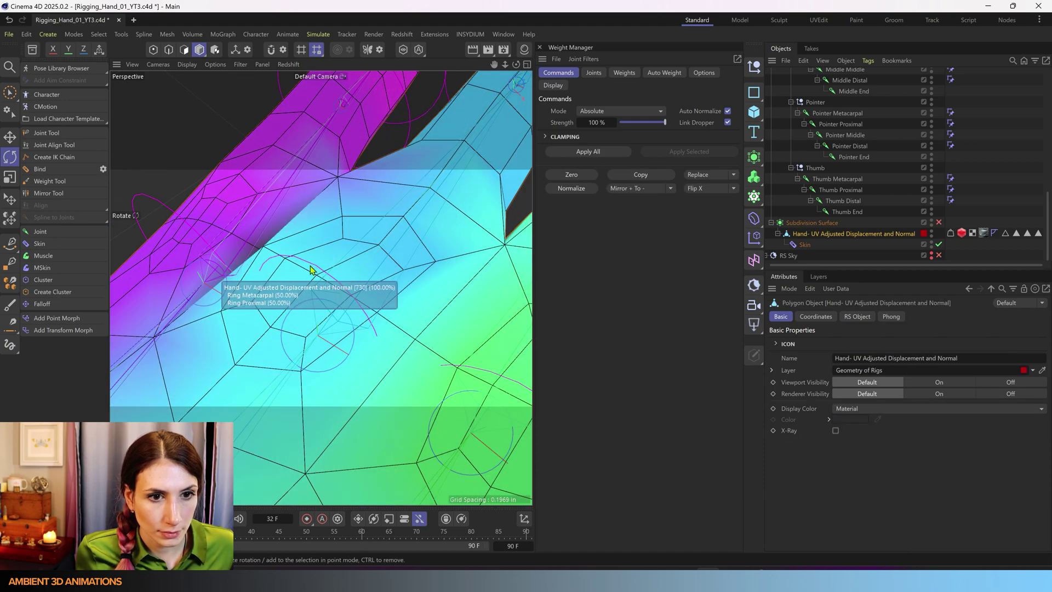
left_click(312, 267)
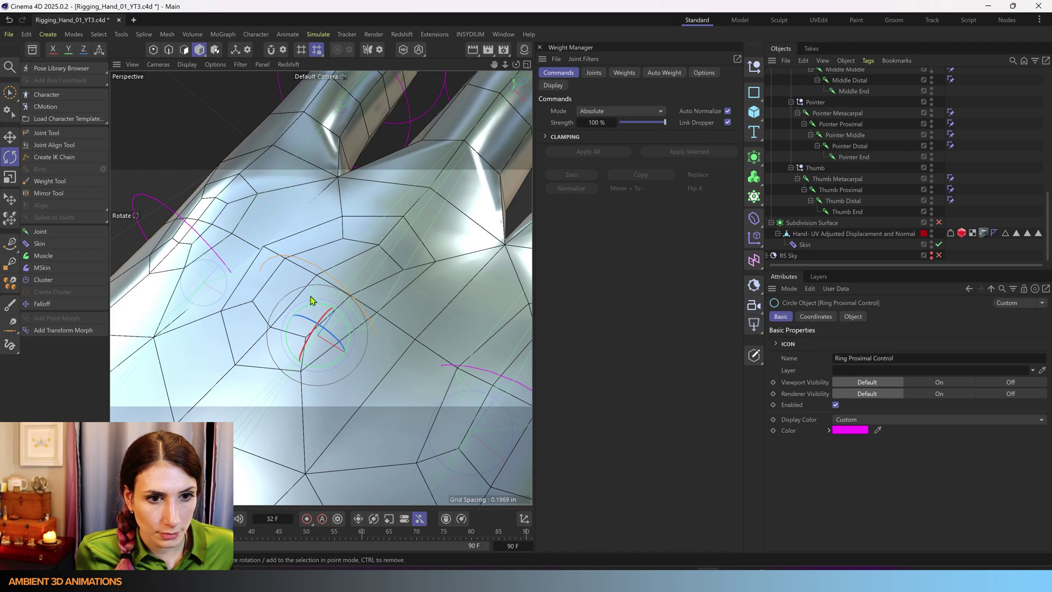
left_click_drag(309, 338, 193, 318)
scroll(242, 291, "down", 6)
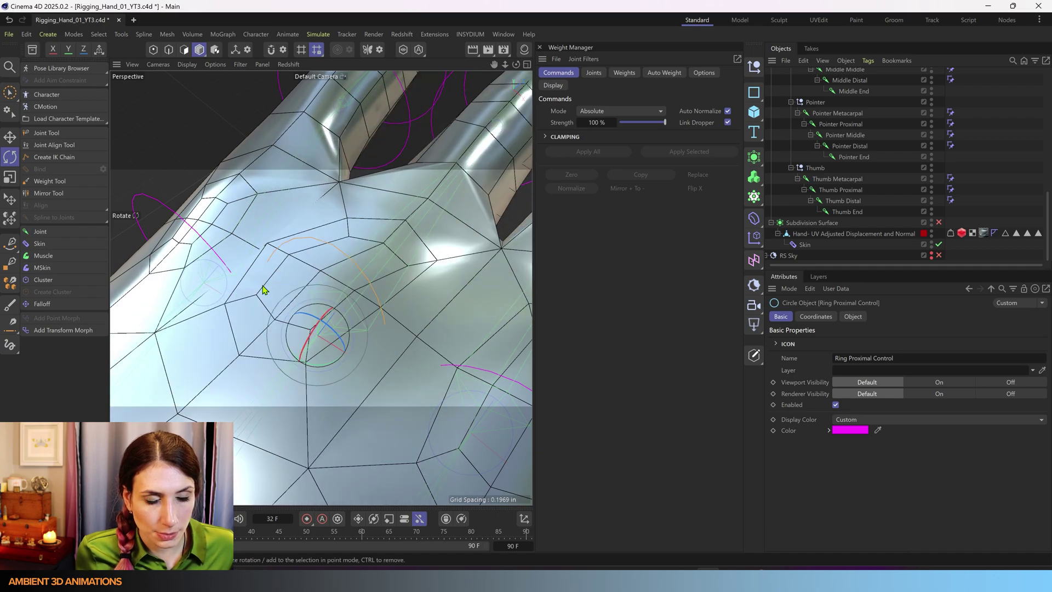
left_click_drag(270, 298, 291, 267)
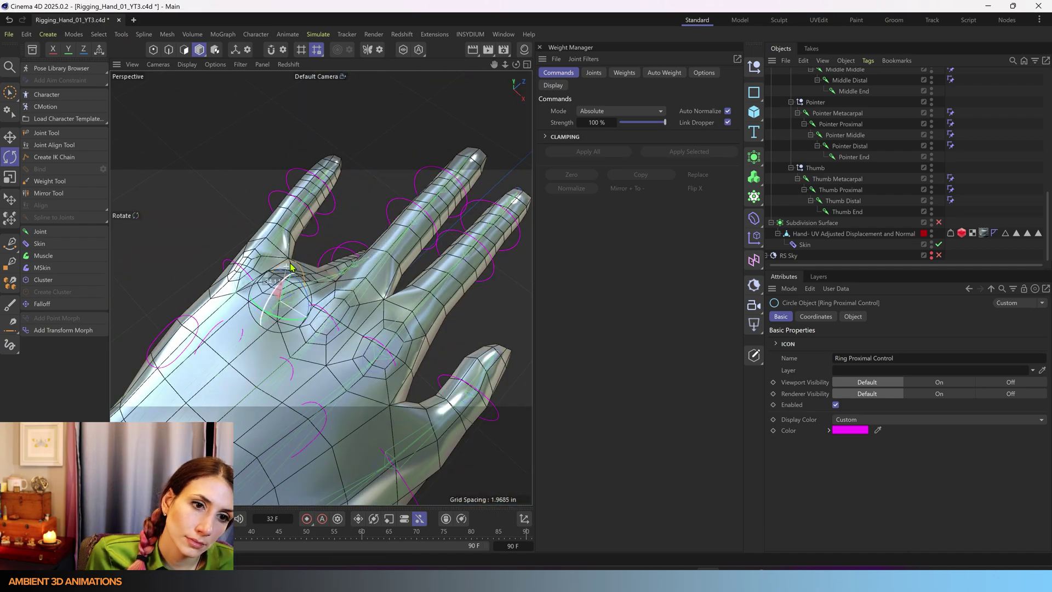
left_click_drag(348, 225, 407, 211)
left_click_drag(297, 262, 268, 321)
key("ctrl+z")
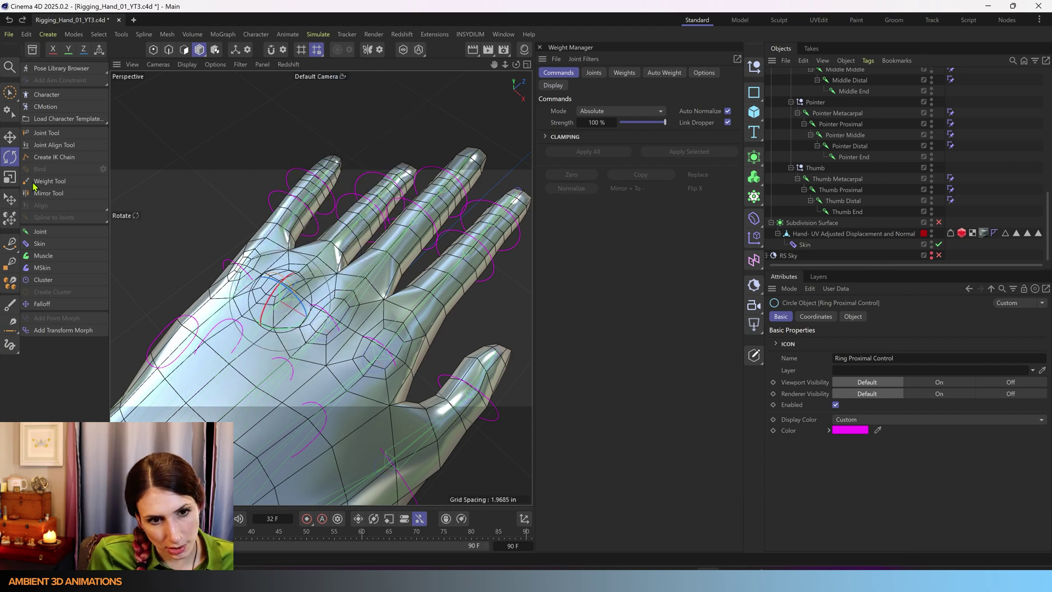
- Switch to point mode with Brush Selection and examine the hand mesh's joint weights around the knuckles from several angles
left_click(13, 94)
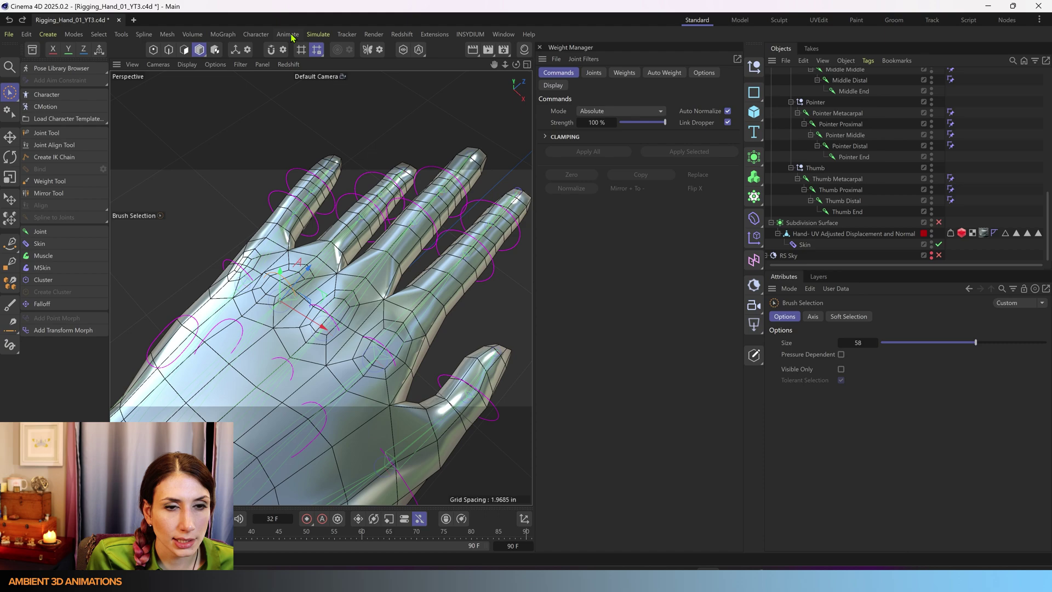
left_click(154, 53)
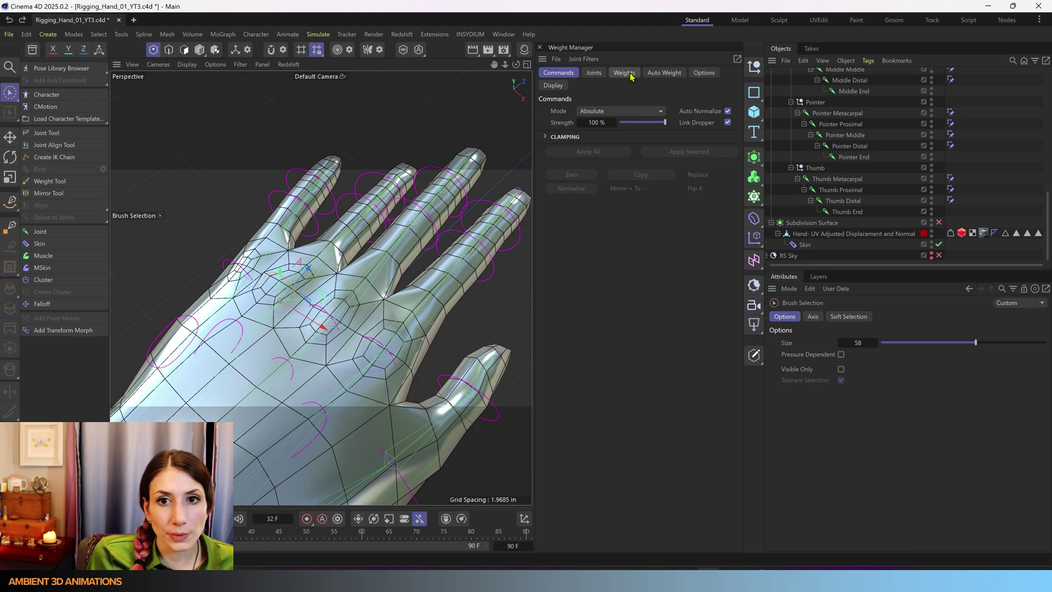
left_click(594, 73)
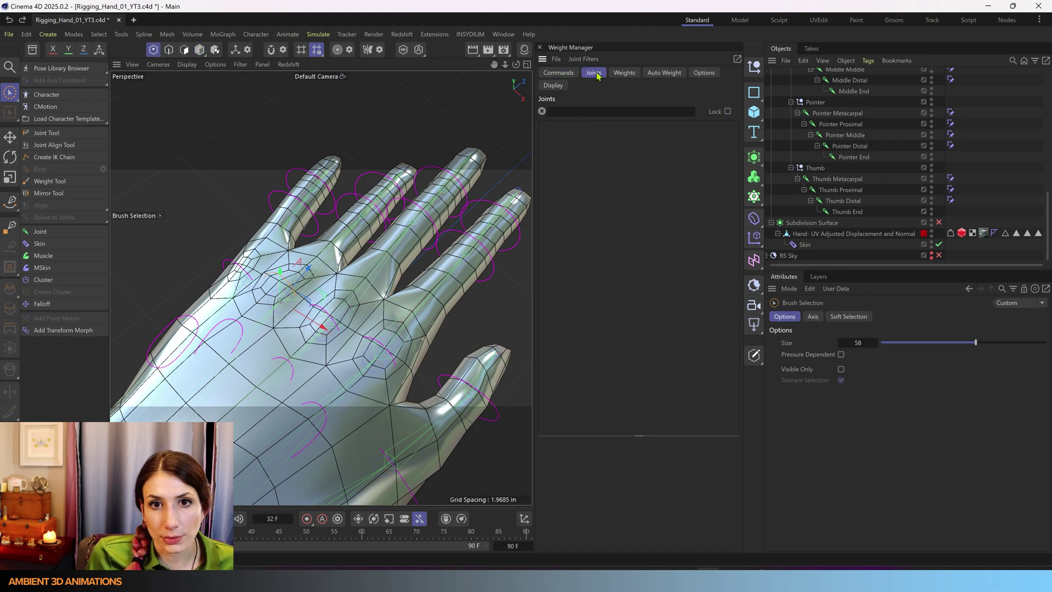
left_click(567, 75)
scroll(420, 267, "down", 5)
left_click_drag(378, 301, 499, 234, "alt")
key("ctrl+z")
scroll(345, 323, "up", 3)
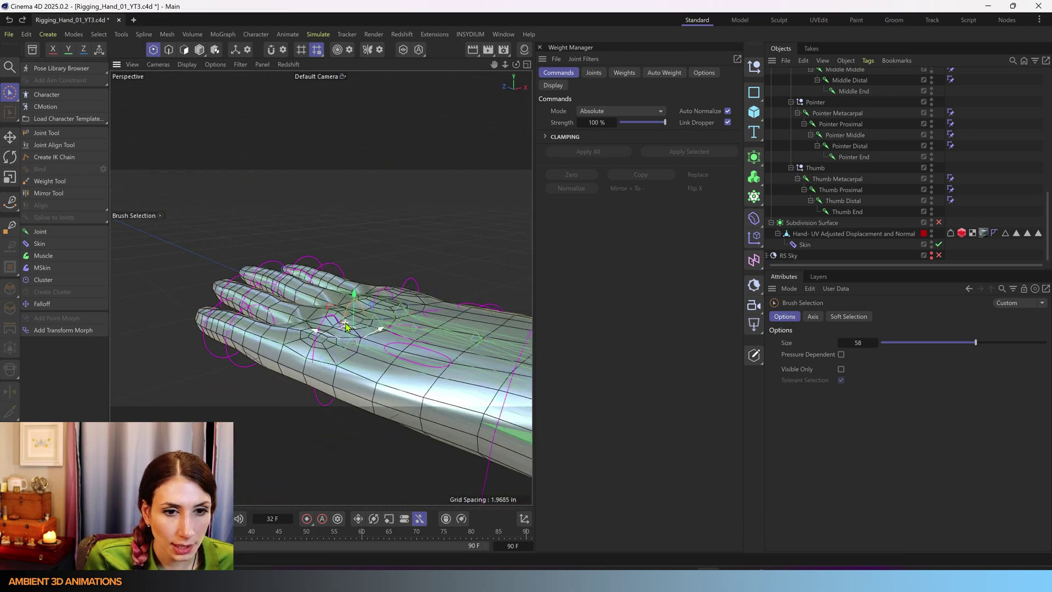
mouse_move(345, 326)
left_mouse_down("alt")
mouse_move(367, 307)
mouse_move(391, 306)
mouse_move(310, 389)
mouse_move(303, 432)
mouse_move(304, 421)
left_mouse_up("alt")
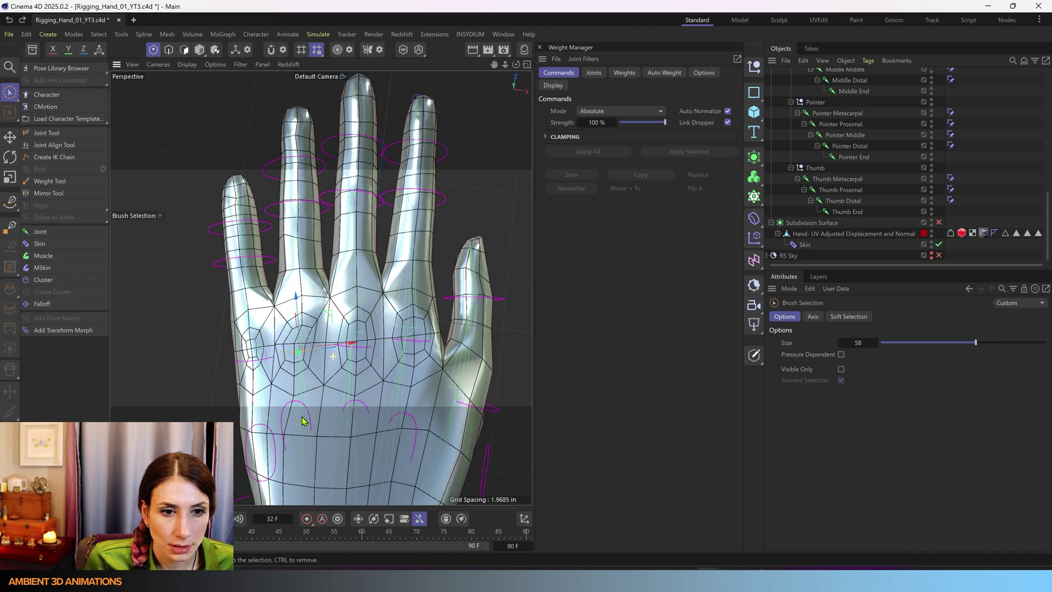
left_click(380, 371)
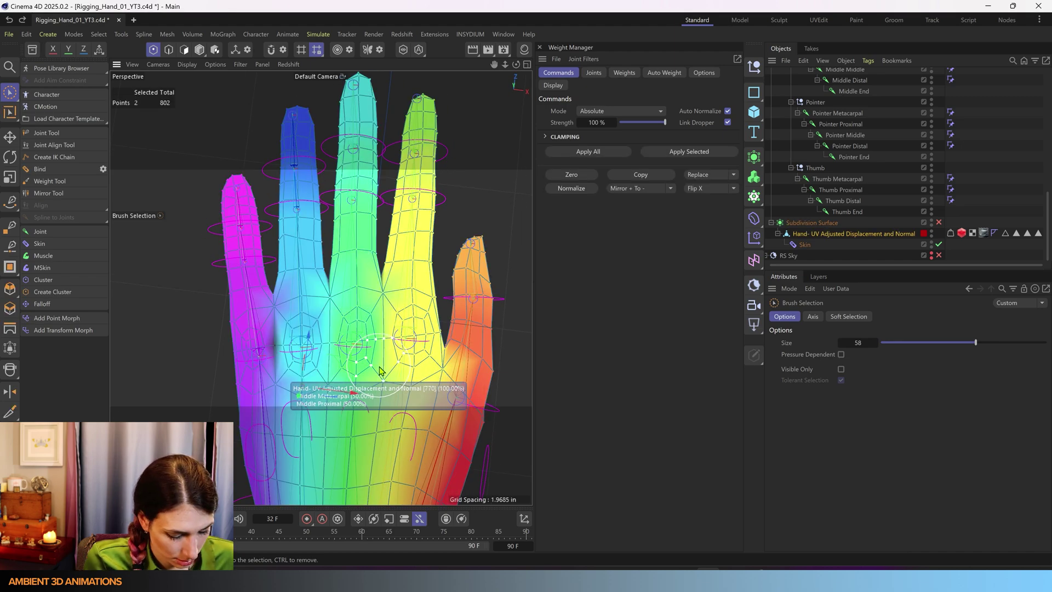
left_click_drag(380, 370, 381, 368, "alt")
left_click(449, 207)
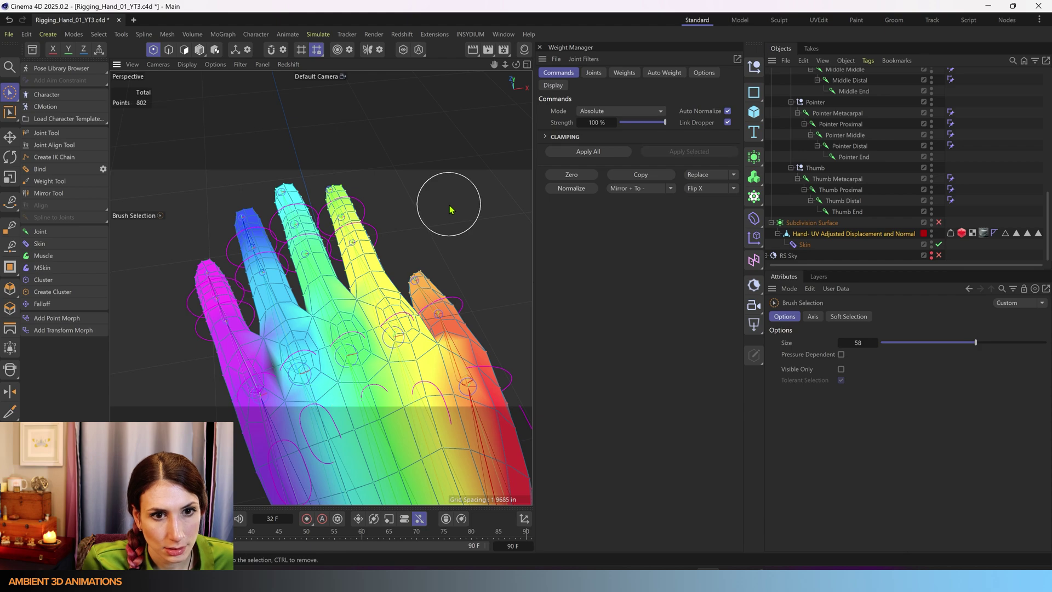
- Return to model mode and examine the knuckle and palm topology of the hand up close
left_click(199, 50)
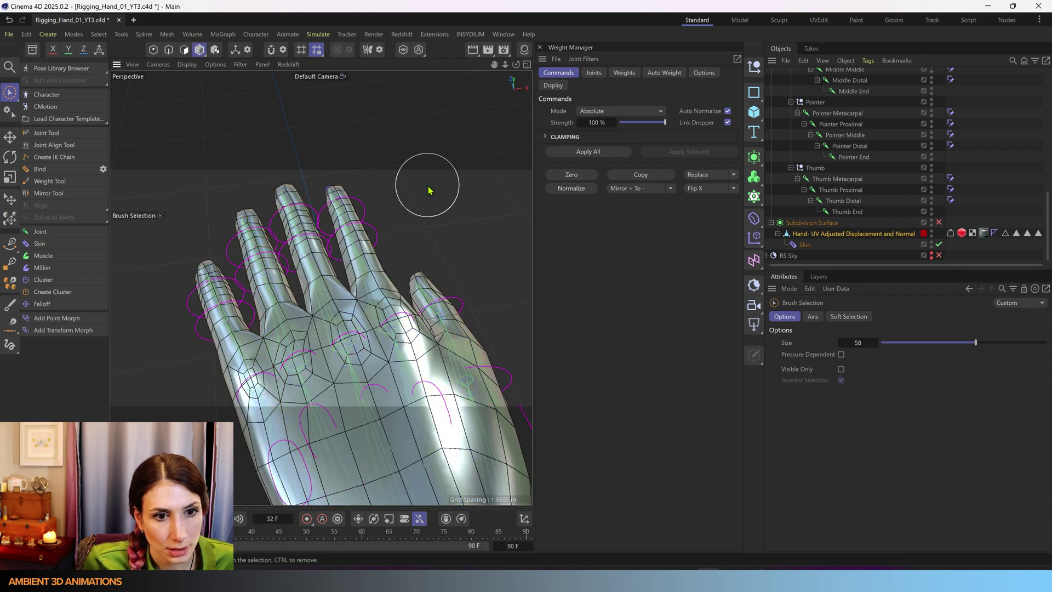
left_click_drag(429, 188, 372, 323, "alt")
scroll(384, 252, "up", 5)
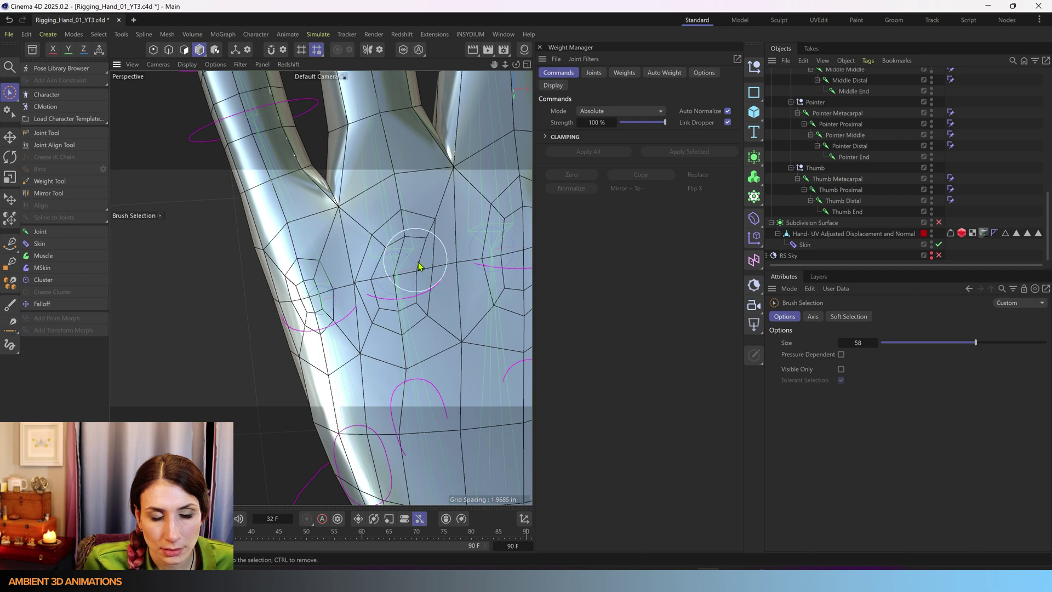
scroll(384, 263, "up", 3)
scroll(357, 290, "down", 4)
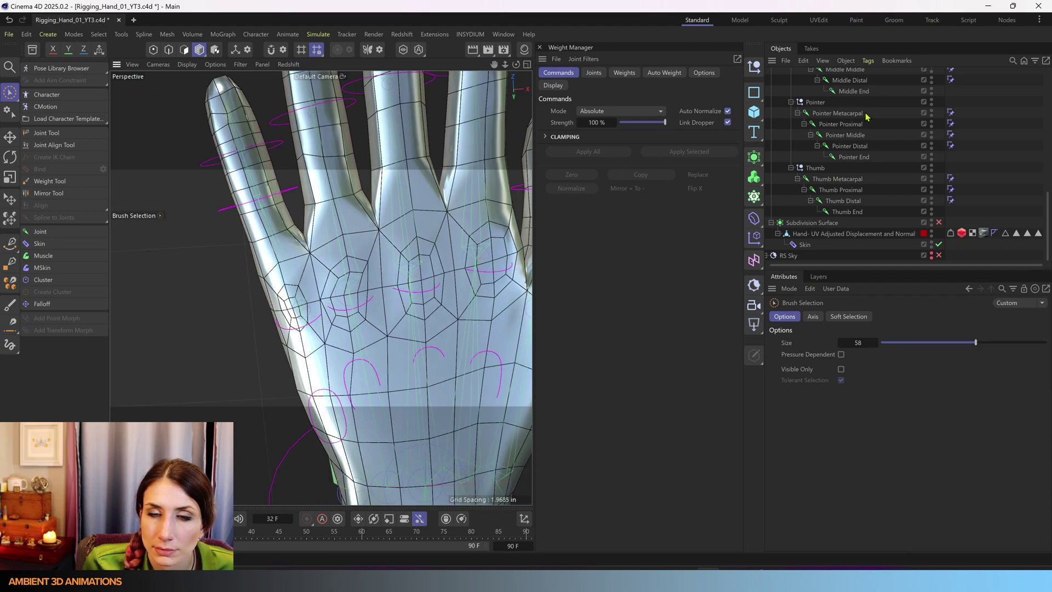
- Turn off the Skin deformer, open the hand mesh's Weight tag with its bind pose options, and turn Skin back on
scroll(870, 115, "up", 10)
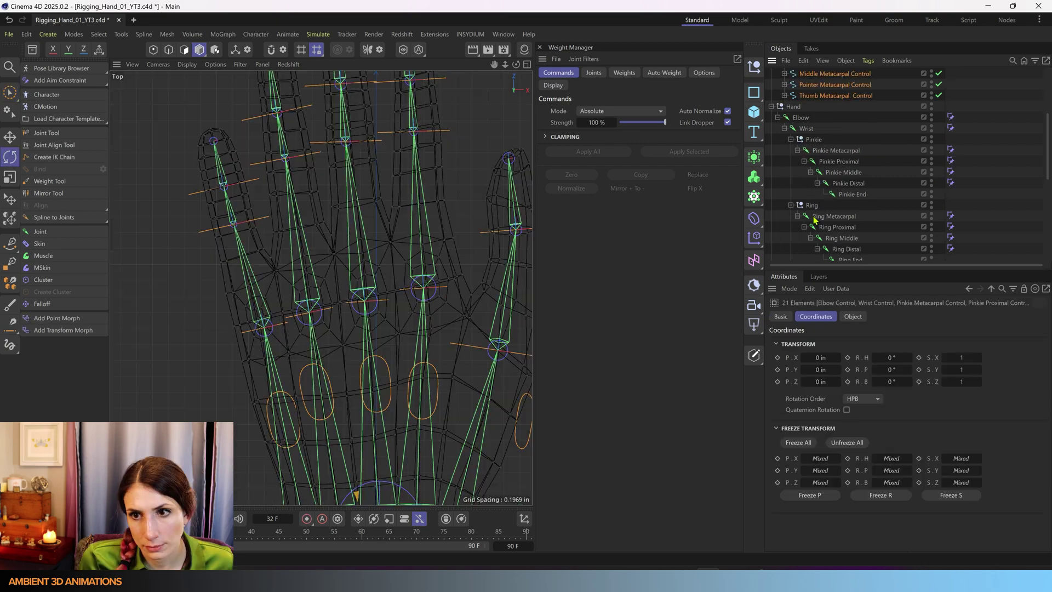
scroll(894, 221, "down", 3)
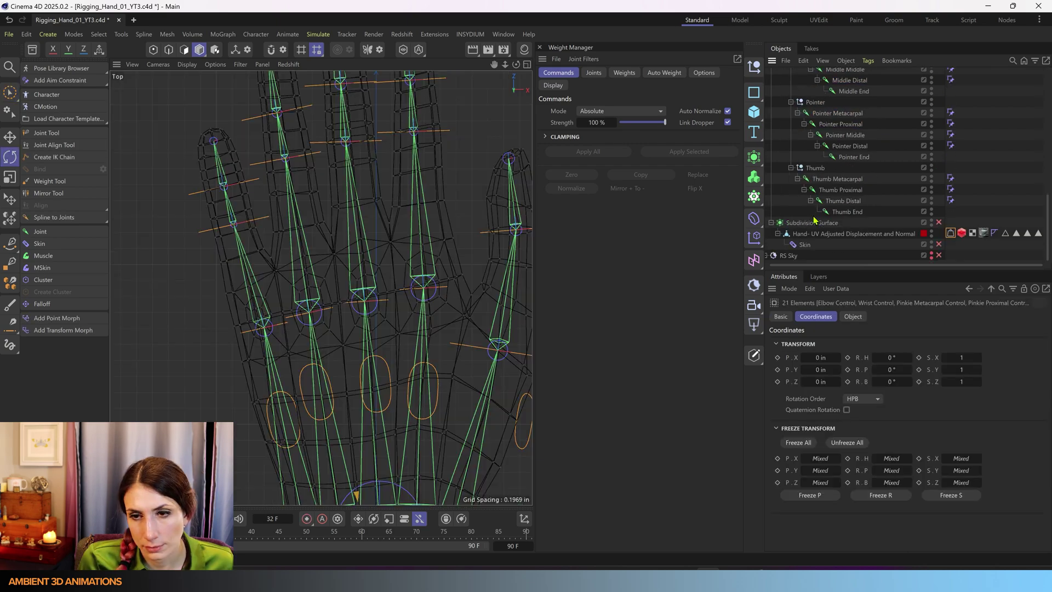
left_click(939, 244)
left_click(940, 246)
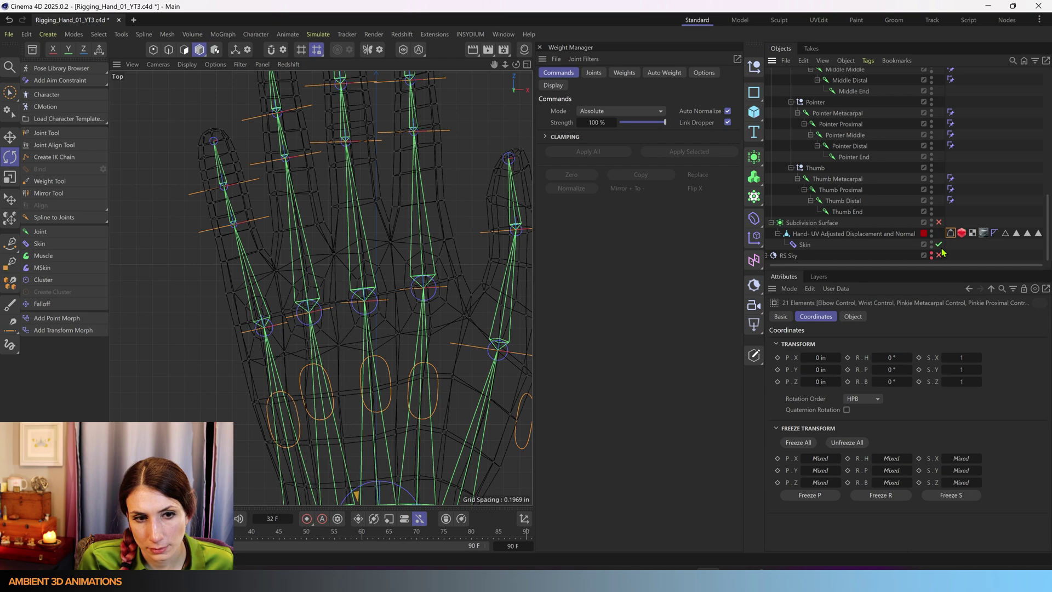
left_click(939, 245)
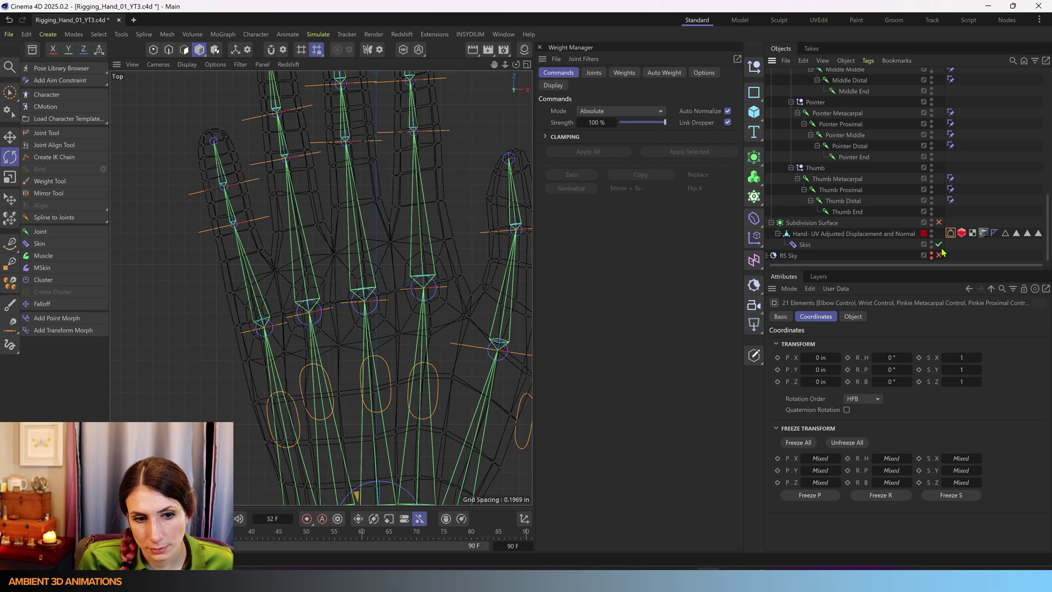
left_click(950, 235)
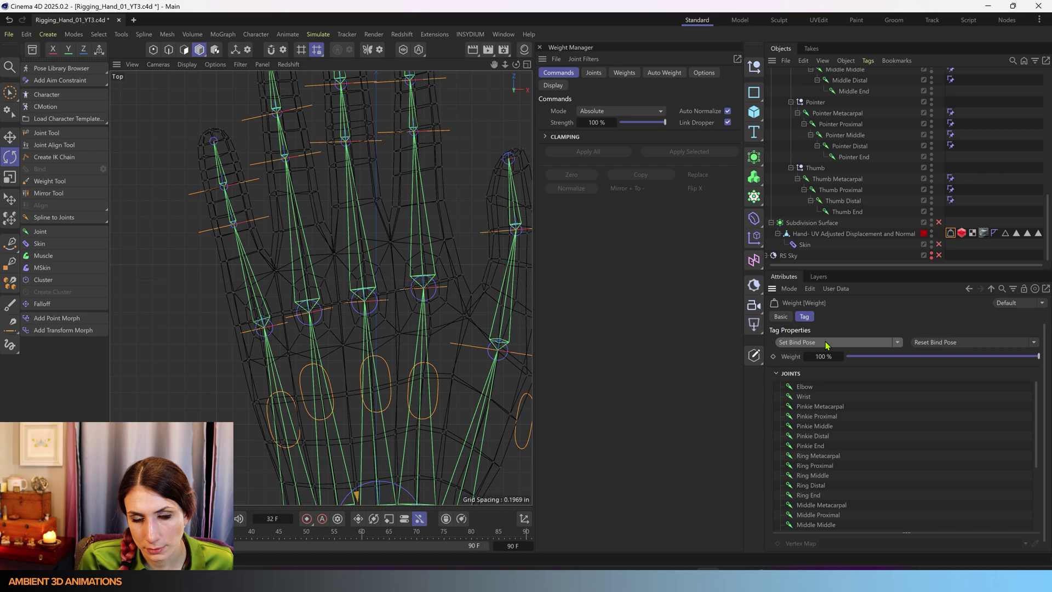
left_click(938, 244)
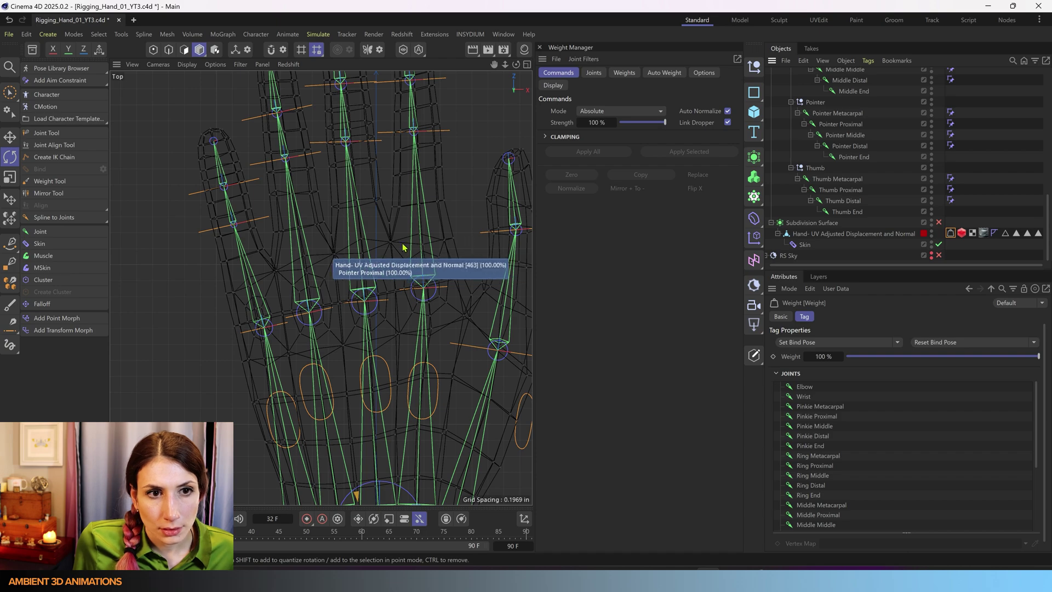
- Examine the weights of individual points across the fingers and palm in the Top and perspective views
middle_click_drag(315, 191, 319, 212, "alt")
scroll(319, 215, "down", 5)
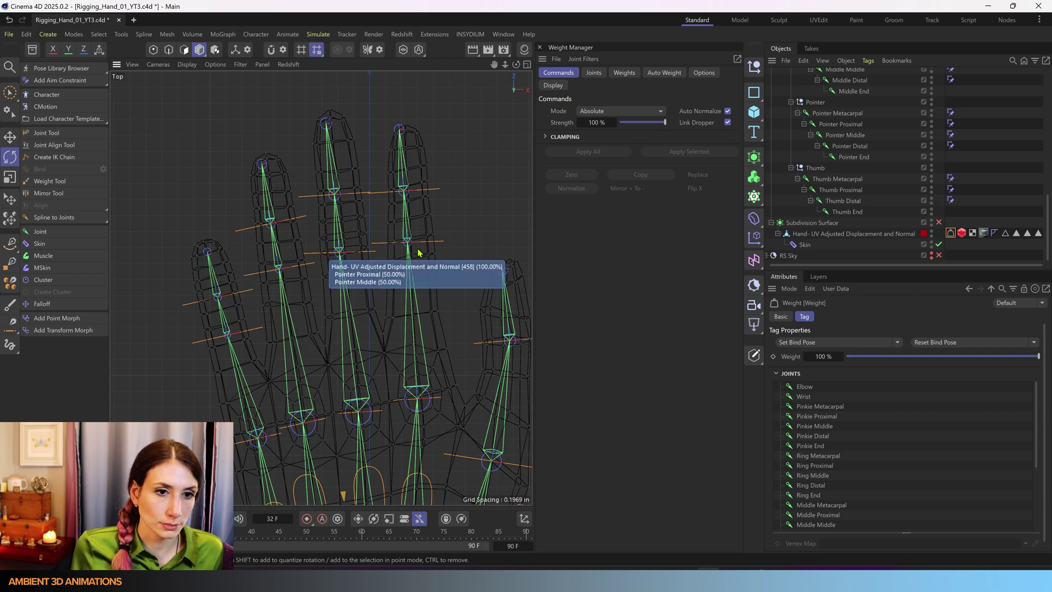
middle_click_drag(277, 302, 321, 246, "alt")
scroll(328, 343, "down", 5)
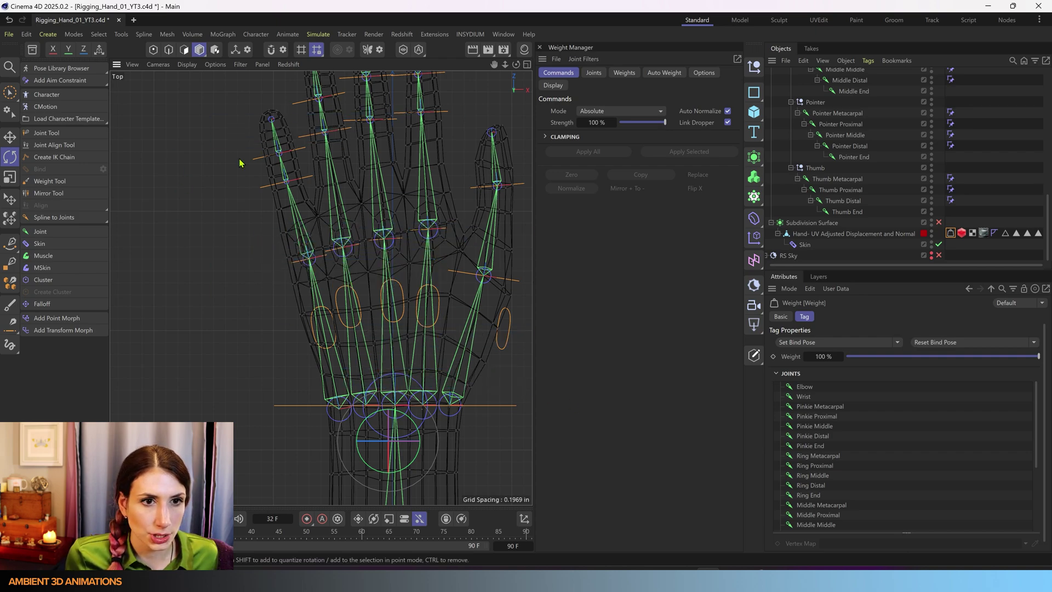
middle_click(189, 196)
middle_click(189, 195)
scroll(266, 305, "down", 8)
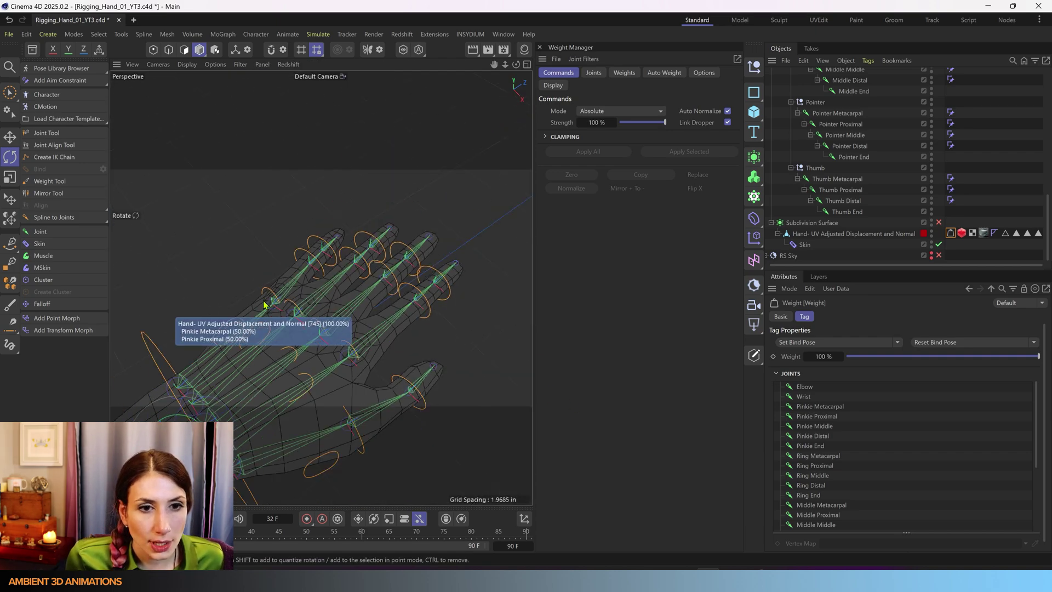
mouse_move(282, 355)
left_mouse_down("alt")
mouse_move(251, 275)
mouse_move(277, 356)
mouse_move(265, 352)
mouse_move(279, 353)
left_mouse_up("alt")
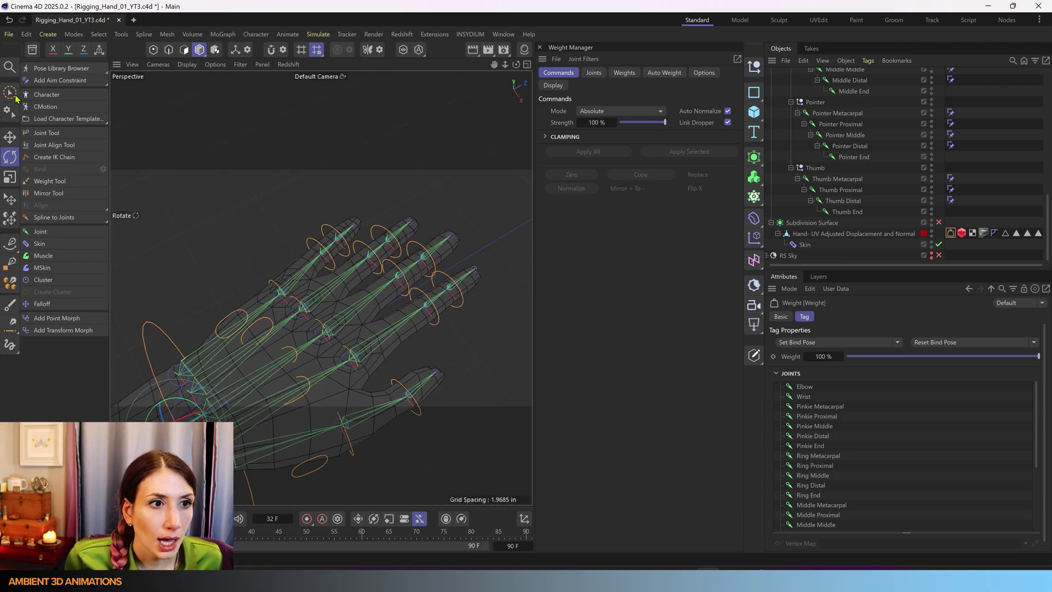
- Set the Brush Selection size to 24, then select the Ring Distal Control and activate Rotate
left_click(10, 93)
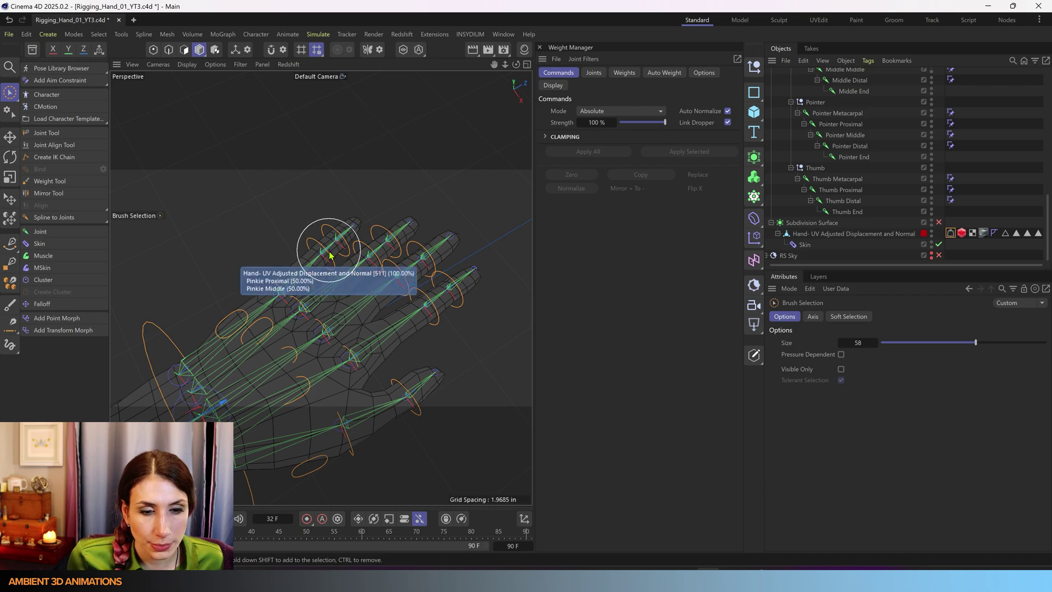
scroll(351, 241, "up", 3)
scroll(375, 230, "up", 5)
middle_click_drag(376, 247, 332, 275)
scroll(332, 275, "down", 4)
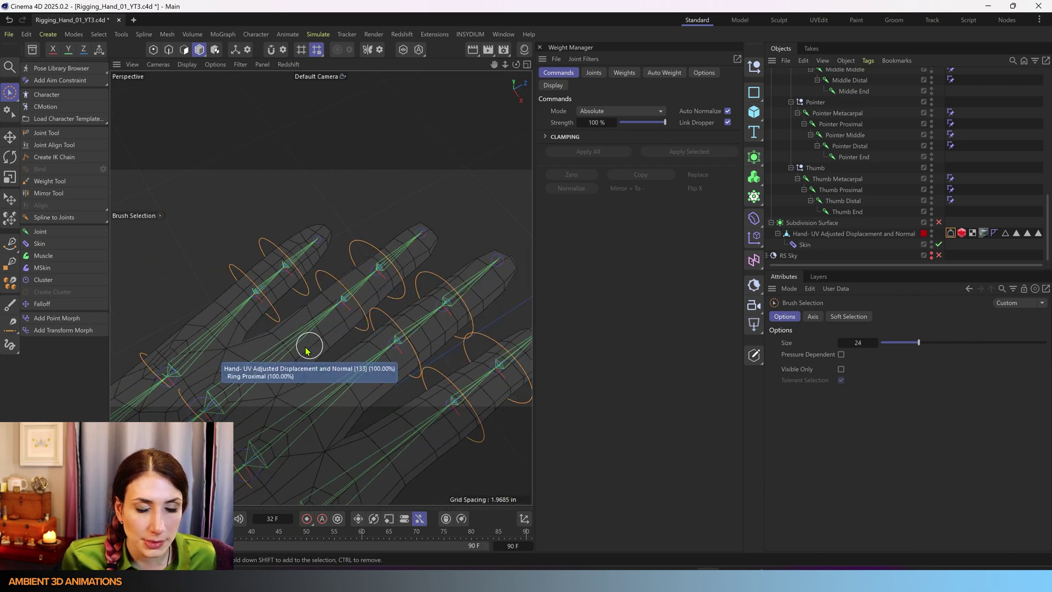
left_click_drag(303, 345, 278, 311, "alt")
left_click(392, 274)
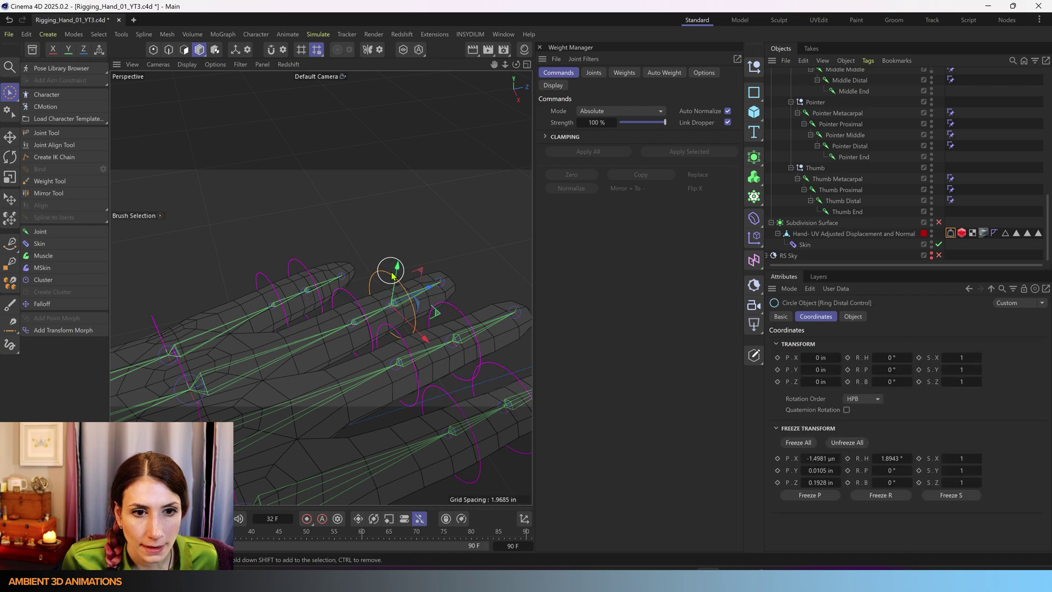
key("r")
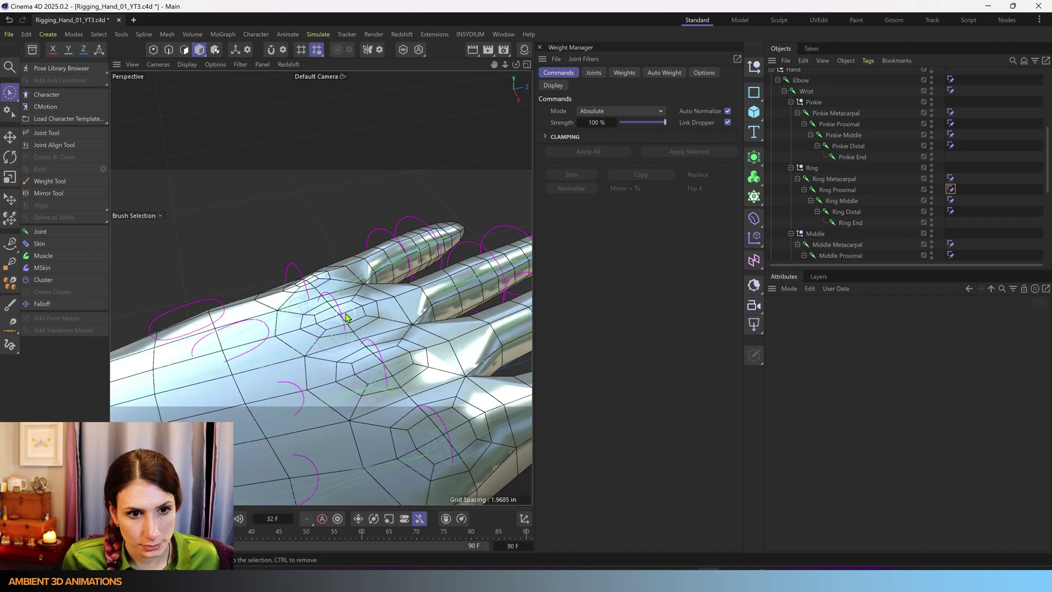
- Rotate the Ring Proximal Control to test the knuckle's deformation from several angles, and undo the rotation
left_click(336, 303)
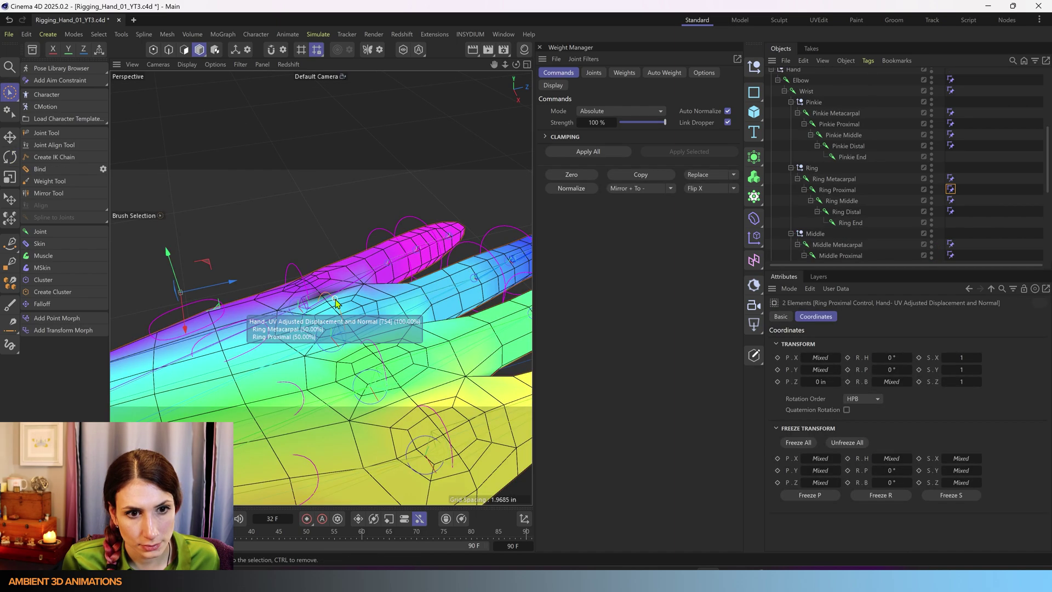
left_click(345, 310)
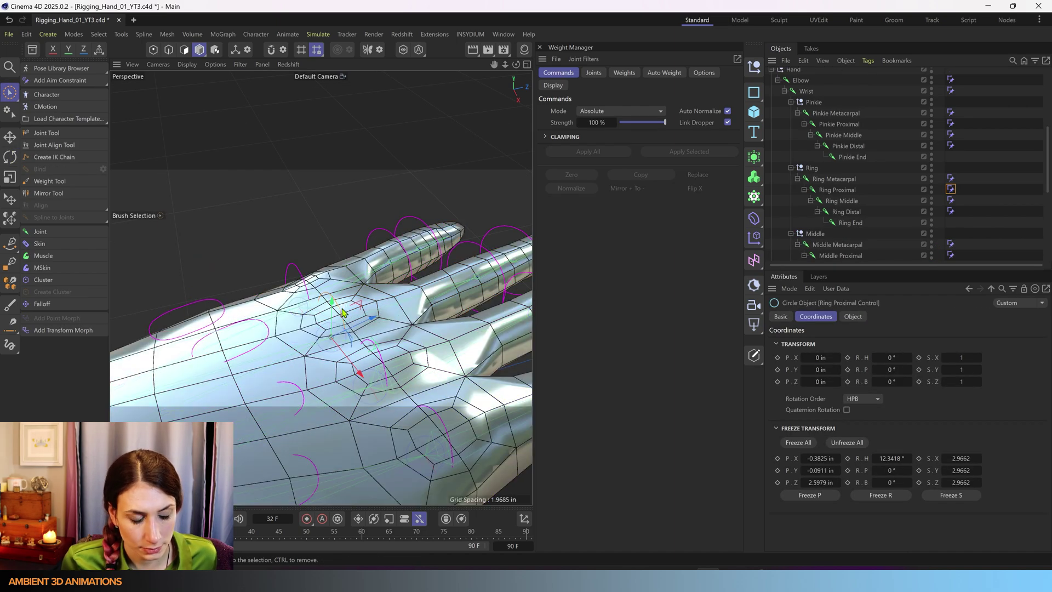
key("r")
left_click_drag(320, 329, 339, 313)
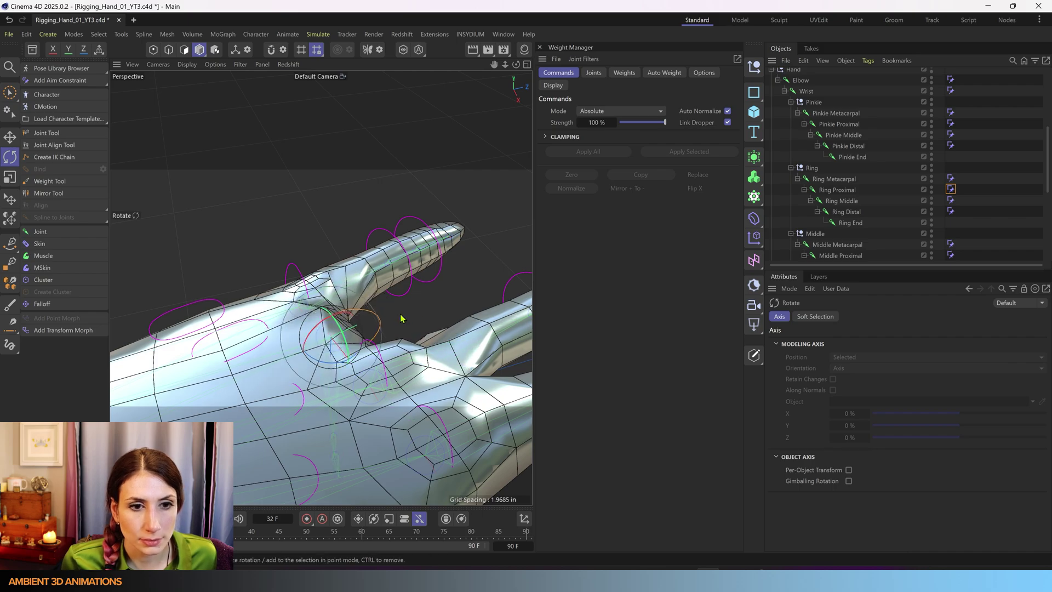
left_click_drag(400, 318, 161, 261, "alt")
left_click_drag(319, 296, 337, 149, "alt")
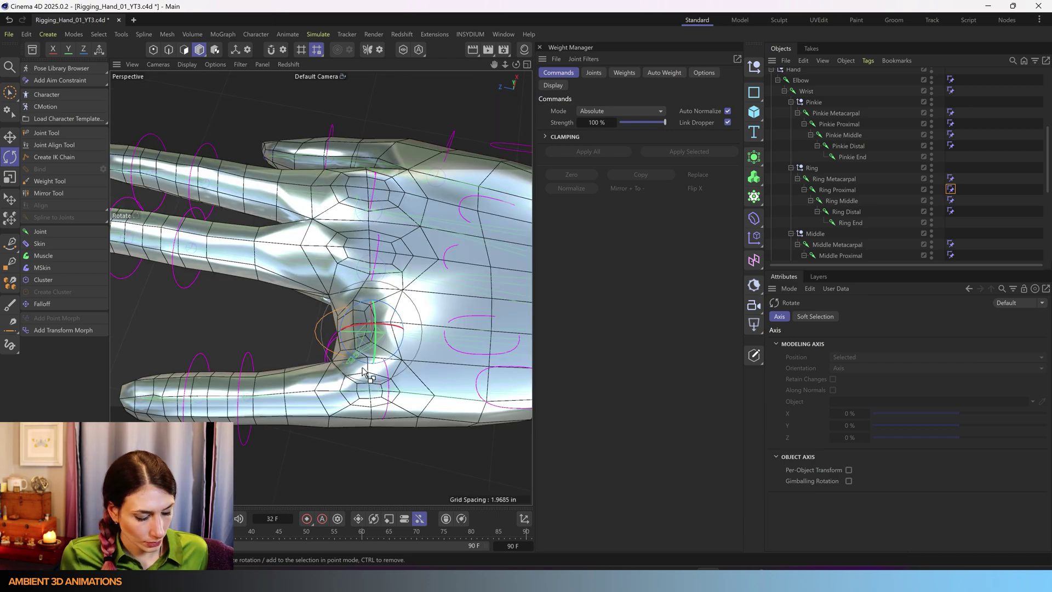
key("ctrl+z")
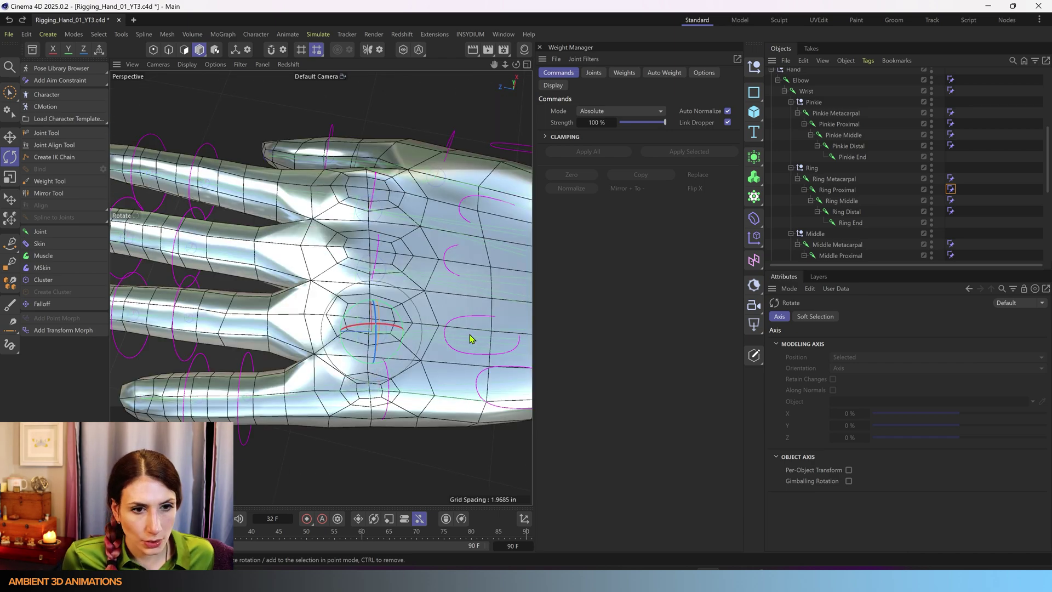
- In point mode and Top view, brush-select the hand mesh's cluster of points just above the ring knuckle joint
left_click(153, 50)
middle_click(300, 271)
middle_click(443, 163)
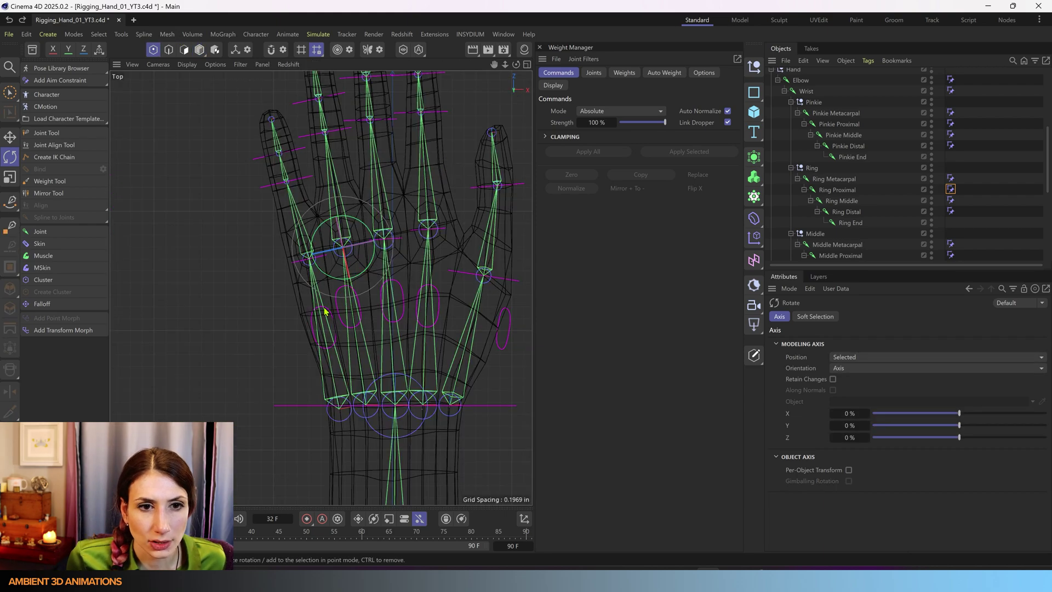
left_click(8, 92)
scroll(332, 216, "up", 3)
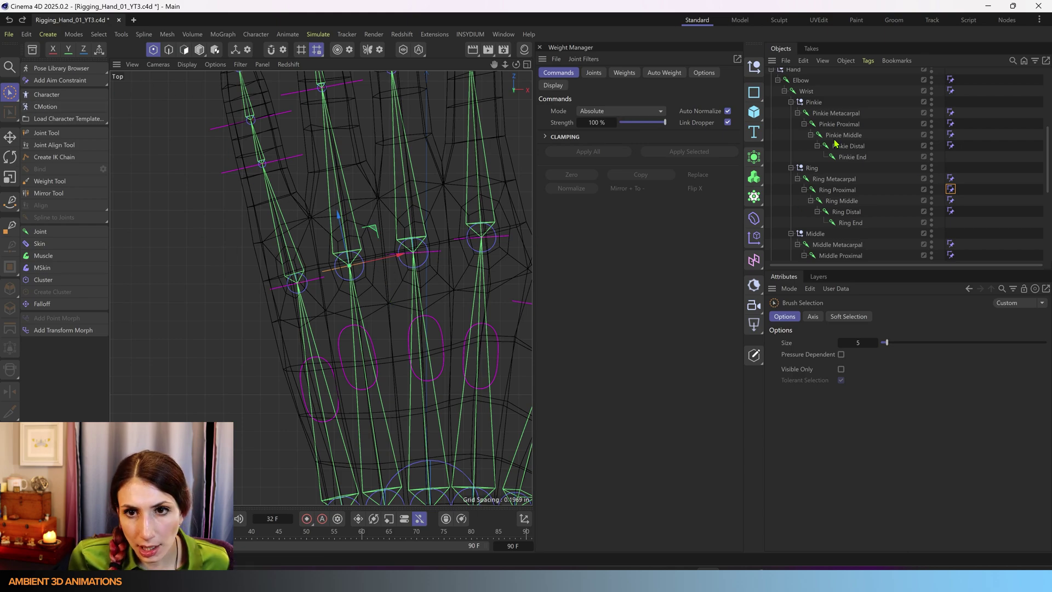
scroll(837, 159, "down", 5)
left_click(852, 237)
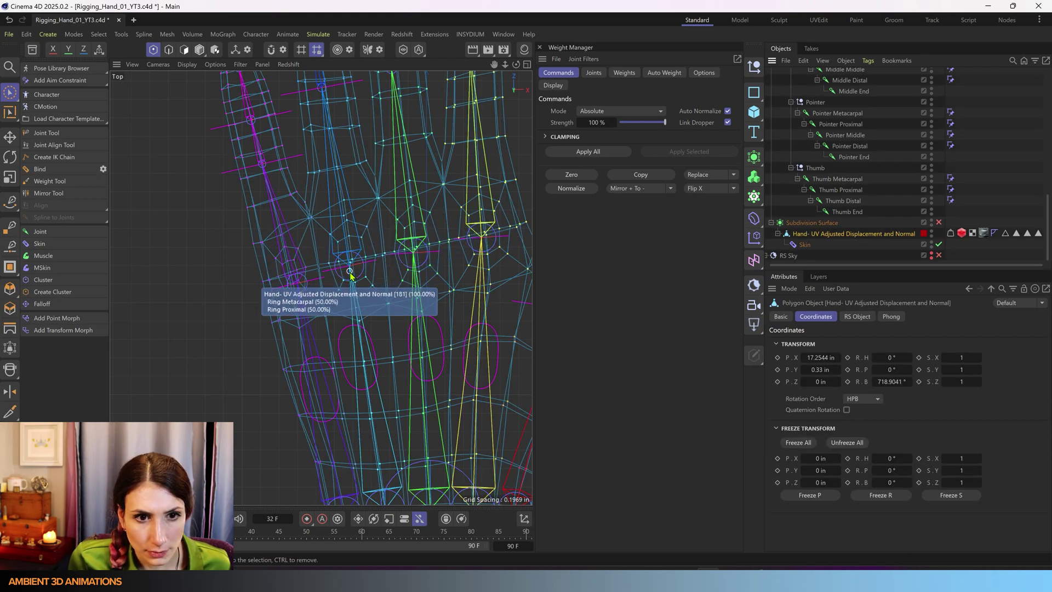
scroll(351, 282, "up", 3)
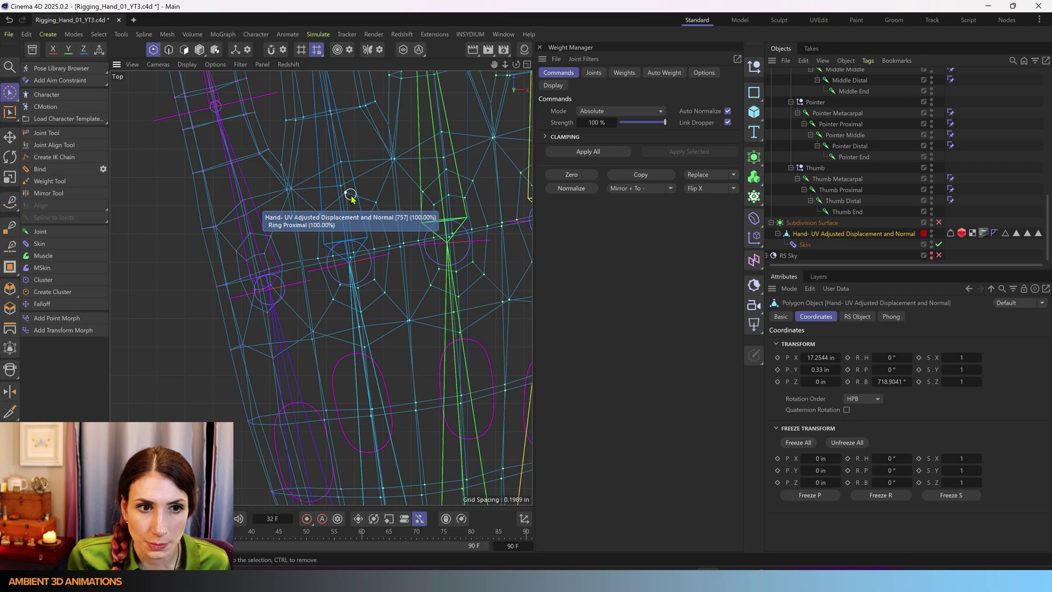
middle_click_drag(351, 197, 377, 216)
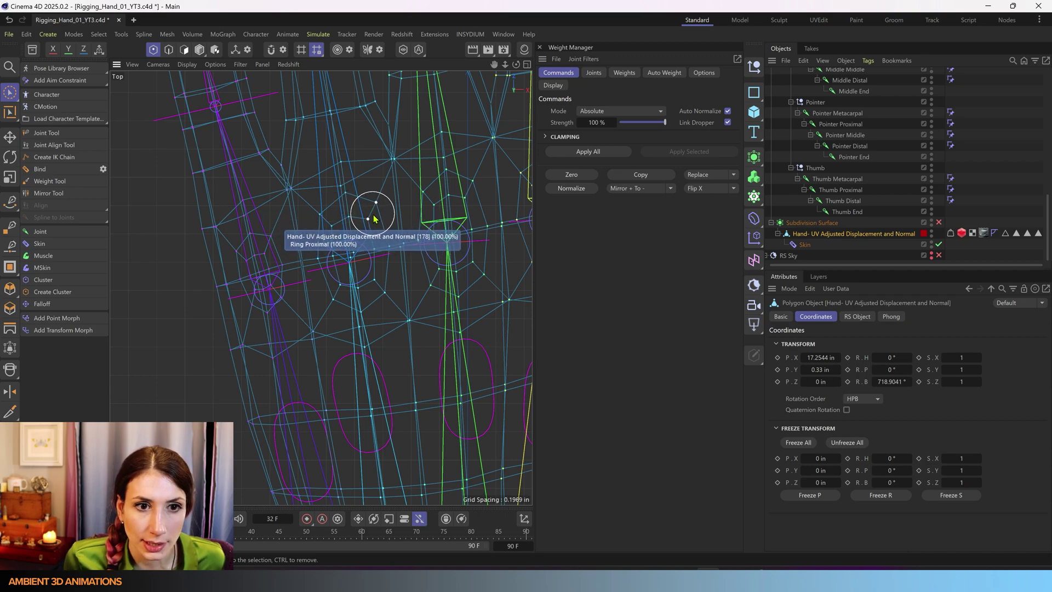
left_click(365, 219)
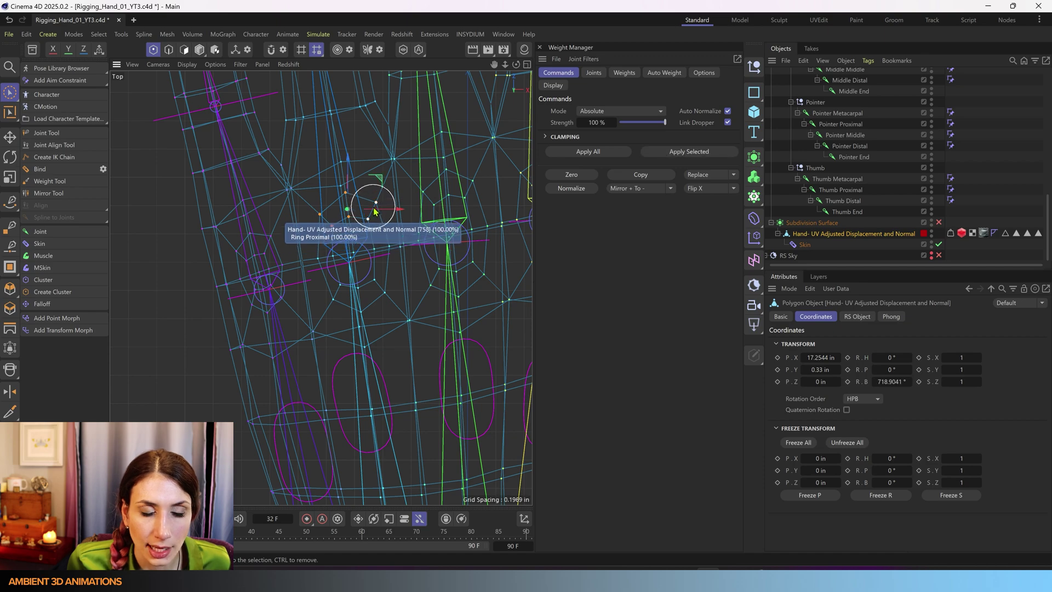
middle_click_drag(366, 219, 318, 298, "alt")
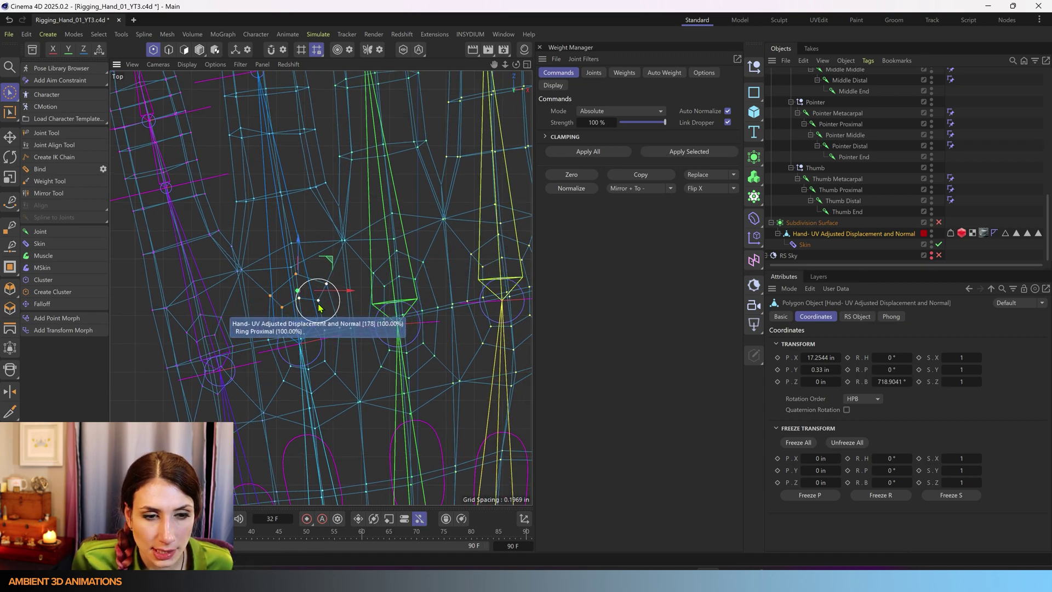
- Select only the Ring Metacarpal and Ring Proximal joints for weighting the selected knuckle points
left_click(593, 72)
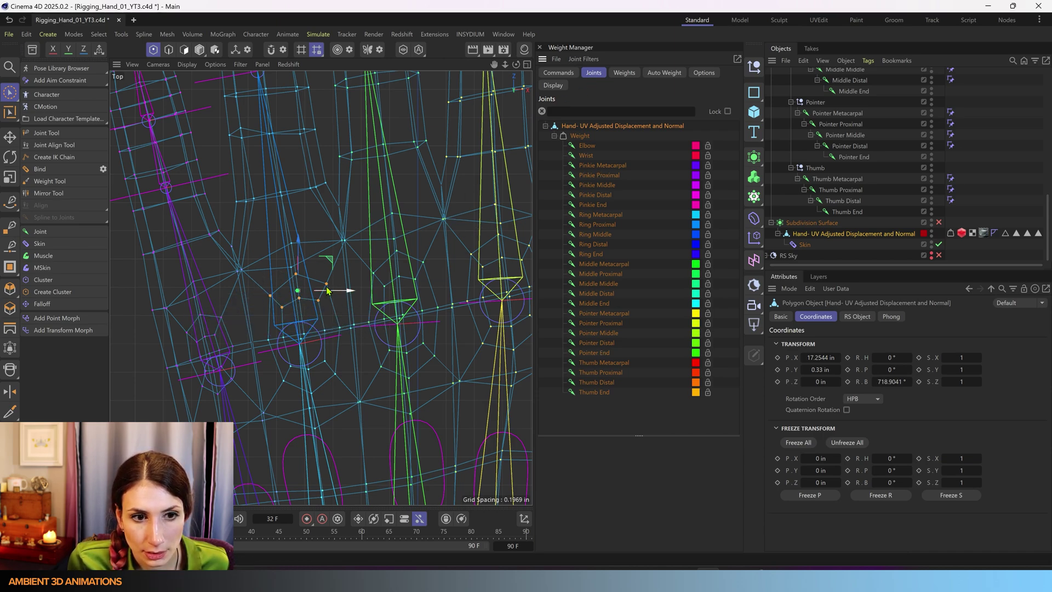
scroll(274, 322, "down", 5)
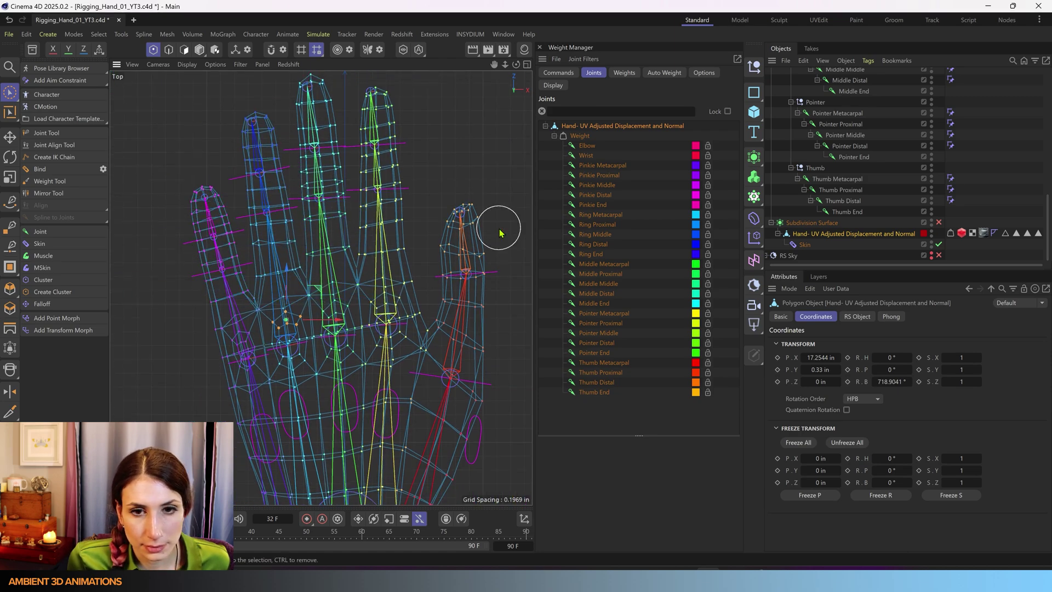
left_click(609, 218)
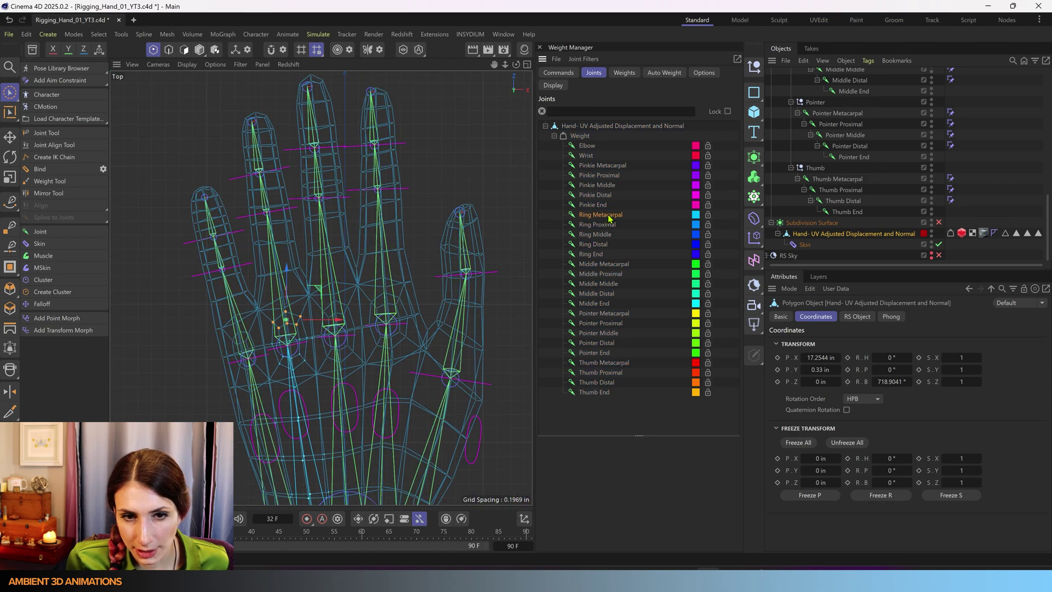
left_click(609, 224, "ctrl")
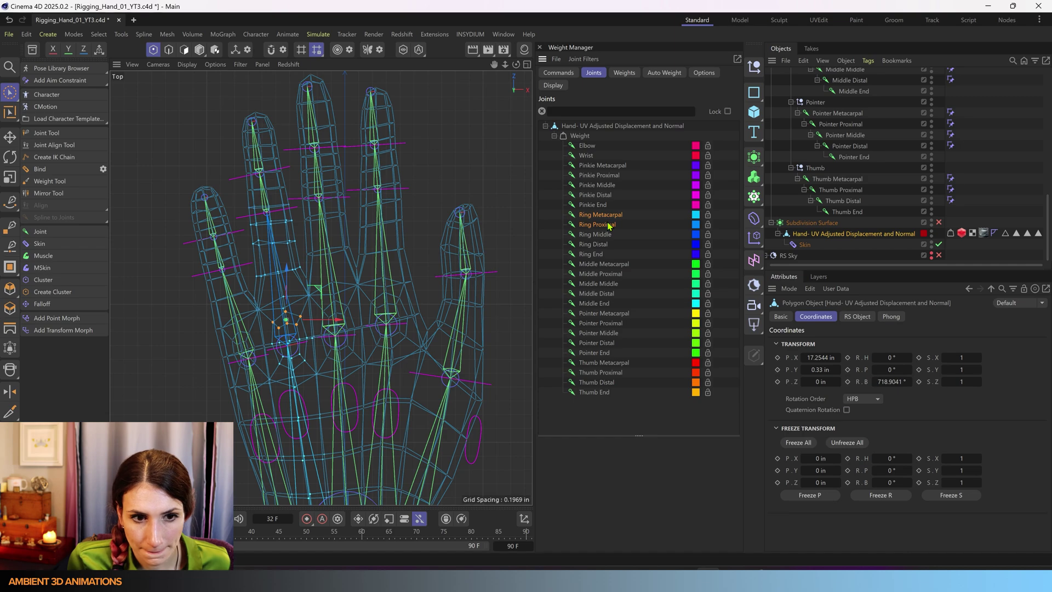
- Apply the Ring Metacarpal and Ring Proximal weights to the selected ring-knuckle points and inspect the blend on the shaded mesh in the perspective view
left_click(559, 72)
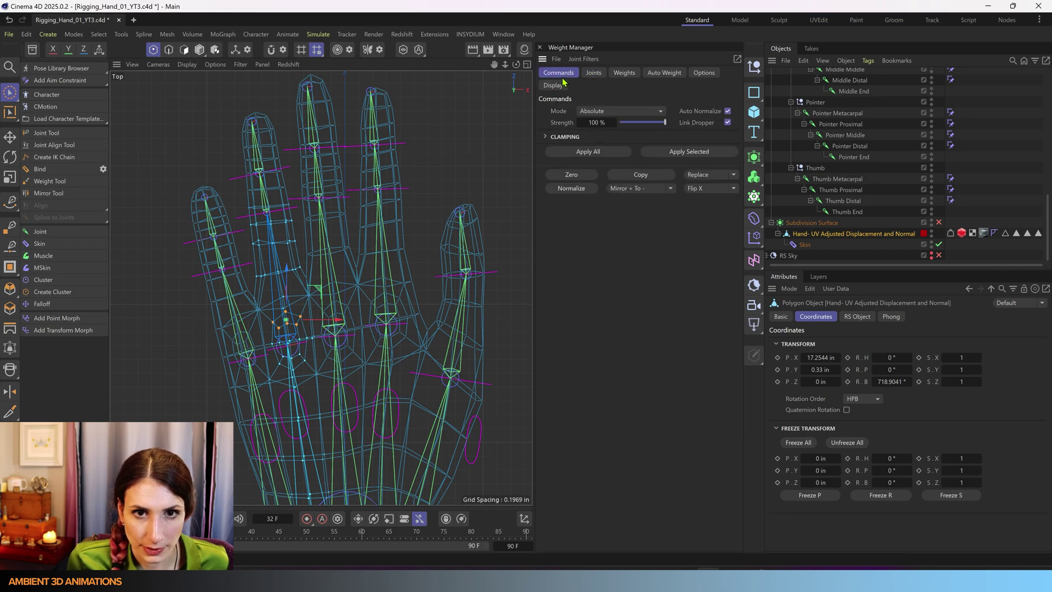
middle_click(352, 340)
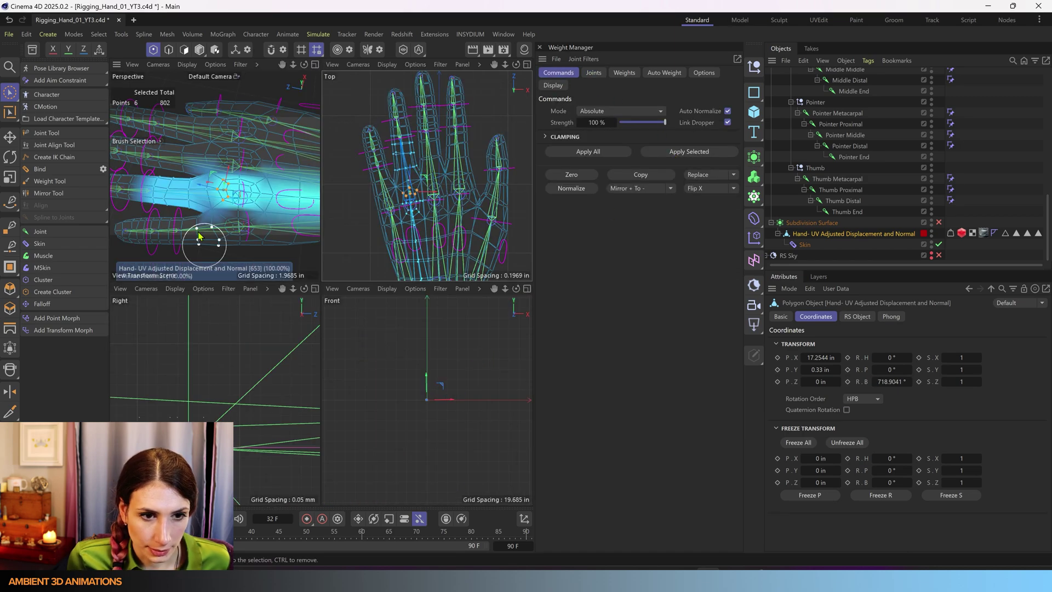
middle_click(211, 208)
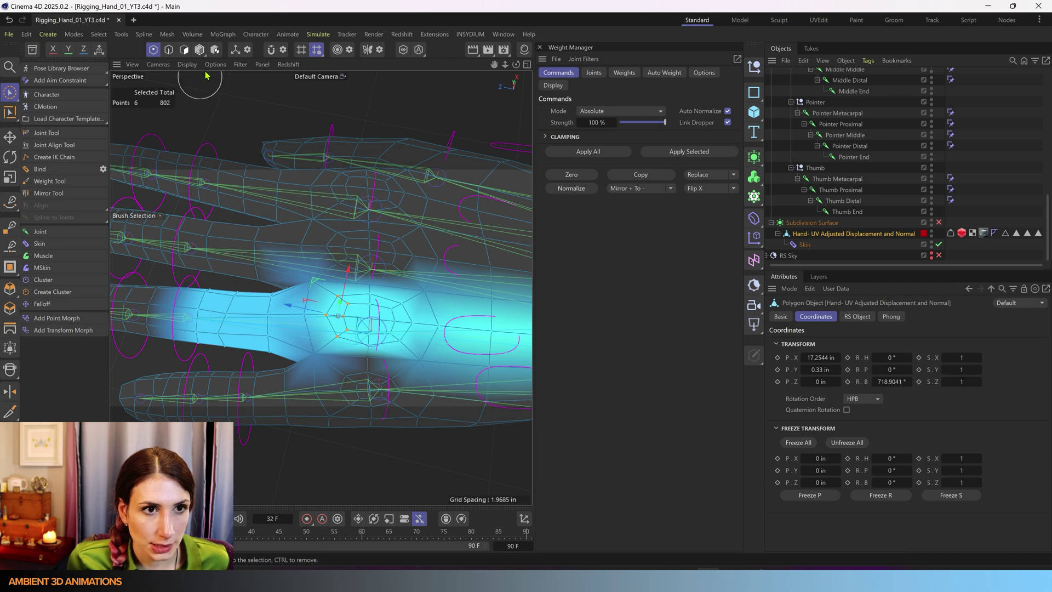
left_click(199, 49)
scroll(371, 353, "up", 5)
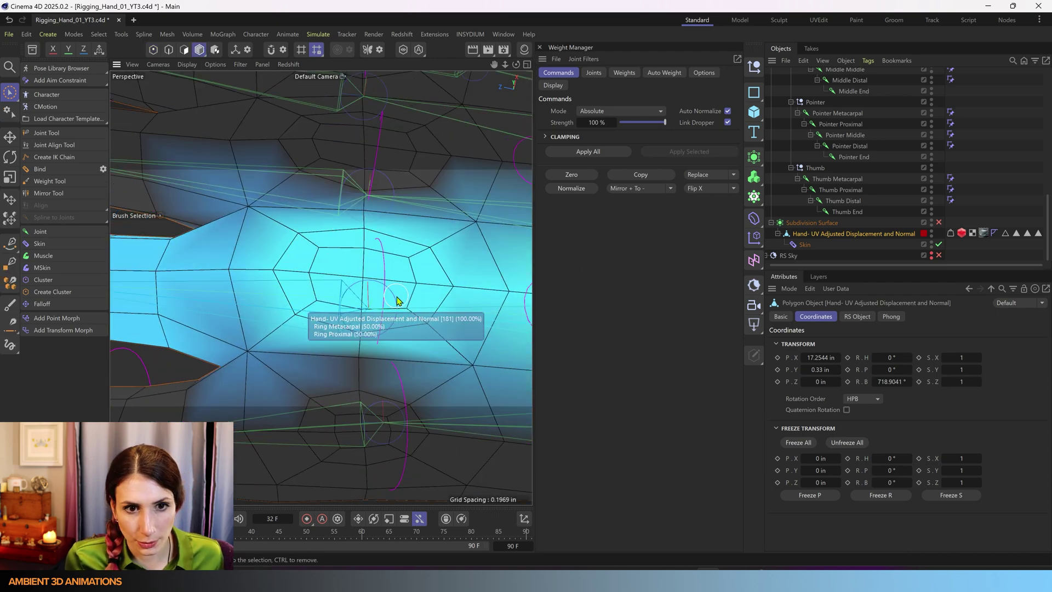
- Lock the Geometry of Rigs layer and select the ring finger's proximal control at the knuckle
left_click(818, 277)
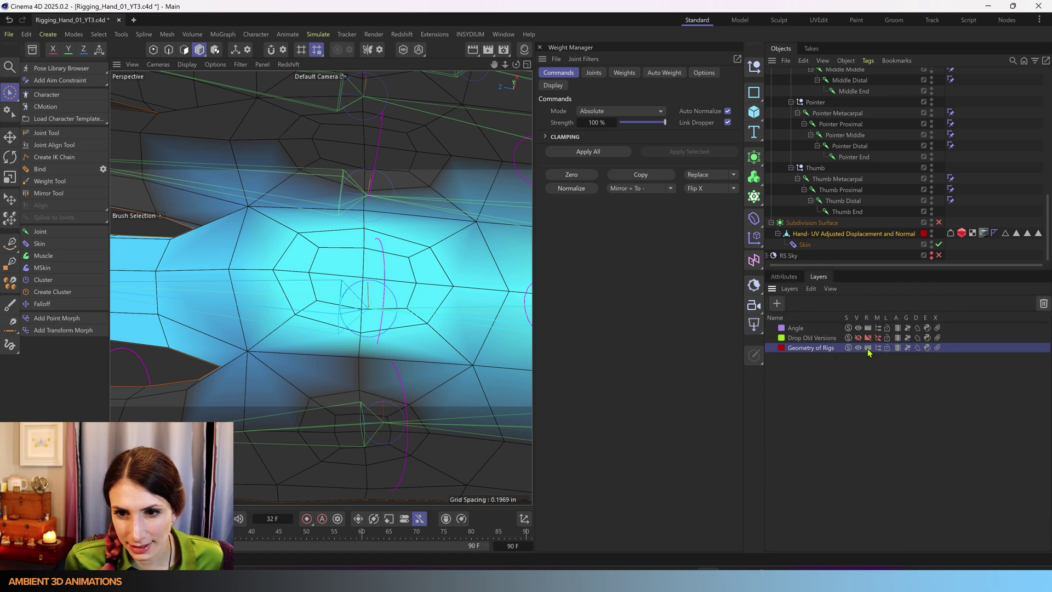
left_click(888, 347)
left_click_drag(442, 300, 382, 196, "alt")
left_click(383, 253)
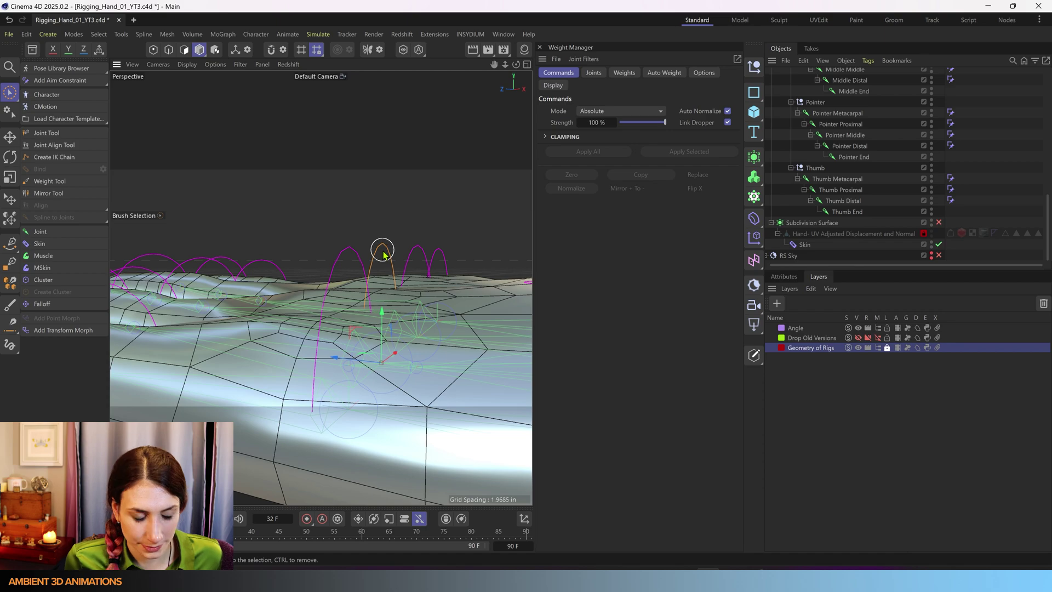
- Rotate the ring finger's proximal control to test how the knuckle deforms, and undo the rotation
key("r")
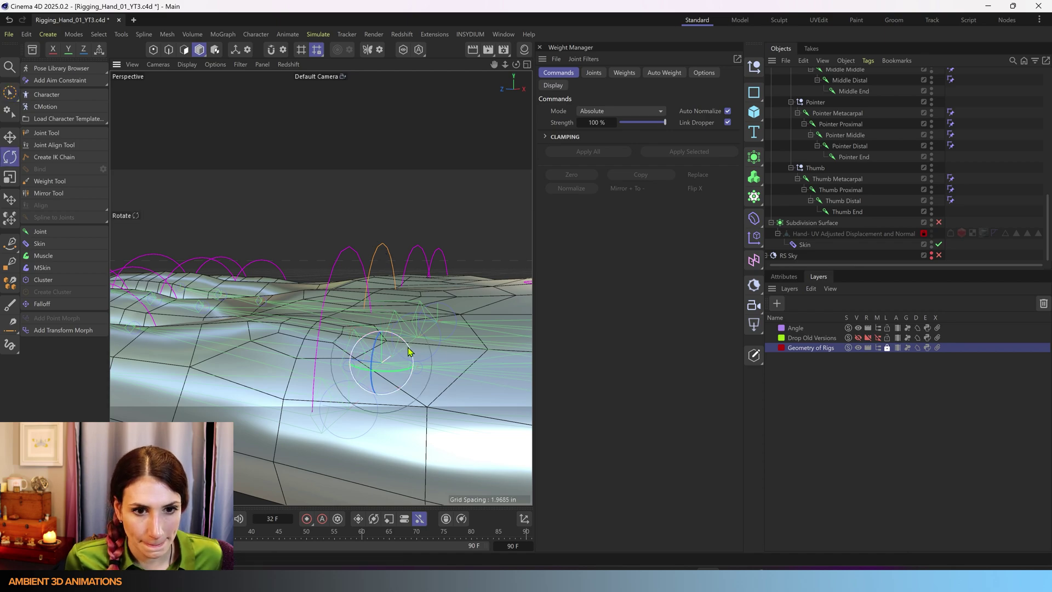
left_click_drag(408, 351, 409, 378)
scroll(376, 305, "down", 5)
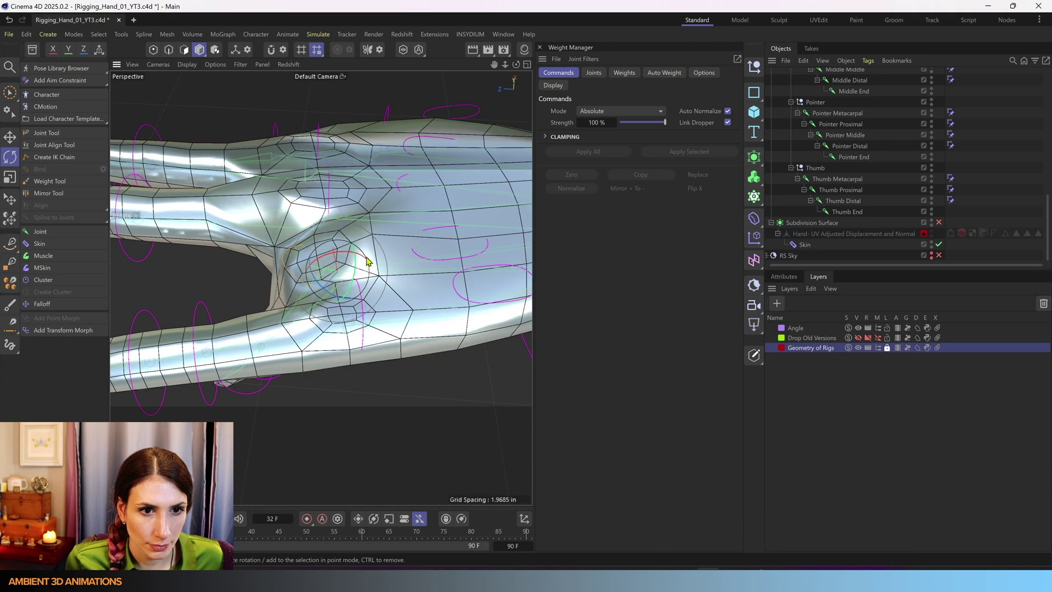
left_click_drag(349, 255, 393, 289)
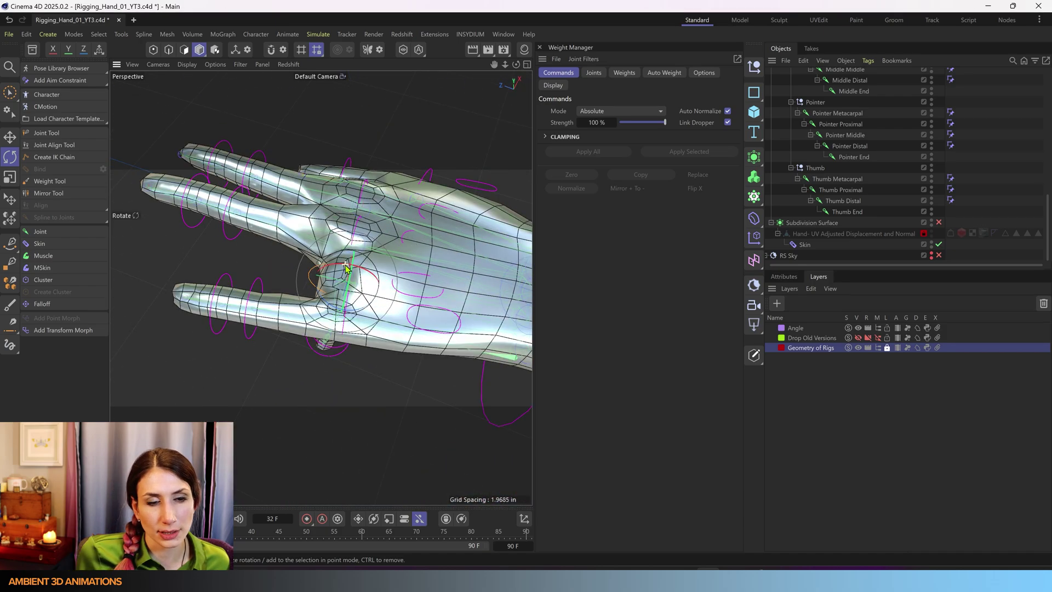
scroll(357, 255, "up", 3)
left_click_drag(353, 282, 325, 266, "alt")
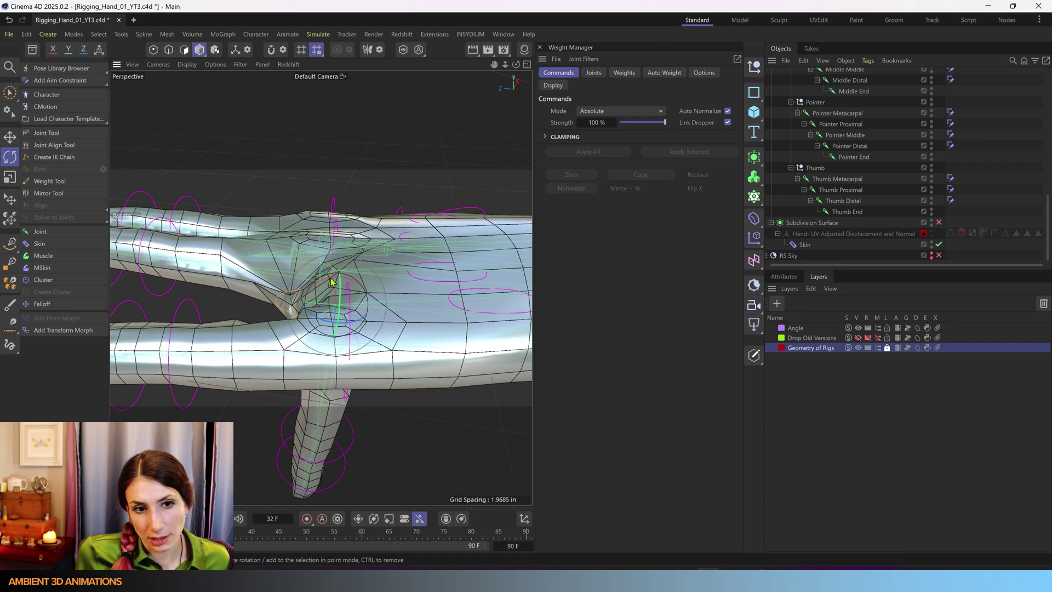
left_click_drag(404, 260, 335, 263, "alt")
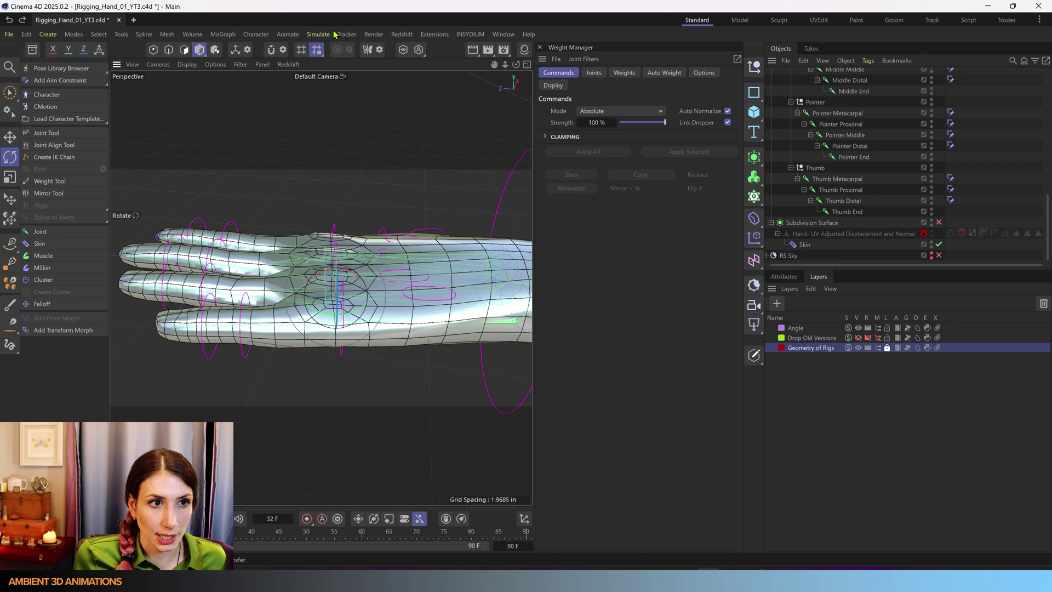
left_click(299, 65)
left_click(294, 65)
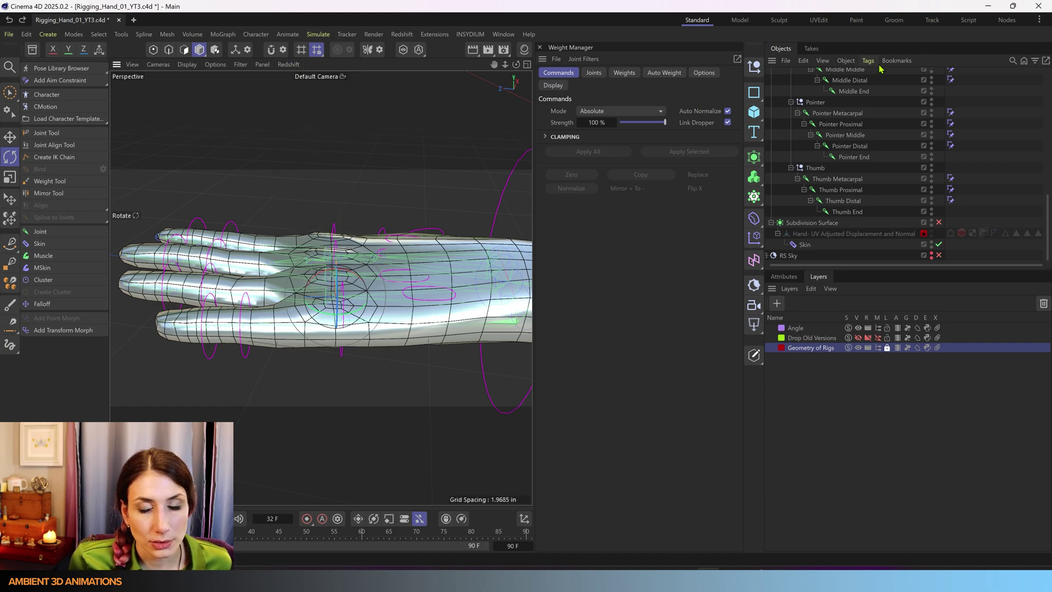
- Return to point mode in the top view and activate Brush Selection for picking knuckle points
left_click(153, 52)
middle_click(402, 209)
middle_click(403, 209)
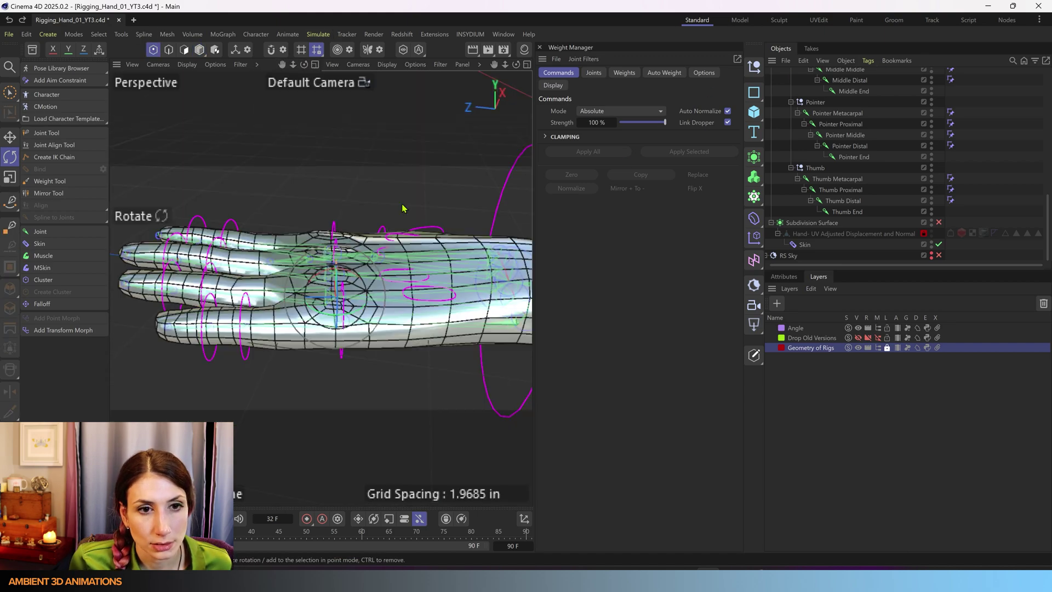
scroll(294, 381, "up", 3)
scroll(291, 344, "up", 3)
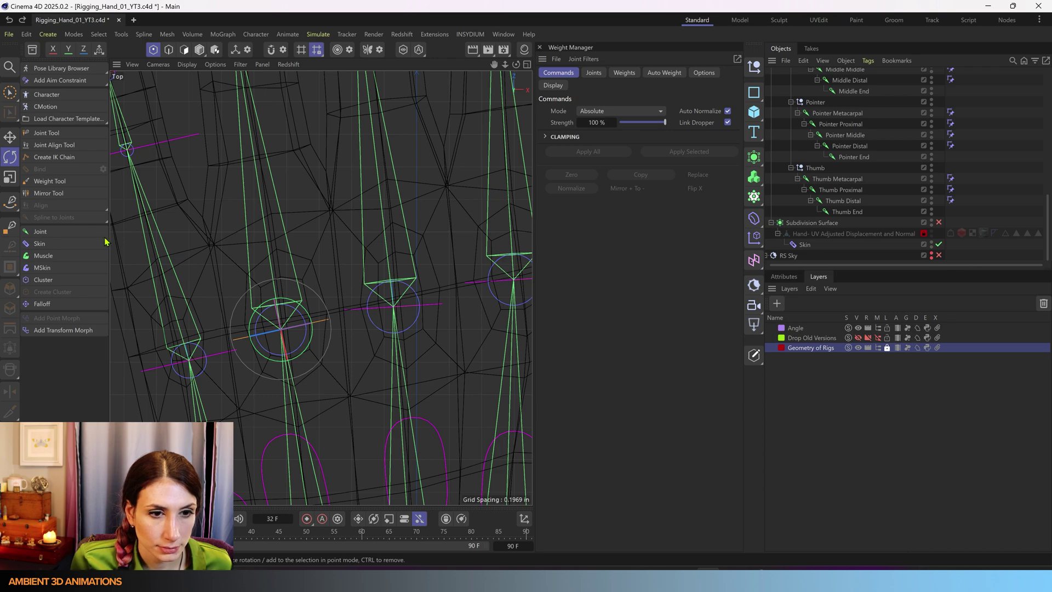
left_click(10, 91)
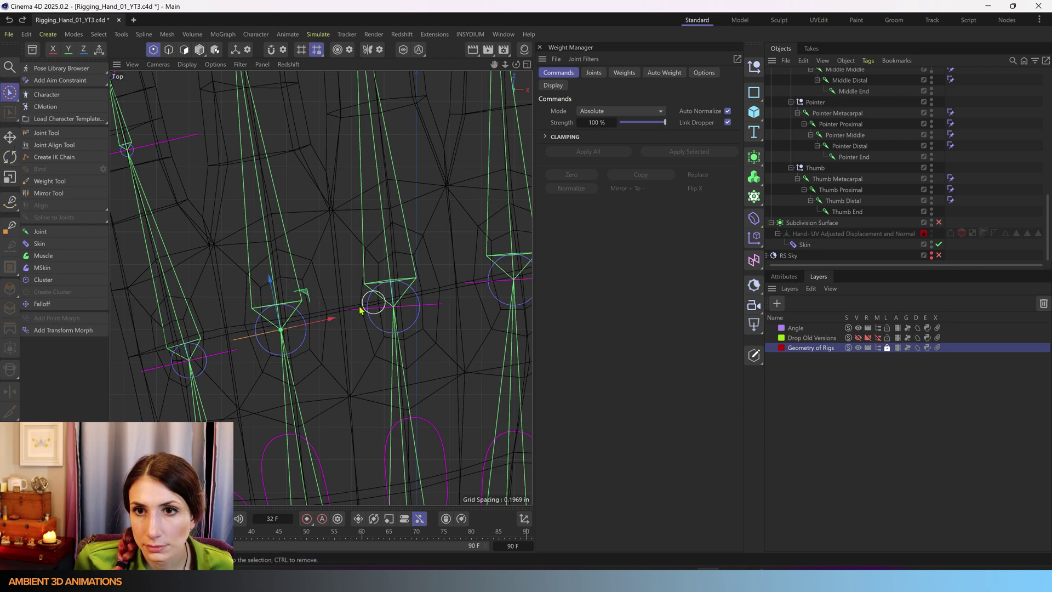
scroll(270, 317, "down", 5)
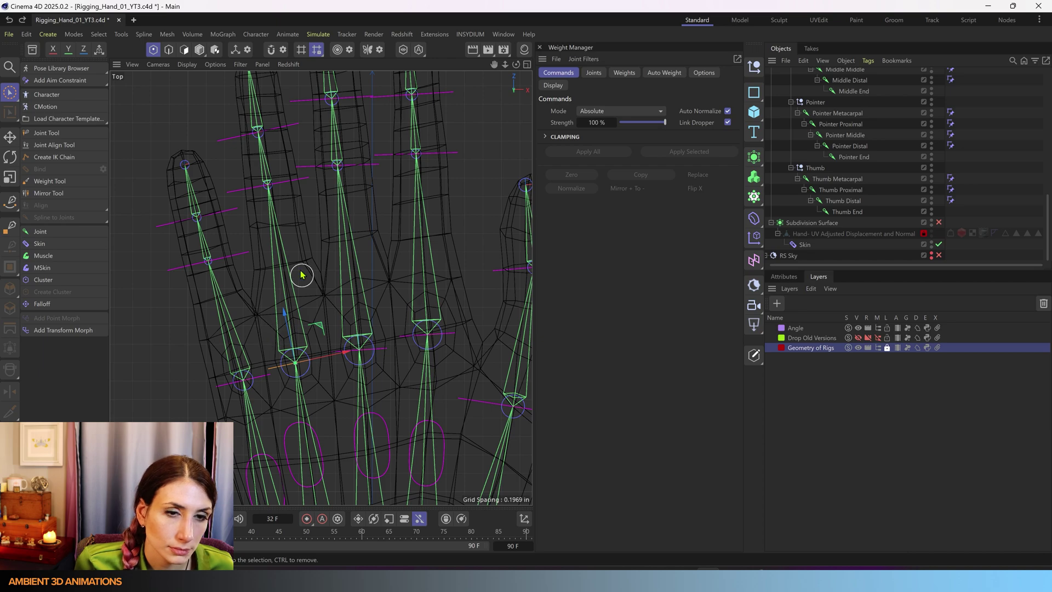
scroll(289, 187, "down", 3)
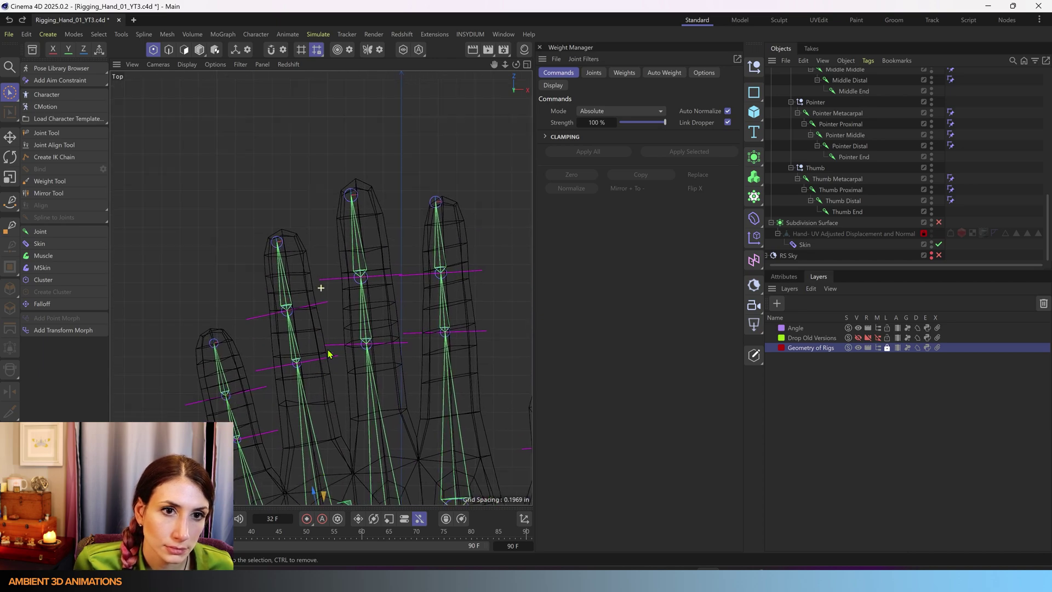
- Select the Pinkie Proximal and Pinkie Middle joints in turn and examine the joint weights around the pinkie knuckle
scroll(400, 219, "up", 3)
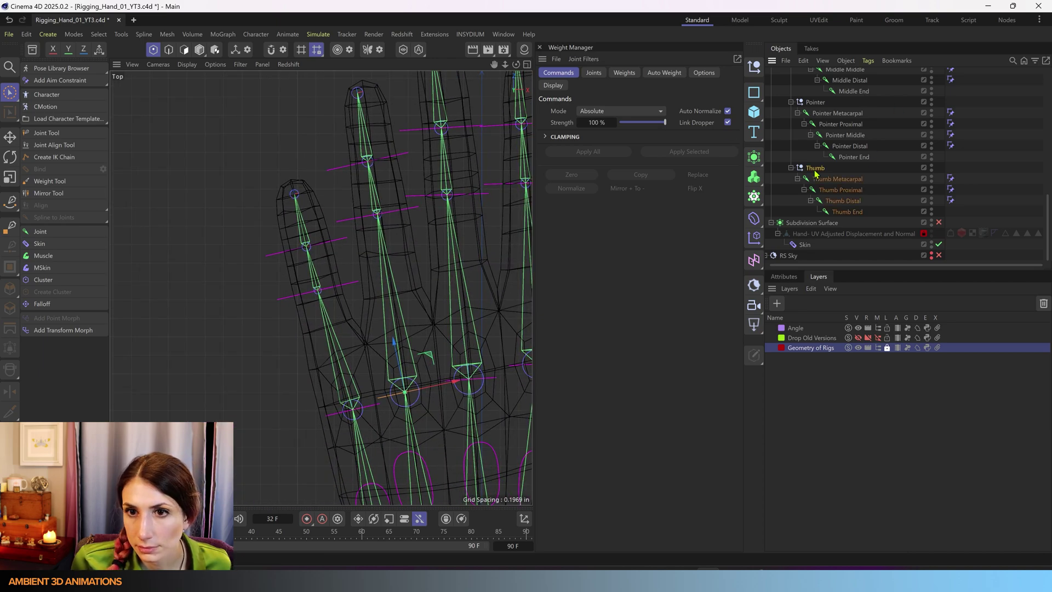
scroll(816, 170, "up", 10)
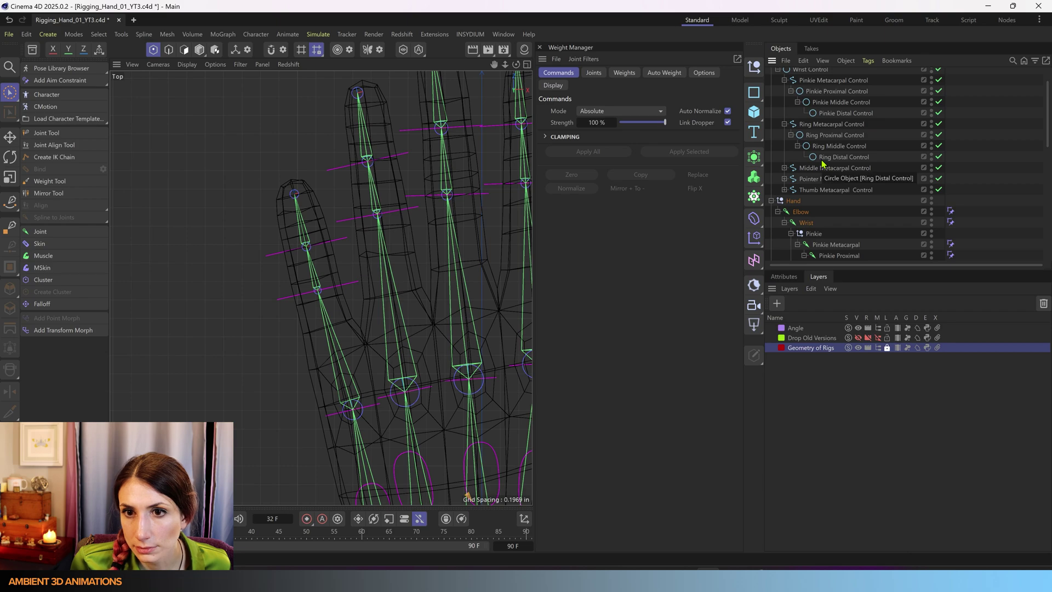
scroll(822, 164, "down", 4)
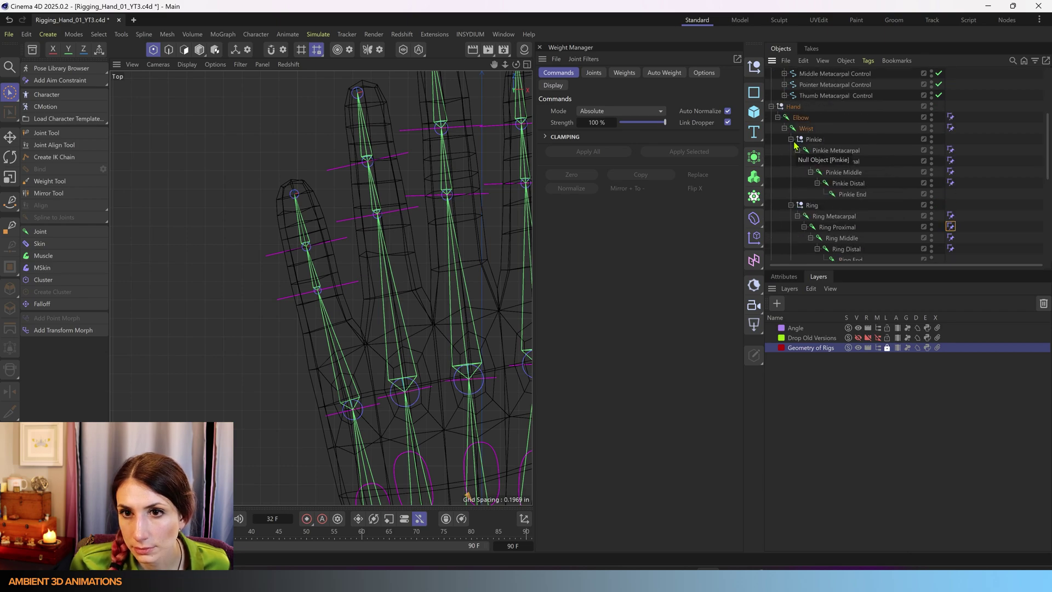
left_click(791, 140)
left_click(836, 153)
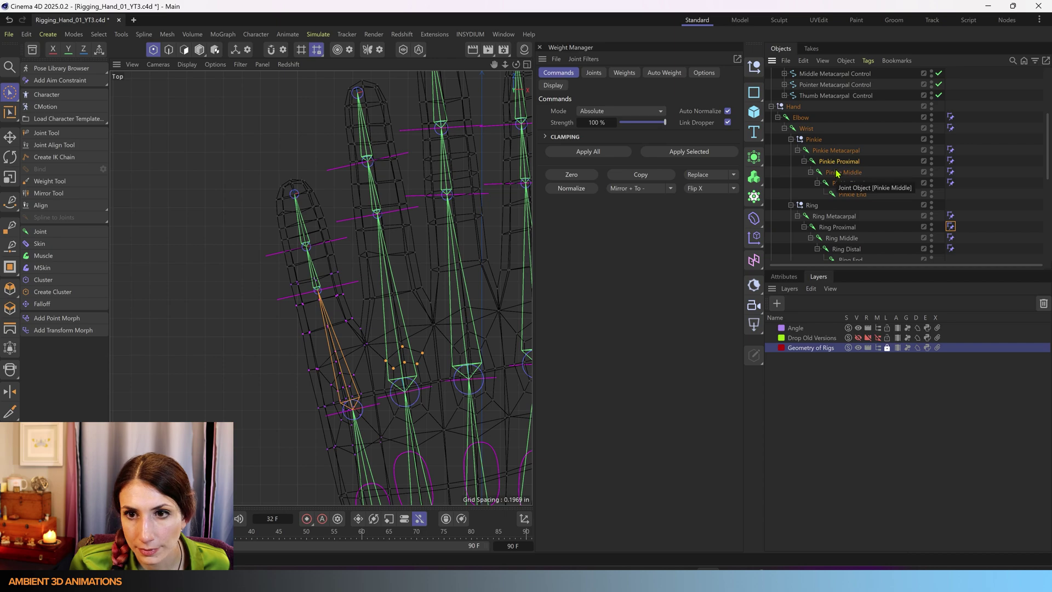
left_click(836, 173)
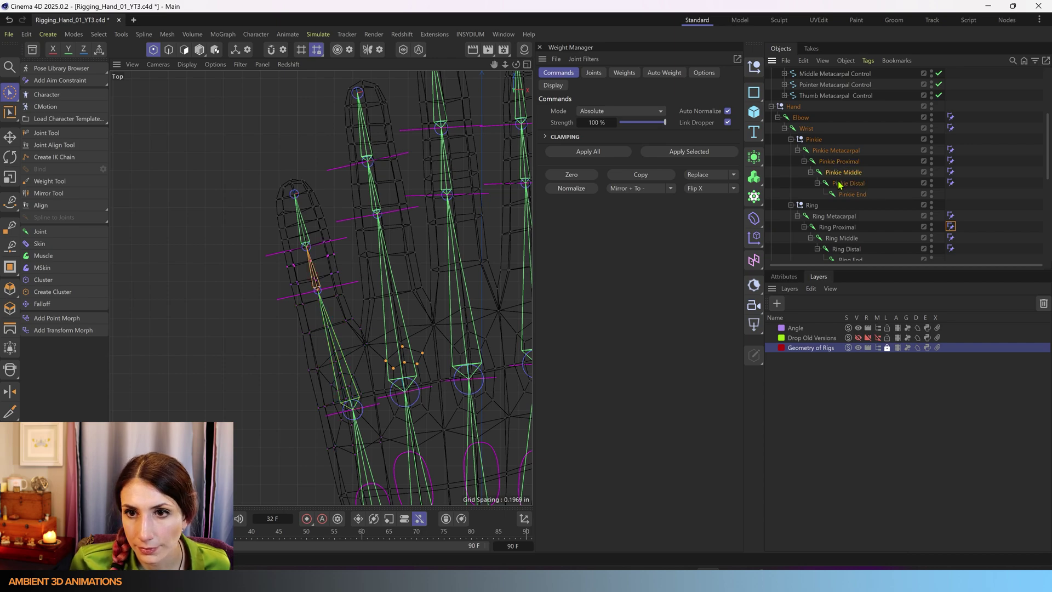
scroll(359, 417, "up", 5)
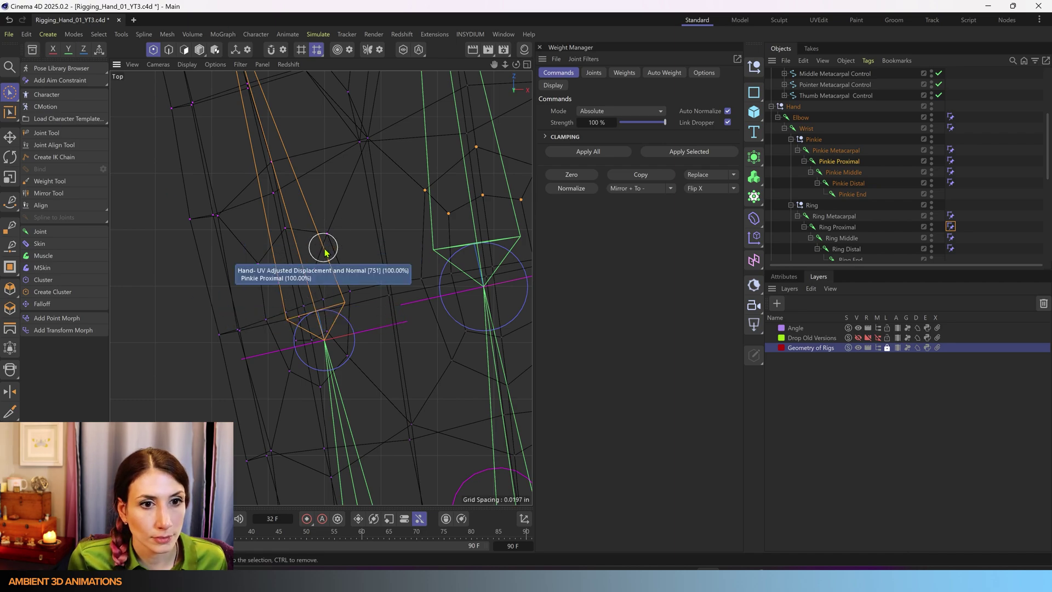
- Unlock the Geometry of Rigs layer and brush-select the hand mesh points just above the pinkie's proximal joint
scroll(877, 206, "down", 5)
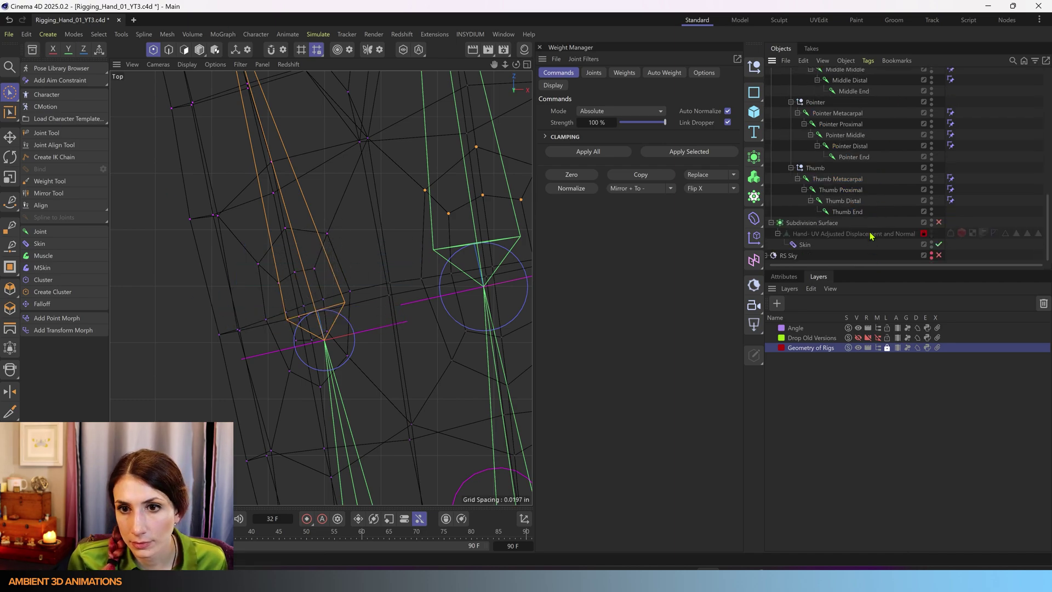
left_click(888, 240)
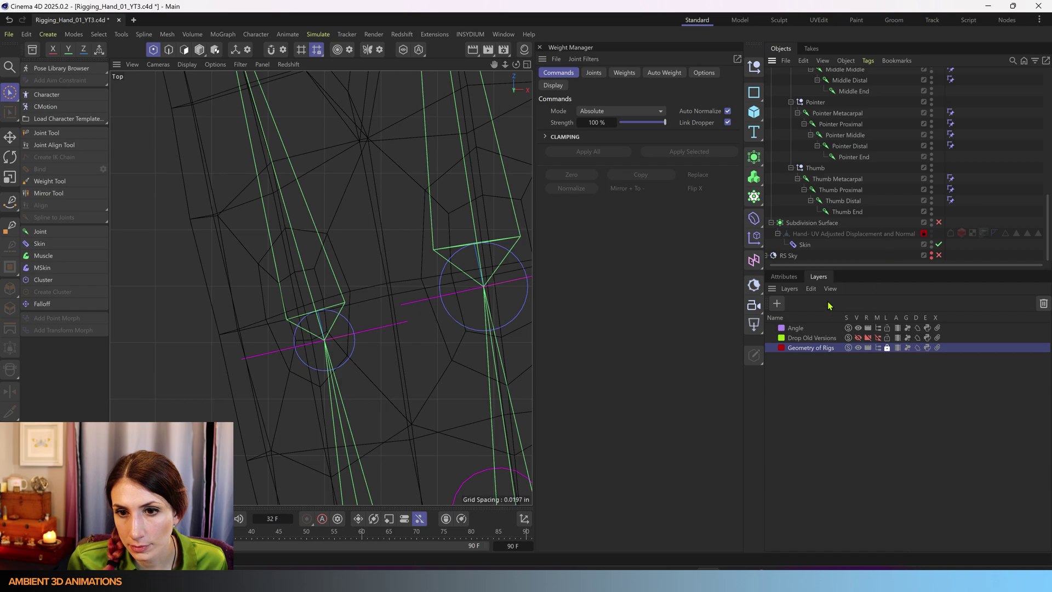
left_click(893, 234)
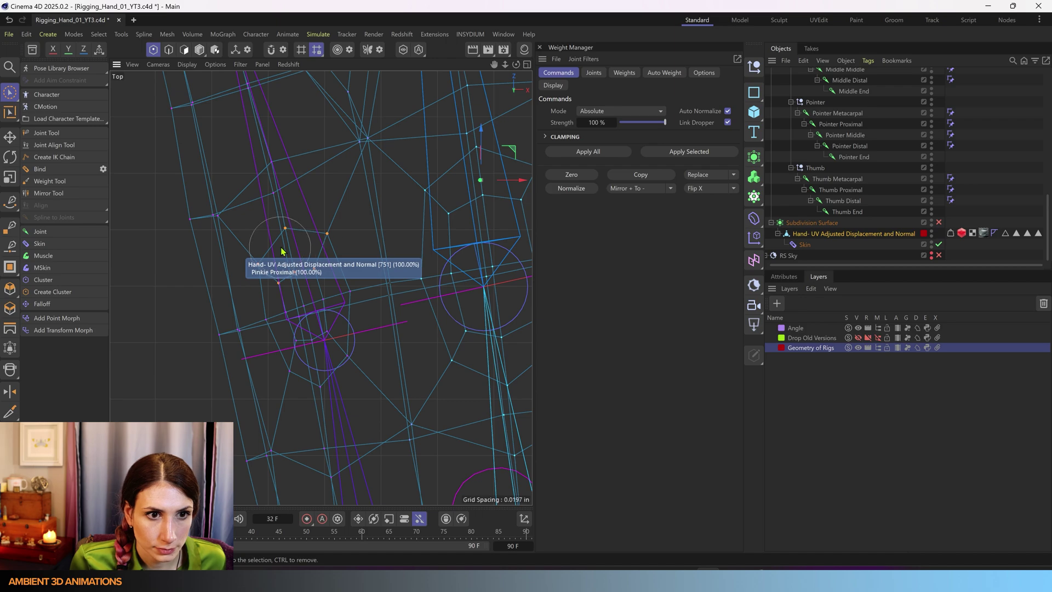
left_click(268, 280)
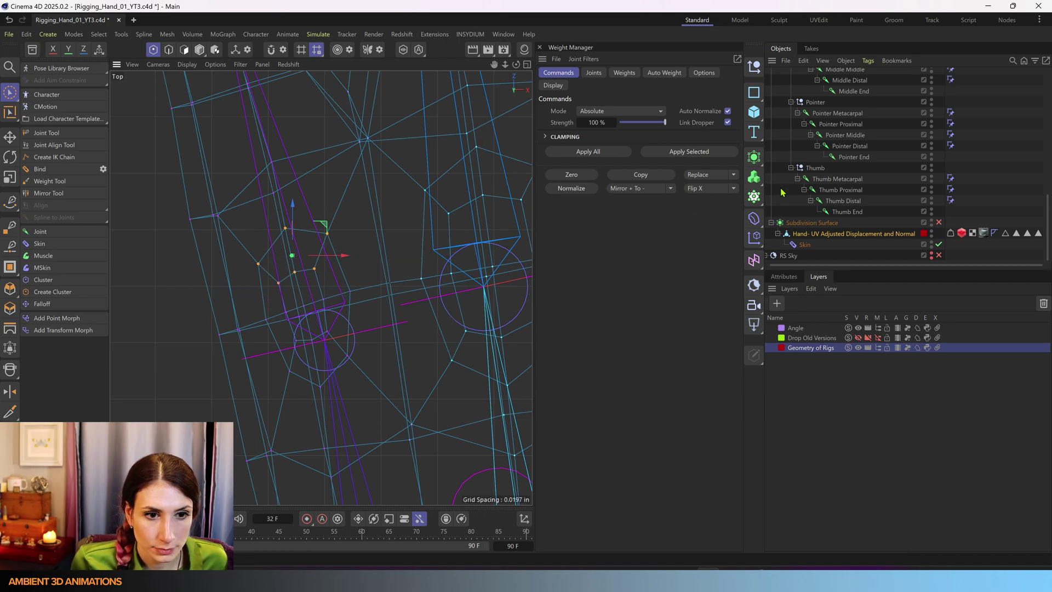
- Apply the Pinkie Metacarpal and Pinkie Proximal weights to the selected knuckle points in Absolute mode at 100% strength
left_click(594, 73)
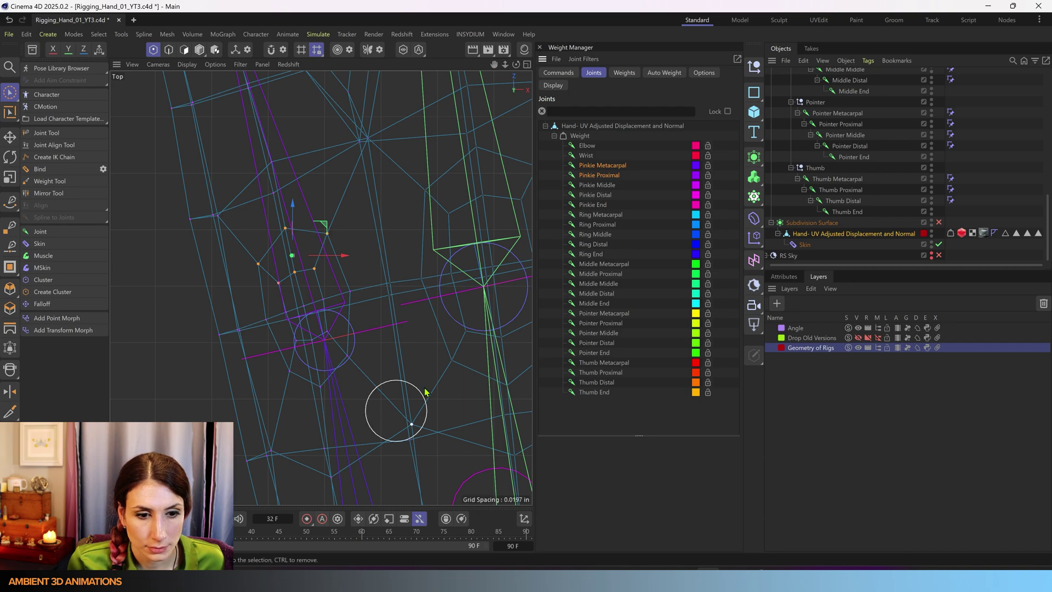
left_click(557, 72)
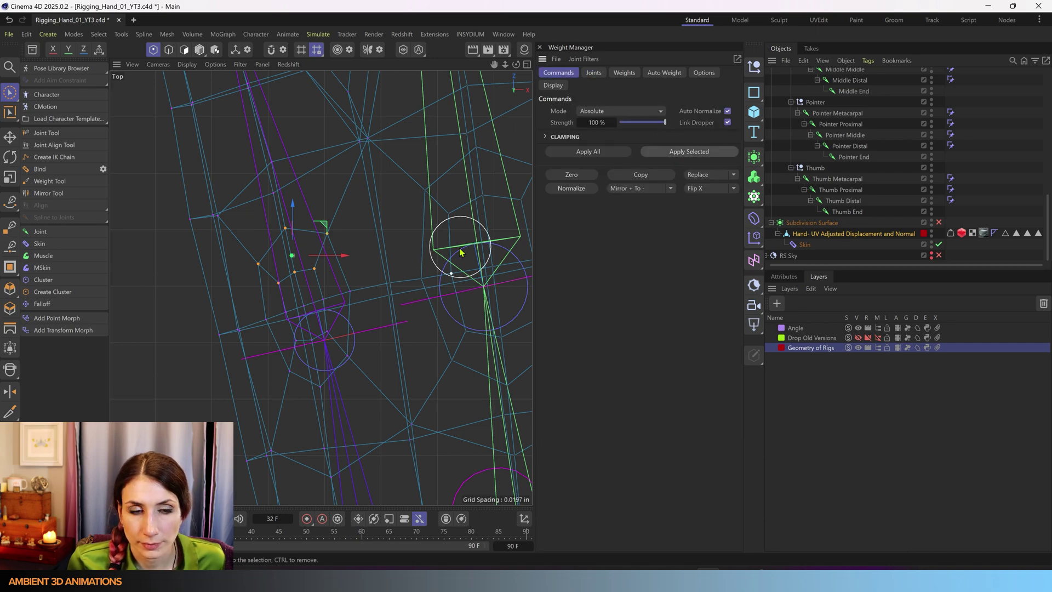
- Select the middle finger's knuckle points and apply the Middle Metacarpal and Middle Proximal weights to them at 100% strength
middle_click_drag(459, 247, 230, 310, "alt")
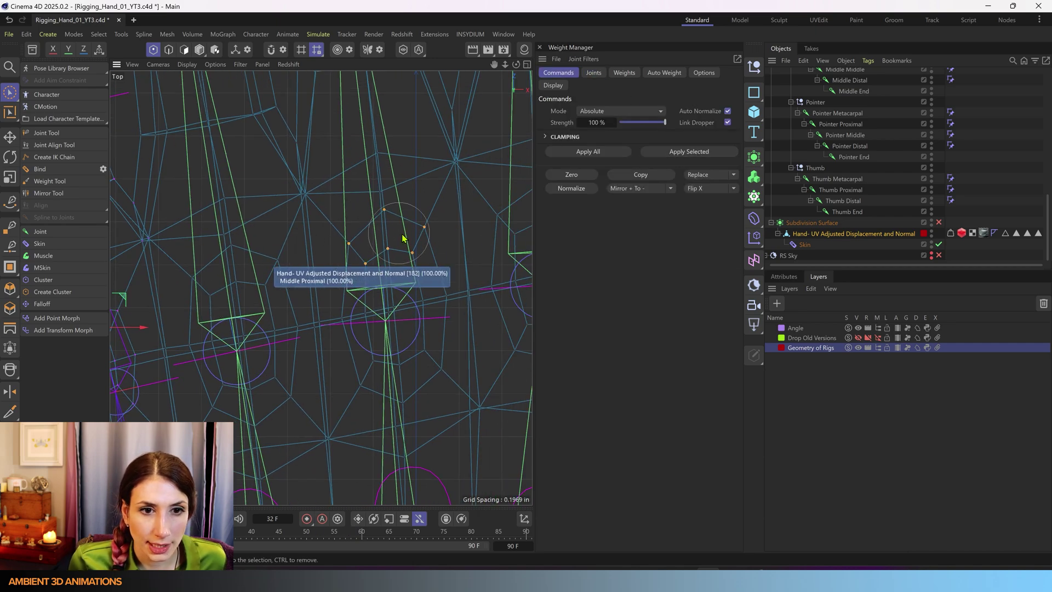
scroll(391, 227, "down", 8)
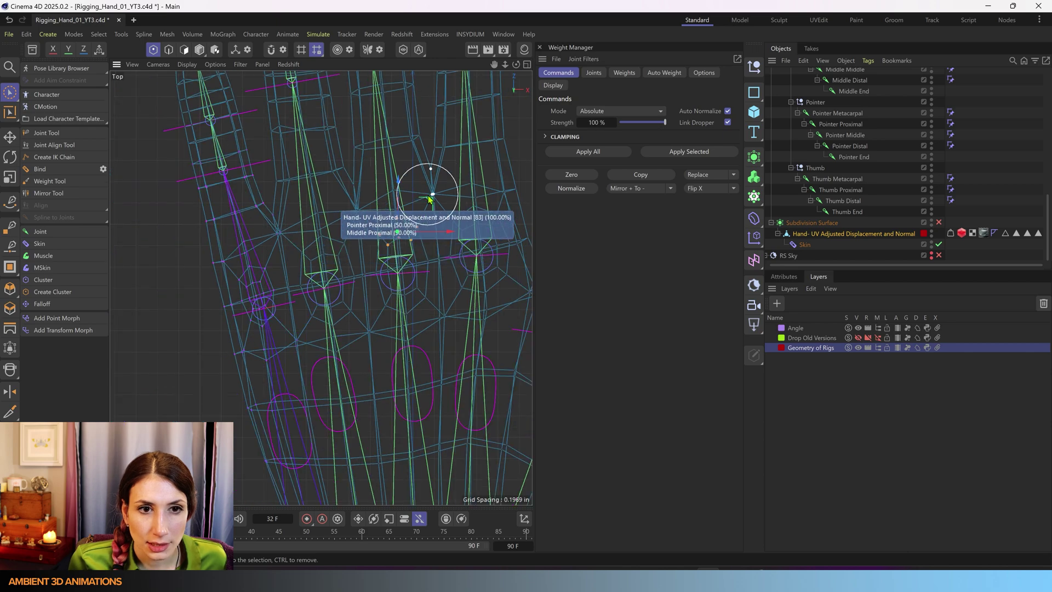
left_click(593, 72)
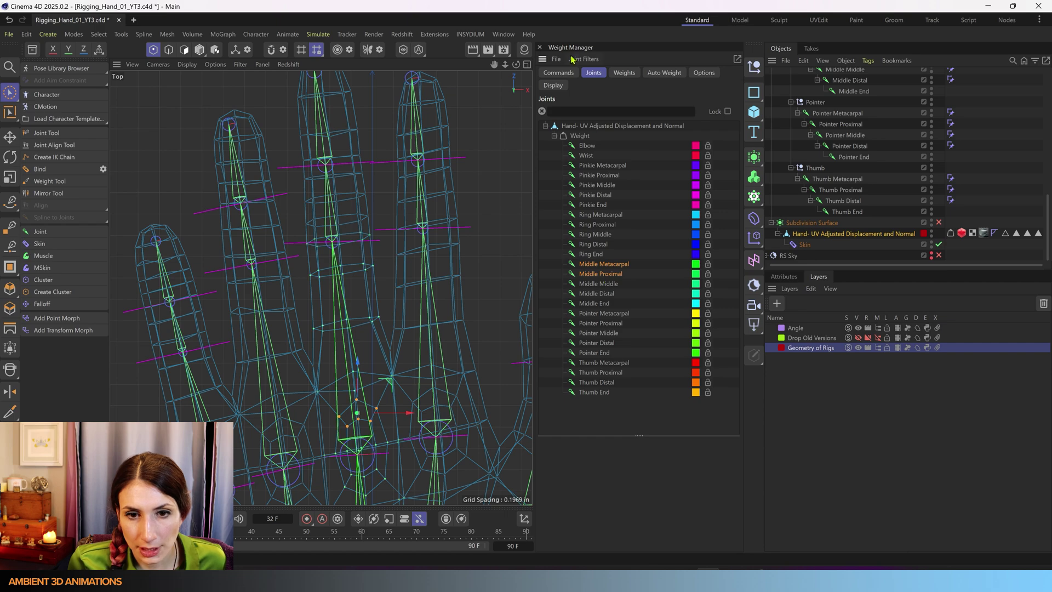
left_click(559, 74)
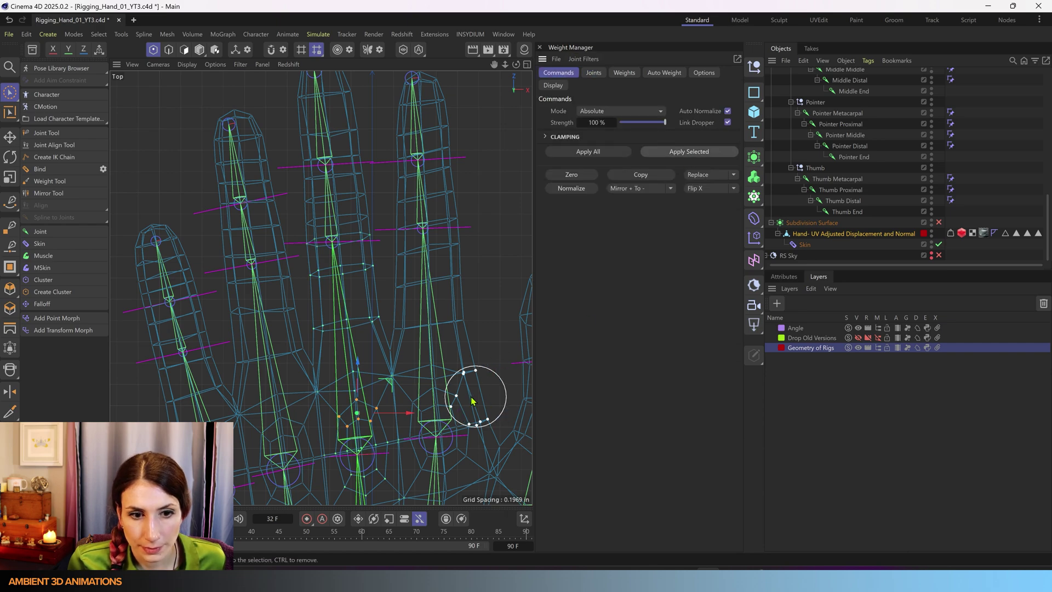
- Select the pointer finger's knuckle points and apply the Pointer Metacarpal and Pointer Proximal weights to them at 100% strength
scroll(436, 399, "up", 10)
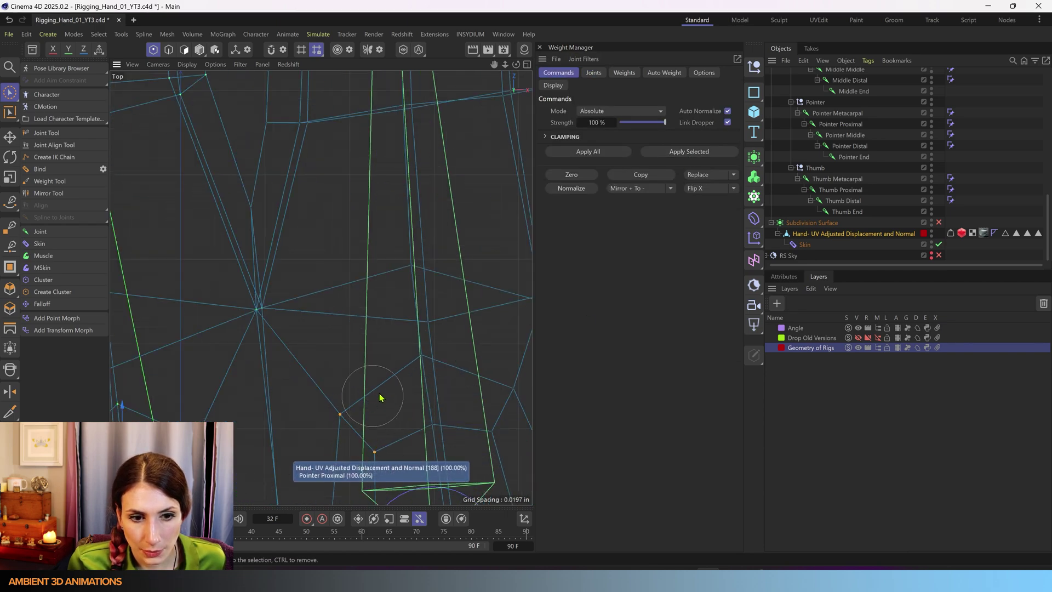
mouse_move(480, 385)
left_mouse_down()
mouse_move(424, 436)
mouse_move(423, 427)
left_mouse_up()
scroll(423, 426, "down", 3)
middle_click_drag(431, 408, 351, 358, "alt")
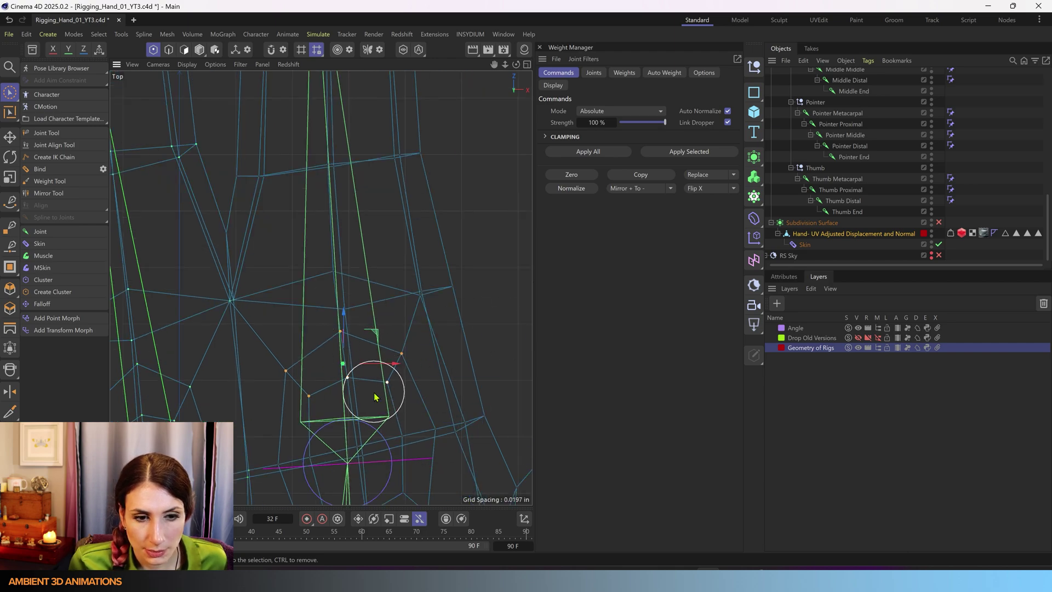
scroll(386, 394, "down", 2)
scroll(383, 263, "down", 5)
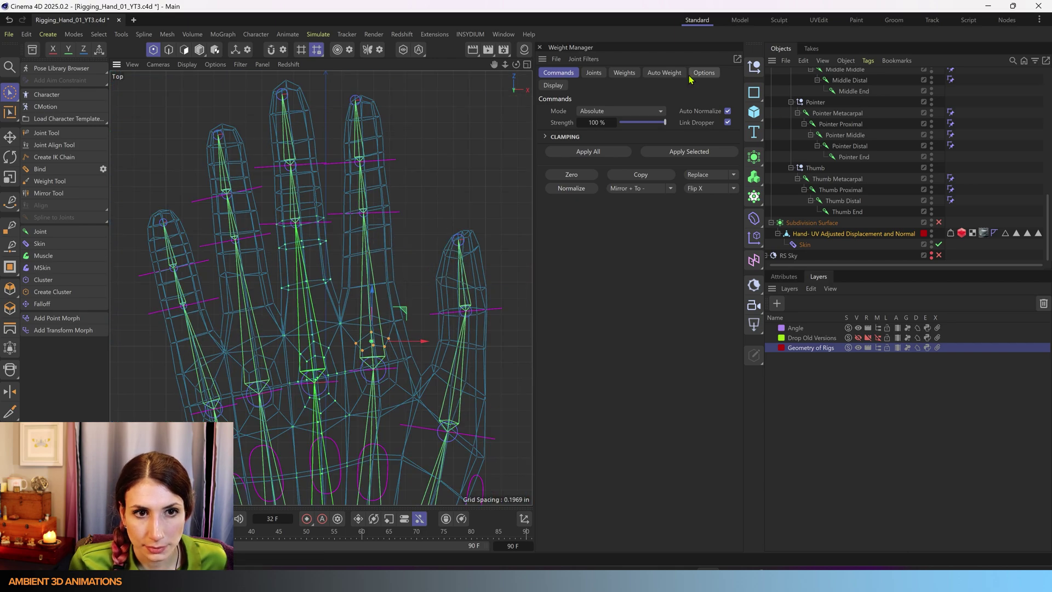
left_click(595, 73)
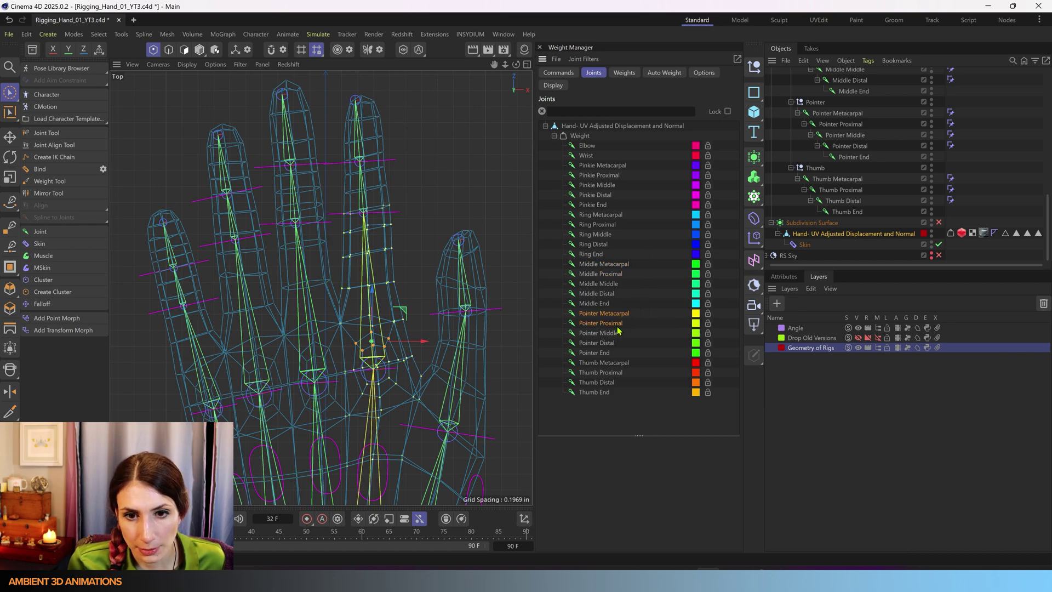
left_click(559, 73)
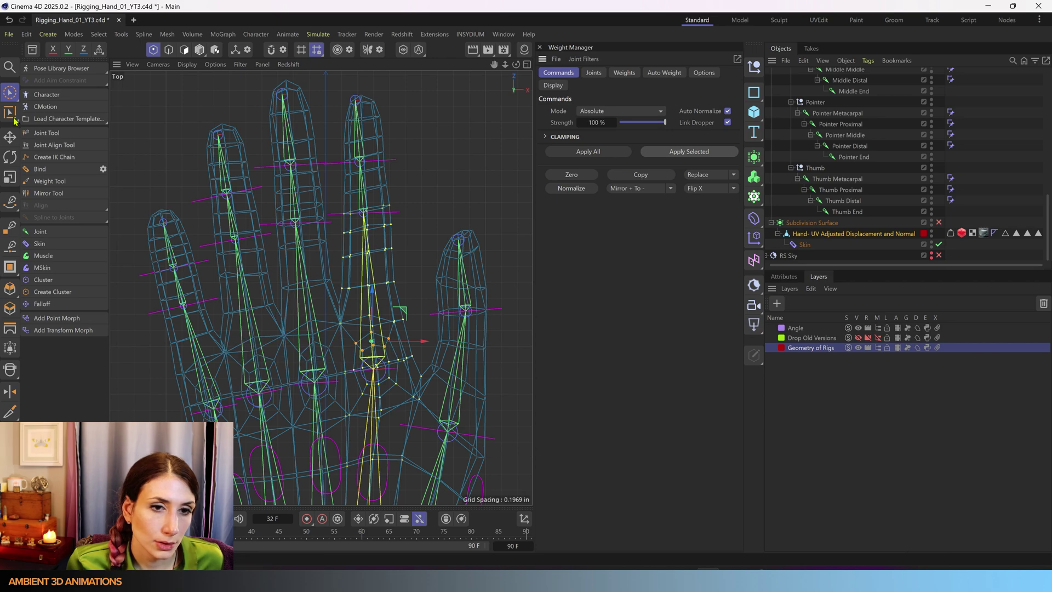
- Clear the point selection on the hand mesh and save the scene file
left_click(449, 154)
scroll(392, 235, "down", 5)
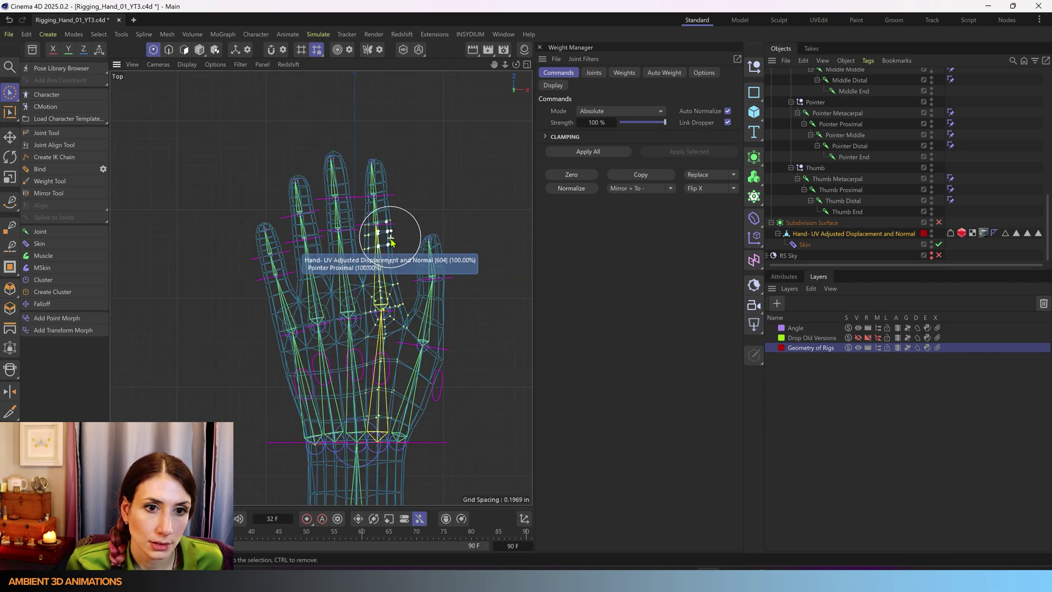
middle_click_drag(383, 278, 374, 201, "alt")
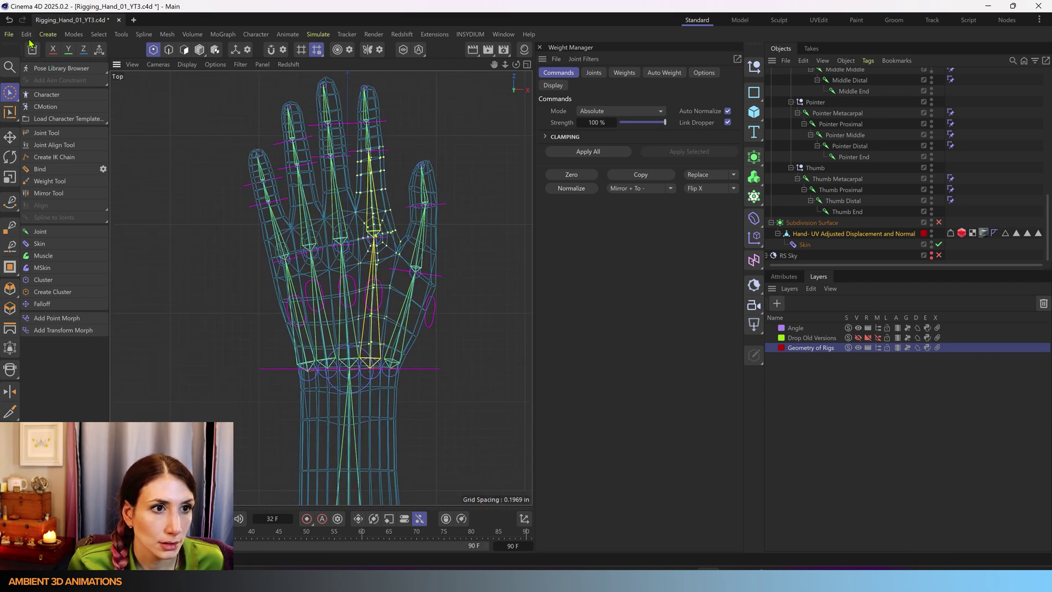
left_click(9, 34)
left_click(33, 171)
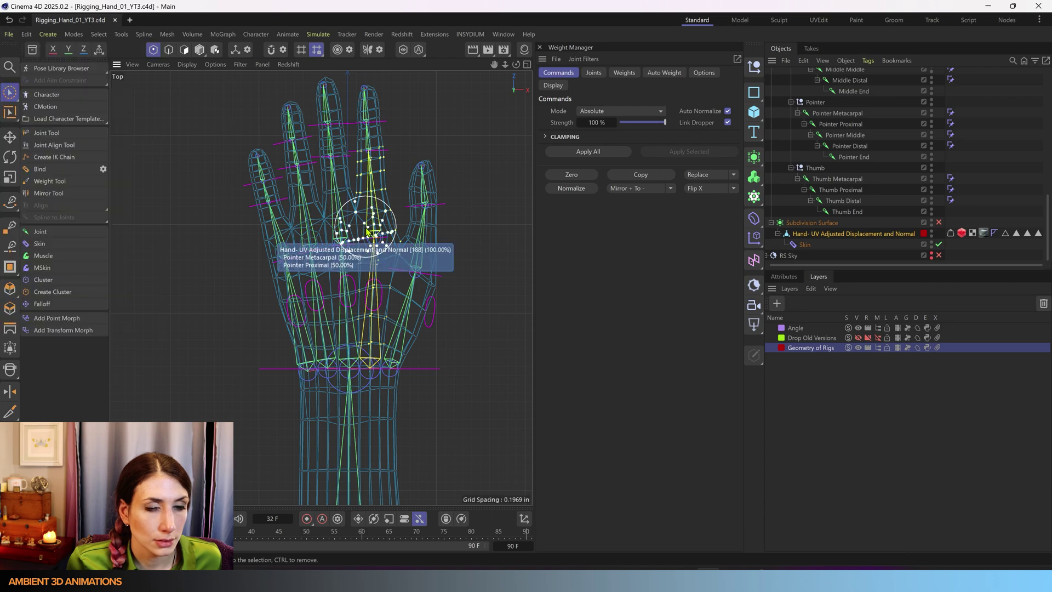
- Switch from the Top view to the perspective view of the hand and put the mesh in Model mode
middle_click(367, 232)
middle_click(214, 229)
scroll(431, 291, "down", 5)
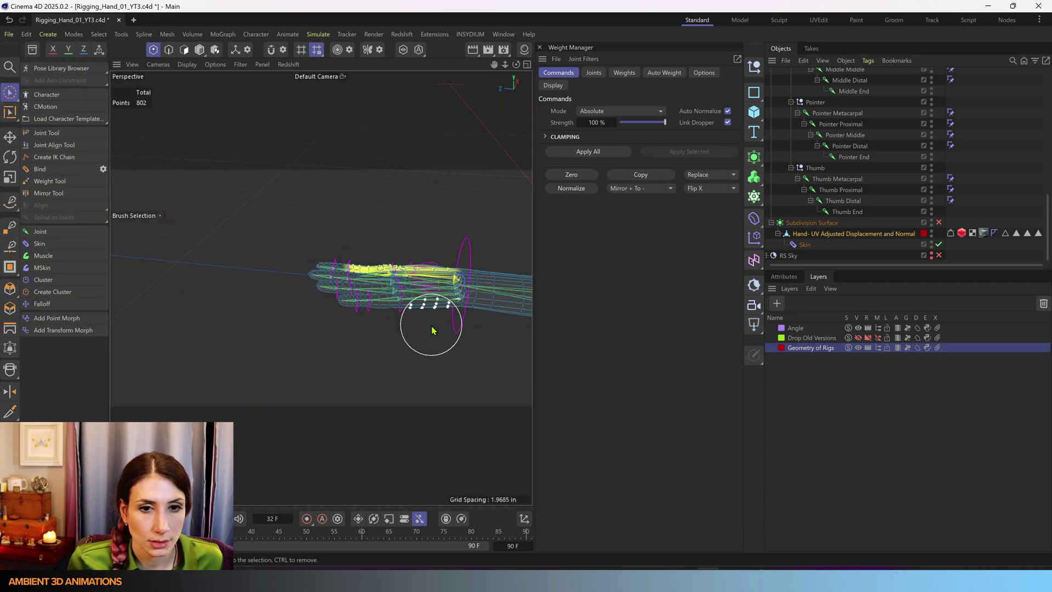
left_click_drag(431, 327, 303, 351, "alt")
scroll(437, 381, "down", 5)
left_click_drag(436, 381, 335, 378, "alt")
left_click_drag(505, 411, 440, 387, "alt")
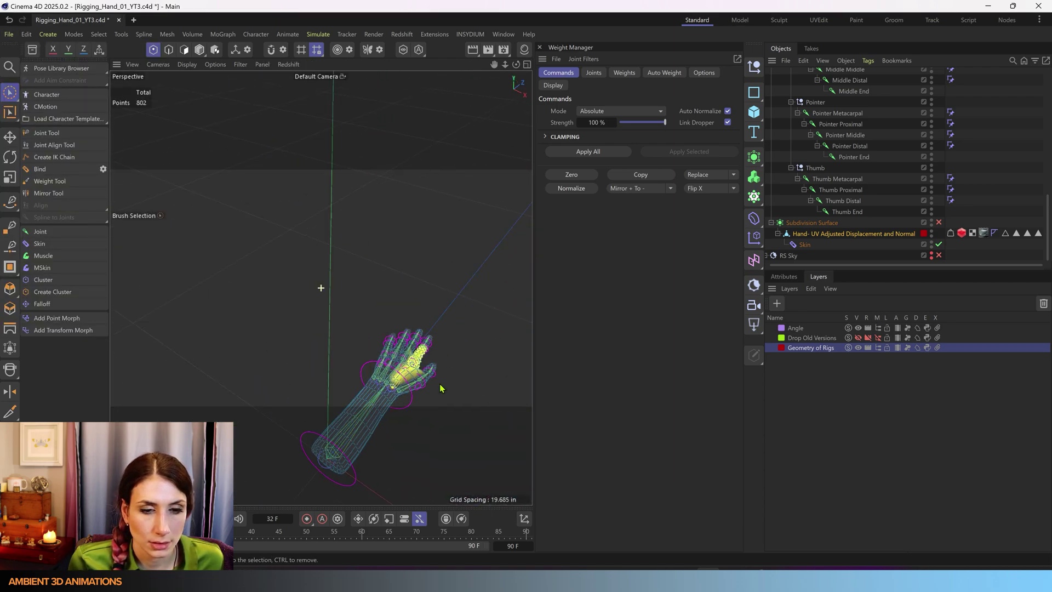
scroll(263, 364, "up", 5)
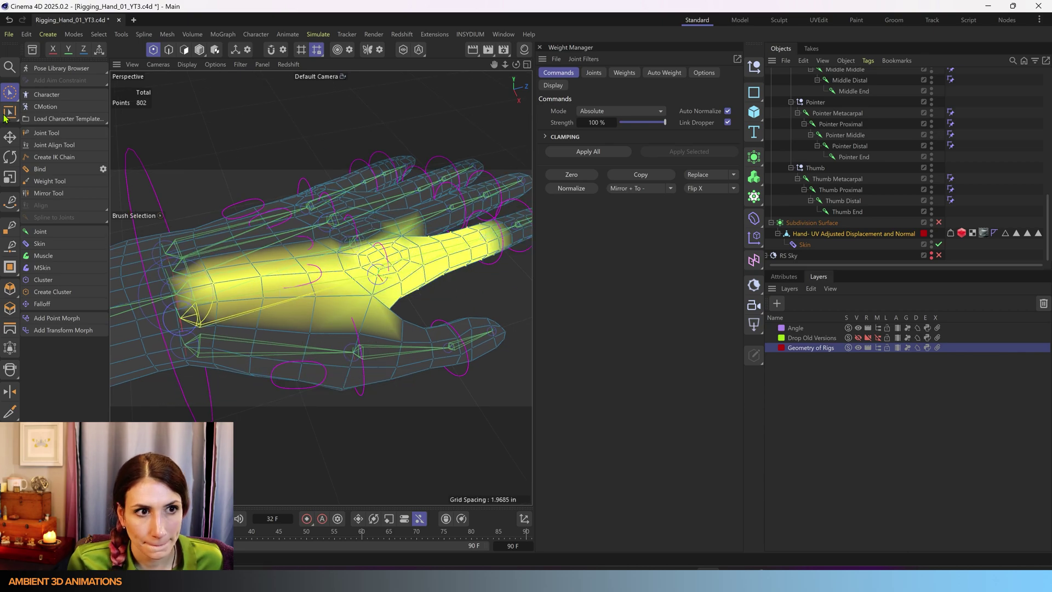
left_click(200, 50)
scroll(422, 312, "down", 3)
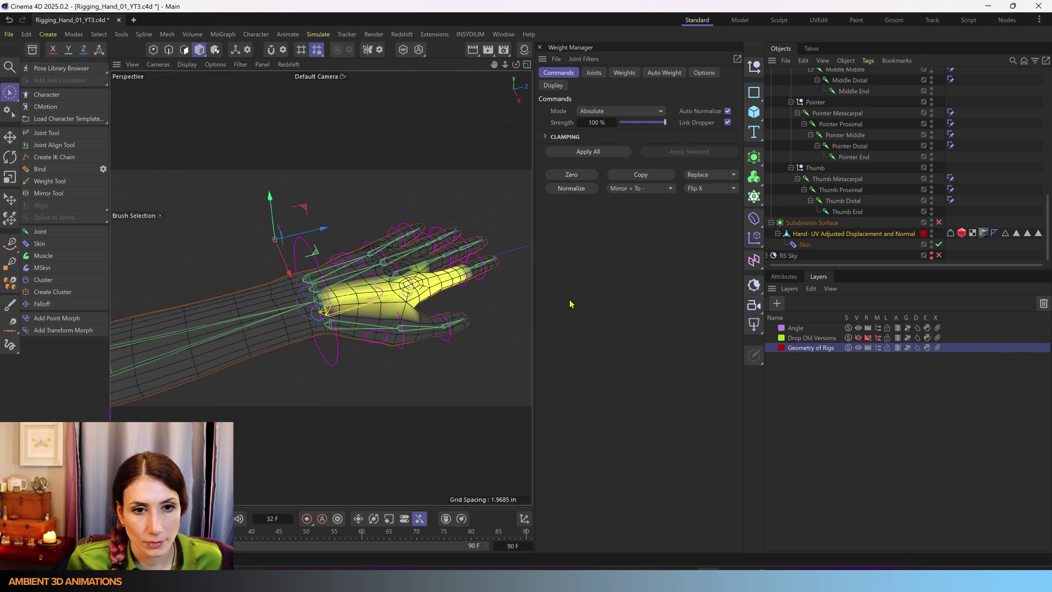
- Select all joints from Elbow to Thumb End to show their combined weight colors on the hand mesh
left_click(594, 72)
left_click(588, 147)
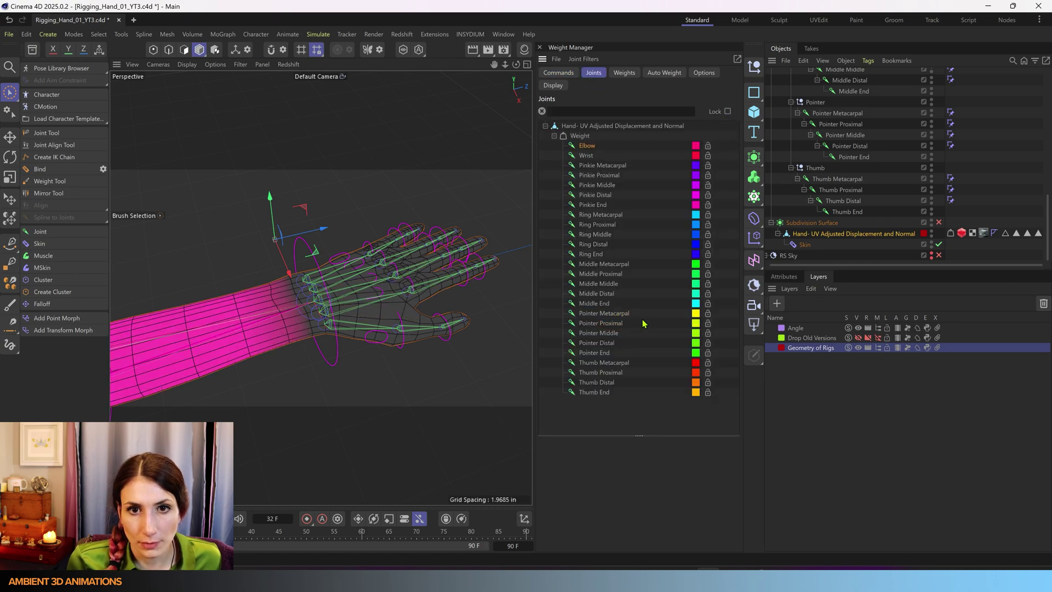
left_click(600, 393, "shift")
scroll(455, 323, "down", 4)
mouse_move(418, 327)
left_mouse_down("alt")
mouse_move(353, 278)
mouse_move(323, 102)
left_mouse_up("alt")
scroll(425, 198, "up", 5)
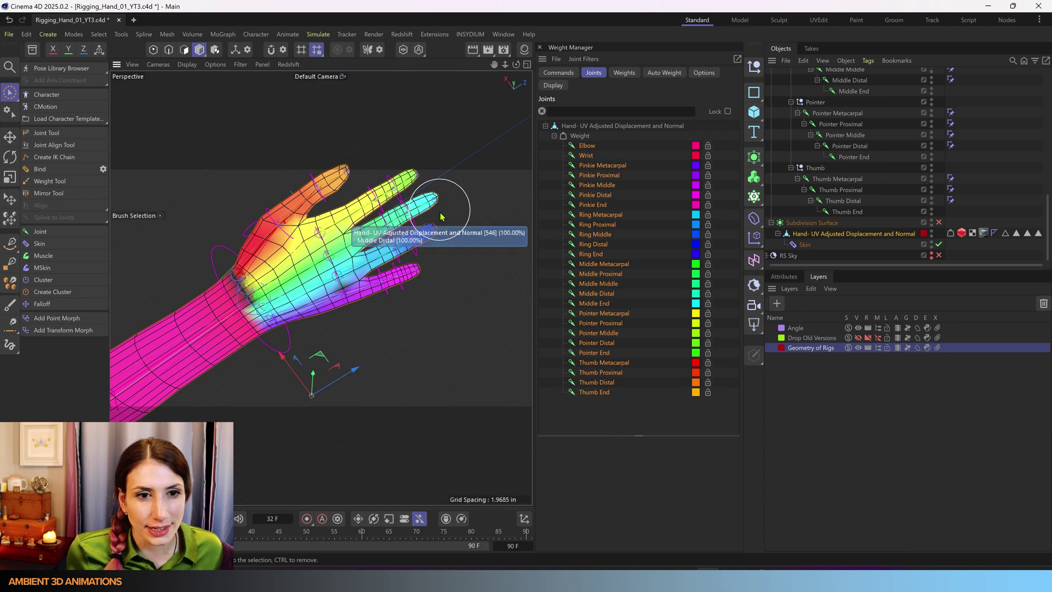
- Examine the combined weight colors around the wrist, thumb, palm and finger knuckles for unweighted spots
scroll(441, 216, "up", 3)
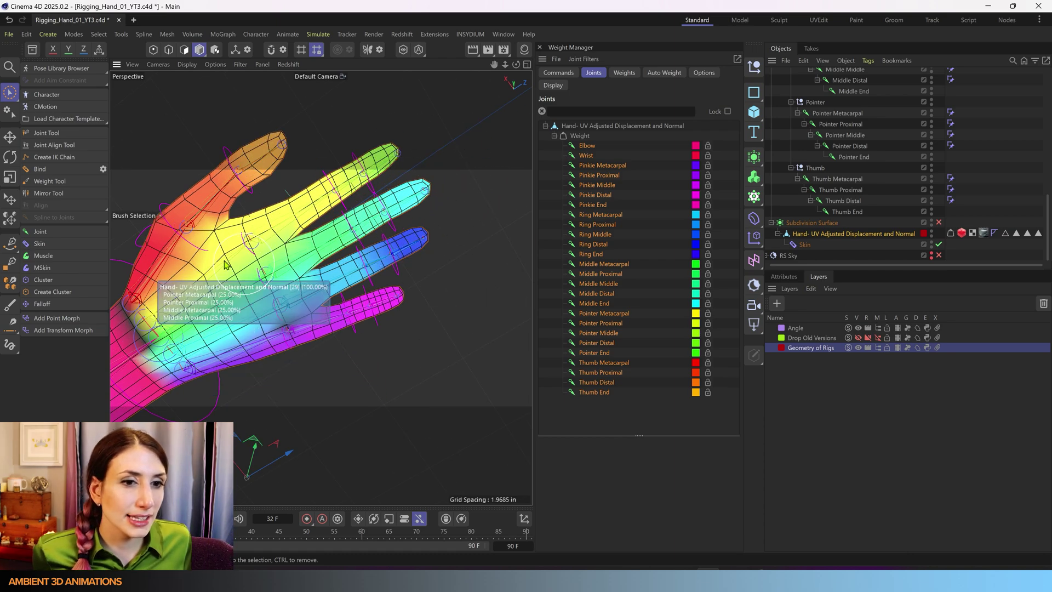
scroll(238, 269, "down", 3)
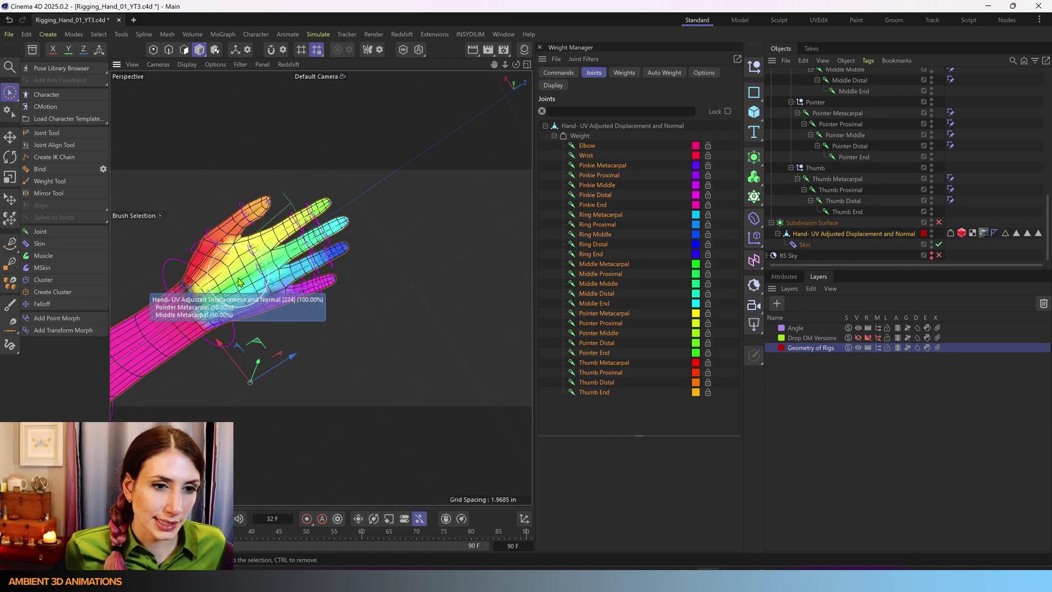
middle_click_drag(239, 282, 368, 203, "alt")
mouse_move(430, 233)
left_mouse_down("alt")
mouse_move(502, 333)
mouse_move(496, 345)
left_mouse_up("alt")
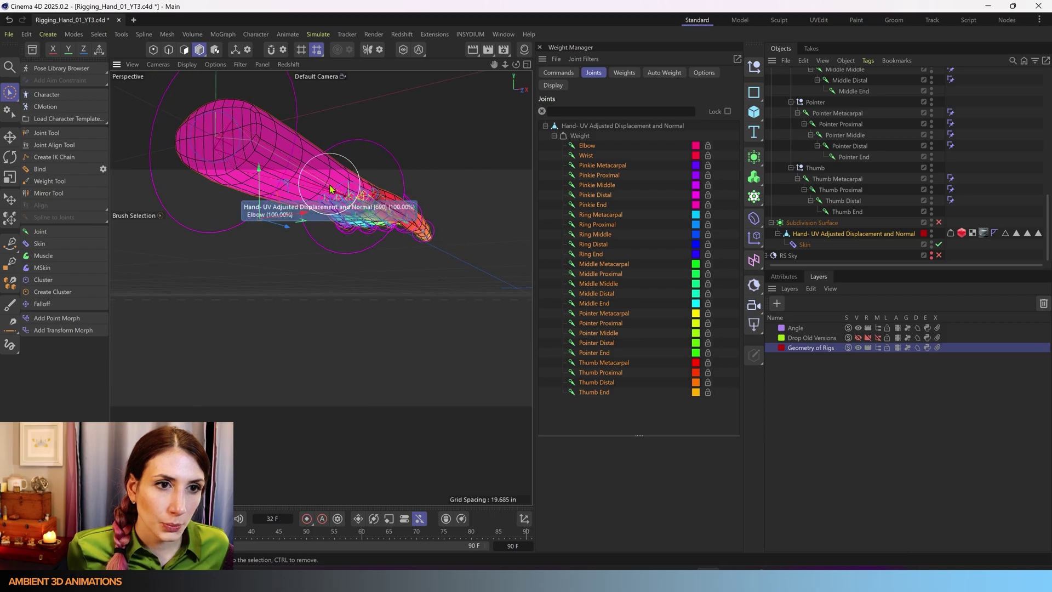
left_click_drag(328, 184, 376, 236, "alt")
middle_click_drag(376, 236, 321, 288, "alt")
left_click_drag(321, 288, 227, 314, "alt")
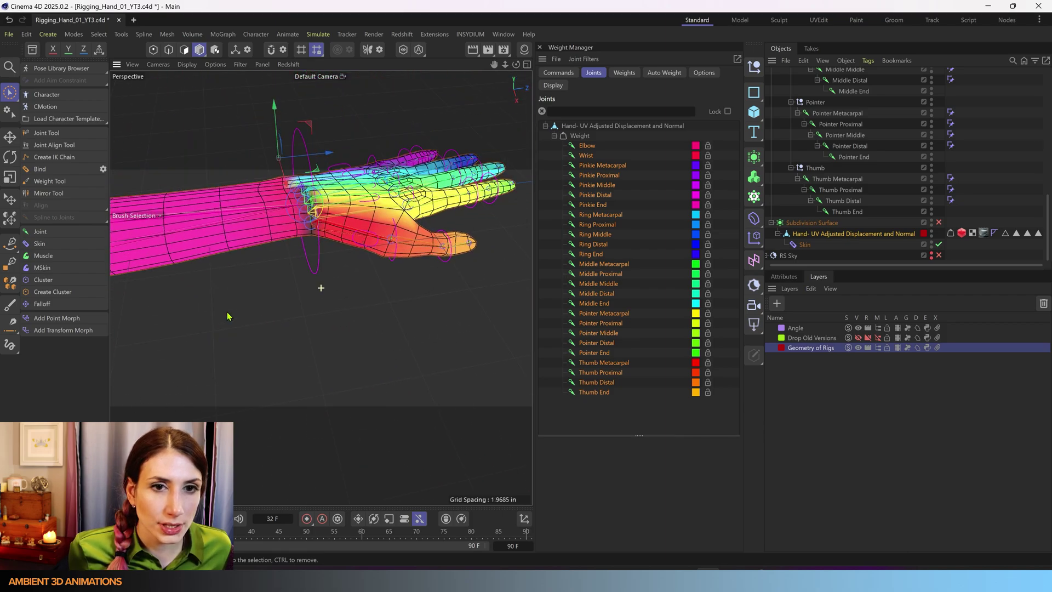
scroll(328, 274, "up", 4)
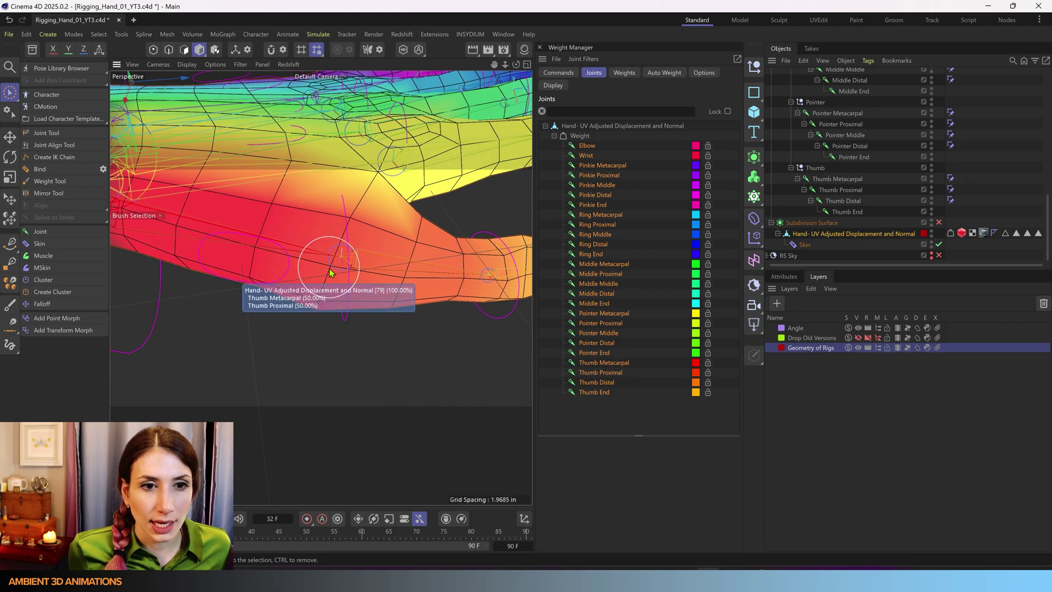
left_click_drag(329, 269, 323, 63, "alt")
scroll(296, 417, "down", 4)
middle_click_drag(302, 359, 302, 205, "alt")
scroll(278, 335, "up", 7)
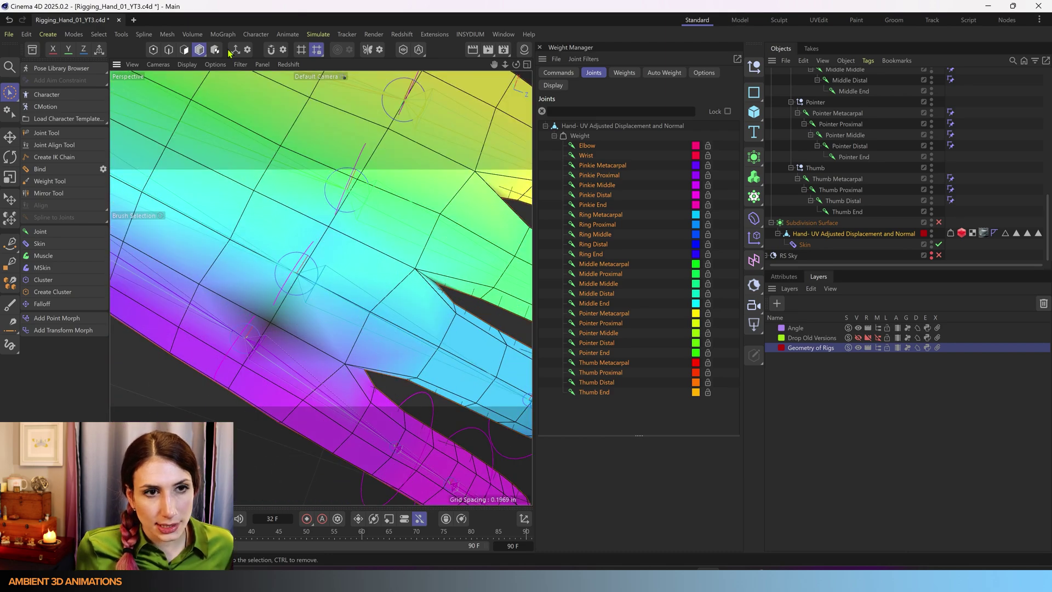
- In Points mode, brush-select only the unweighted point between the pinkie and ring knuckles on the palm side
left_click(155, 49)
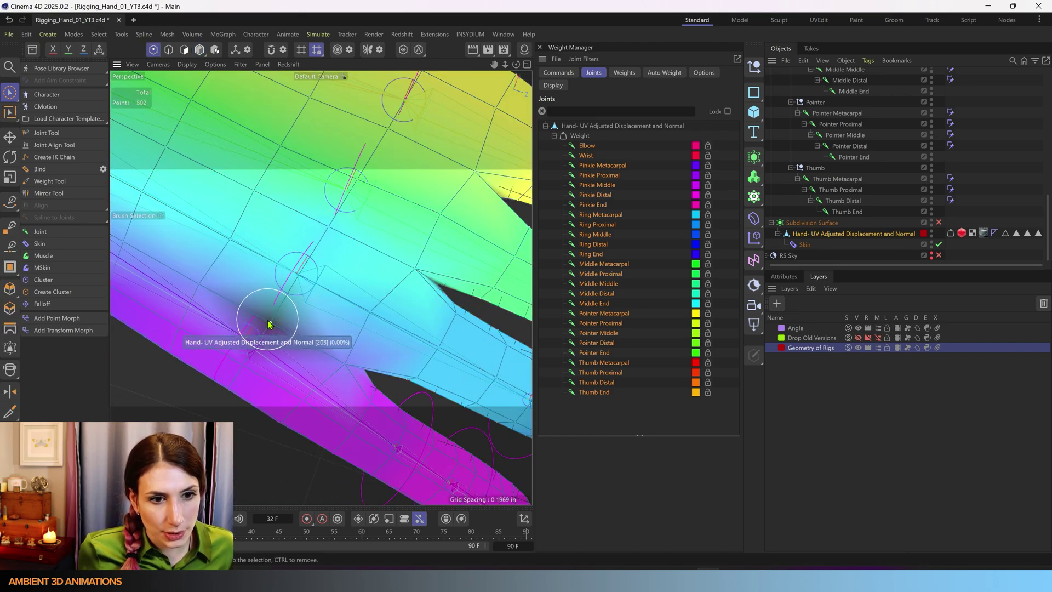
left_click(268, 324)
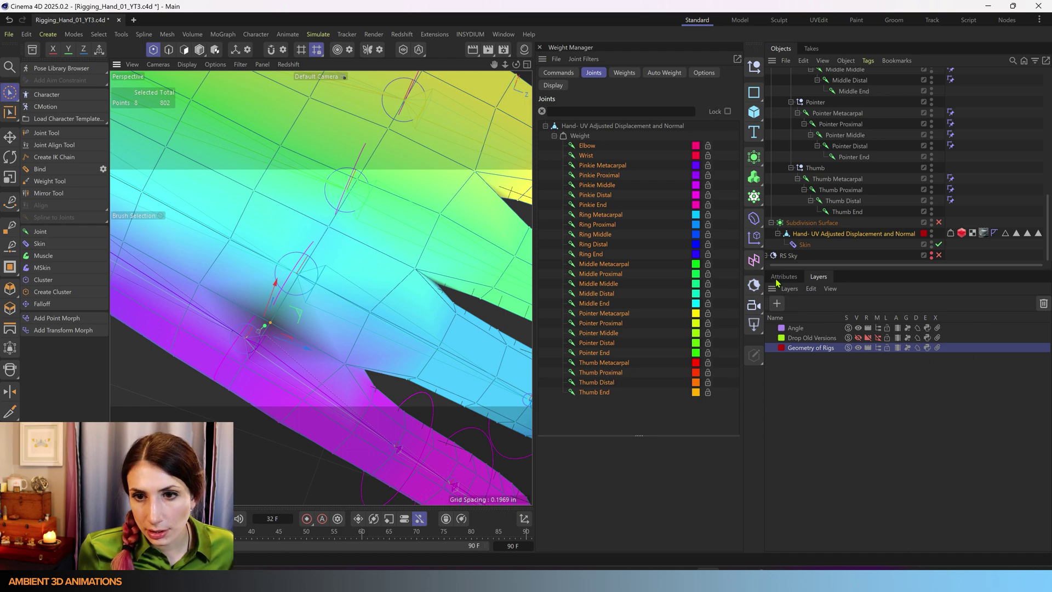
left_click(782, 276)
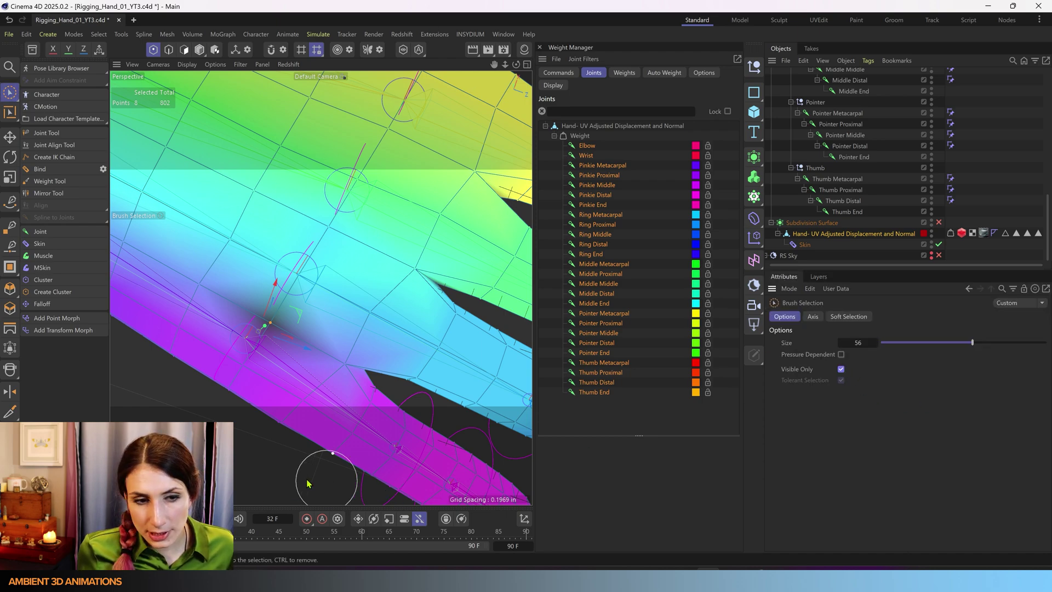
left_click(219, 466)
scroll(285, 325, "up", 2)
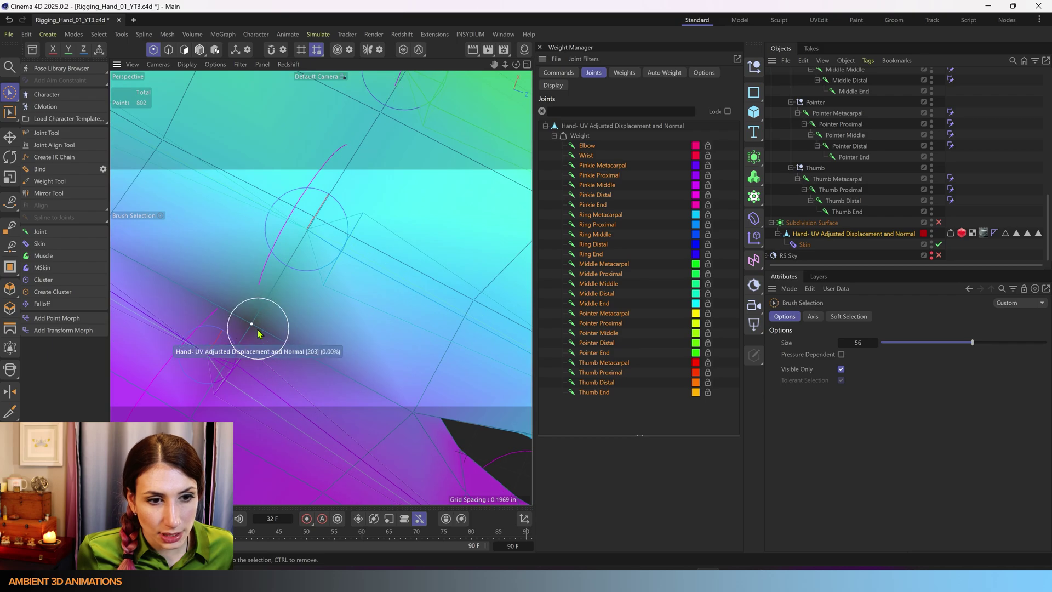
scroll(321, 252, "down", 6)
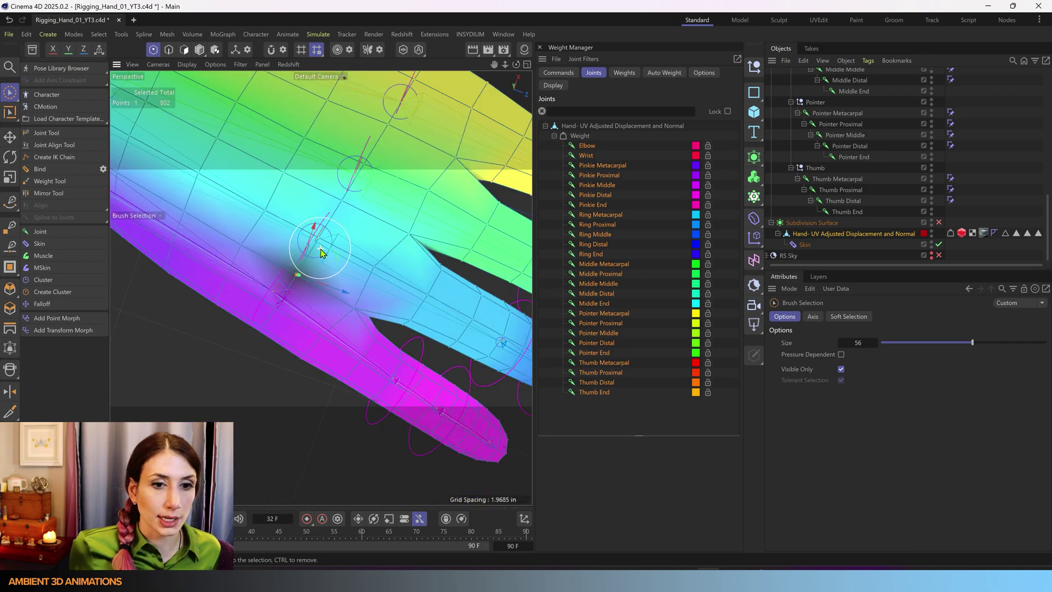
- Add the unweighted point between the pinkie and ring knuckles on the back of the hand to the selection
left_click_drag(306, 202, 387, 312, "alt")
scroll(443, 347, "up", 8)
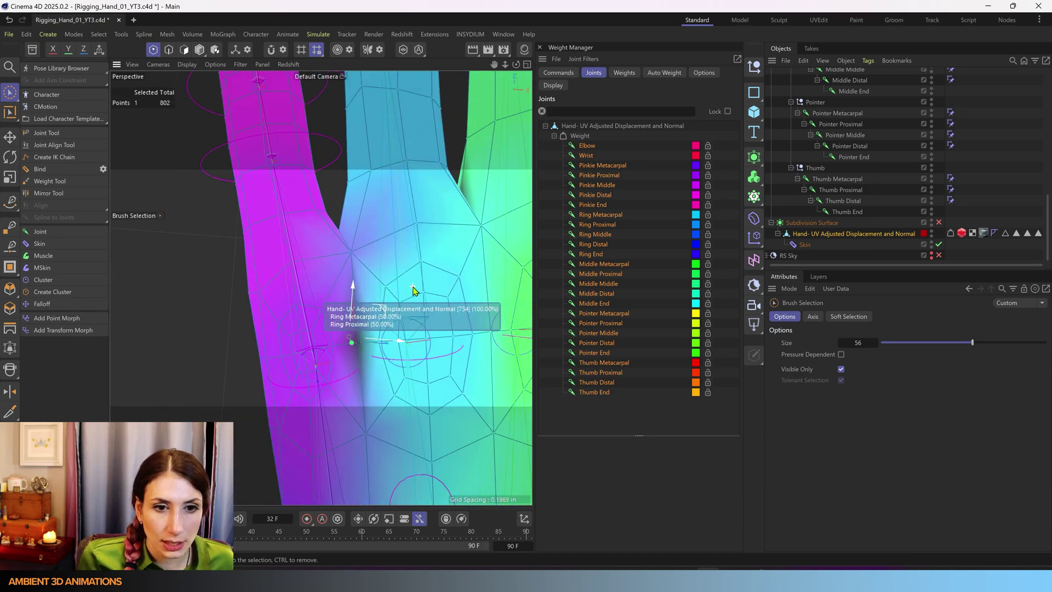
left_click(283, 343, "shift")
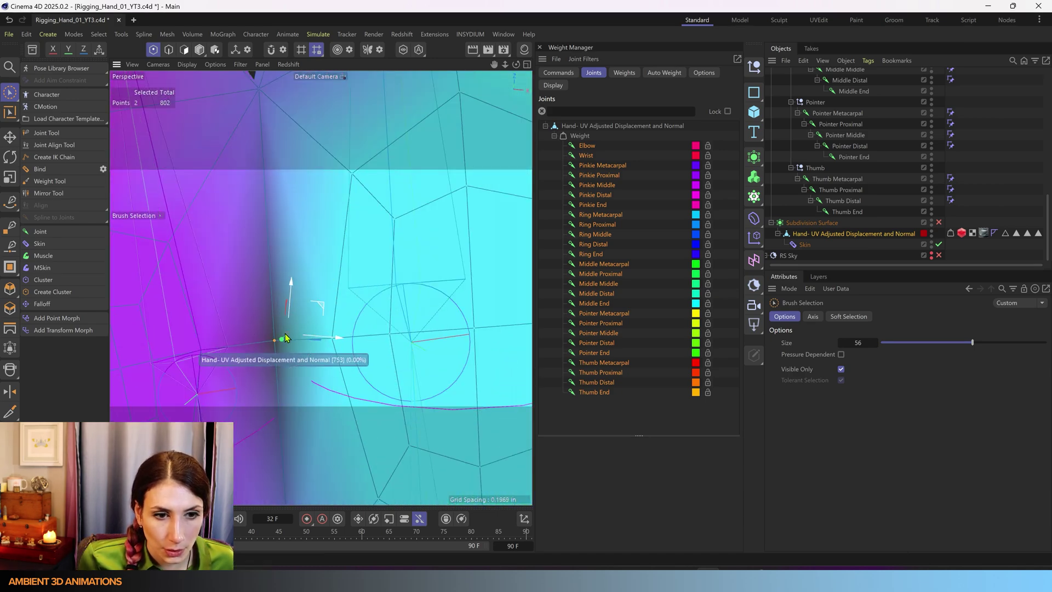
scroll(283, 339, "down", 5)
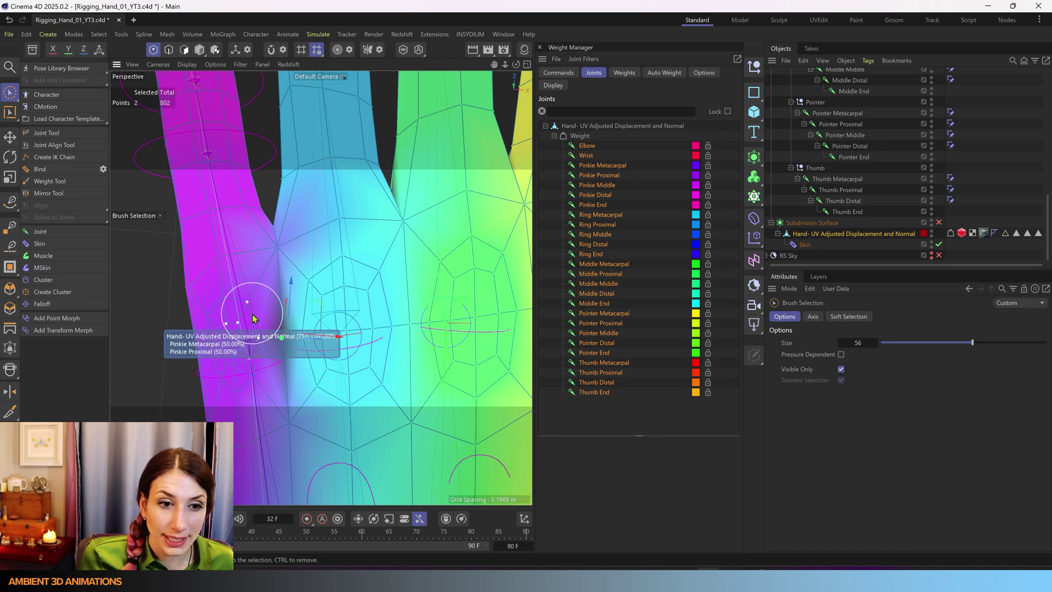
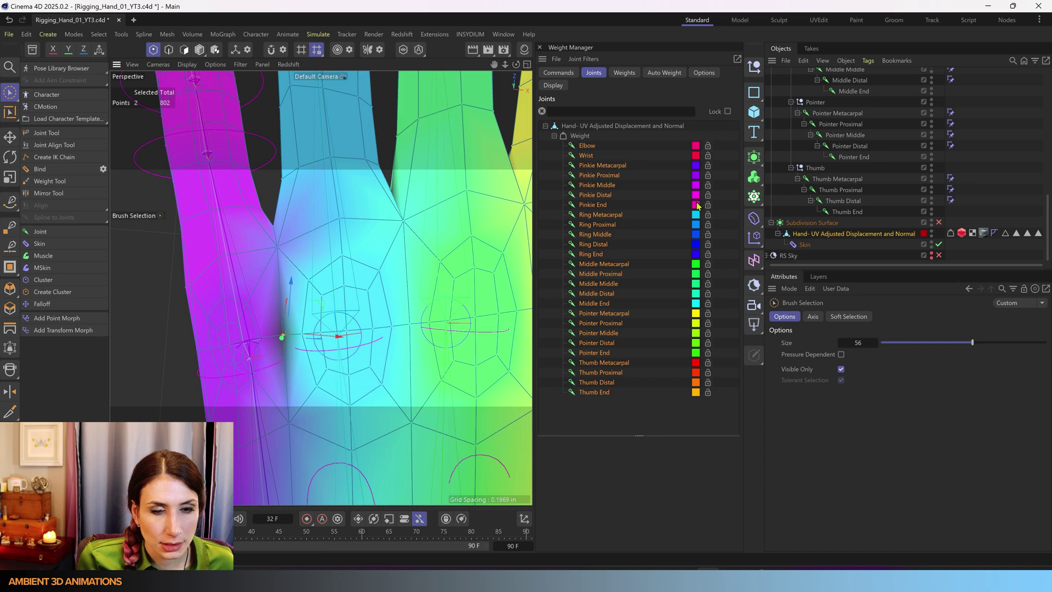
- Apply 100% Absolute weight from the Pinkie and Ring Metacarpal and Proximal joints to the two selected points, and clear the selection
left_click(599, 169)
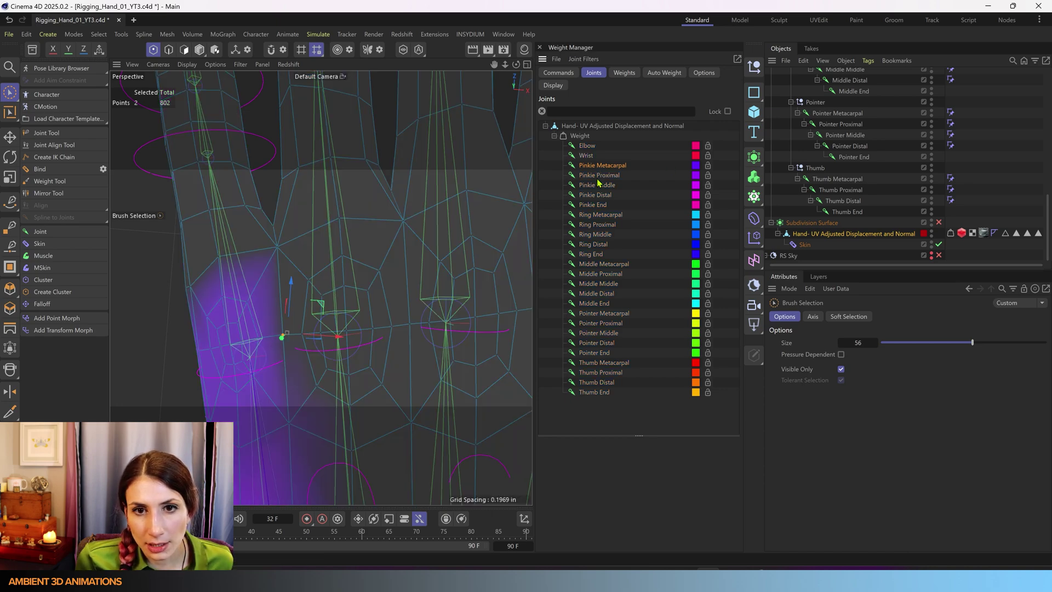
left_click(597, 178, "shift")
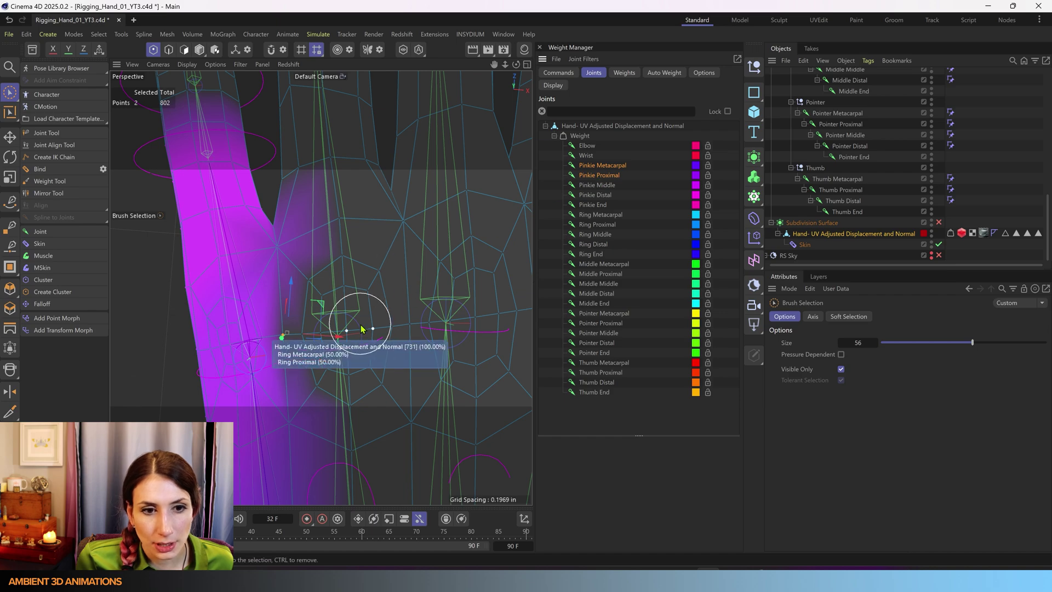
scroll(351, 323, "down", 6)
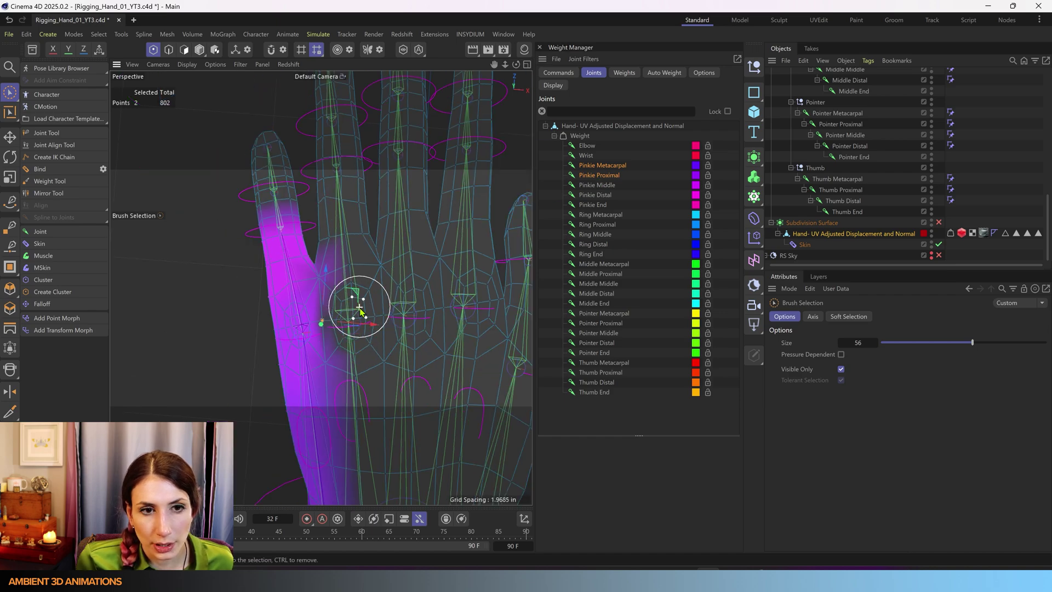
left_click(599, 219, "shift")
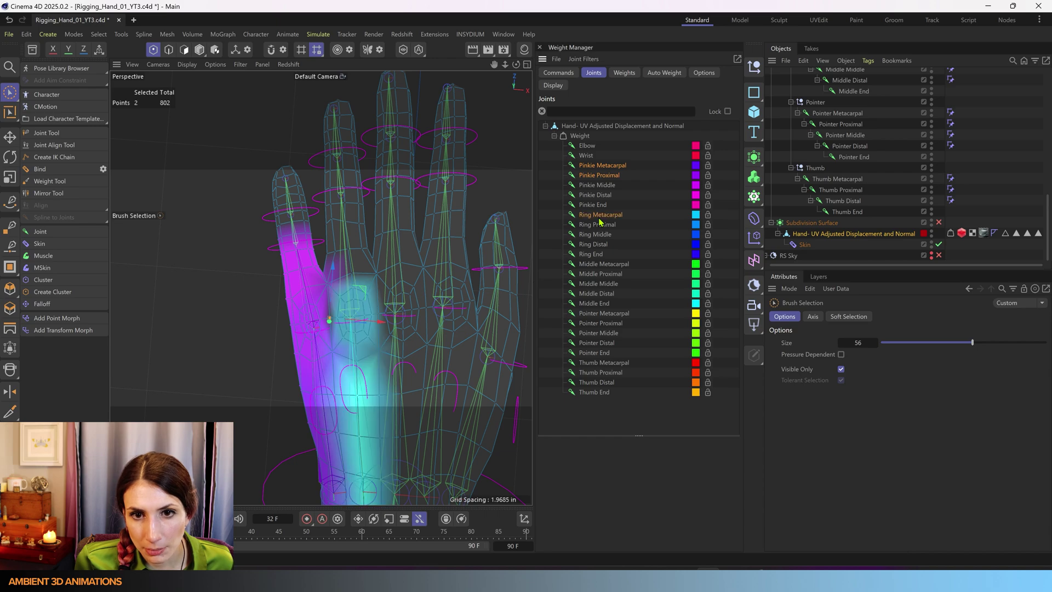
left_click(599, 225, "shift")
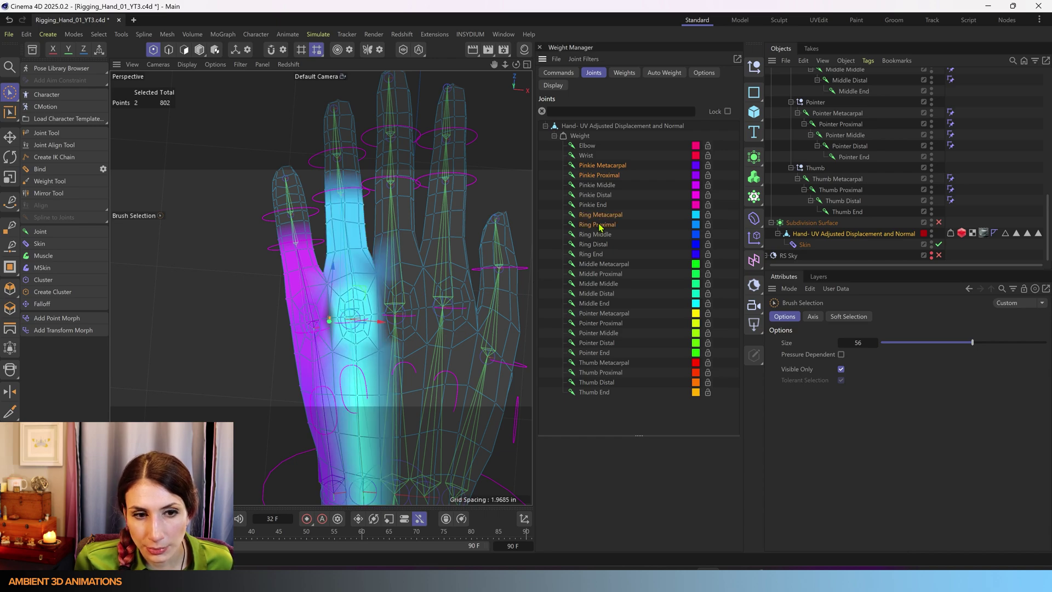
left_click(559, 73)
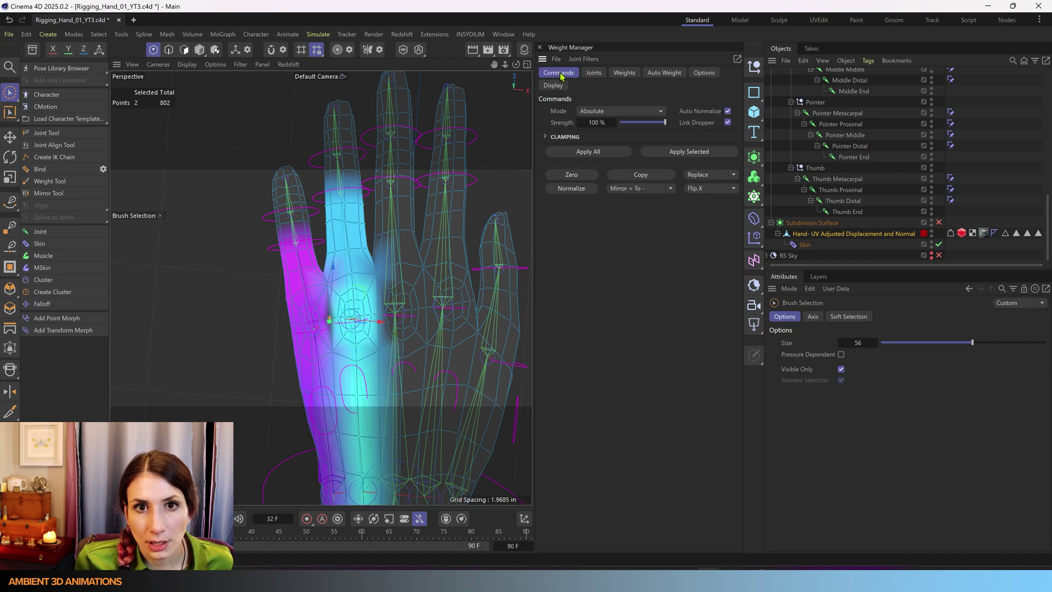
left_click(689, 152)
left_click(189, 344)
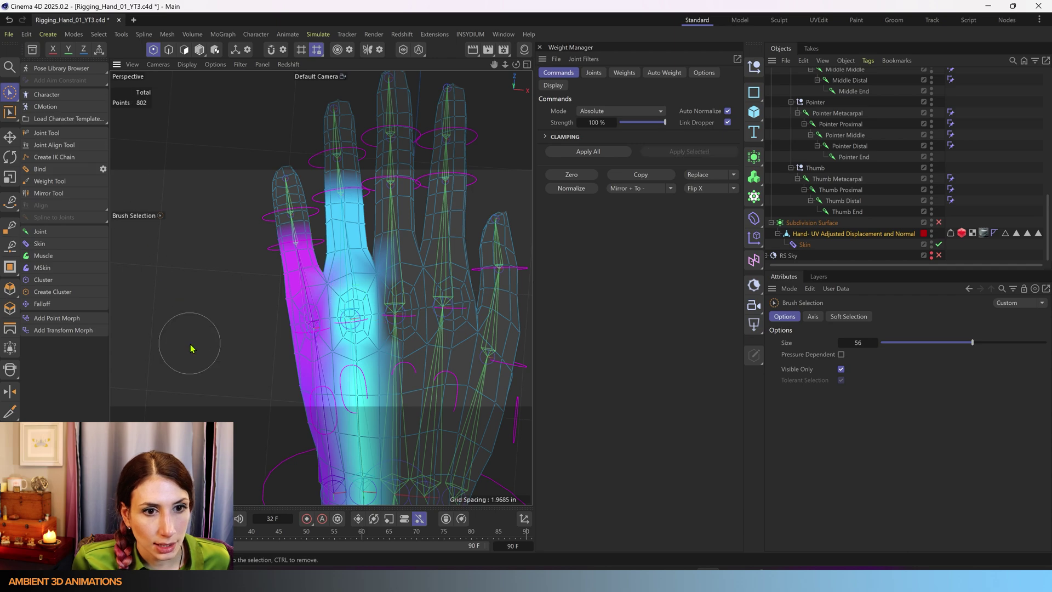
- Select all joints from Elbow to Thumb End to show their combined weight colors around the wrist
scroll(312, 333, "down", 5)
middle_click_drag(345, 346, 317, 291, "alt")
scroll(297, 324, "up", 5)
scroll(357, 386, "up", 3)
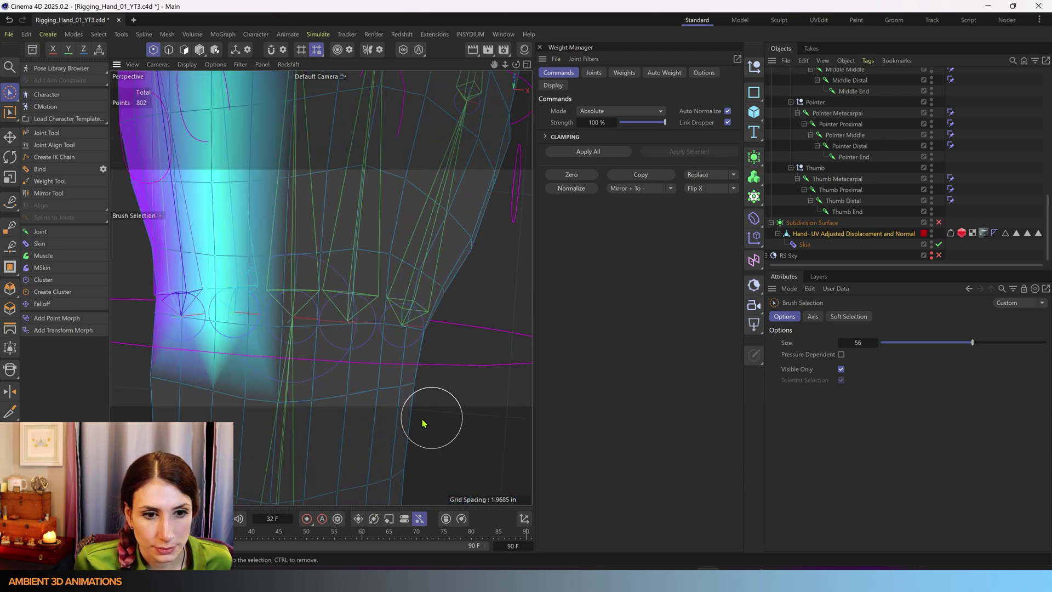
middle_click(426, 251)
scroll(433, 230, "up", 6)
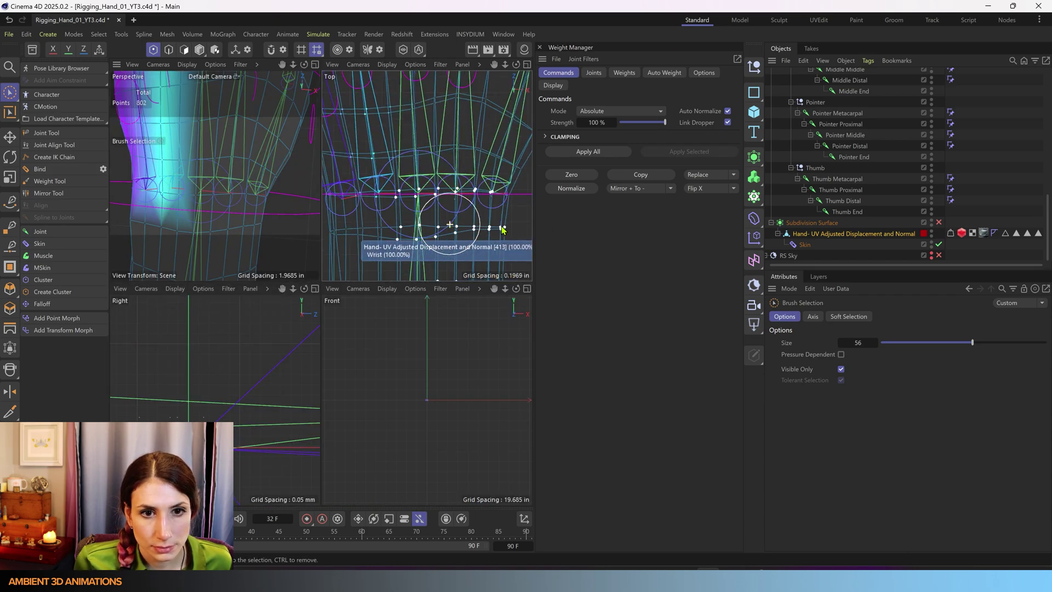
scroll(423, 218, "up", 4)
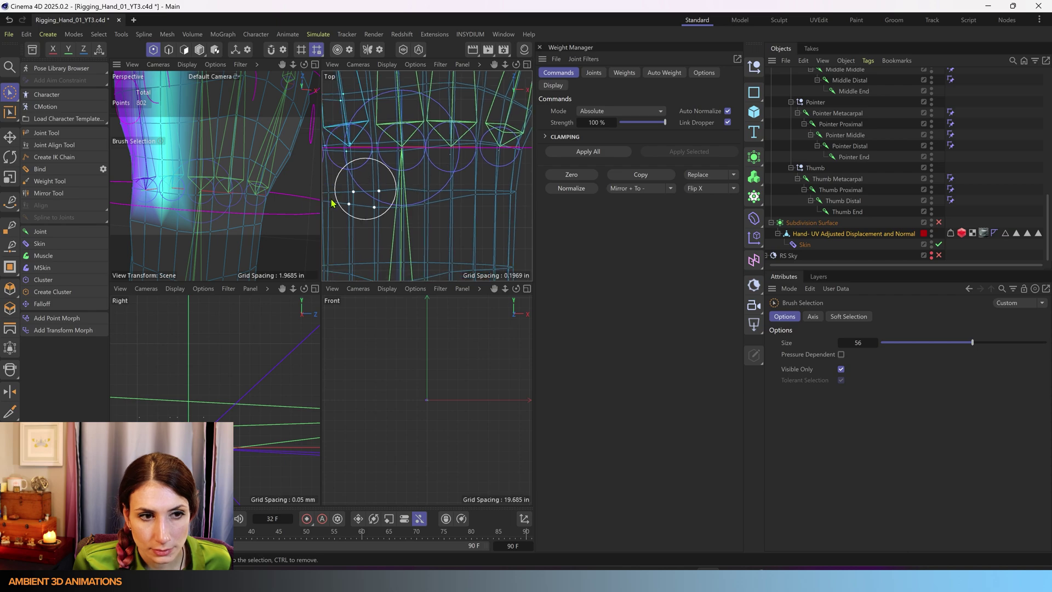
scroll(237, 209, "down", 8)
left_click(594, 74)
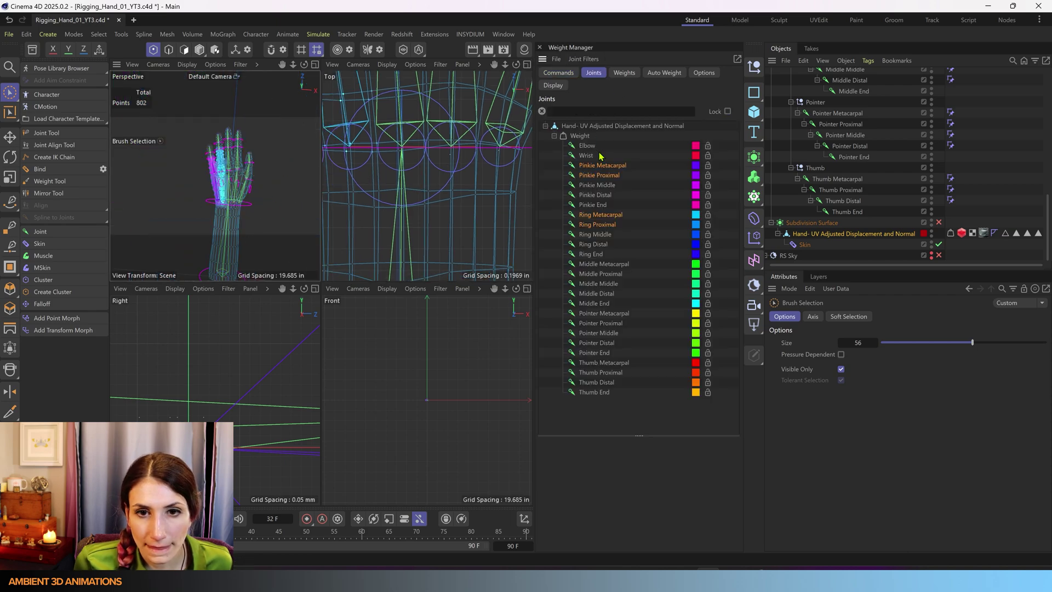
left_click(593, 392, "shift")
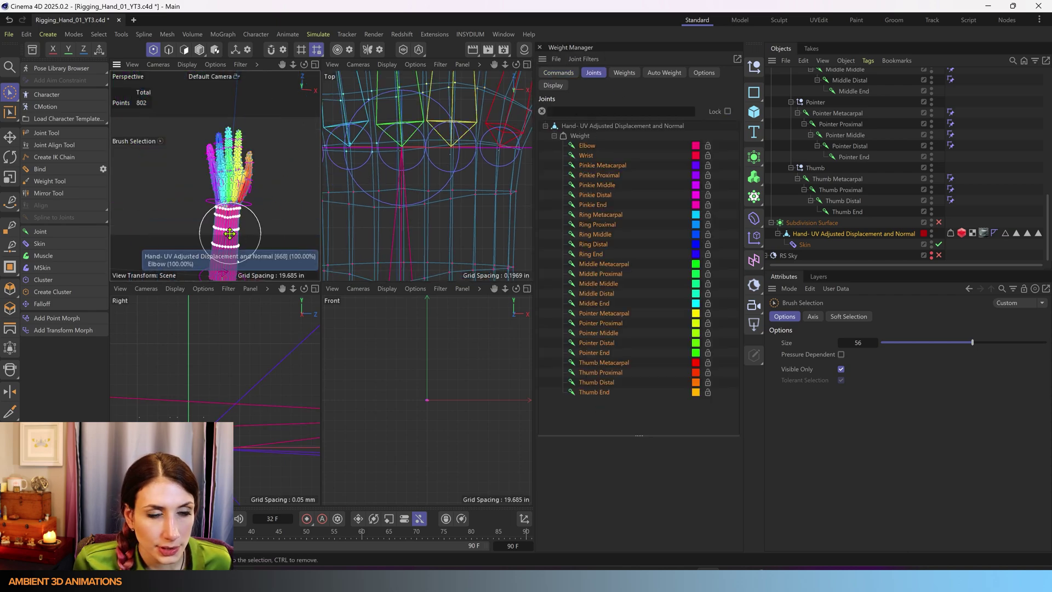
- Examine the wrist area in the Perspective and Top views for unweighted points near the metacarpal joint bases
middle_click(244, 229)
scroll(340, 364, "up", 10)
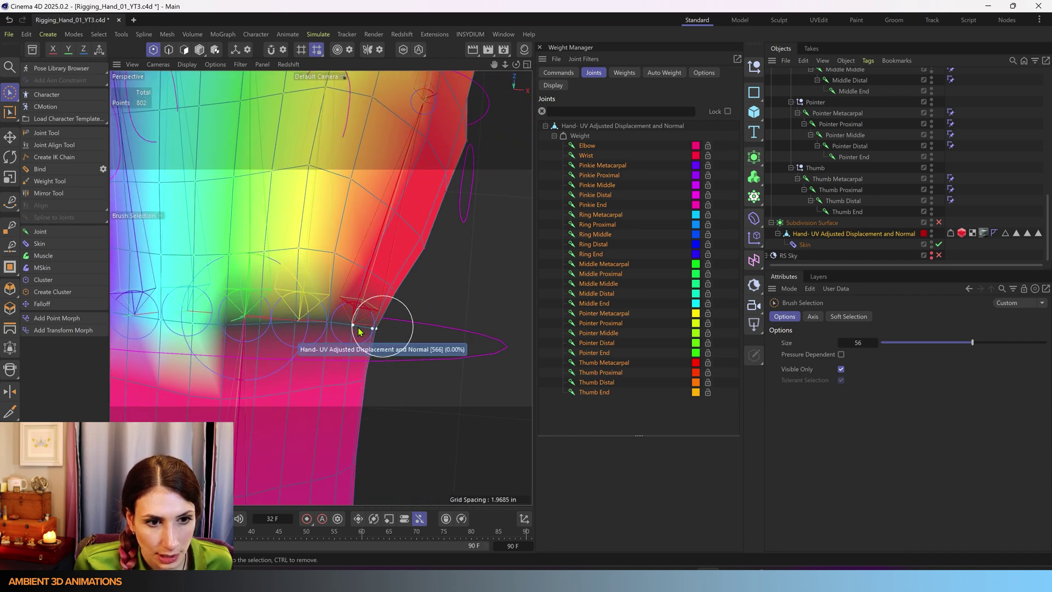
scroll(245, 327, "down", 5)
middle_click_drag(246, 327, 316, 318, "alt")
left_click_drag(314, 360, 326, 359, "alt")
scroll(340, 303, "up", 5)
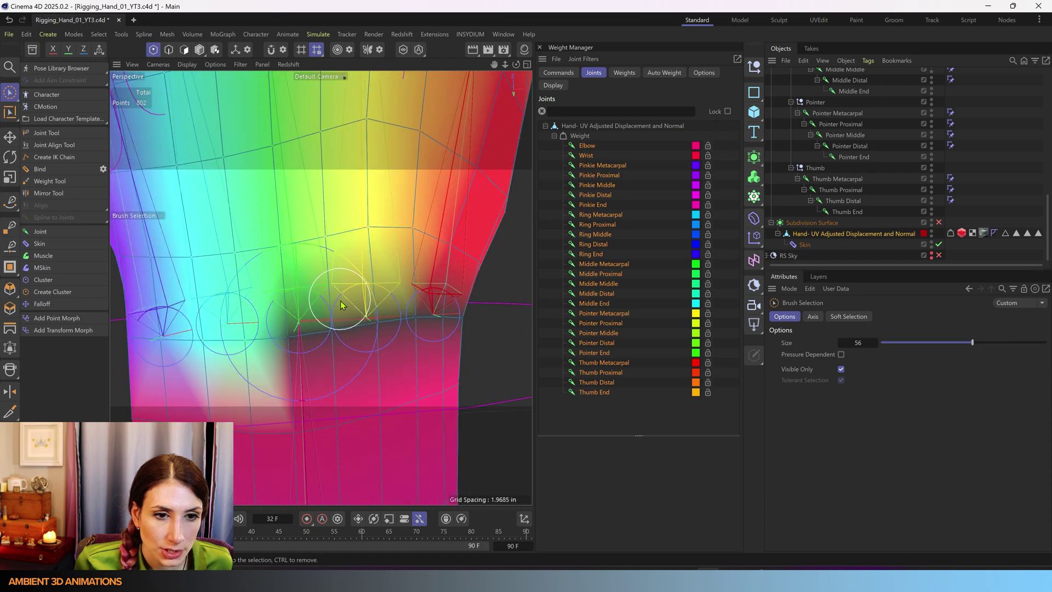
middle_click(401, 258)
middle_click(422, 246)
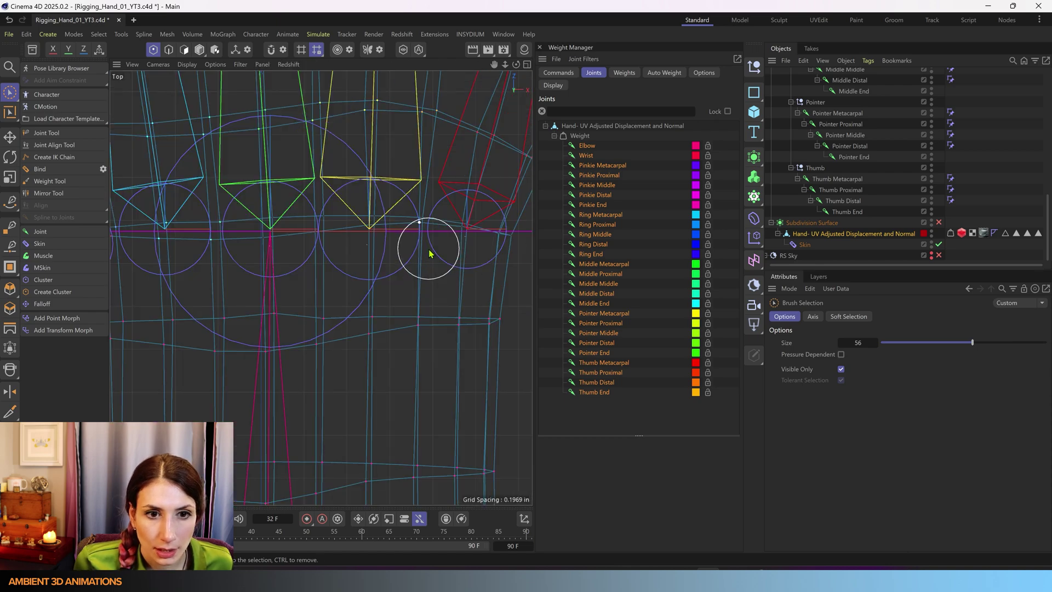
middle_click_drag(344, 224, 383, 298, "alt")
scroll(336, 273, "up", 1)
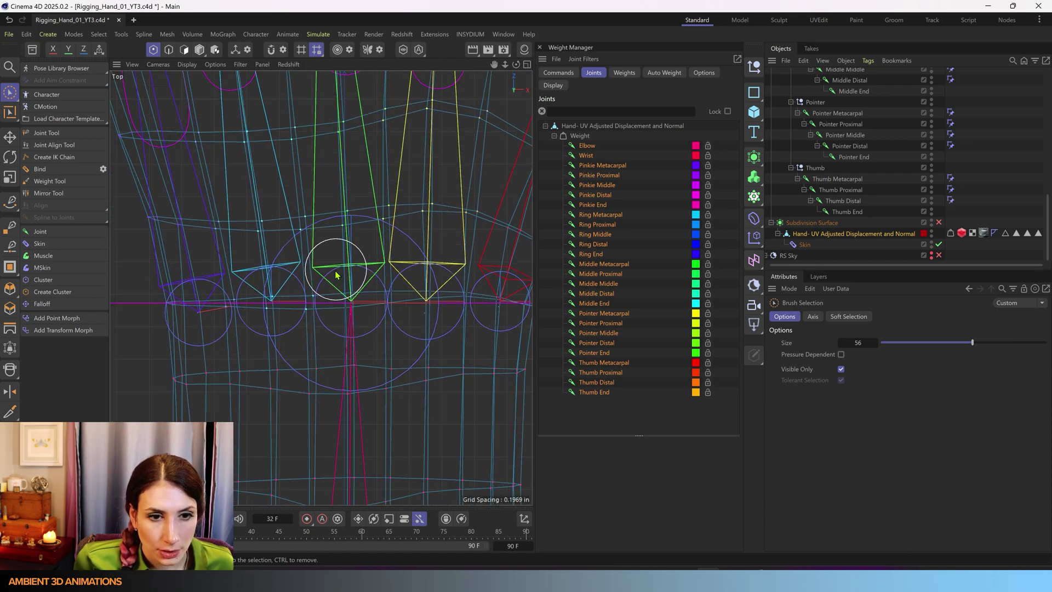
middle_click(332, 272)
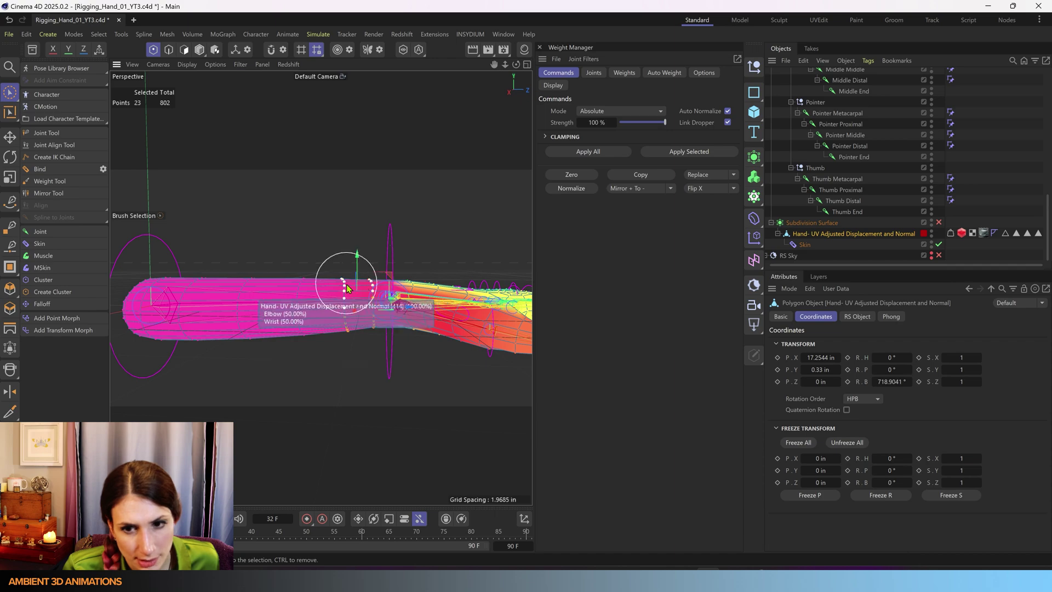
- Turn off Visible Only for Brush Selection and select the forearm point loops just behind the wrist all the way around
left_click(787, 318)
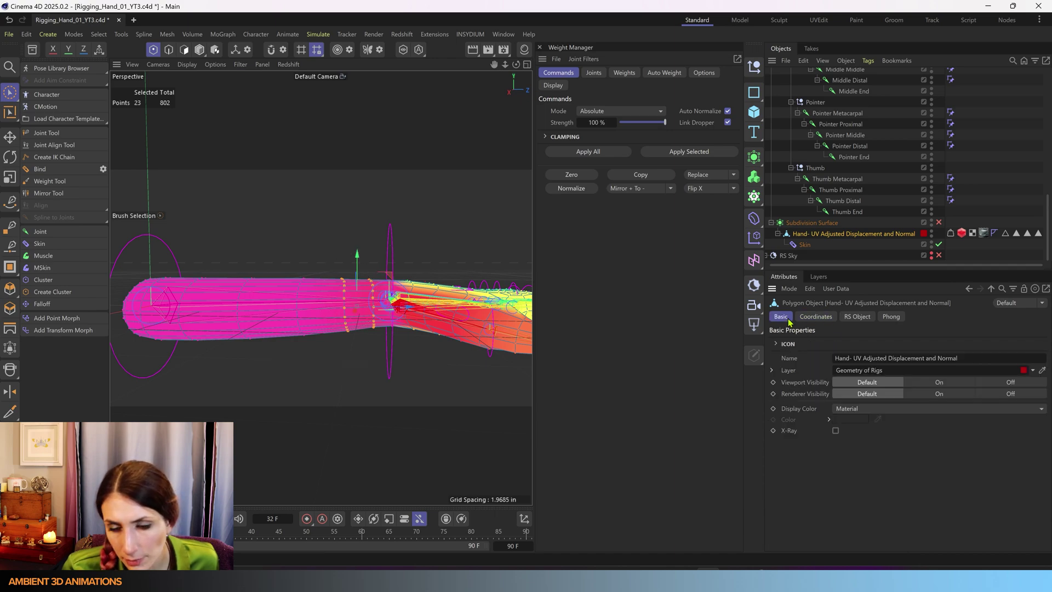
left_click(14, 93)
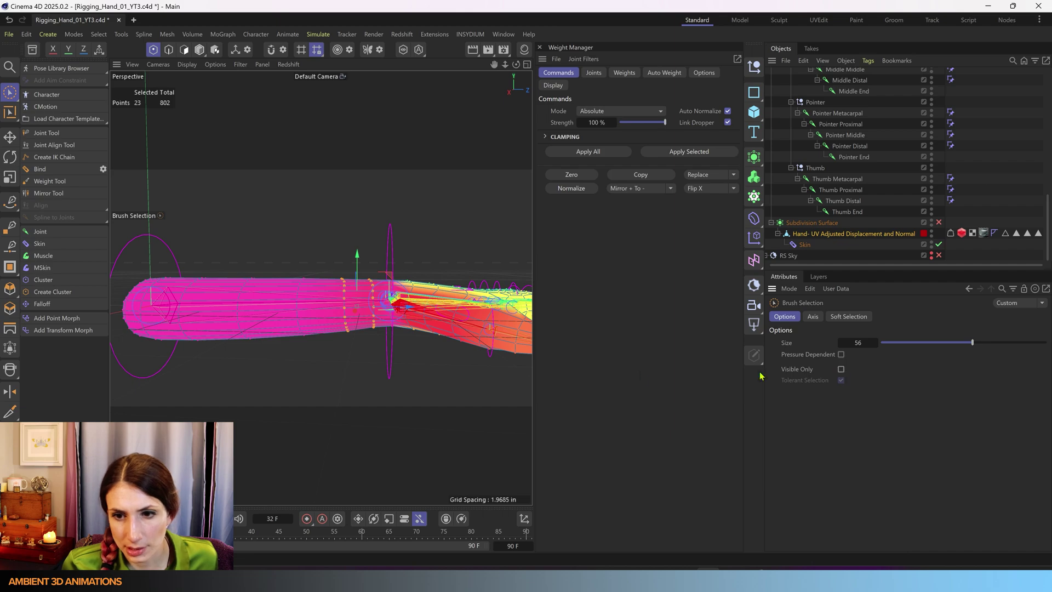
left_click(329, 421)
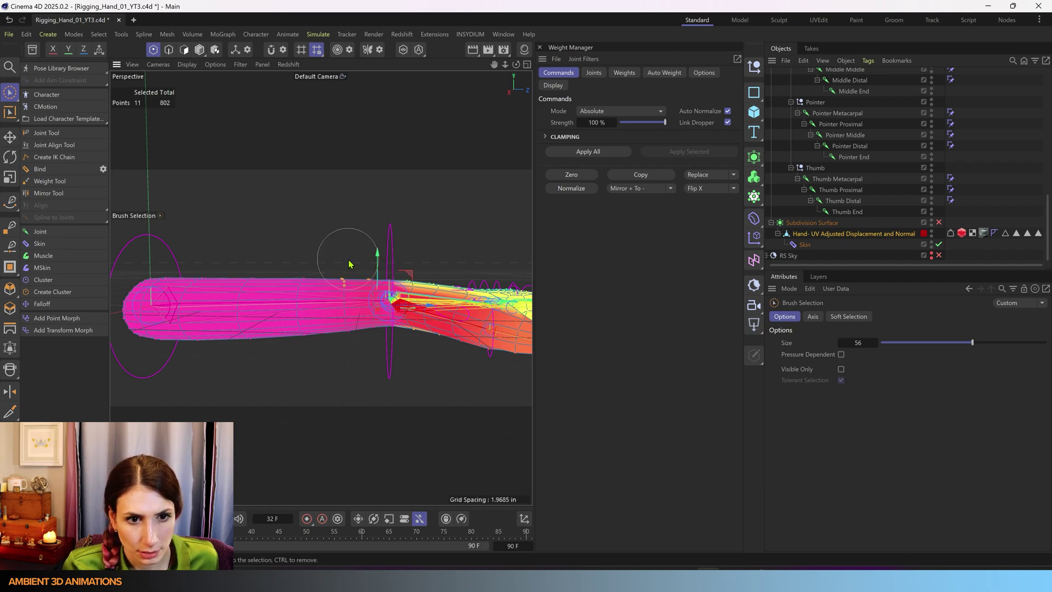
left_click_drag(348, 357, 349, 358)
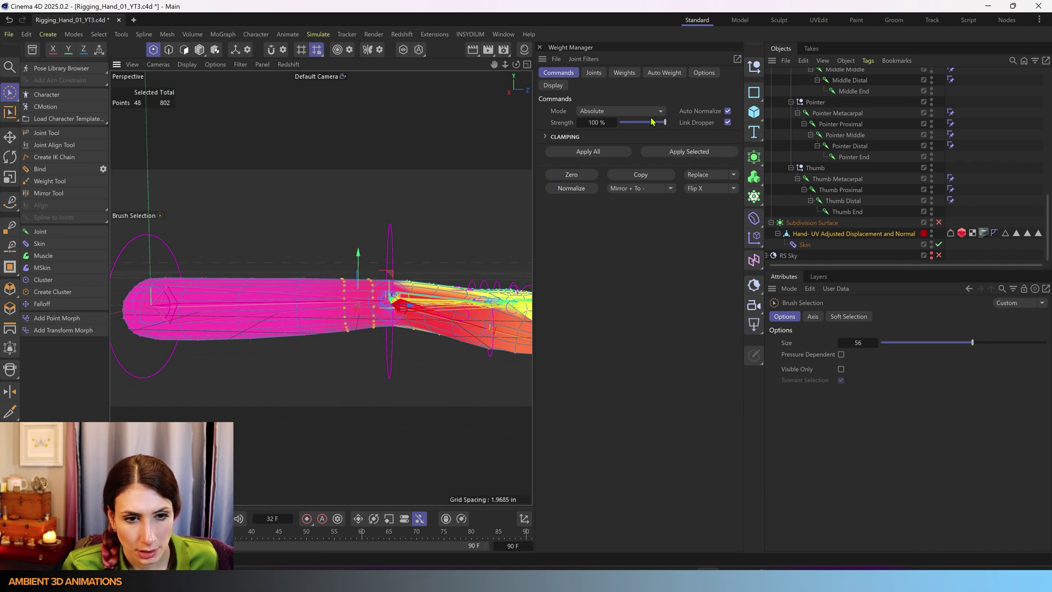
- Apply 100% Absolute weight from the Elbow joint to the selected forearm loops, and clear the point selection
left_click(594, 73)
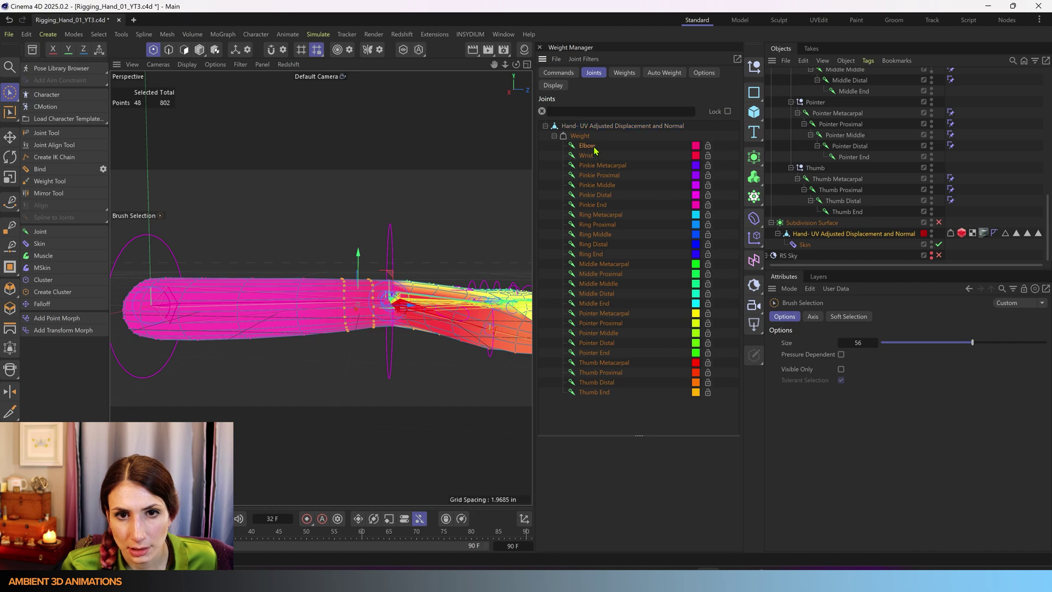
left_click(556, 74)
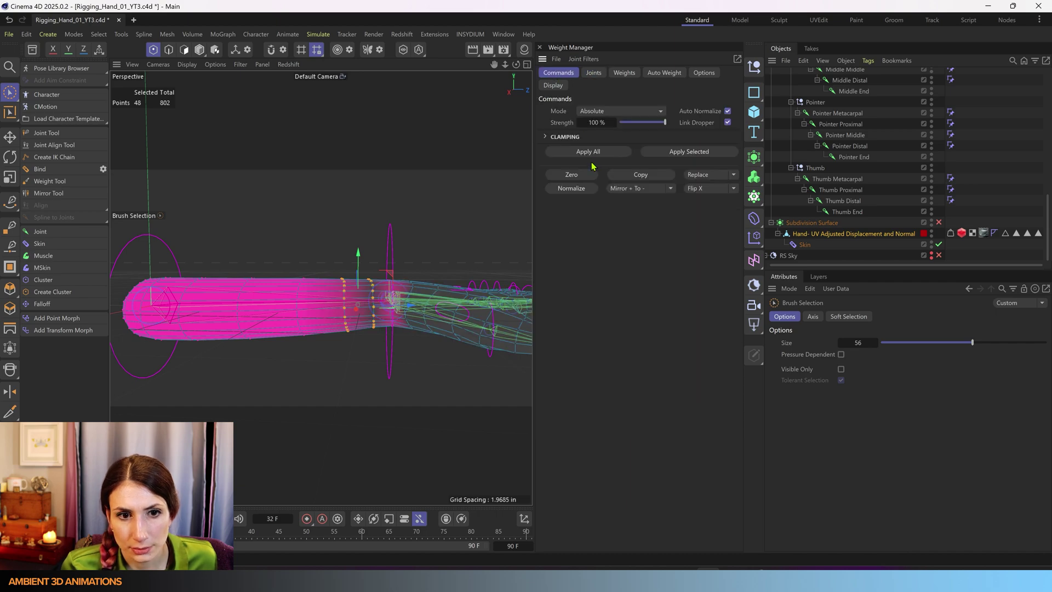
left_click(679, 151)
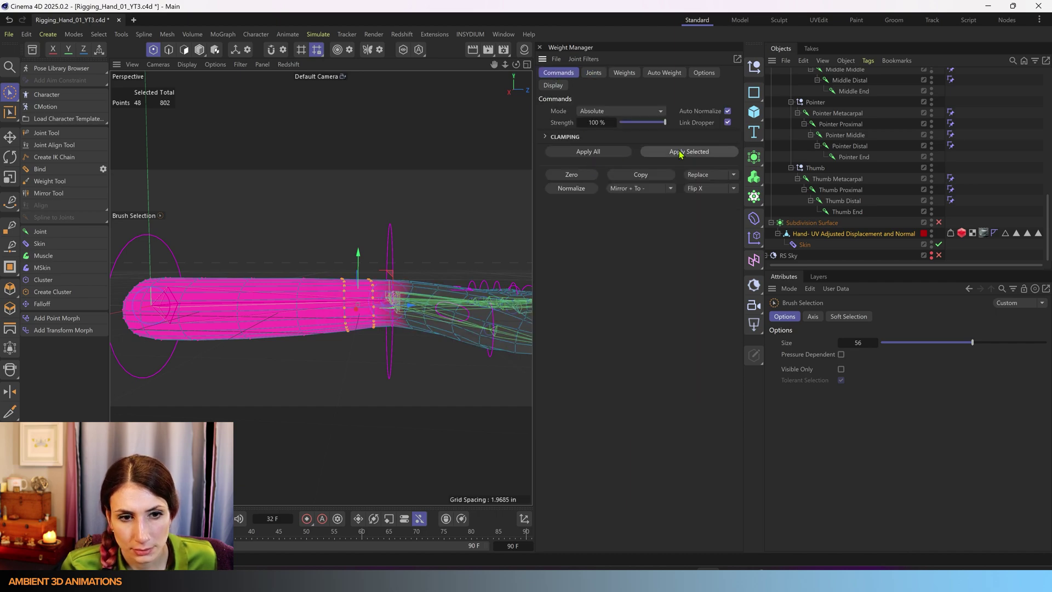
left_click(380, 208)
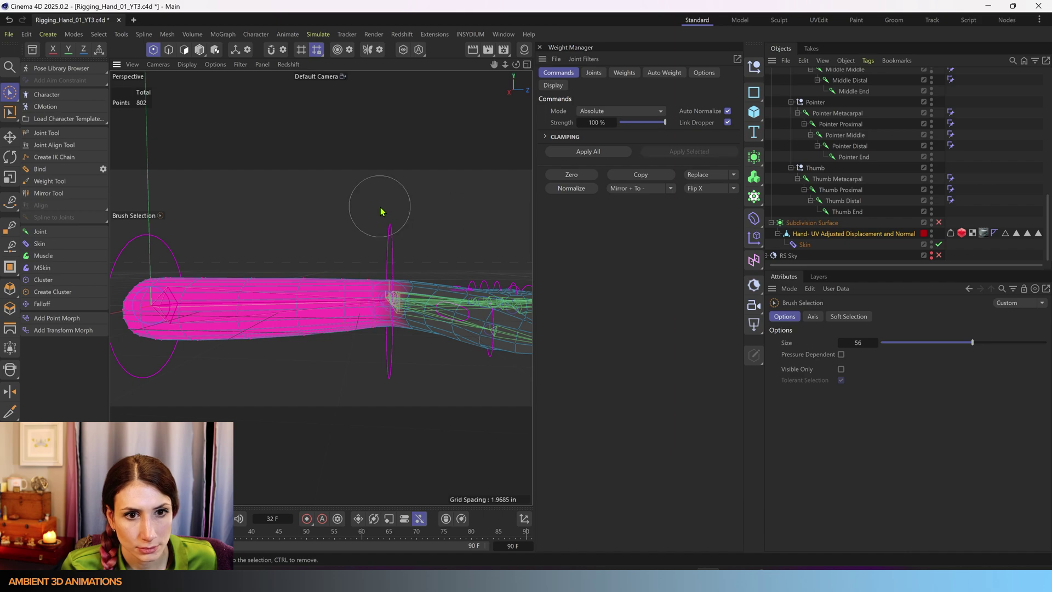
- In Model mode, rotate the wrist controller to test how the forearm and wrist deform, and undo the rotation
left_click(200, 50)
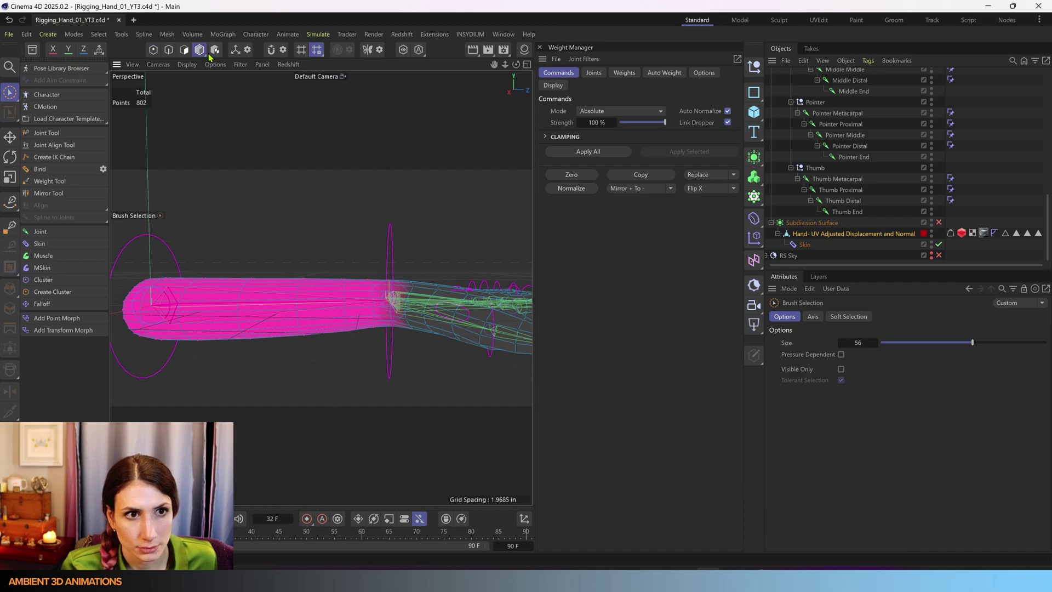
left_click(395, 223)
key("r")
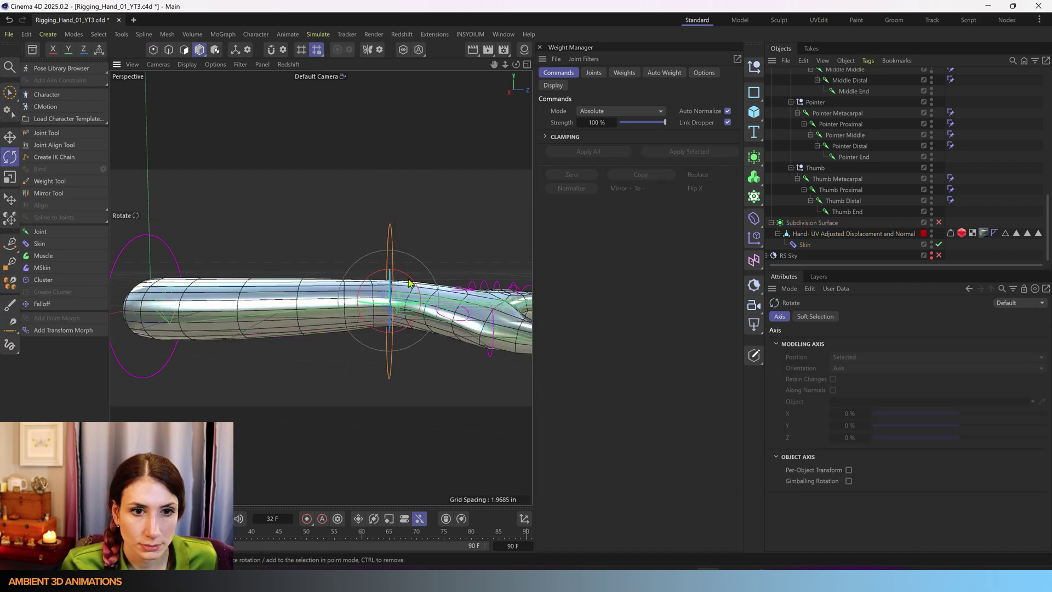
left_click_drag(412, 282, 430, 265)
key("ctrl+z")
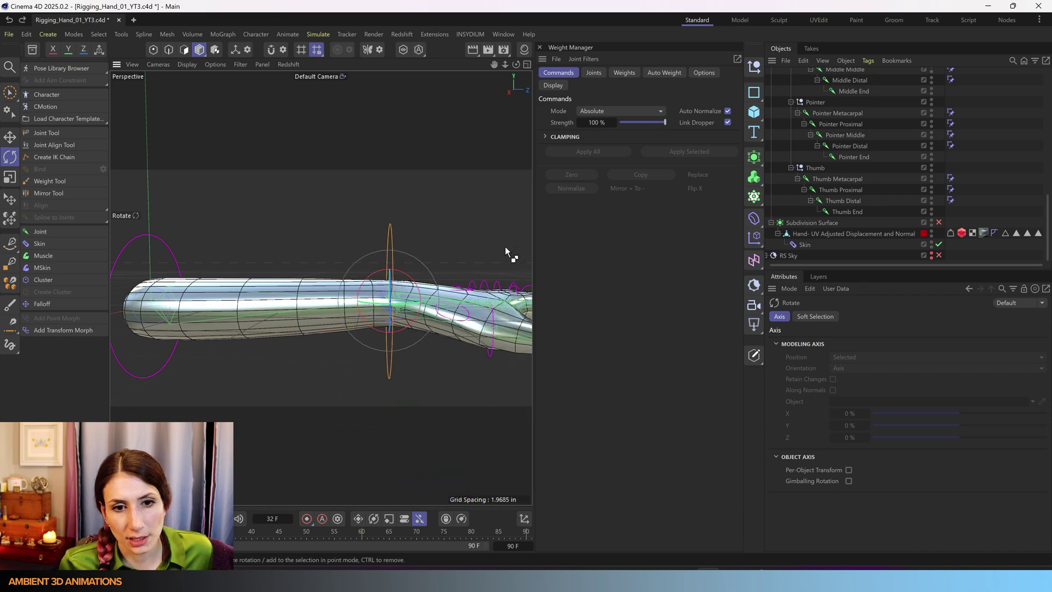
- Deselect the wrist controller, select the hand mesh and show the combined weights of all joints from Elbow to Thumb End
scroll(446, 238, "down", 3)
middle_click_drag(445, 240, 269, 302, "alt")
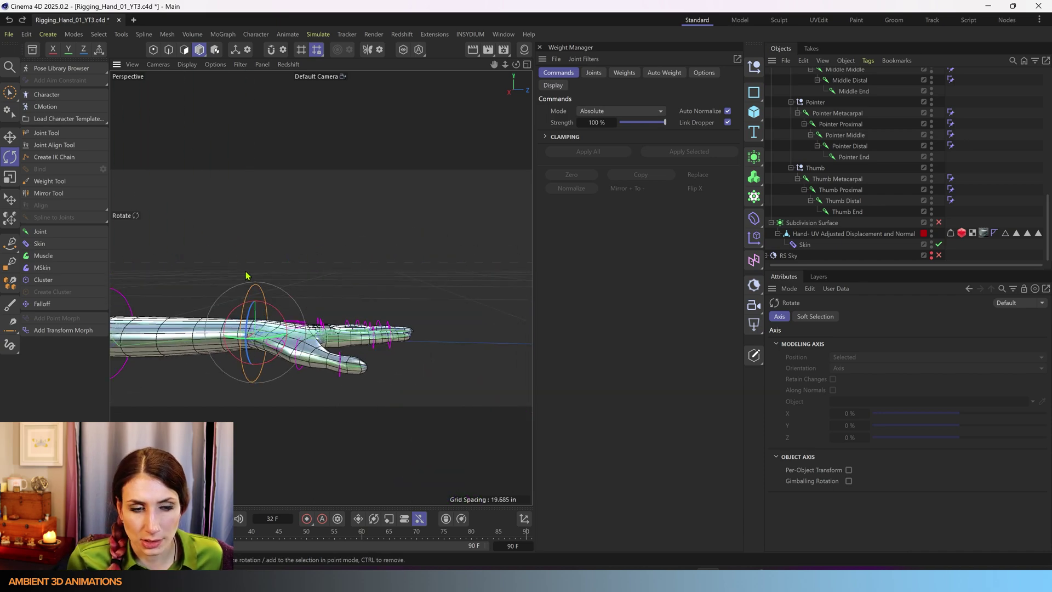
scroll(273, 351, "up", 2)
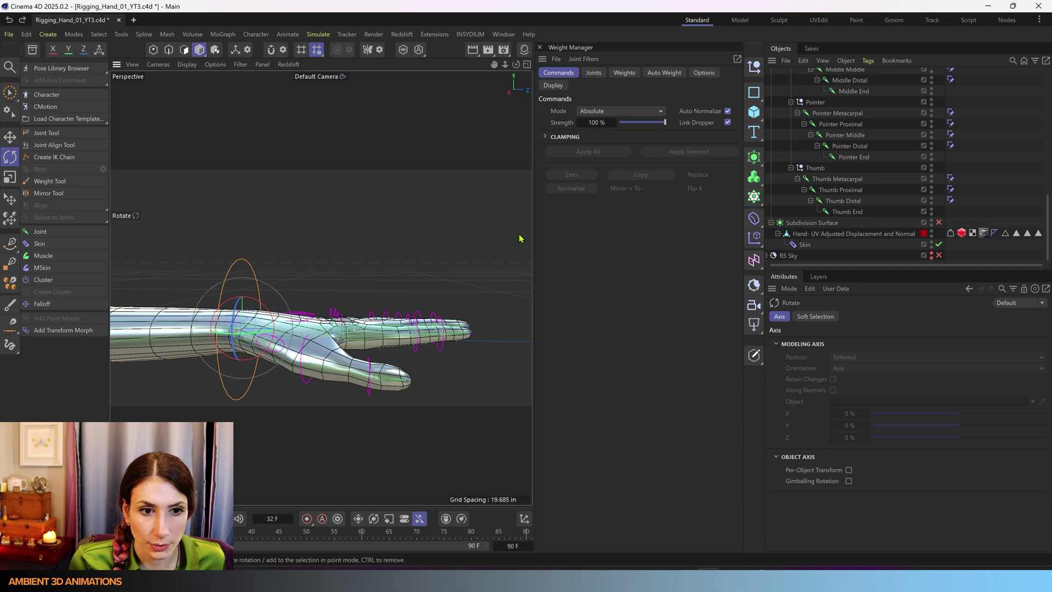
left_click(319, 238)
left_click_drag(377, 369, 182, 255, "alt")
middle_click(256, 268)
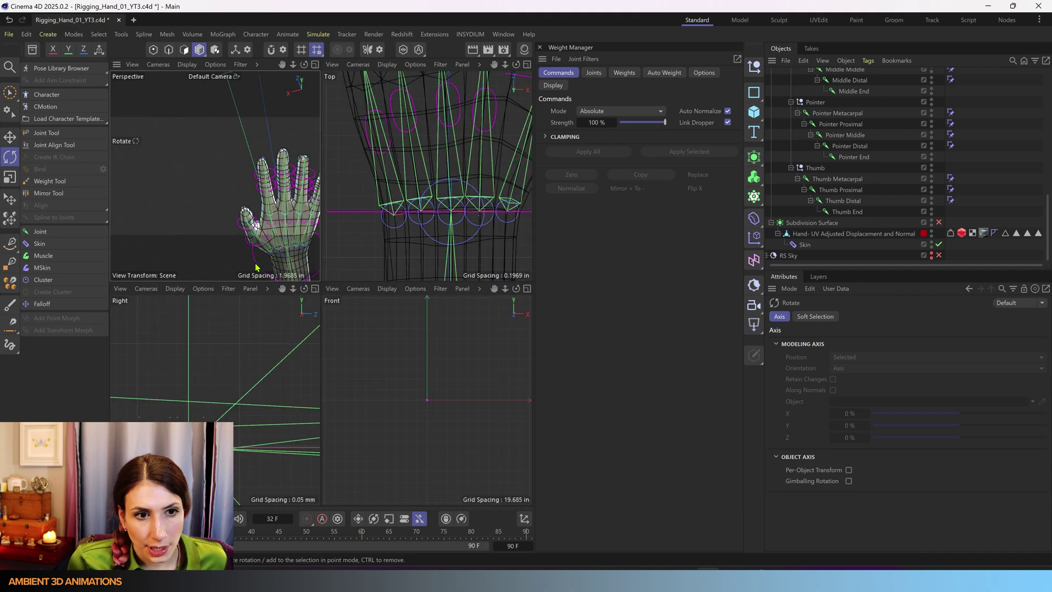
middle_click(240, 238)
key("h")
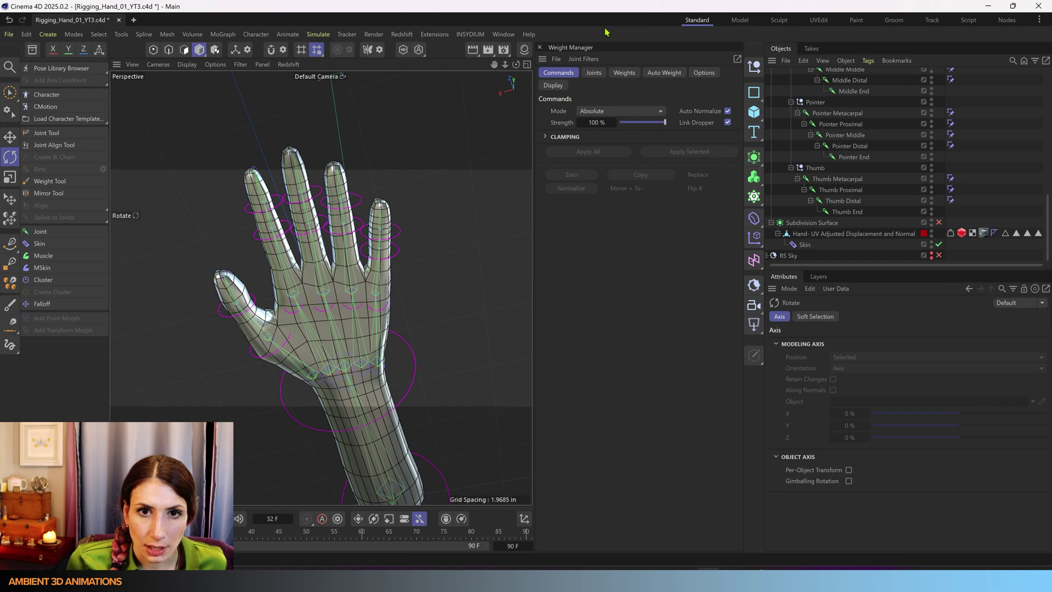
left_click(593, 73)
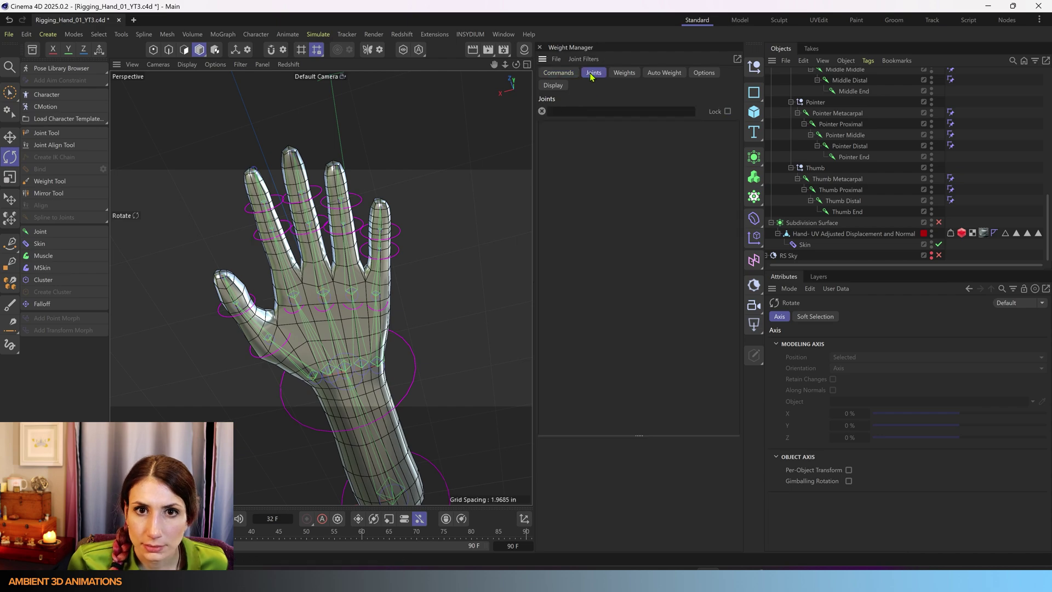
left_click(819, 234)
left_click(588, 146)
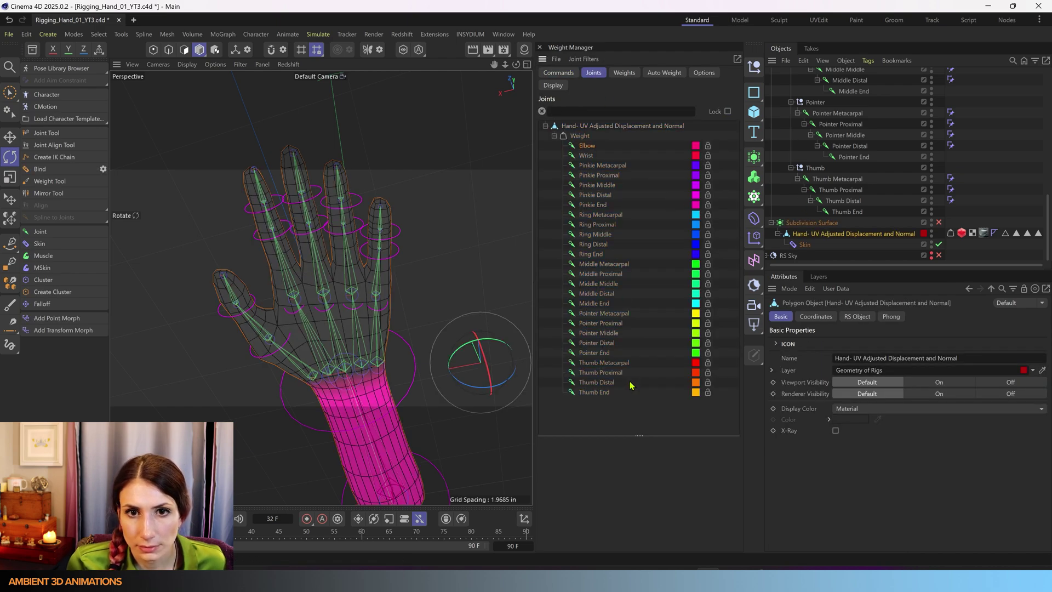
left_click(594, 392, "shift")
scroll(328, 296, "up", 8)
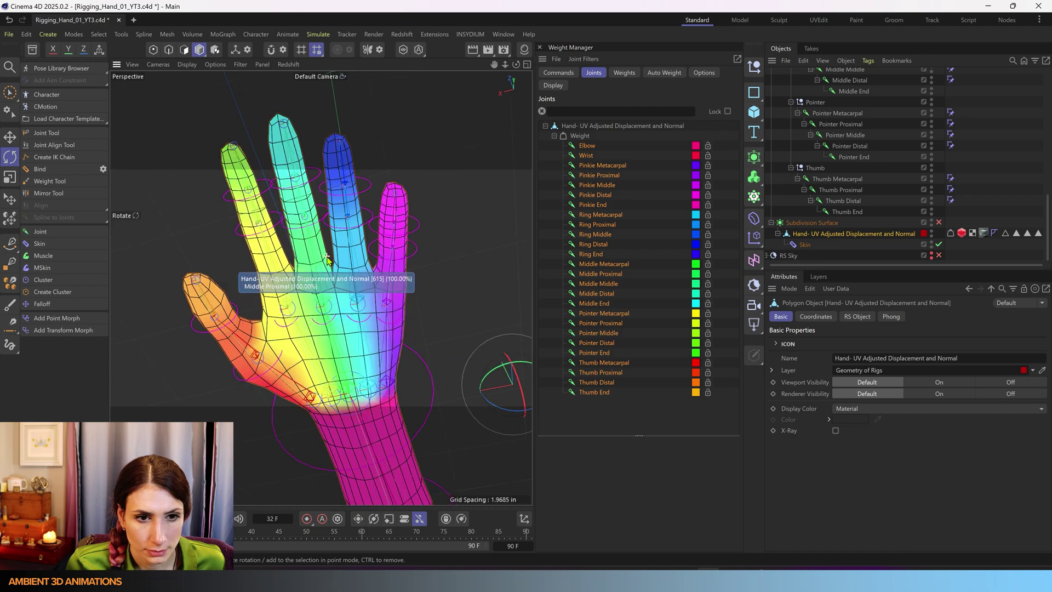
- In Points mode, select the badly weighted point in the web between the middle and ring fingers
scroll(351, 297, "down", 2)
left_click_drag(352, 293, 349, 344, "alt")
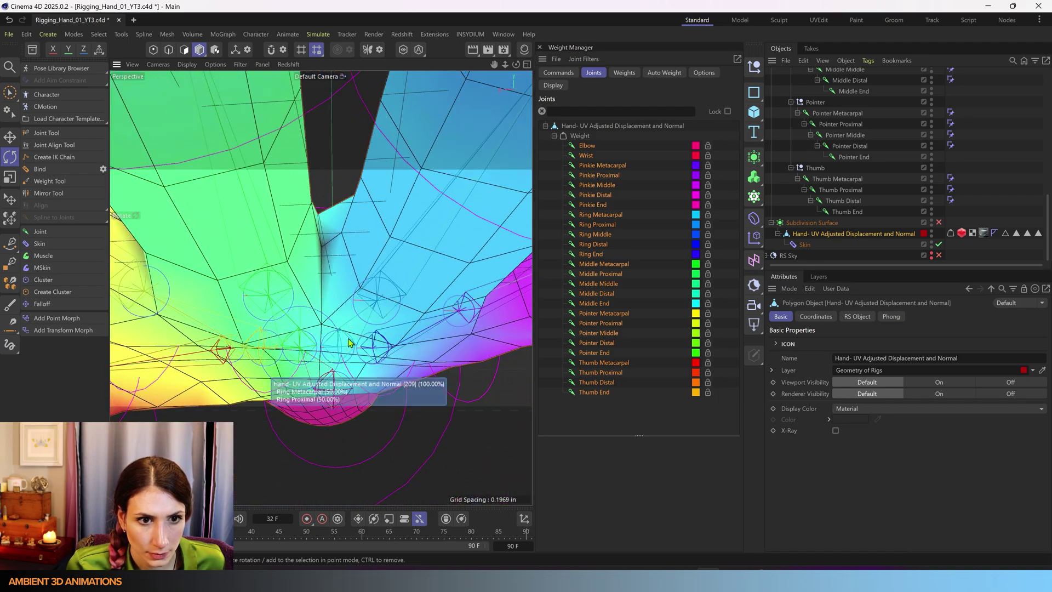
left_click(153, 51)
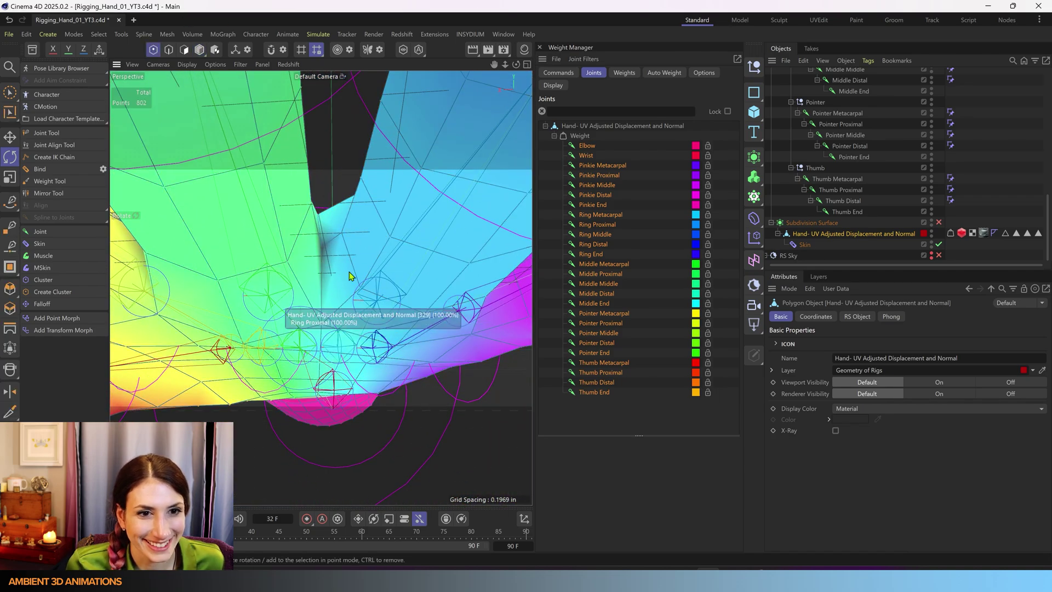
left_click(324, 245)
scroll(323, 249, "up", 3)
left_click_drag(324, 251, 320, 366, "alt")
scroll(319, 362, "down", 3)
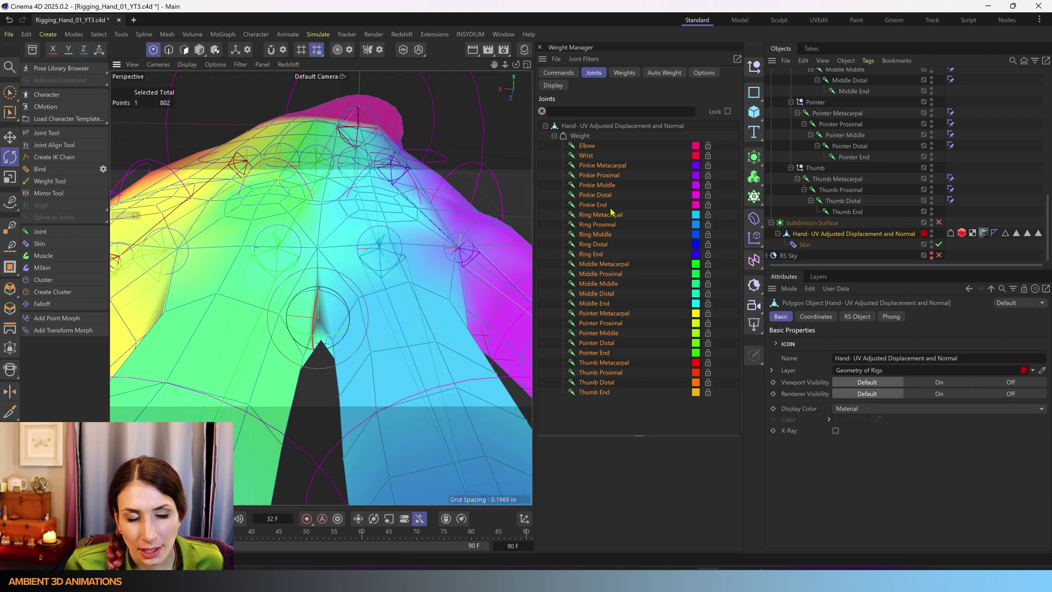
- Select the Ring Proximal and Middle Proximal joints together and bring up the weighting commands for the selected web point
scroll(377, 335, "down", 5)
left_click_drag(377, 335, 388, 376, "alt")
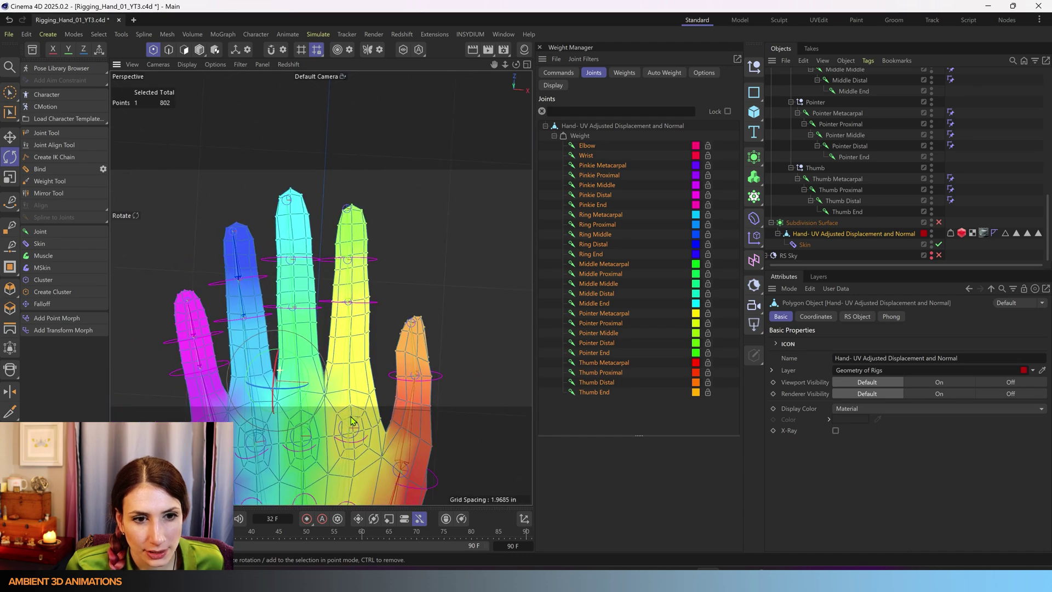
left_click(599, 225)
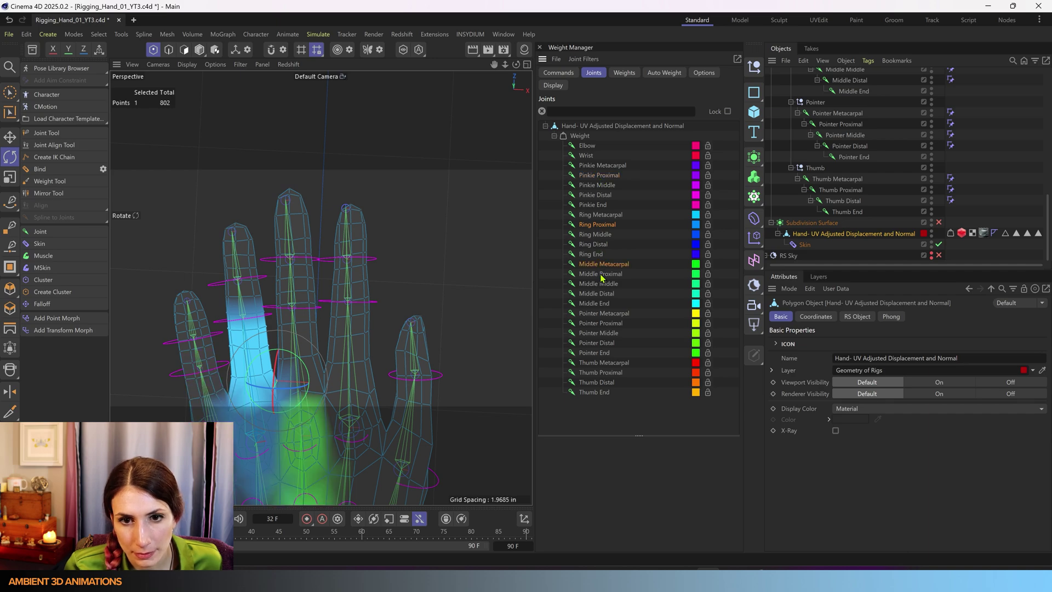
left_click(556, 73)
scroll(276, 430, "up", 10)
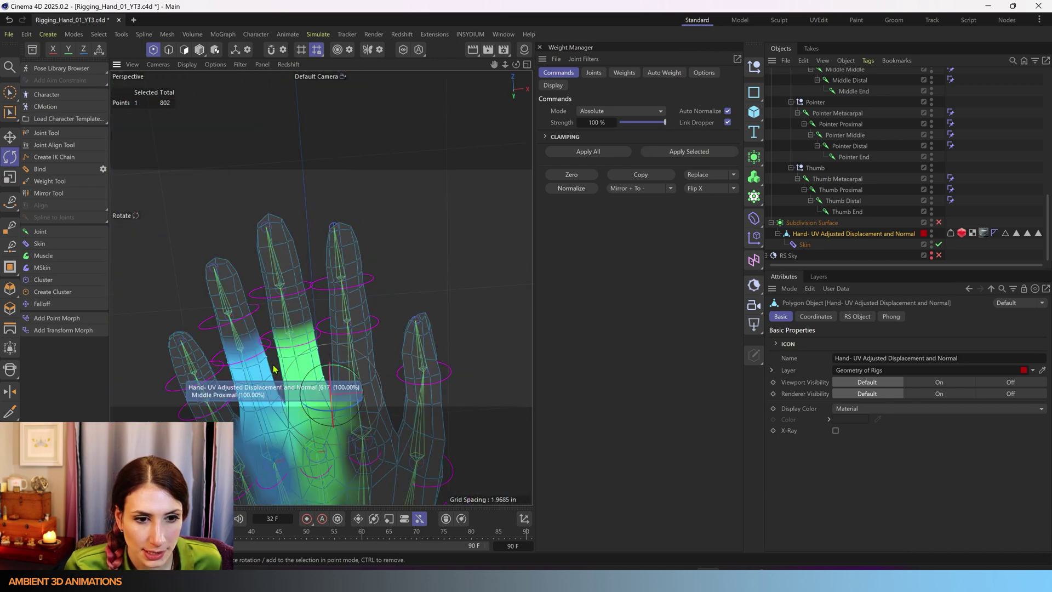
scroll(351, 395, "down", 10)
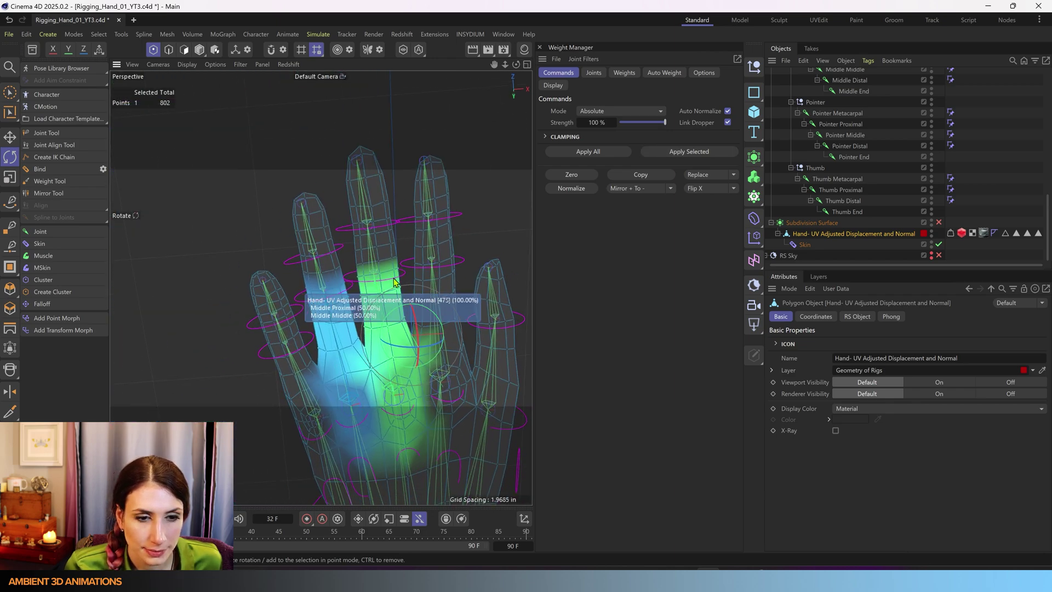
- Select the Middle Proximal and Pointer Proximal joints together and return to the weighting commands
left_click(592, 72)
left_click(613, 276)
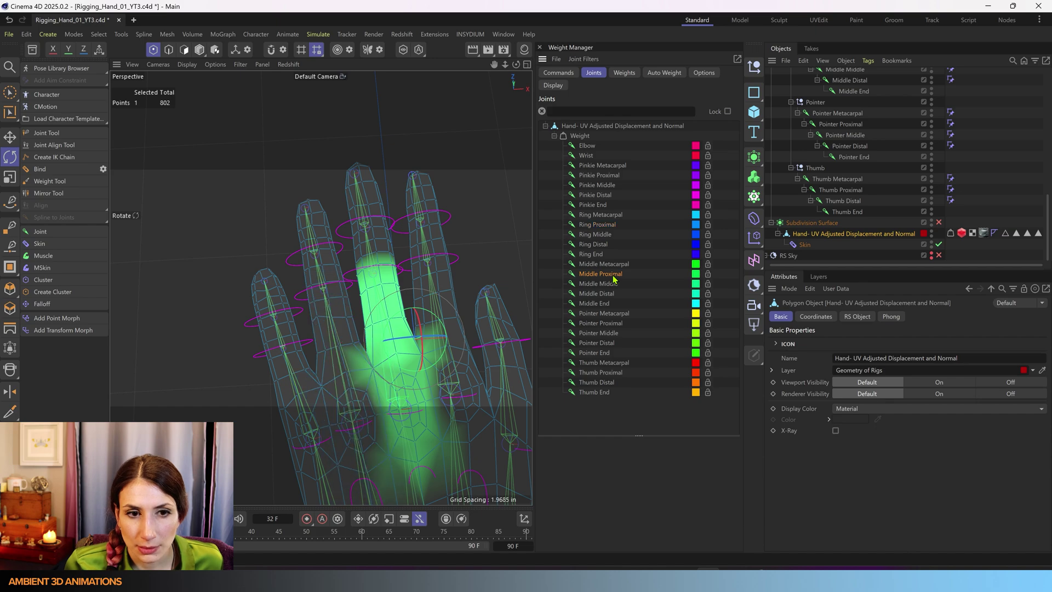
left_click(613, 324, "ctrl")
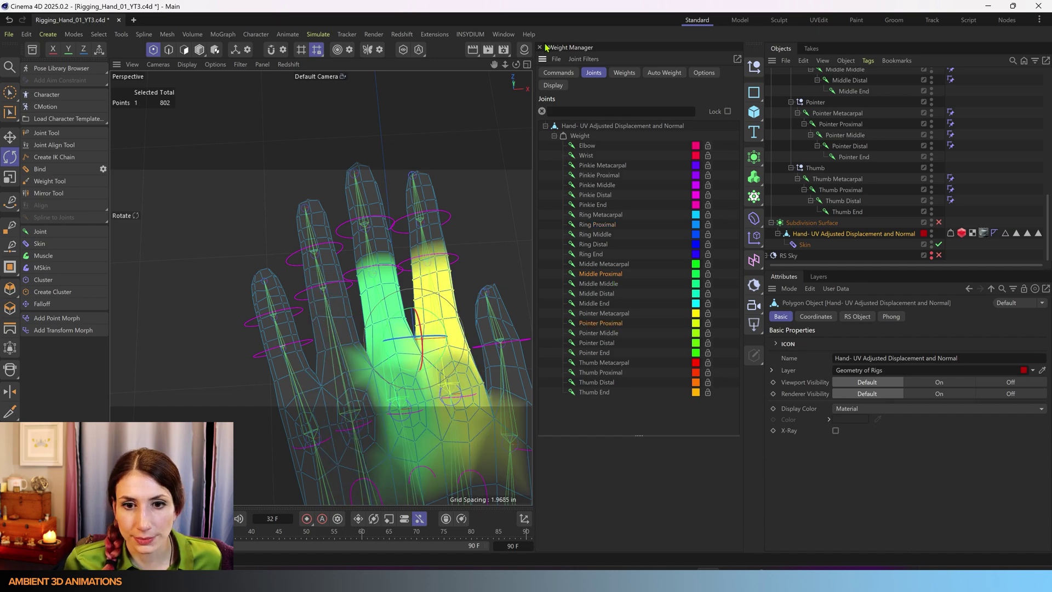
left_click(557, 73)
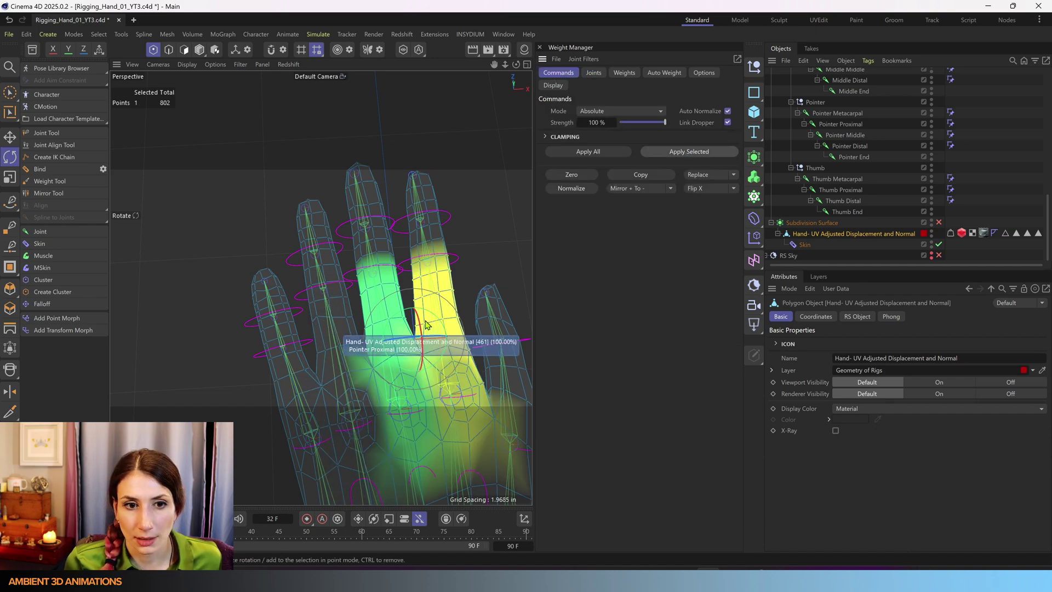
- In Model mode, rotate the Wrist Control to test a strong wrist bend, and undo the rotation
scroll(414, 336, "down", 5)
middle_click_drag(418, 351, 435, 228, "alt")
left_click_drag(420, 261, 296, 239, "alt")
middle_click(343, 307)
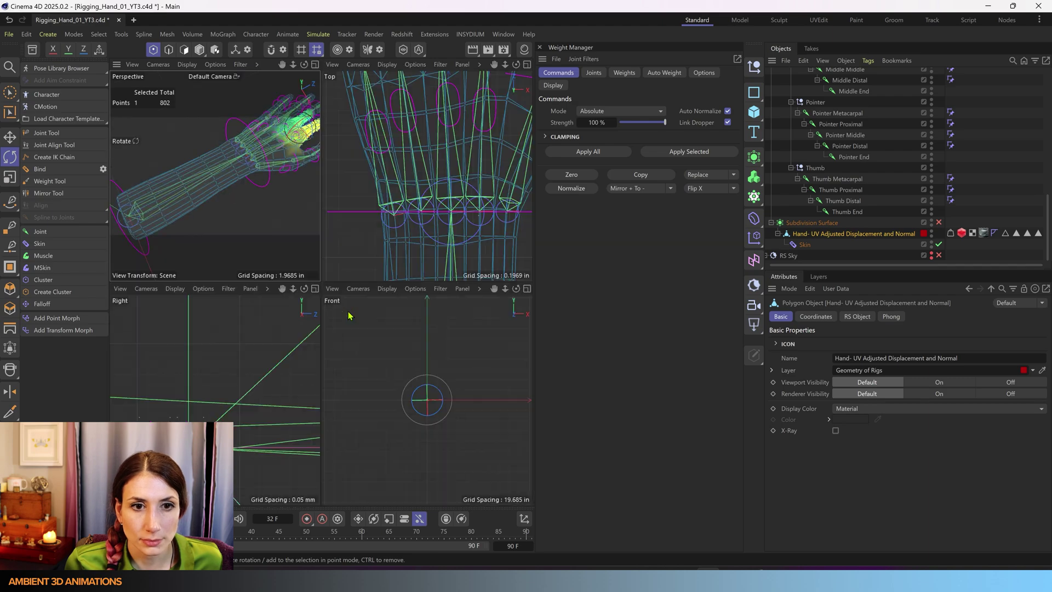
middle_click(230, 197)
middle_click_drag(385, 264, 272, 321, "alt")
left_click(200, 49)
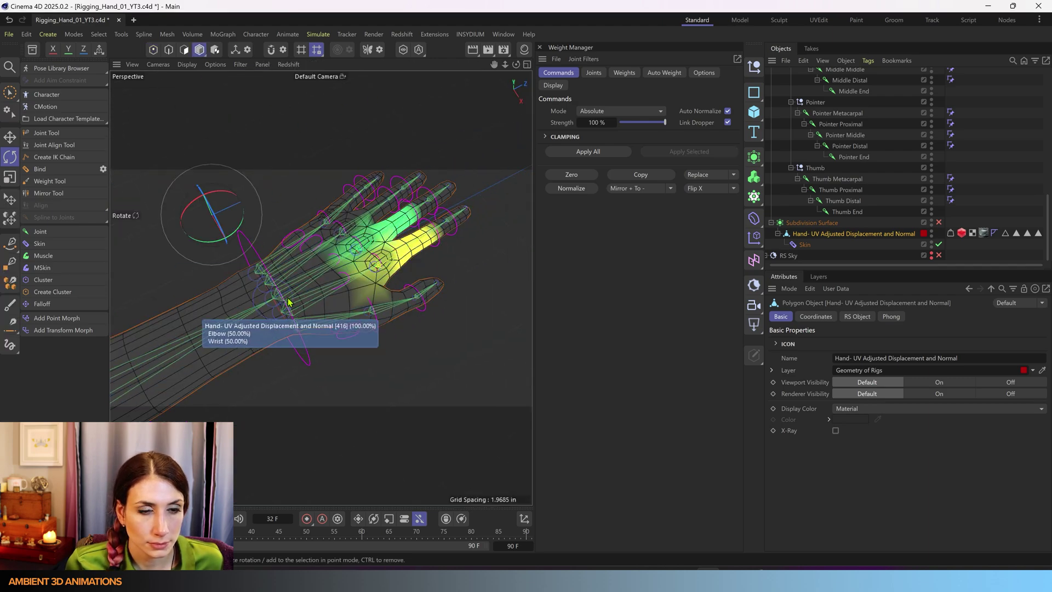
left_click(258, 257)
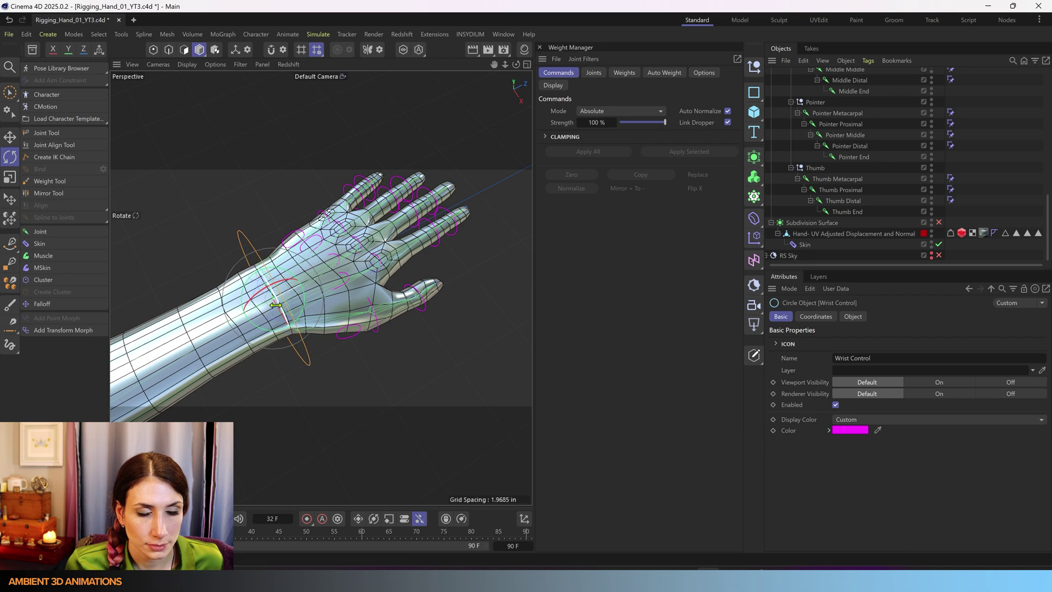
left_click_drag(256, 296, 346, 224)
left_click_drag(246, 344, 218, 264, "alt")
left_click_drag(290, 311, 366, 341, "alt")
scroll(379, 298, "up", 5)
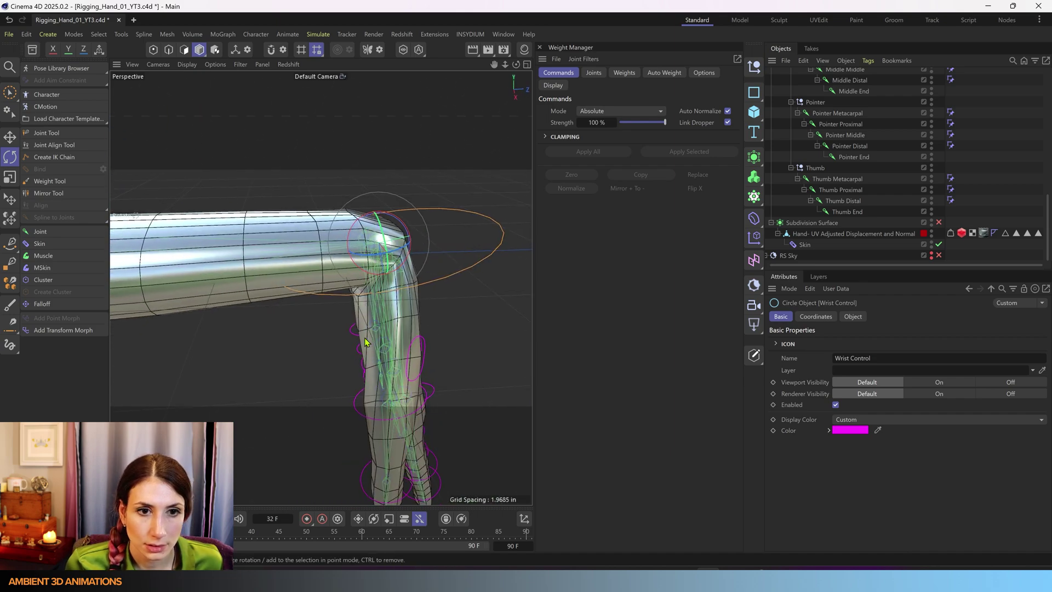
key("ctrl+z")
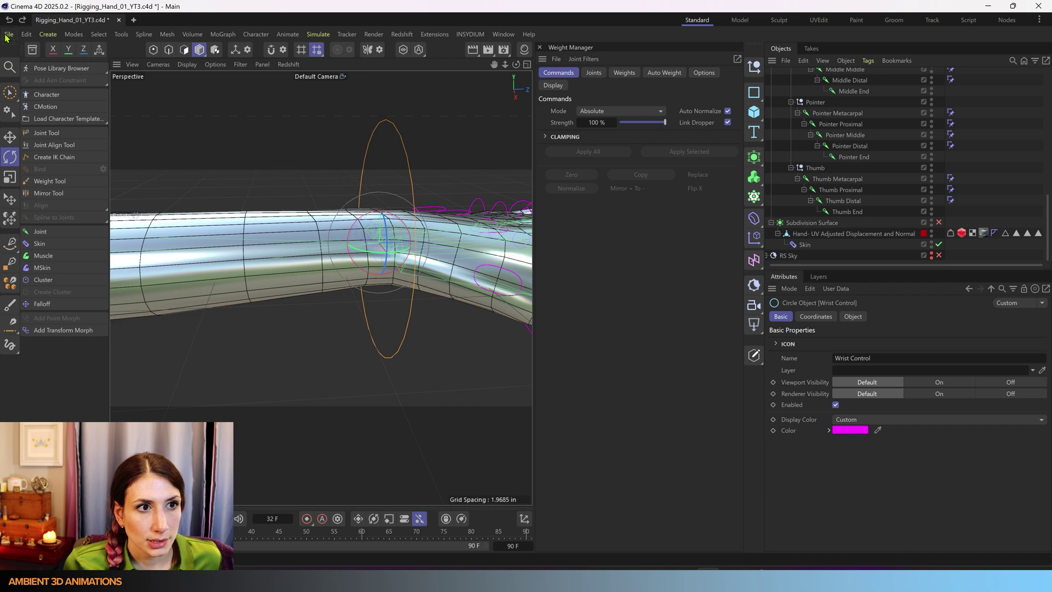
- Save the project
left_click(9, 34)
left_click(23, 147)
scroll(330, 254, "down", 5)
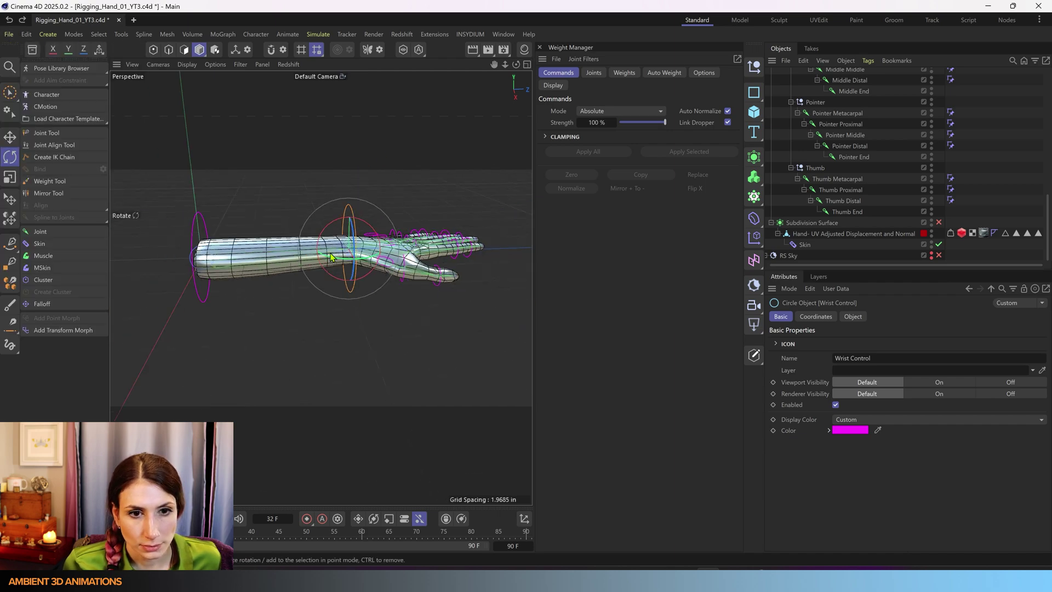
- Select the hand mesh to display its joint weights and activate Brush Selection
left_click_drag(346, 255, 503, 333, "alt")
left_click_drag(321, 287, 358, 240, "alt")
scroll(376, 263, "up", 7)
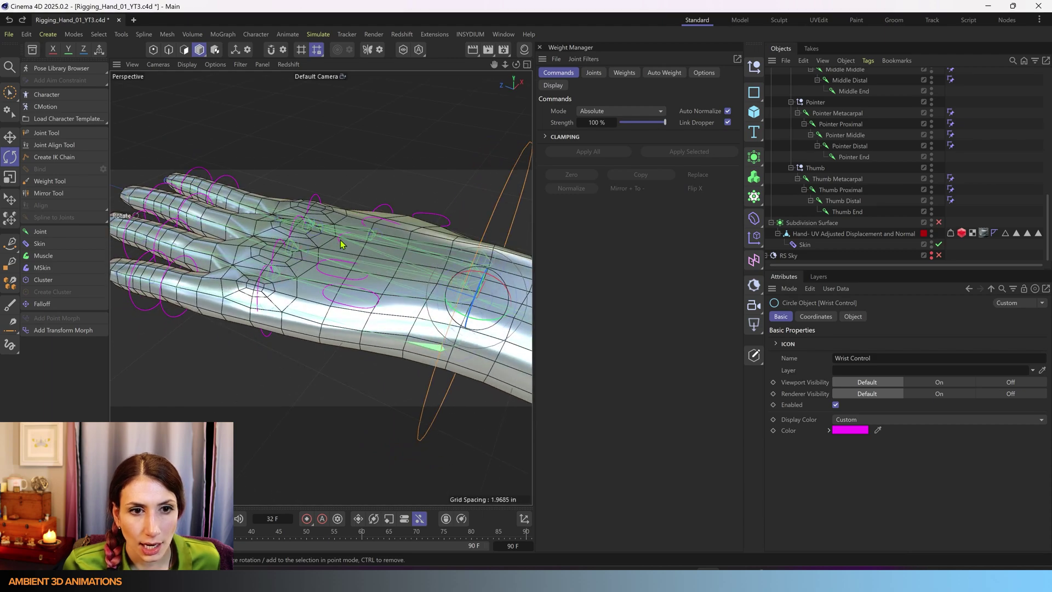
left_click(340, 244)
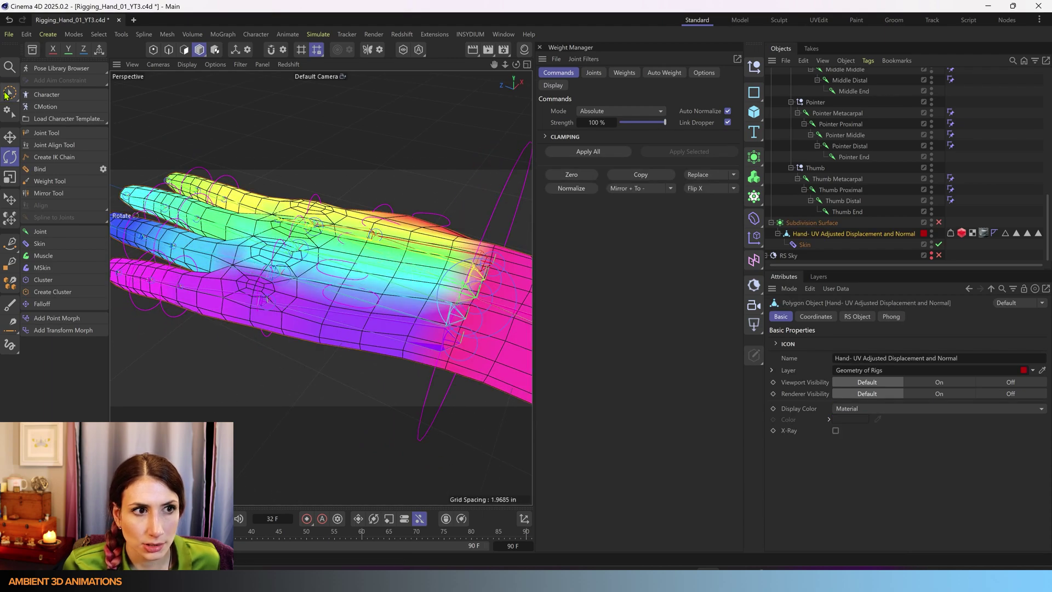
left_click(7, 94)
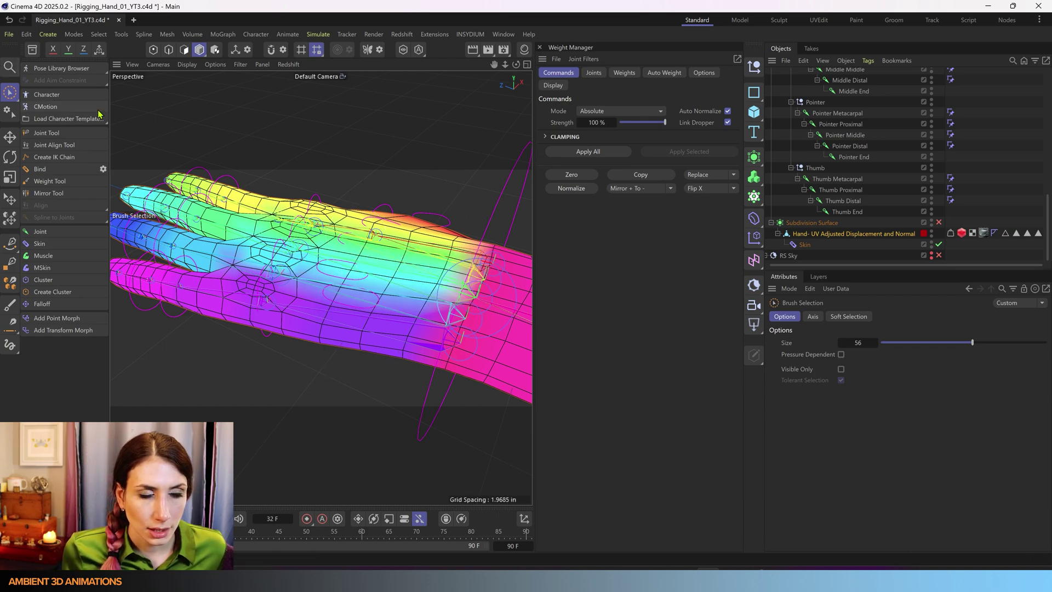
mouse_move(346, 350)
left_mouse_down("alt")
mouse_move(352, 330)
mouse_move(319, 283)
mouse_move(362, 371)
mouse_move(376, 347)
mouse_move(364, 336)
mouse_move(312, 357)
mouse_move(301, 380)
left_mouse_up("alt")
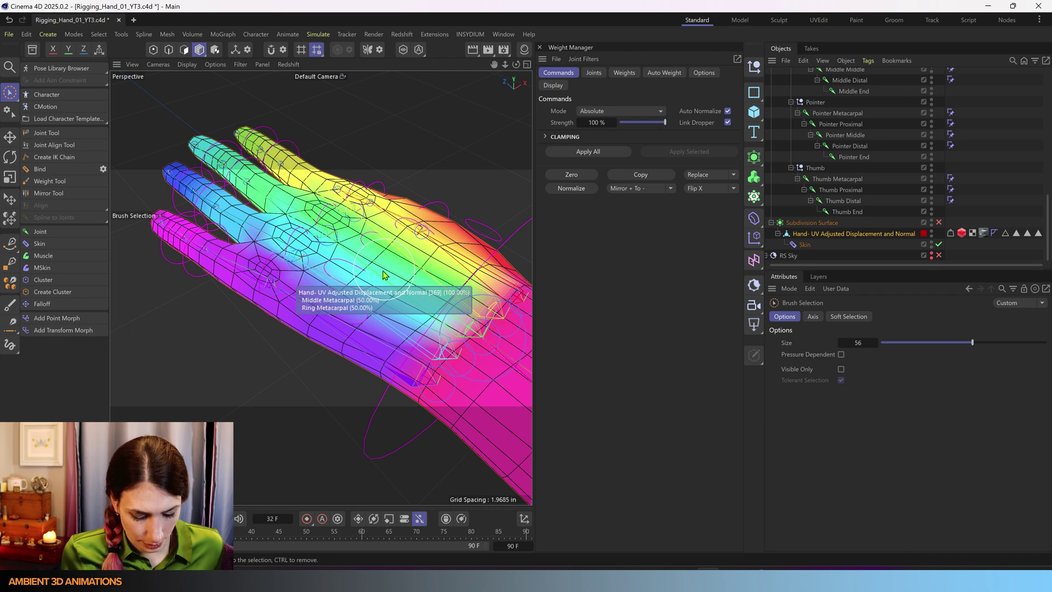
- Reduce the Brush Selection size to 28
key("bracketleft")
key("bracketleft")
key("bracketleft")
key("bracketleft")
key("bracketleft")
key("bracketleft")
key("bracketleft")
key("bracketleft")
key("bracketleft")
key("bracketleft")
key("bracketleft")
key("bracketleft")
key("bracketleft")
key("bracketleft")
key("bracketleft")
key("bracketleft")
key("bracketleft")
key("bracketleft")
key("bracketleft")
key("bracketleft")
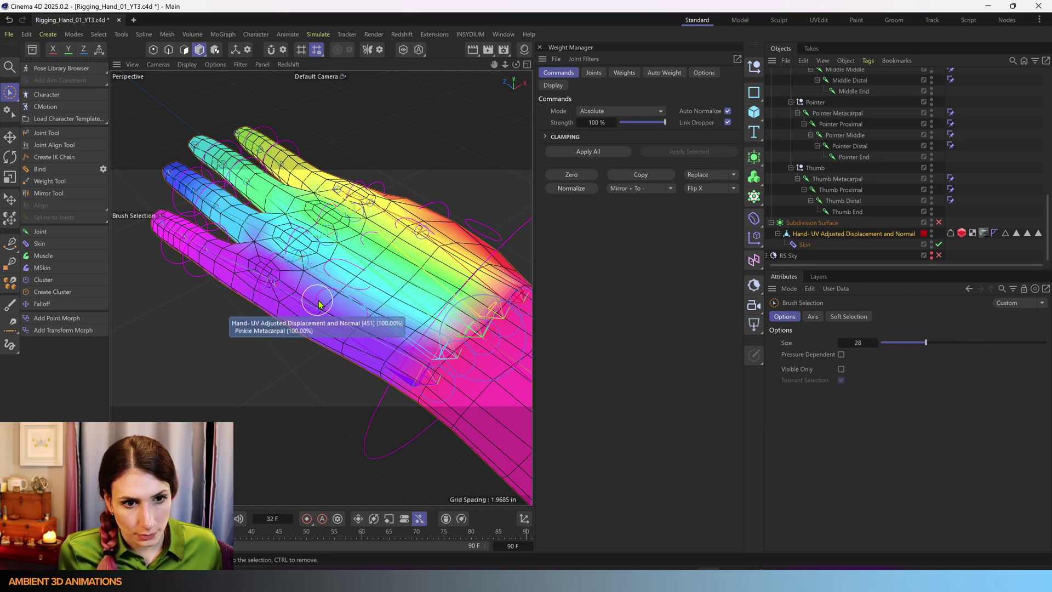
- Pick the Pinkie Metacarpal Control and make it the only selected object
left_click(318, 299, "shift")
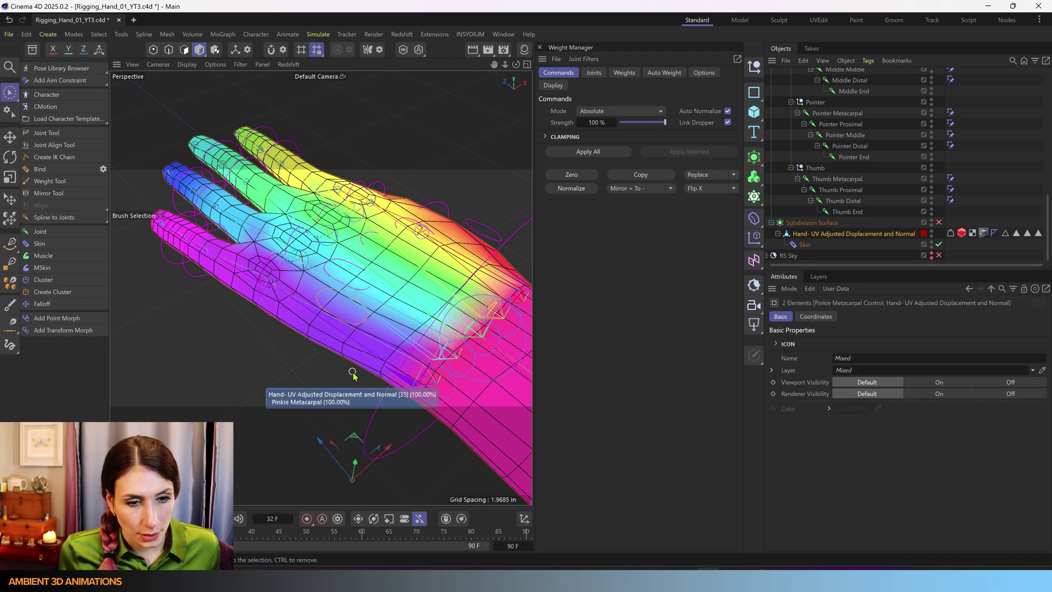
scroll(386, 368, "down", 3)
left_click_drag(380, 385, 358, 337, "alt")
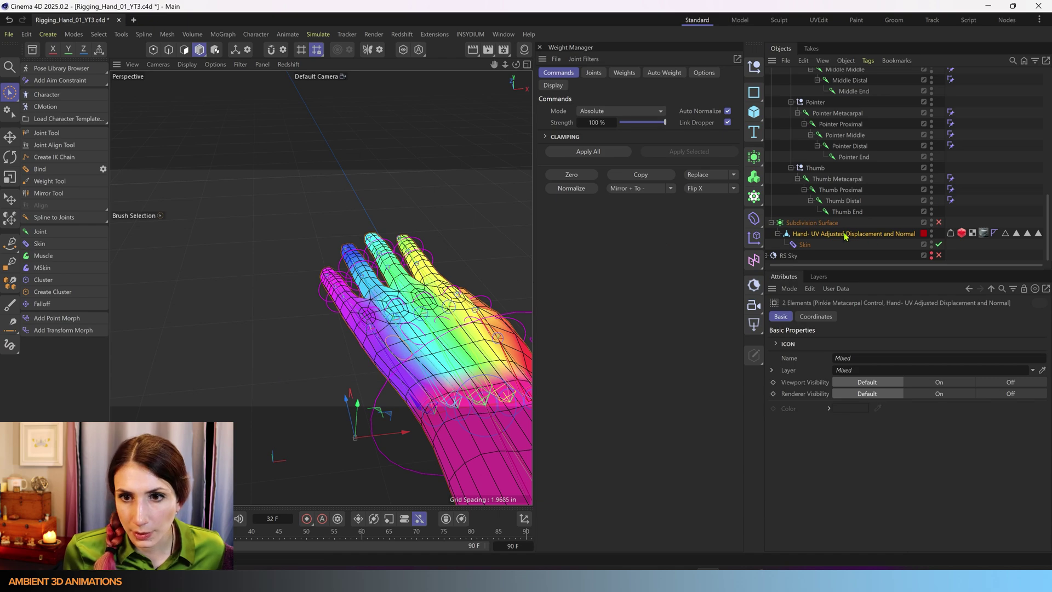
scroll(845, 198, "up", 10)
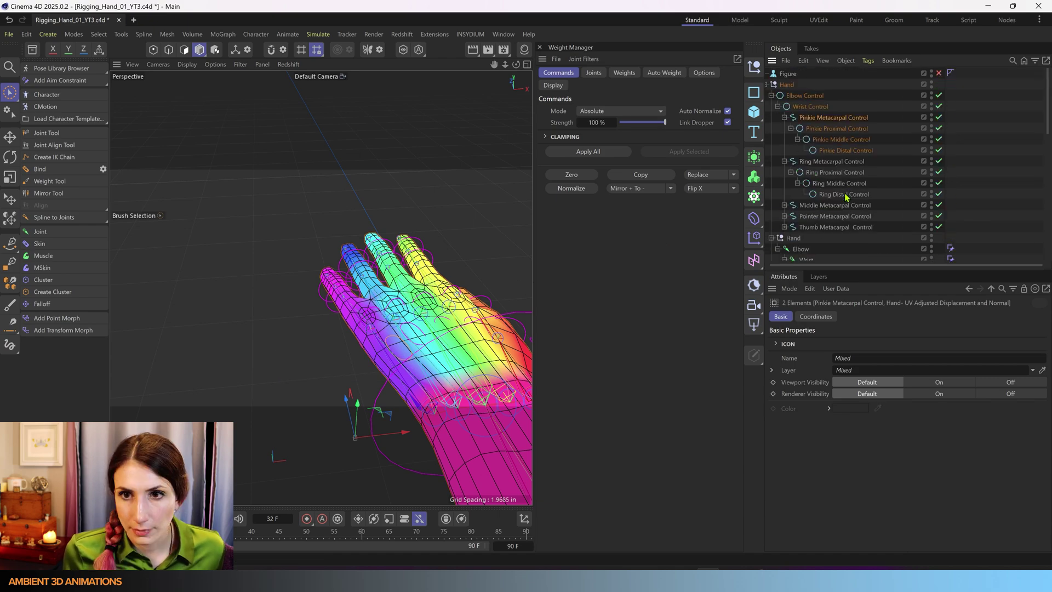
left_click(850, 120)
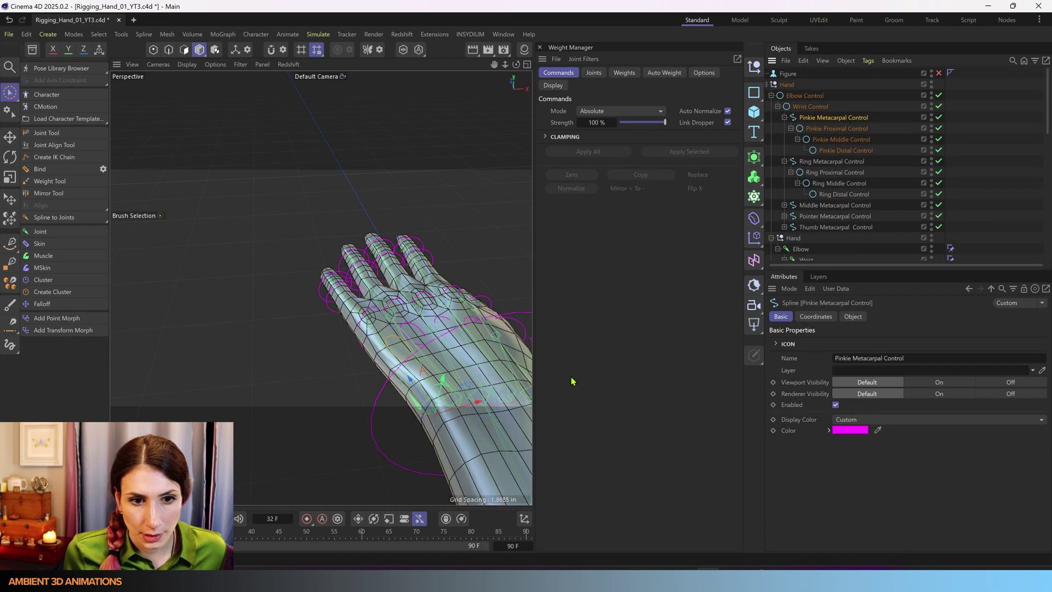
- Rotate the Pinkie Metacarpal Control to test the deformation of the hand's outer edge, and undo the rotation
key("r")
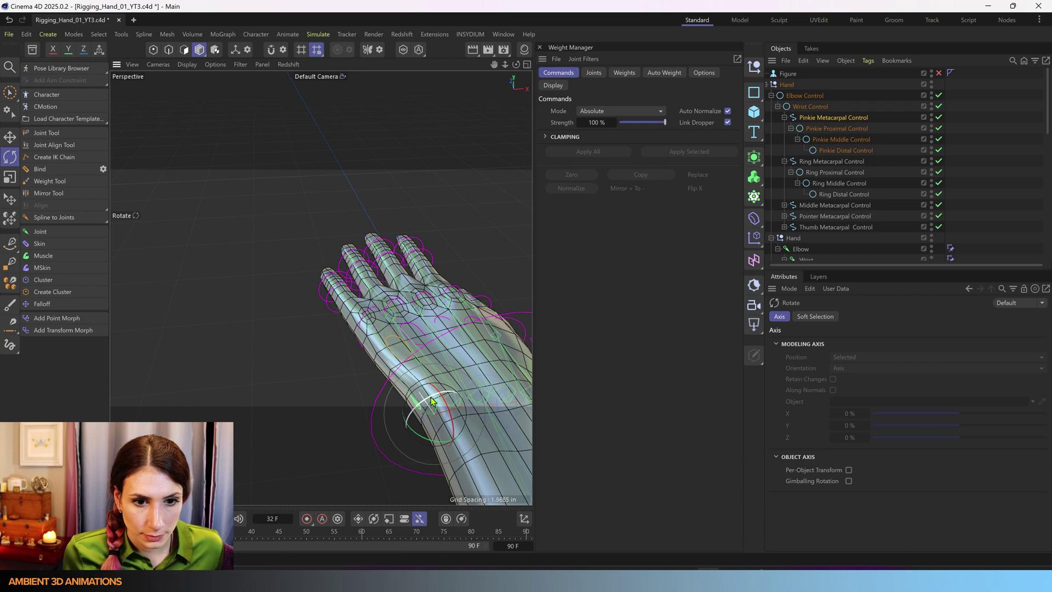
left_click_drag(431, 402, 431, 404)
mouse_move(425, 408)
left_mouse_down()
mouse_move(421, 416)
mouse_move(435, 401)
mouse_move(422, 403)
mouse_move(418, 414)
mouse_move(430, 409)
mouse_move(421, 421)
mouse_move(432, 401)
left_mouse_up()
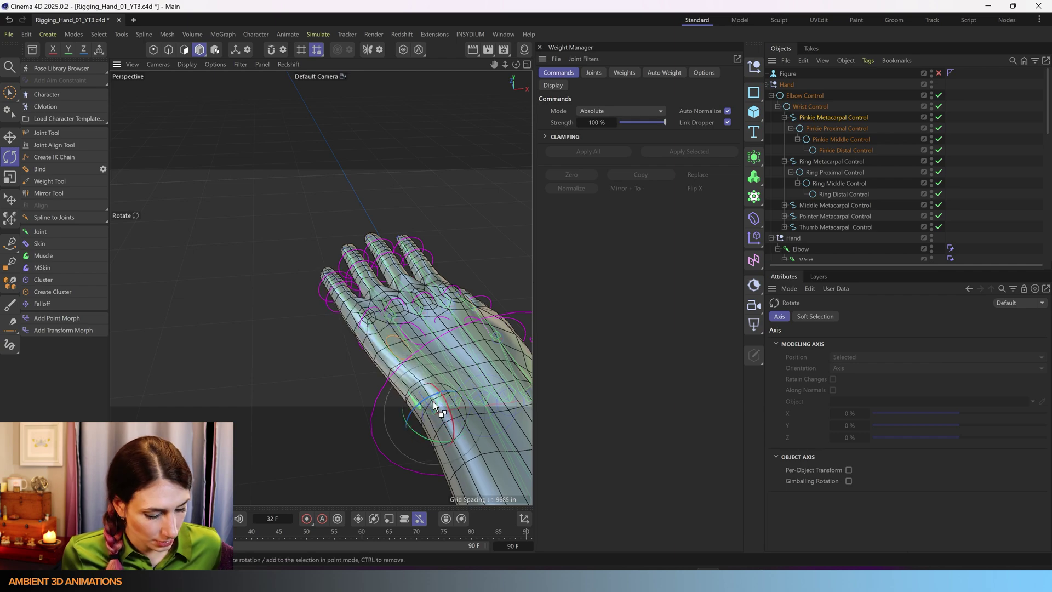
key("ctrl+z")
scroll(426, 340, "down", 1)
left_click_drag(427, 344, 444, 387, "alt")
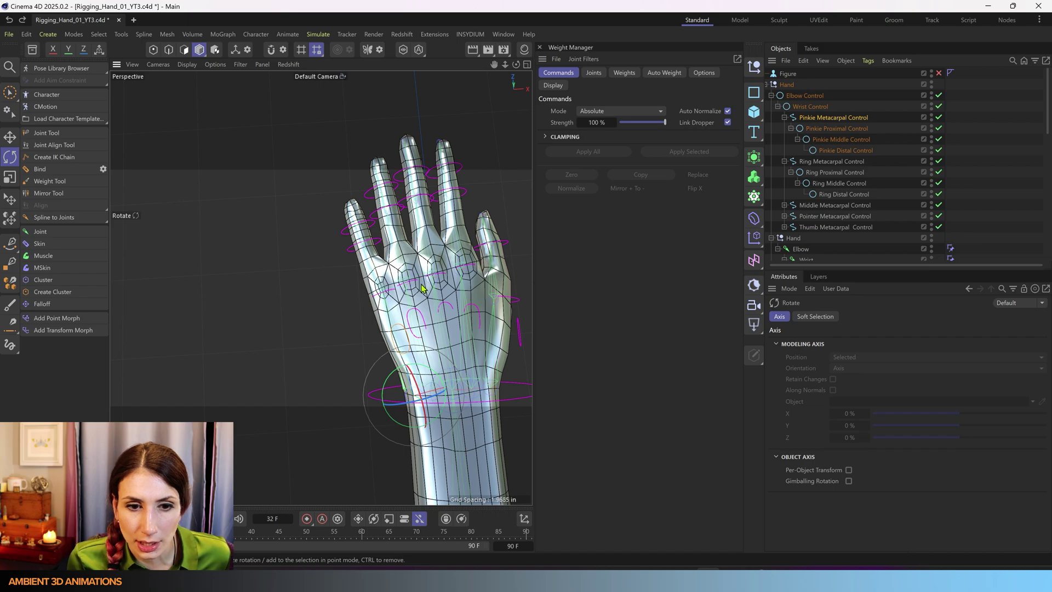
left_click_drag(422, 288, 373, 218, "alt")
left_click_drag(322, 291, 383, 344, "alt")
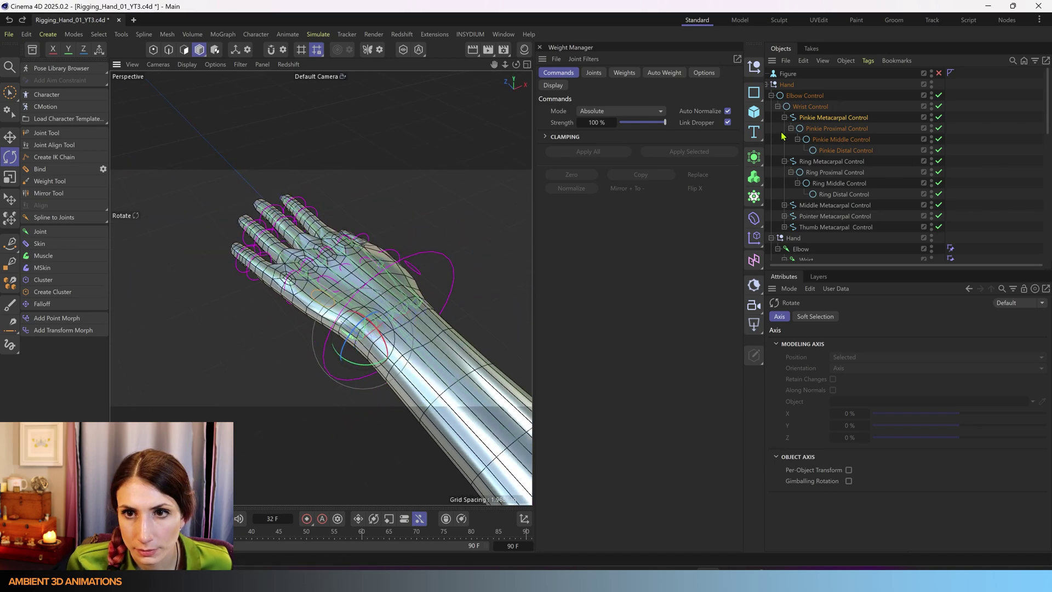
- Select the Pinkie, Ring, Middle, Pointer and Thumb Metacarpal Control splines together
left_click(826, 118)
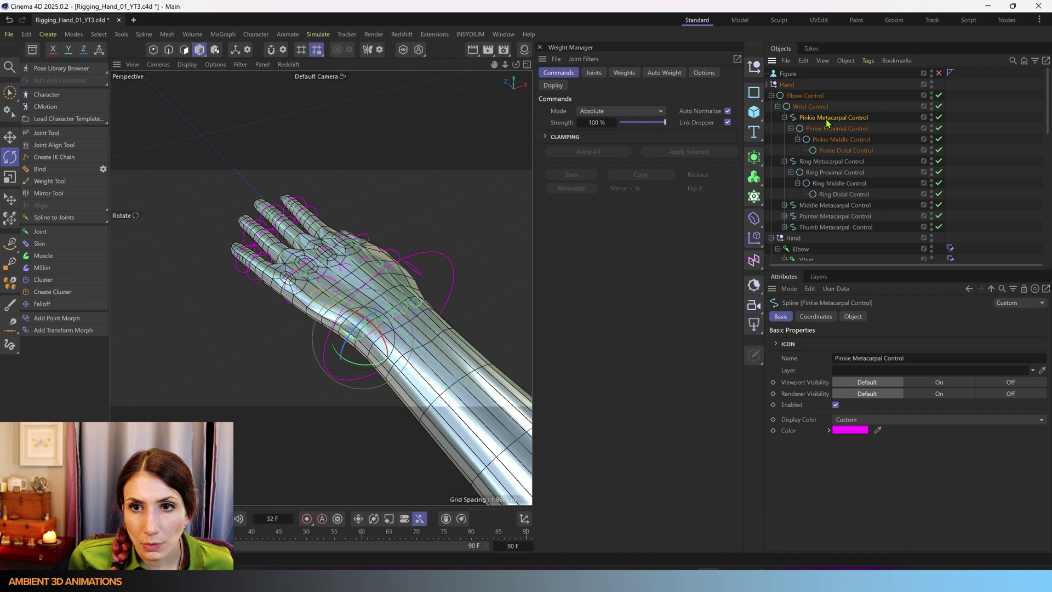
left_click(842, 163, "ctrl")
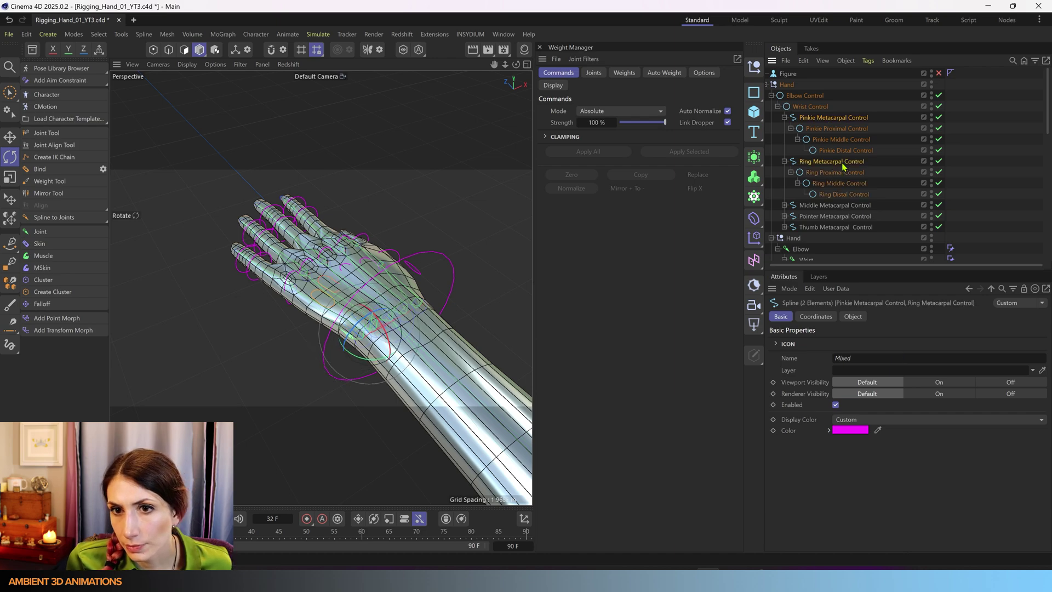
left_click(784, 205)
left_click(805, 207, "ctrl")
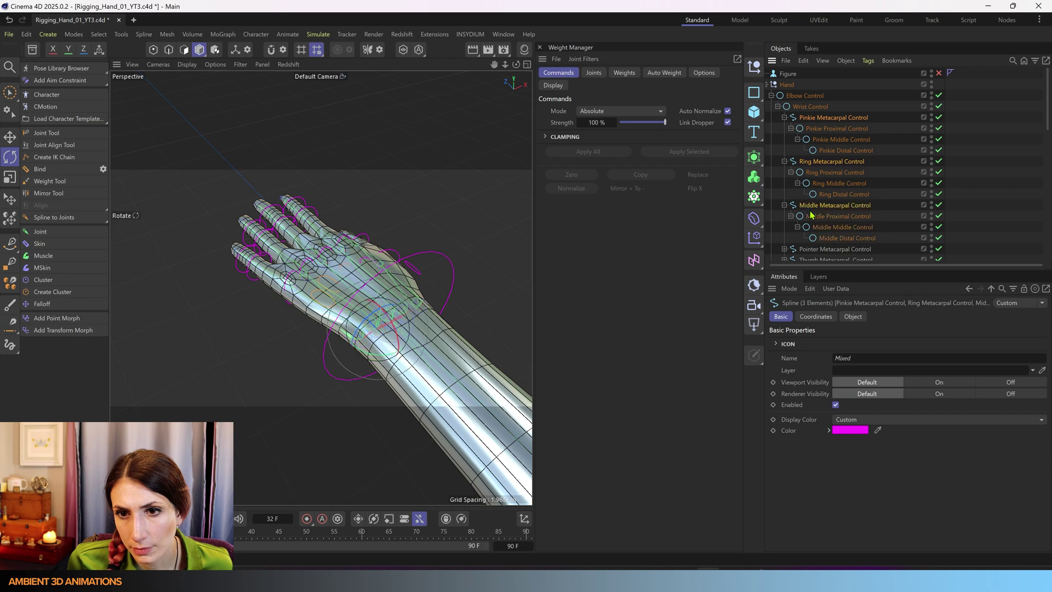
scroll(826, 220, "down", 2)
left_click(825, 193, "ctrl")
left_click(832, 183, "ctrl")
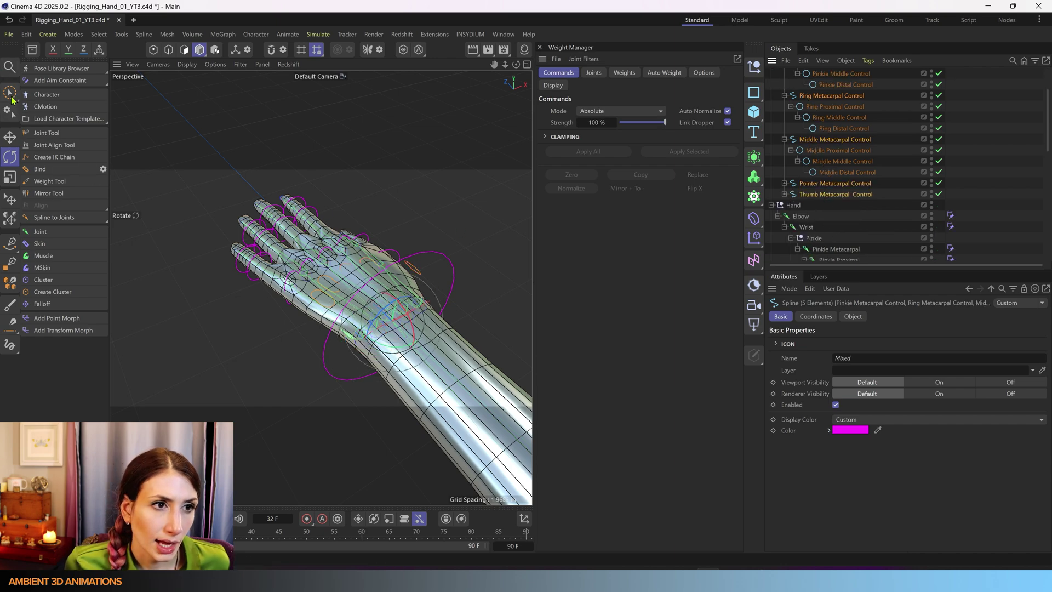
- In point mode with Rectangle Selection, select all points of the Pinkie, Ring, Middle and Pointer Metacarpal Control splines, leaving the thumb spline unselected
left_click_drag(12, 98, 36, 135)
left_click(37, 134)
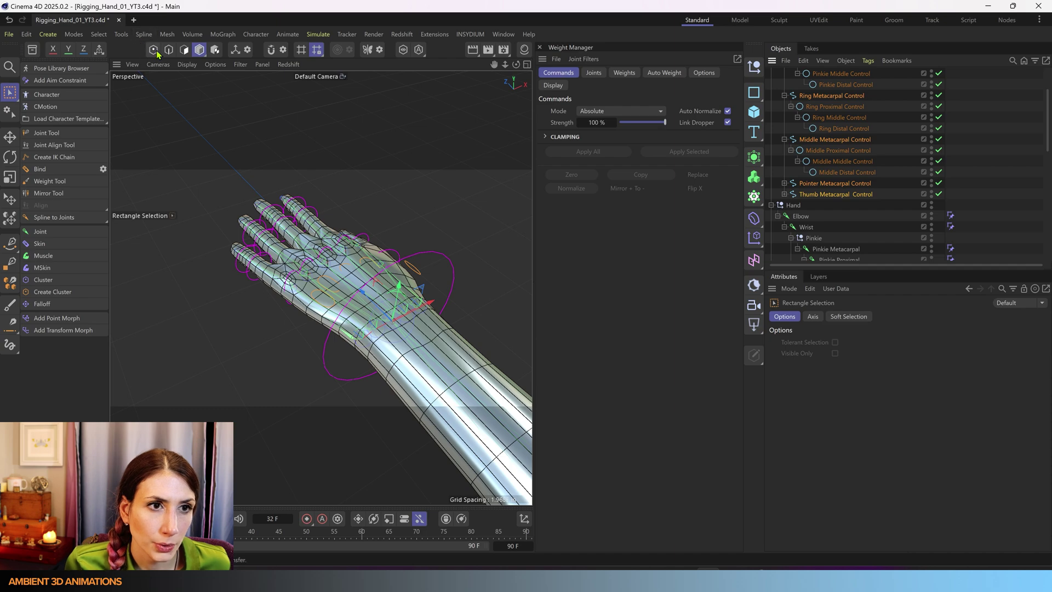
left_click(155, 51)
left_click_drag(330, 216, 261, 316, "alt")
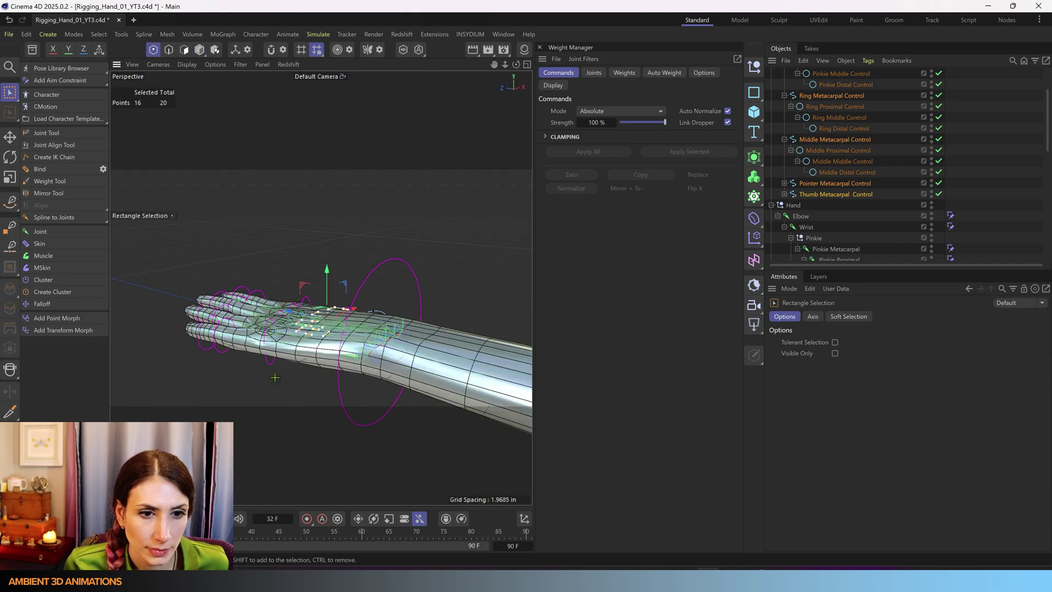
left_click_drag(275, 377, 351, 271)
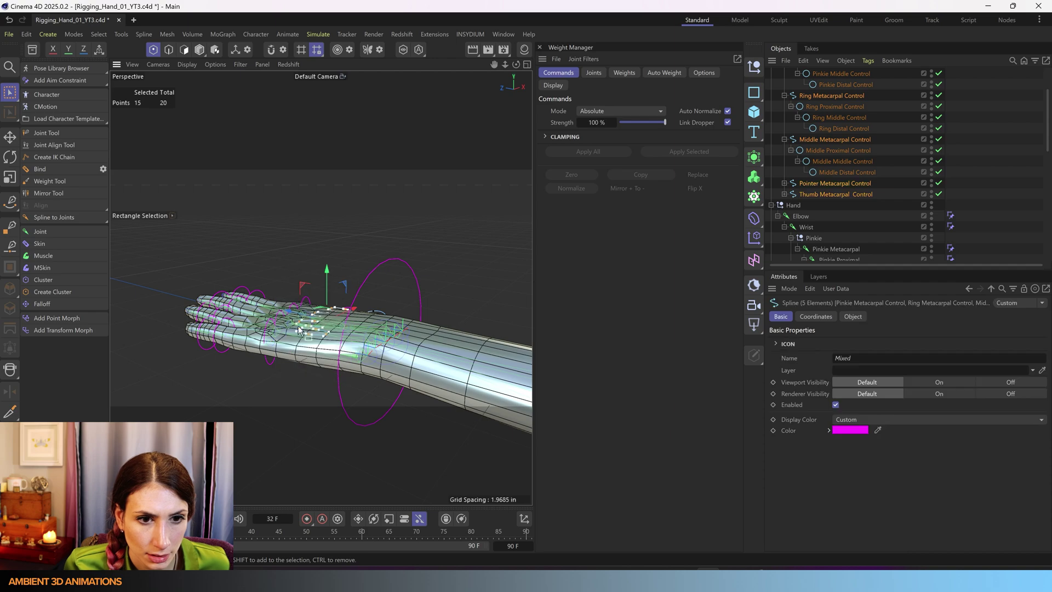
left_click_drag(298, 325, 321, 362, "alt")
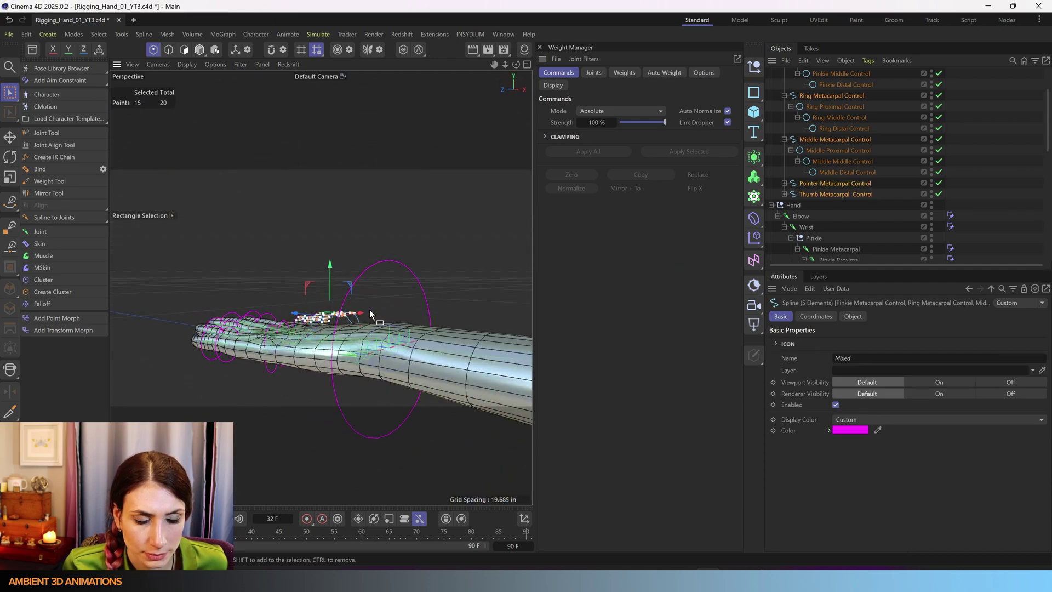
left_click_drag(377, 351, 272, 382, "alt")
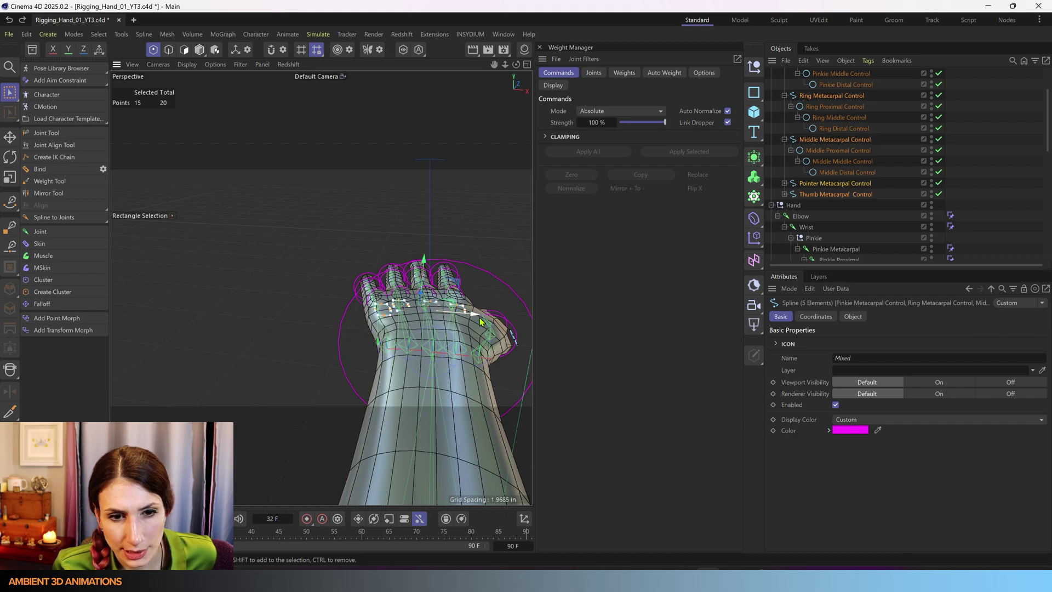
scroll(460, 316, "up", 5)
left_click_drag(390, 345, 259, 454, "shift")
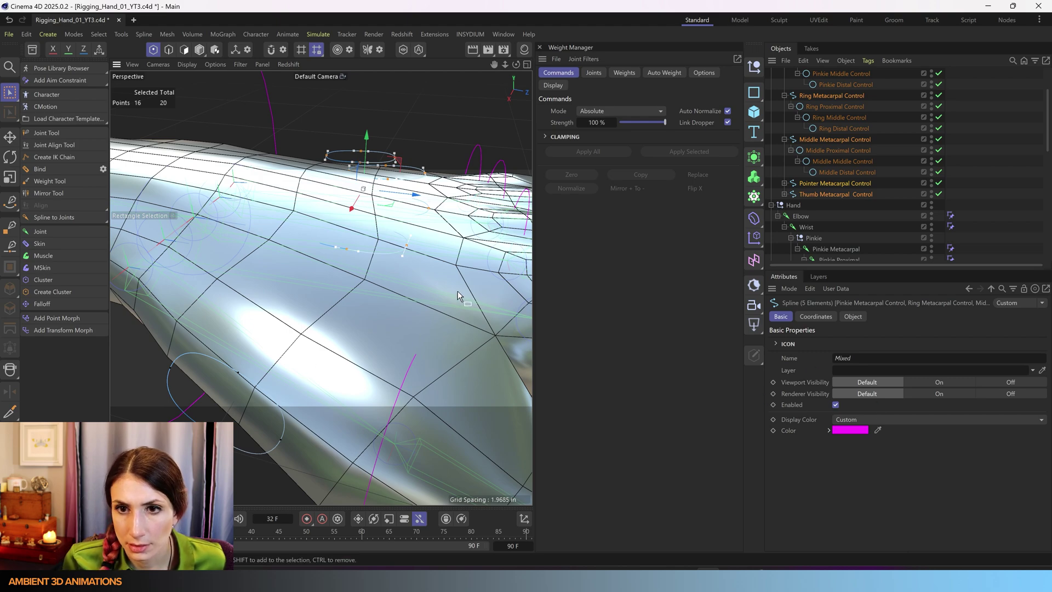
- Raise the selected points of the four finger metacarpal splines so the shapes float above the back of the hand
left_click_drag(273, 255, 485, 186, "alt")
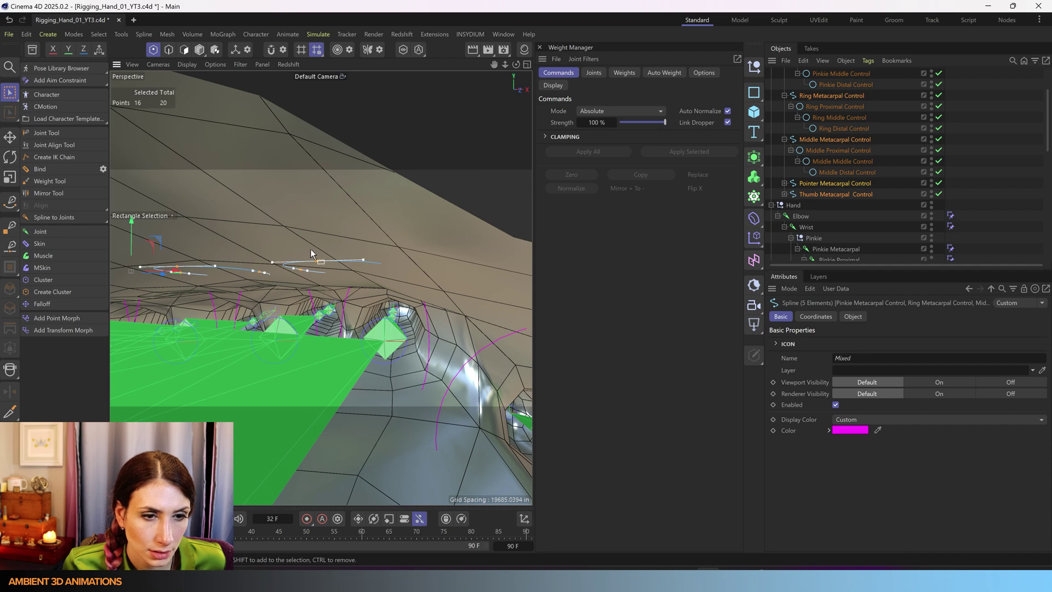
left_click_drag(313, 228, 228, 278, "alt")
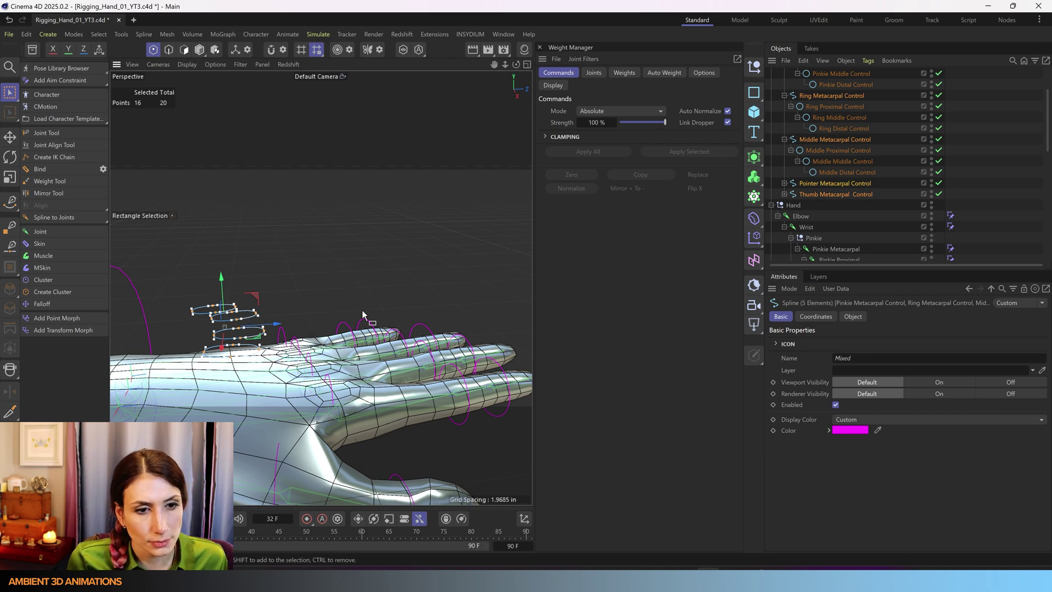
left_click_drag(349, 345, 336, 456, "alt")
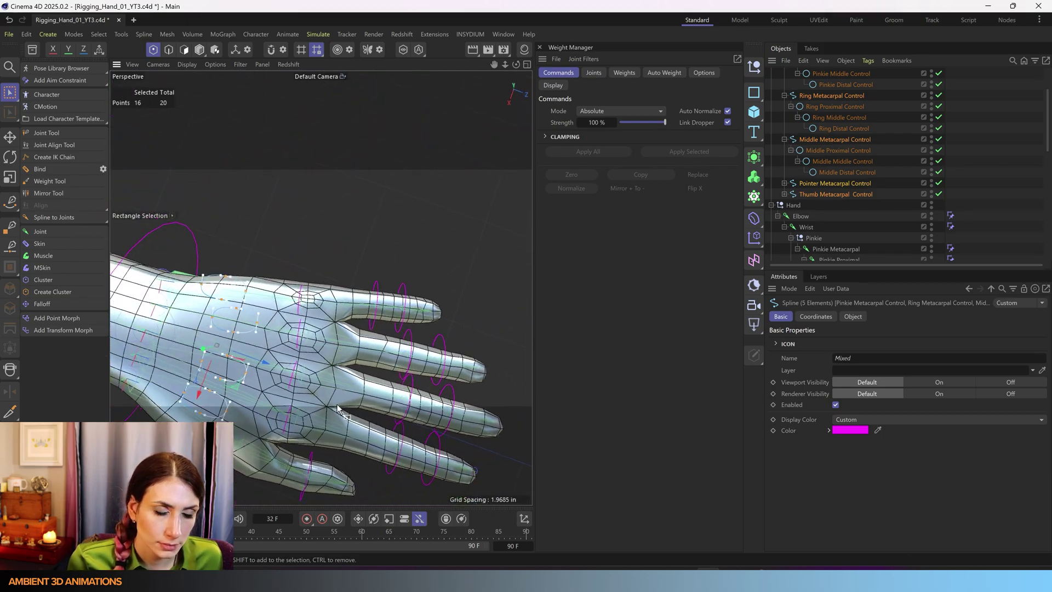
- In the top view, select the Pinkie Metacarpal Control spline's points, then shift and rotate them to follow the pinkie metacarpal joint
middle_click(436, 321)
middle_click(405, 180)
scroll(405, 179, "down", 3)
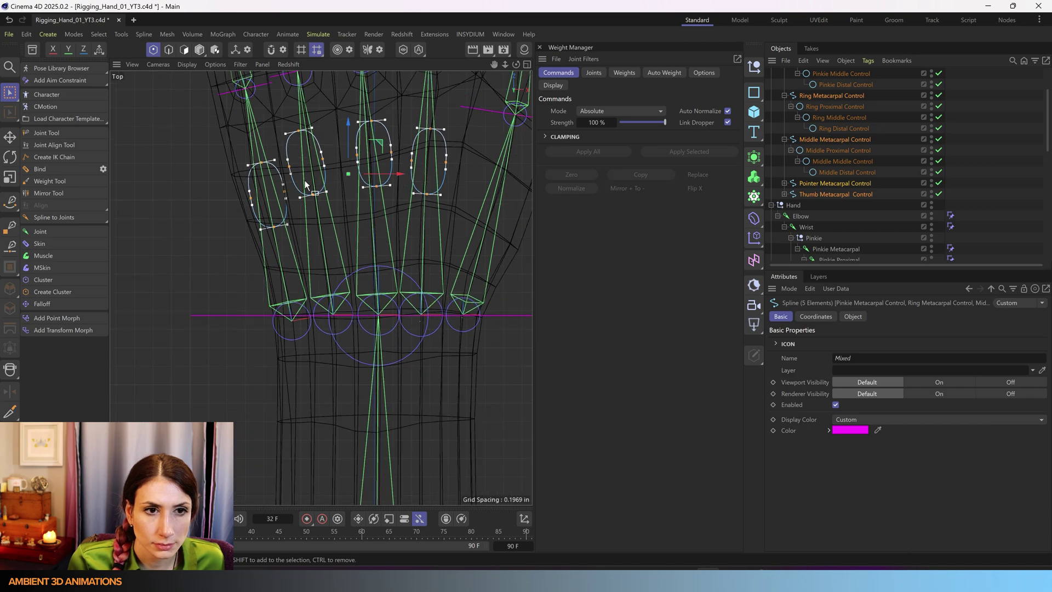
middle_click_drag(304, 185, 325, 237, "alt")
left_click_drag(252, 207, 303, 294)
left_click_drag(4, 97, 31, 116)
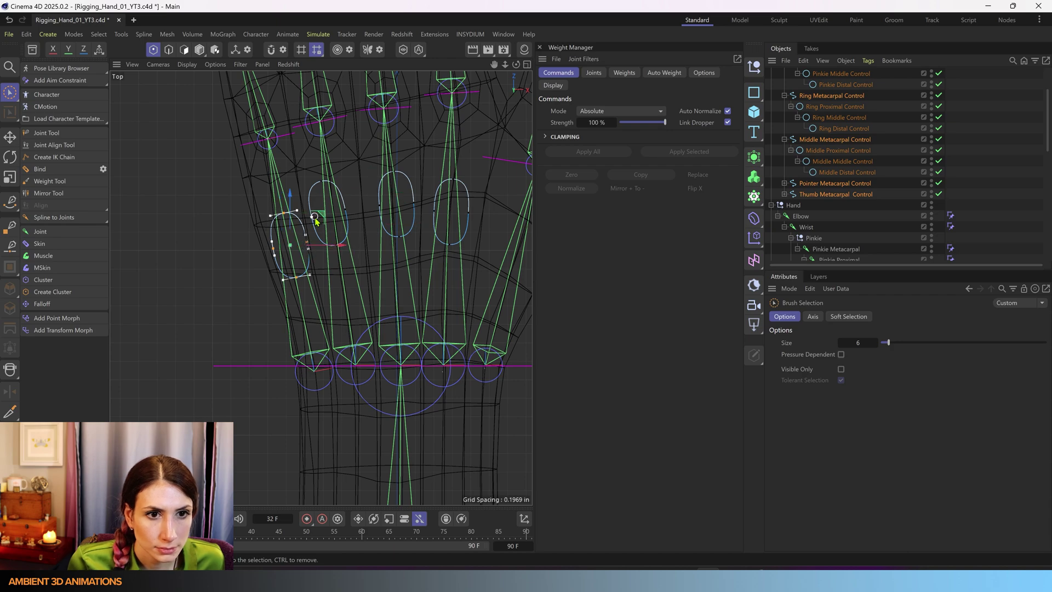
mouse_move(315, 220)
left_mouse_down()
mouse_move(323, 227)
mouse_move(321, 207)
left_mouse_up()
key("r")
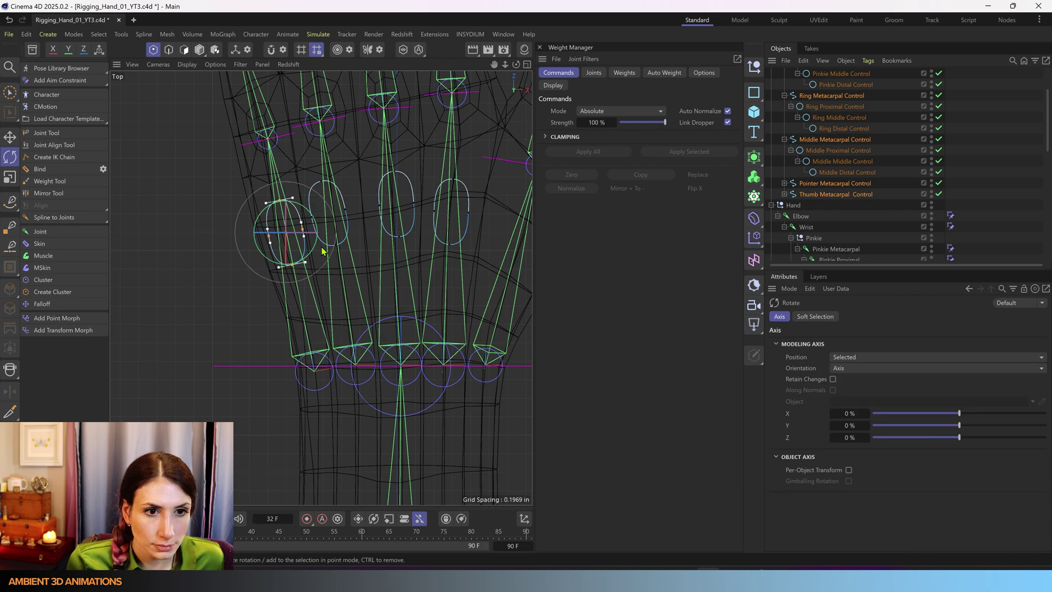
left_click_drag(321, 247, 314, 252)
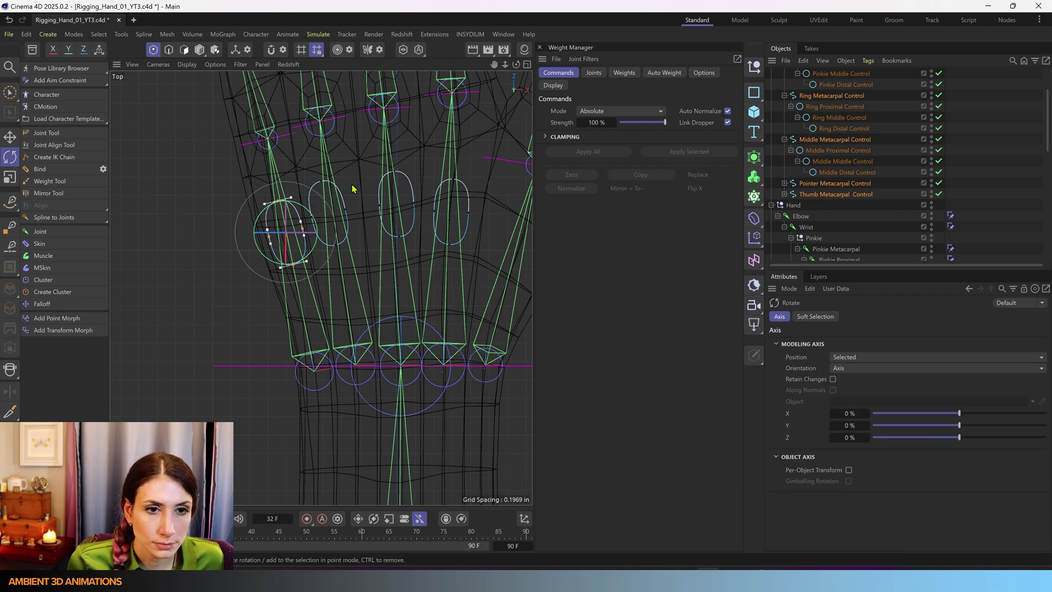
- Brush-select the Ring Metacarpal Control spline's points, then rotate and move them into line with the ring metacarpal joint
middle_click_drag(352, 189, 310, 232, "alt")
left_click(10, 93)
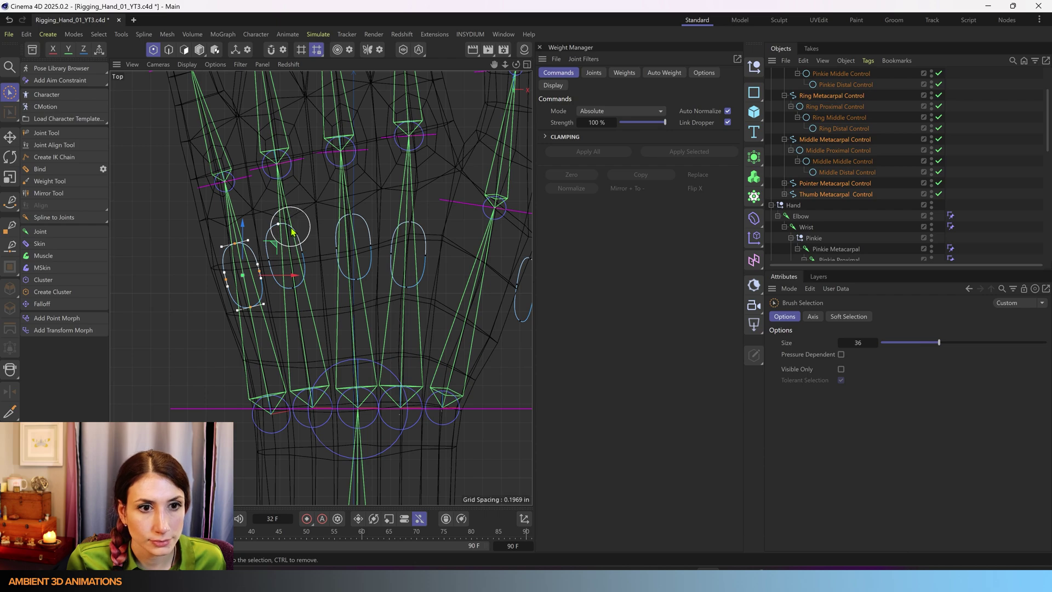
left_click_drag(292, 232, 284, 254)
key("r")
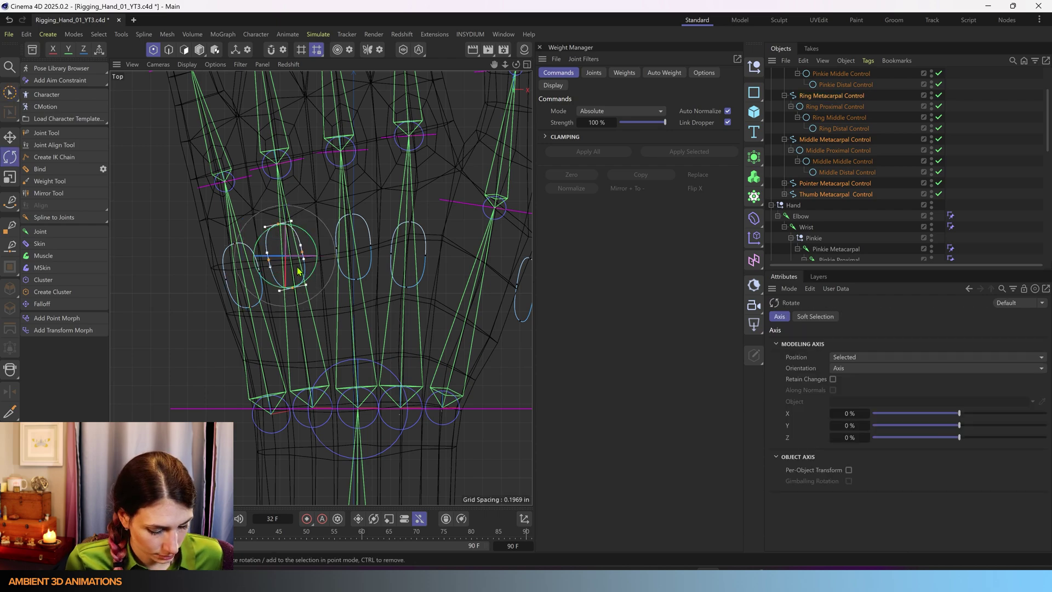
left_click_drag(314, 239, 322, 228)
key("e")
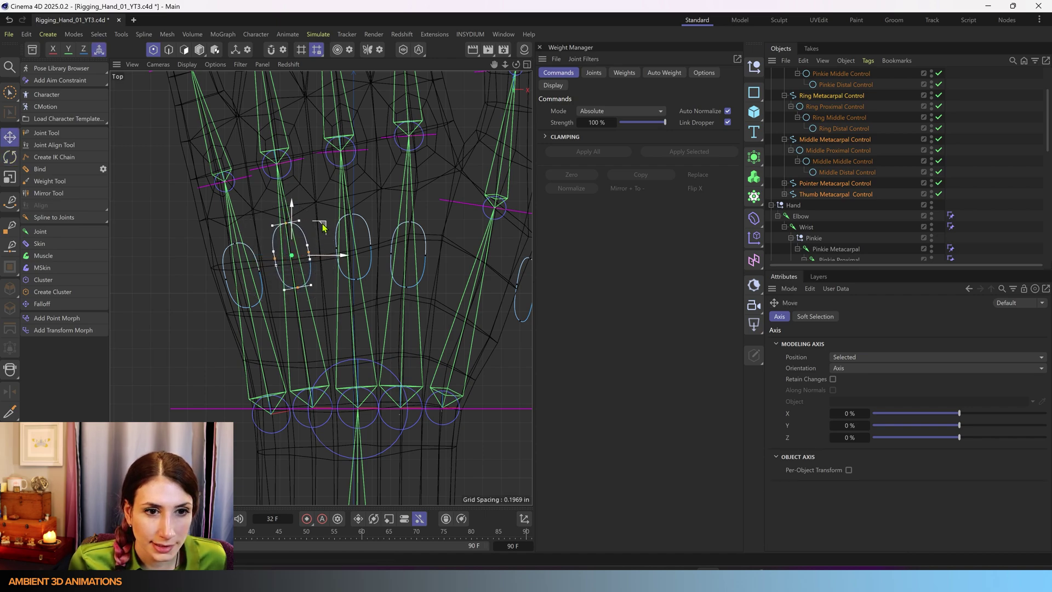
- Brush-select the Middle Metacarpal Control spline's points and shift them sideways to centre them on the middle metacarpal joint
left_click(9, 92)
left_click(360, 218)
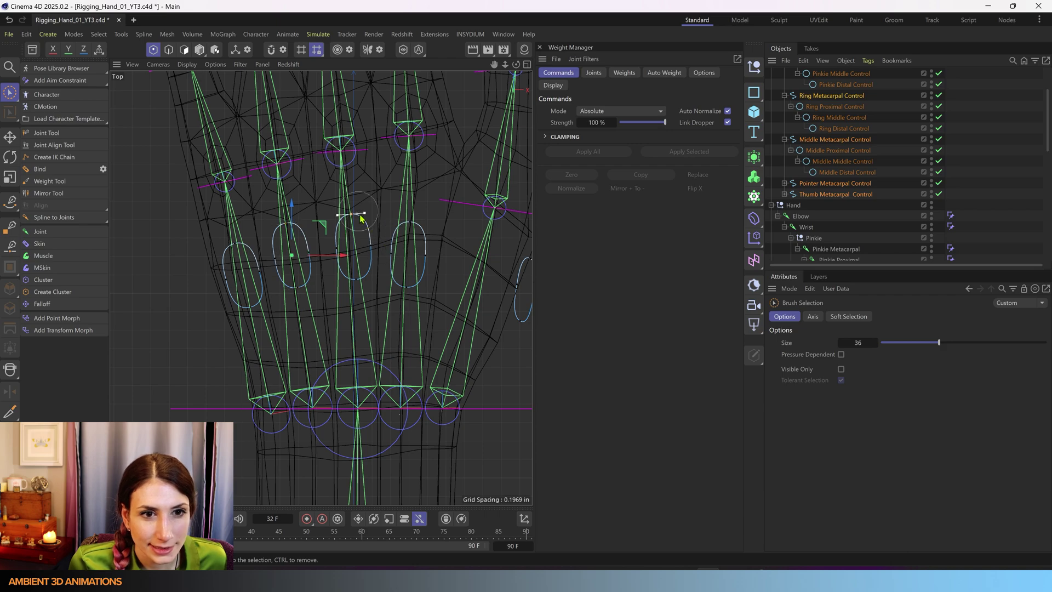
key("r")
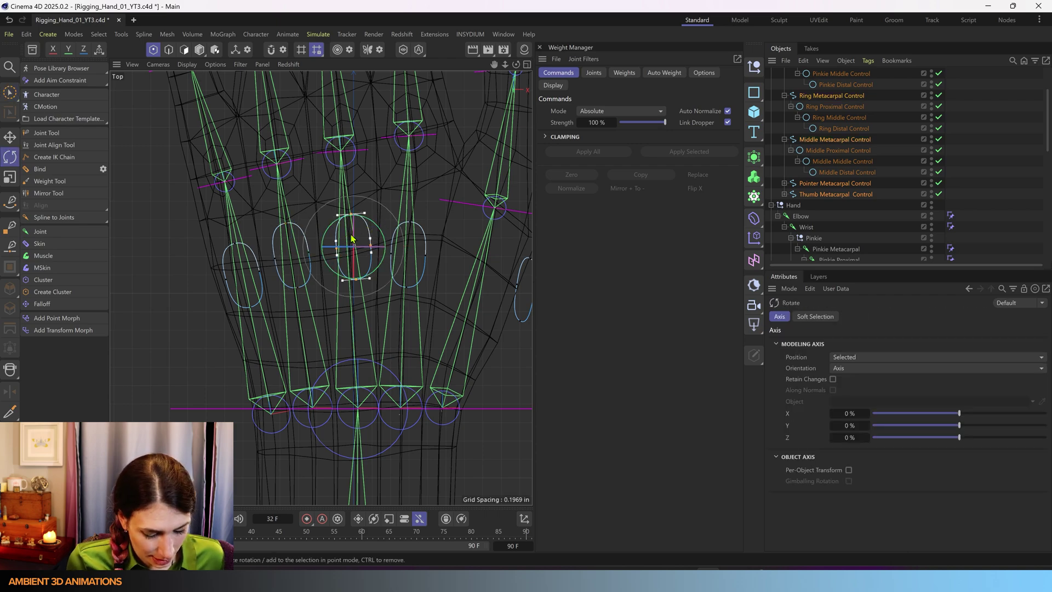
key("e")
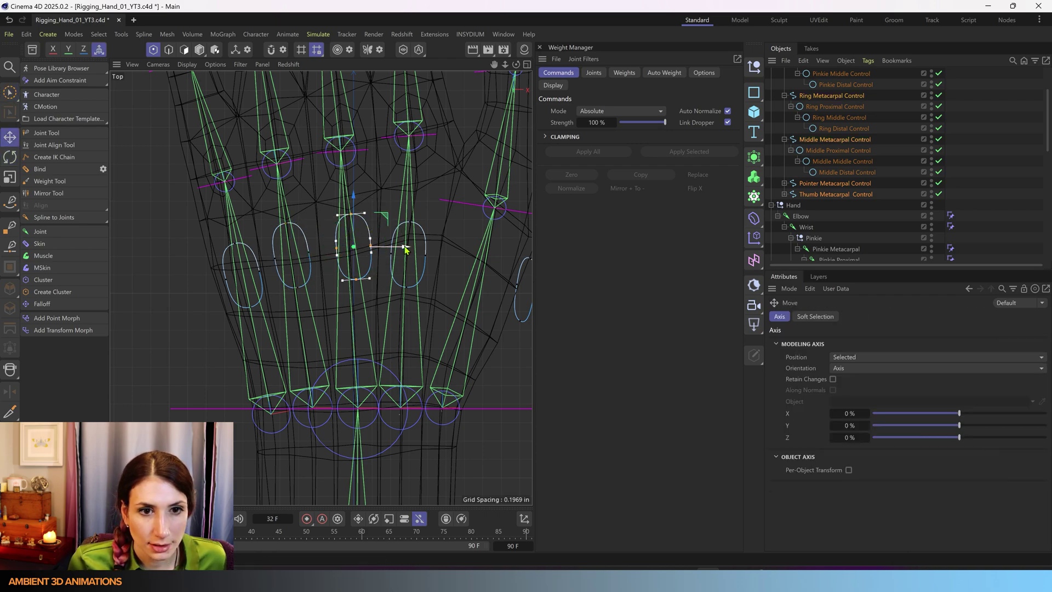
left_click_drag(405, 249, 399, 254)
- Brush-select the Pointer Metacarpal Control spline's points, move them toward the knuckle and rotate them slightly to follow the pointer metacarpal joint
middle_click_drag(430, 254, 408, 299, "alt")
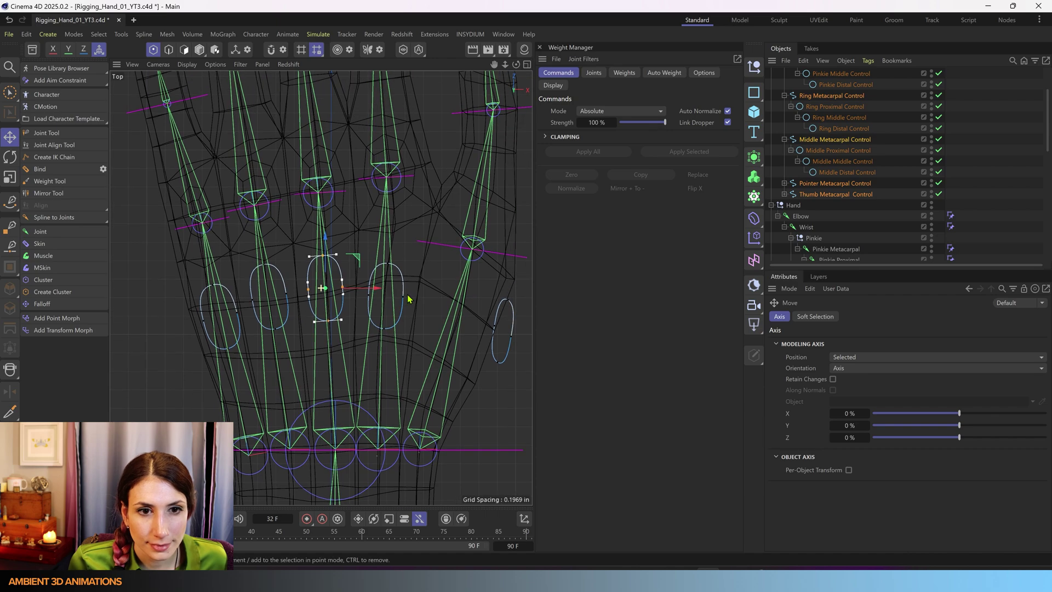
left_click(10, 96)
left_click_drag(392, 266, 382, 335)
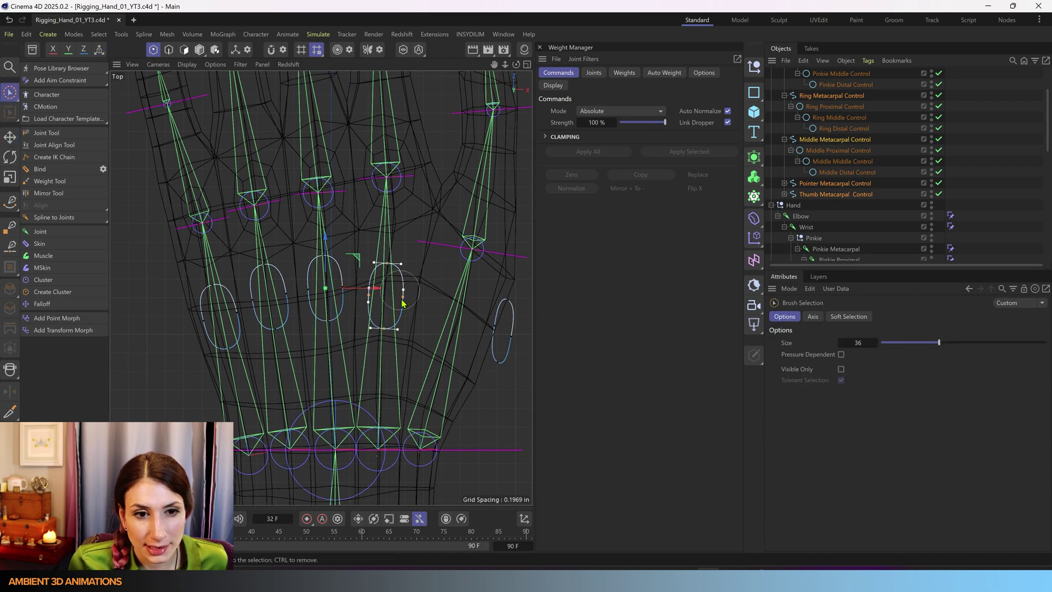
left_click_drag(401, 301, 403, 310)
key("e")
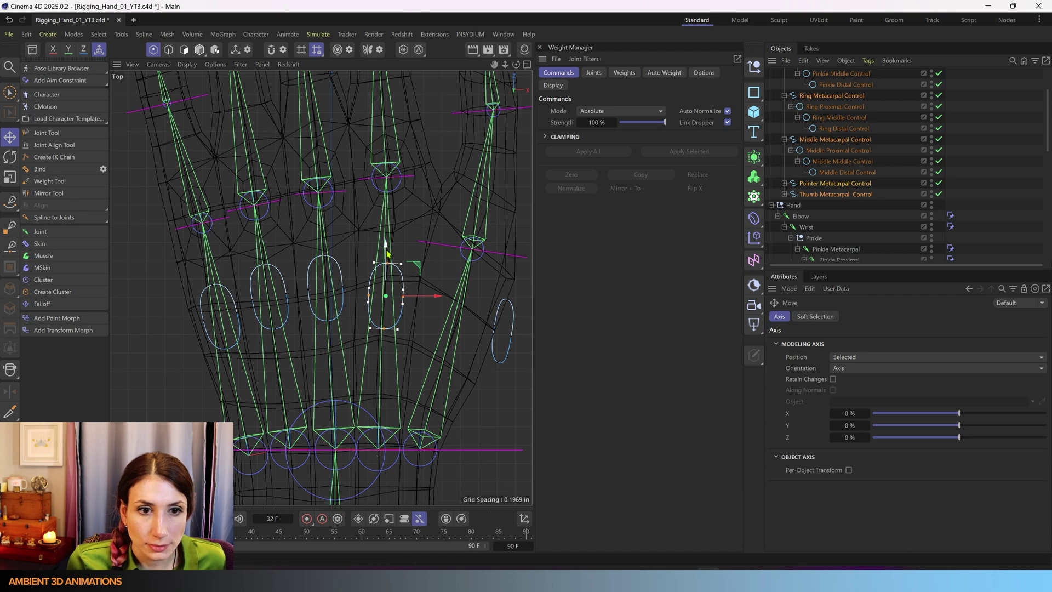
left_click_drag(386, 245, 387, 236)
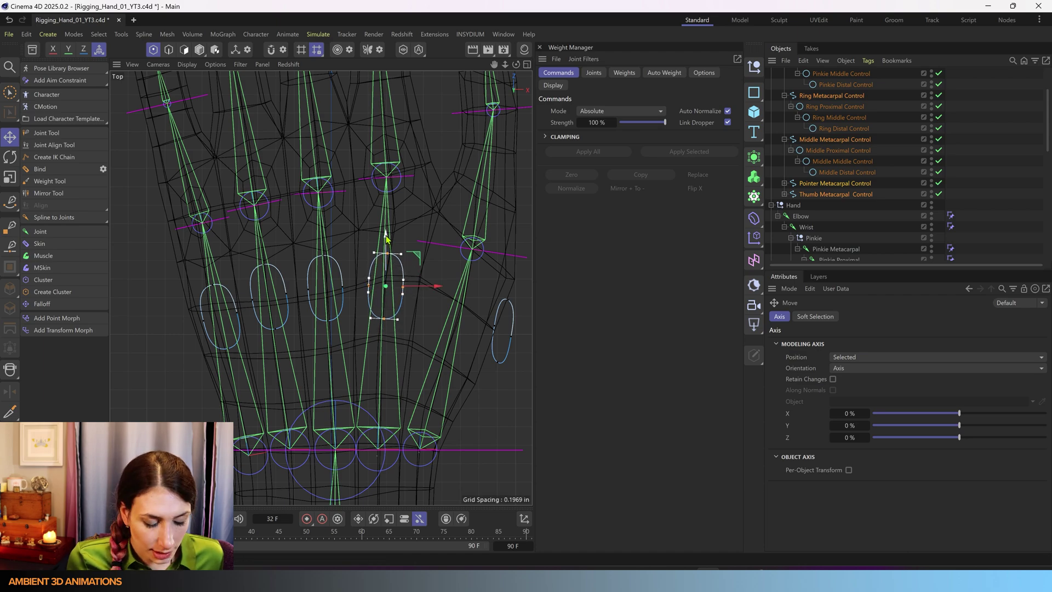
key("r")
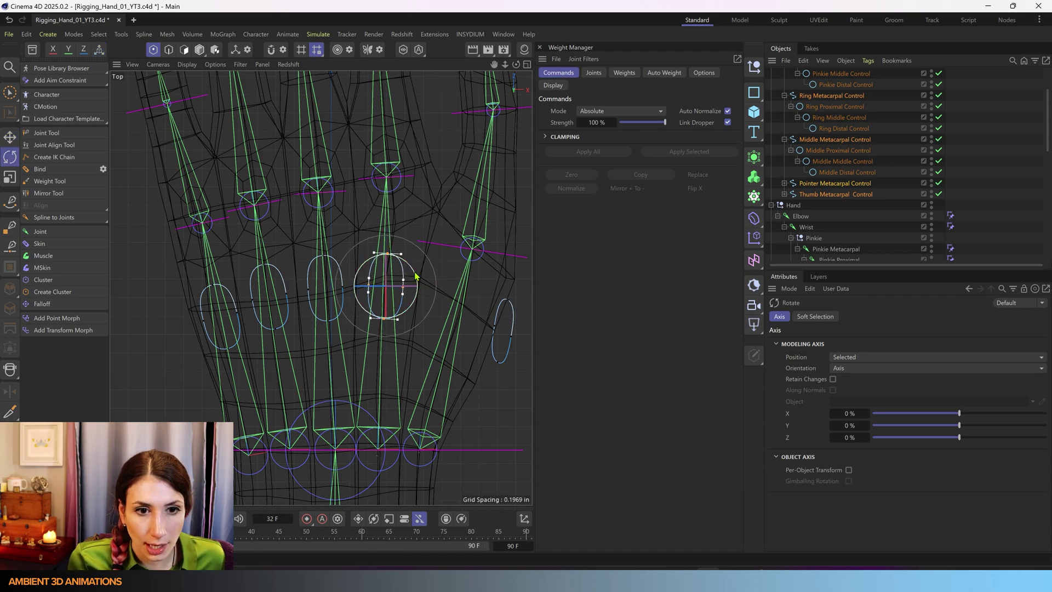
left_click_drag(415, 276, 417, 278)
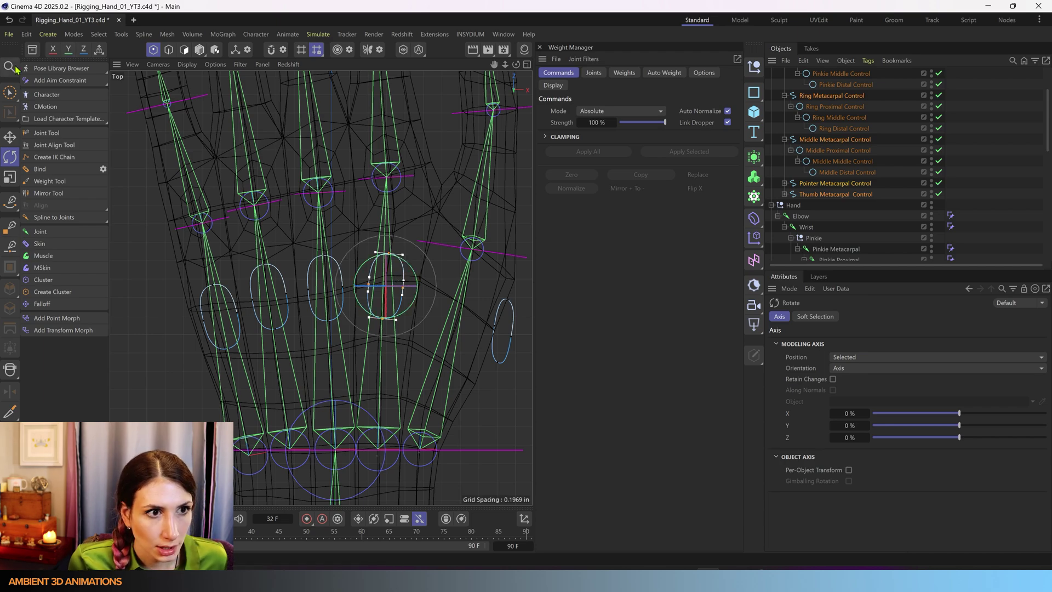
- Examine the repositioned metacarpal control splines above the hand in the perspective view
left_click(12, 94)
scroll(260, 354, "down", 2)
key("F5")
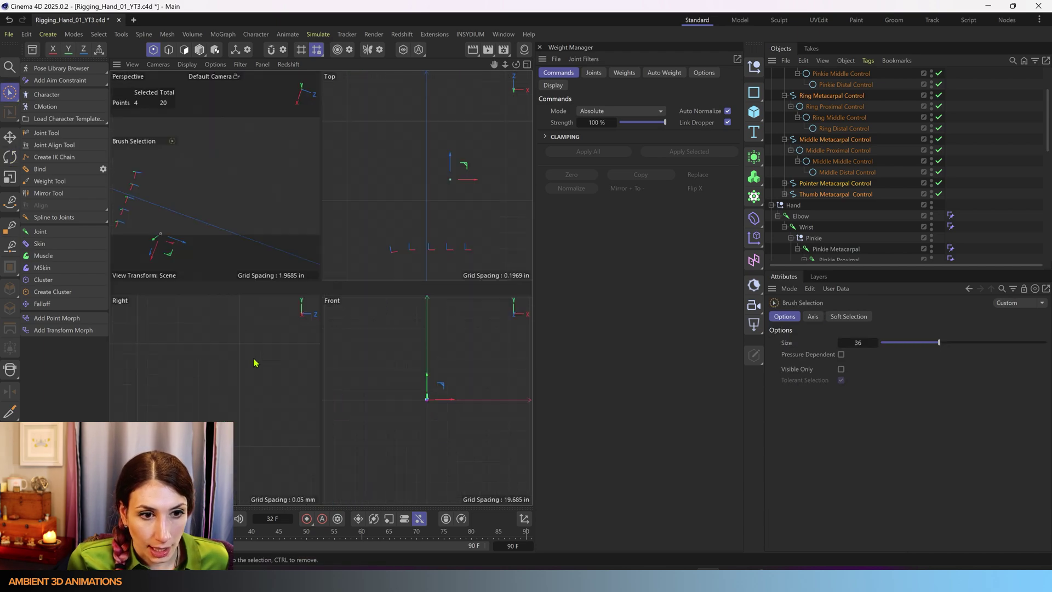
middle_click(244, 219)
scroll(245, 222, "down", 2)
left_click_drag(264, 299, 347, 188, "alt")
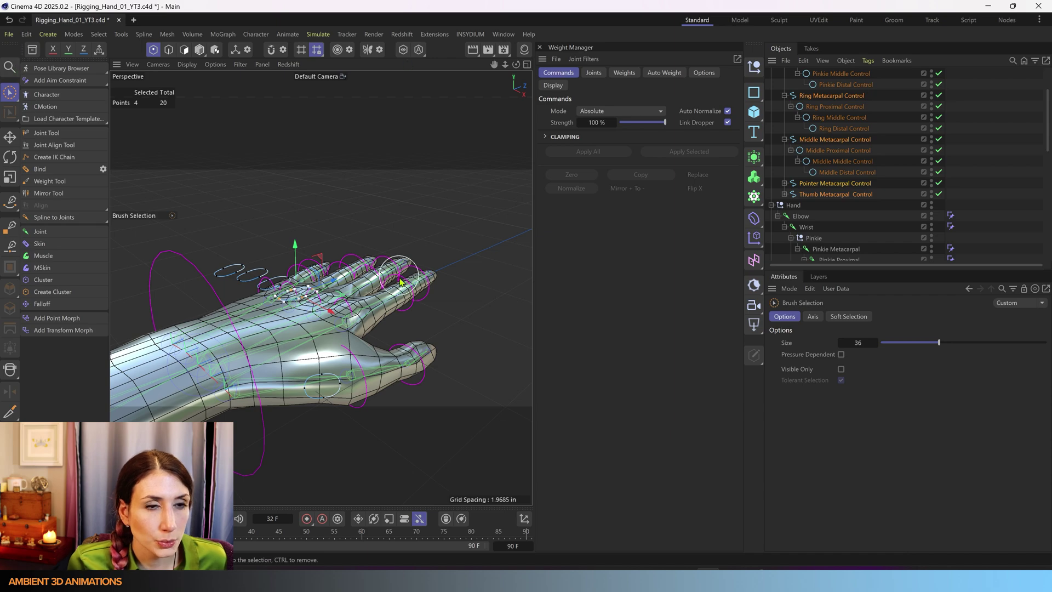
mouse_move(401, 282)
left_mouse_down("alt")
mouse_move(356, 298)
mouse_move(372, 284)
mouse_move(430, 284)
mouse_move(388, 293)
mouse_move(345, 327)
mouse_move(376, 281)
mouse_move(385, 290)
left_mouse_up("alt")
middle_click(385, 290)
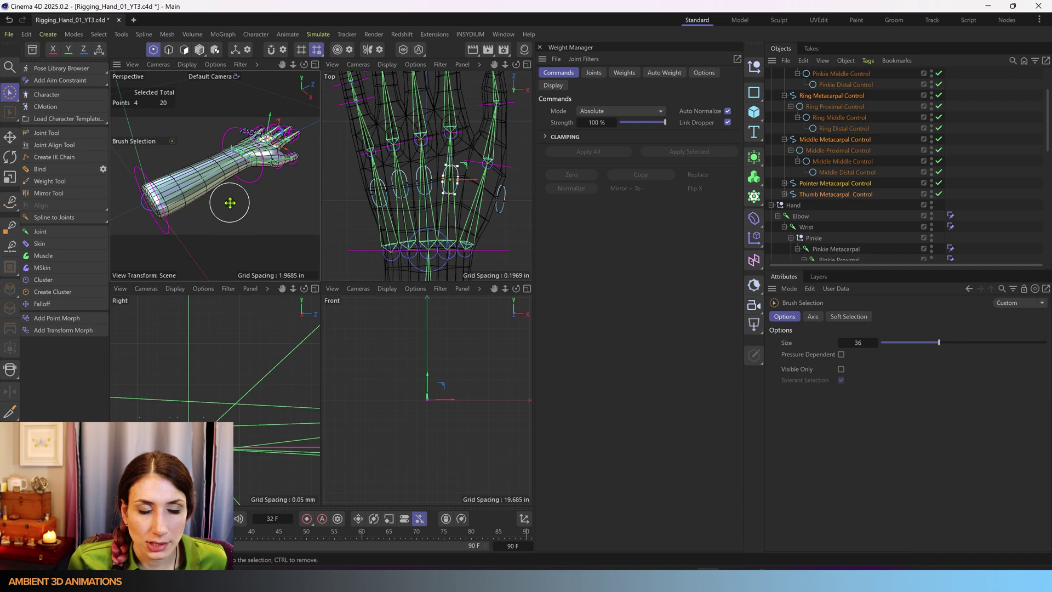
middle_click(230, 204)
- Return to model mode and deselect all the metacarpal control splines
left_click(200, 50)
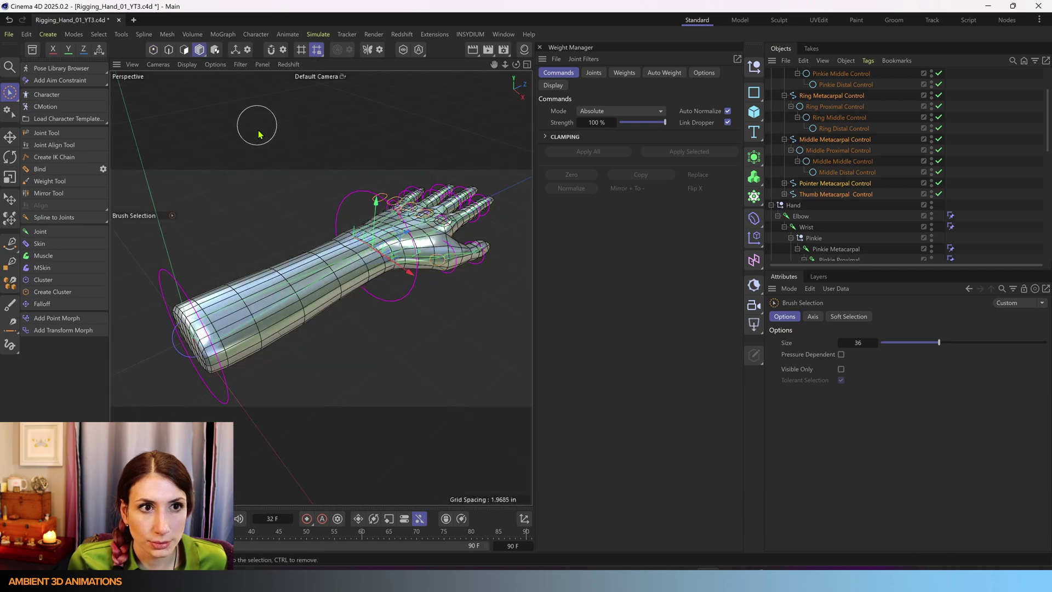
middle_click_drag(382, 250, 357, 296, "alt")
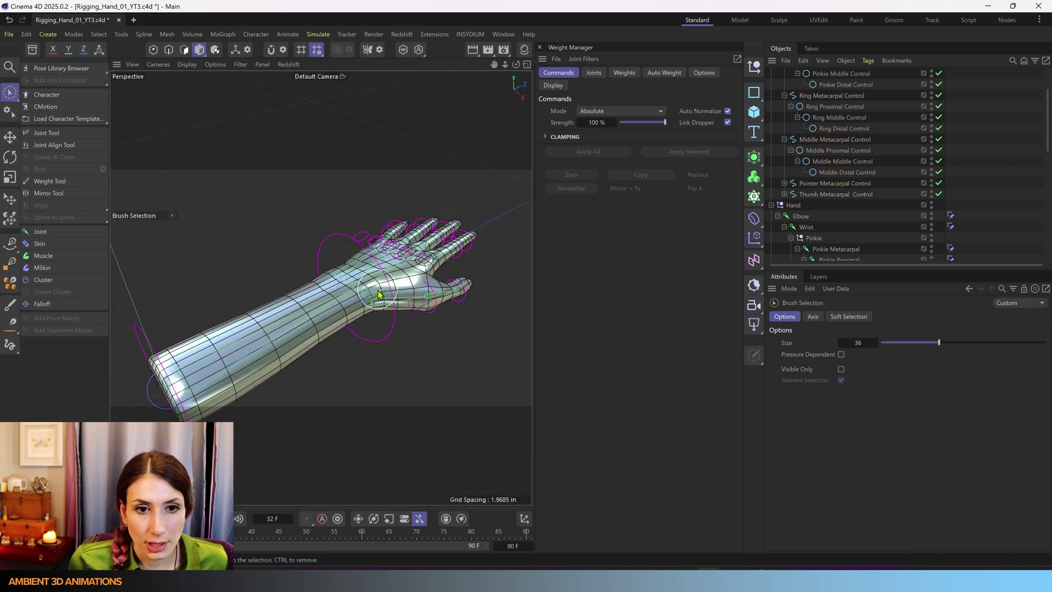
left_click_drag(335, 310, 303, 279, "alt")
- Collapse the Elbow Control hierarchy and the Hand joint hierarchy in the object list
scroll(830, 177, "up", 2)
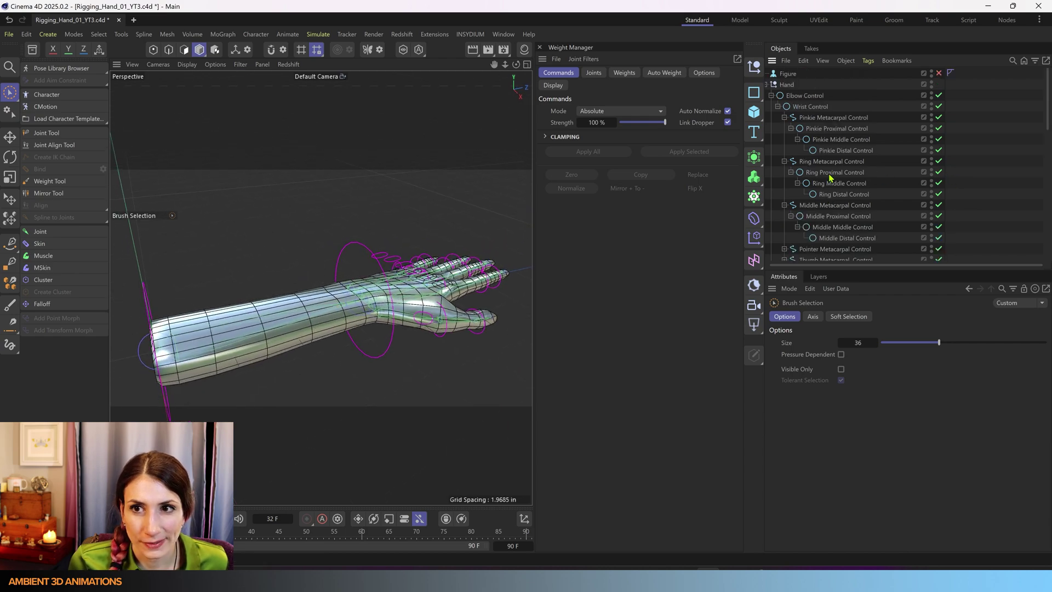
left_click(775, 98)
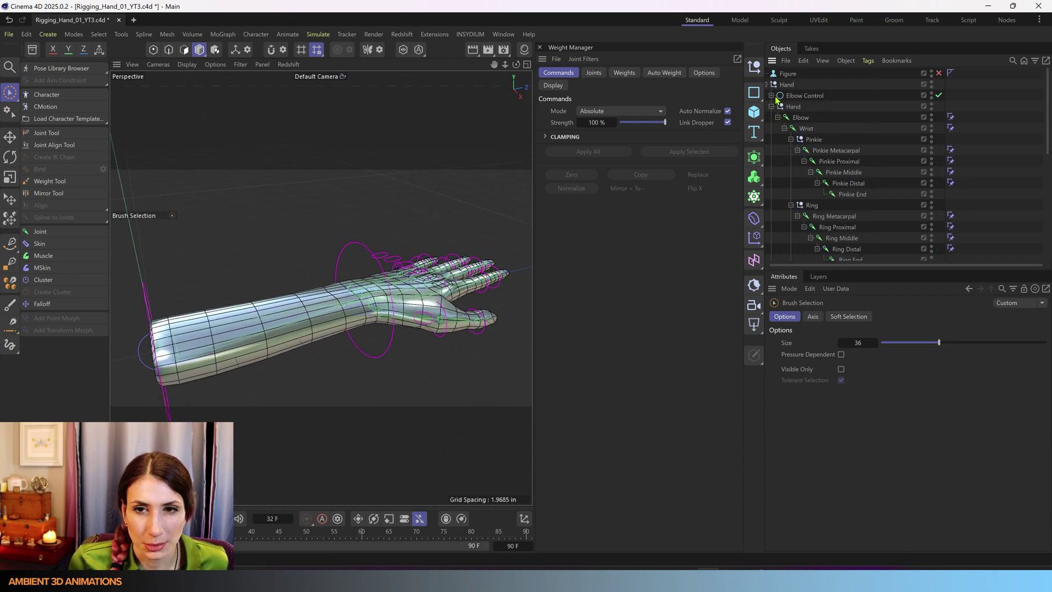
left_click(774, 107)
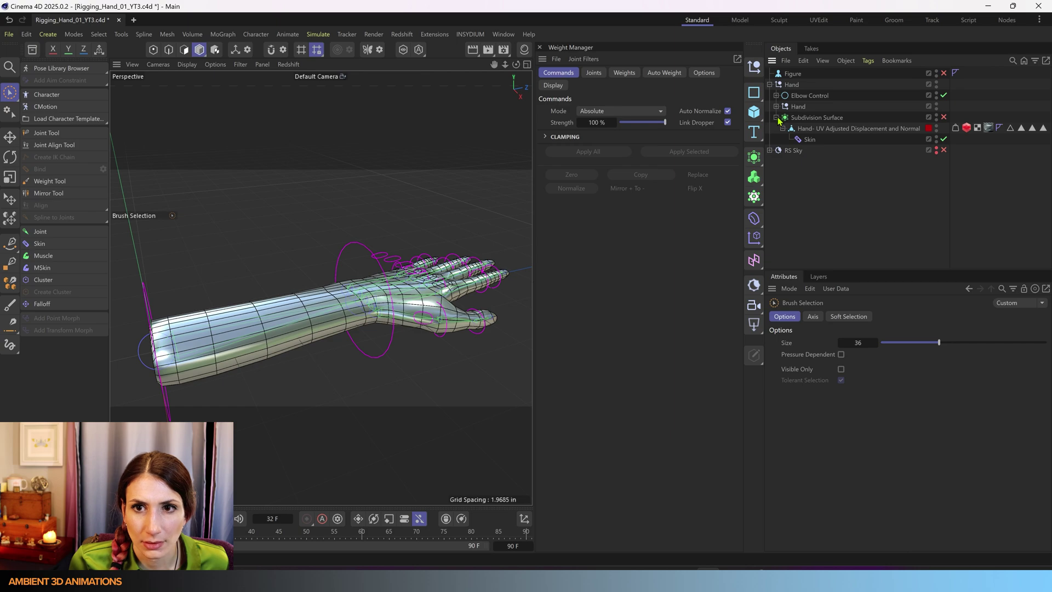
- Save the current hand rig project
left_click_drag(398, 328, 267, 349, "alt")
left_click_drag(455, 360, 260, 360, "alt")
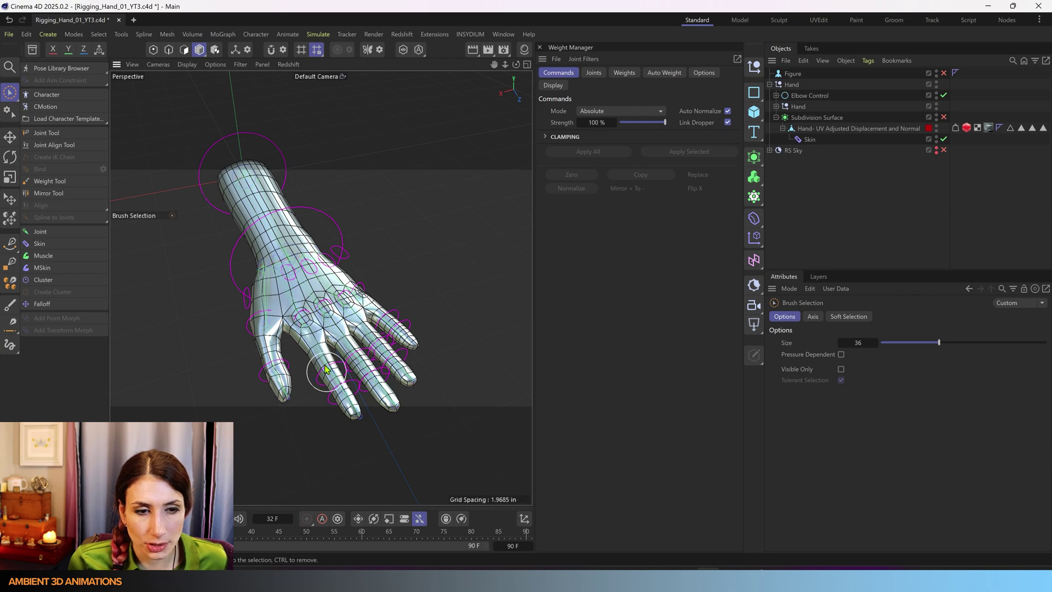
left_click(9, 34)
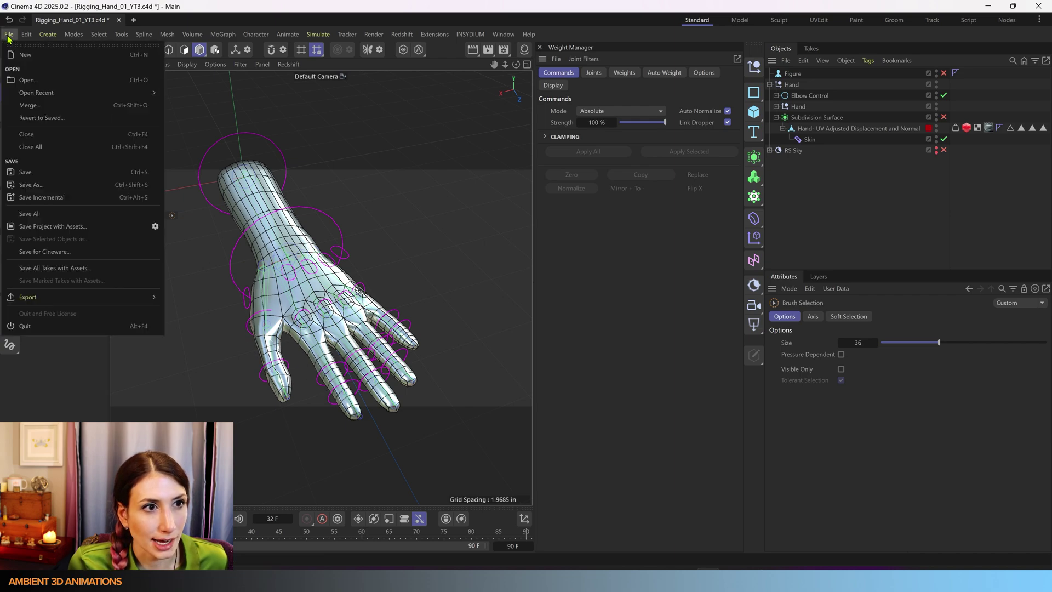
left_click(30, 172)
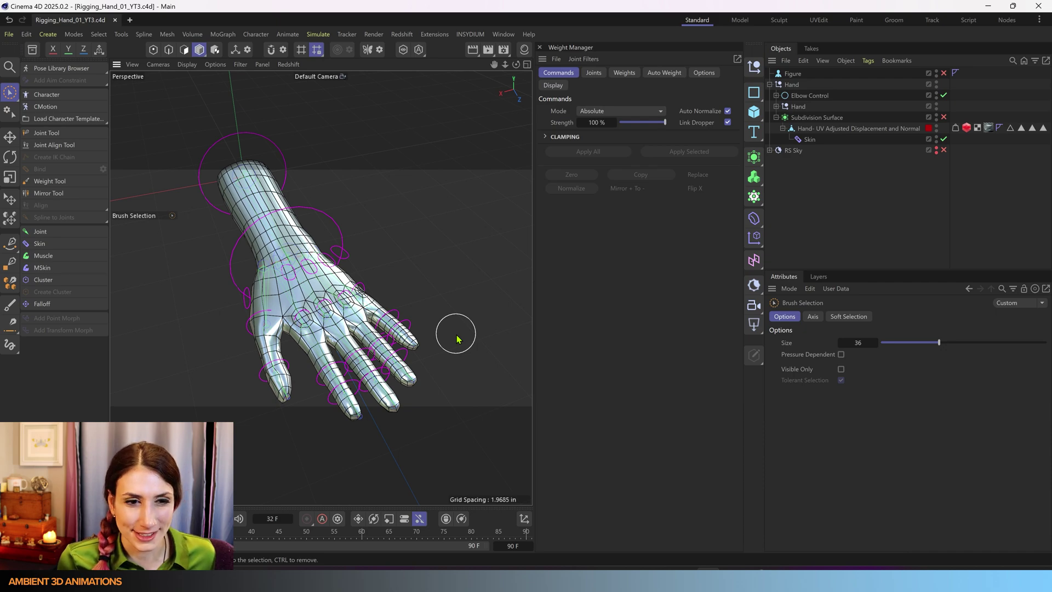
- Test-rotate the Wrist Control to bend the hand at the wrist in different directions, undoing each rotation
left_click(314, 207)
key("r")
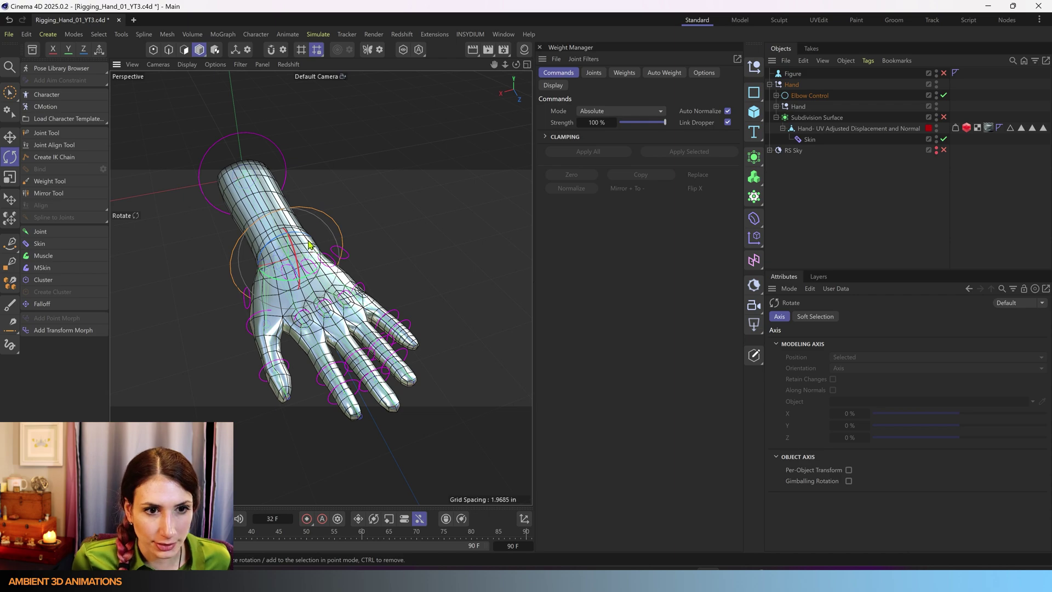
mouse_move(294, 249)
left_mouse_down()
mouse_move(289, 282)
mouse_move(278, 248)
left_mouse_up()
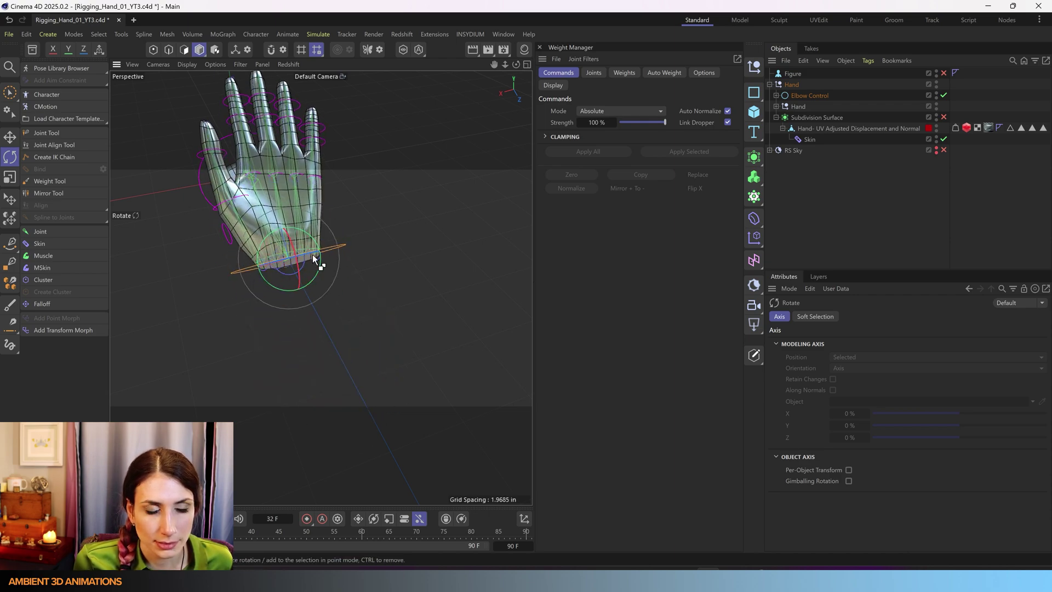
key("ctrl+z")
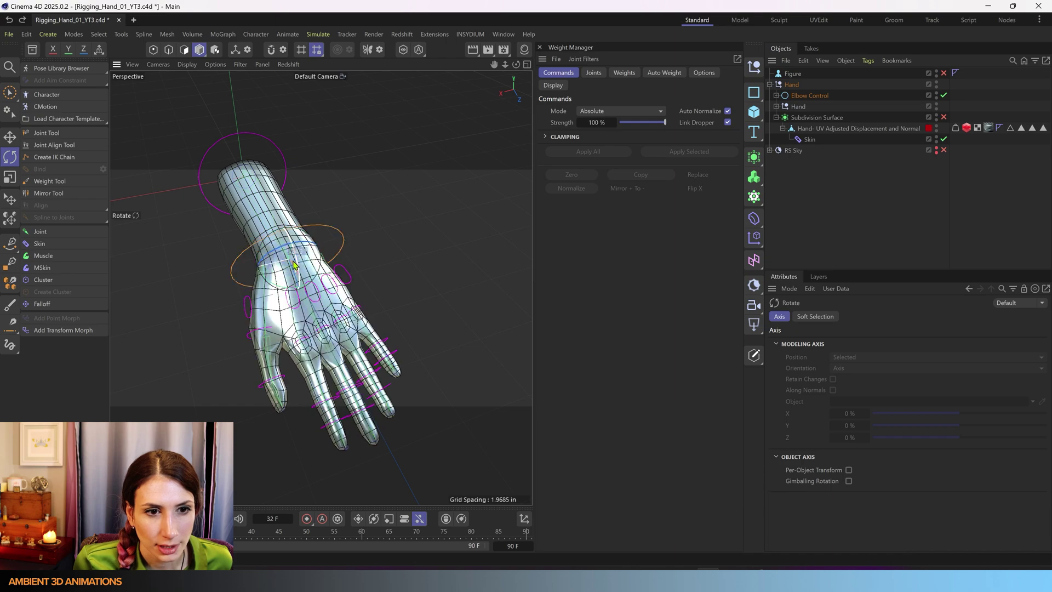
left_click_drag(294, 265, 323, 223)
scroll(269, 329, "up", 4)
key("ctrl+z")
left_click_drag(321, 287, 362, 258, "alt")
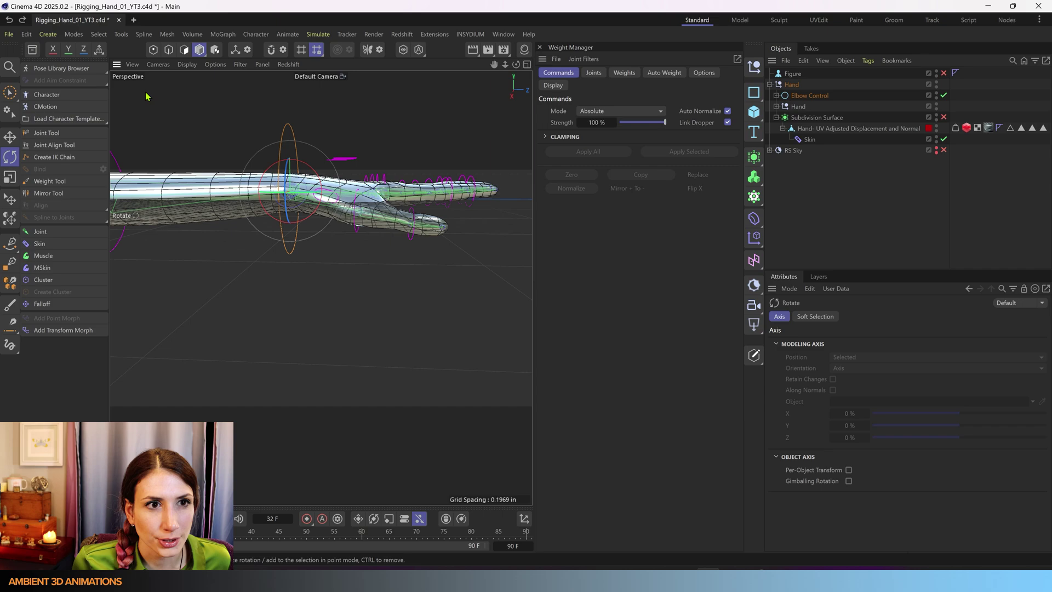
- Enter point mode with the hand mesh and its Skin selected, activate Rectangle Selection, and show the four-view layout
left_click(154, 50)
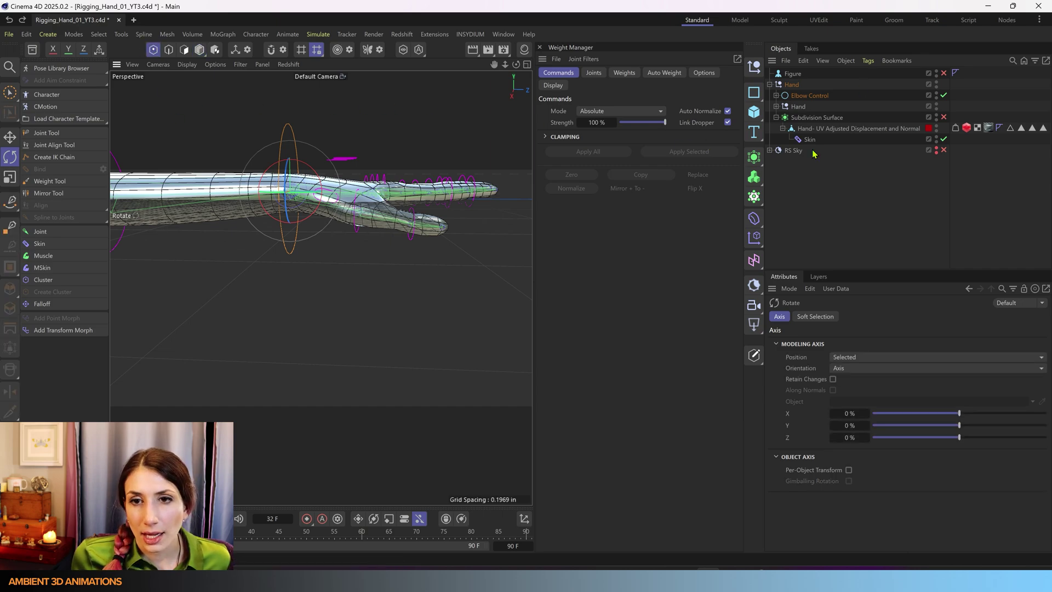
left_click_drag(411, 198, 504, 201, "alt")
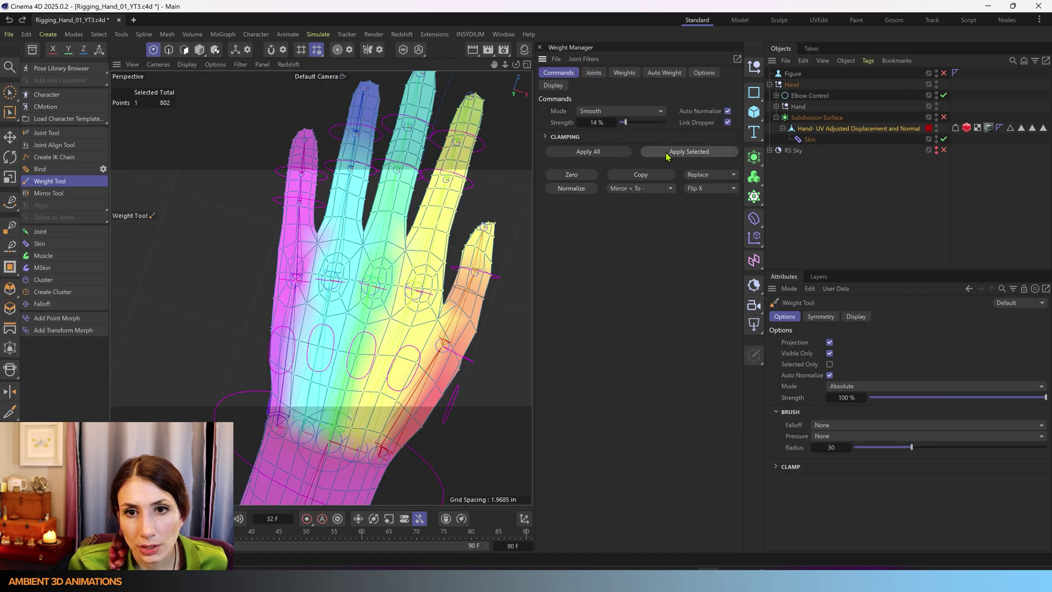
scroll(320, 311, "down", 5)
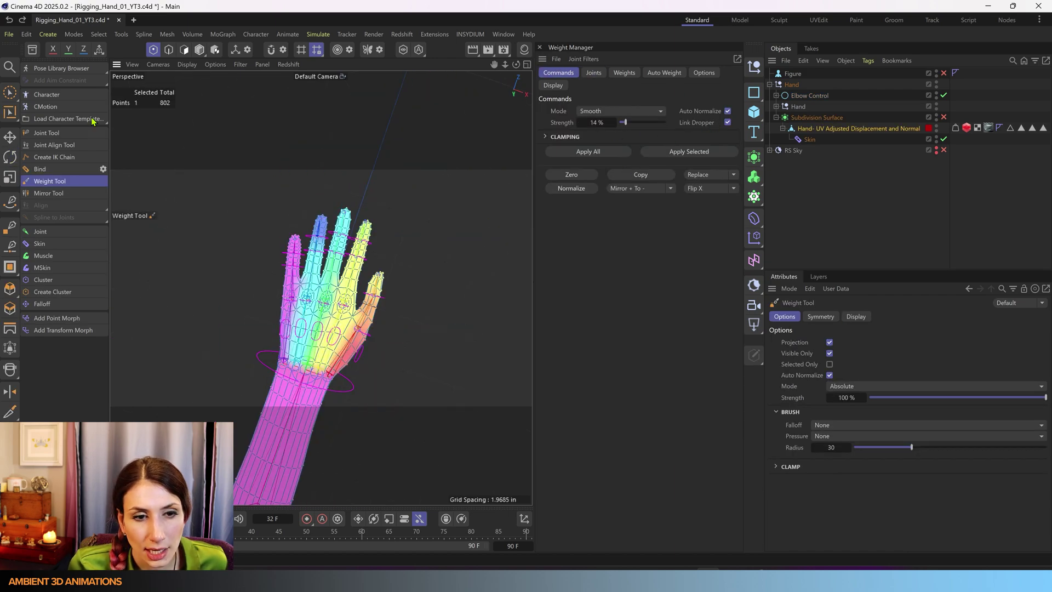
left_click_drag(10, 100, 61, 130)
scroll(222, 305, "down", 5)
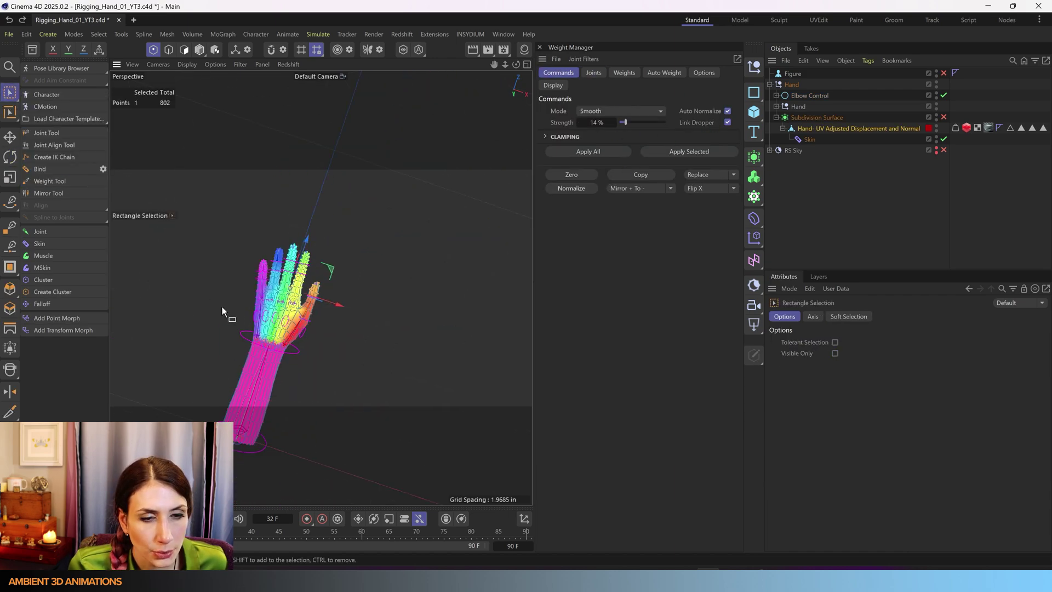
middle_click_drag(258, 337, 282, 305, "alt")
left_click_drag(385, 398, 347, 392, "alt")
middle_click(356, 369)
- Box-select the hand mesh points from the knuckles down past the wrist in the Top view
scroll(459, 231, "down", 5)
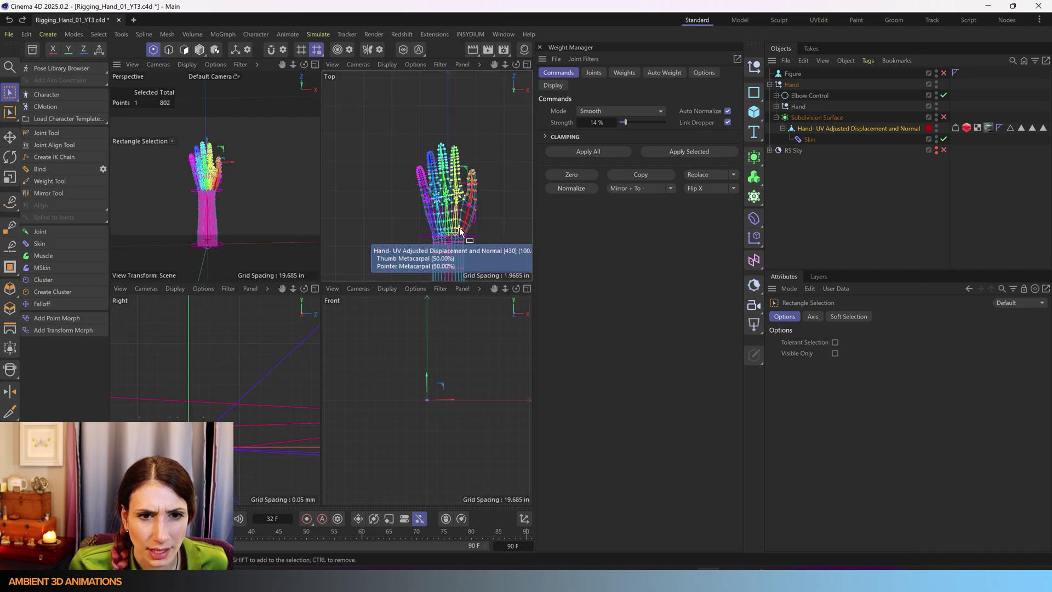
middle_click_drag(460, 231, 392, 131, "alt")
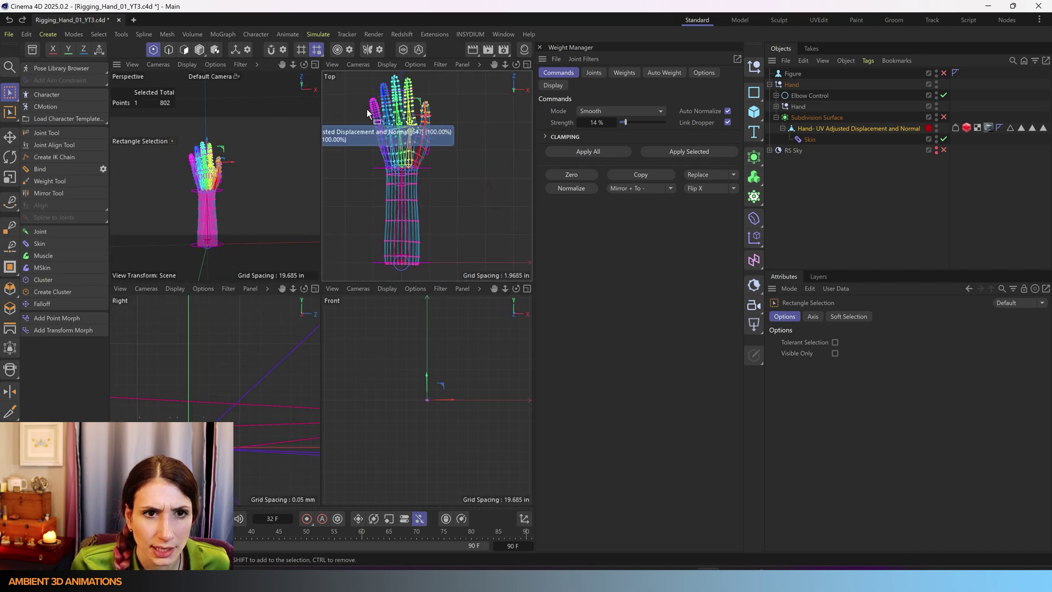
scroll(411, 148, "down", 3)
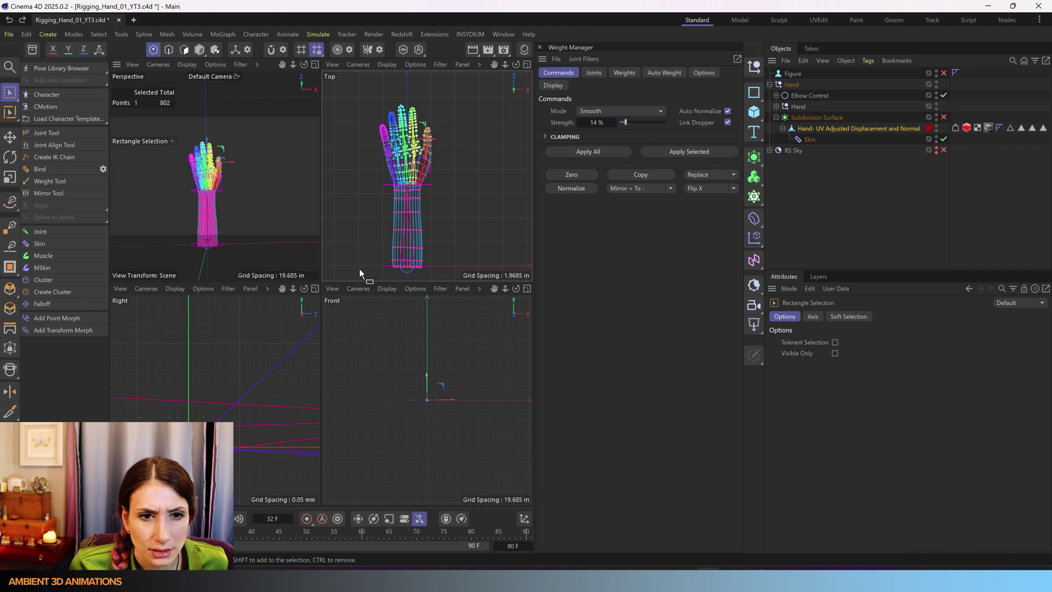
scroll(383, 181, "up", 4)
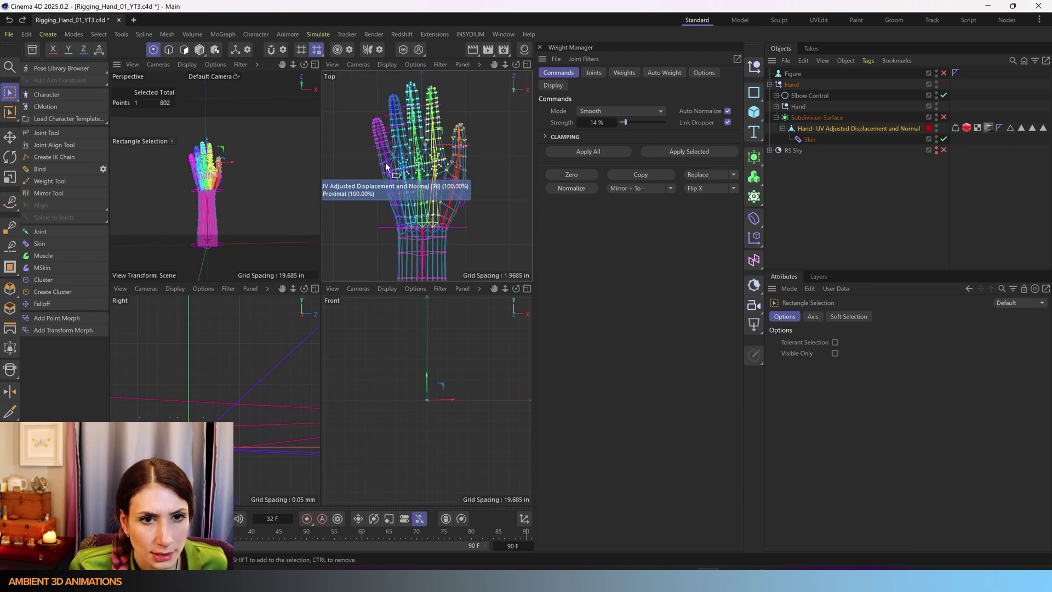
left_click_drag(389, 180, 481, 249)
- Add the missed points around the finger bases and knuckles to the selection
scroll(416, 181, "up", 6)
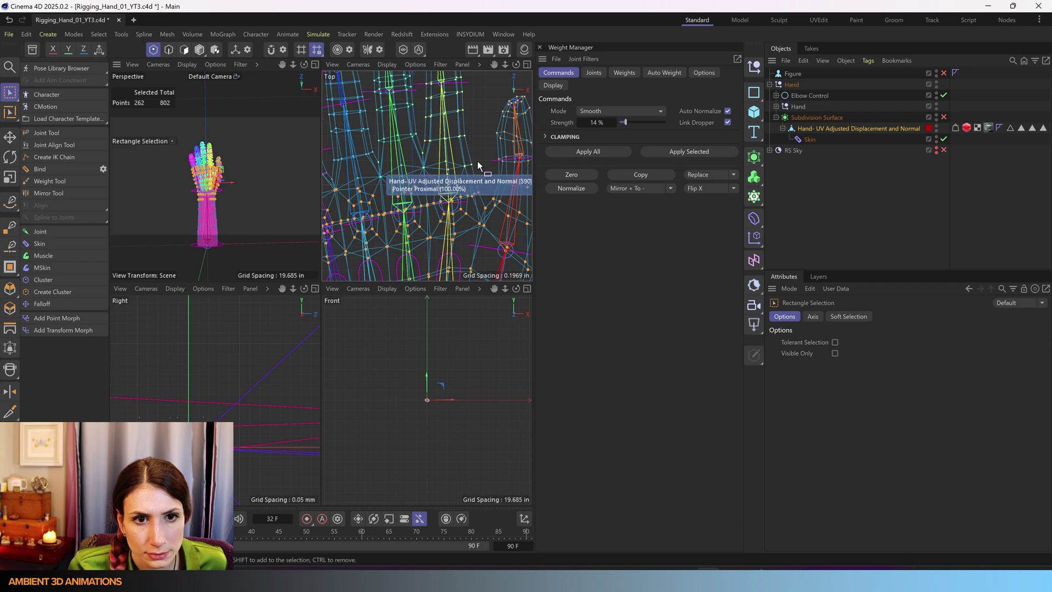
left_click_drag(362, 218, 359, 219, "shift")
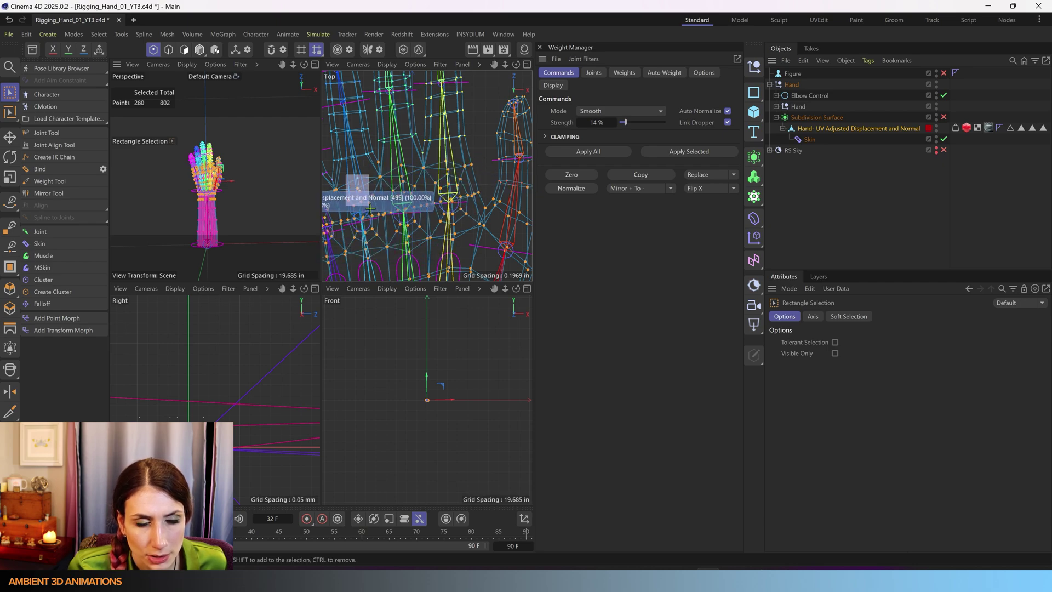
left_click(376, 220, "shift")
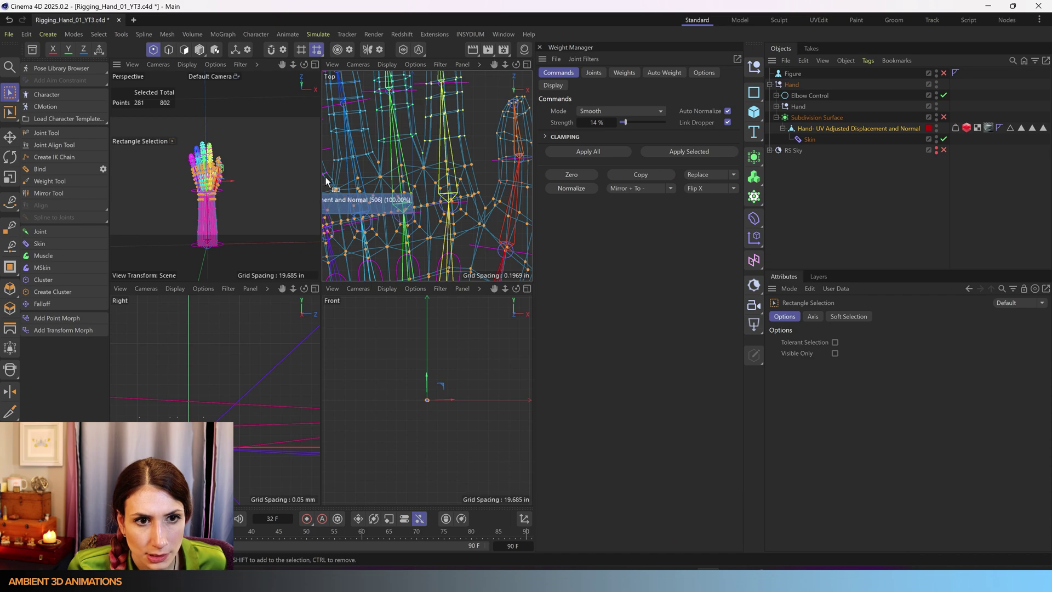
left_click(357, 218, "shift")
scroll(356, 218, "down", 1)
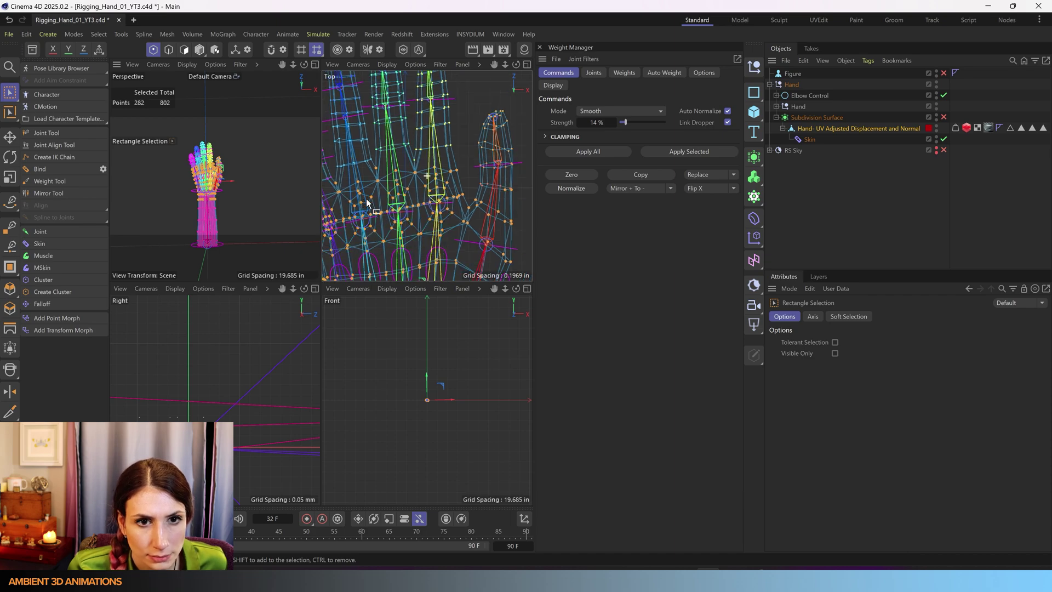
- Remove the stray upper thumb points from the selection and keep the fingers' points excluded
middle_click_drag(367, 201, 460, 179, "alt")
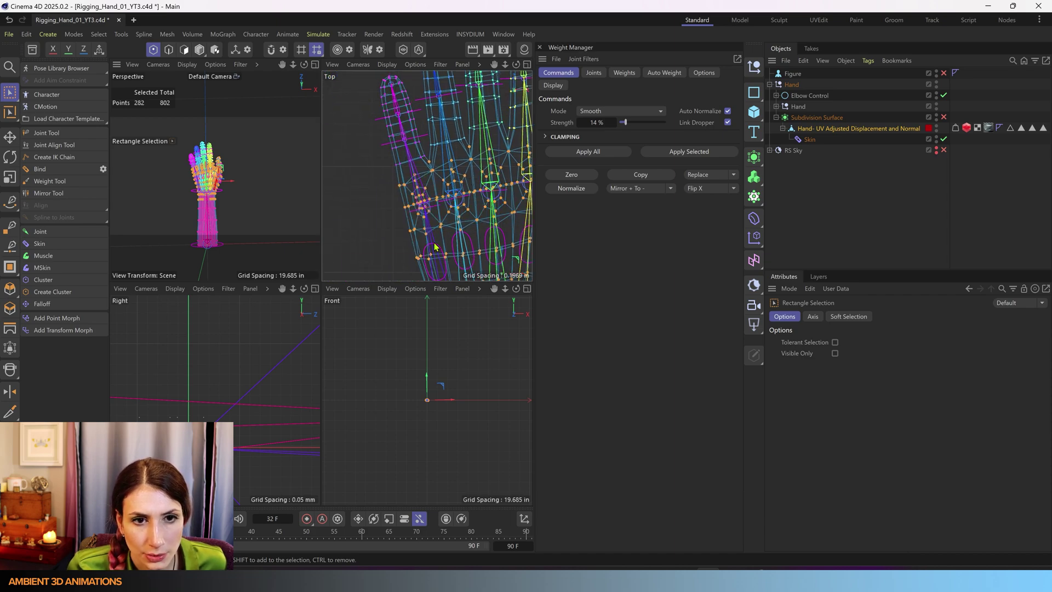
middle_click_drag(435, 196, 319, 211, "alt")
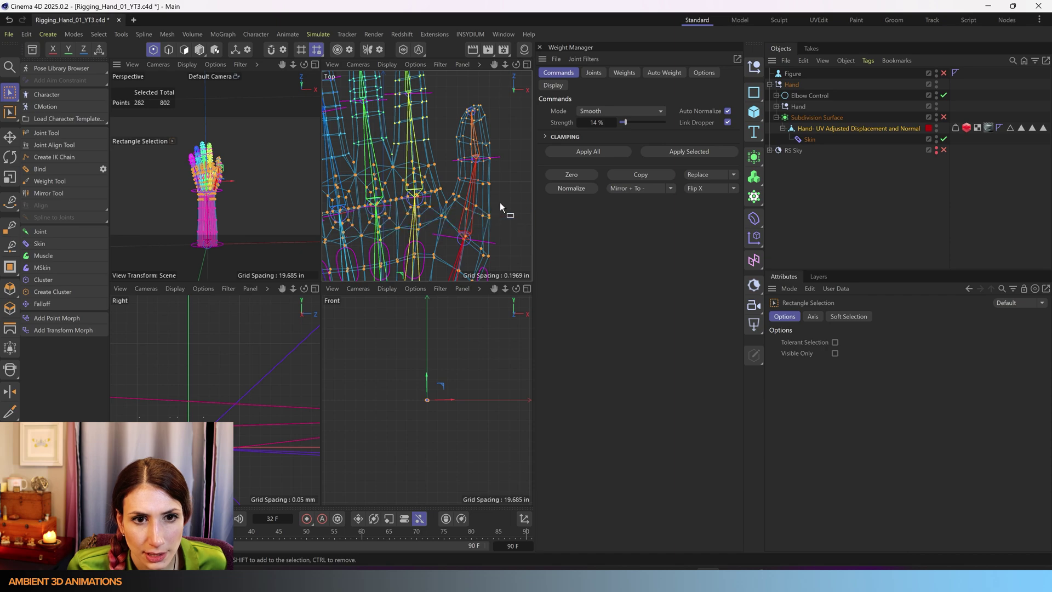
left_click_drag(437, 87, 502, 192, "ctrl")
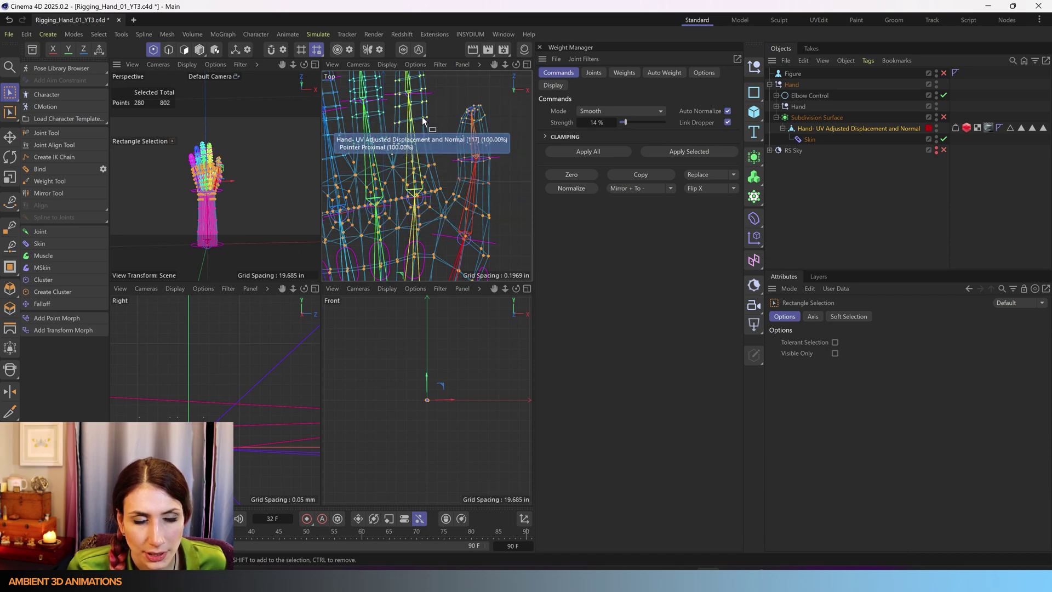
middle_click_drag(423, 116, 451, 155, "alt")
scroll(420, 120, "down", 3)
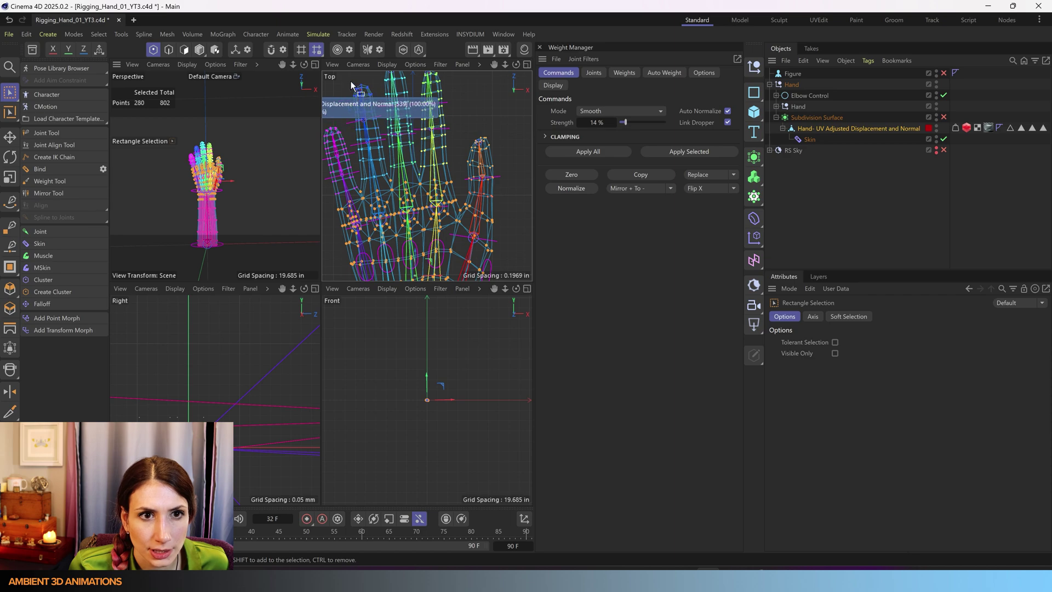
left_click_drag(348, 82, 451, 169)
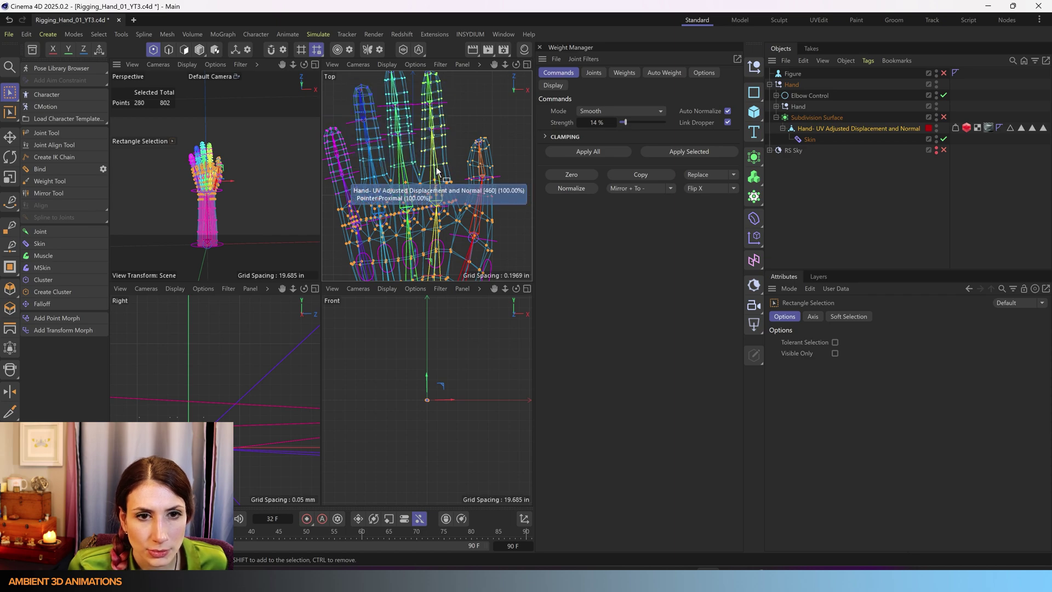
- Extend the selection around the wrist and smooth the weights of the selected points at 14% strength
scroll(206, 203, "up", 5)
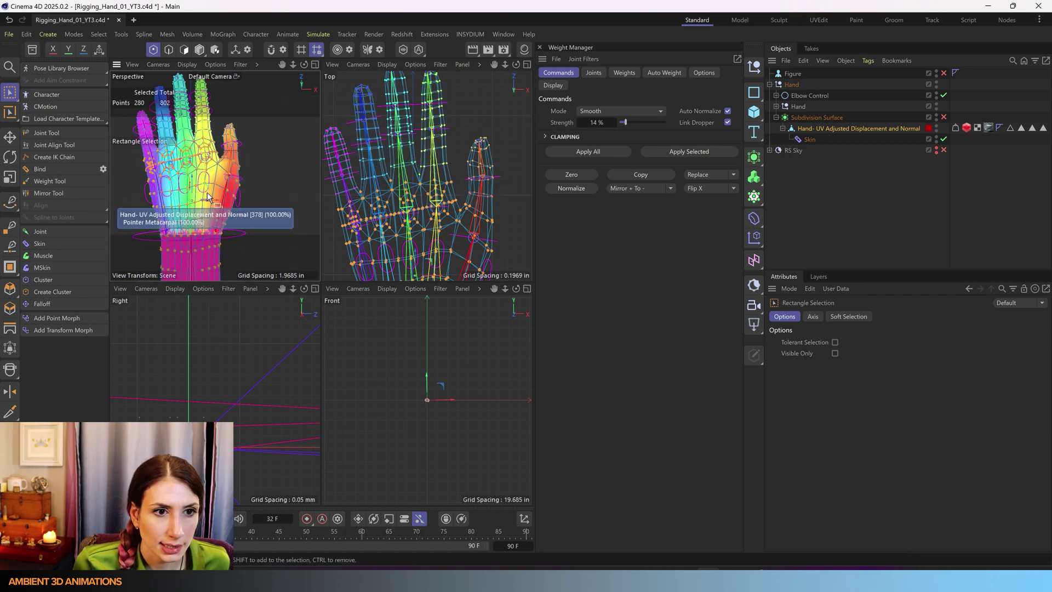
scroll(423, 164, "down", 3)
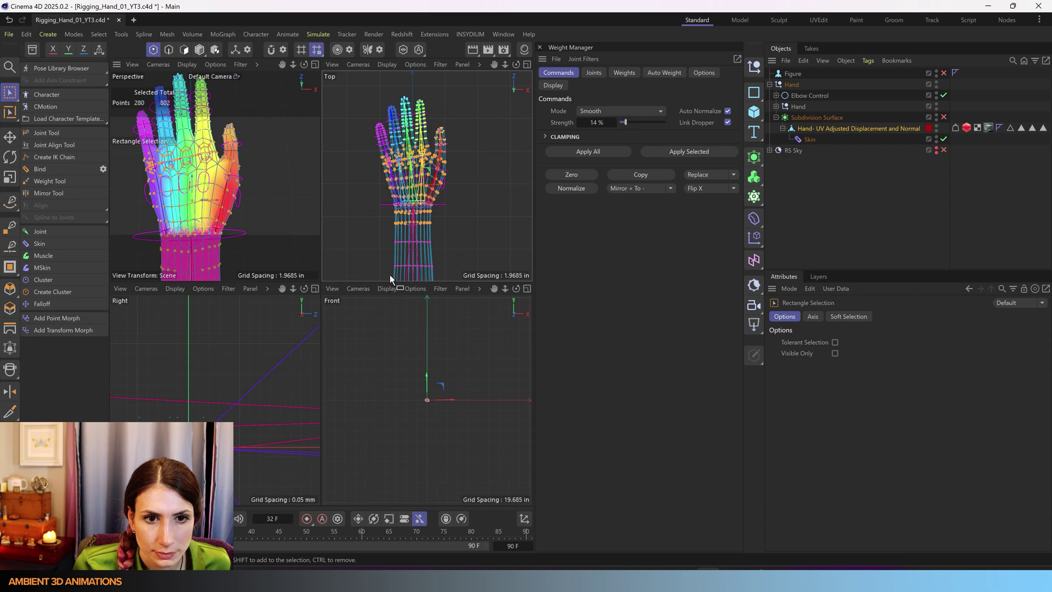
left_click_drag(367, 259, 457, 236, "ctrl")
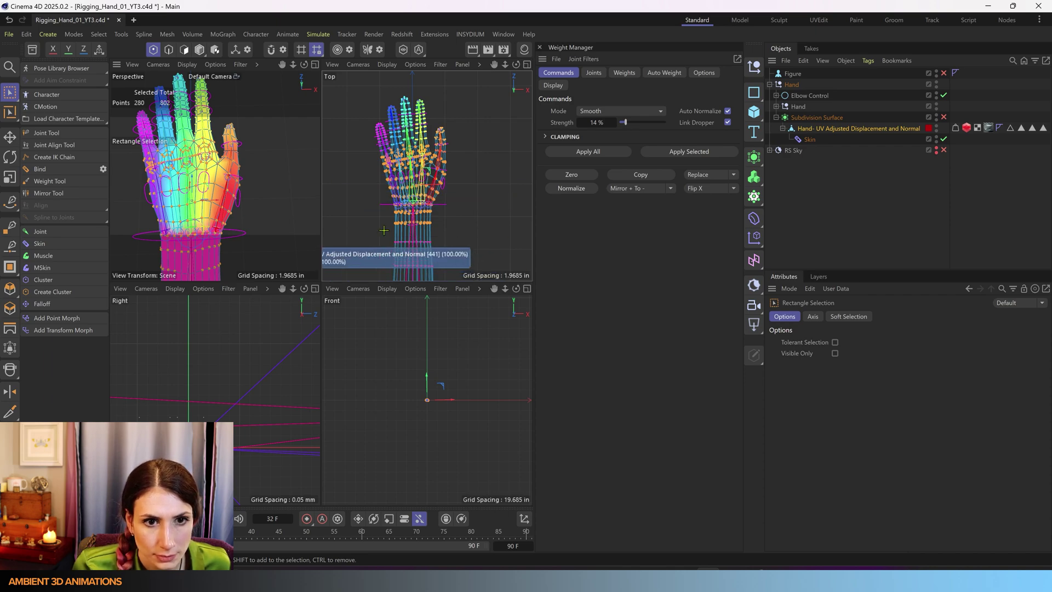
left_click_drag(384, 228, 456, 215, "shift")
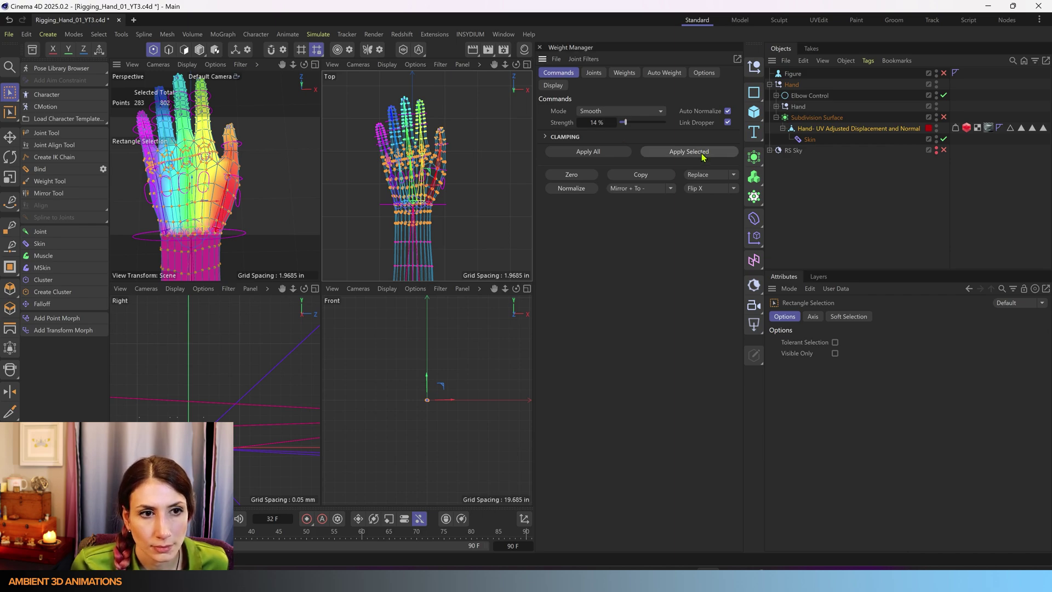
left_click_drag(257, 204, 139, 182, "alt")
- Return to model mode, maximize the perspective view, and activate Brush Selection
left_click(200, 50)
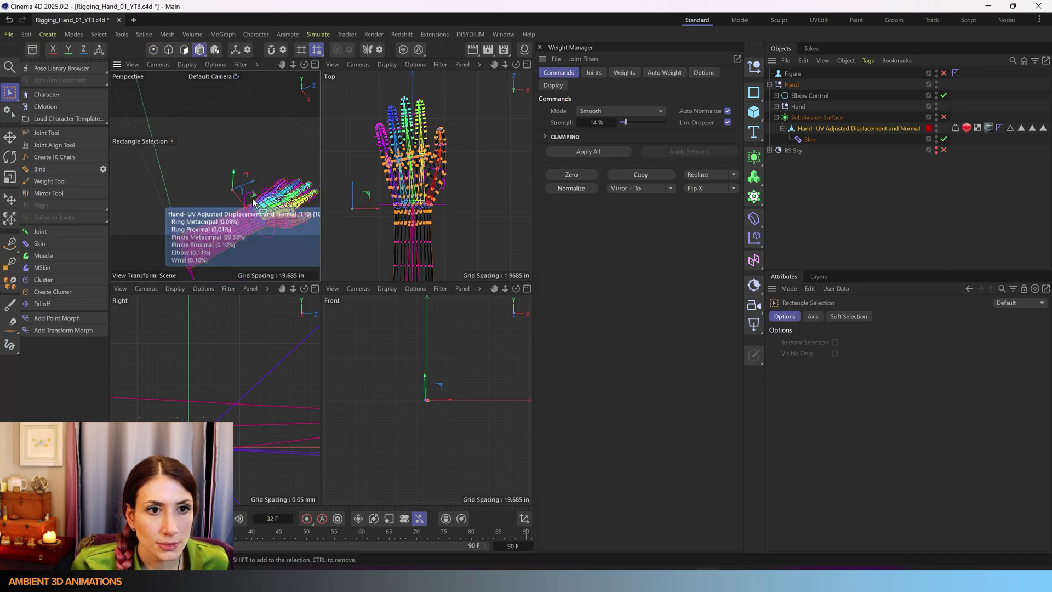
scroll(250, 191, "up", 10)
scroll(251, 191, "down", 10)
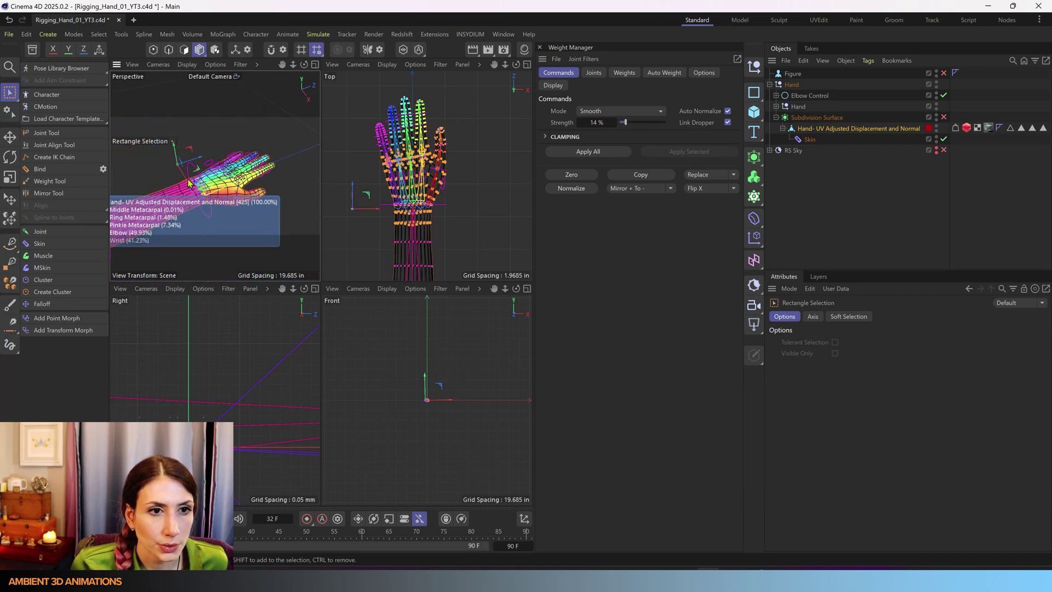
middle_click(233, 145)
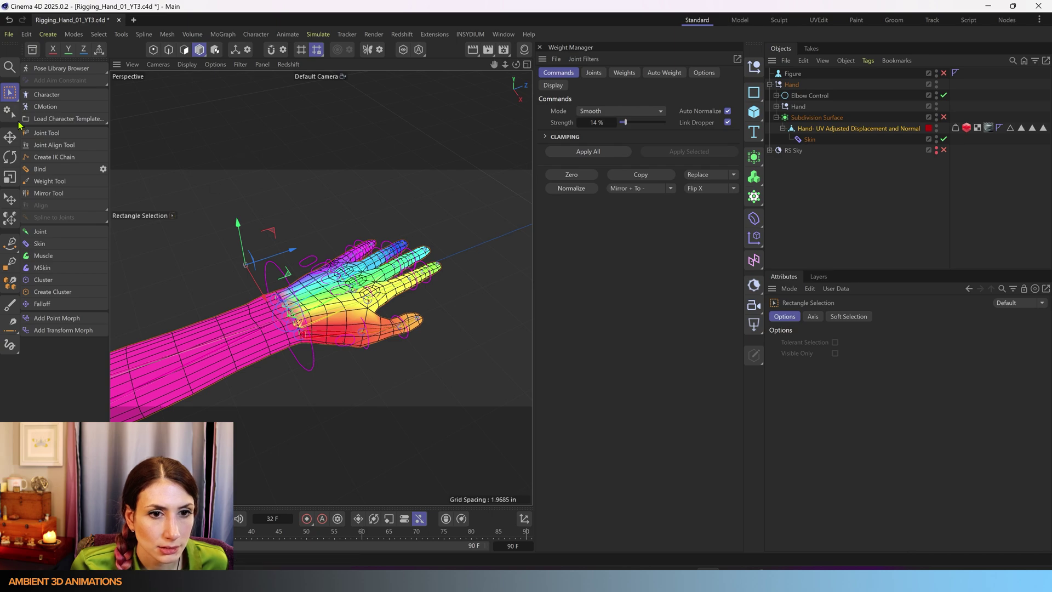
left_click_drag(14, 92, 57, 110)
scroll(184, 212, "up", 4)
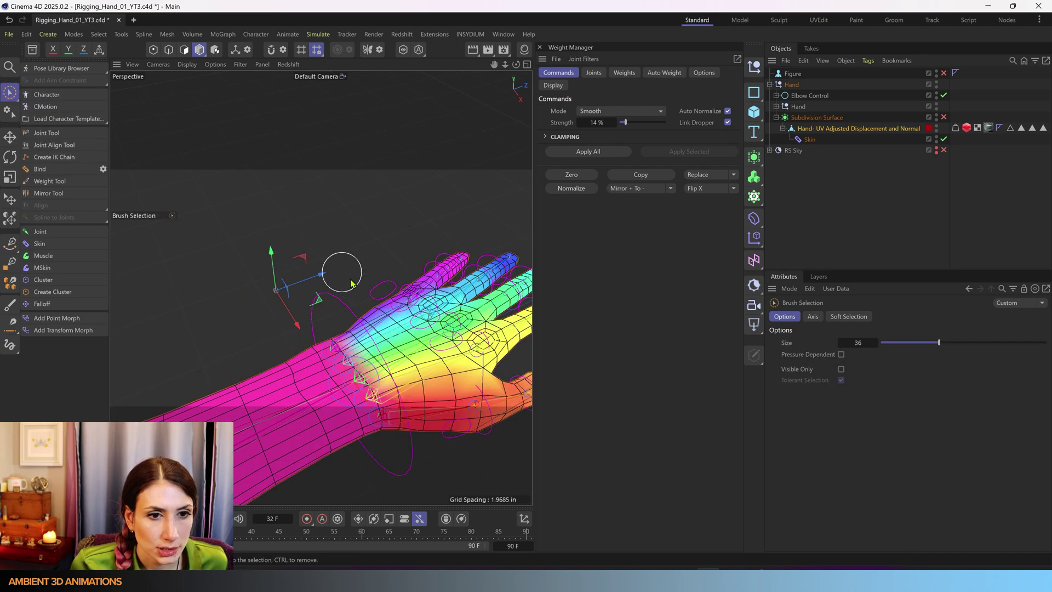
- Rotate the Wrist Control to bend the hand downward and examine the smoothed wrist deformation
left_click(343, 300)
left_click_drag(320, 356, 202, 309, "alt")
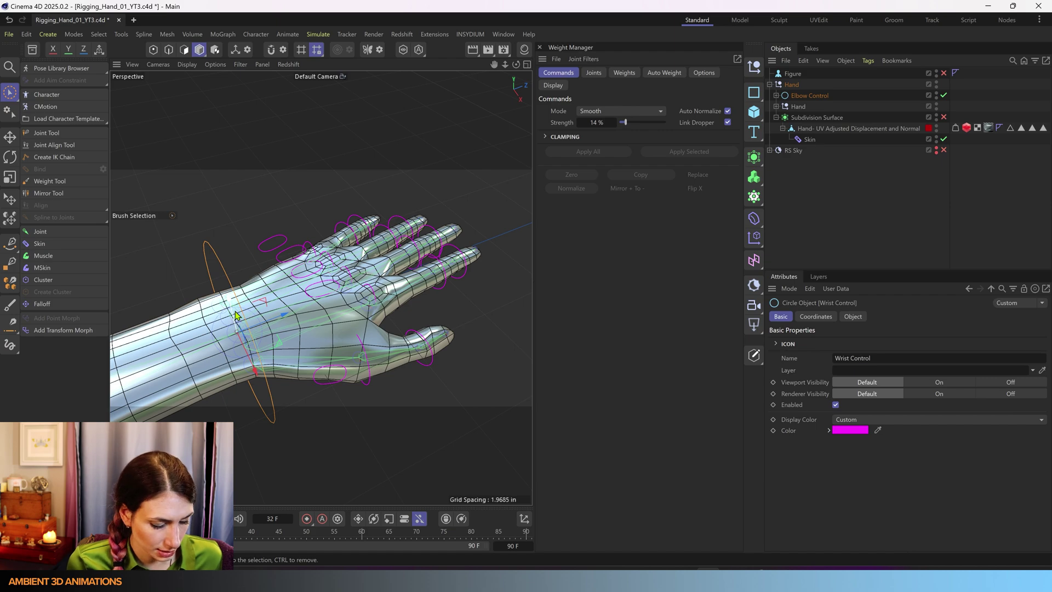
key("r")
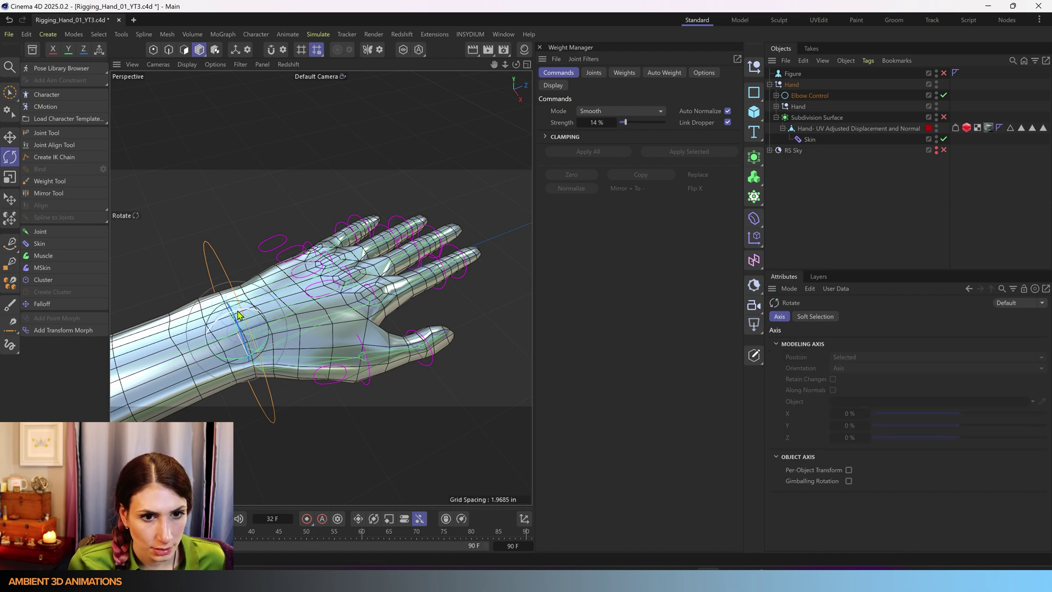
left_click_drag(238, 315, 215, 289)
left_click_drag(307, 338, 329, 240, "alt")
left_click_drag(293, 269, 187, 235, "alt")
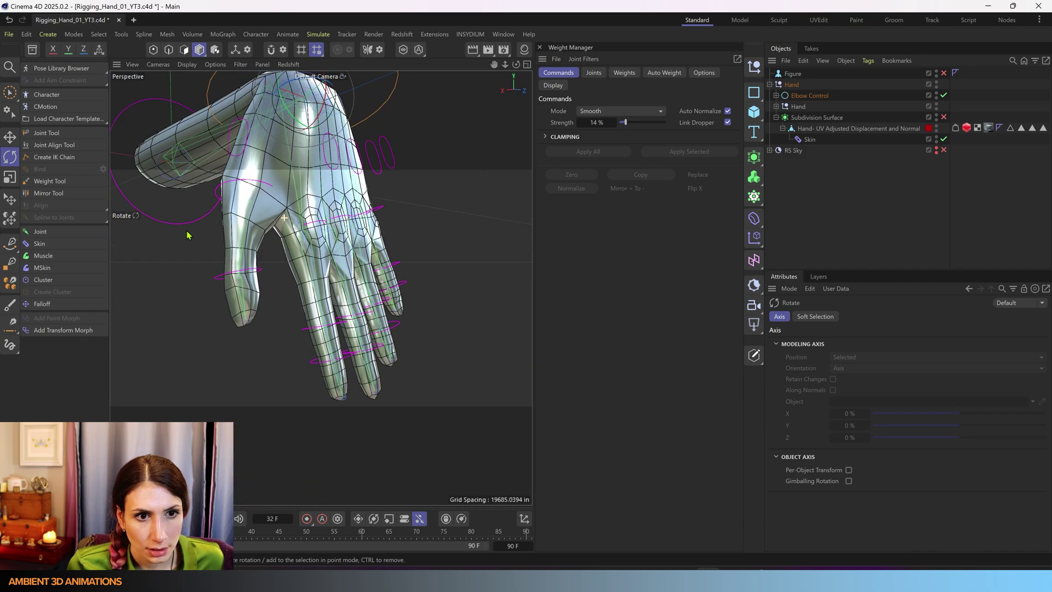
- Select the Pointer Proximal Control and examine the bent wrist and finger knuckles from the side
left_click(321, 227)
left_click_drag(321, 224, 294, 202)
scroll(321, 246, "up", 3)
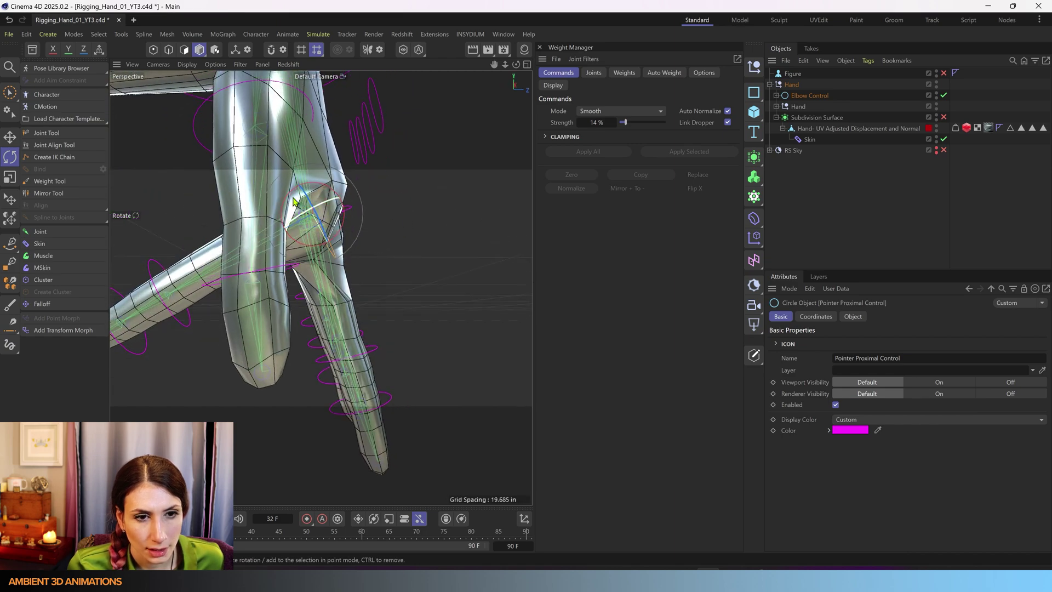
scroll(316, 278, "down", 3)
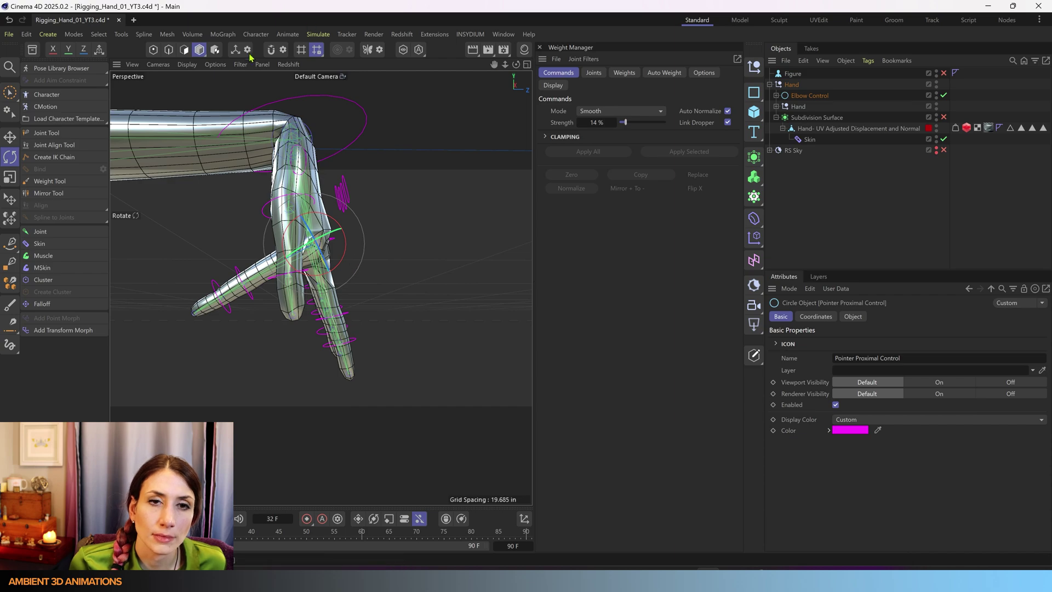
- Smooth the weights of the hand mesh's selected wrist points again at 14% strength and check the bent hand in model mode
left_click(153, 51)
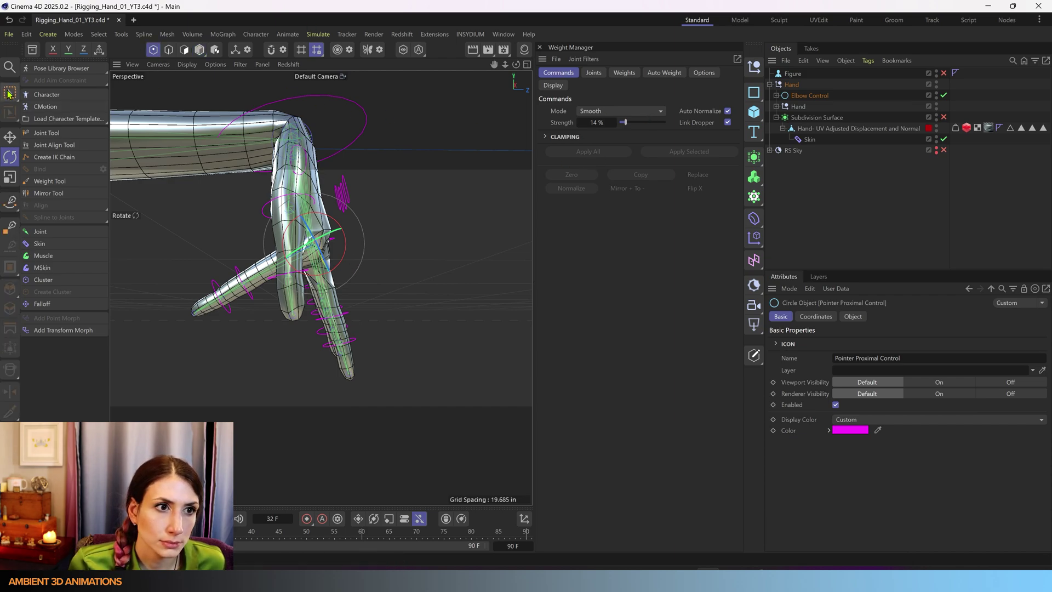
left_click_drag(10, 92, 54, 112)
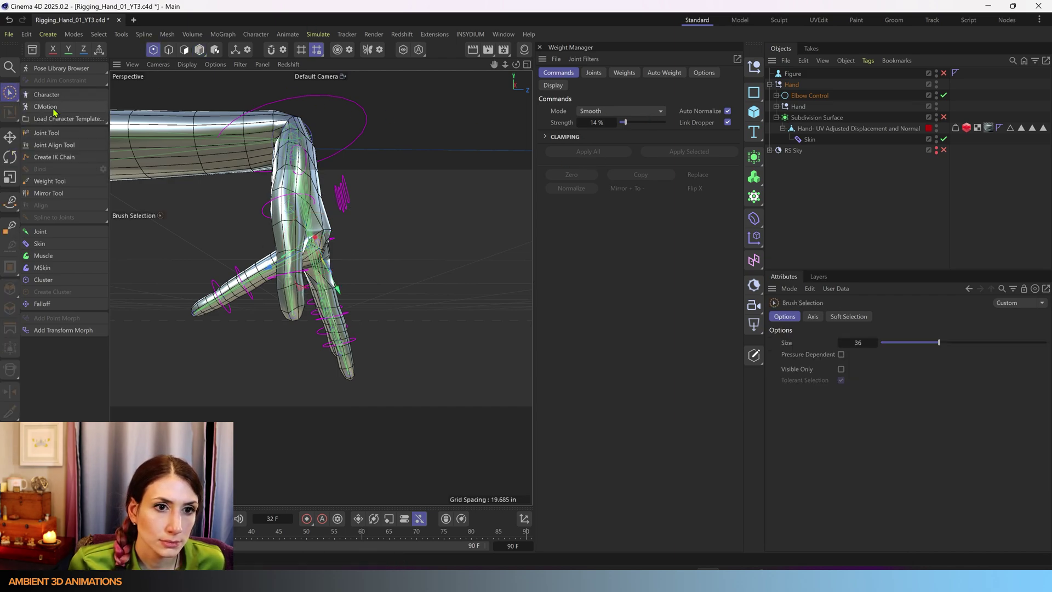
left_click(870, 130)
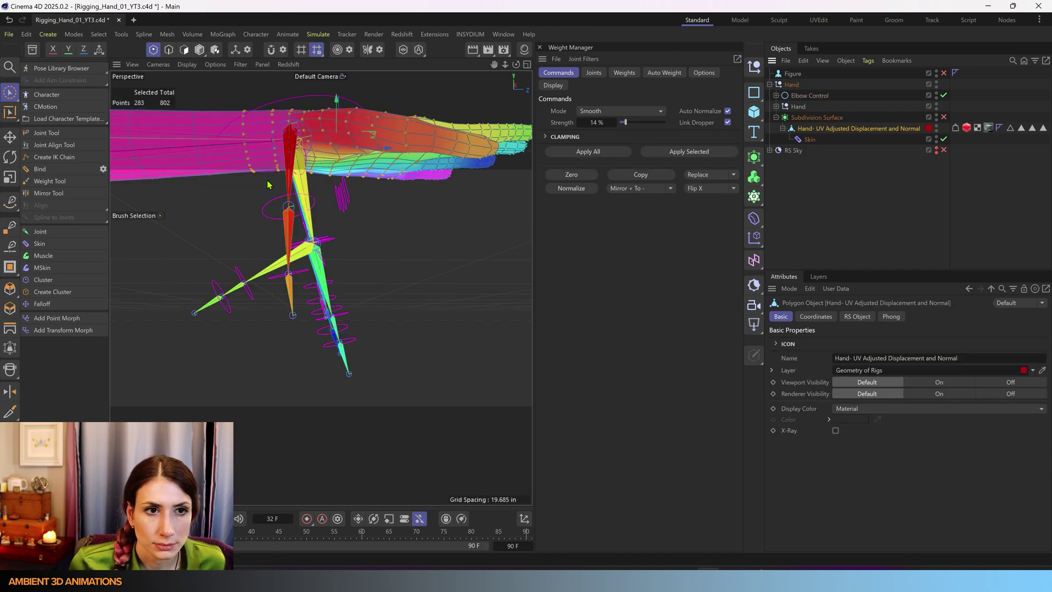
left_click(684, 151)
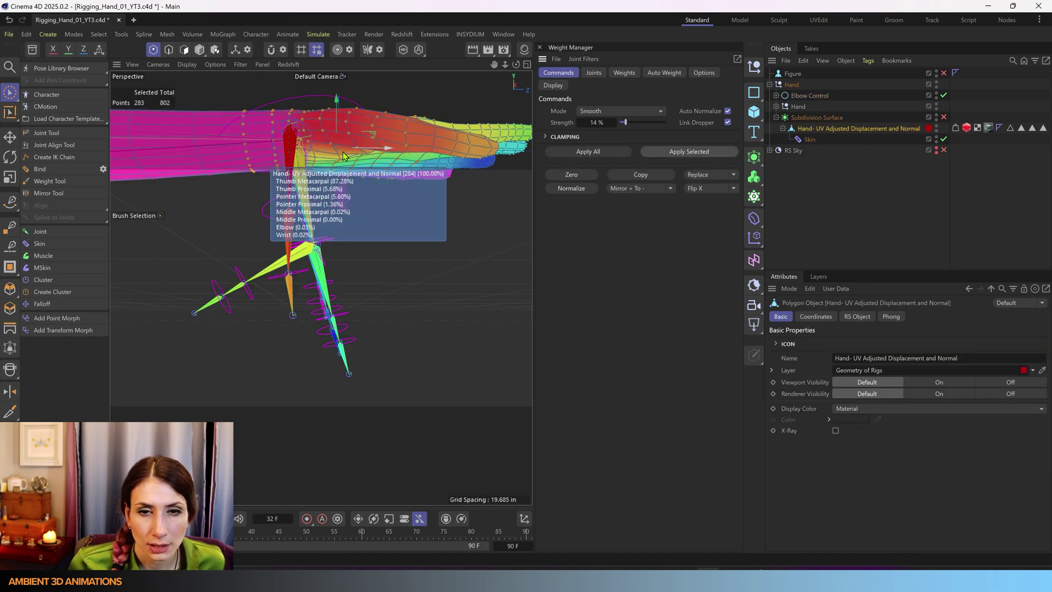
left_click(200, 50)
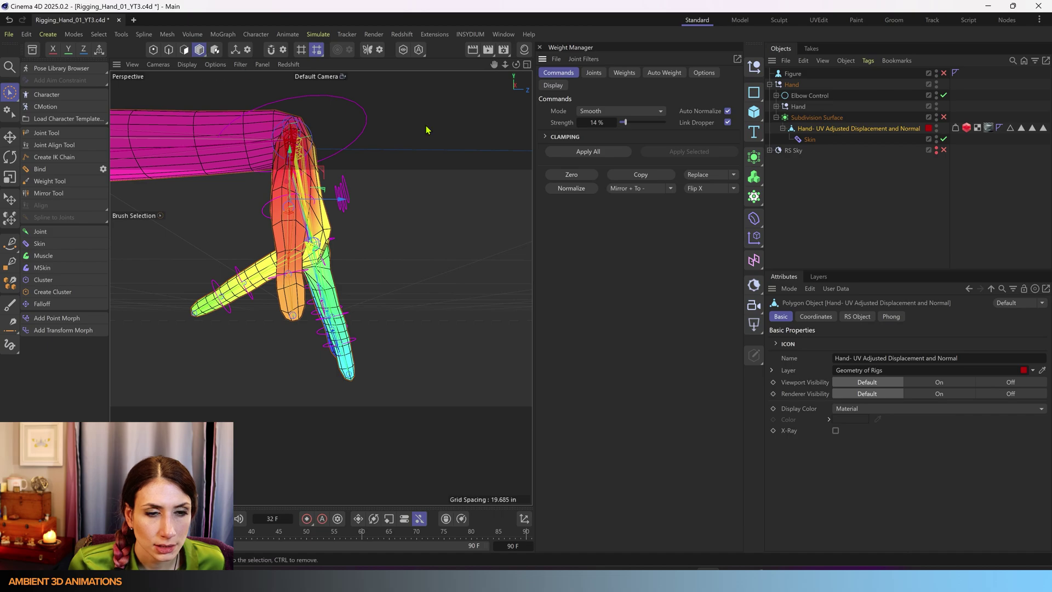
scroll(333, 247, "up", 3)
left_click_drag(332, 248, 530, 278, "alt")
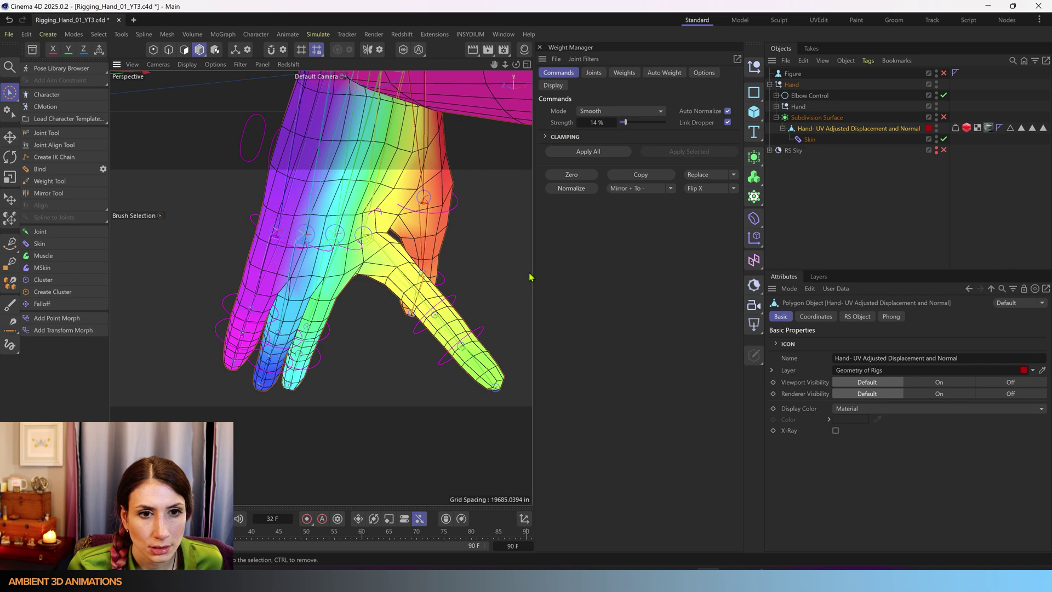
scroll(378, 212, "up", 5)
- In point mode, select a single point at the base of the pointer finger with Brush Selection limited to visible points
left_click(154, 49)
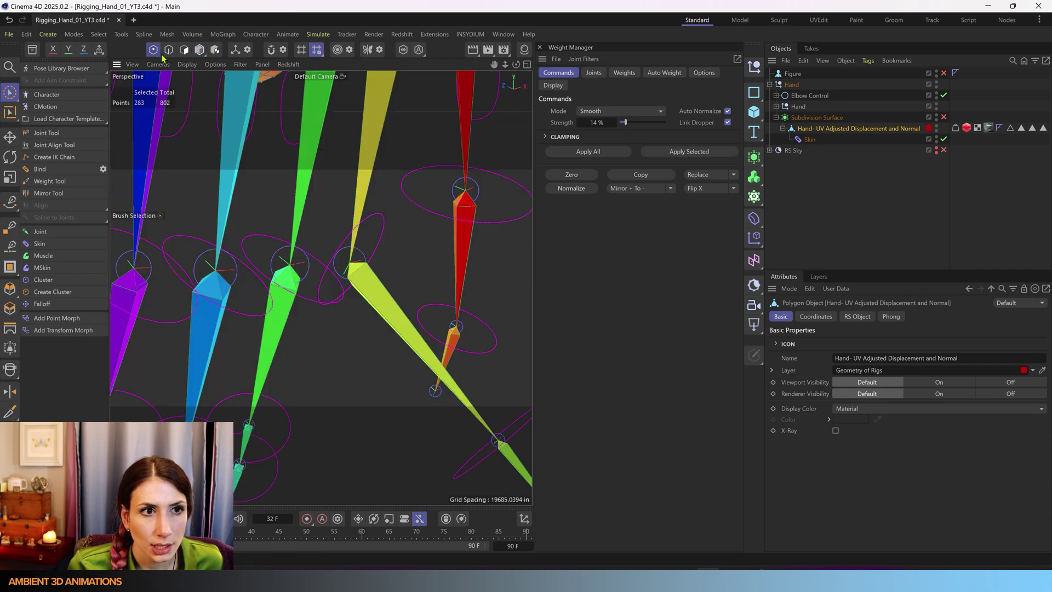
scroll(412, 162, "down", 3)
left_click_drag(412, 162, 383, 213, "alt")
middle_click_drag(383, 213, 392, 304, "alt")
scroll(287, 275, "up", 4)
scroll(291, 240, "up", 3)
middle_click_drag(321, 232, 338, 263, "alt")
mouse_move(284, 283)
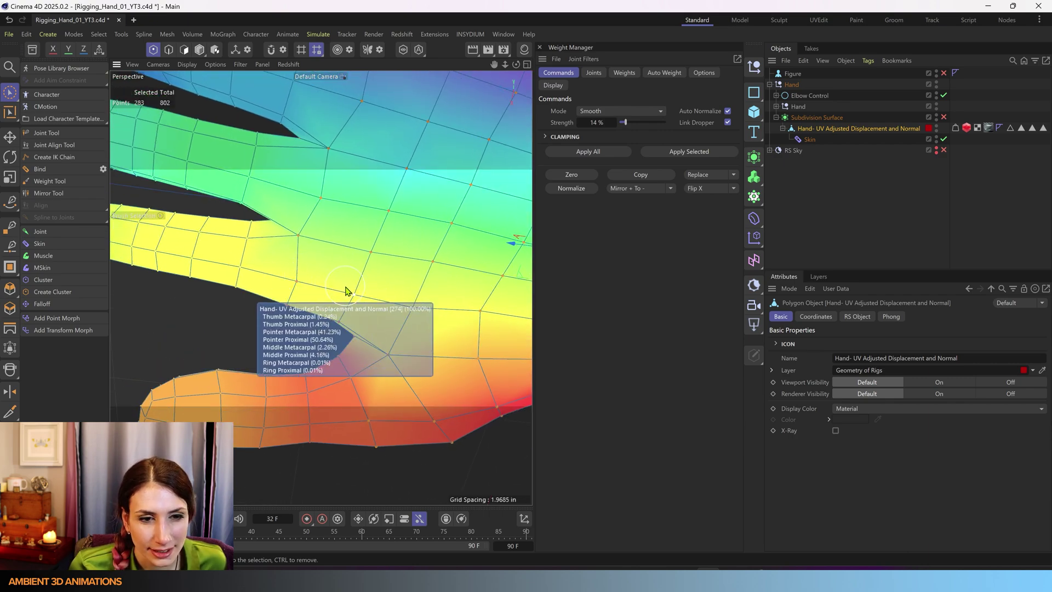
left_click(301, 281)
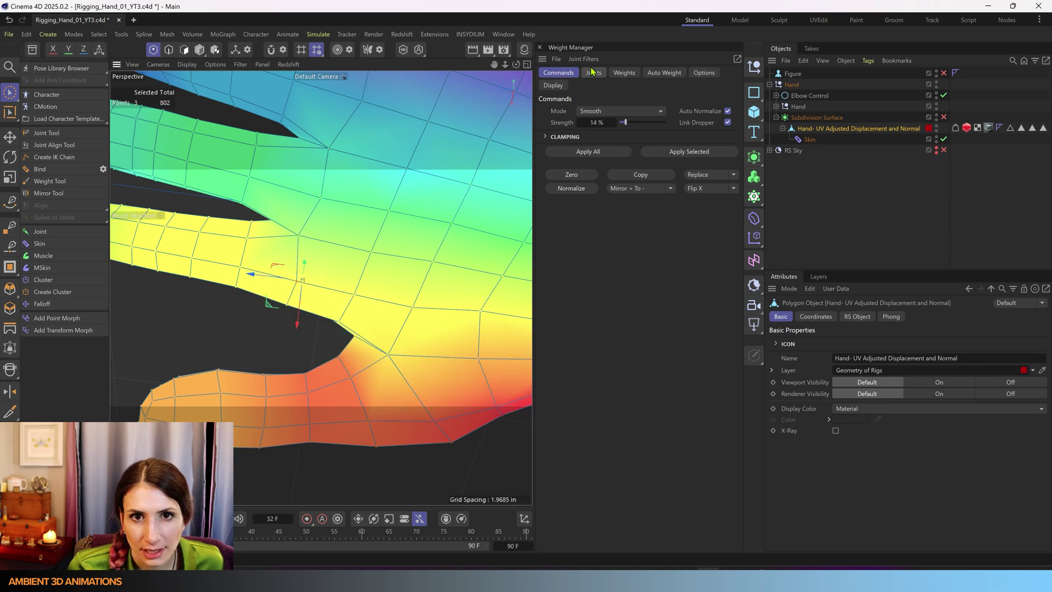
key("9")
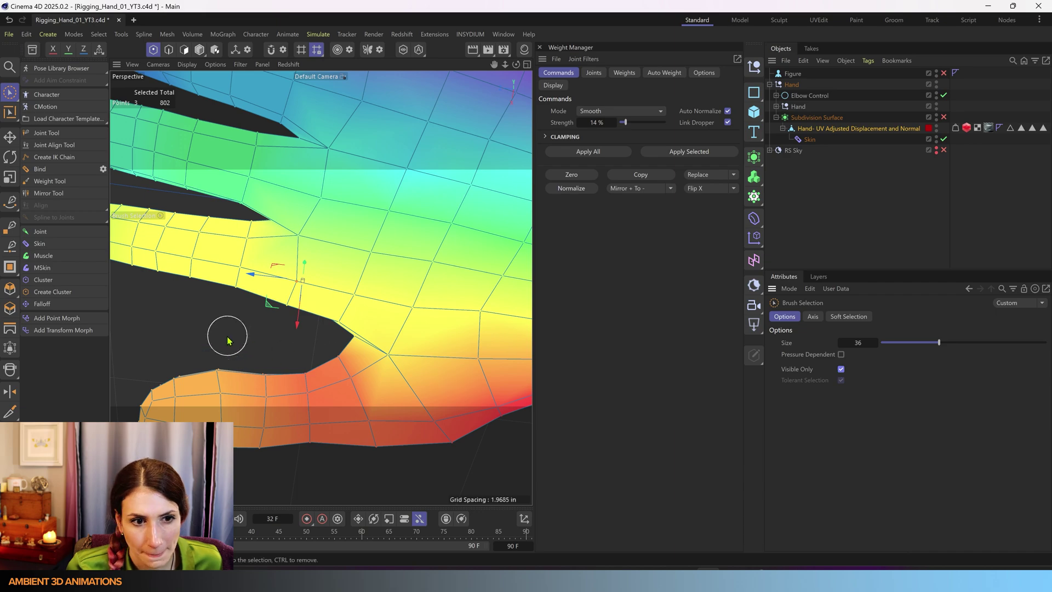
left_click(299, 281)
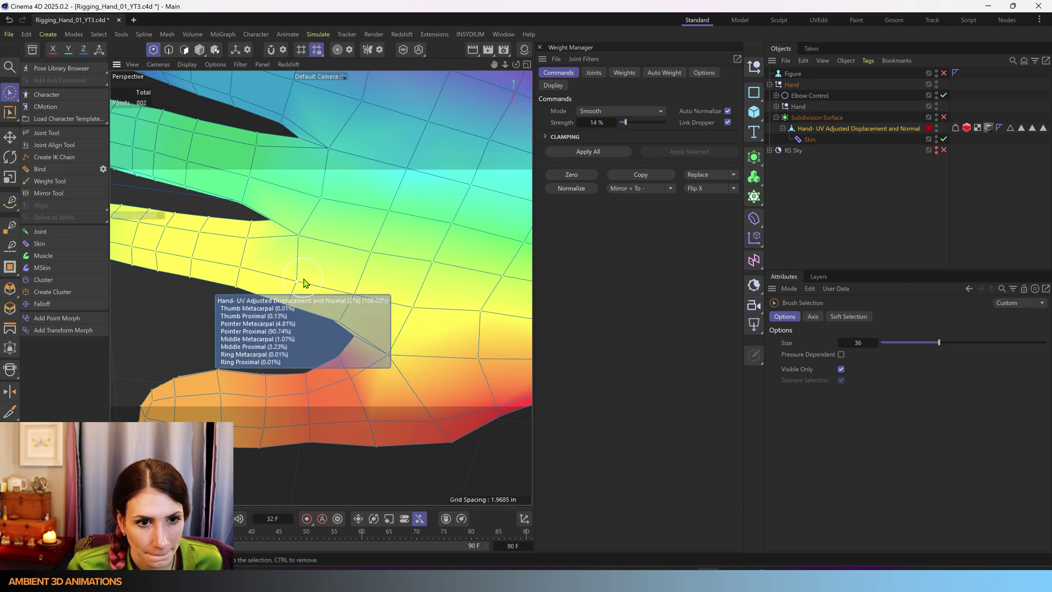
- Choose the Pinkie Metacarpal joint and apply its weight to the selected point in Add mode at 14% strength
left_click(594, 74)
scroll(220, 306, "down", 5)
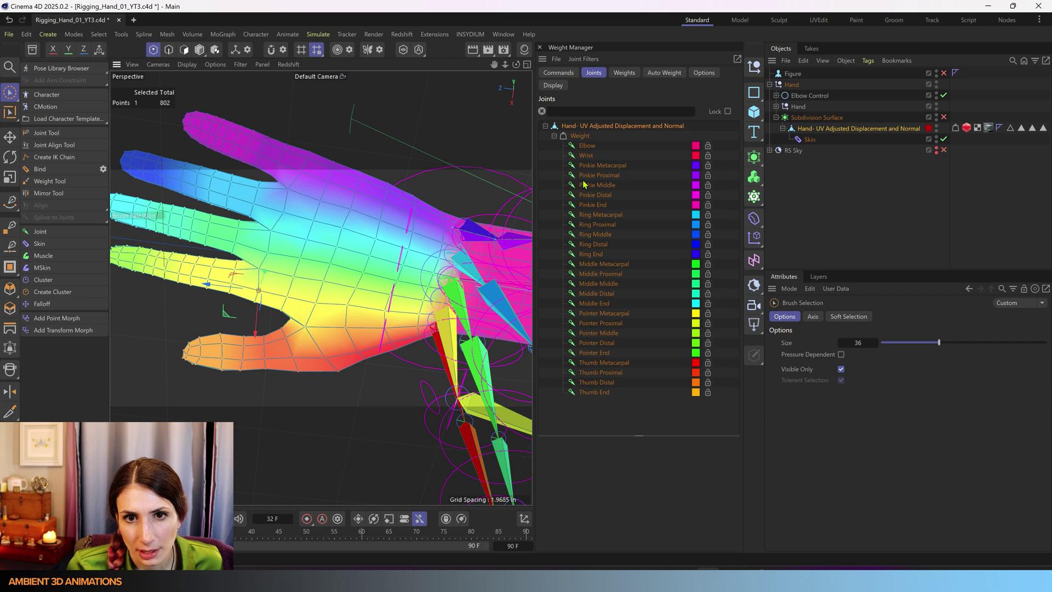
left_click(607, 165)
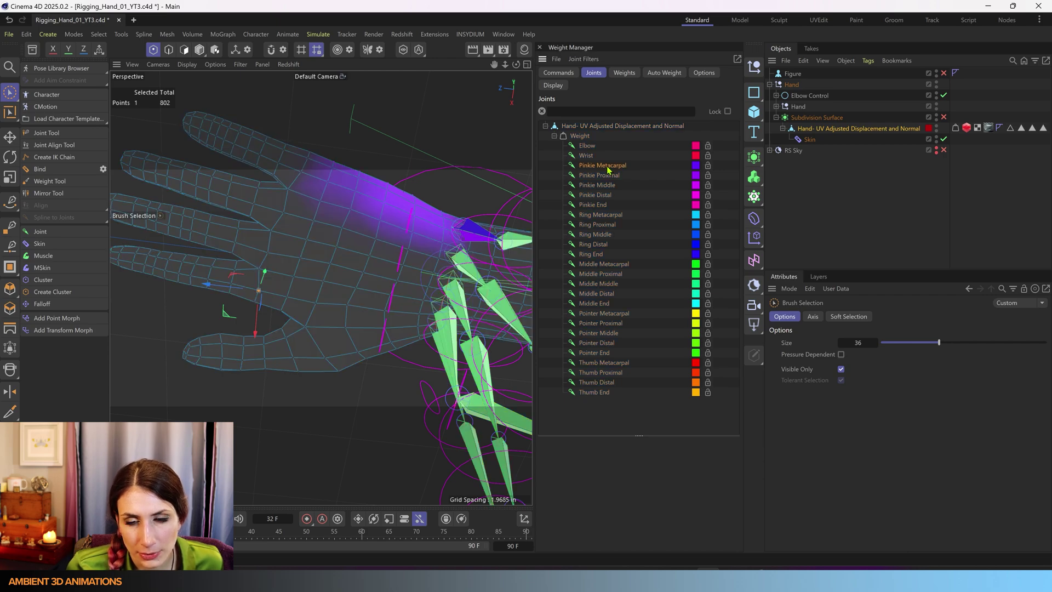
left_click(573, 74)
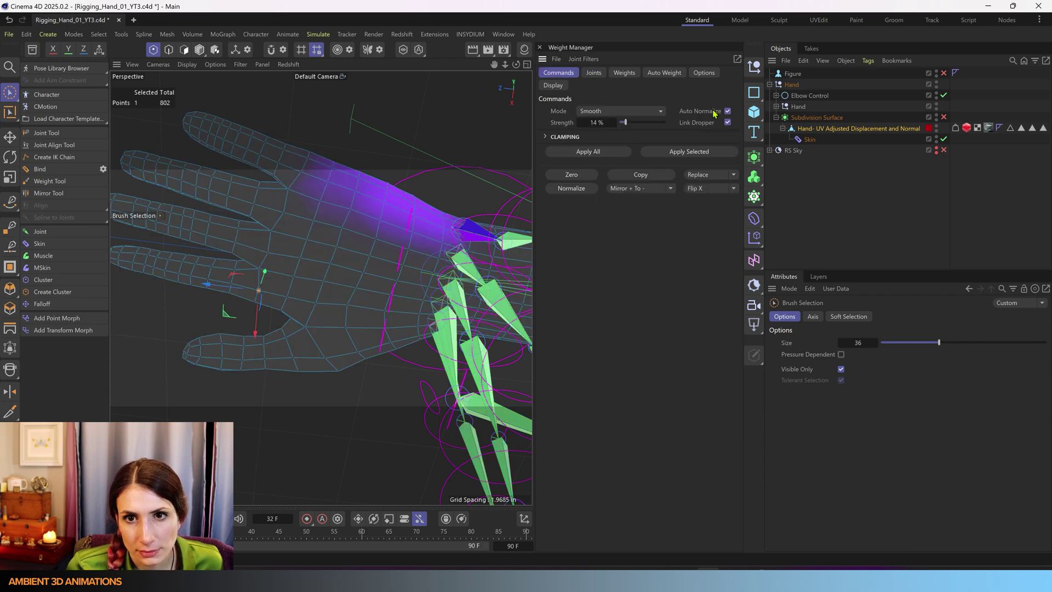
left_click(651, 113)
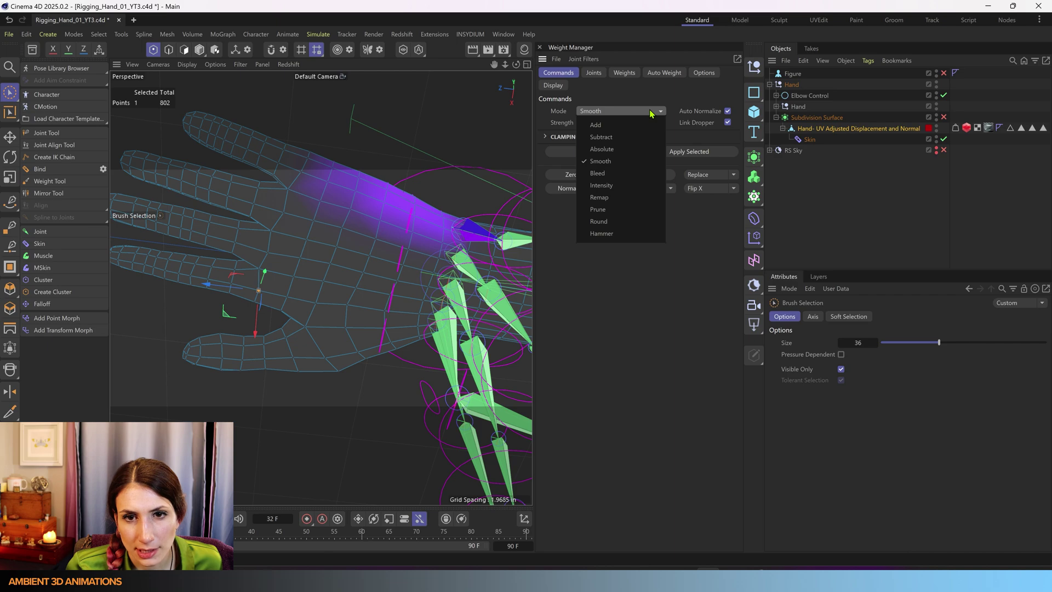
left_click(658, 89)
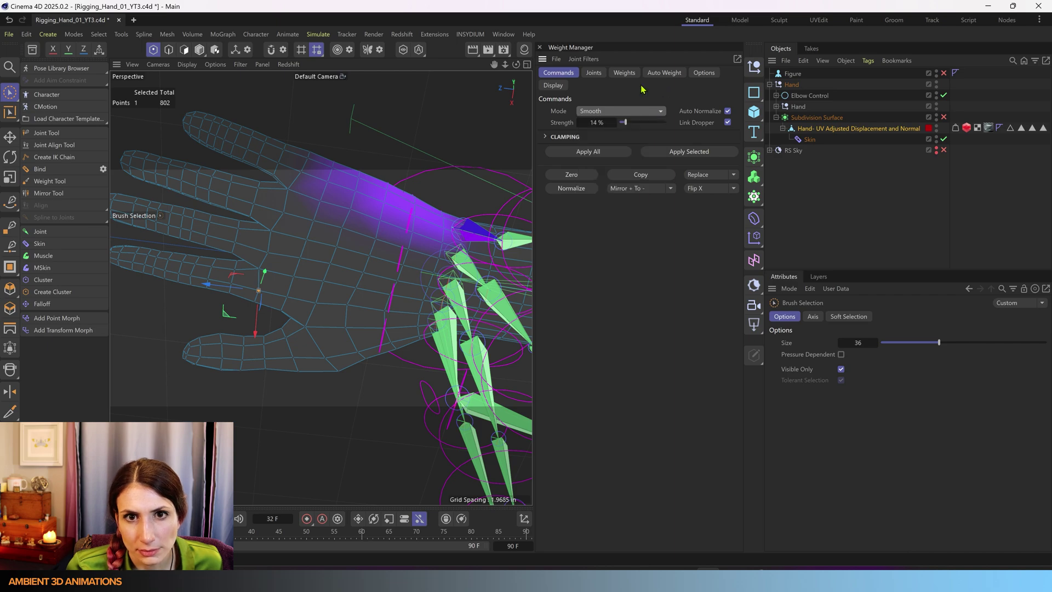
left_click(597, 74)
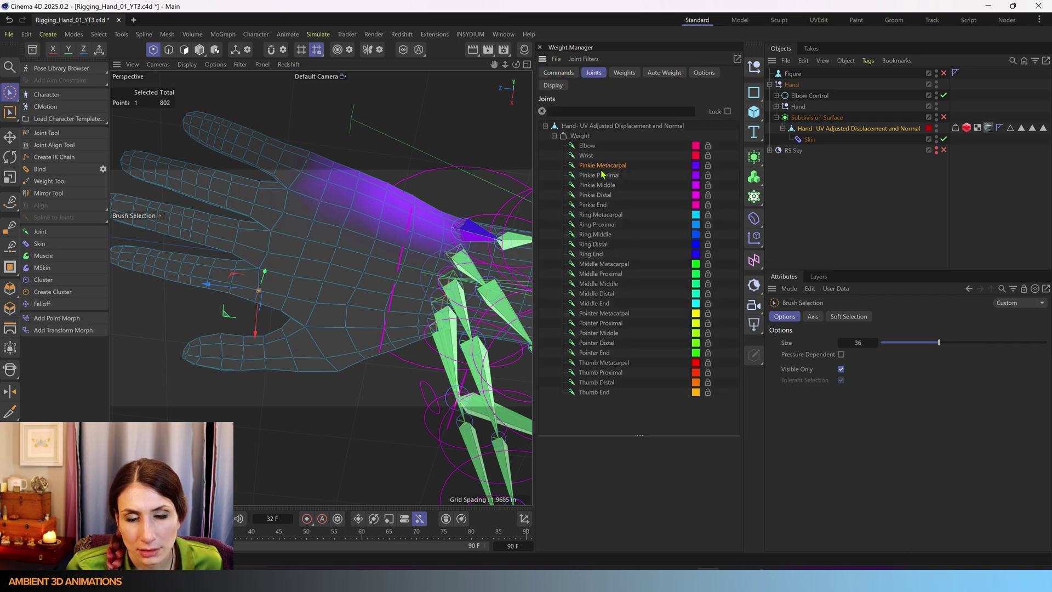
left_click(570, 76)
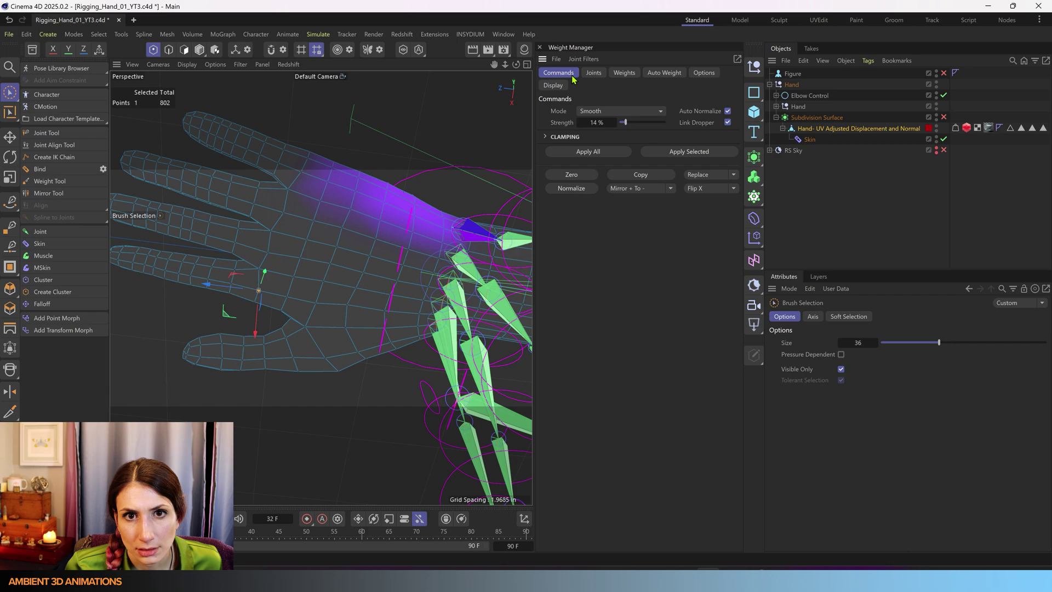
left_click(605, 110)
left_click(594, 122)
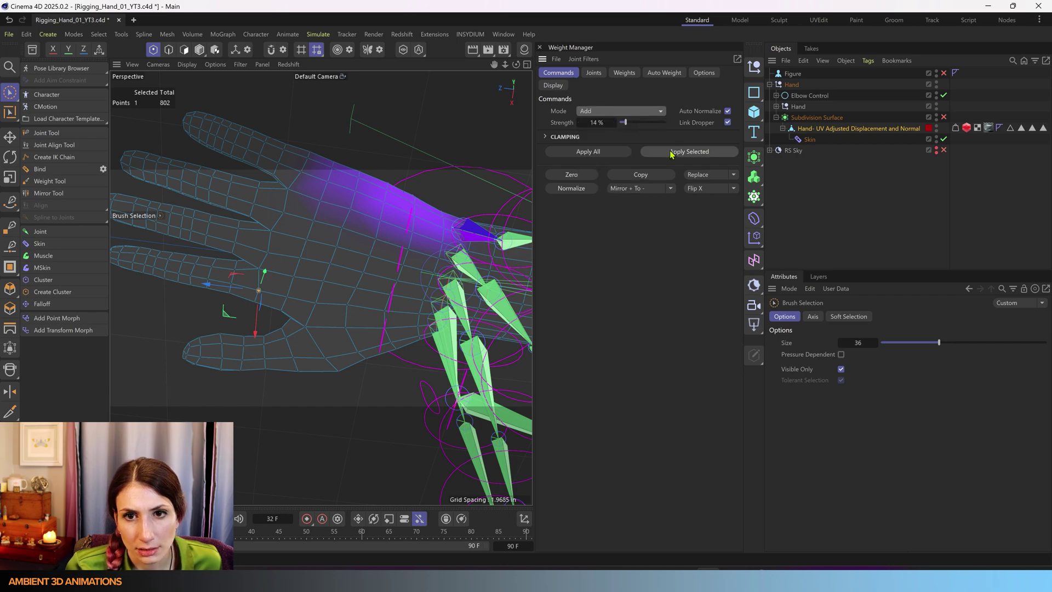
left_click(672, 155)
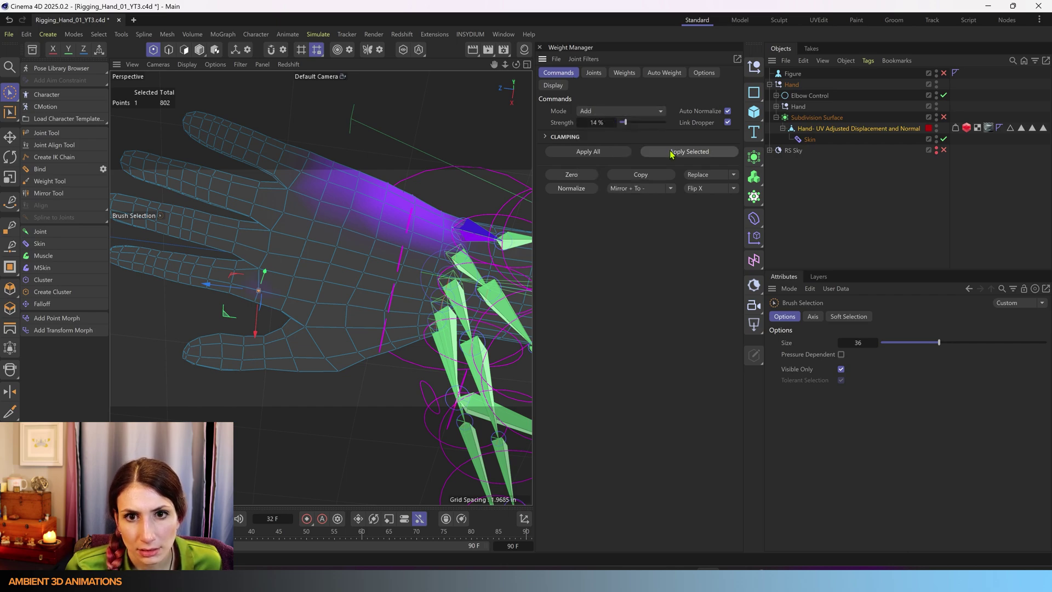
- Apply the Pointer Proximal joint's weight to the selected point in Add mode at 14% strength and examine the knuckle in model mode
left_click(595, 74)
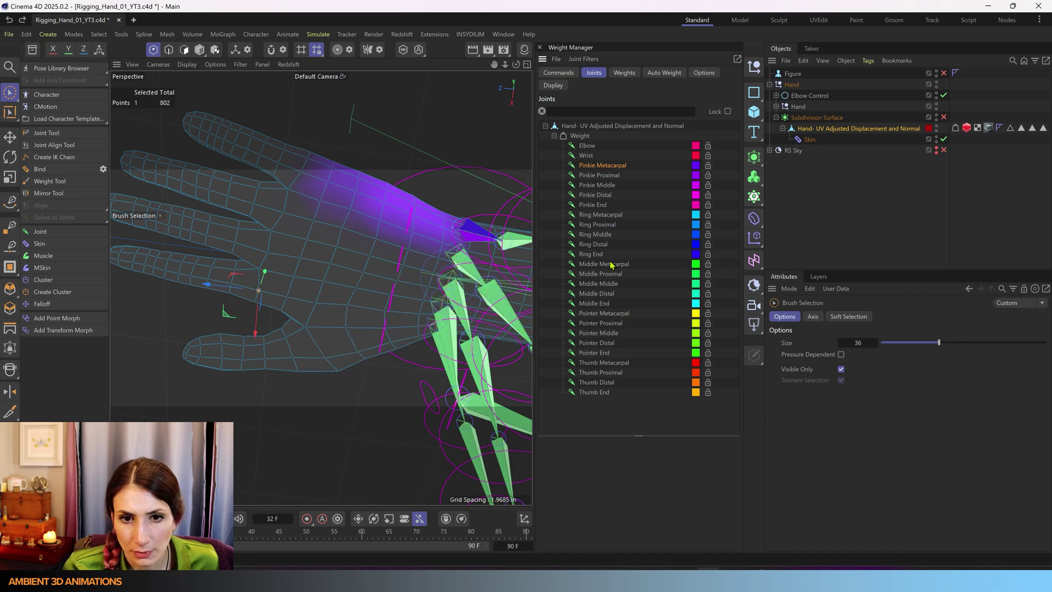
left_click(618, 325)
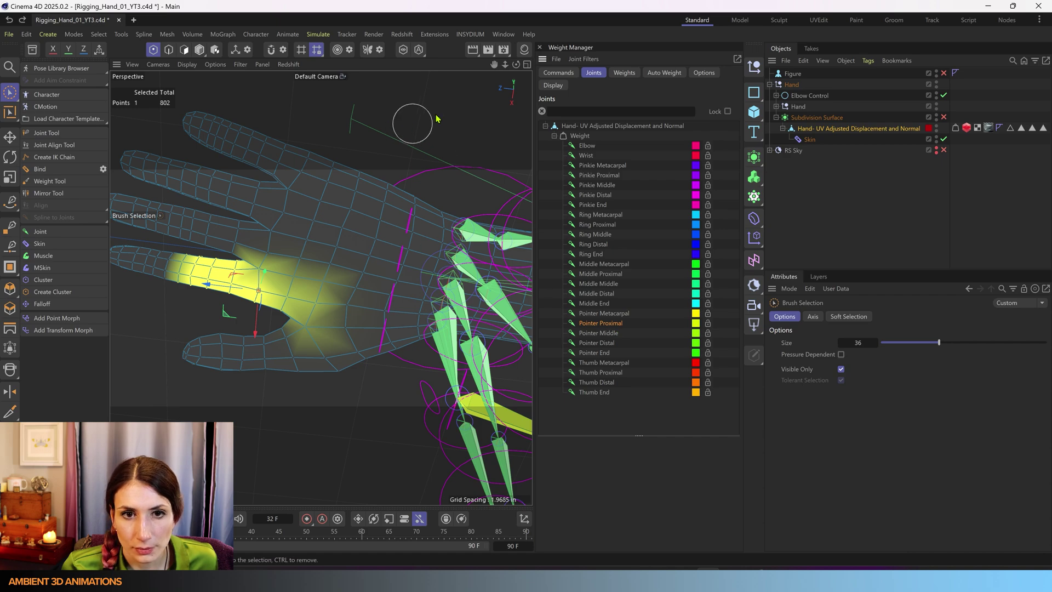
left_click(558, 72)
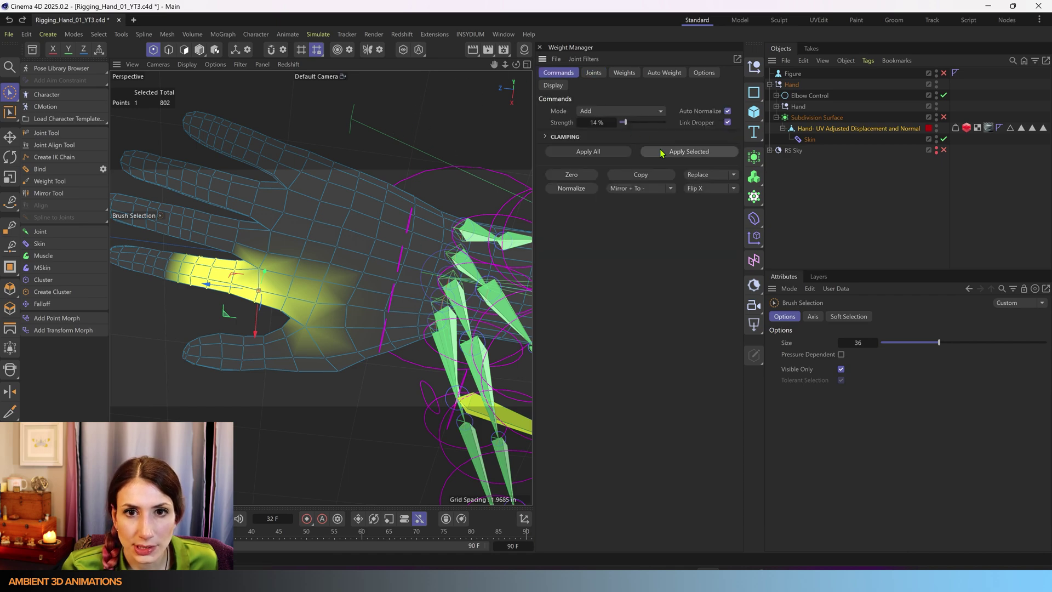
left_click(688, 157)
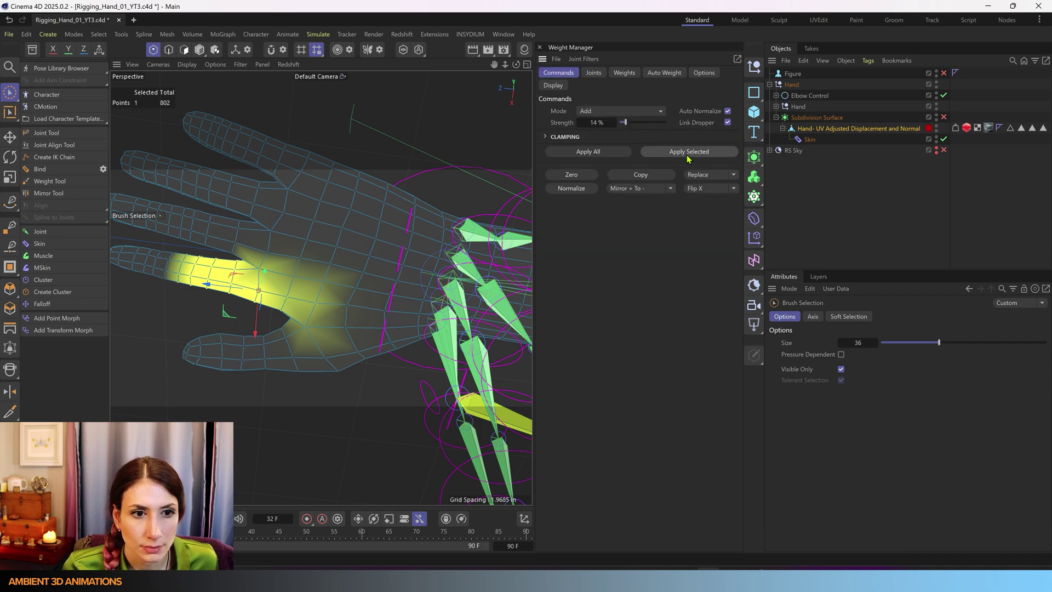
left_click(204, 50)
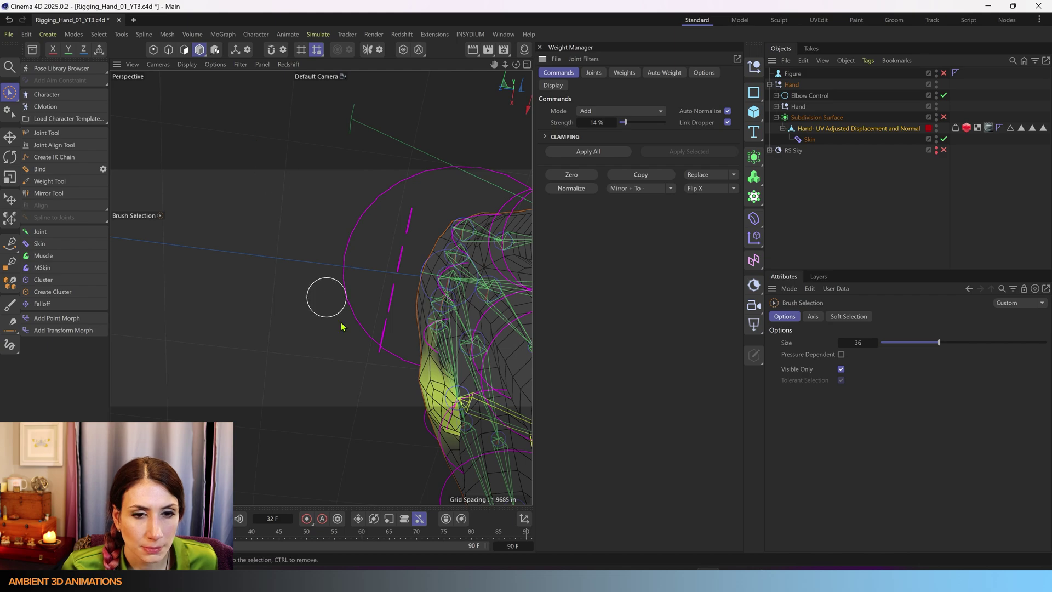
scroll(354, 352, "down", 5)
left_click_drag(357, 353, 260, 439, "alt")
scroll(408, 399, "up", 4)
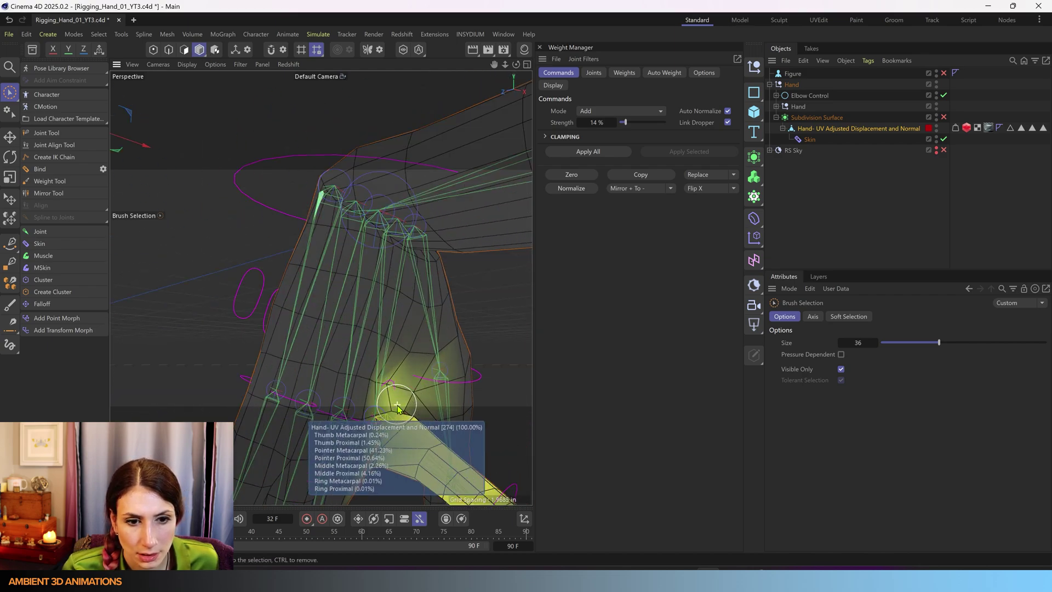
left_click_drag(395, 432, 389, 428, "alt")
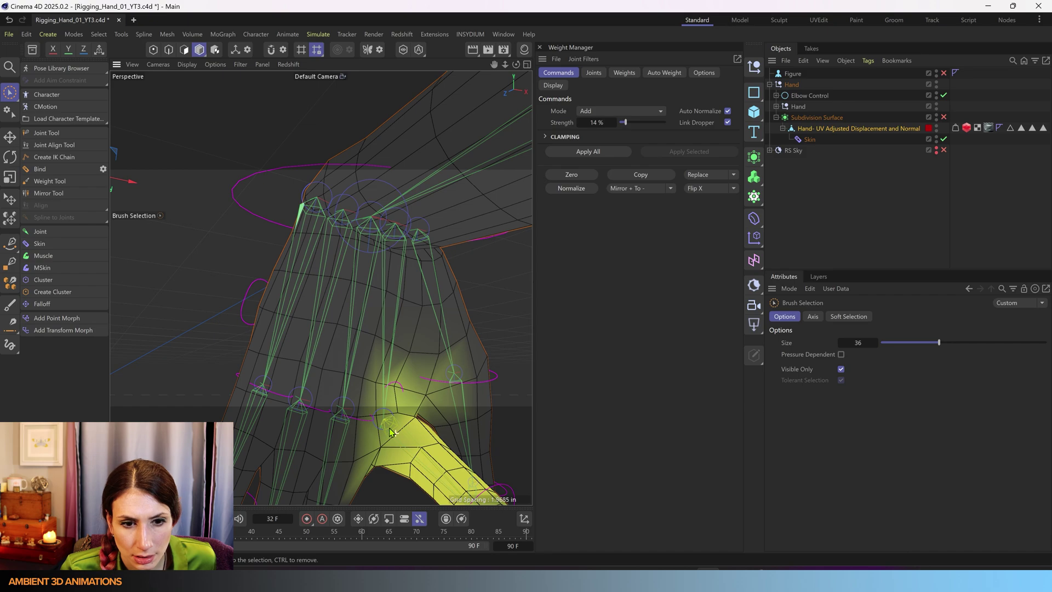
- Apply the Pointer Metacarpal joint's weight to the selected point in Add mode at 14% strength and inspect the index knuckle in model mode
left_click(596, 72)
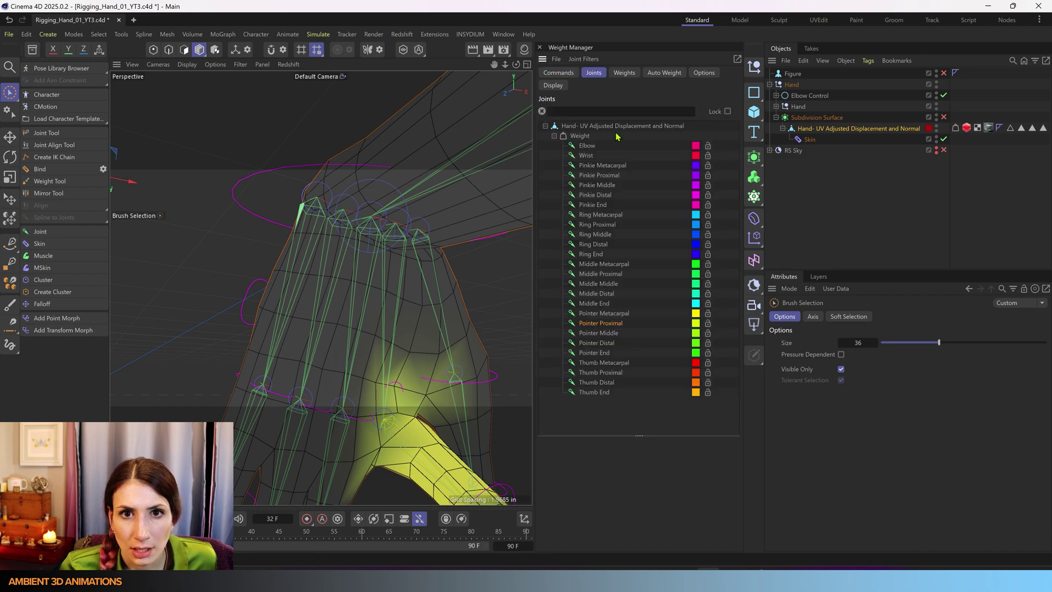
left_click(612, 315)
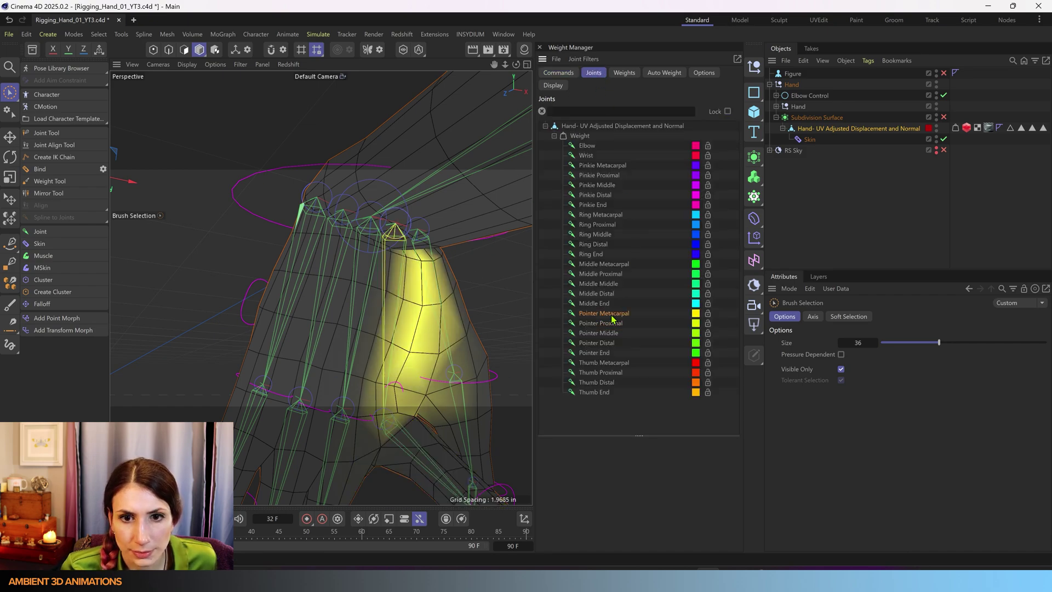
left_click(154, 50)
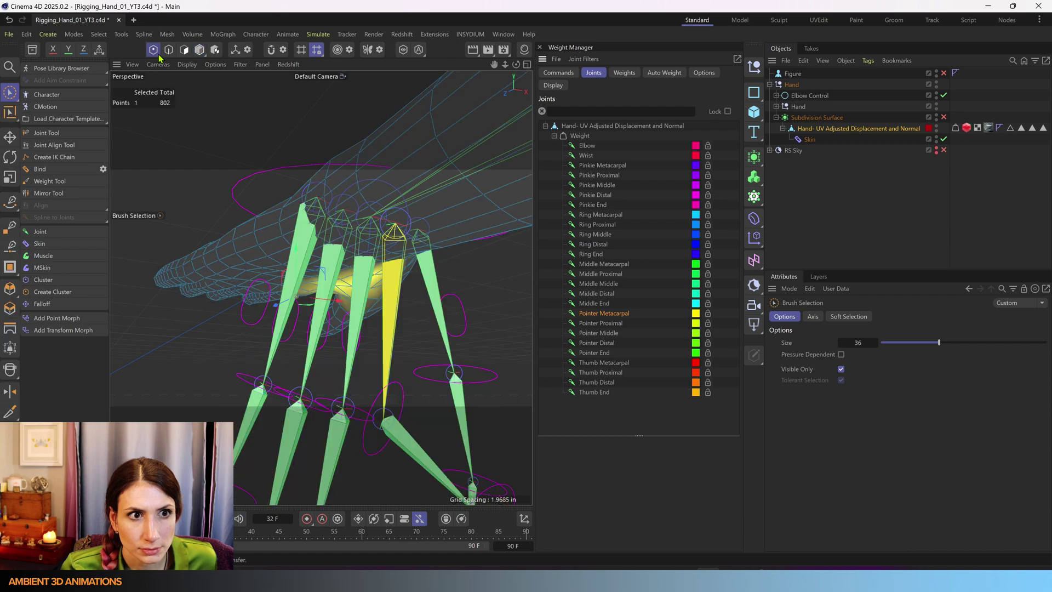
left_click(558, 73)
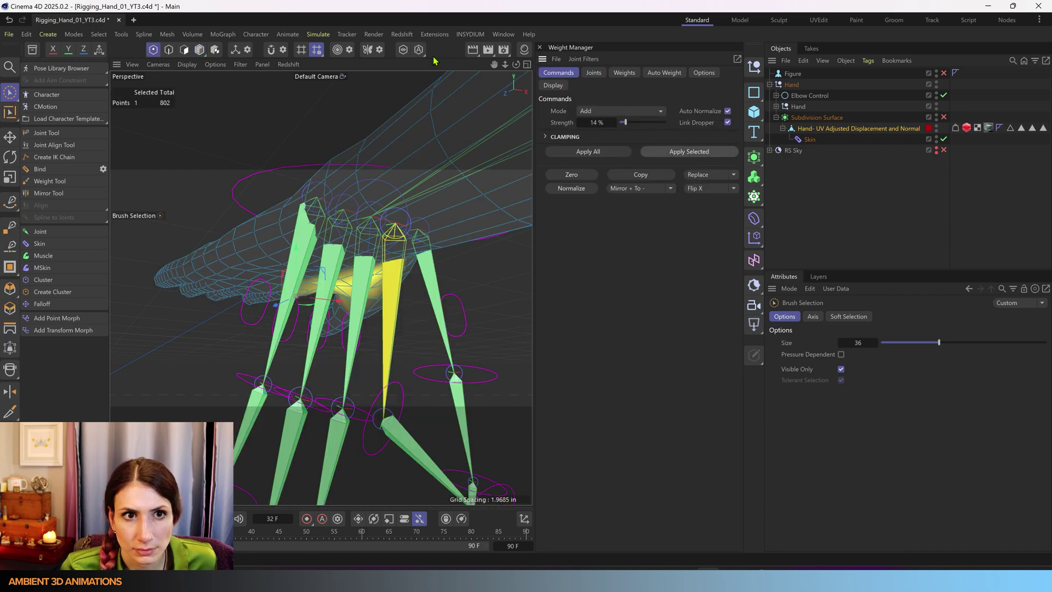
left_click(200, 54)
middle_click_drag(383, 289, 305, 218, "alt")
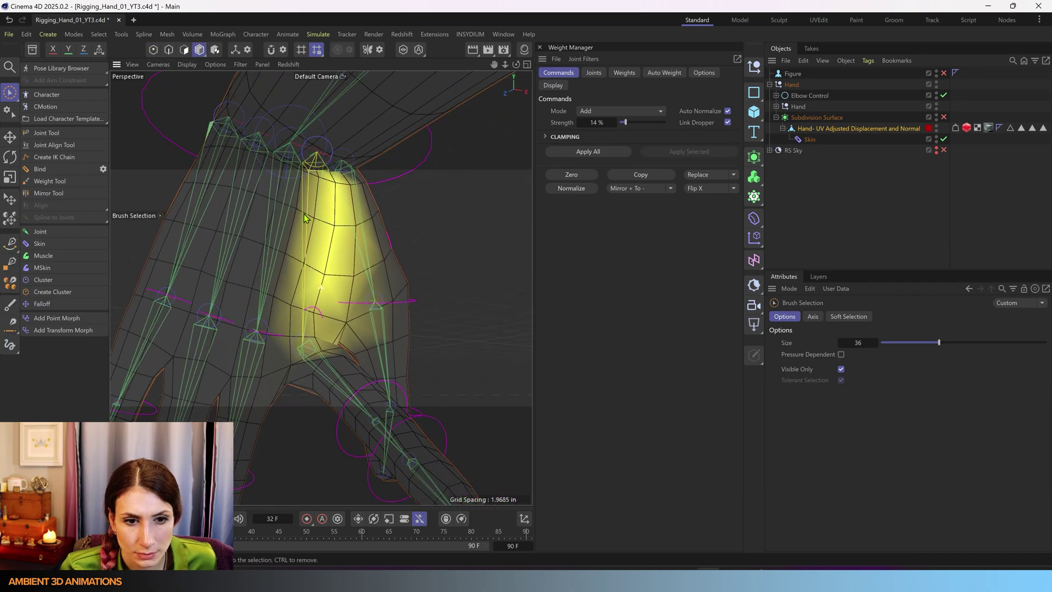
scroll(327, 319, "down", 4)
left_click_drag(328, 319, 395, 332, "alt")
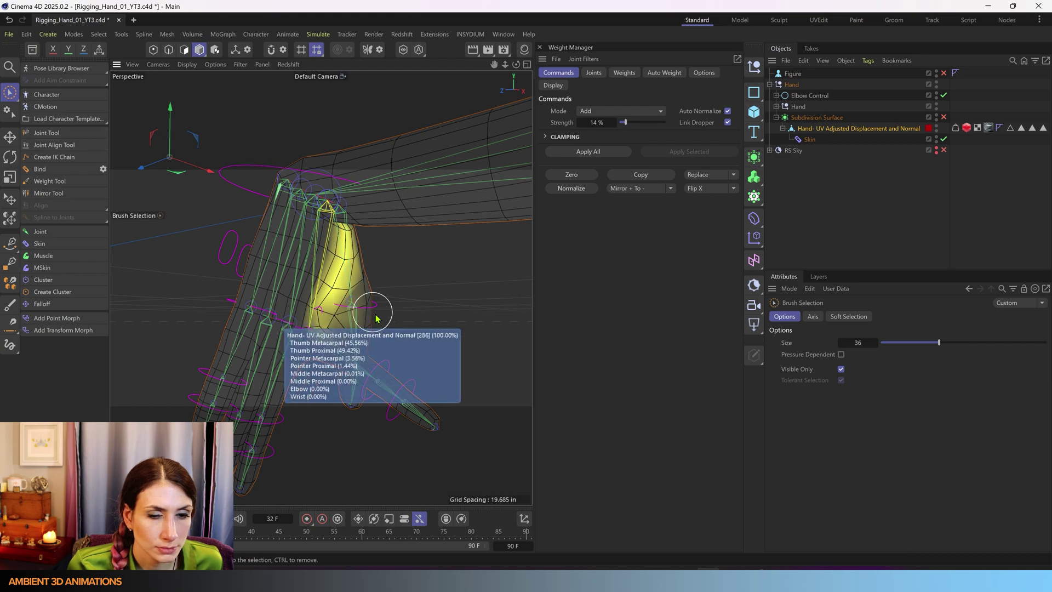
- Paint the Pointer Metacarpal joint's weight onto the knuckle points at the pointer finger's base with the Weight Tool in Absolute mode at 100% strength
left_click(37, 181)
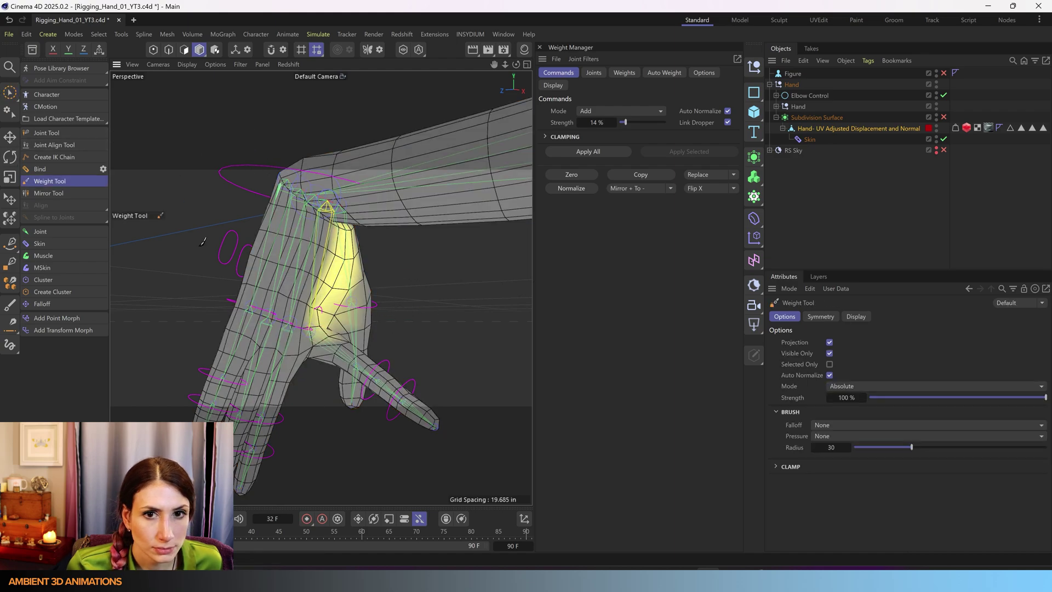
scroll(334, 304, "up", 10)
scroll(276, 320, "up", 3)
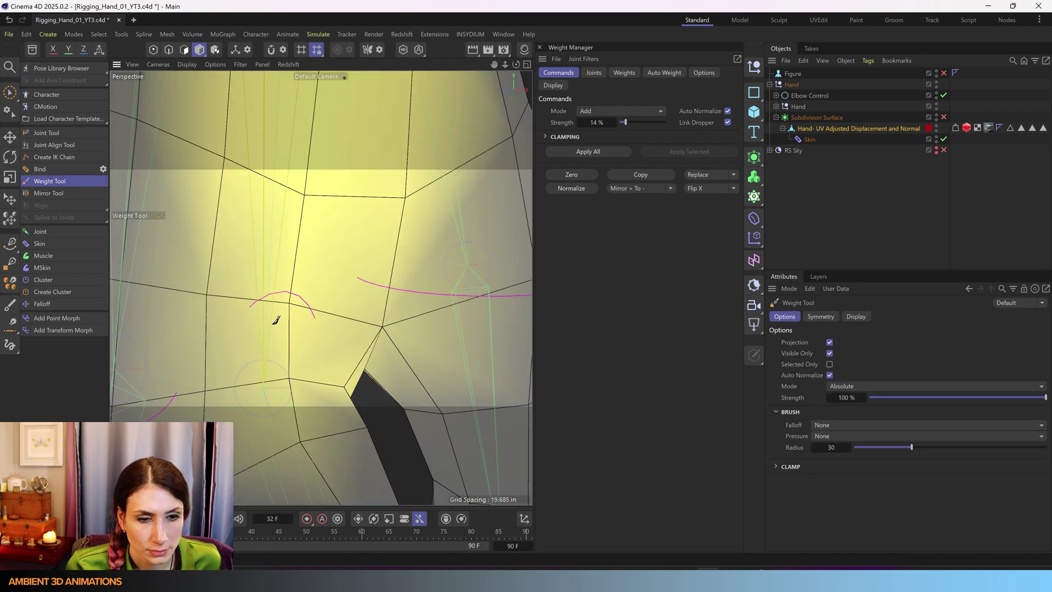
left_click_drag(292, 318, 296, 292)
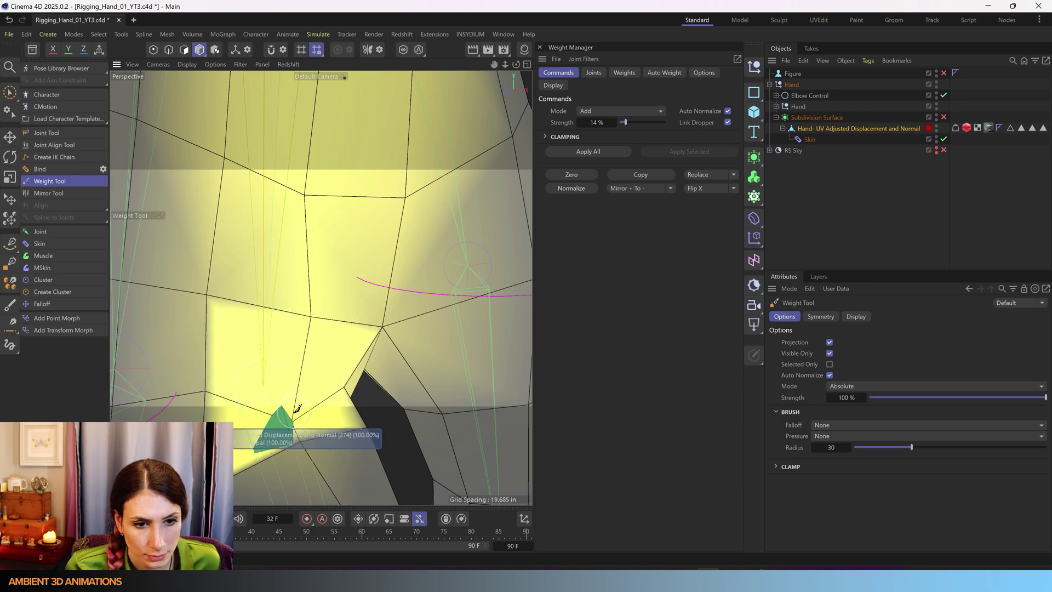
left_click_drag(287, 408, 243, 402, "alt")
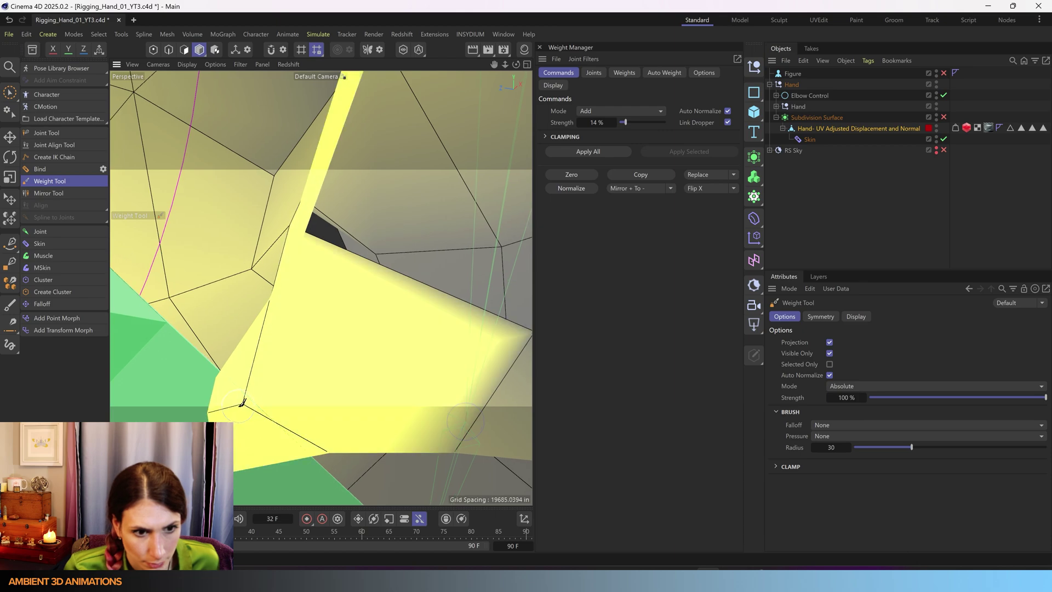
left_click_drag(282, 345, 305, 340, "alt")
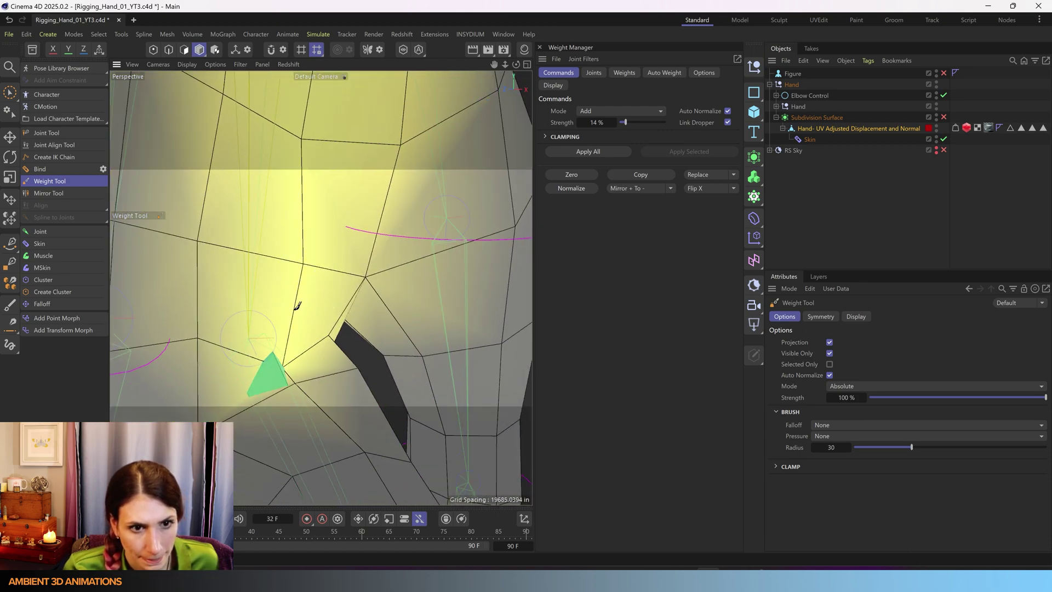
scroll(295, 303, "down", 5)
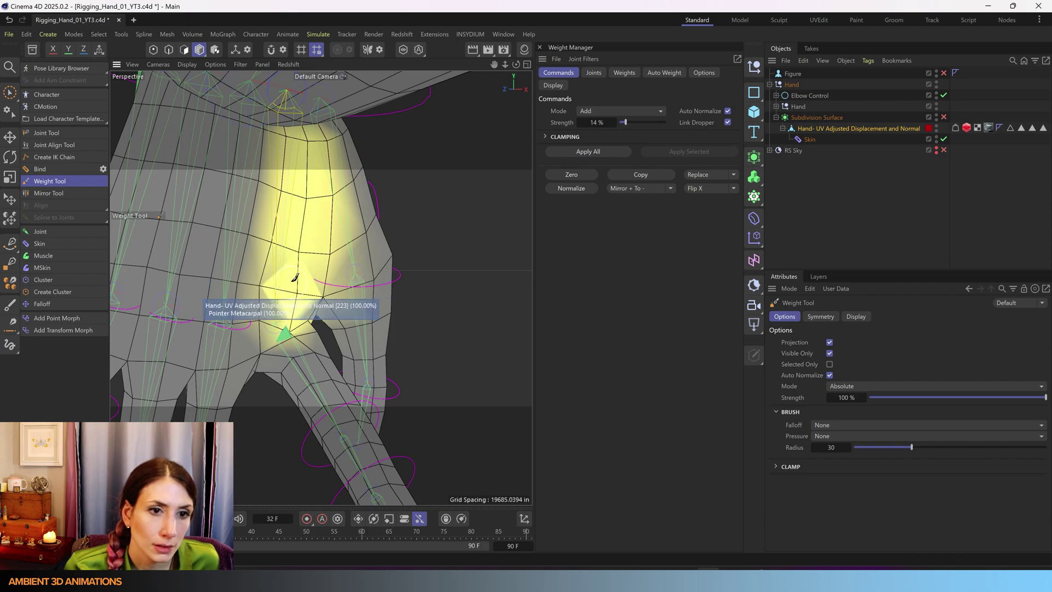
left_click_drag(295, 277, 263, 295, "alt")
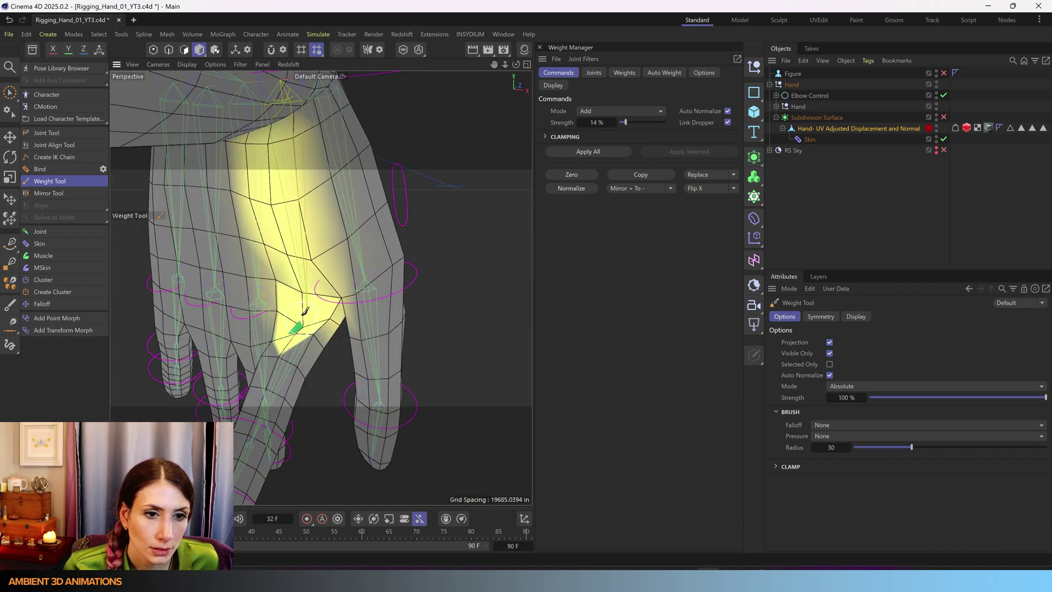
mouse_move(272, 349)
left_mouse_down("alt")
mouse_move(290, 342)
mouse_move(306, 356)
mouse_move(272, 366)
mouse_move(335, 360)
mouse_move(368, 329)
mouse_move(329, 324)
mouse_move(463, 319)
mouse_move(347, 308)
mouse_move(352, 356)
mouse_move(430, 355)
left_mouse_up("alt")
left_click(373, 331)
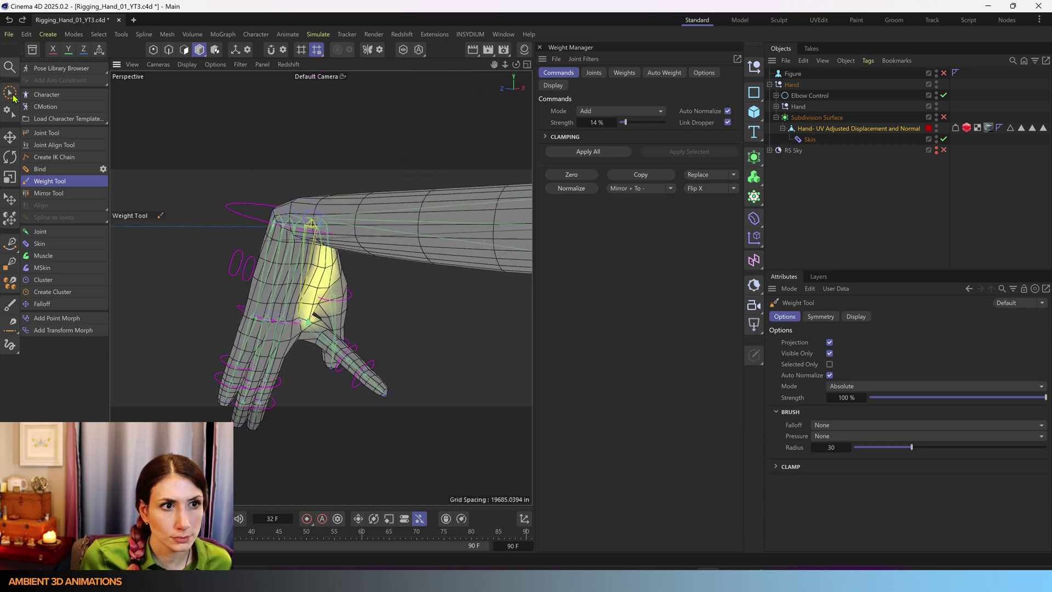
- Select the Middle Proximal Control and rotate it about 87° to bend the middle finger
left_click(11, 94)
mouse_move(290, 309)
left_mouse_down("alt")
mouse_move(356, 329)
mouse_move(476, 313)
mouse_move(425, 322)
mouse_move(224, 273)
left_mouse_up("alt")
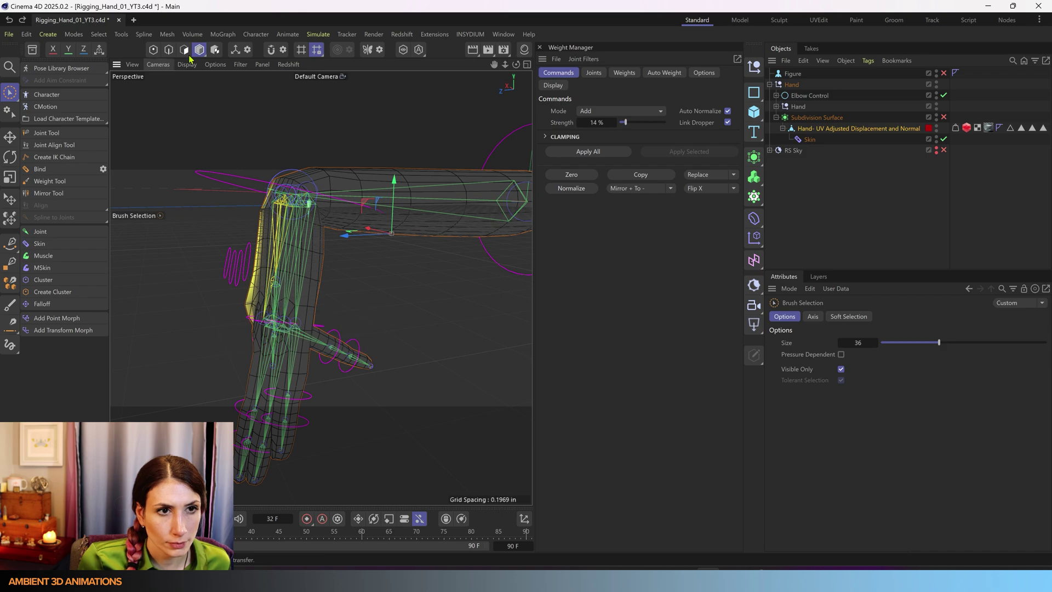
scroll(301, 305, "up", 10)
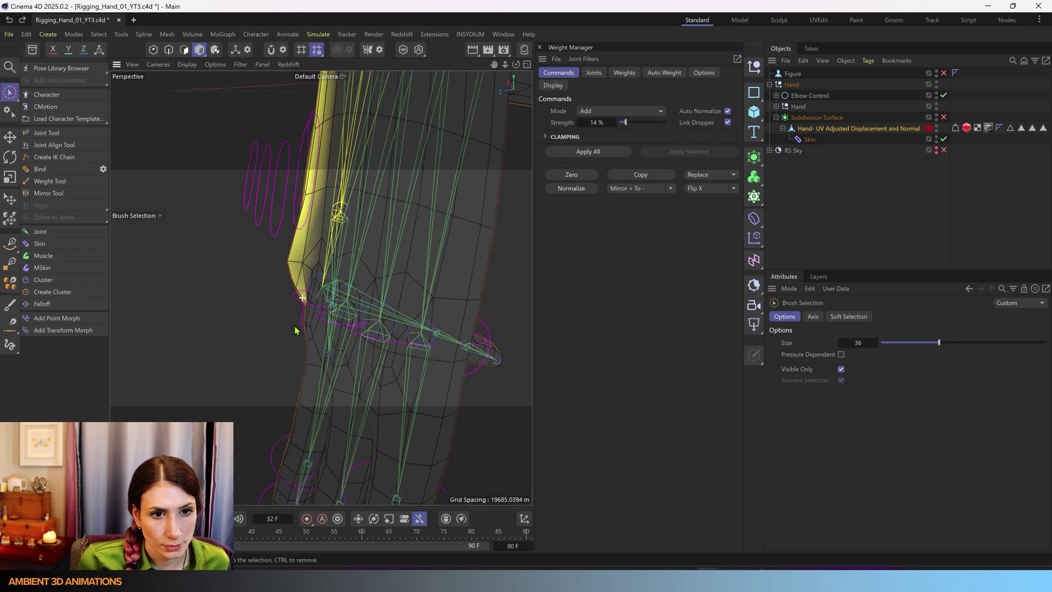
left_click(251, 275)
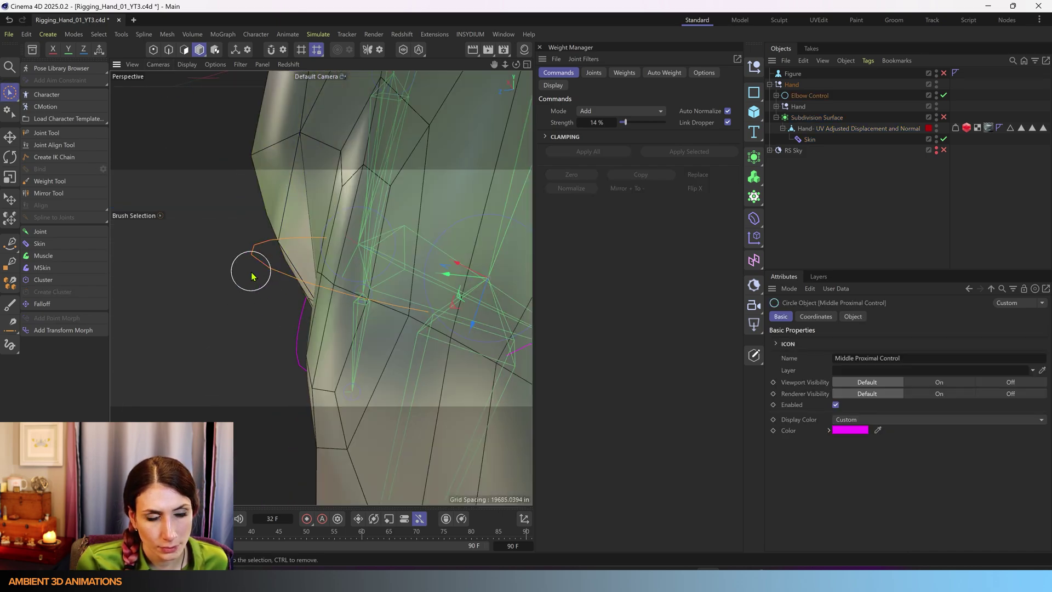
left_click_drag(252, 275, 291, 321, "alt")
key("r")
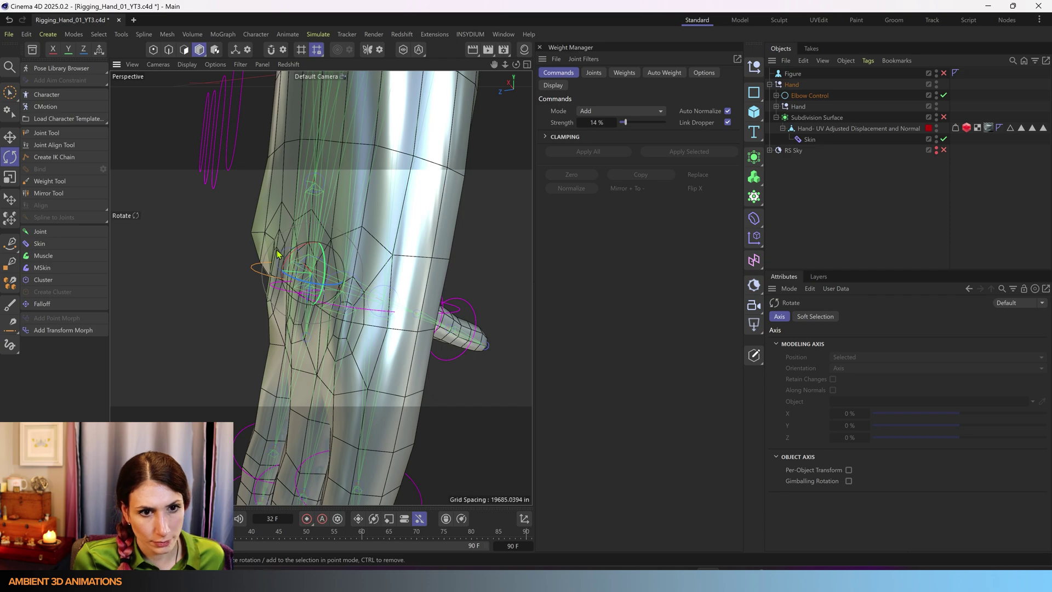
left_click_drag(301, 251, 267, 297)
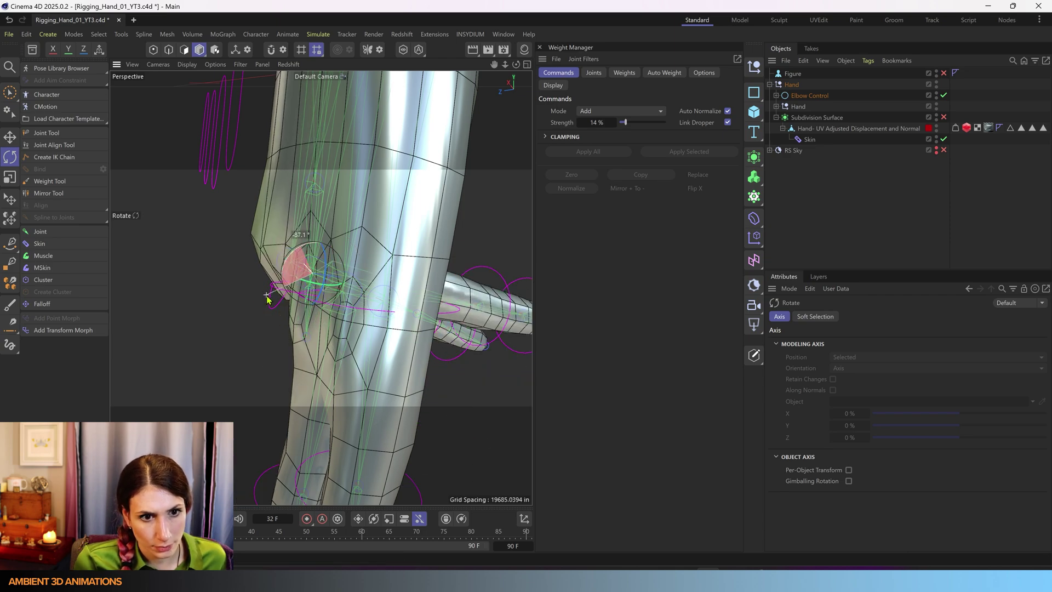
- Inspect the bent middle knuckle, activate the Weight Tool on the hand mesh and choose the Middle Metacarpal joint
left_click_drag(362, 331, 188, 338, "alt")
left_click_drag(258, 297, 135, 293, "alt")
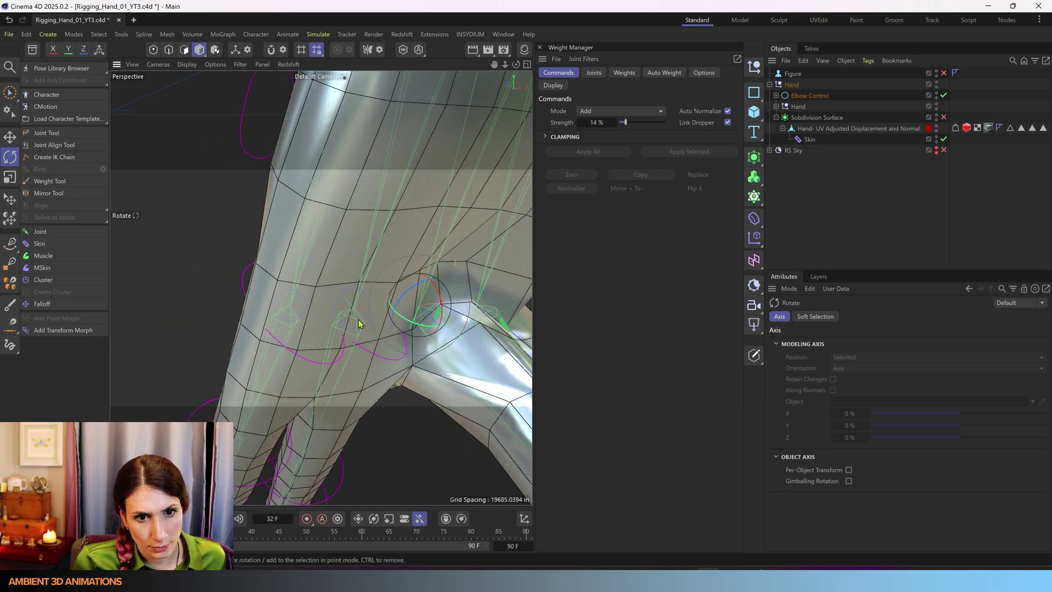
left_click_drag(321, 287, 156, 314, "alt")
scroll(315, 291, "down", 6)
scroll(310, 286, "up", 5)
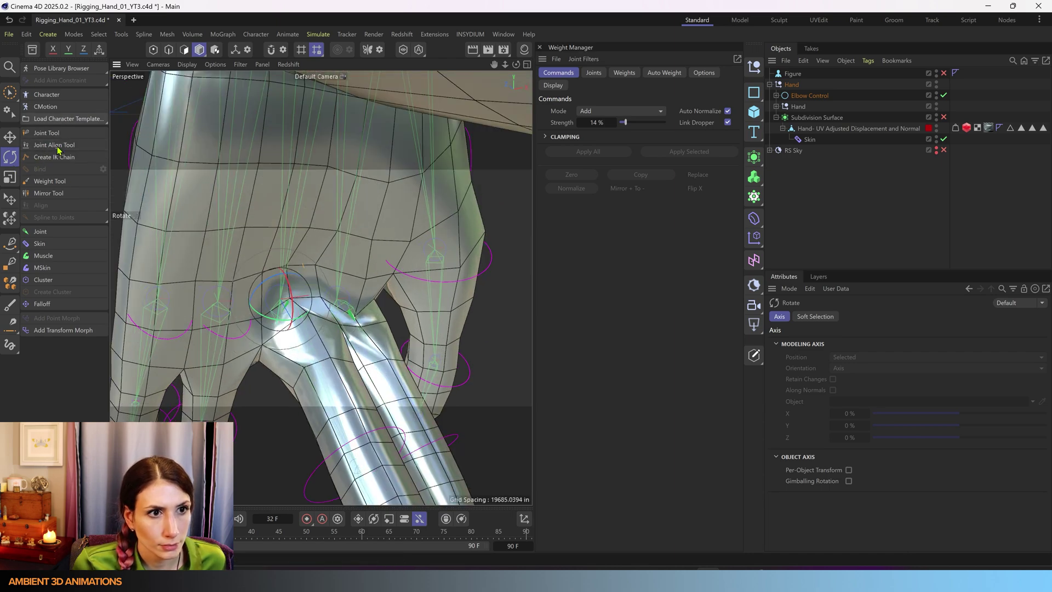
left_click(51, 181)
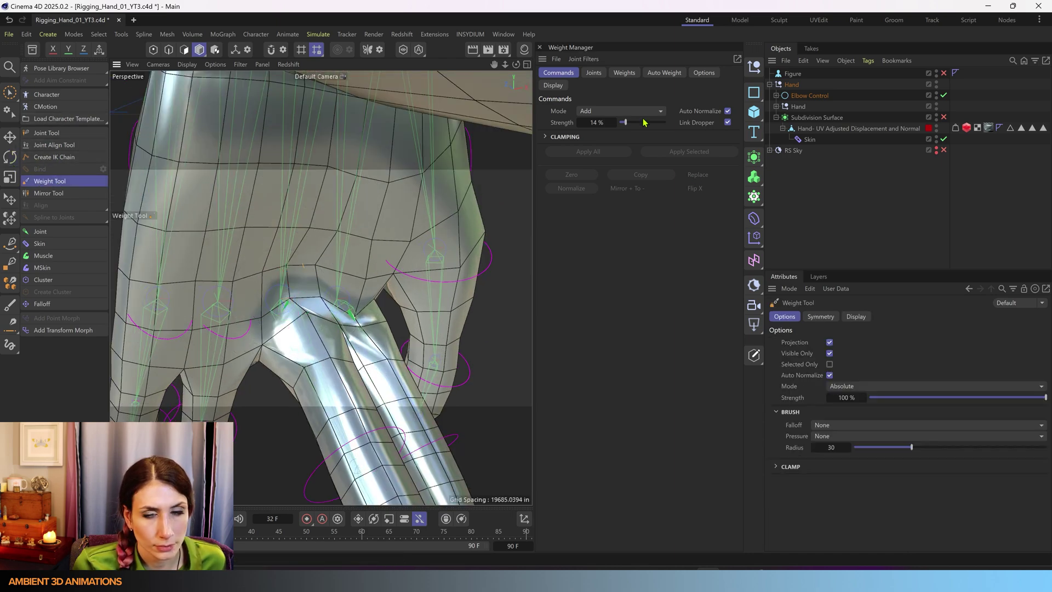
left_click(592, 73)
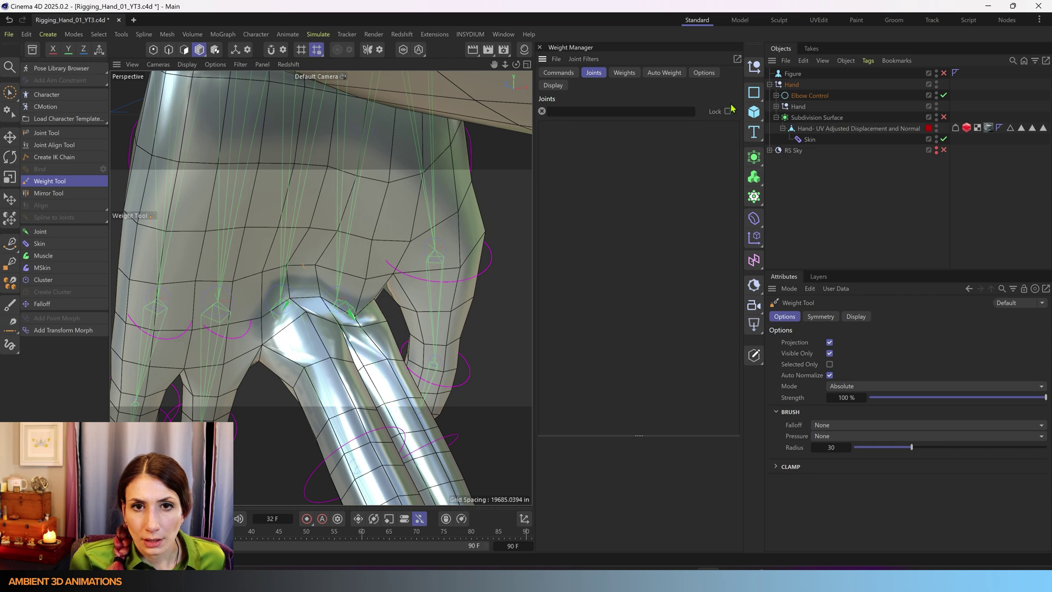
left_click(818, 130)
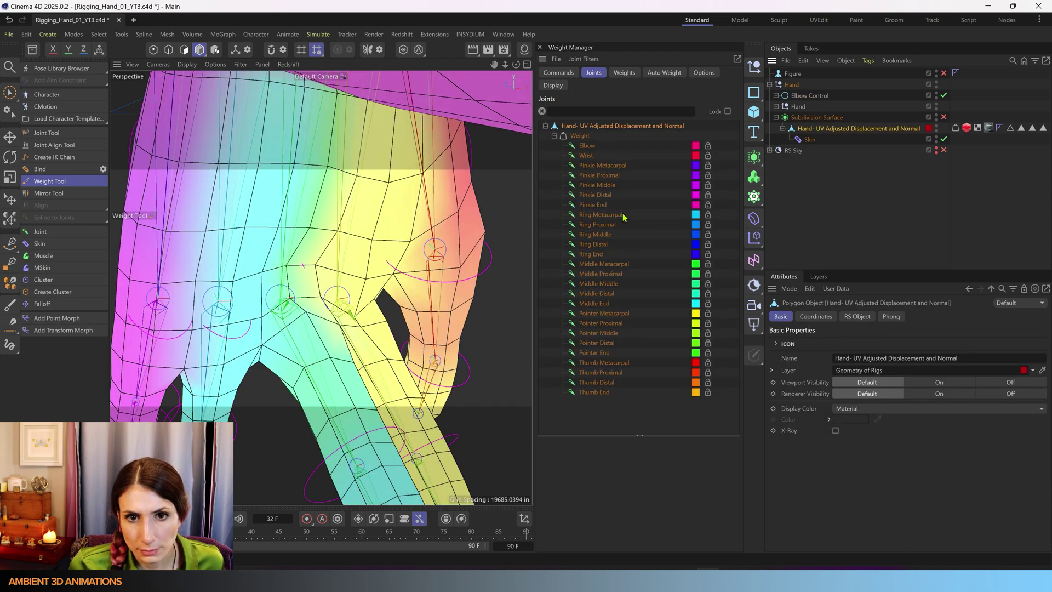
left_click(610, 266)
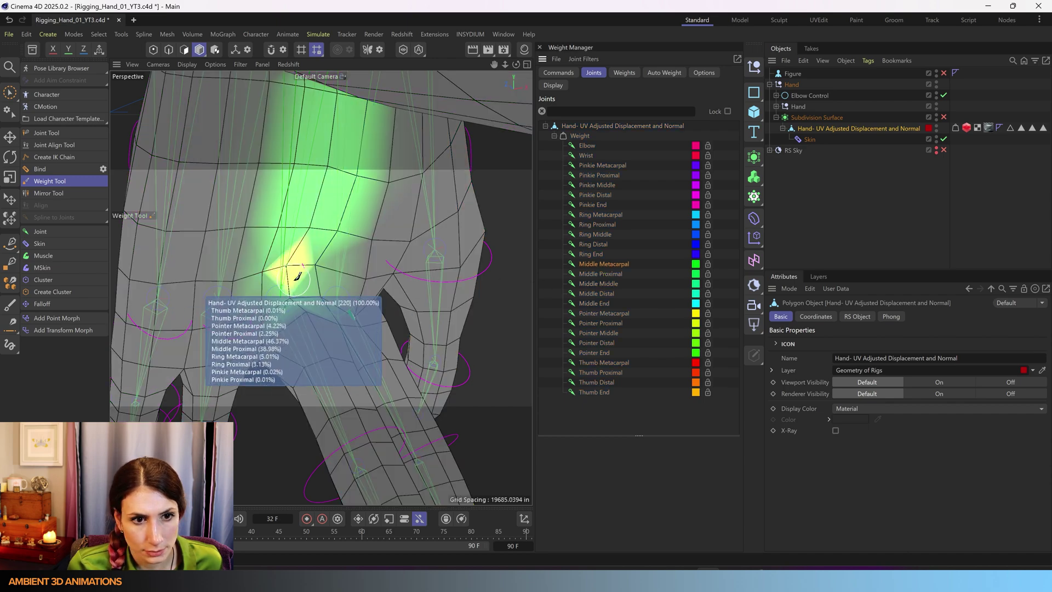
- Paint the Middle Metacarpal joint's weight onto the middle knuckle points in Absolute mode at 100% strength
scroll(296, 271, "up", 3)
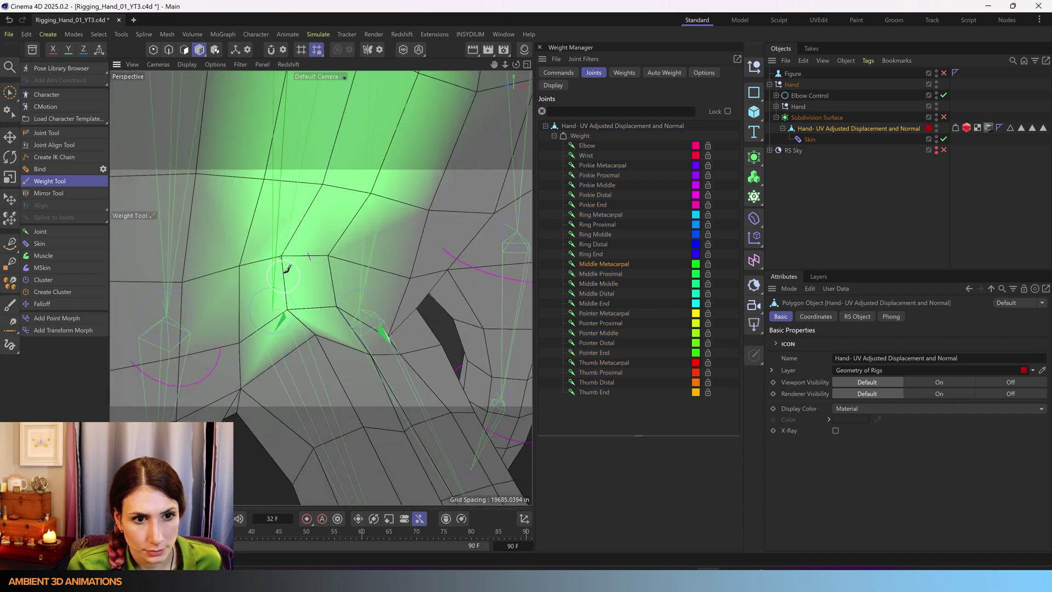
mouse_move(301, 274)
left_mouse_down("shift")
mouse_move(330, 324)
mouse_move(304, 342)
mouse_move(332, 307)
left_mouse_up("shift")
left_click_drag(321, 263, 272, 253)
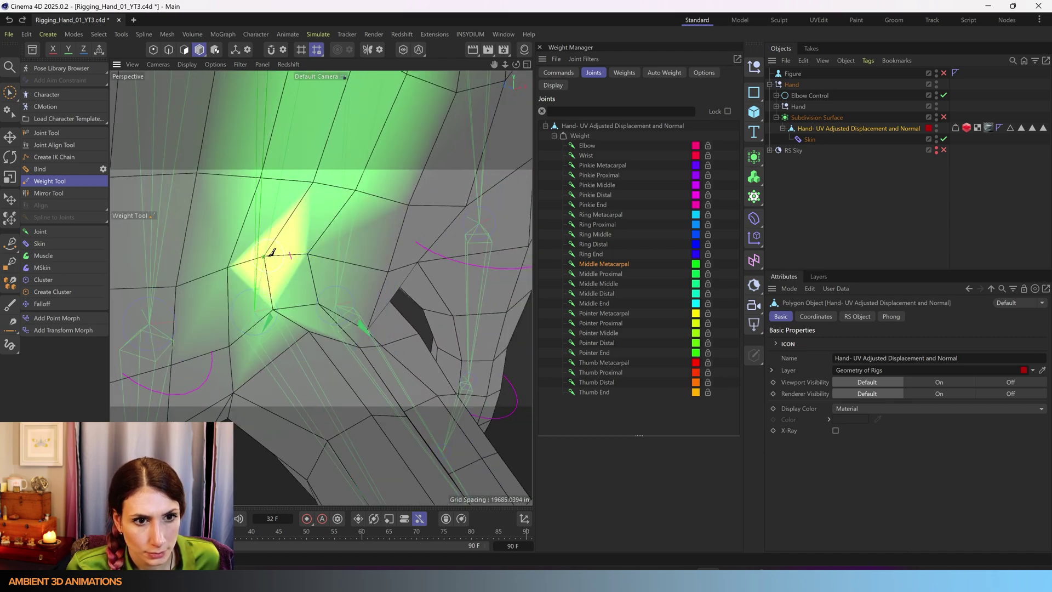
left_click(319, 174)
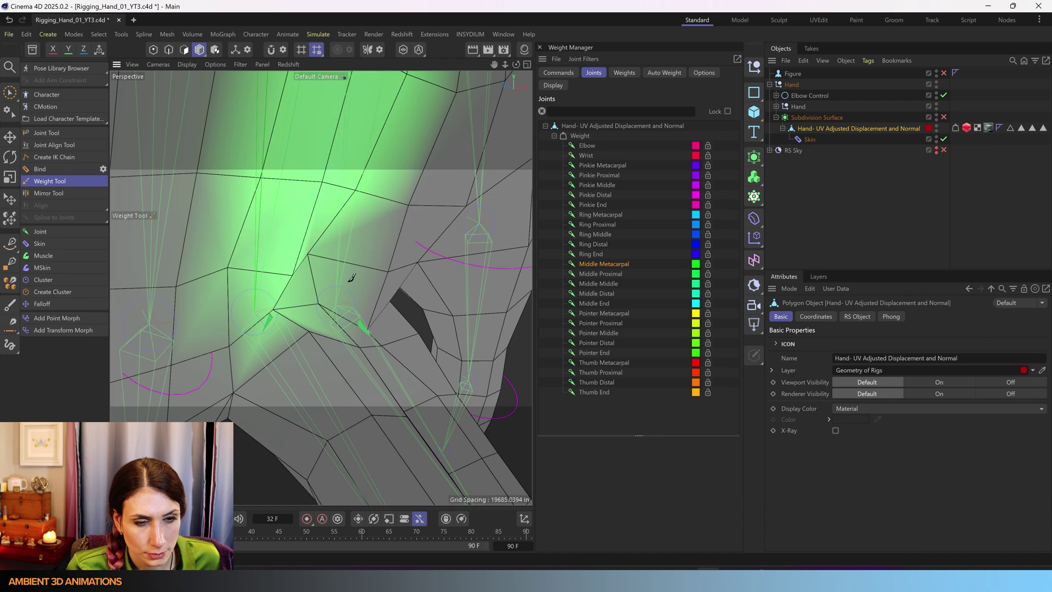
left_click_drag(292, 263, 240, 243, "alt")
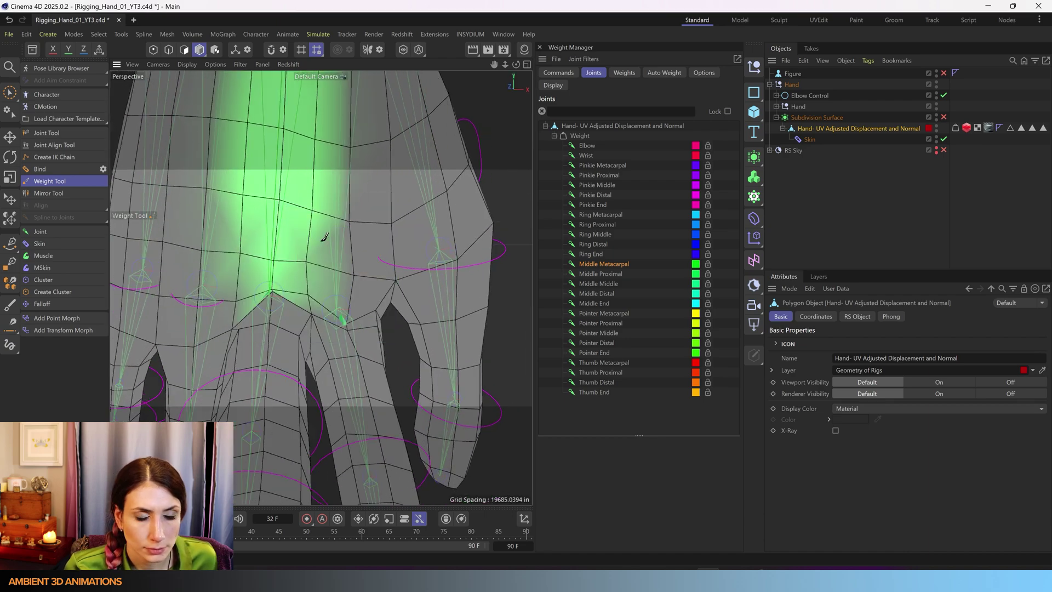
scroll(322, 238, "down", 5)
mouse_move(322, 237)
left_mouse_down("alt")
mouse_move(379, 236)
mouse_move(336, 254)
mouse_move(232, 250)
mouse_move(328, 213)
left_mouse_up("alt")
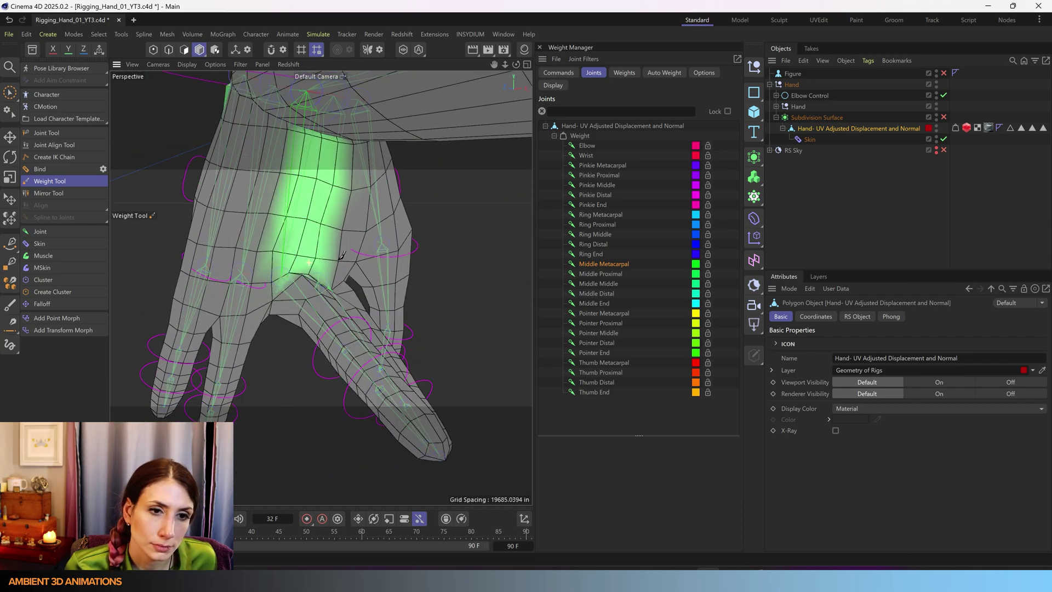
- Set the Weight Manager's command mode to Smooth, keeping the strength at 14%, and inspect the knuckles
left_click(558, 72)
left_click(619, 110)
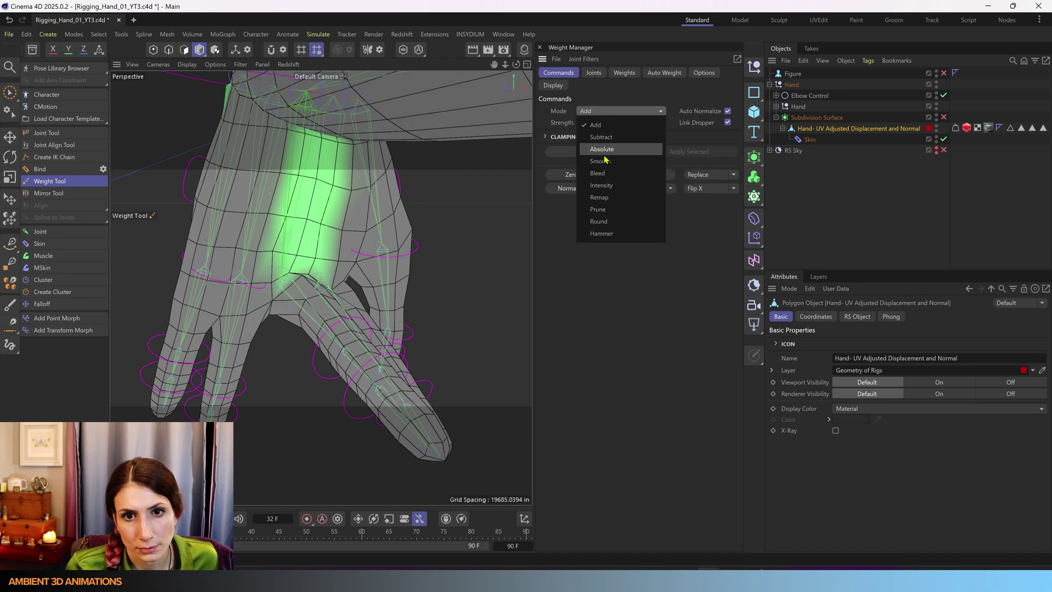
left_click(599, 160)
scroll(237, 281, "up", 5)
mouse_move(236, 280)
left_mouse_down("alt")
mouse_move(222, 296)
mouse_move(236, 306)
mouse_move(291, 327)
mouse_move(304, 321)
left_mouse_up("alt")
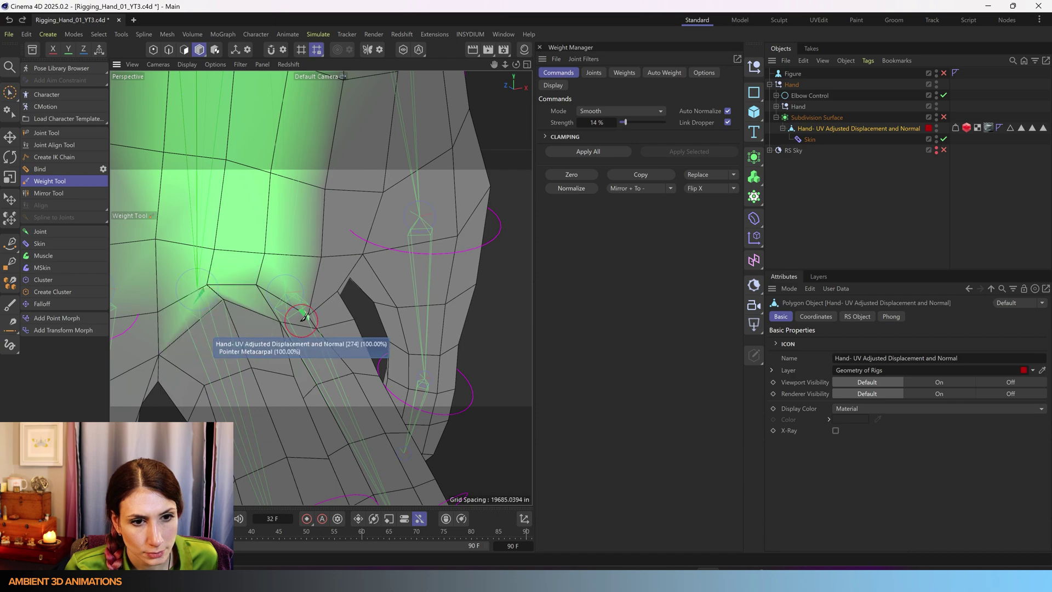
- With all joints chosen, switch the hand mesh to point mode with Brush Selection and undo the last change
left_click(9, 92)
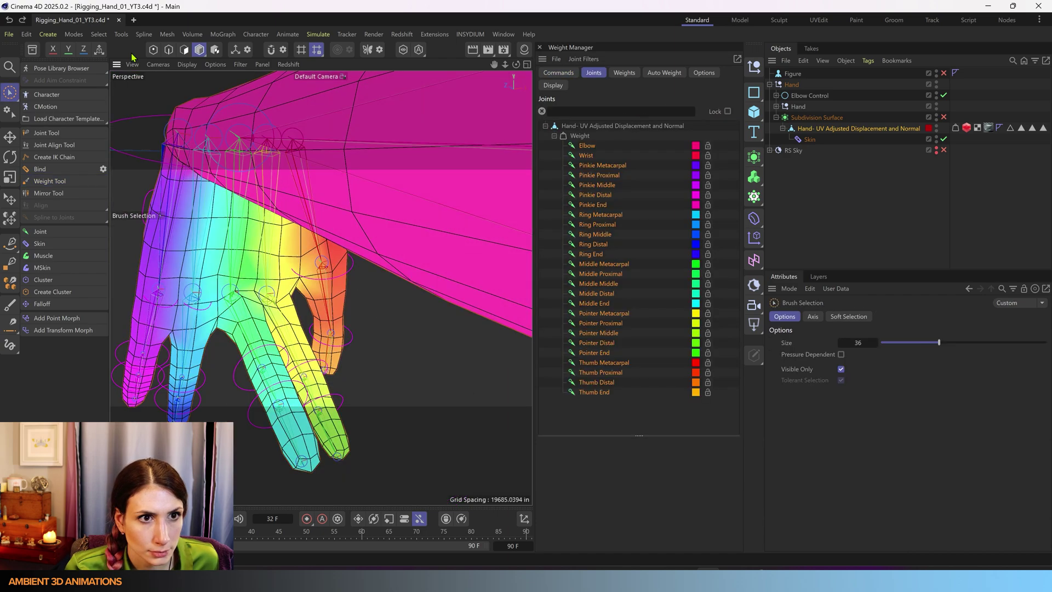
left_click(152, 50)
scroll(138, 222, "down", 5)
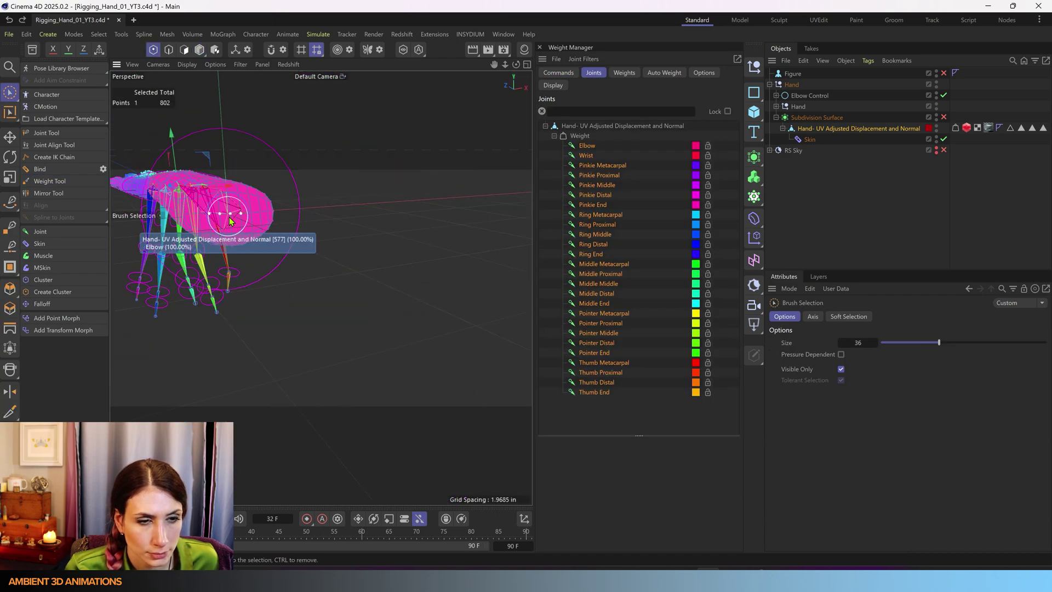
left_click_drag(228, 211, 217, 159, "alt")
middle_click_drag(216, 159, 244, 247, "alt")
left_click_drag(242, 247, 121, 273, "alt")
scroll(214, 183, "up", 5)
middle_click_drag(214, 183, 352, 182, "alt")
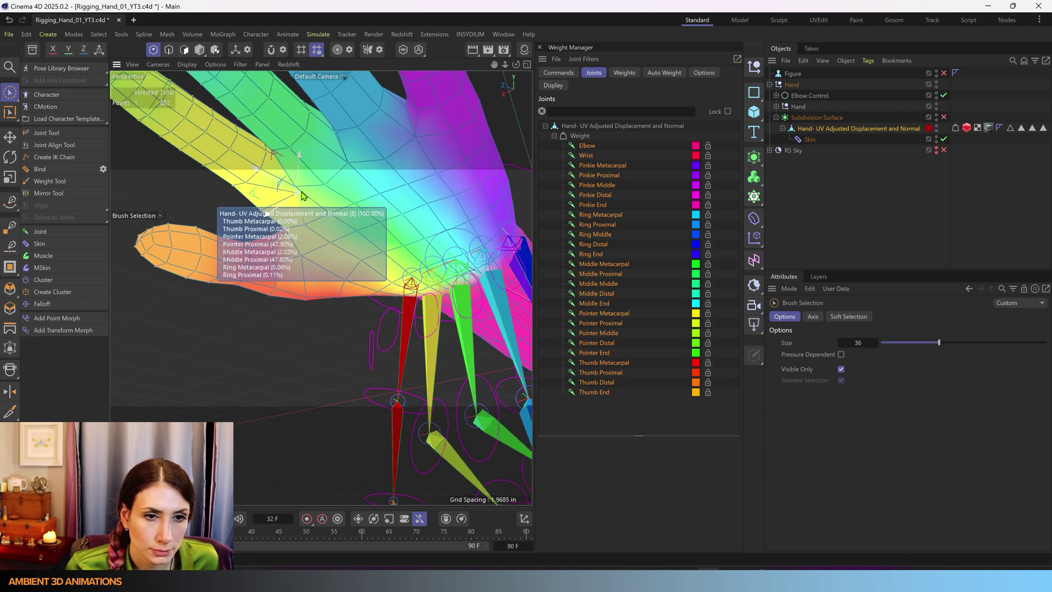
key("ctrl+z")
- Pick points around the finger bases on the hand mesh with Brush Selection and show the Weight Manager's Smooth command settings
left_click_drag(6, 102, 48, 109)
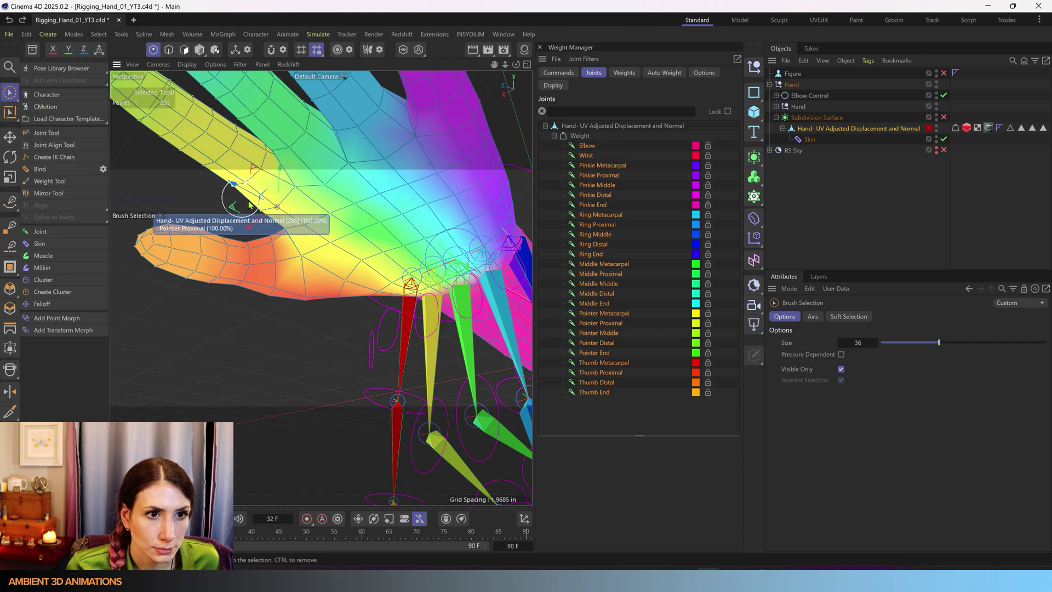
left_click(304, 193, "shift")
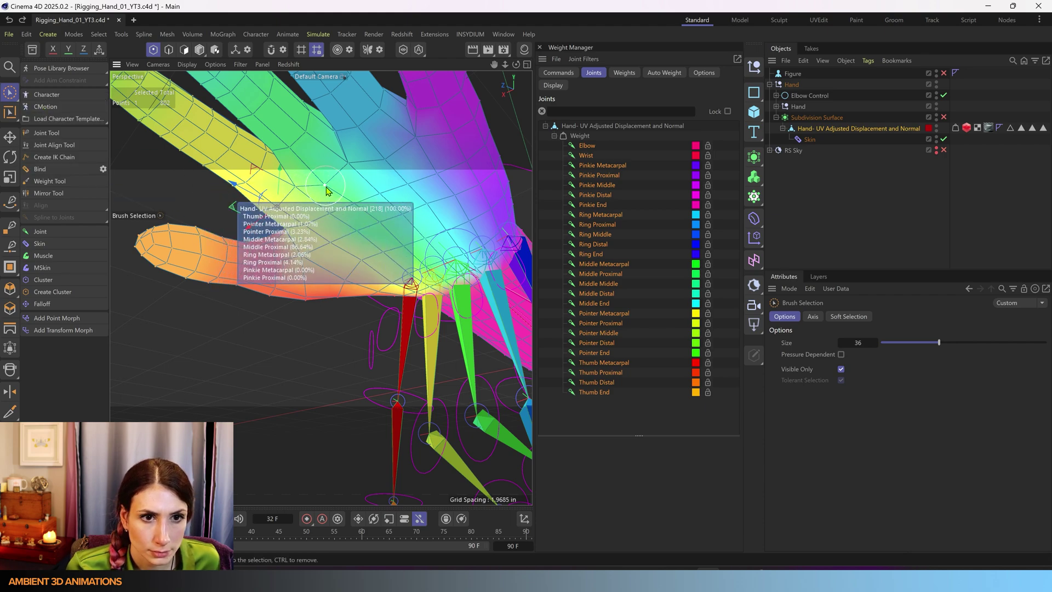
left_click(325, 185, "shift")
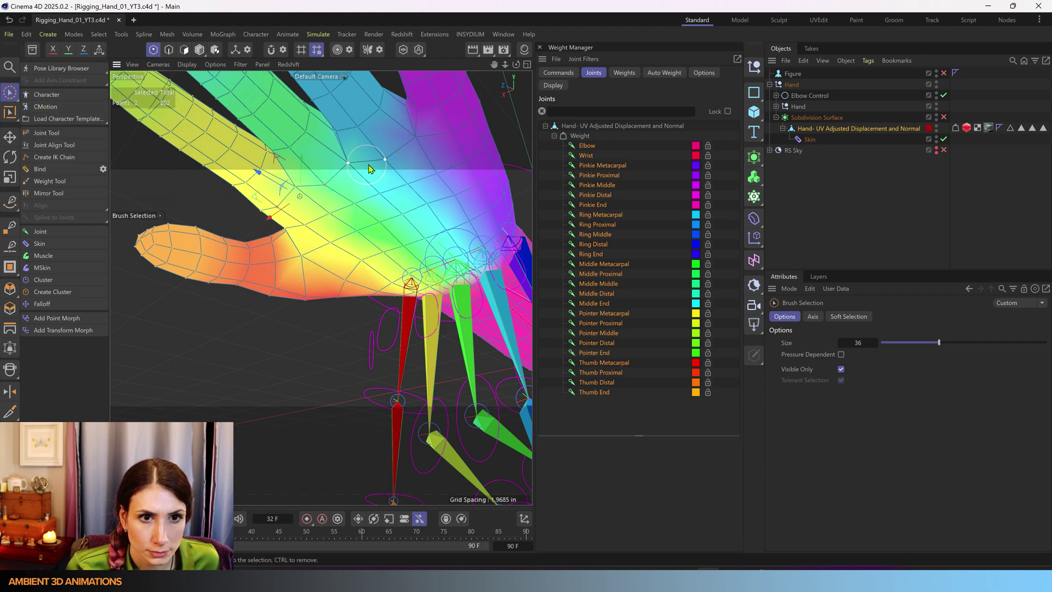
left_click(449, 131, "shift")
left_click(435, 126, "shift")
left_click(359, 128, "shift")
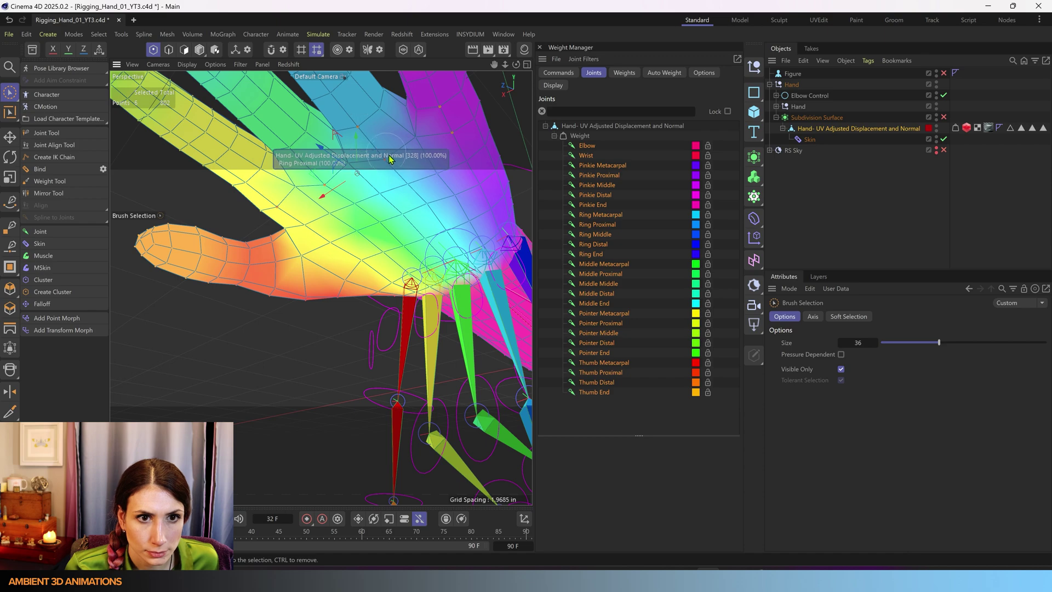
left_click(290, 148, "shift")
left_click(323, 183, "shift")
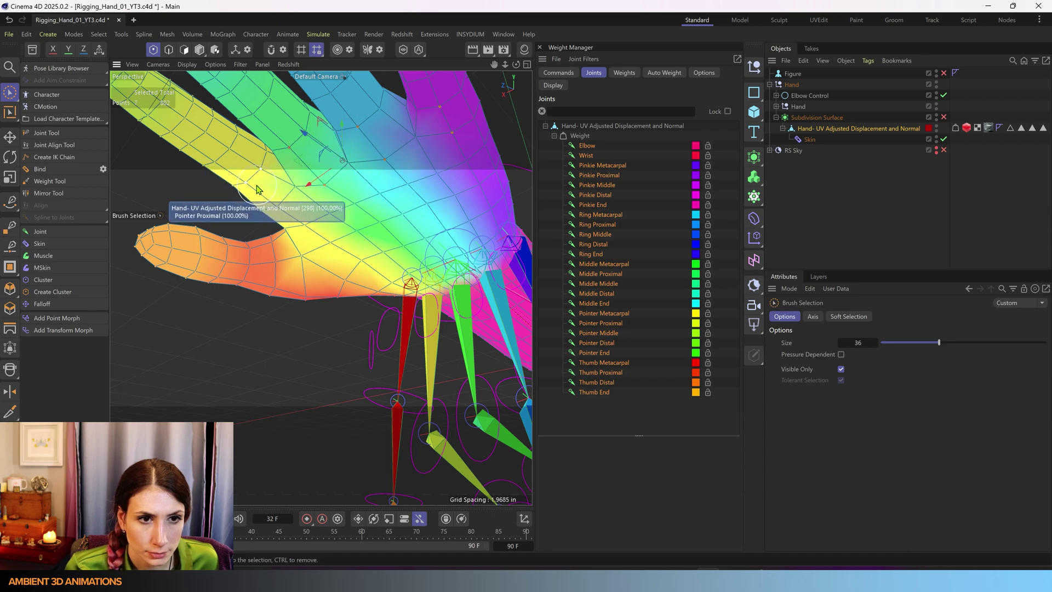
scroll(252, 186, "up", 4)
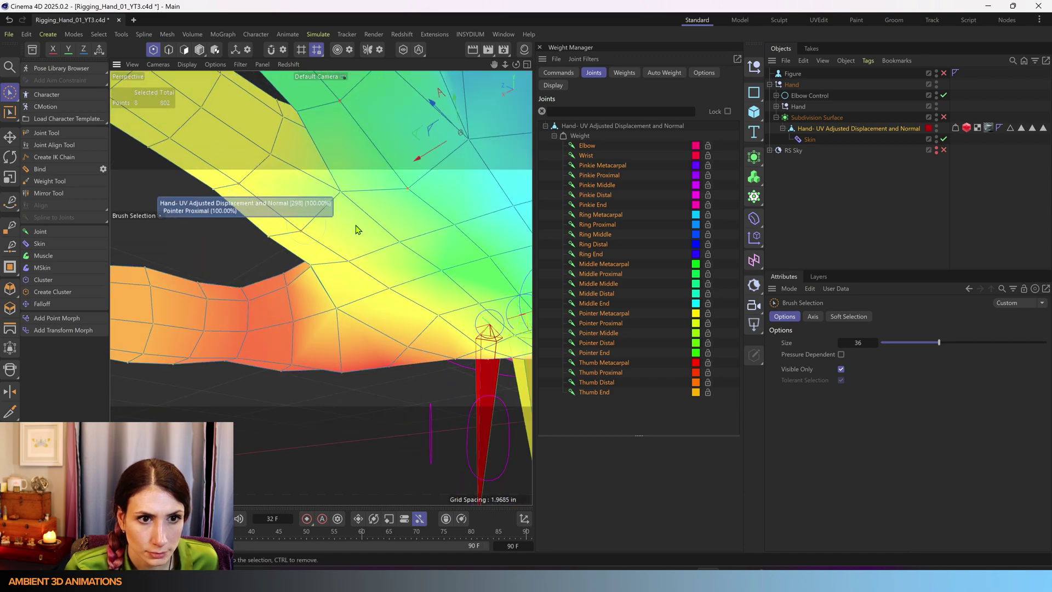
left_click(558, 72)
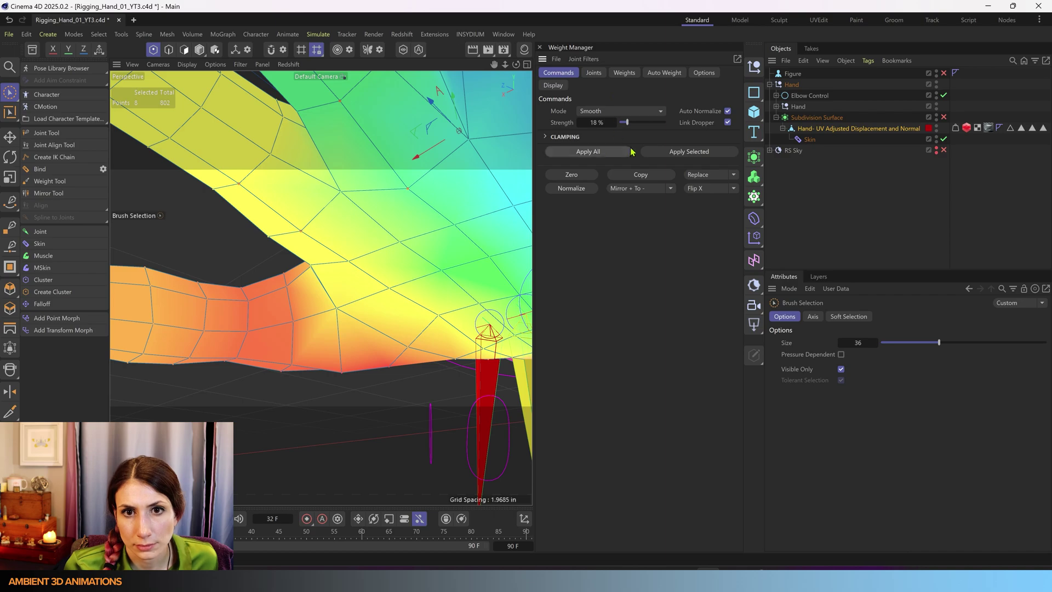
- Add the Pointer Proximal joint to the selection in model mode, return to point mode and show the joint list
left_click(199, 50)
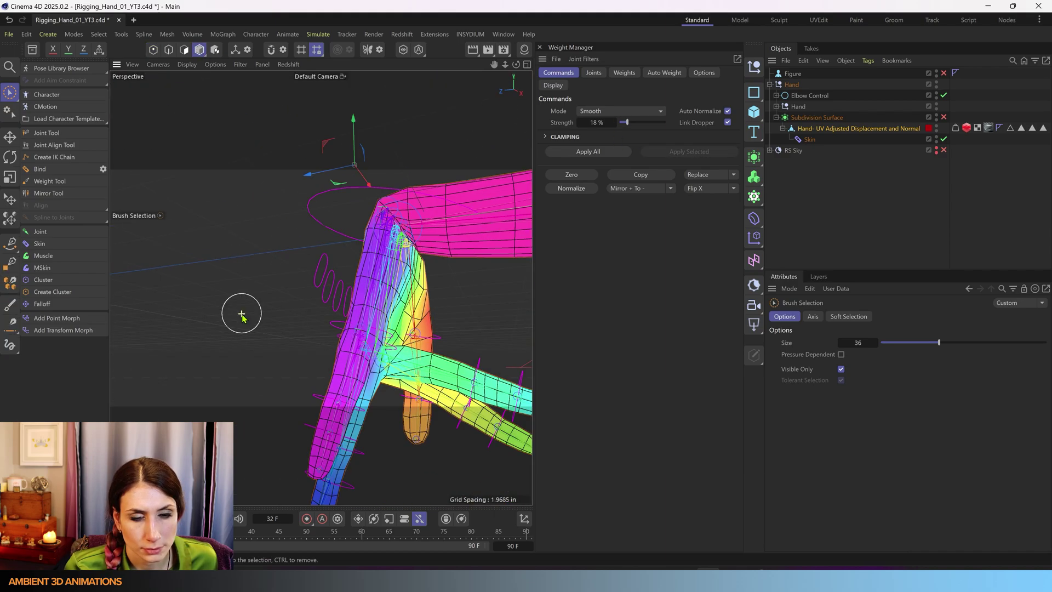
left_click_drag(242, 314, 88, 353, "alt")
scroll(242, 334, "up", 5)
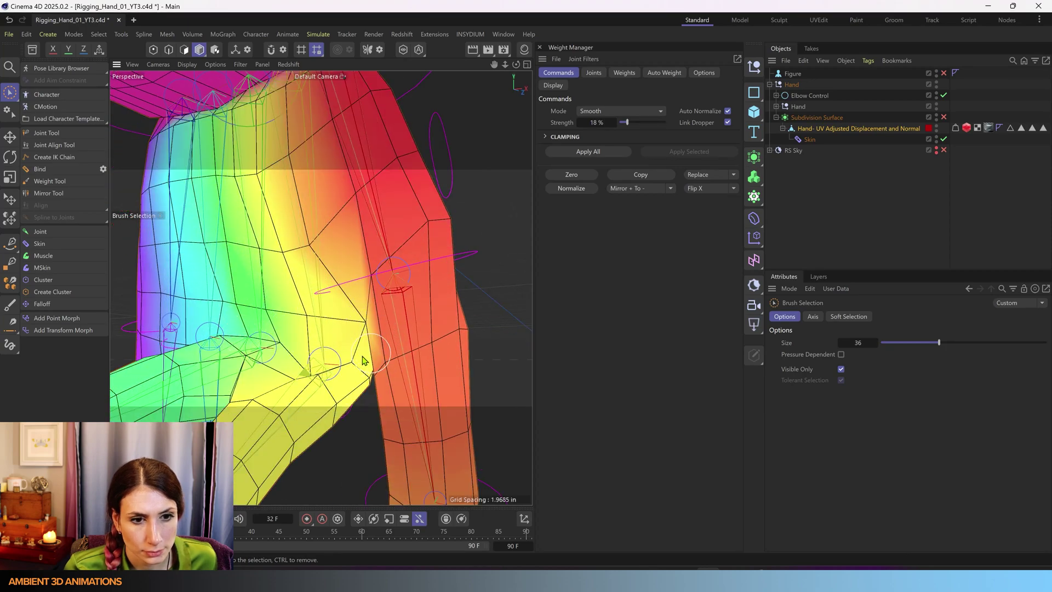
left_click(322, 362, "ctrl+shift")
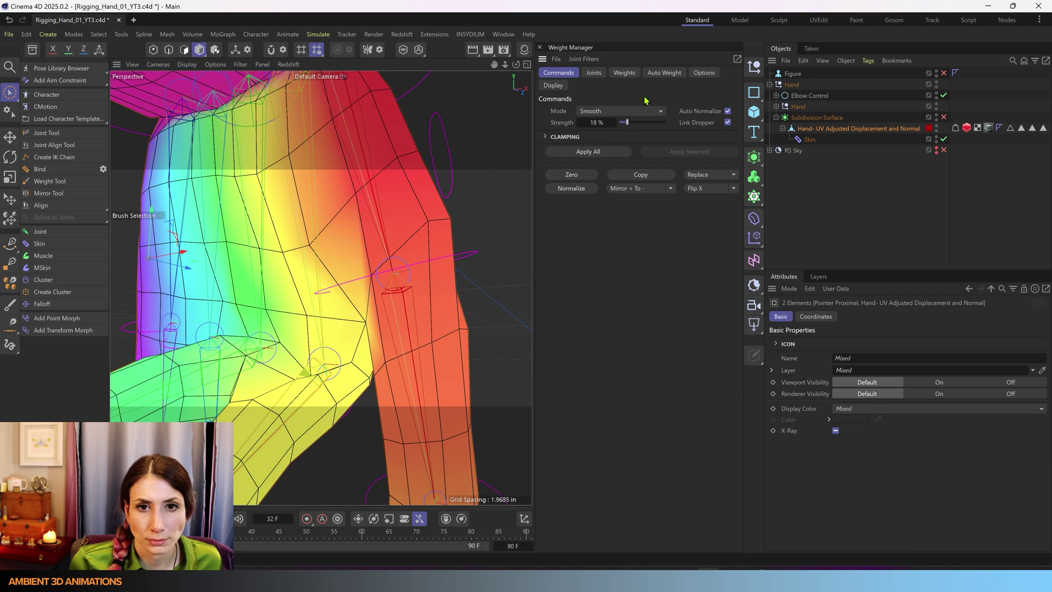
left_click(153, 51)
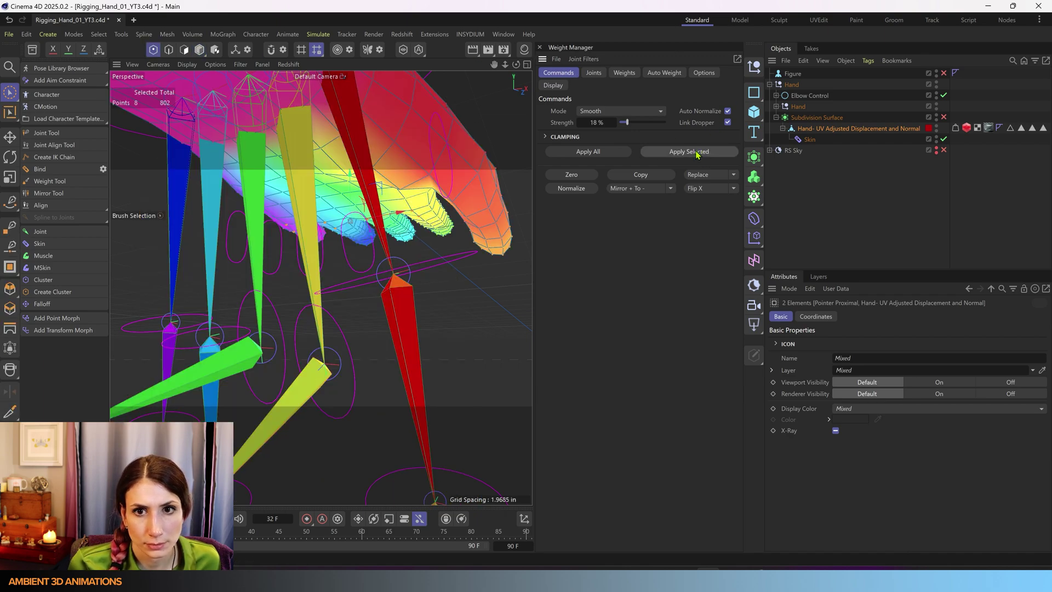
left_click(594, 73)
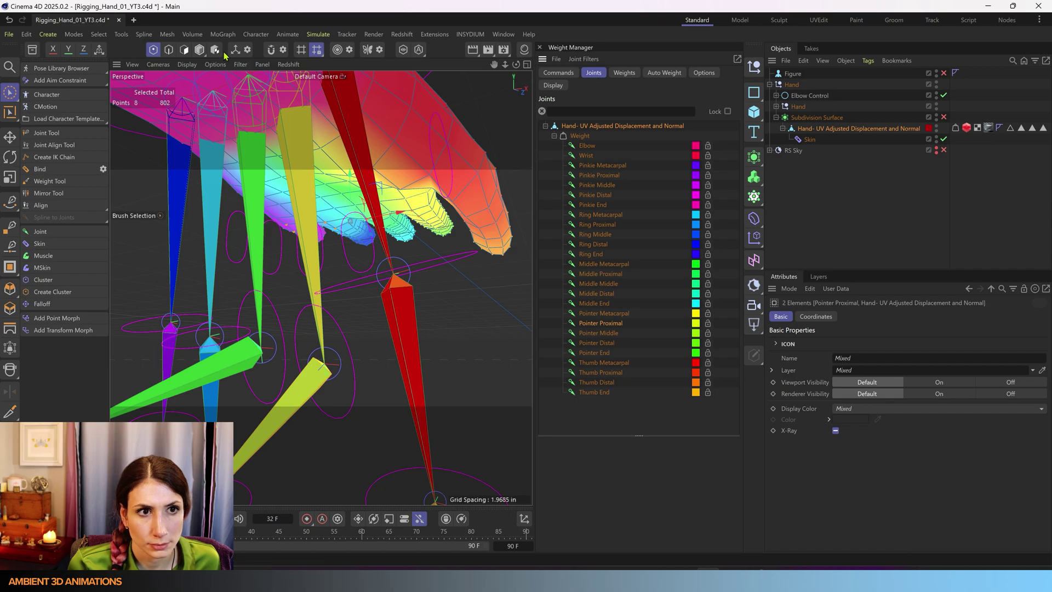
- Return to model mode and examine the weight blending around the bent knuckles from several angles
left_click(199, 51)
left_click_drag(337, 299, 447, 321, "alt")
scroll(312, 349, "down", 4)
middle_click_drag(262, 337, 426, 300, "alt")
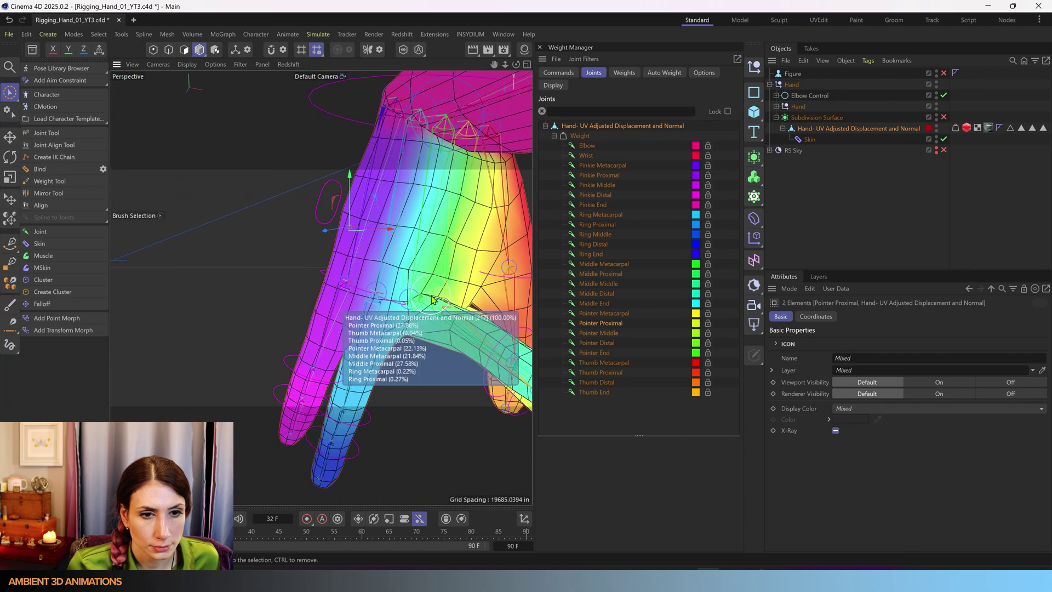
scroll(426, 311, "down", 3)
left_click_drag(426, 312, 399, 321, "alt")
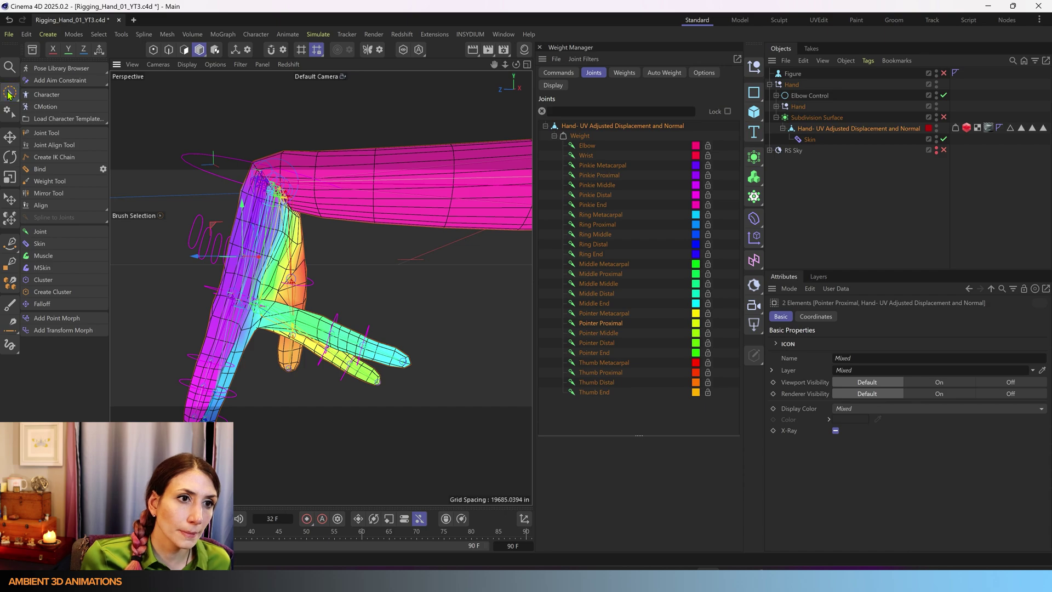
- Select the Ring Proximal Control and rotate it to test how the ring knuckle bends
left_click(9, 94)
left_click(198, 142)
left_click_drag(198, 146, 423, 286, "alt")
scroll(291, 239, "up", 10)
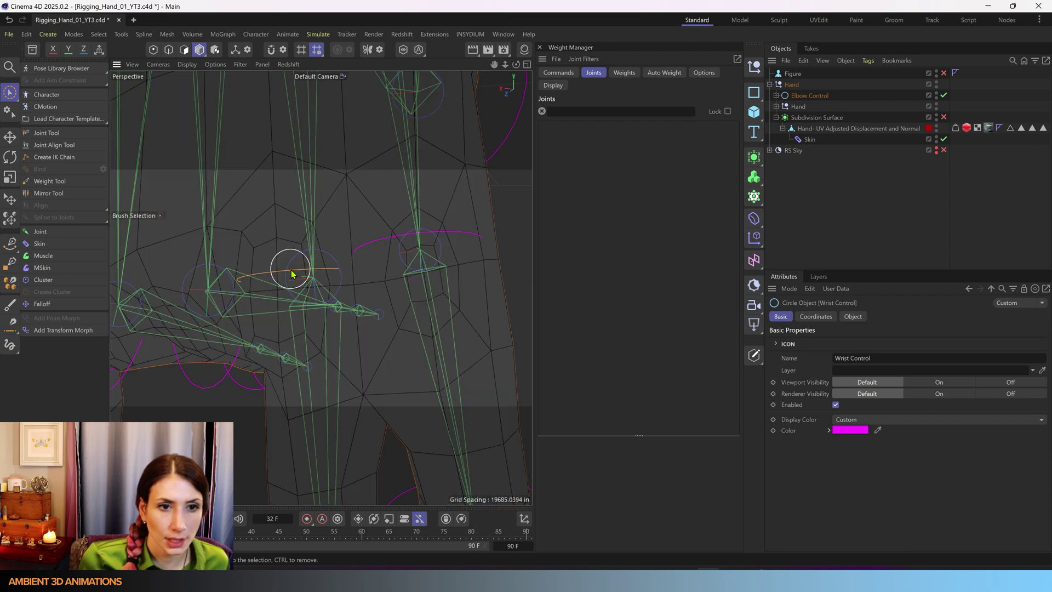
left_click(291, 272)
left_click(302, 223, "ctrl")
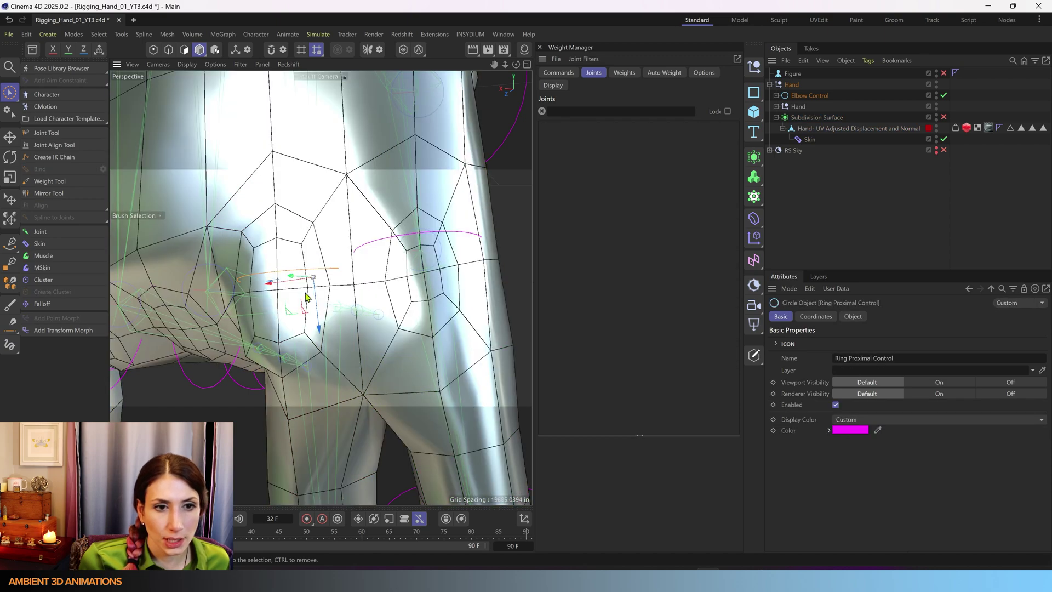
scroll(305, 296, "down", 3)
key("r")
scroll(292, 299, "down", 4)
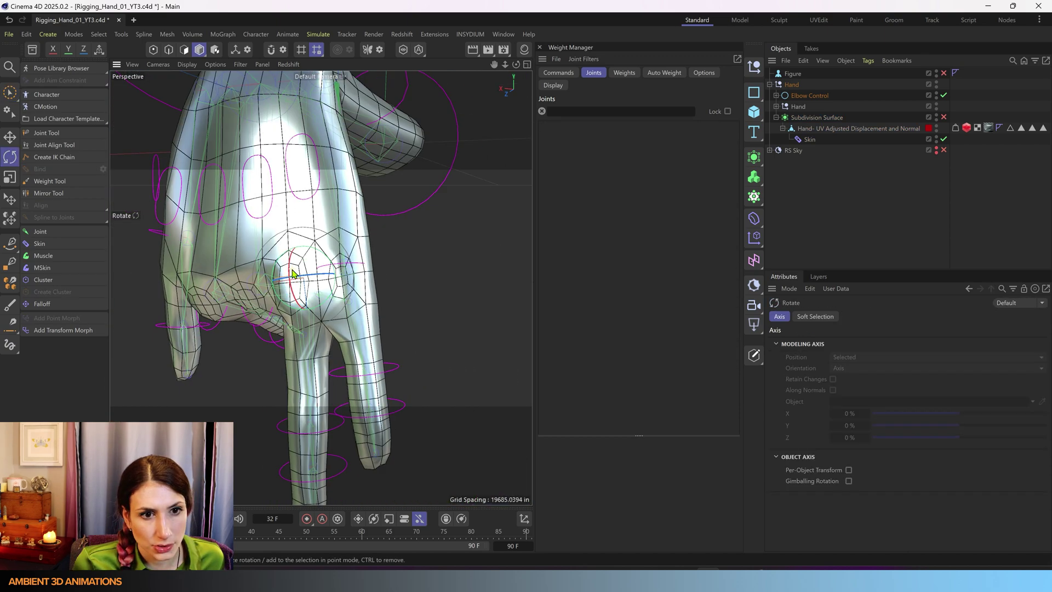
left_click_drag(290, 267, 185, 305)
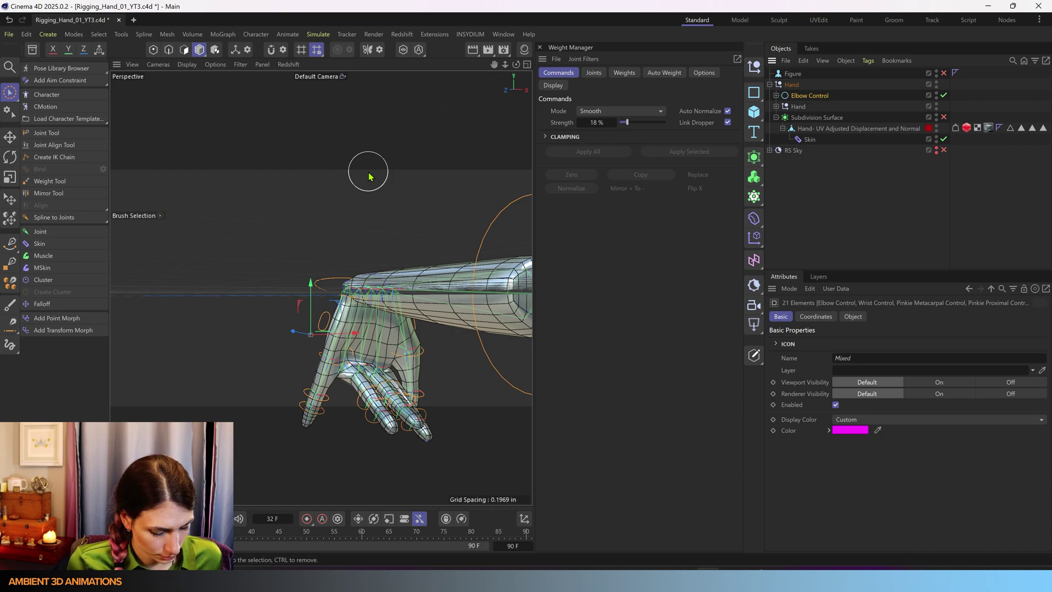
- Apply Reset Transform (Reset PSR) to all the selected controllers and inspect the hand and forearm
key("shift+c")
left_click(412, 201)
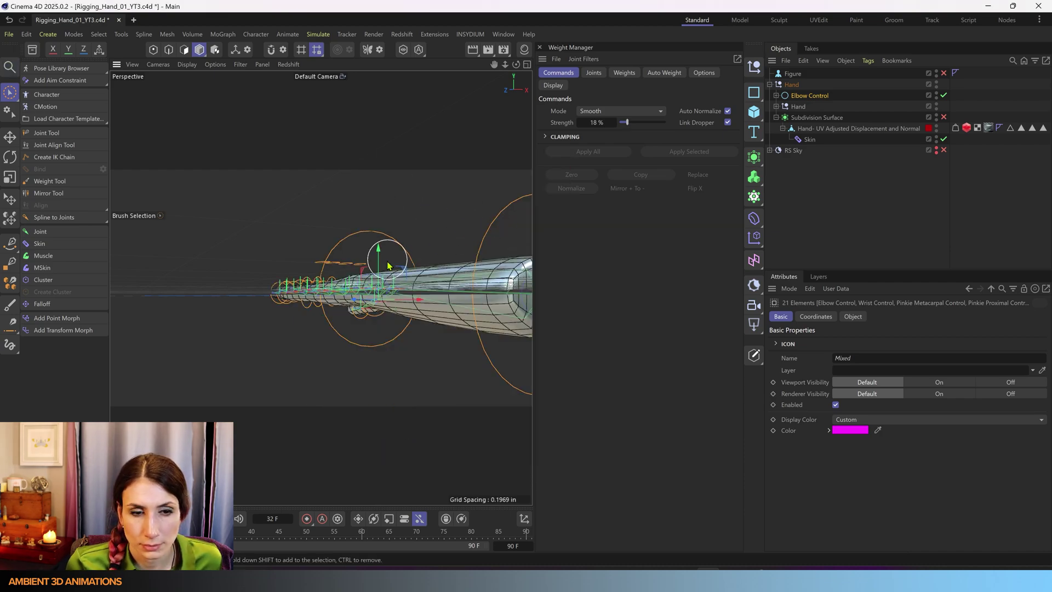
scroll(387, 262, "down", 3)
left_click_drag(387, 263, 275, 320, "alt")
left_click_drag(415, 292, 266, 315, "alt")
scroll(373, 271, "up", 3)
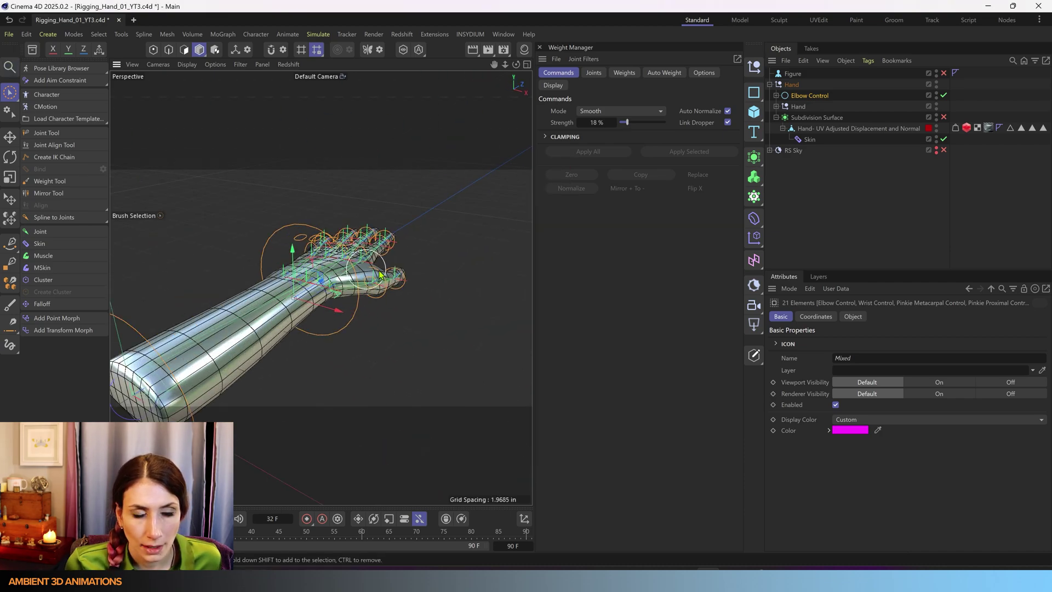
left_click_drag(380, 274, 317, 275, "alt")
- Add the Reset Transform (Reset PSR) command to the main toolbar, close the Commander and view the hand
key("shift+c")
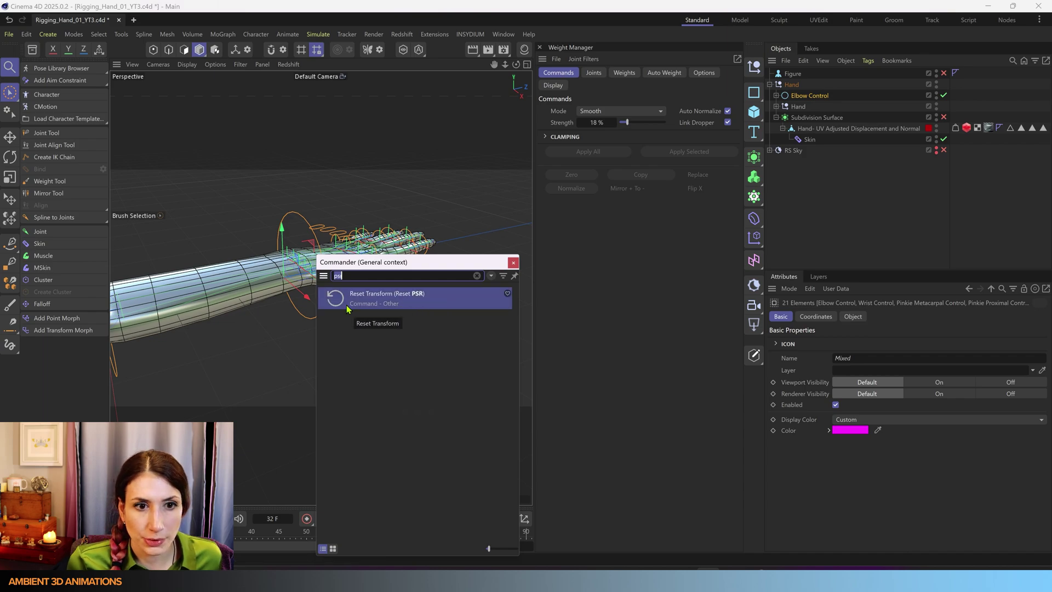
left_click_drag(510, 135, 461, 53)
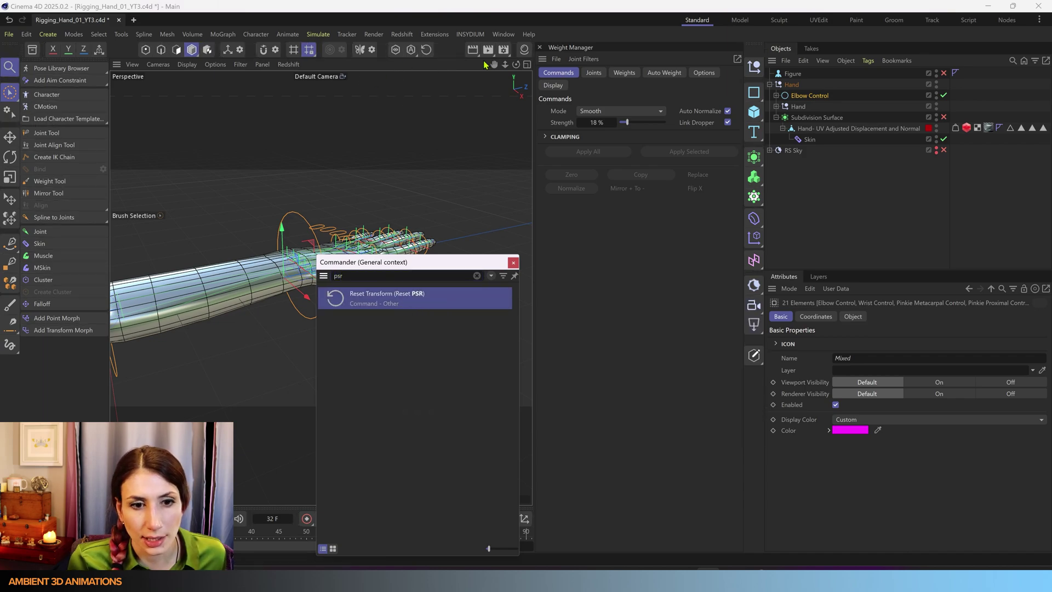
left_click(514, 262)
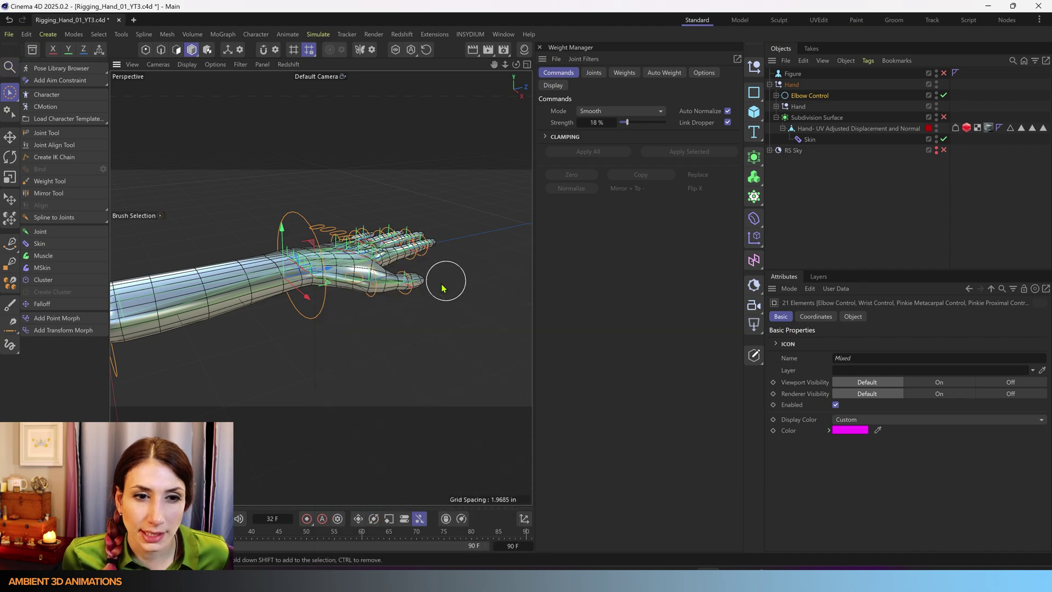
left_click_drag(364, 324, 210, 346, "alt")
scroll(360, 302, "up", 2)
scroll(360, 303, "down", 2)
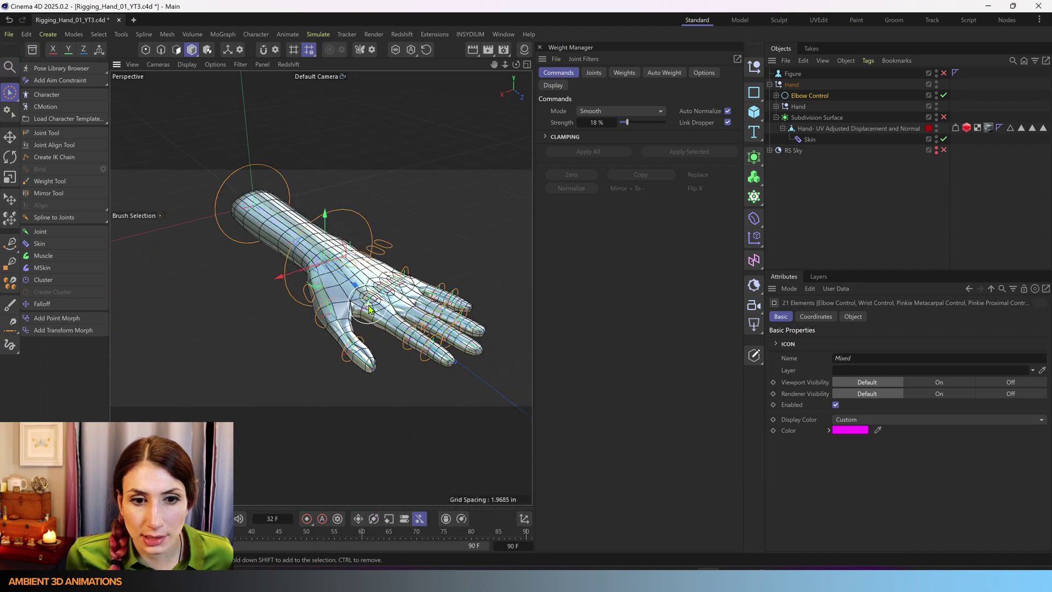
mouse_move(378, 315)
middle_mouse_down("alt")
mouse_move(328, 305)
mouse_move(321, 282)
mouse_move(376, 311)
middle_mouse_up("alt")
scroll(320, 287, "down", 3)
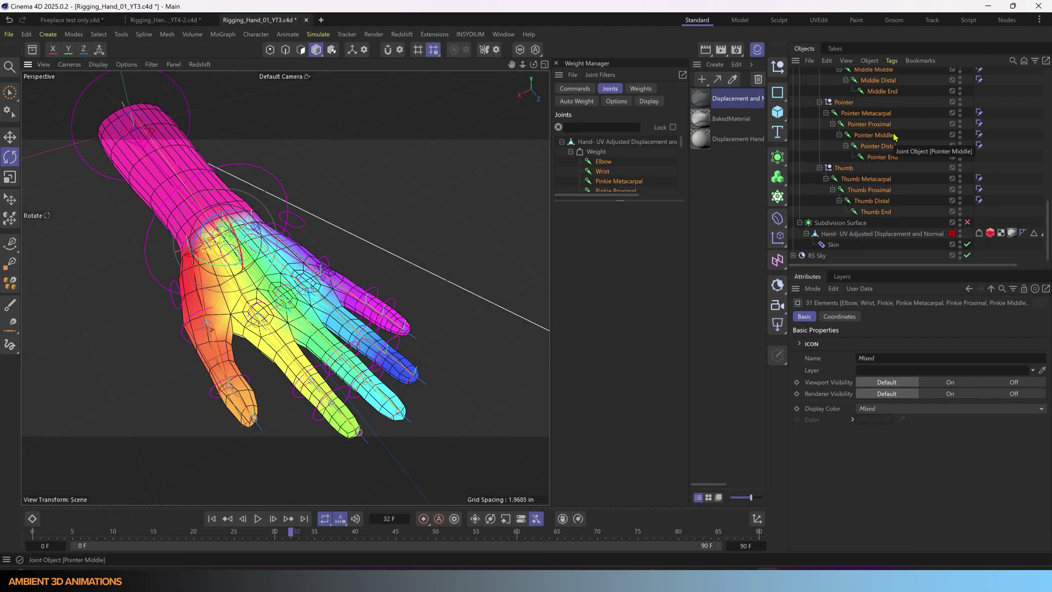
- Select the Elbow Control with all its children and freeze all their transform coordinates
scroll(924, 216, "up", 12)
left_click(823, 88)
right_click(823, 97)
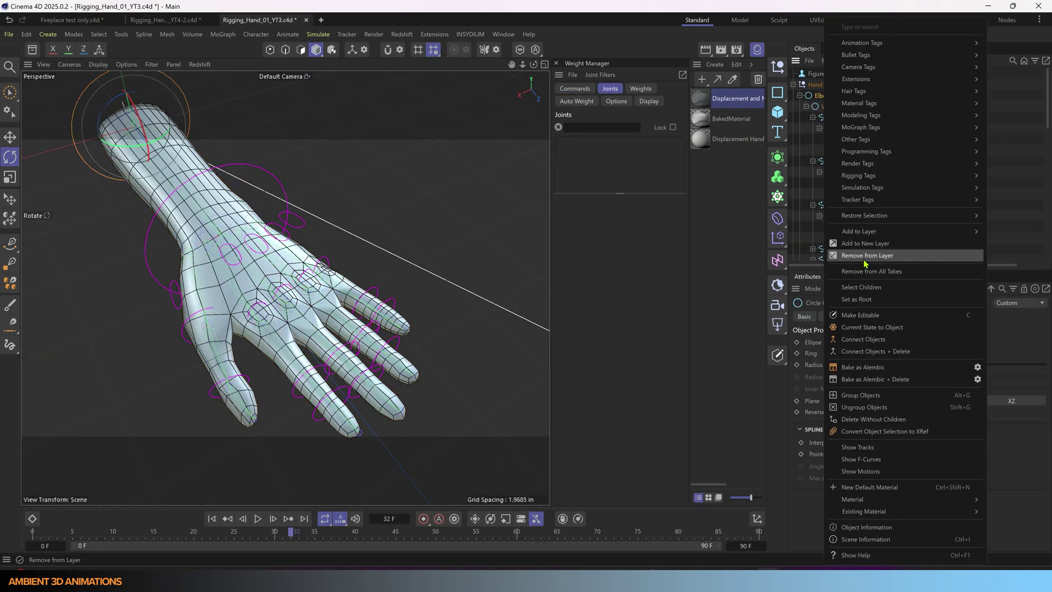
left_click(861, 287)
left_click(840, 316)
left_click(827, 444)
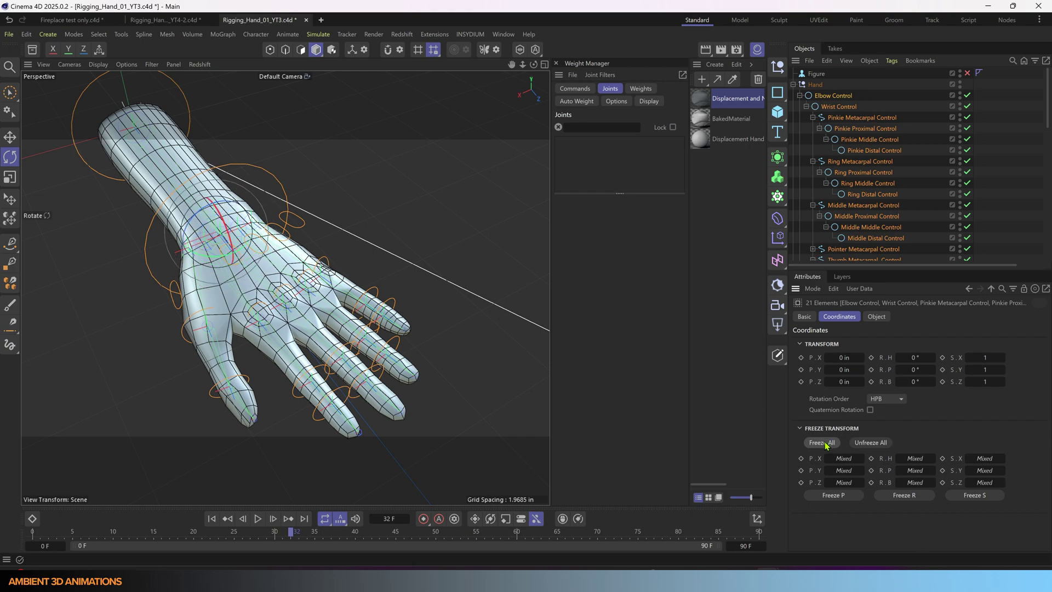
- Select the Elbow joint with all its children and freeze all their transform coordinates
scroll(887, 190, "down", 9)
scroll(876, 176, "up", 2)
left_click(826, 108)
right_click(825, 109)
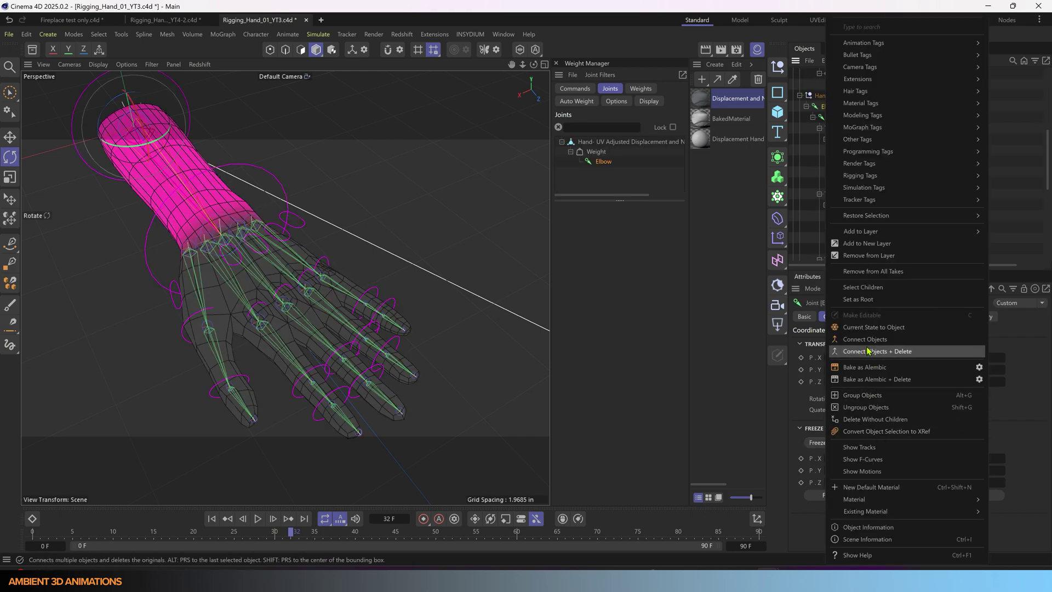
left_click(862, 287)
left_click(822, 442)
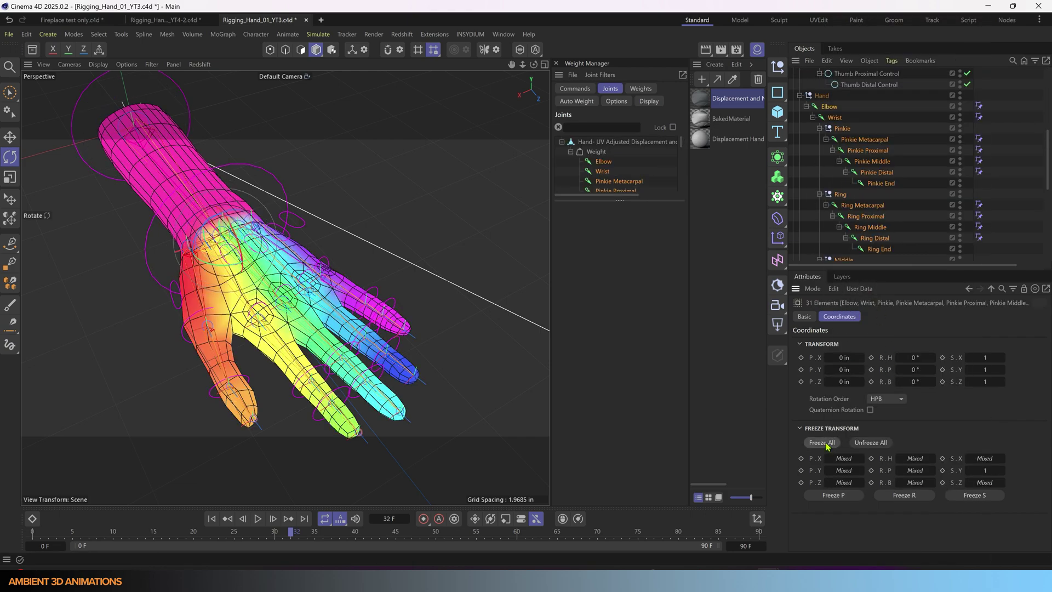
- Enable the hand's Subdivision Surface and inspect the hand's displacement detail in the Redshift viewport render
left_click(201, 66)
scroll(863, 219, "down", 8)
left_click(874, 224)
left_click(878, 317)
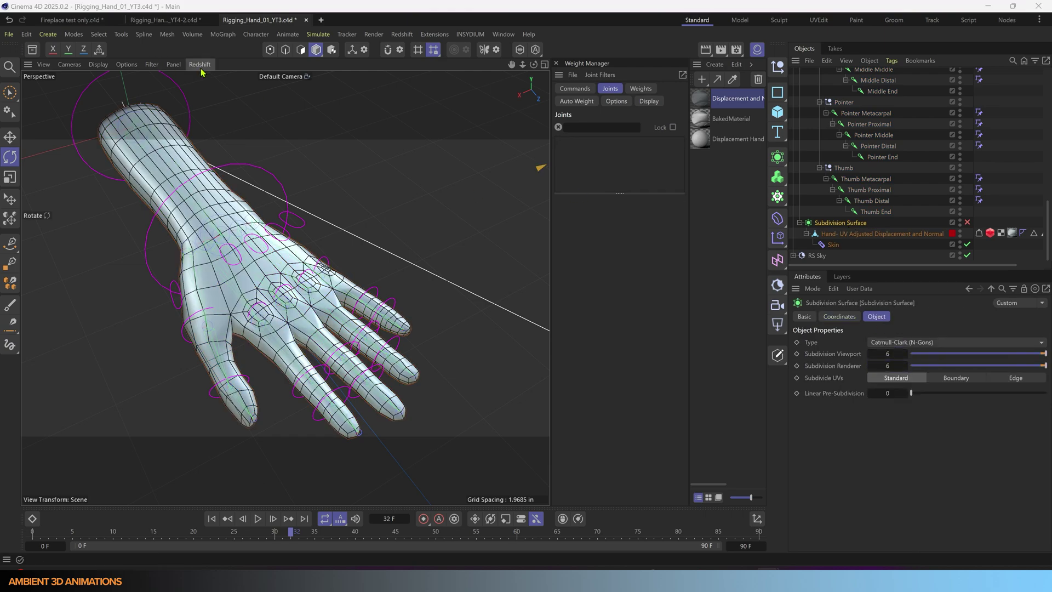
left_click(966, 223)
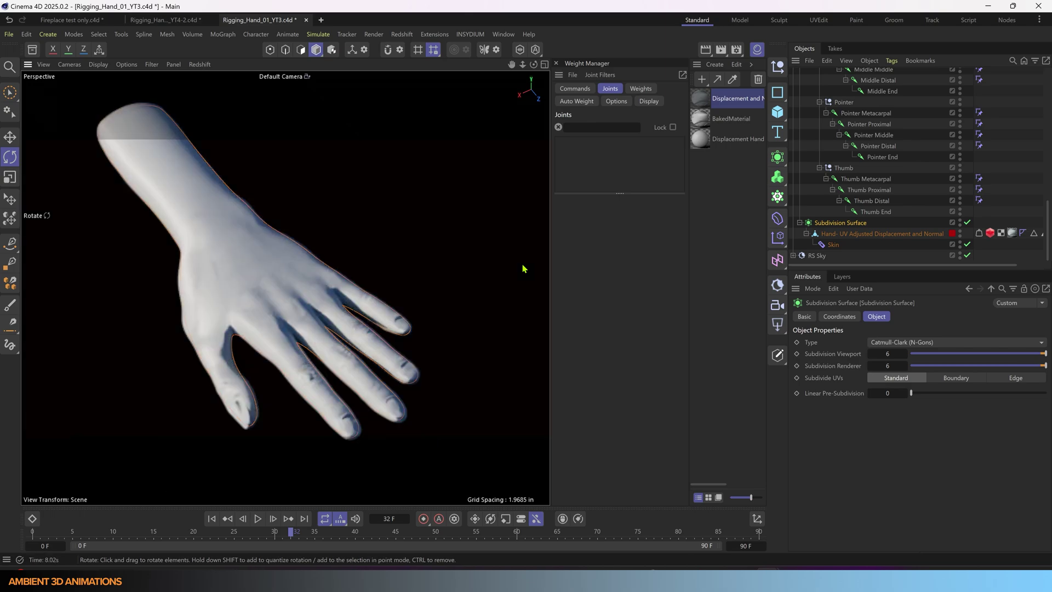
scroll(294, 264, "up", 2)
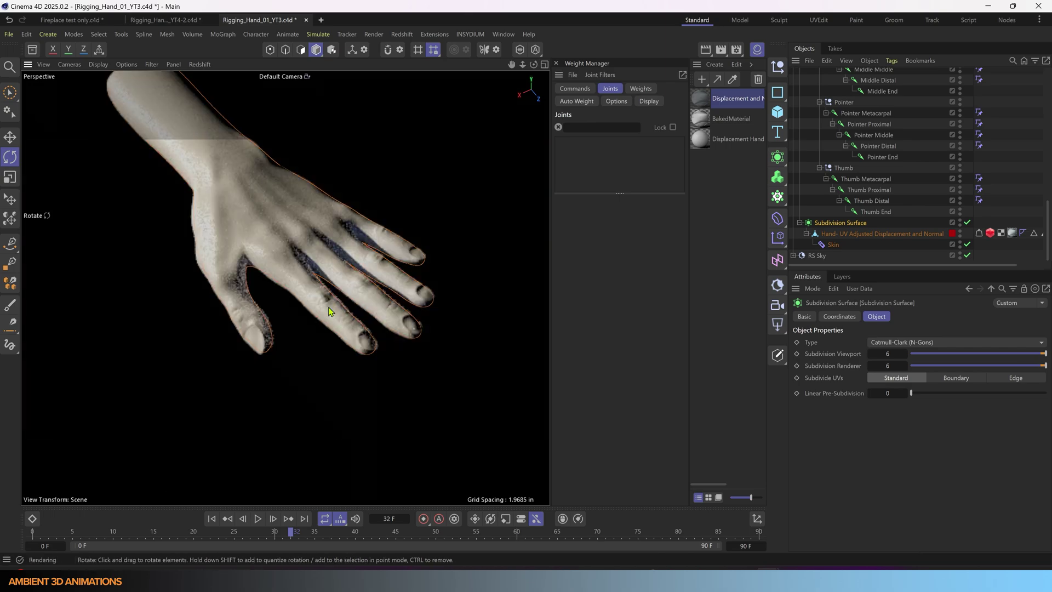
scroll(327, 307, "up", 3)
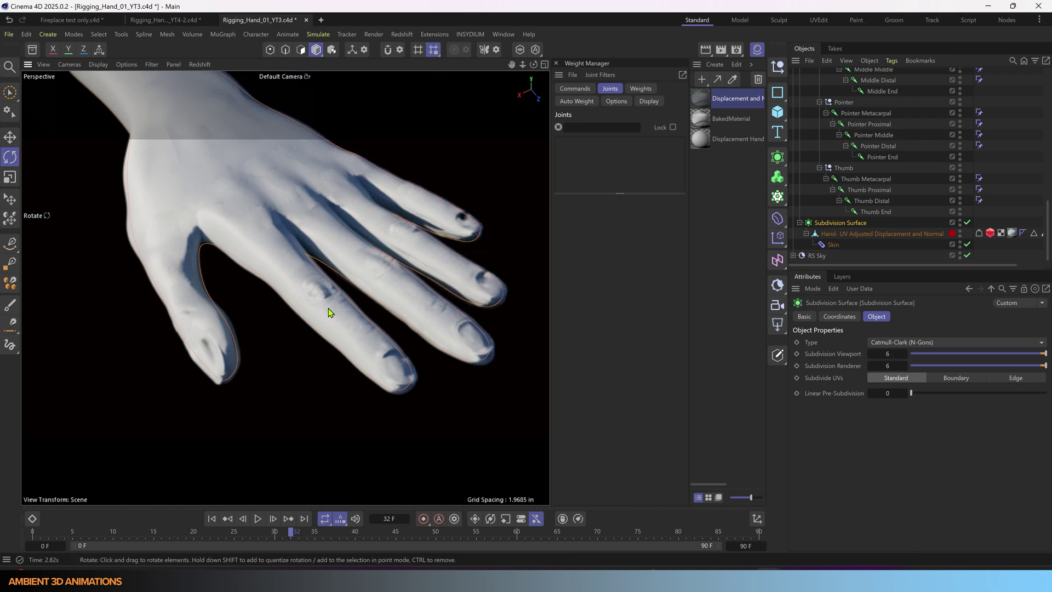
left_click_drag(328, 307, 347, 283, "alt")
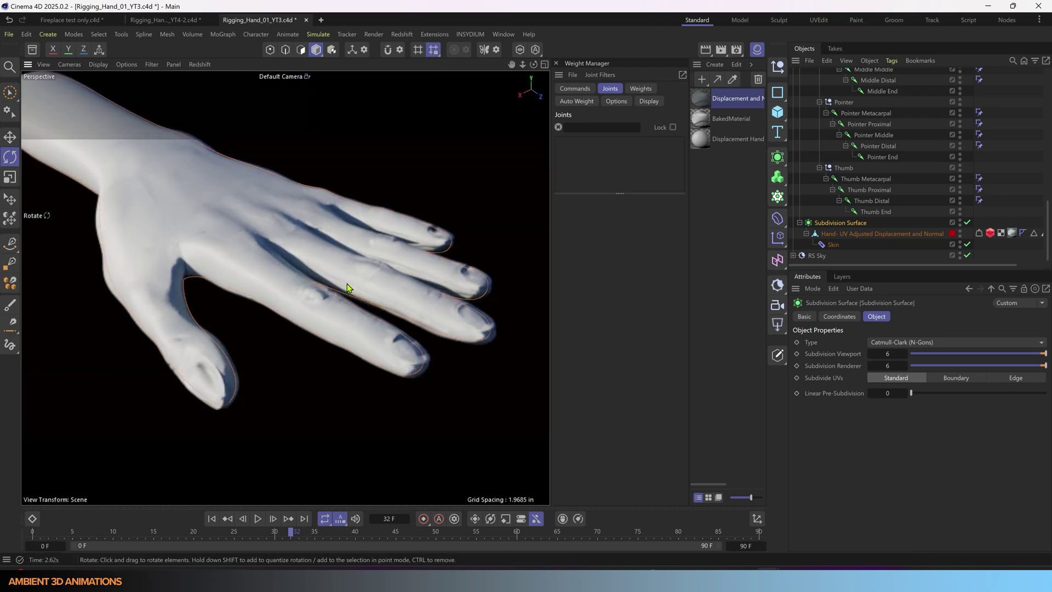
scroll(347, 284, "down", 2)
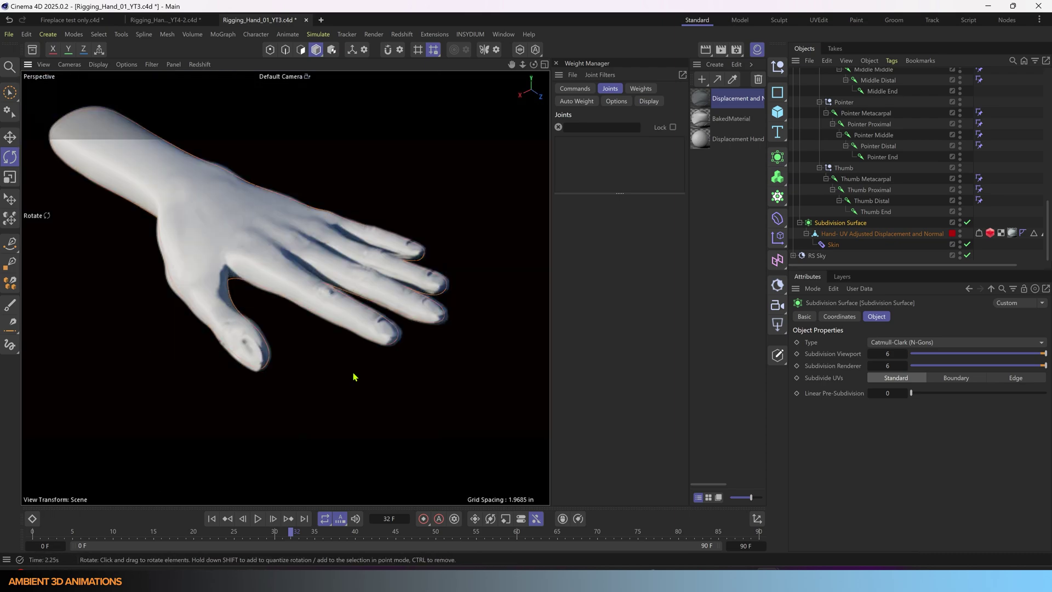
- Stop the Redshift viewport render, collapse the Hand hierarchy and disable the RS Sky and its RS Sun
left_click(200, 64)
left_click(219, 78)
scroll(876, 164, "up", 5)
left_click(793, 85)
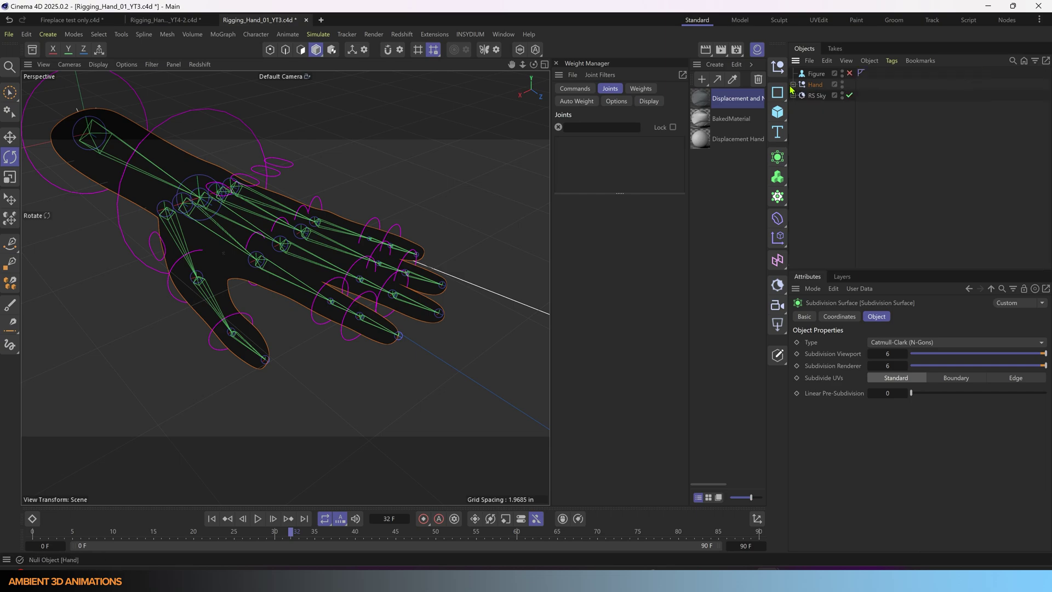
left_click(817, 96)
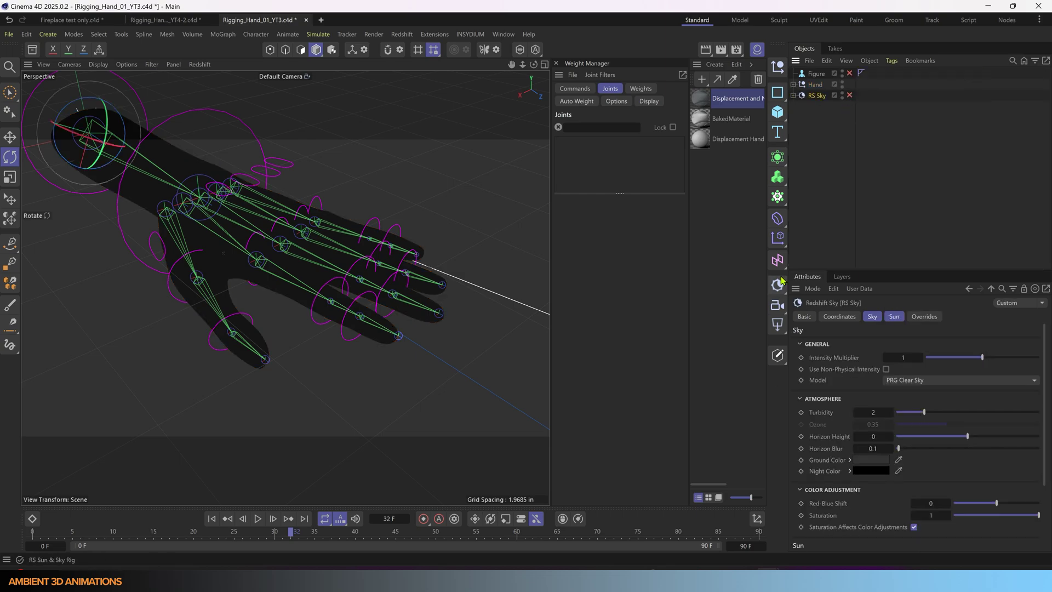
left_click(856, 106)
- Find HDRI images in the Asset Browser, add a Redshift Dome Light and assign Forest Road.hdr as its texture
left_click(32, 50)
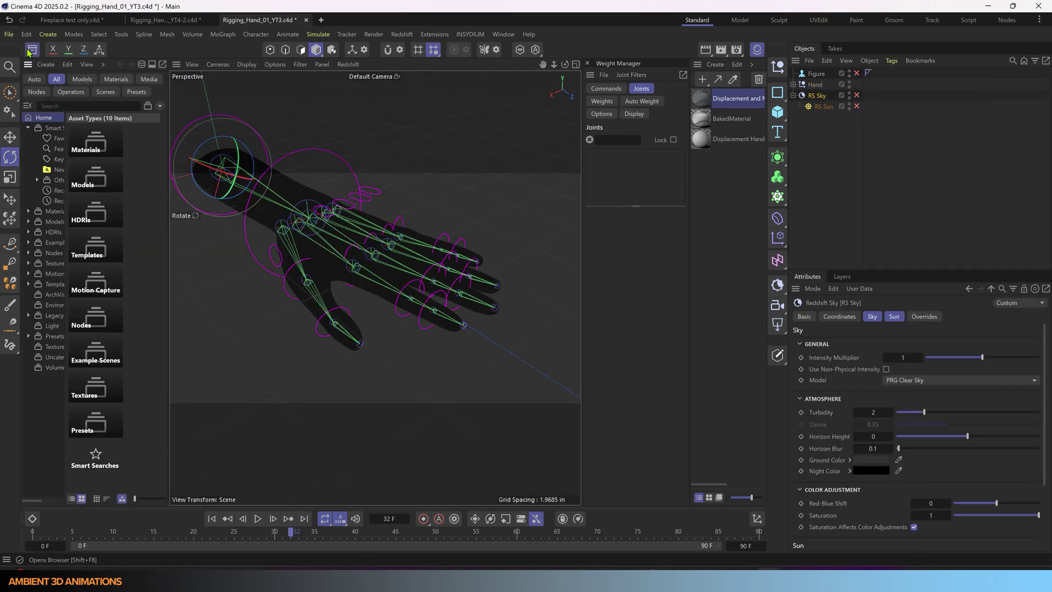
type("hdri")
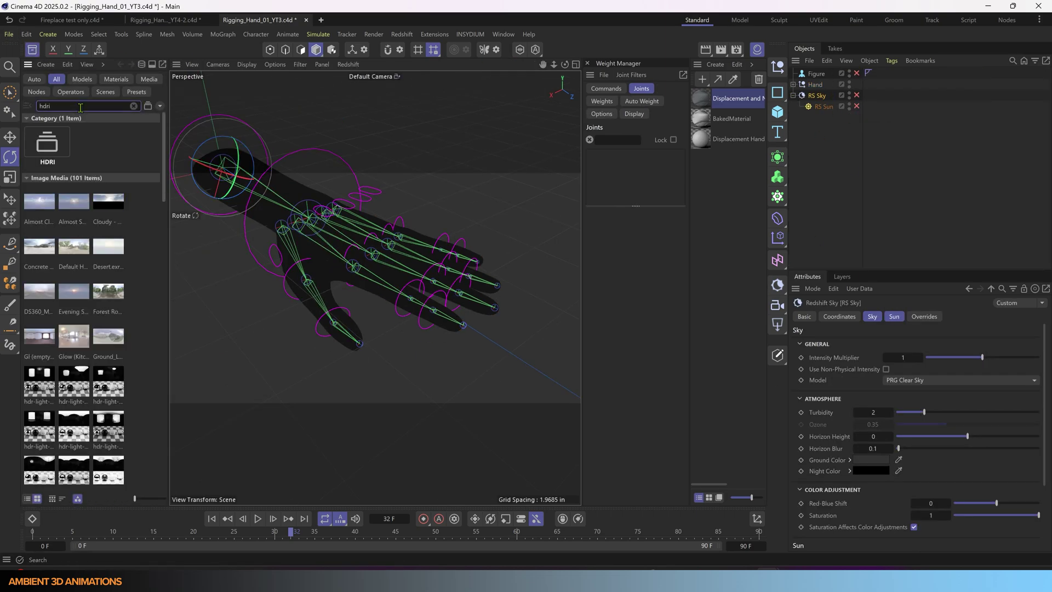
left_click(776, 325)
left_click(824, 429)
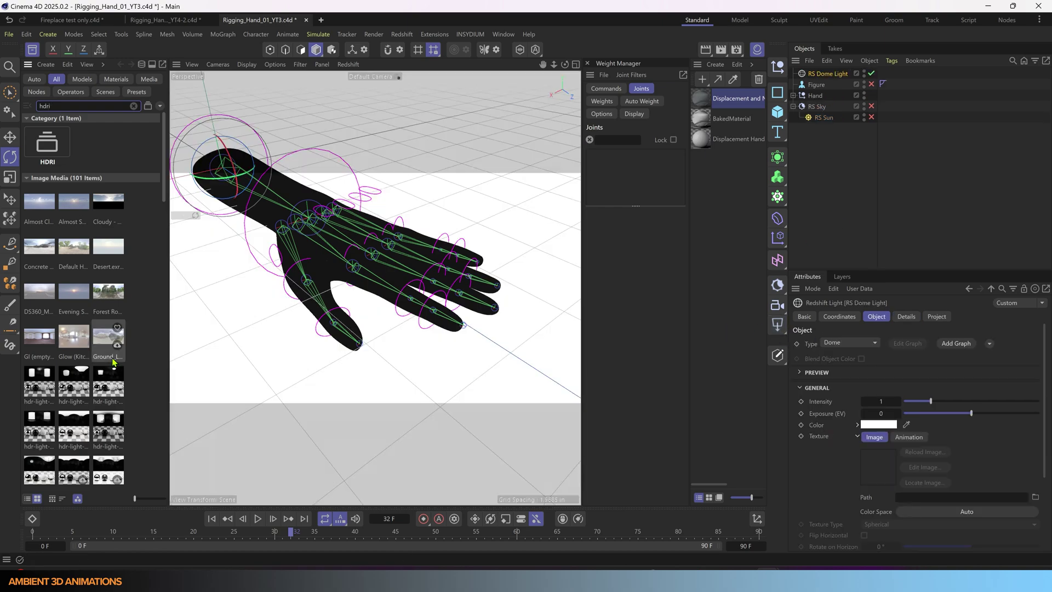
left_click_drag(108, 293, 928, 413)
left_click_drag(931, 503, 932, 503)
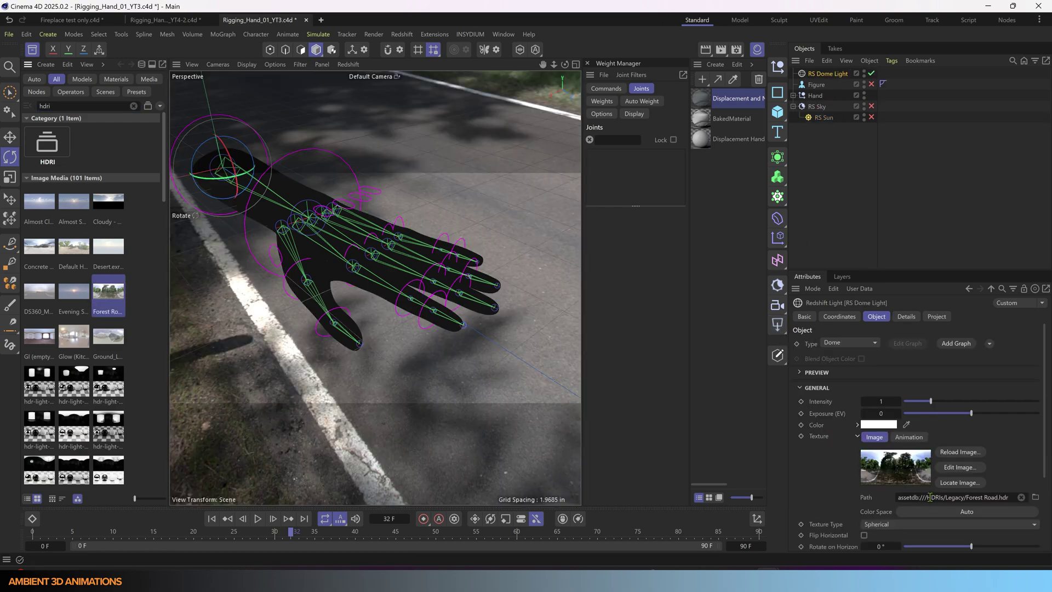
- View the hand level against the forest road backdrop and save the project as Rigging_Hand_01_YT4-3.c4d
left_click_drag(363, 380, 446, 331, "alt")
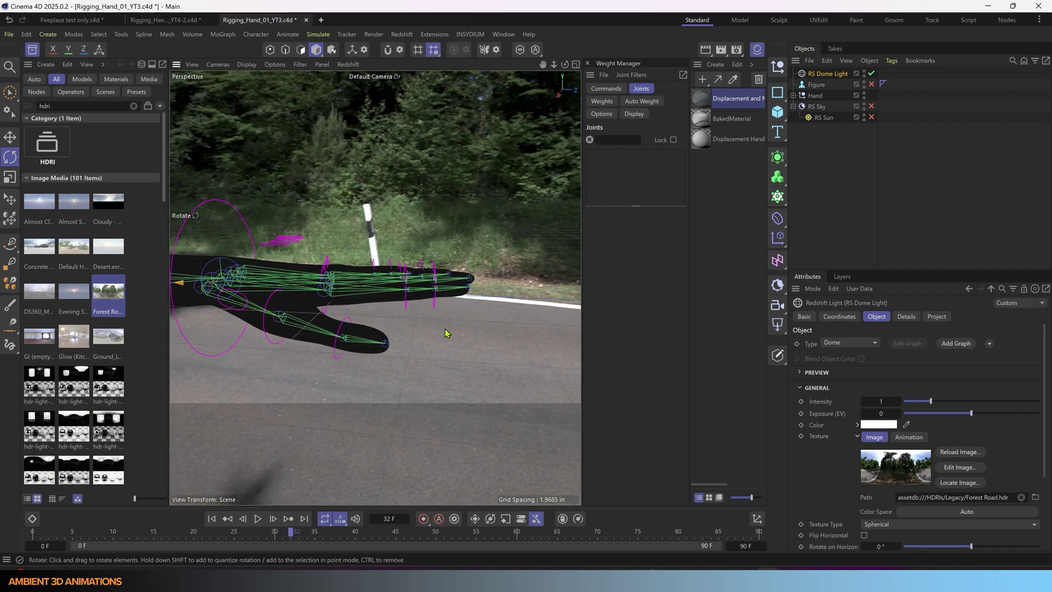
scroll(482, 314, "down", 4)
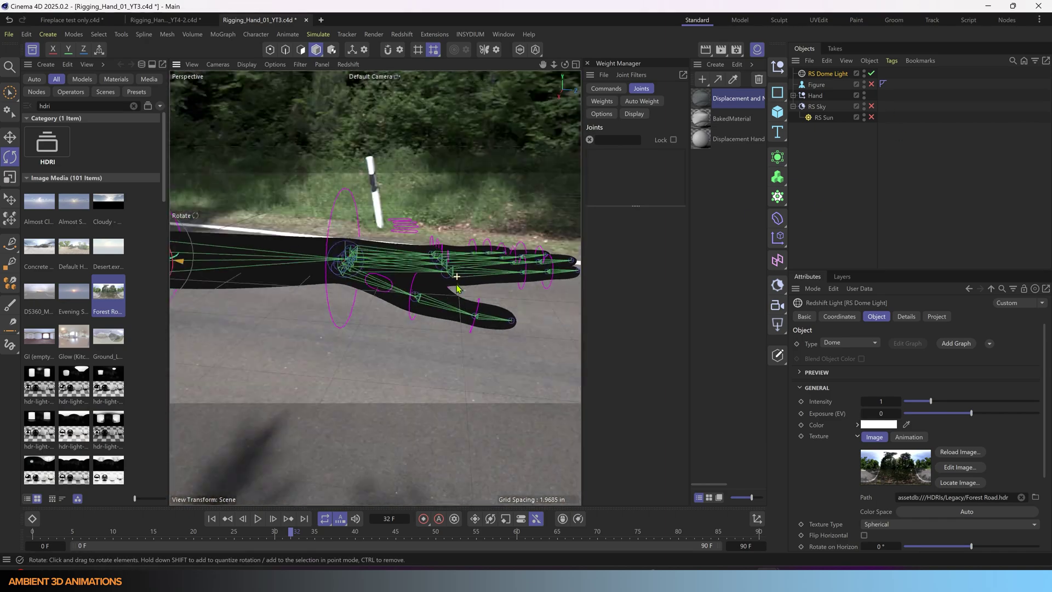
left_click(8, 34)
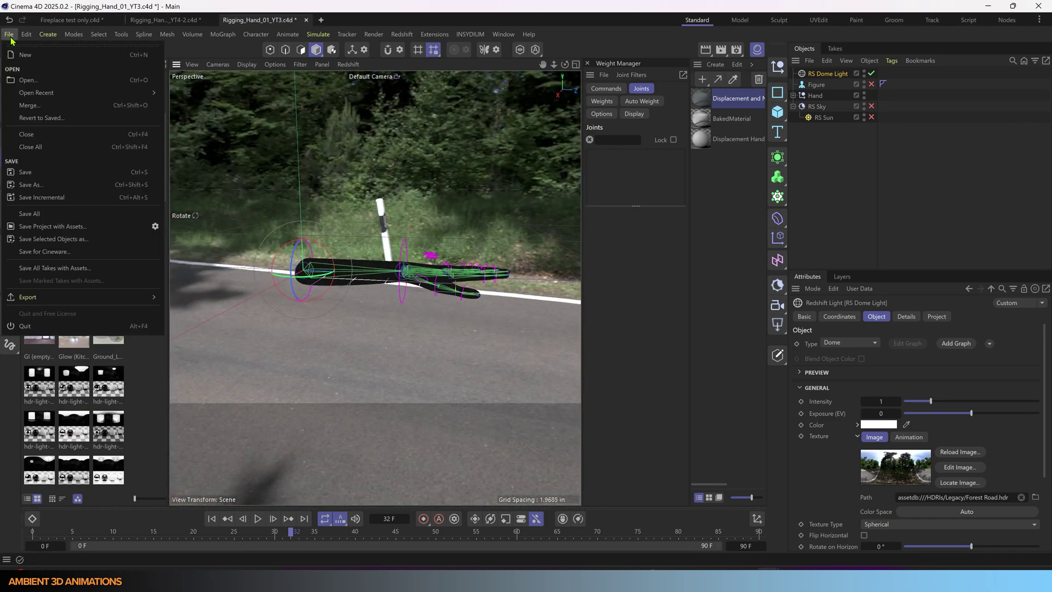
left_click(32, 174)
- Rotate the Elbow Control so the forearm and hand stand upright
left_click(305, 270)
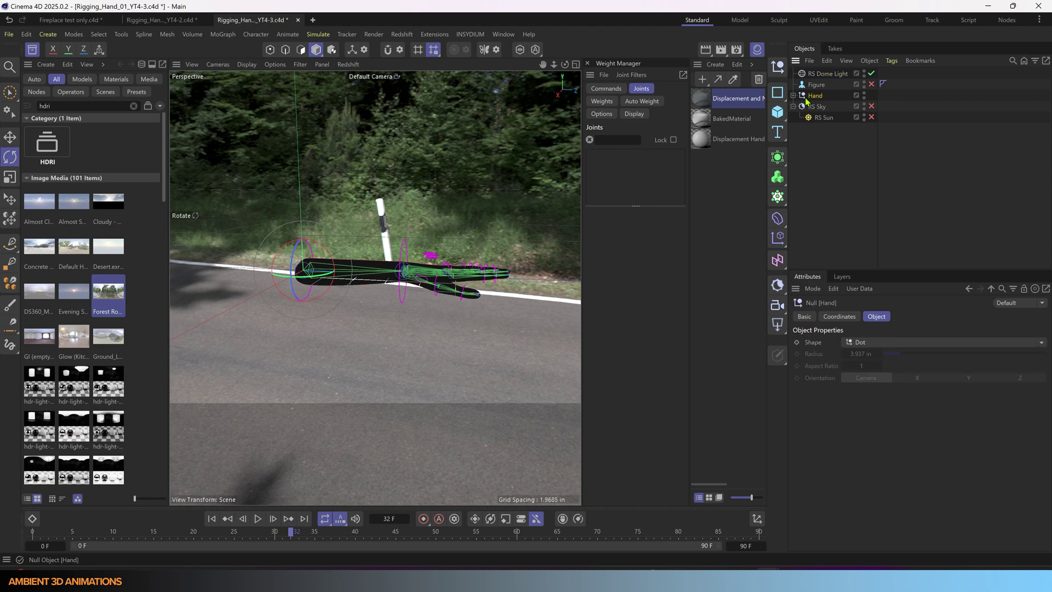
scroll(336, 285, "up", 2)
middle_click_drag(335, 283, 271, 295, "alt")
left_click_drag(280, 272, 220, 208)
scroll(230, 200, "up", 3)
scroll(329, 219, "down", 5)
left_click_drag(328, 219, 391, 254, "alt")
scroll(388, 249, "up", 3)
- Switch the viewport display to Gouraud Shading without lines and activate the selection tool
left_click(217, 65)
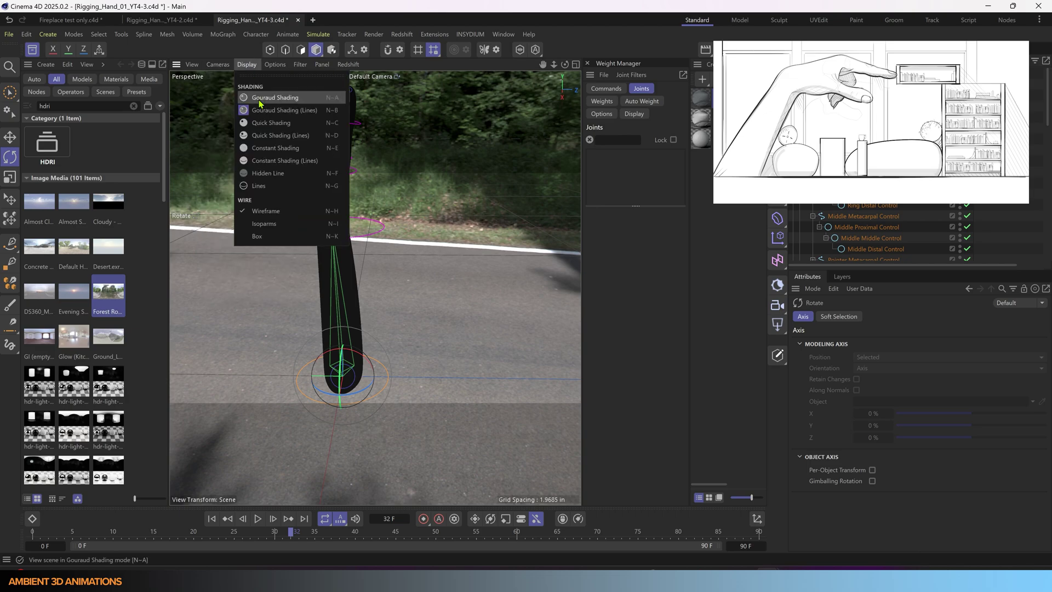
left_click(252, 99)
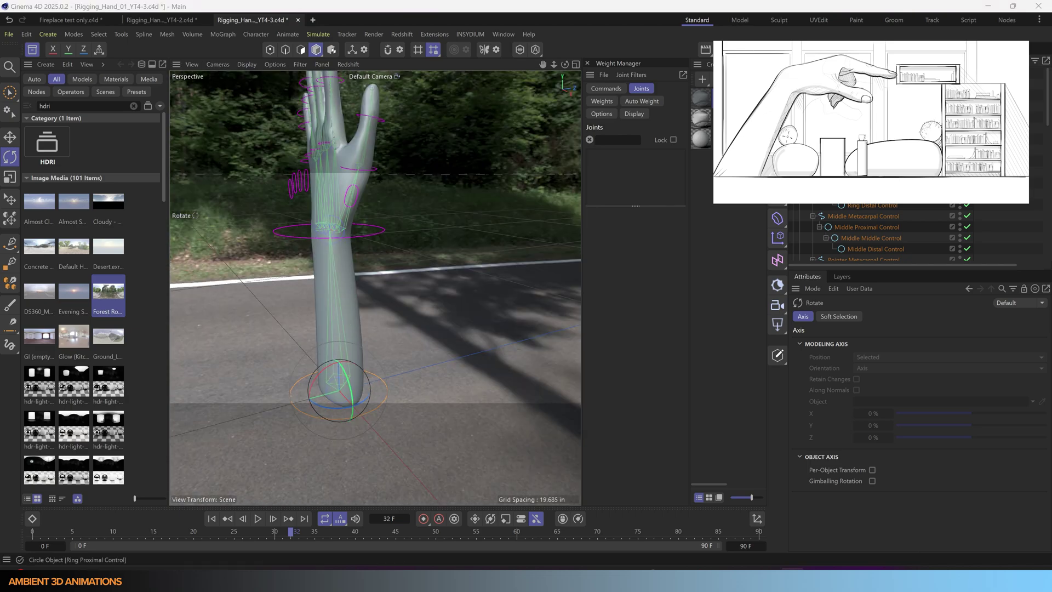
key("9")
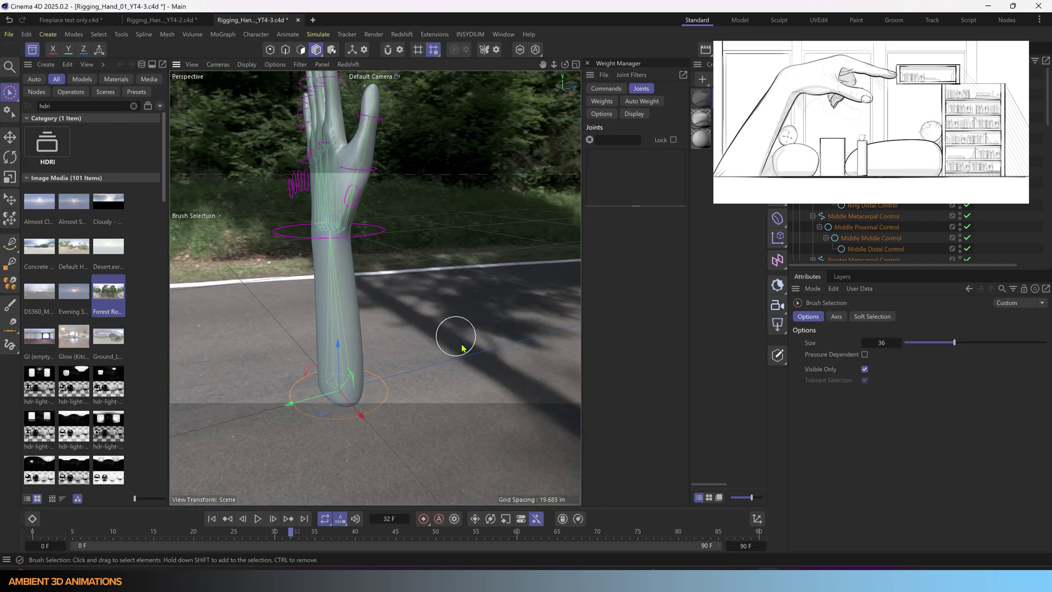
- Tilt the forearm forward with the Elbow Control and bend the hand forward with the Wrist Control
left_click_drag(458, 334, 382, 274, "alt")
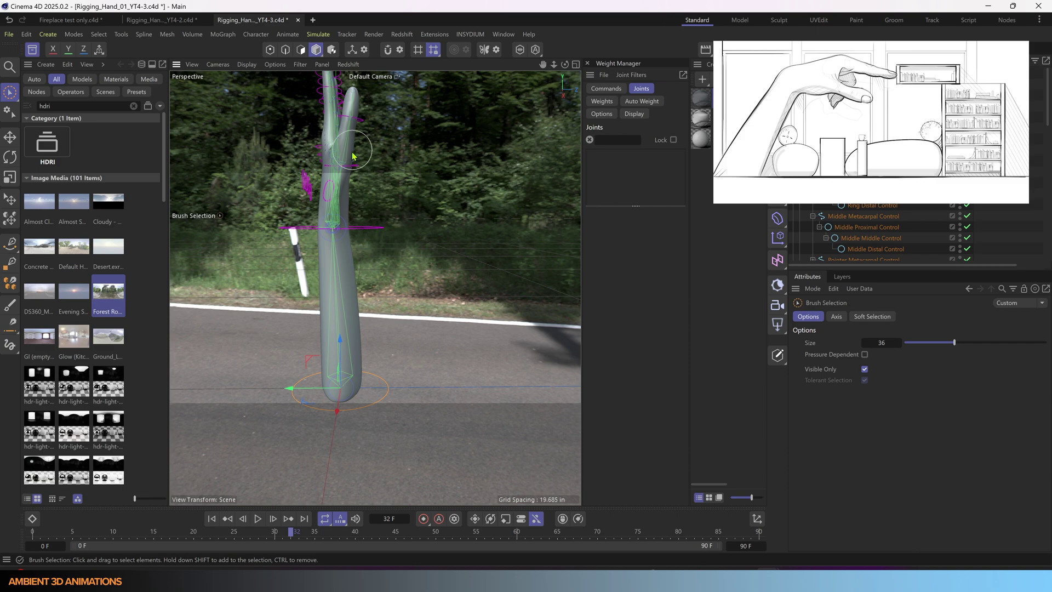
key("r")
left_click_drag(335, 363, 346, 355)
left_click(441, 225)
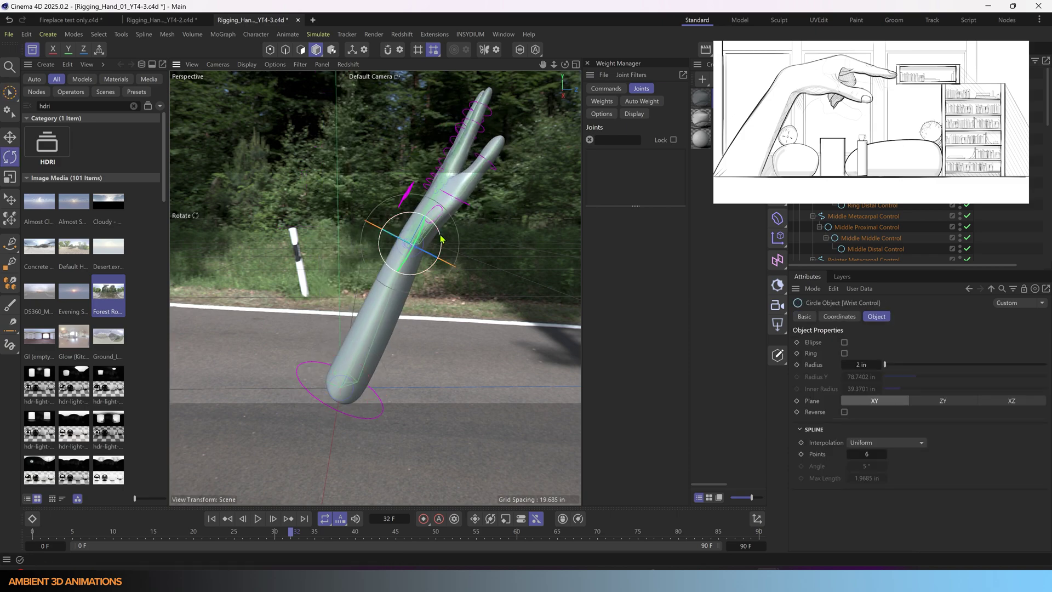
left_click_drag(442, 236, 439, 257)
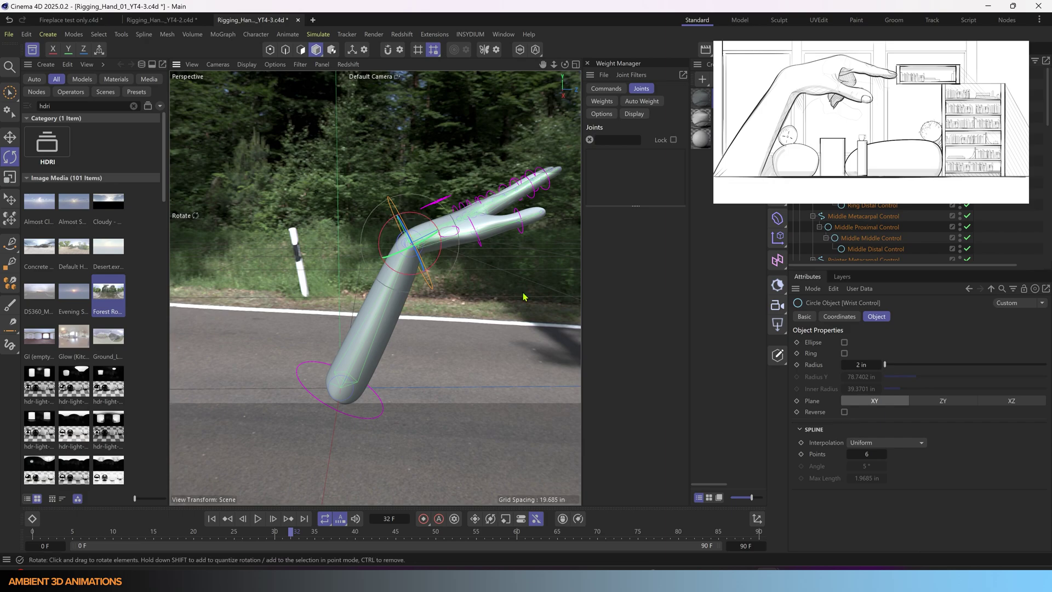
- Bend the pinkie and ring fingers down by rotating the Pinkie Proximal and Ring Proximal Controls
middle_click_drag(524, 297, 417, 298, "alt")
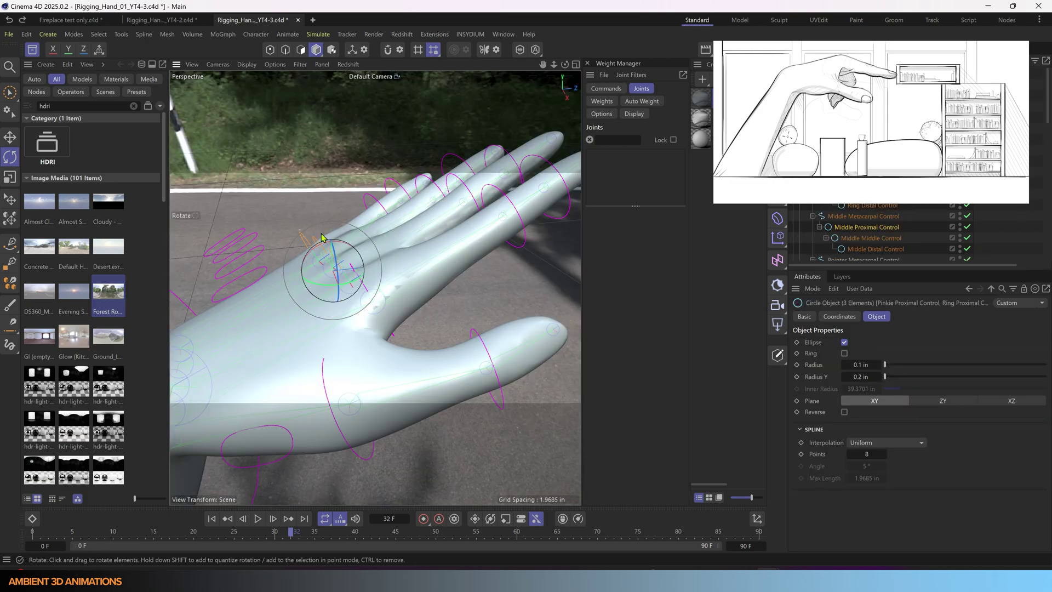
left_click(291, 267)
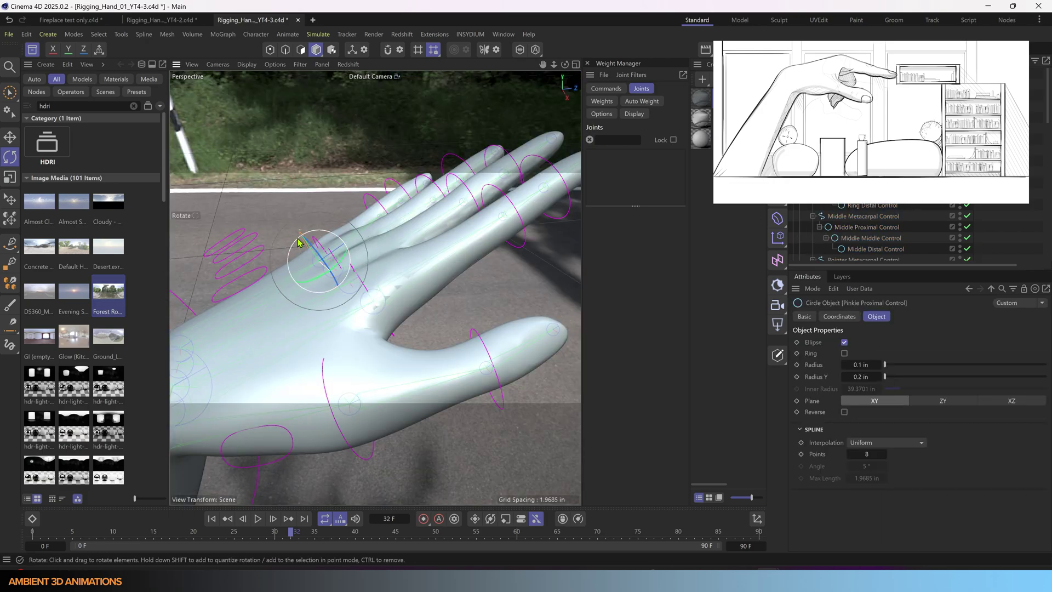
left_click_drag(298, 239, 304, 263)
left_click(333, 260)
right_click_drag(338, 271, 351, 269, "alt")
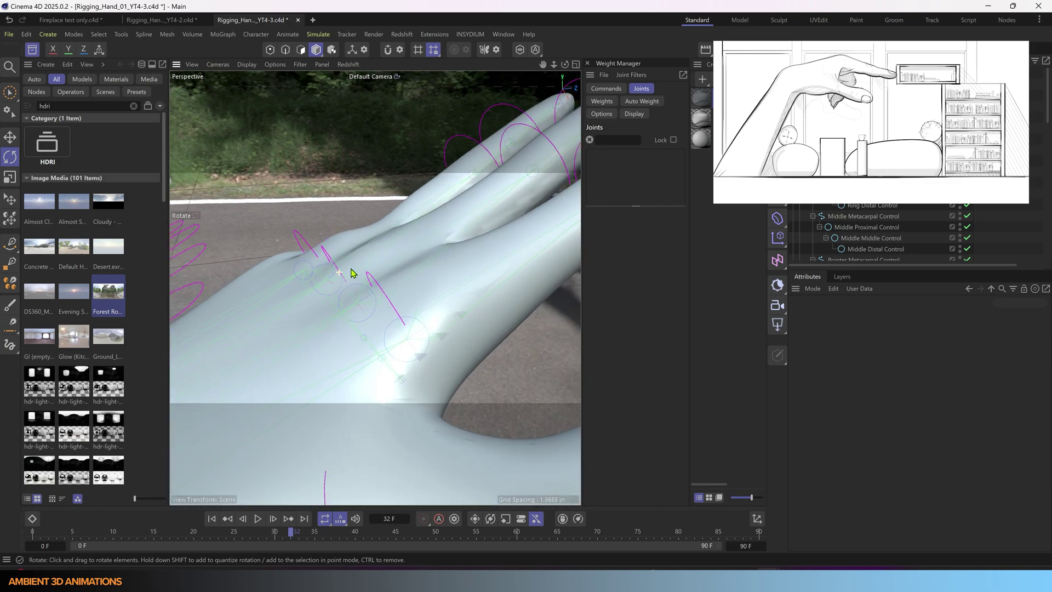
left_click_drag(351, 269, 359, 265, "alt")
left_click(293, 242)
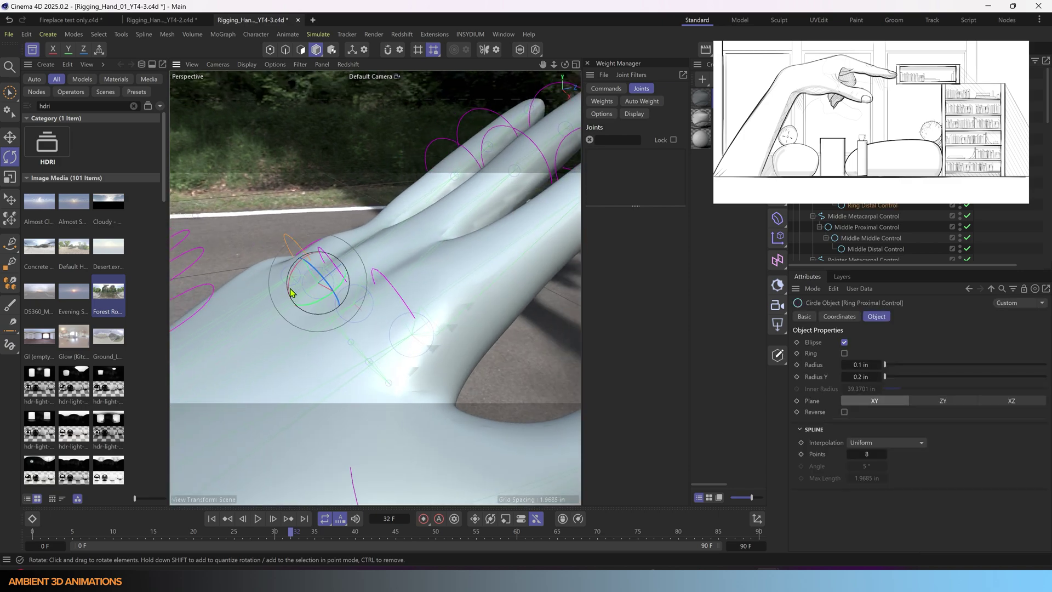
left_click_drag(290, 292, 313, 261)
- Rotate the Thumb Metacarpal Control to adjust the thumb's base and check it from another angle
scroll(413, 316, "down", 5)
left_click_drag(415, 350, 377, 446, "alt")
left_click(333, 425)
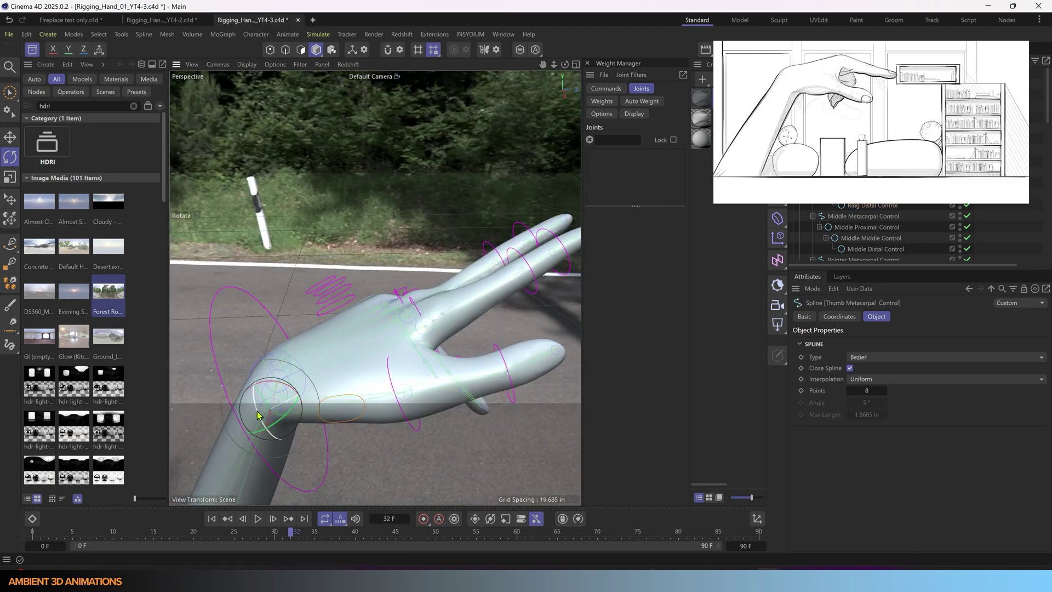
left_click_drag(263, 420, 268, 427)
left_click_drag(390, 425, 438, 463, "alt")
left_click_drag(338, 424, 361, 414, "alt")
- Bend the middle finger down by rotating the Middle Proximal Control
scroll(420, 360, "down", 5)
middle_click_drag(420, 360, 337, 238, "alt")
scroll(338, 239, "up", 4)
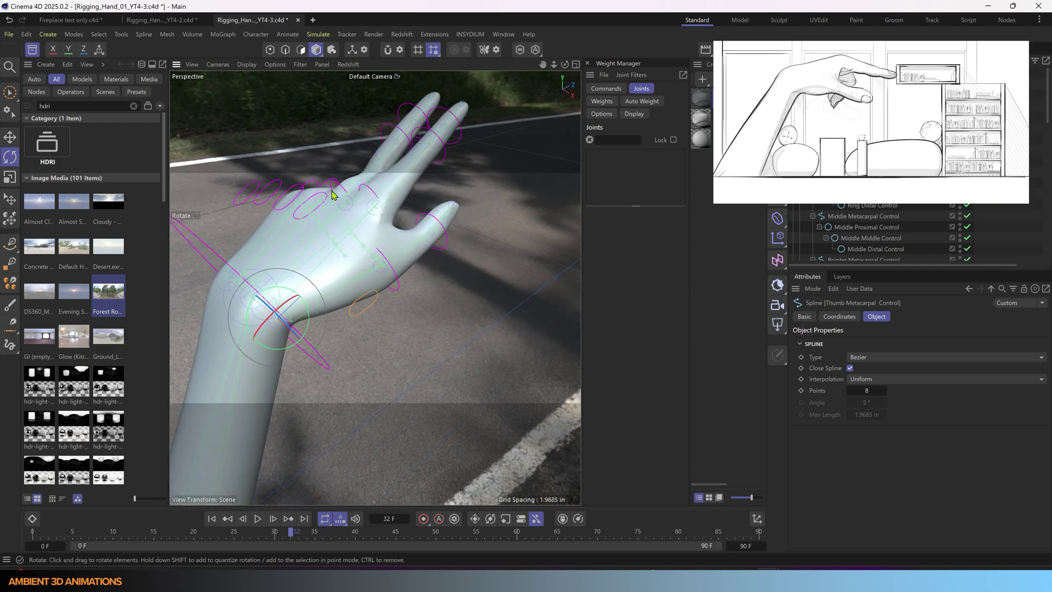
left_click(343, 190)
left_click_drag(344, 190, 342, 179)
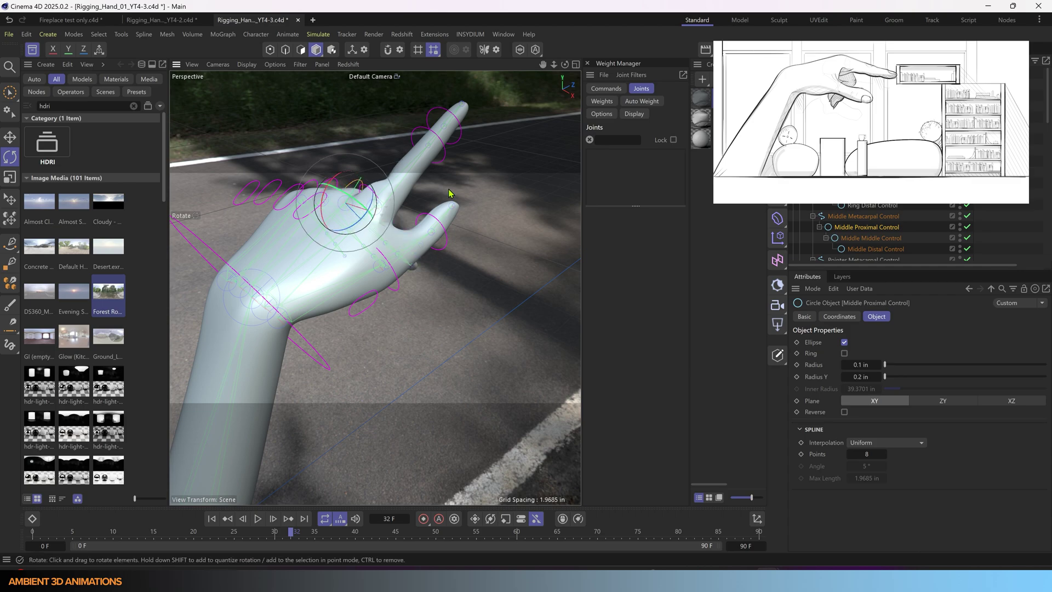
- Lower the pointer finger at its proximal knuckle so that it points forward
middle_click_drag(343, 203, 357, 276, "alt")
left_click(357, 277)
left_click(383, 267)
left_click_drag(379, 275, 376, 283)
left_click_drag(335, 366, 406, 314, "alt")
- Curl the middle finger in toward the palm at its middle joint
left_click(446, 282)
left_click(460, 270)
left_click(415, 289)
left_click(404, 318)
left_click_drag(406, 314, 528, 318, "alt")
- Curl the pinkie and ring fingers toward the palm by rotating the Pinkie Middle and Ring Middle Controls
left_click(351, 314)
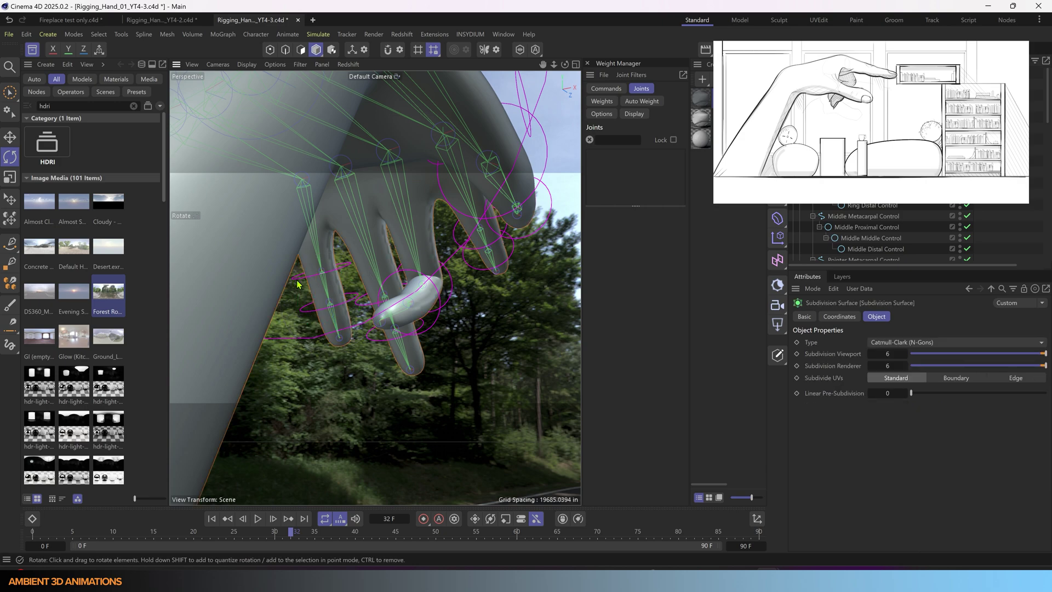
left_click(316, 294)
left_click_drag(303, 254, 304, 250)
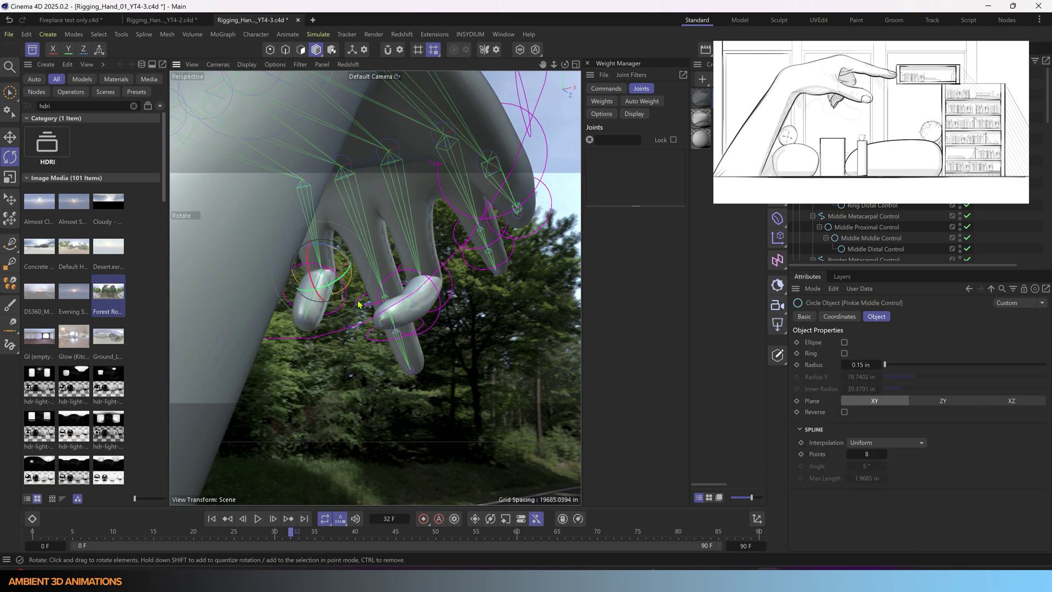
left_click(365, 305)
left_click_drag(367, 279, 376, 248)
left_click_drag(383, 254, 398, 280, "alt")
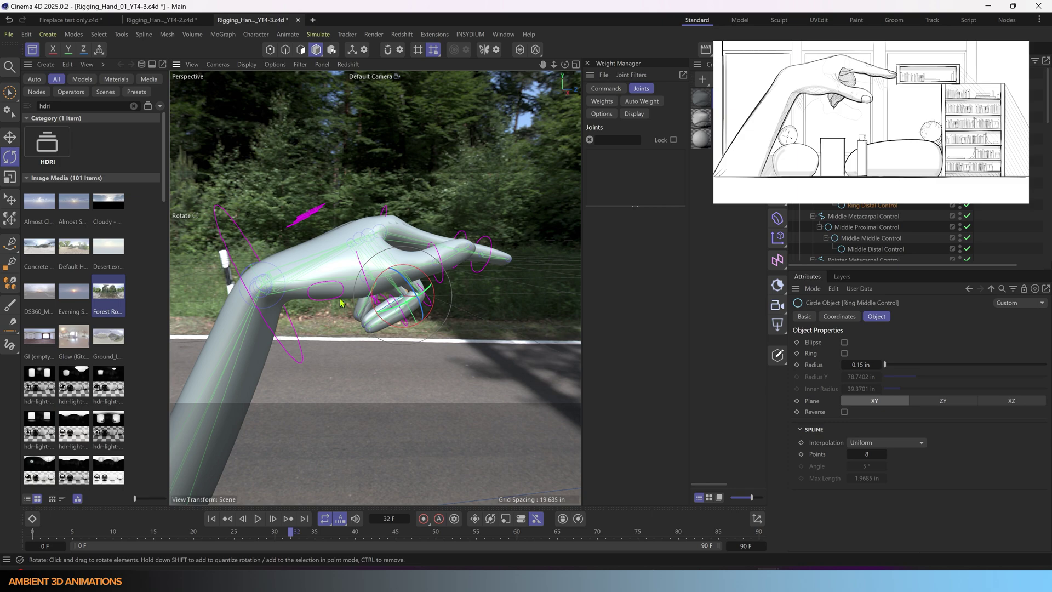
- Swing the thumb in beside the pointer finger by rotating the Thumb Metacarpal Control
left_click(317, 322)
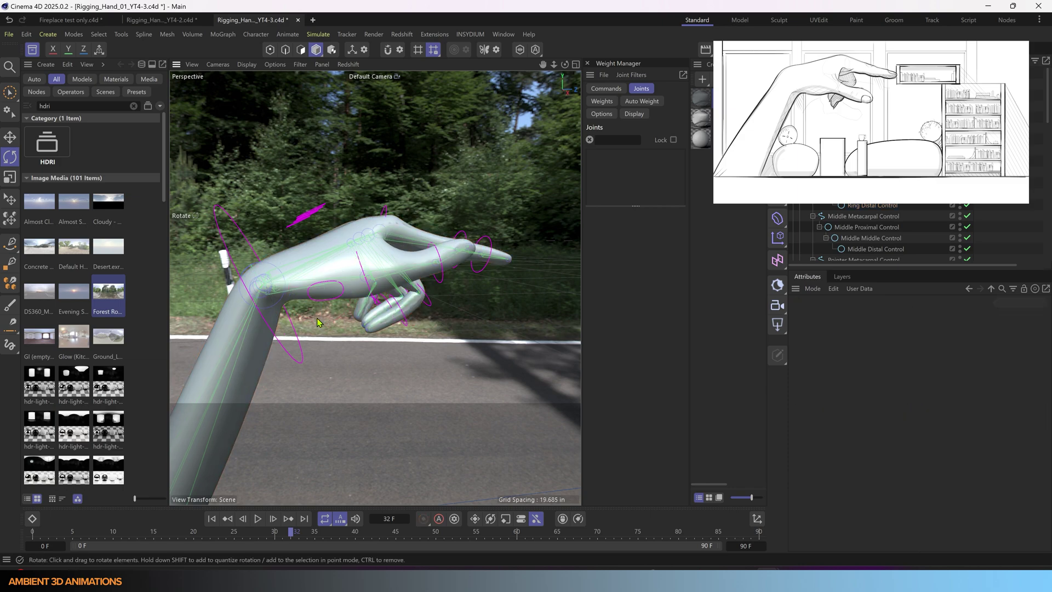
left_click(320, 305)
left_click_drag(272, 271, 275, 311)
left_click_drag(409, 275, 357, 369, "alt")
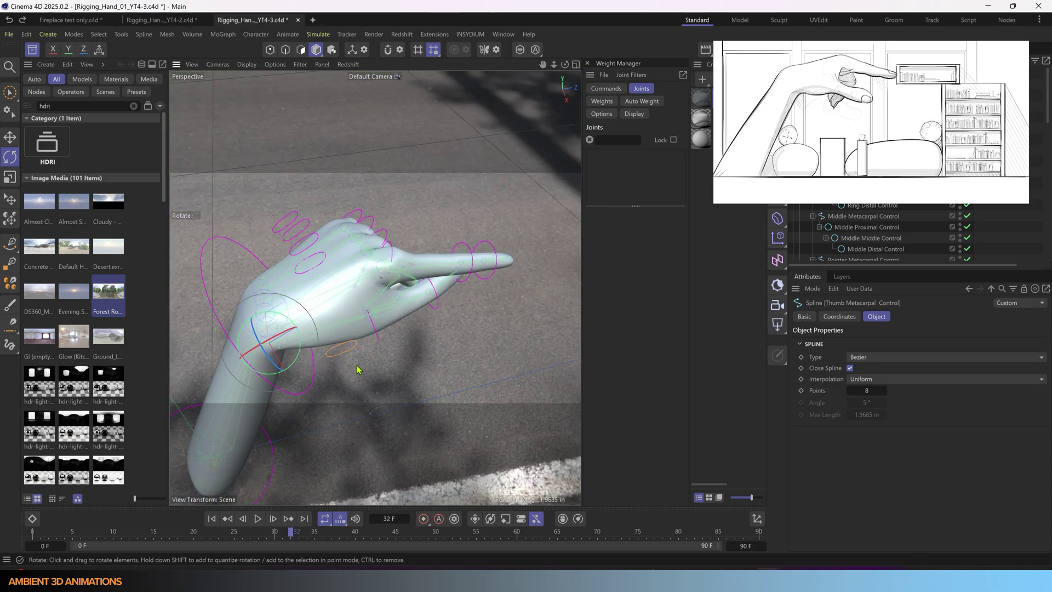
- Refine the thumb pose by rotating the Thumb Proximal and Thumb Metacarpal Controls in turn
left_click(387, 344)
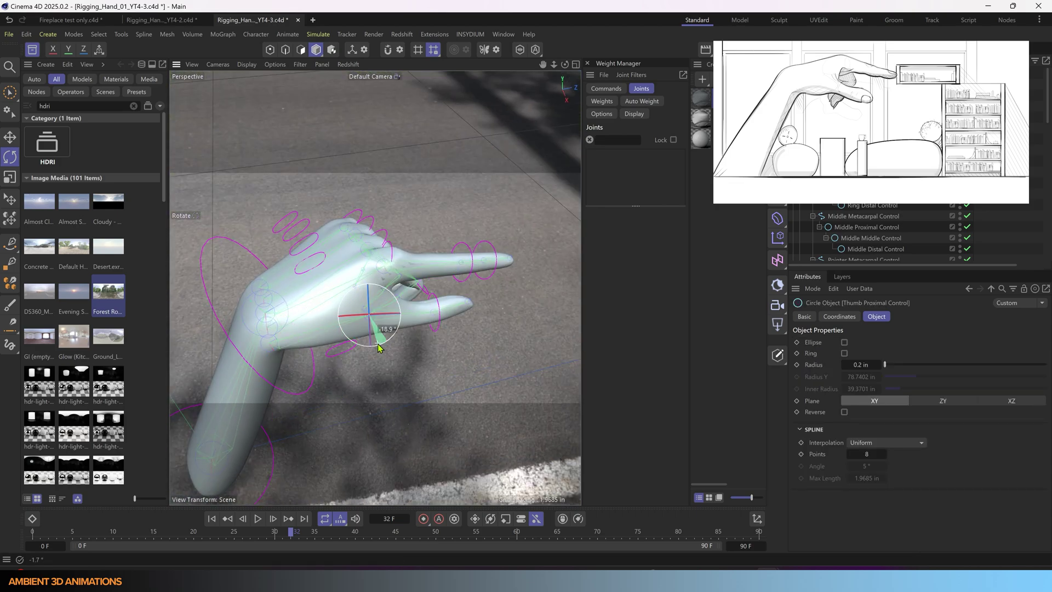
left_click_drag(378, 344, 327, 305, "alt")
left_click(404, 348)
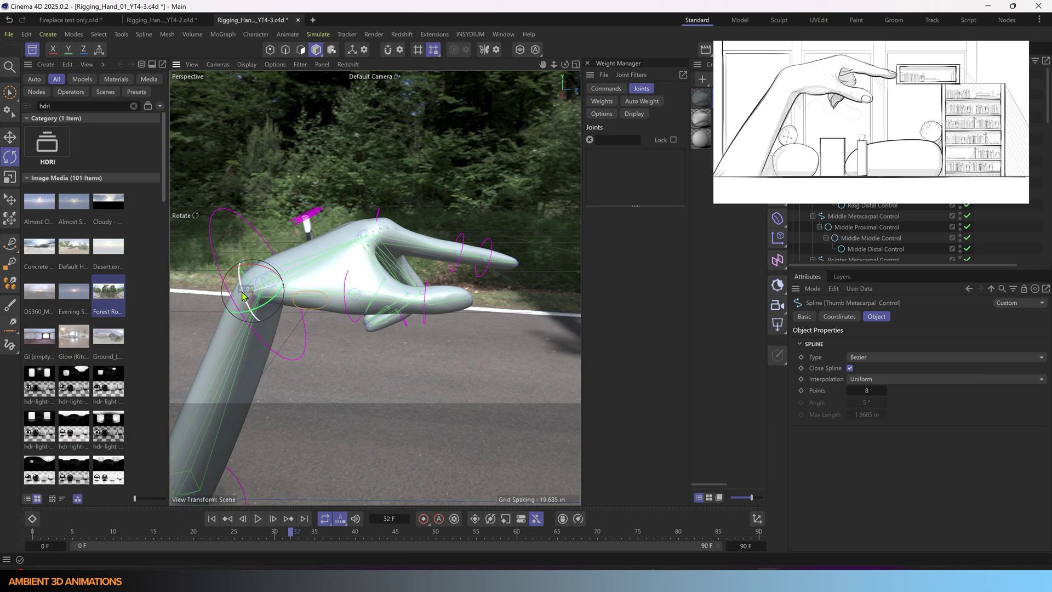
left_click_drag(243, 297, 504, 424, "alt")
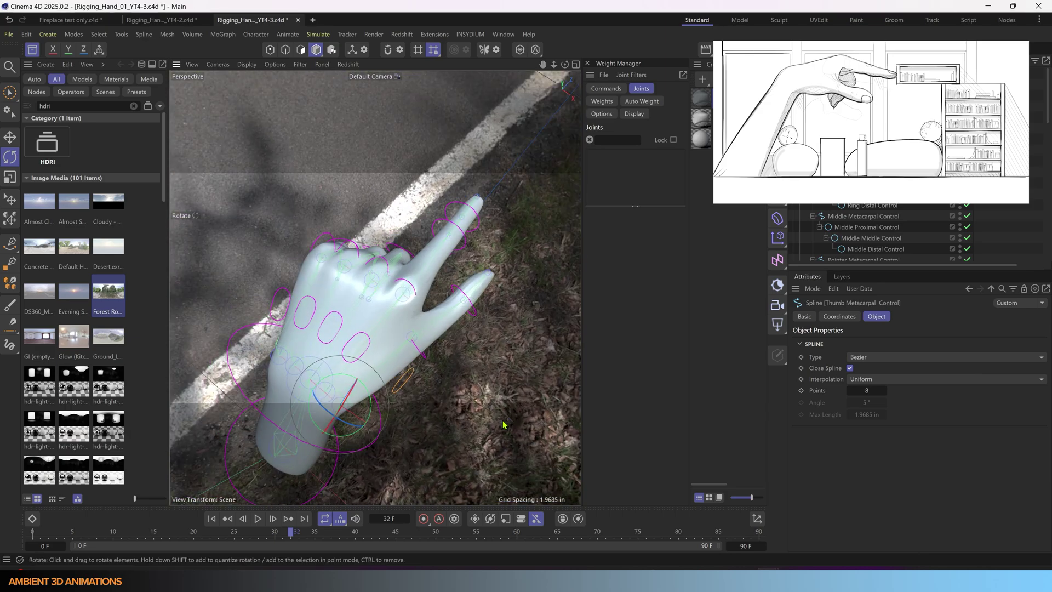
left_click(425, 359)
left_click_drag(437, 356, 425, 328)
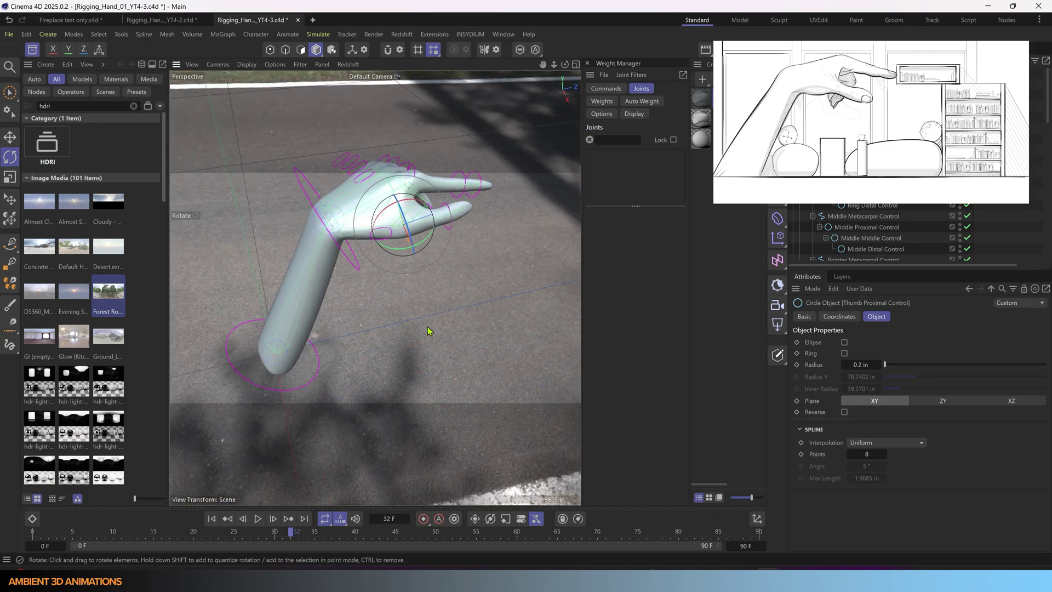
- Close the Asset Browser and widen the viewport by narrowing the Weight Manager
left_click(33, 51)
left_click_drag(552, 90, 660, 91)
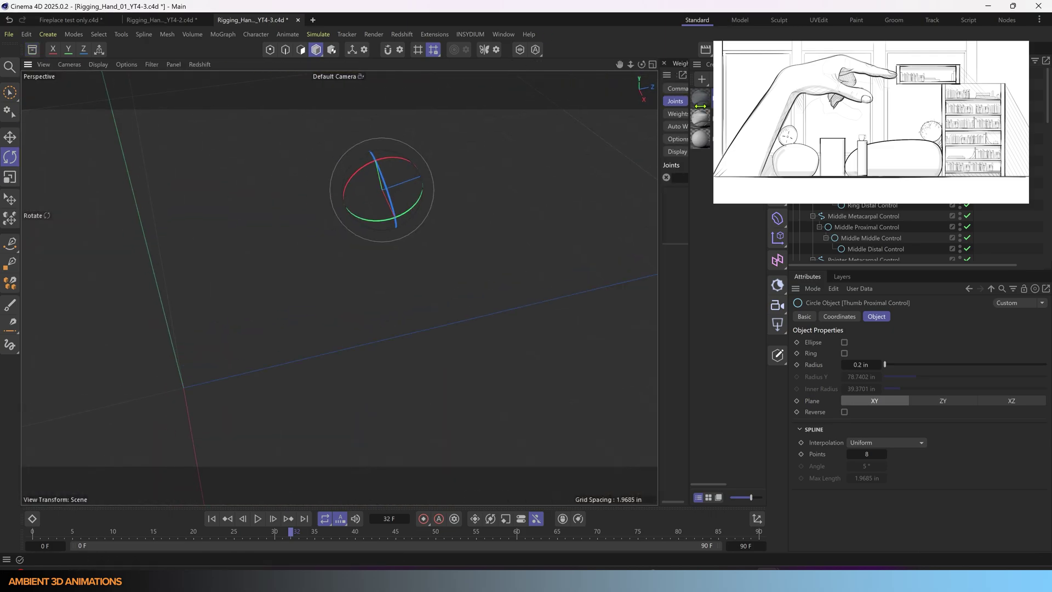
scroll(460, 212, "up", 4)
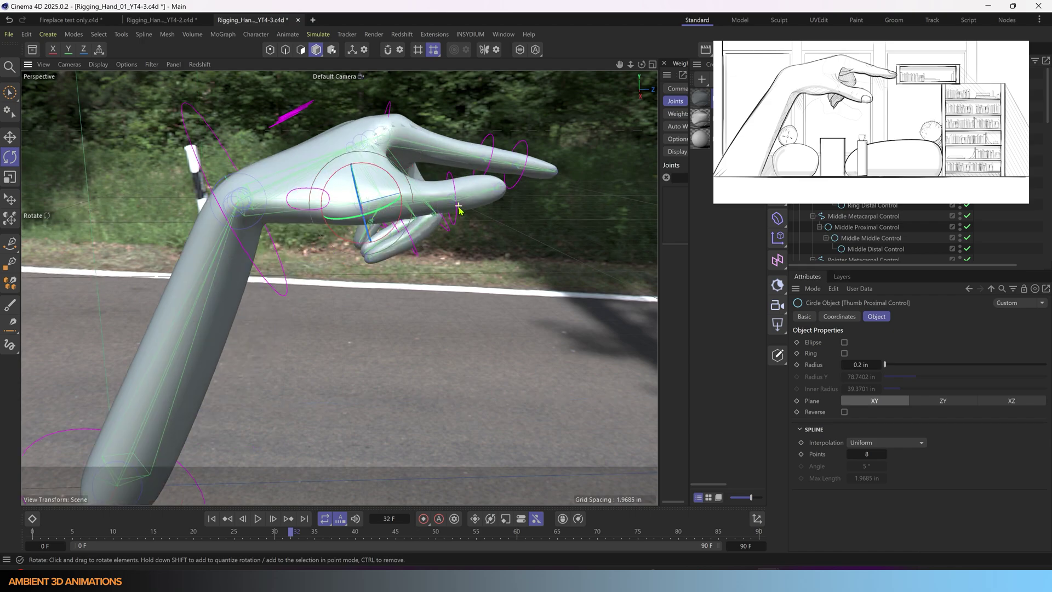
- View the hand from the fingertips and adjust the middle finger's rotation with the Middle Proximal Control
left_click_drag(460, 211, 319, 146, "alt")
left_click(446, 121)
left_click_drag(442, 132, 448, 121)
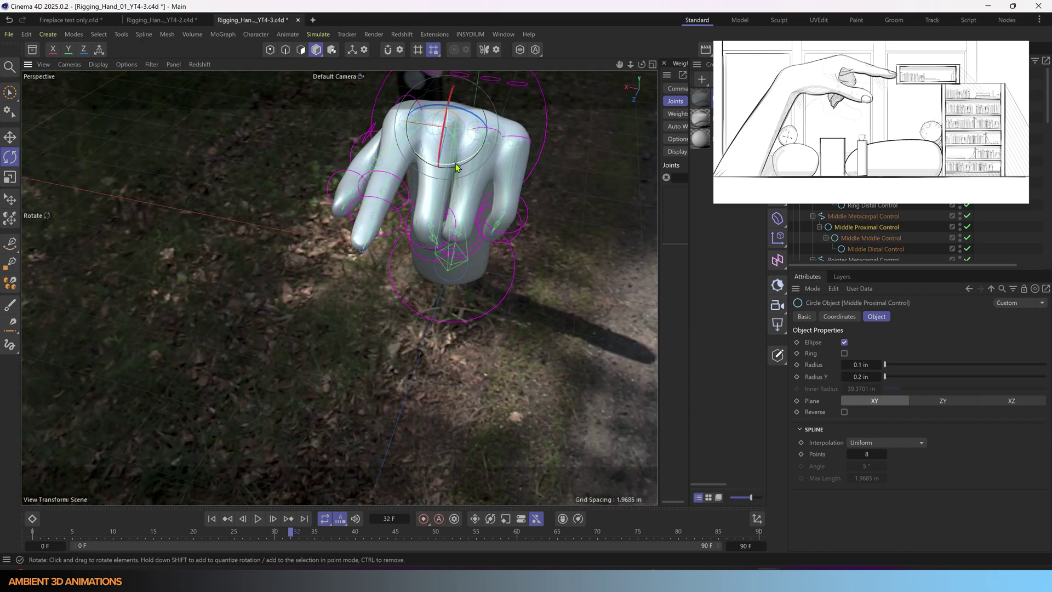
- Adjust the ring finger's bend by slightly rotating the Ring Proximal Control
left_click(494, 144)
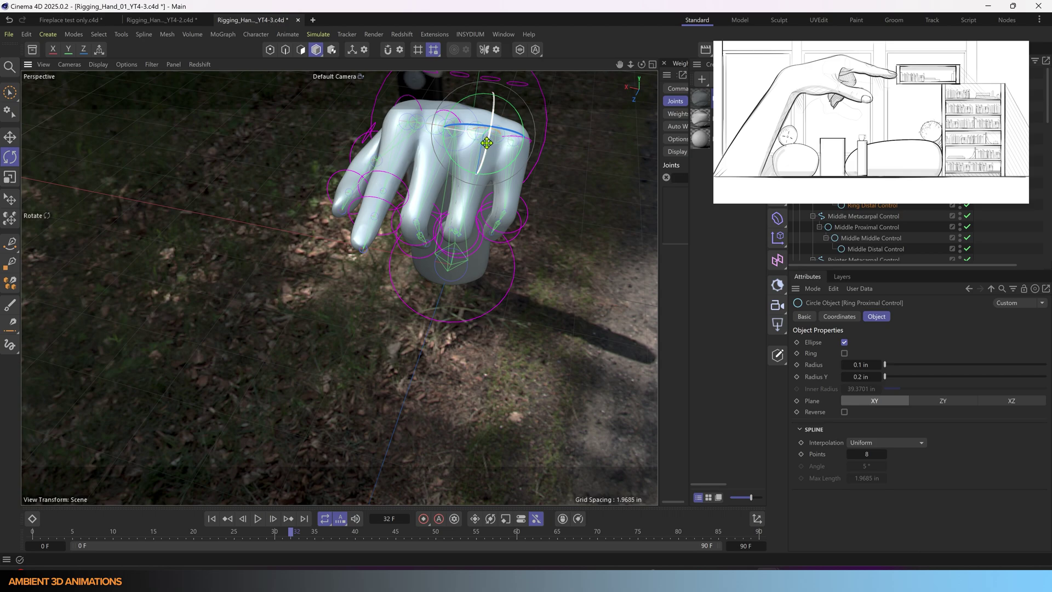
left_click_drag(487, 143, 486, 140)
left_click_drag(409, 232, 490, 165, "alt")
left_click(490, 156)
- Swing the pinkie forward toward the other curled fingers by rotating the Pinkie Proximal Control
left_click_drag(482, 245, 589, 226, "alt")
left_click(455, 323)
left_click(560, 185)
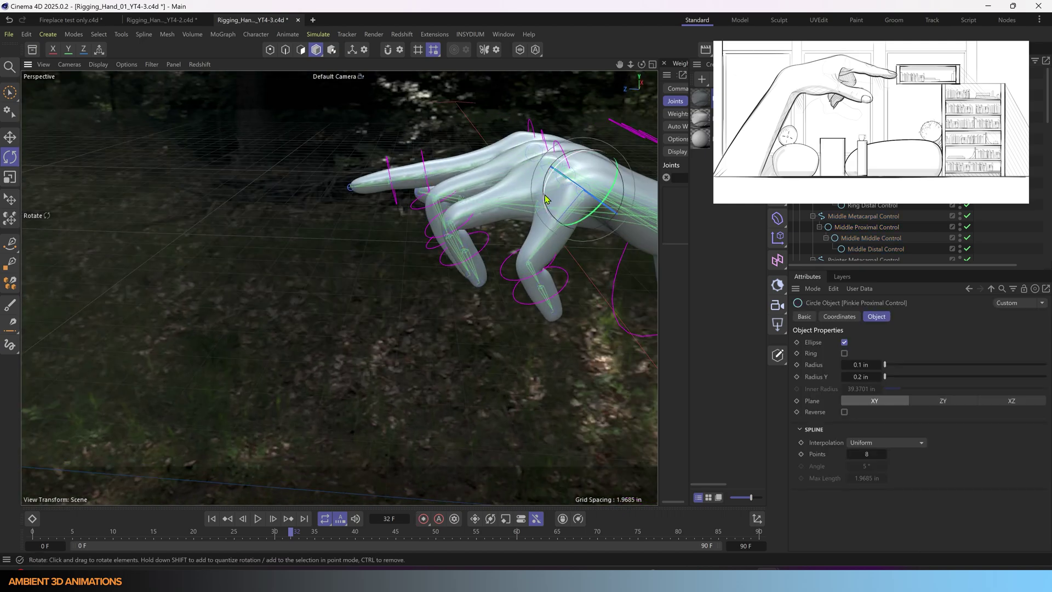
left_click_drag(547, 190, 556, 166)
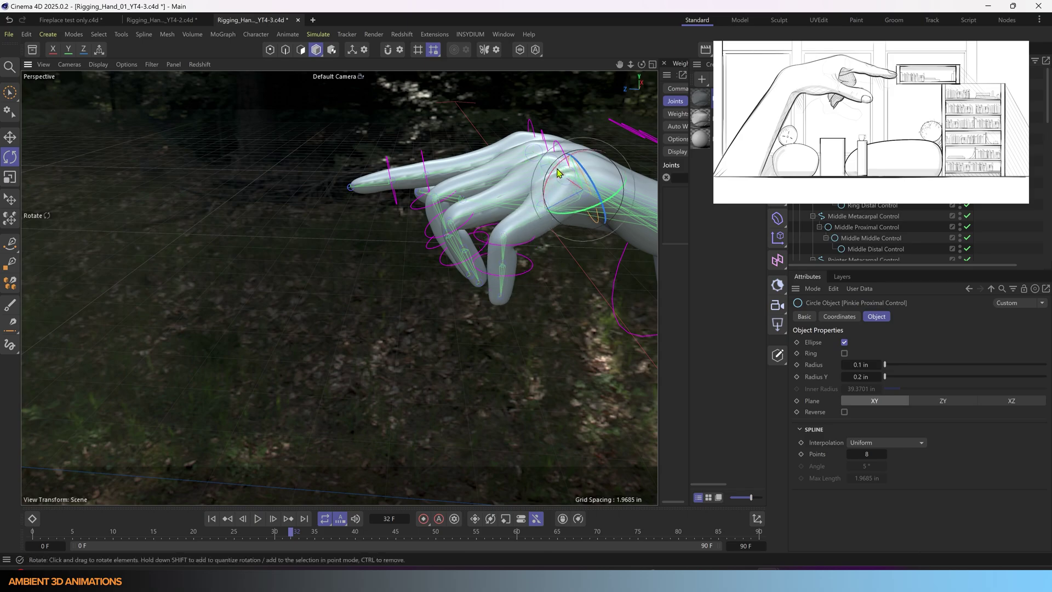
- Start the Redshift render in the viewport and view the posed hand from the thumb side and the back
left_click_drag(447, 201, 230, 77, "alt")
left_click(199, 64)
left_click(211, 86)
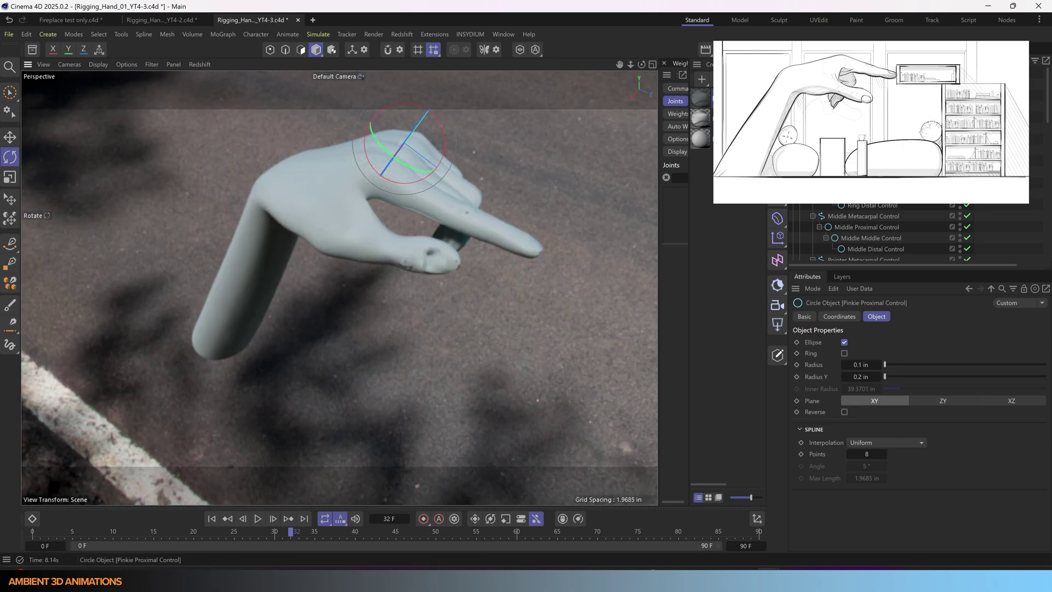
left_click_drag(340, 263, 360, 310, "alt")
- Examine the hand's displacement and normal material inputs and the geometry settings of its Redshift Object tag
left_click(701, 97)
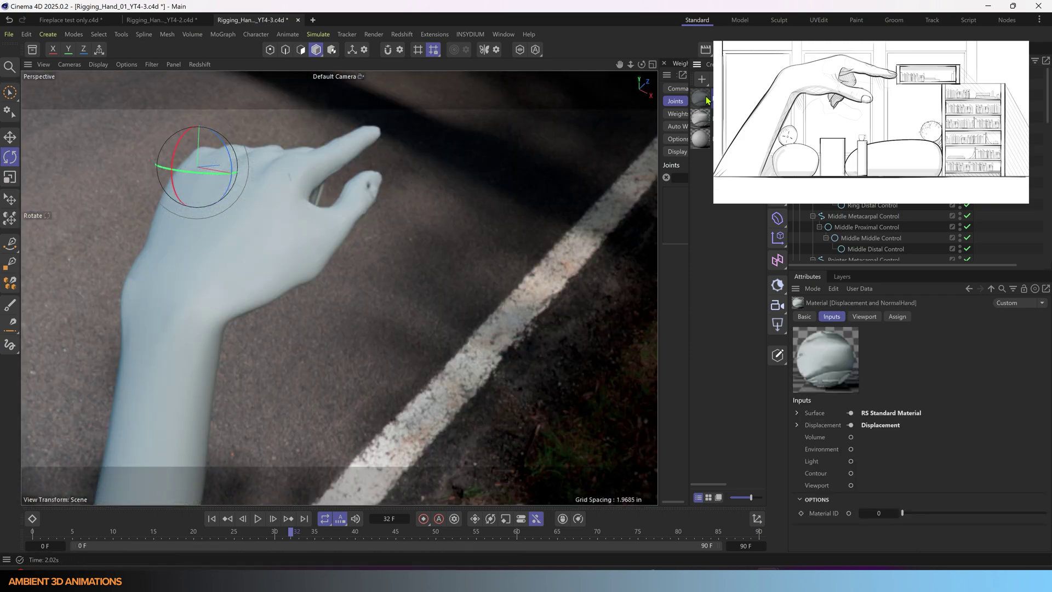
scroll(904, 235, "down", 5)
left_click(990, 221)
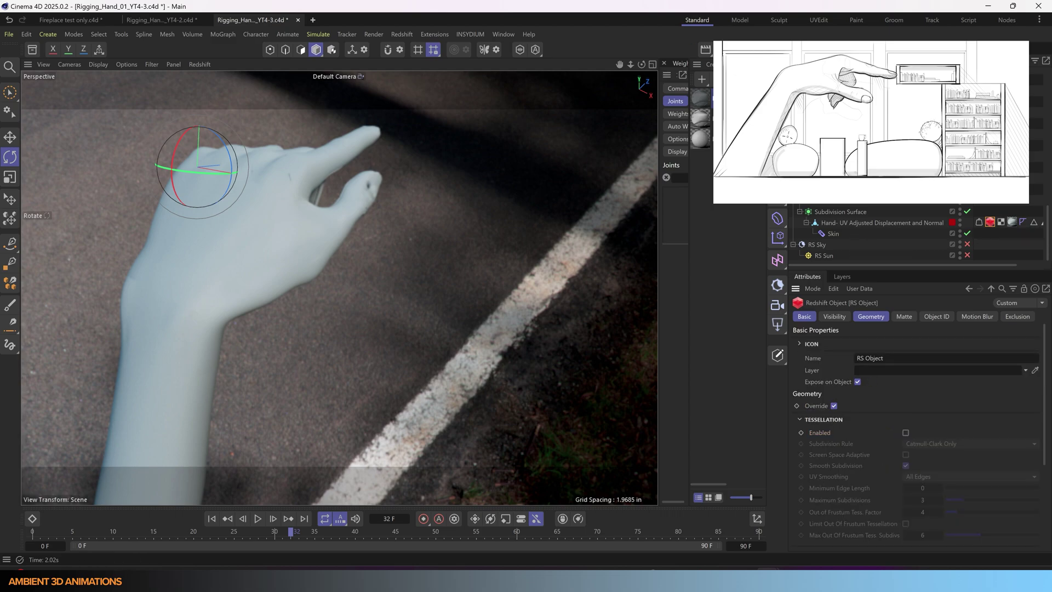
left_click(706, 99)
left_click(767, 576)
left_click(766, 529)
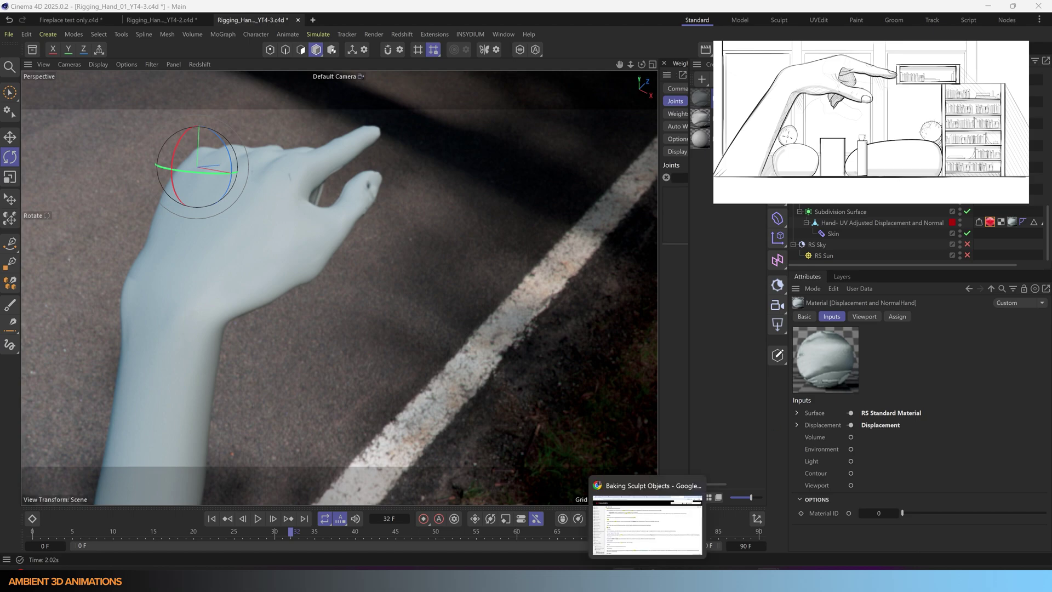
mouse_move(766, 580)
left_click(679, 523)
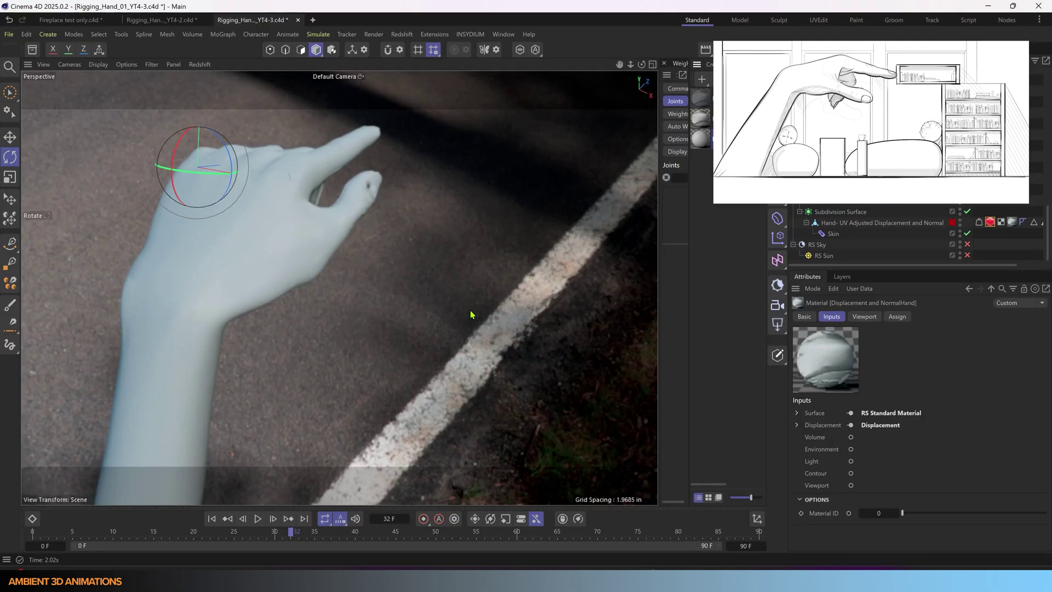